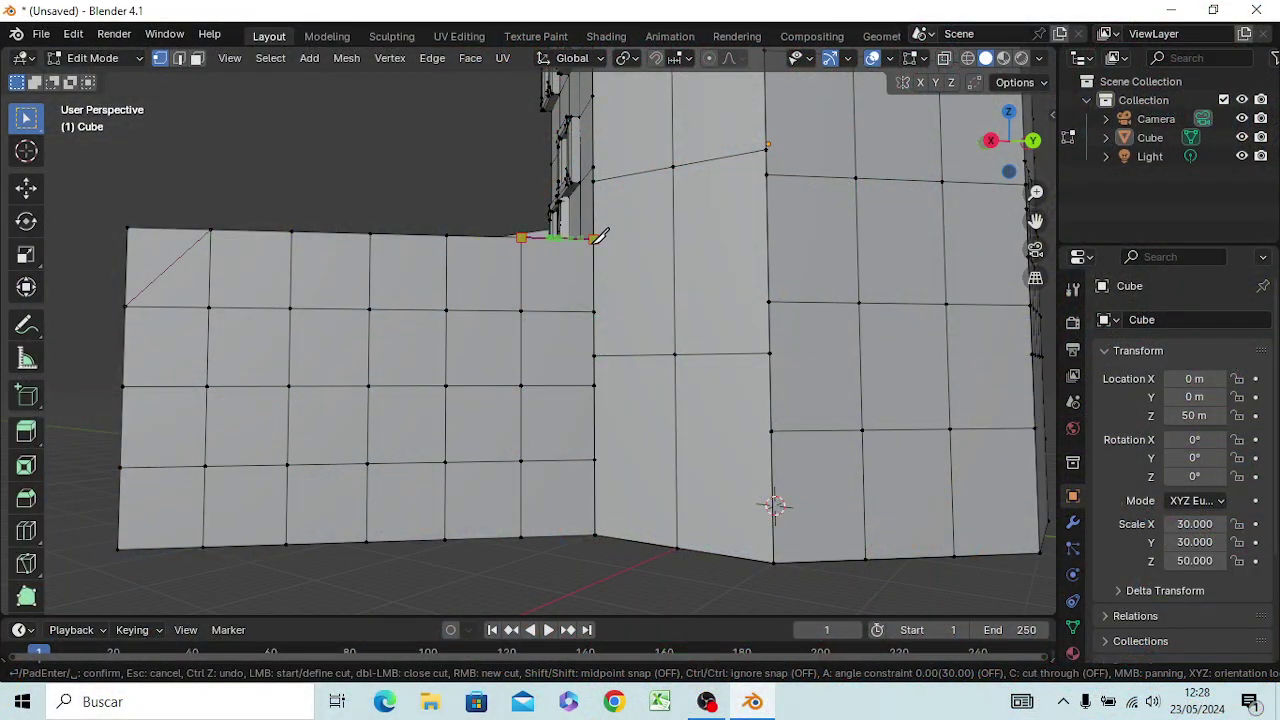
Step: Knife-cut down the wall's right edge, back up the inner edge, then diagonally up-left along the top row
{"action": "left_click", "coordinate": [596, 237]}
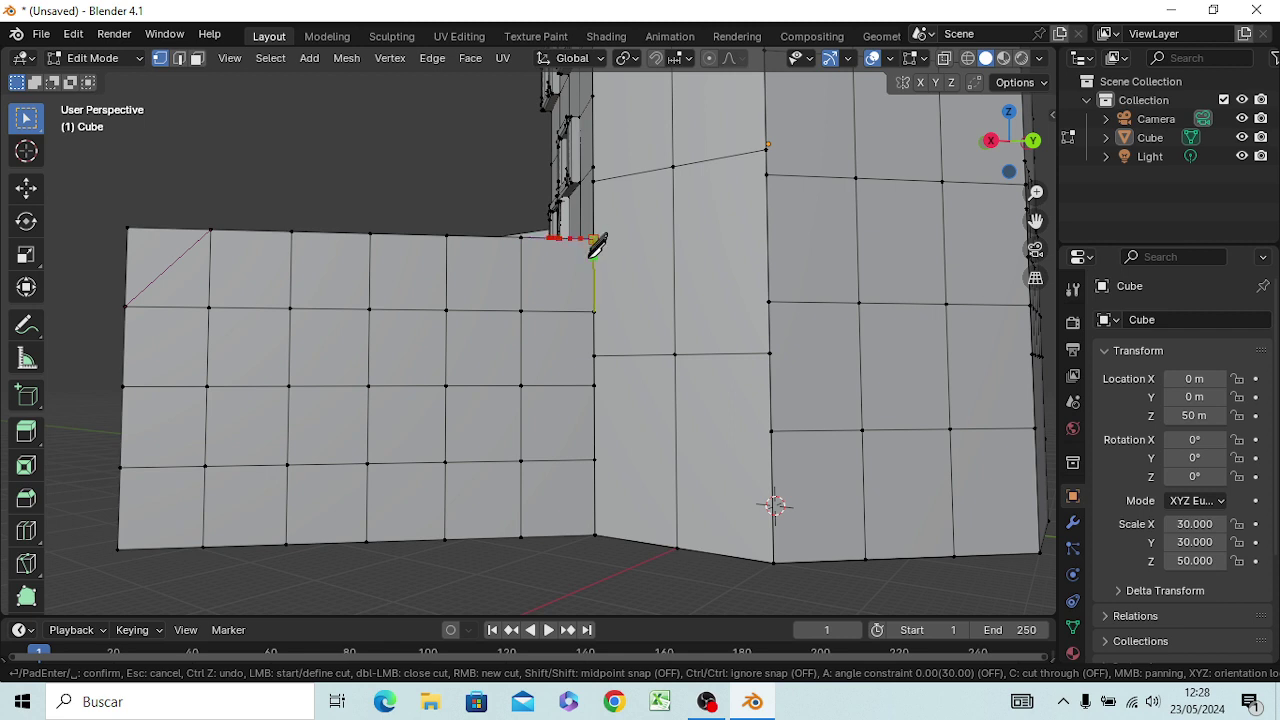
{"action": "left_click", "coordinate": [594, 313]}
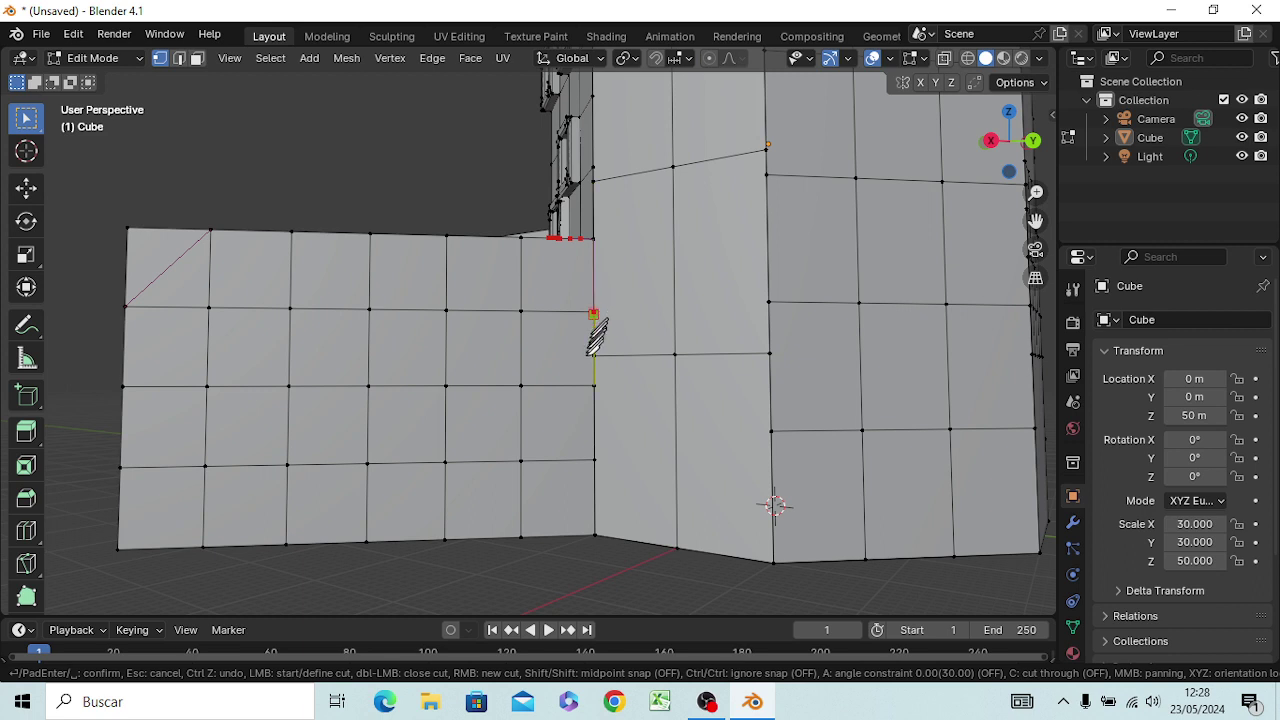
{"action": "left_click", "coordinate": [594, 385]}
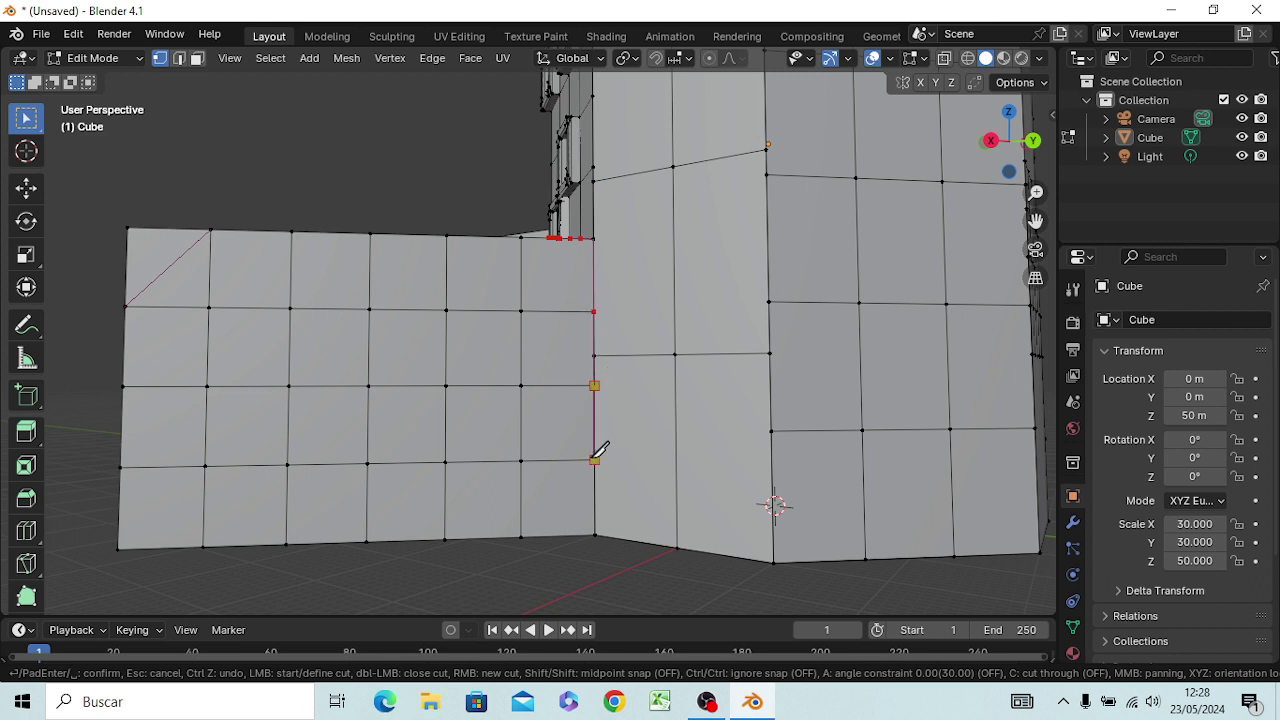
{"action": "left_click", "coordinate": [594, 460]}
{"action": "left_click", "coordinate": [594, 534]}
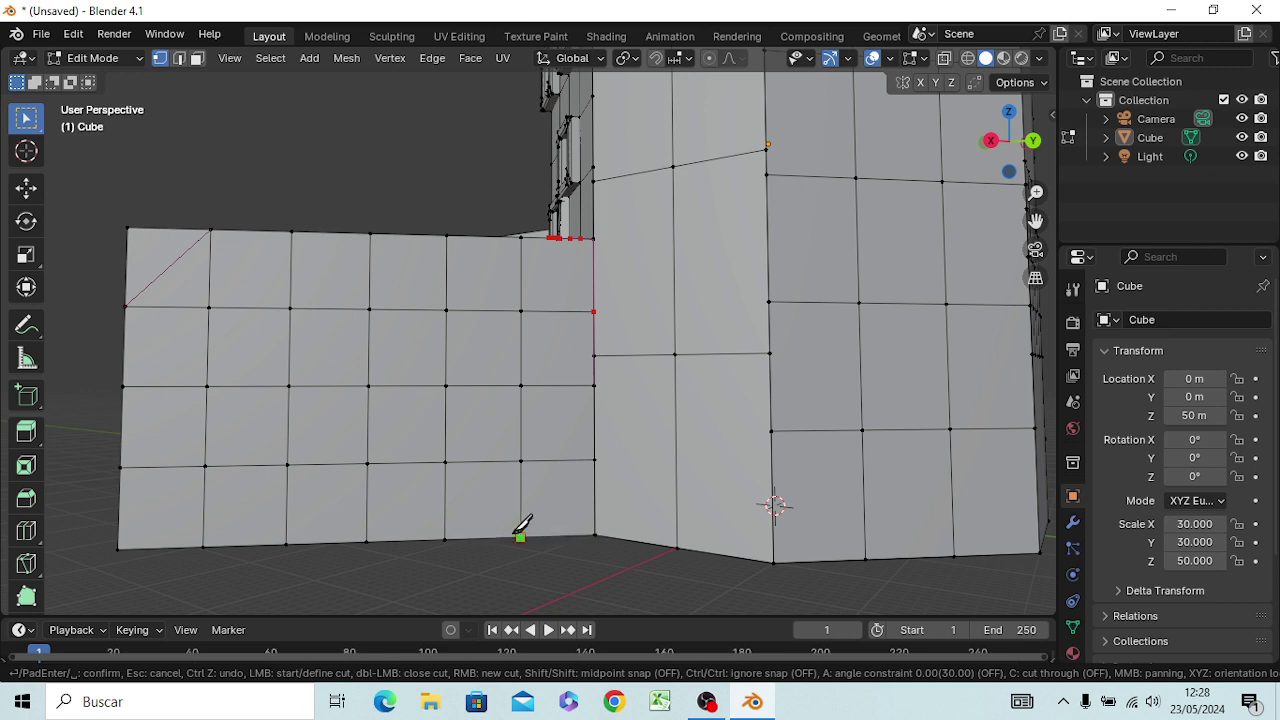
{"action": "left_click", "coordinate": [520, 536]}
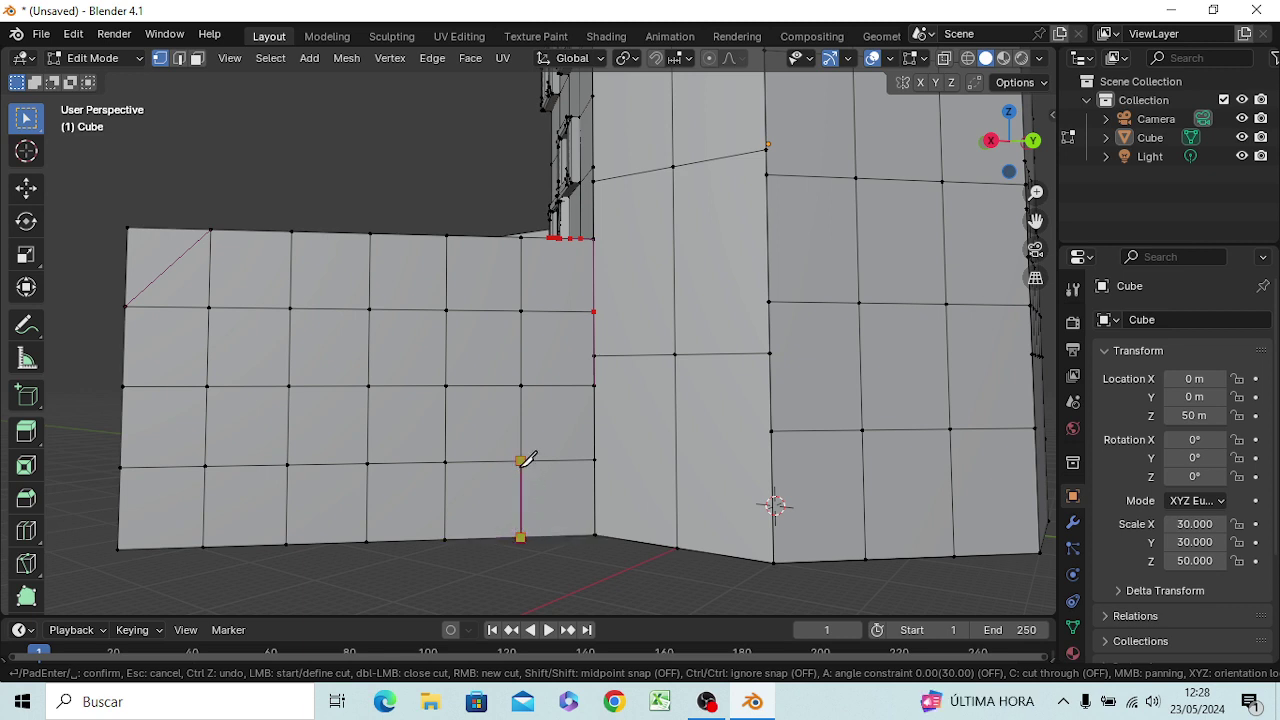
{"action": "left_click", "coordinate": [520, 460]}
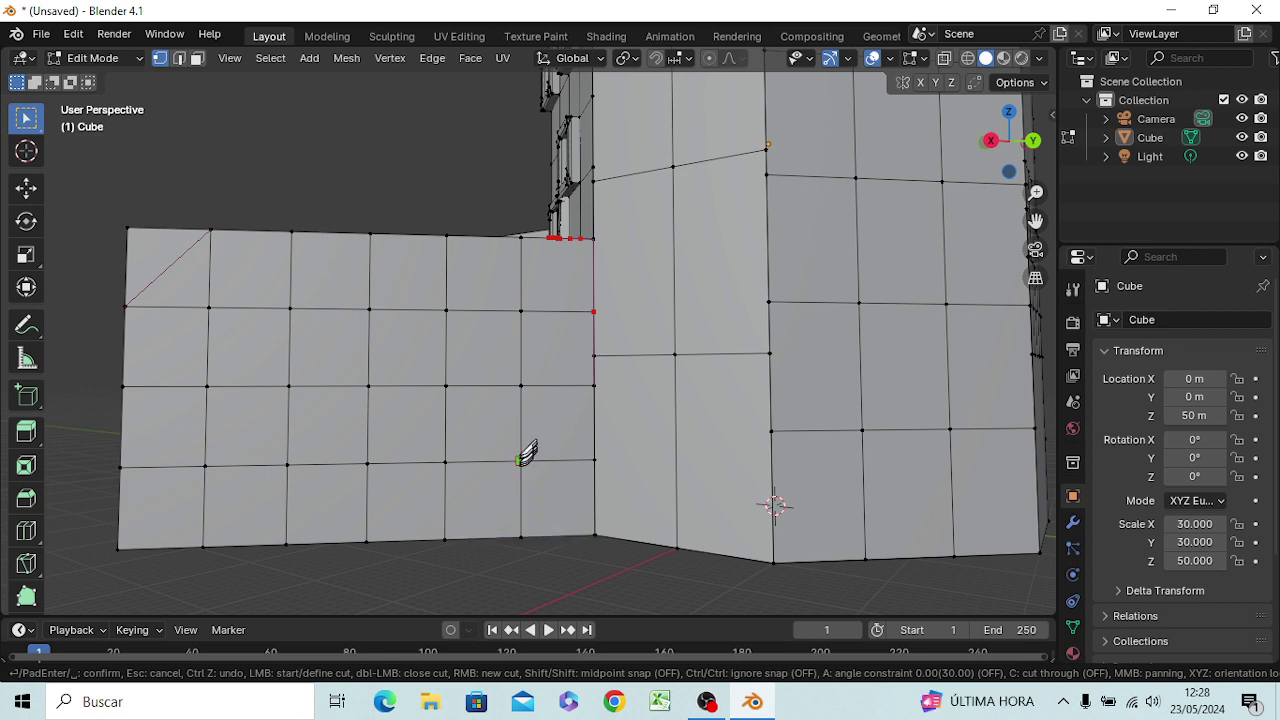
{"action": "left_click", "coordinate": [520, 385]}
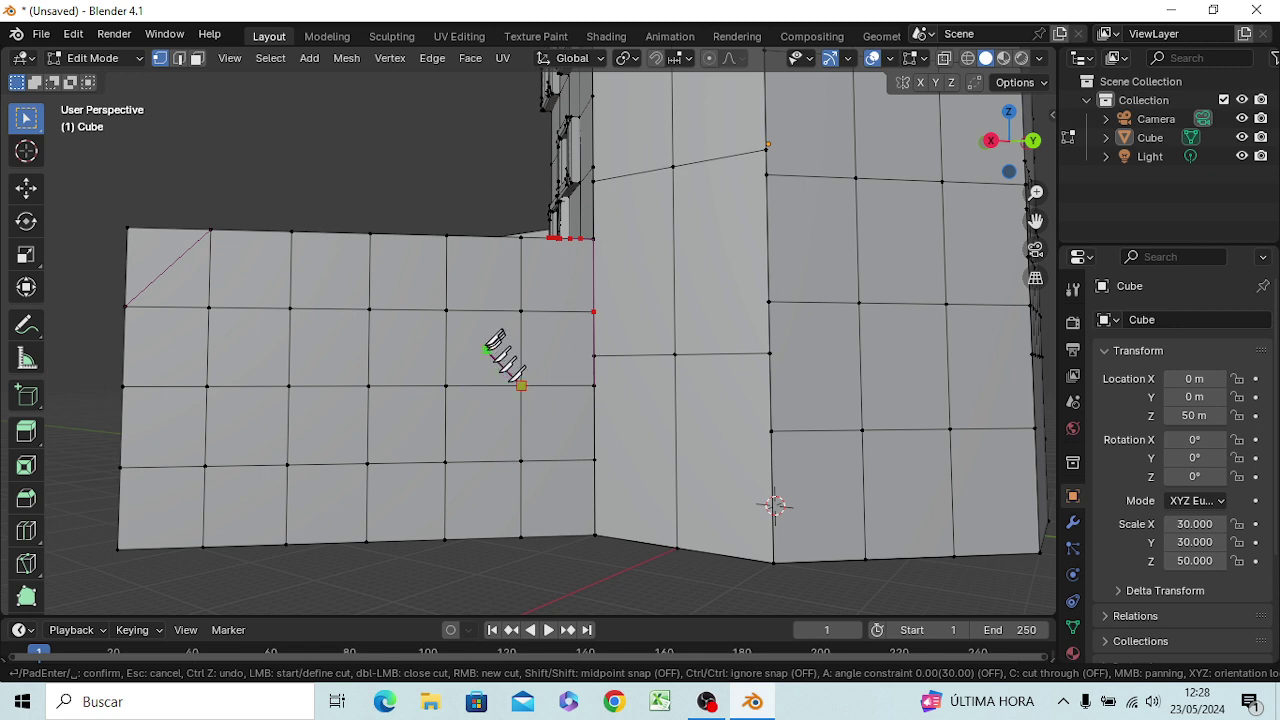
{"action": "left_click", "coordinate": [446, 310]}
{"action": "left_click", "coordinate": [369, 309]}
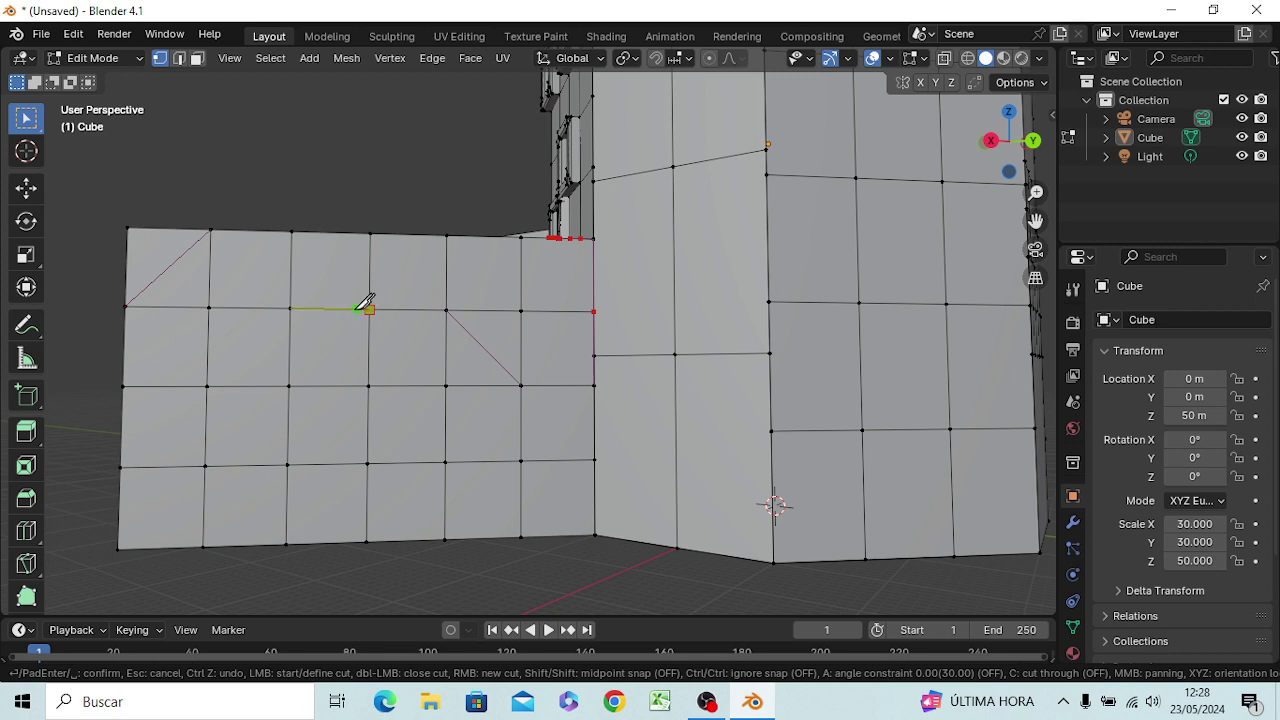
{"action": "right_click", "coordinate": [291, 307]}
Step: Knife-cut diagonally down-left to the lower-left vertex and up the wall's left edge, then confirm
{"action": "left_click", "coordinate": [290, 309]}
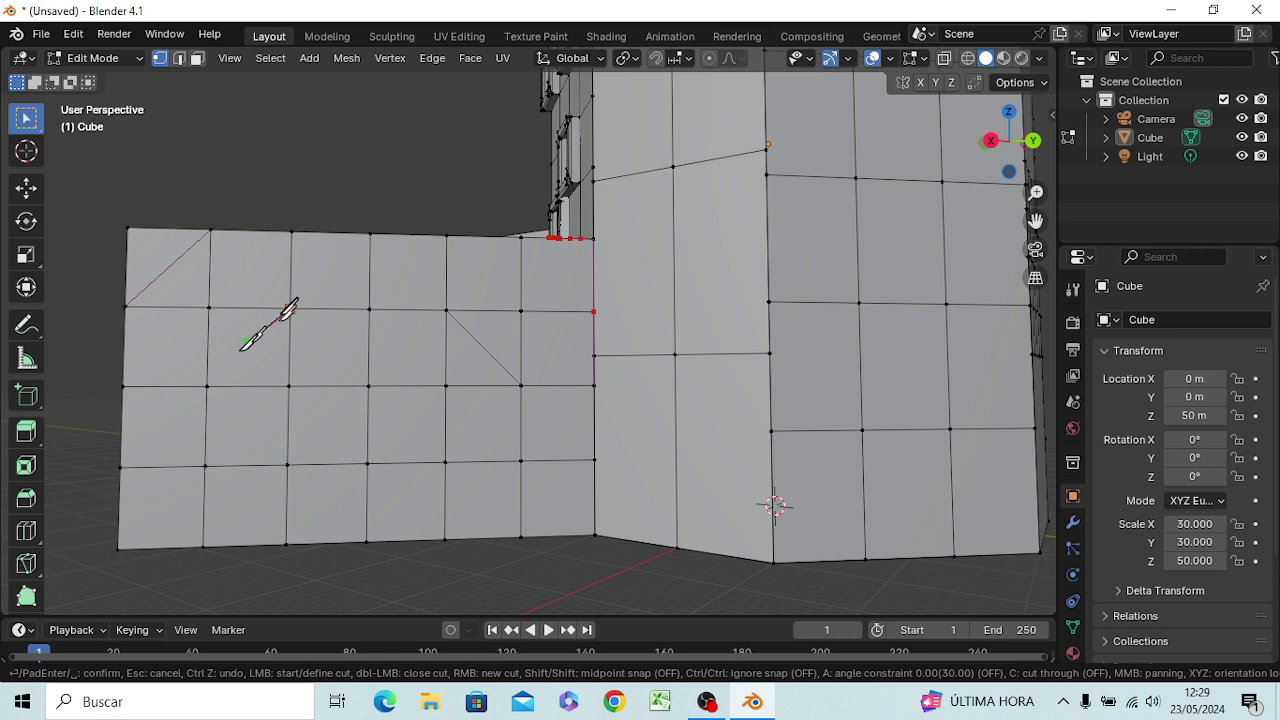
{"action": "left_click", "coordinate": [207, 385]}
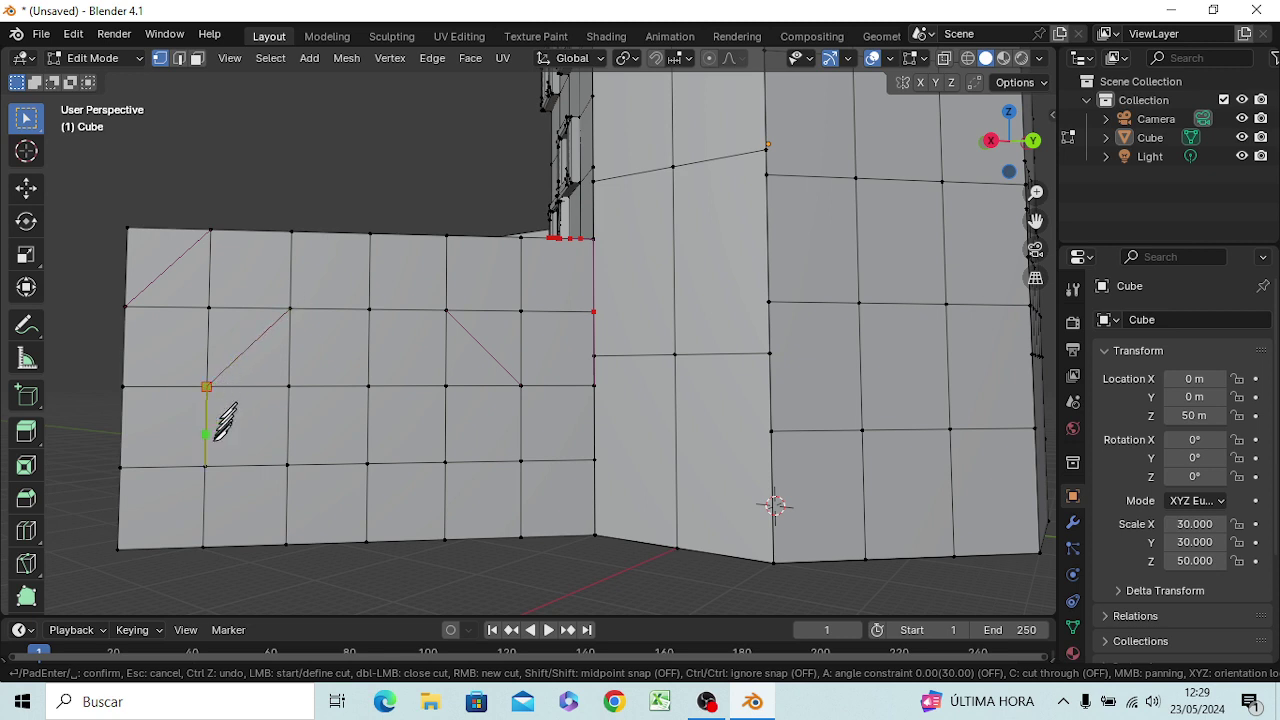
{"action": "left_click", "coordinate": [205, 466]}
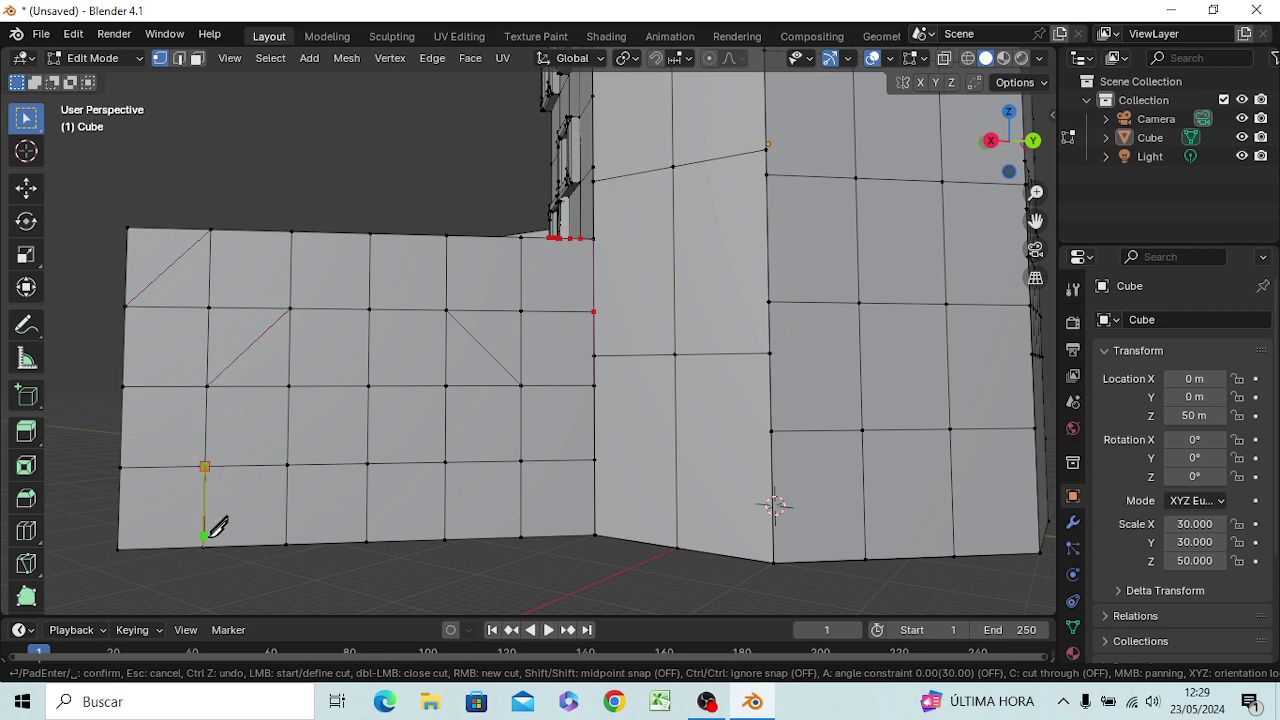
{"action": "left_click", "coordinate": [118, 548]}
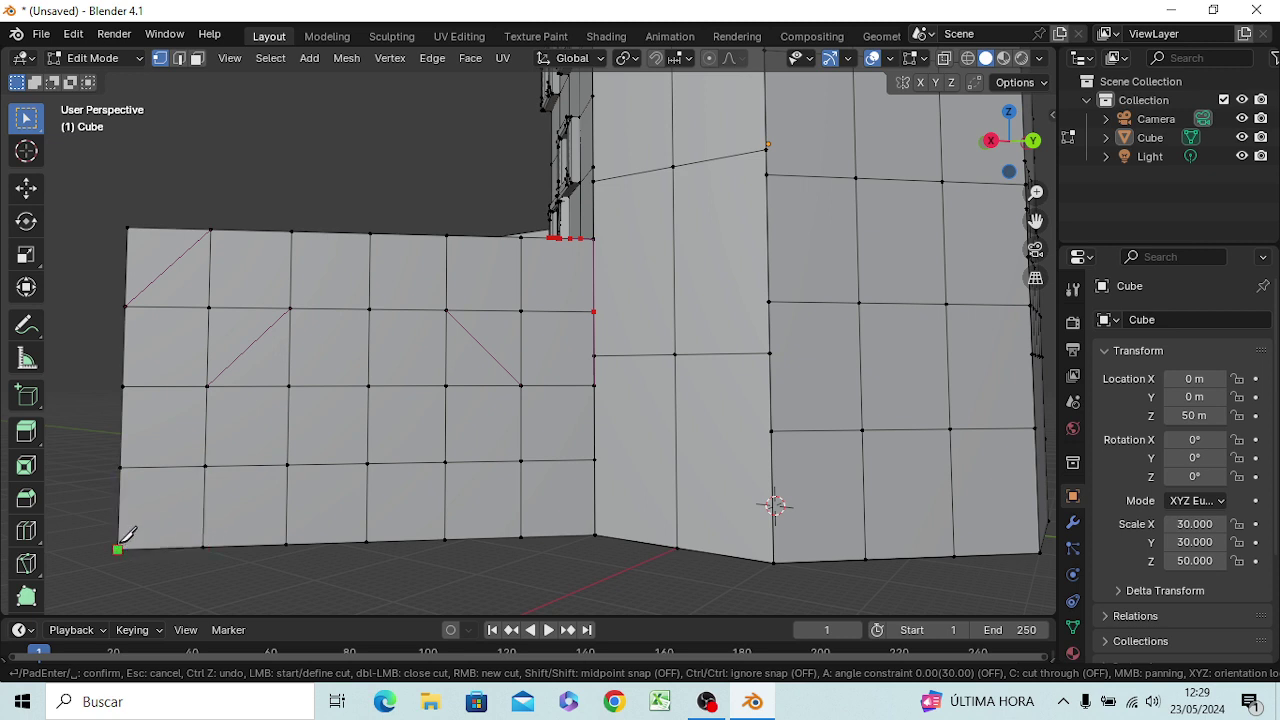
{"action": "left_click", "coordinate": [120, 466]}
{"action": "left_click", "coordinate": [121, 386]}
{"action": "left_click", "coordinate": [124, 307]}
{"action": "key", "text": "Return"}
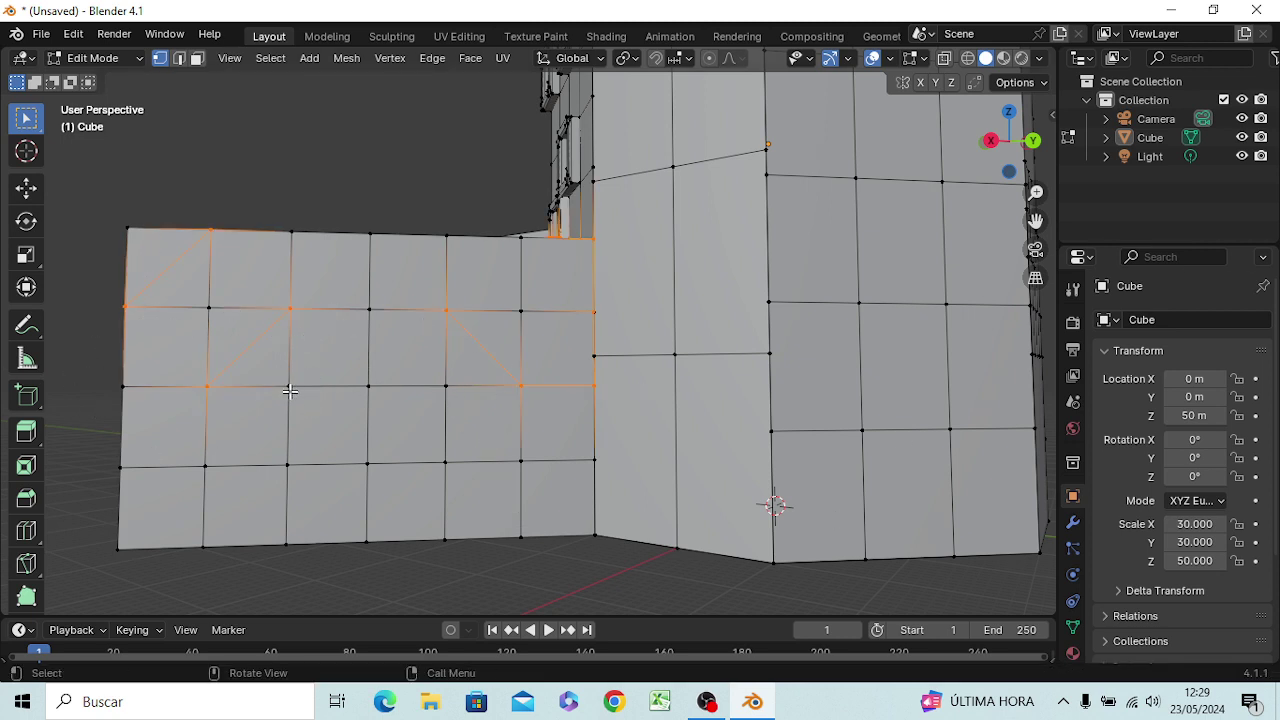
Step: Select the lower middle block of wall vertices and delete them to open a gap at the base
{"action": "left_click", "coordinate": [290, 385]}
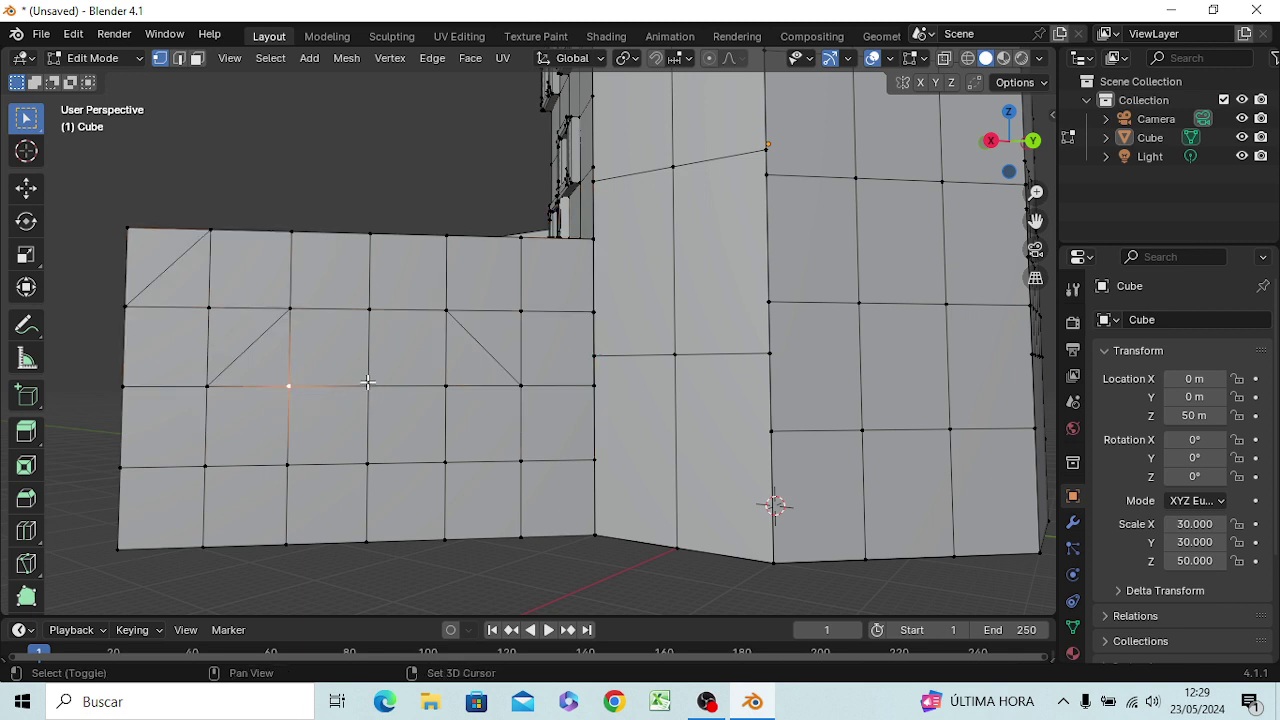
{"action": "left_click", "coordinate": [445, 386], "text": "ctrl"}
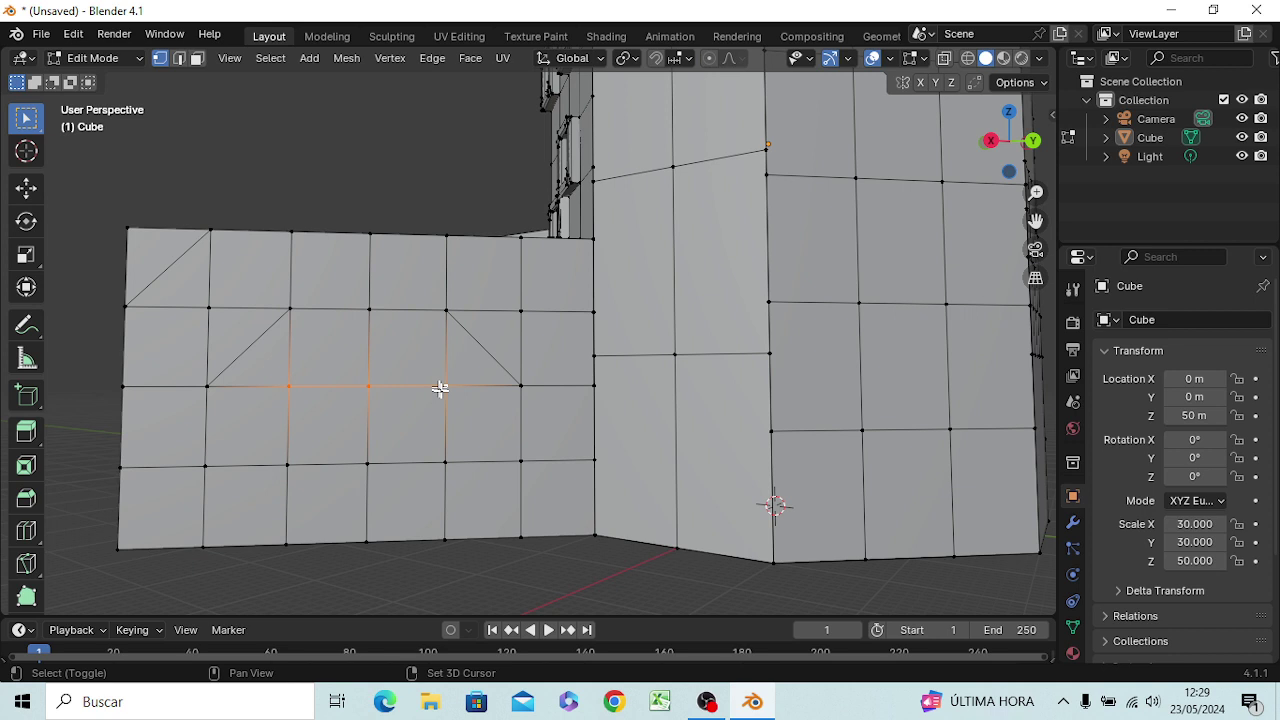
{"action": "left_click", "coordinate": [446, 462], "text": "ctrl"}
{"action": "left_click", "coordinate": [432, 537], "text": "ctrl"}
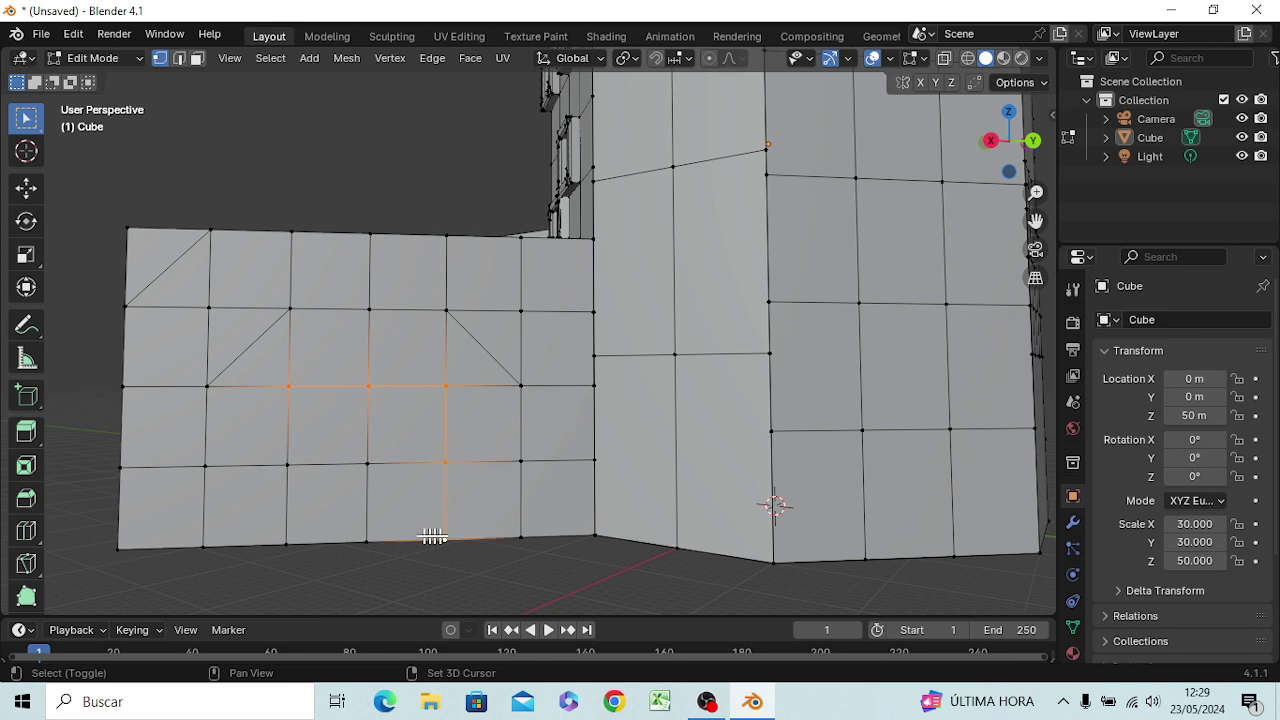
{"action": "left_click", "coordinate": [366, 541], "text": "ctrl"}
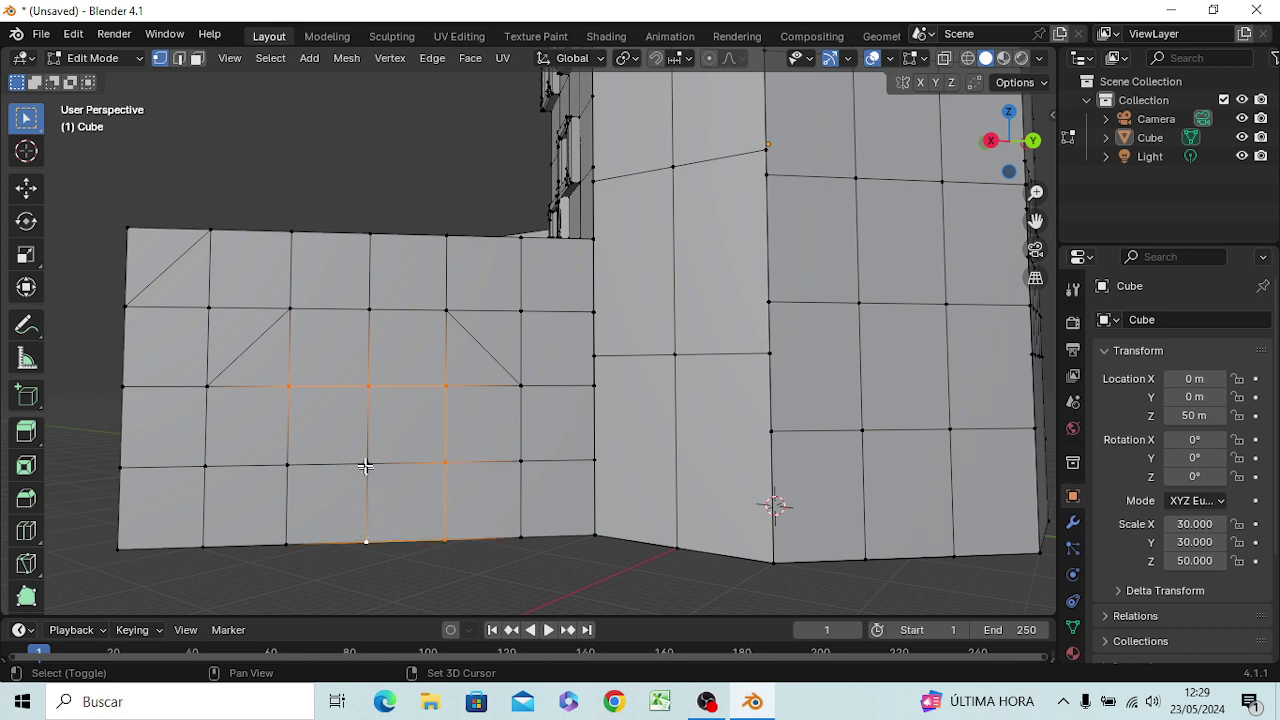
{"action": "left_click", "coordinate": [366, 464], "text": "ctrl"}
{"action": "left_click_drag", "start_coordinate": [268, 440], "coordinate": [302, 575], "text": "shift"}
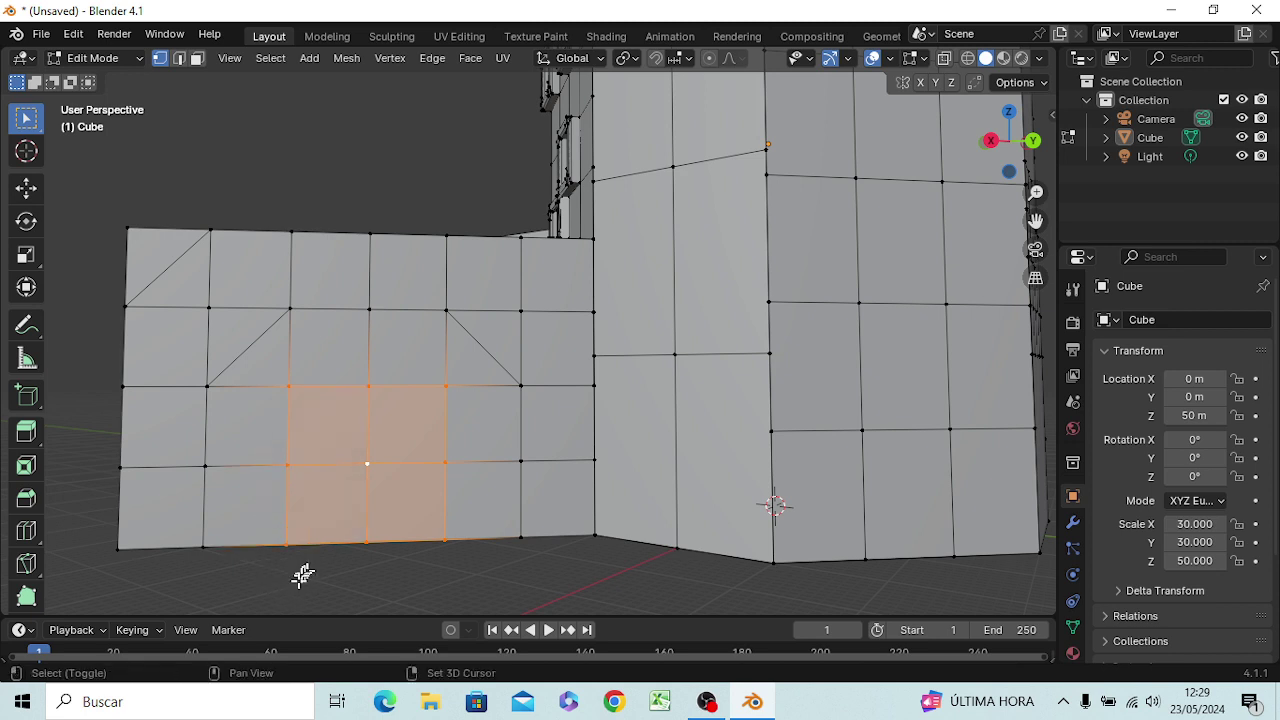
{"action": "key", "text": "x"}
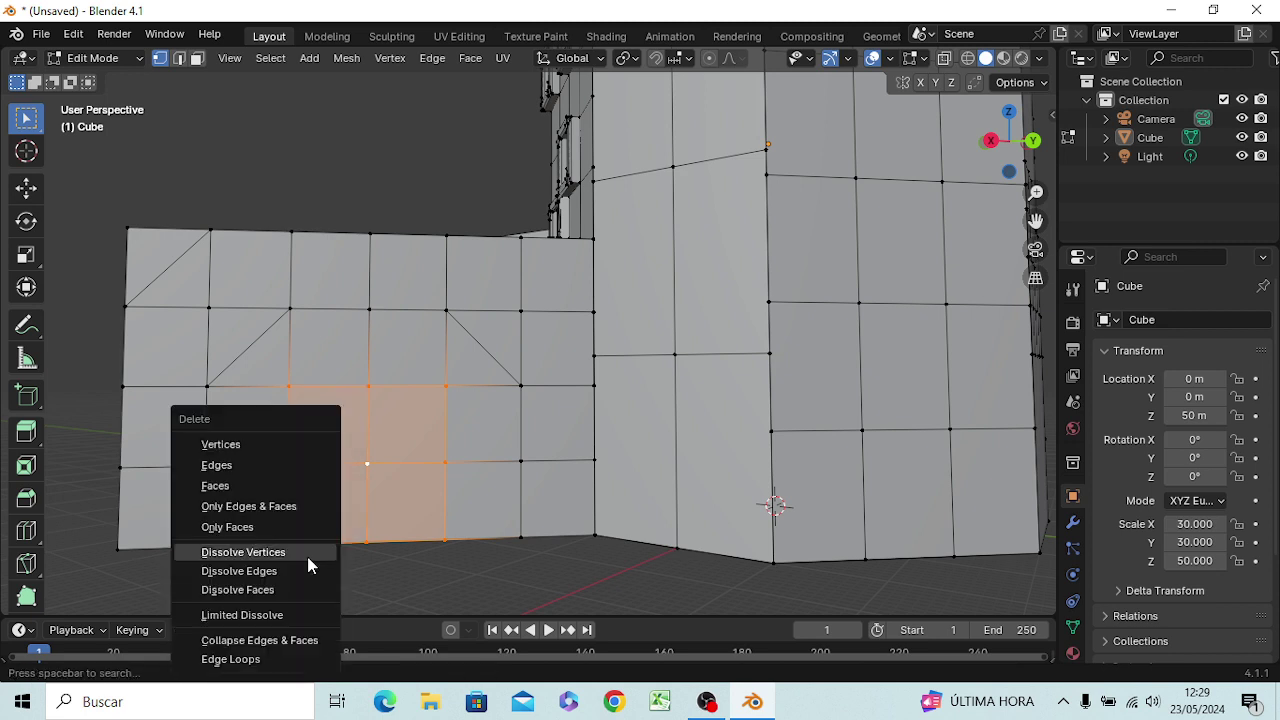
{"action": "left_click", "coordinate": [268, 446]}
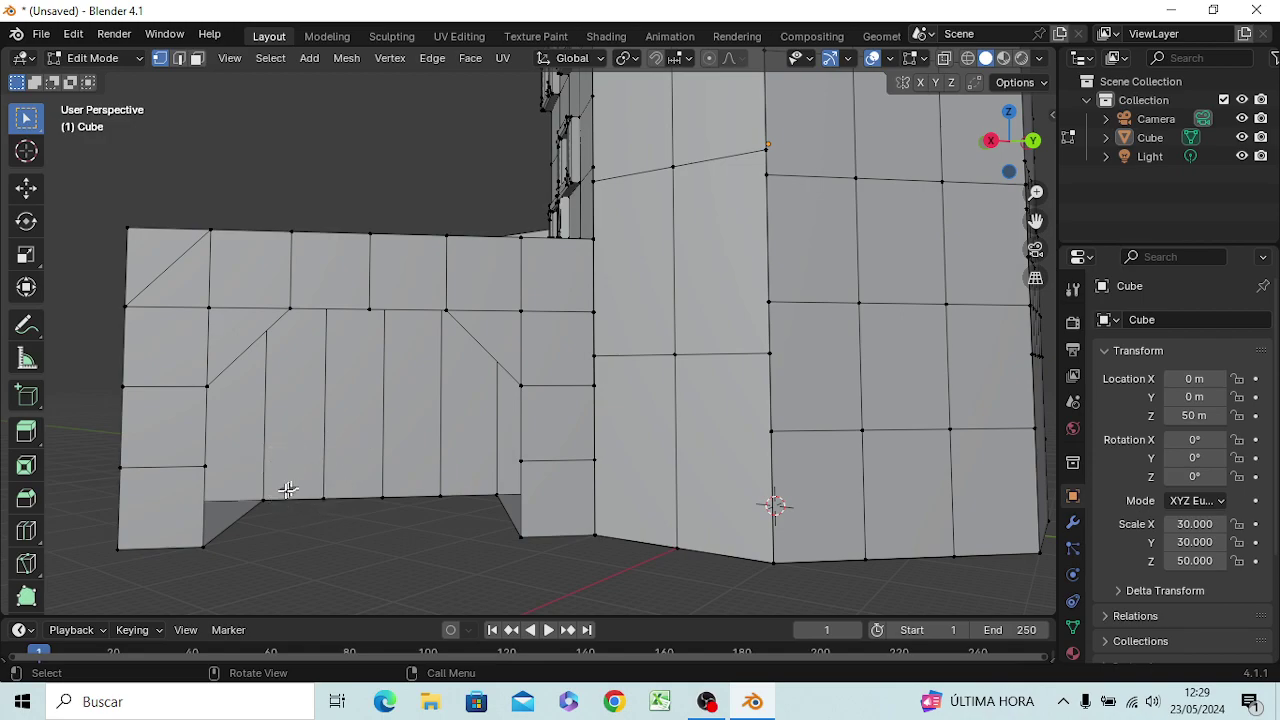
{"action": "mouse_move", "coordinate": [286, 486]}
{"action": "middle_mouse_down"}
{"action": "mouse_move", "coordinate": [345, 513]}
{"action": "mouse_move", "coordinate": [623, 503]}
{"action": "mouse_move", "coordinate": [343, 514]}
{"action": "mouse_move", "coordinate": [263, 466]}
{"action": "mouse_move", "coordinate": [457, 513]}
{"action": "mouse_move", "coordinate": [571, 509]}
{"action": "mouse_move", "coordinate": [534, 494]}
{"action": "mouse_move", "coordinate": [346, 506]}
{"action": "mouse_move", "coordinate": [282, 460]}
{"action": "middle_mouse_up"}
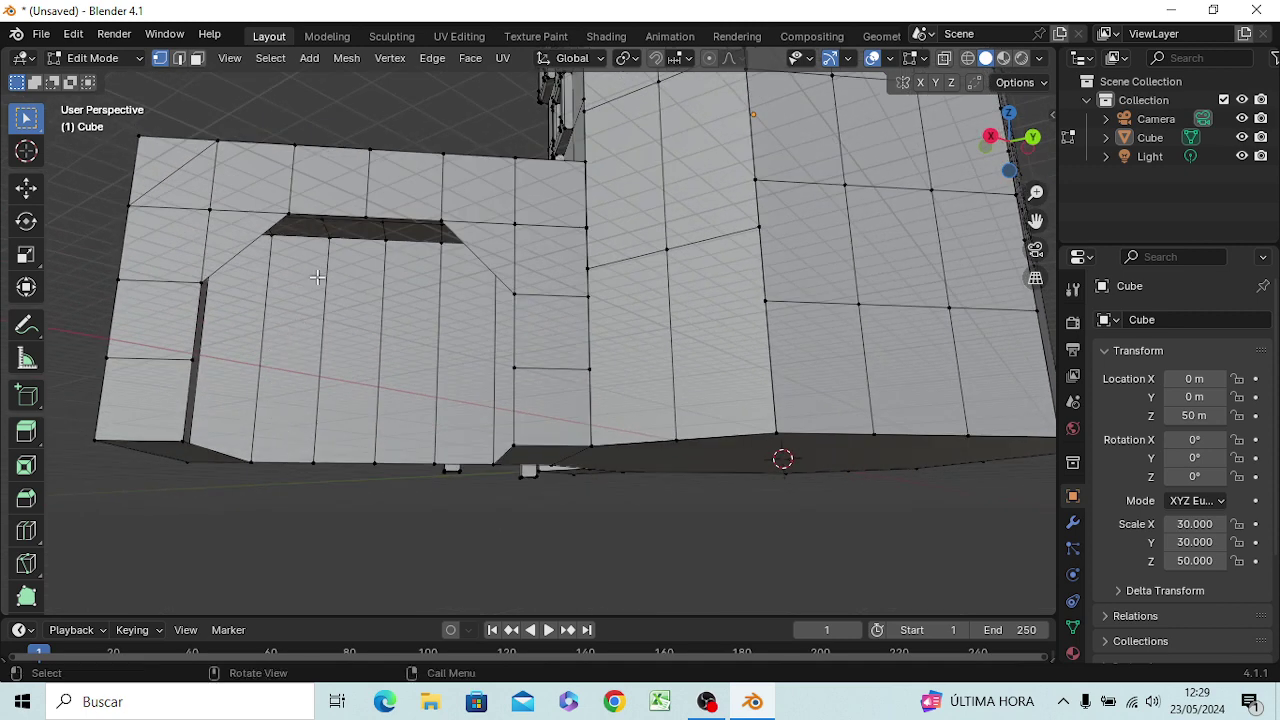
Step: Add a 3-cut horizontal loop cut across the middle wall faces without sliding, then deselect
{"action": "key", "text": "ctrl"}
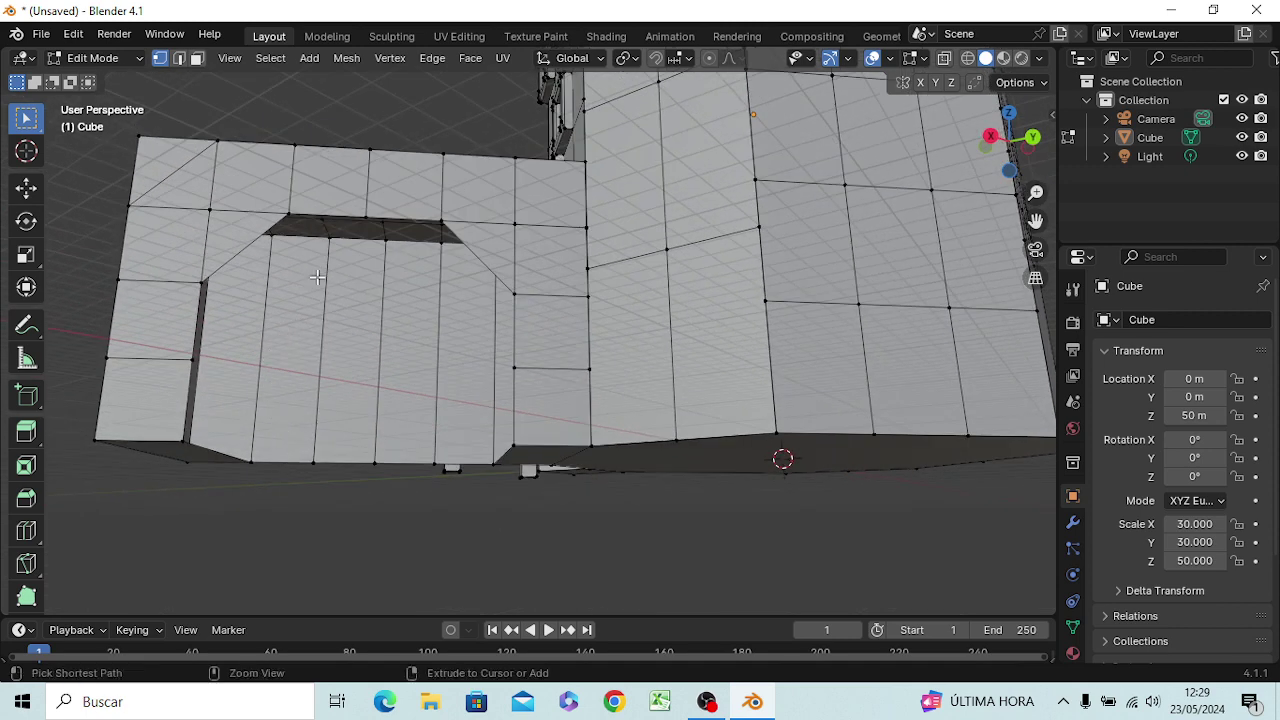
{"action": "key", "text": "ctrl+r"}
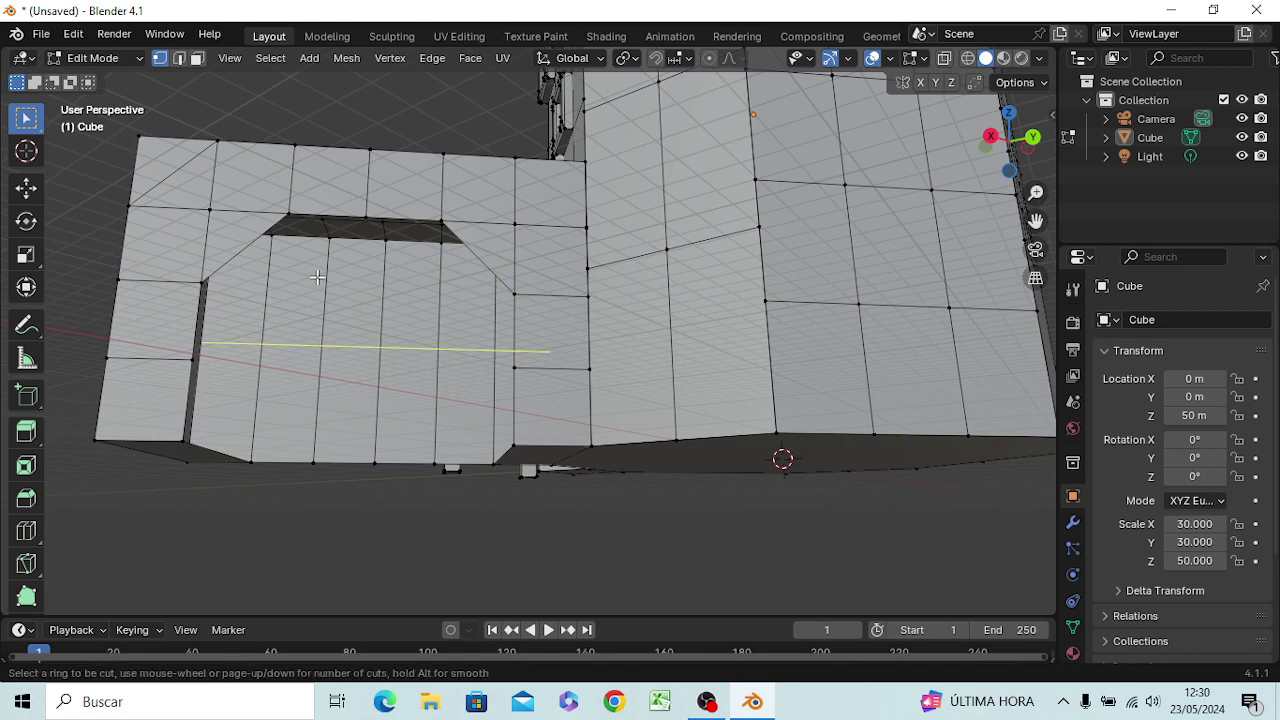
{"action": "scroll", "coordinate": [317, 277], "scroll_direction": "up", "scroll_amount": 1}
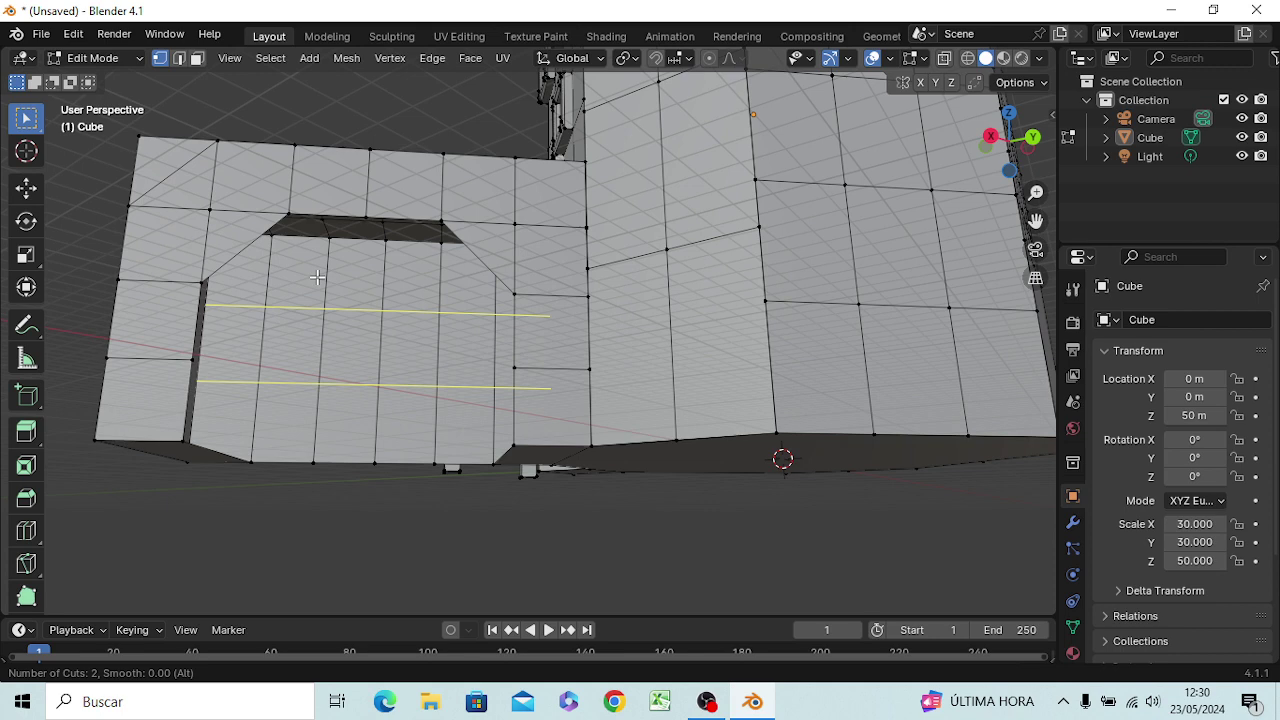
{"action": "scroll", "coordinate": [317, 277], "scroll_direction": "up", "scroll_amount": 1}
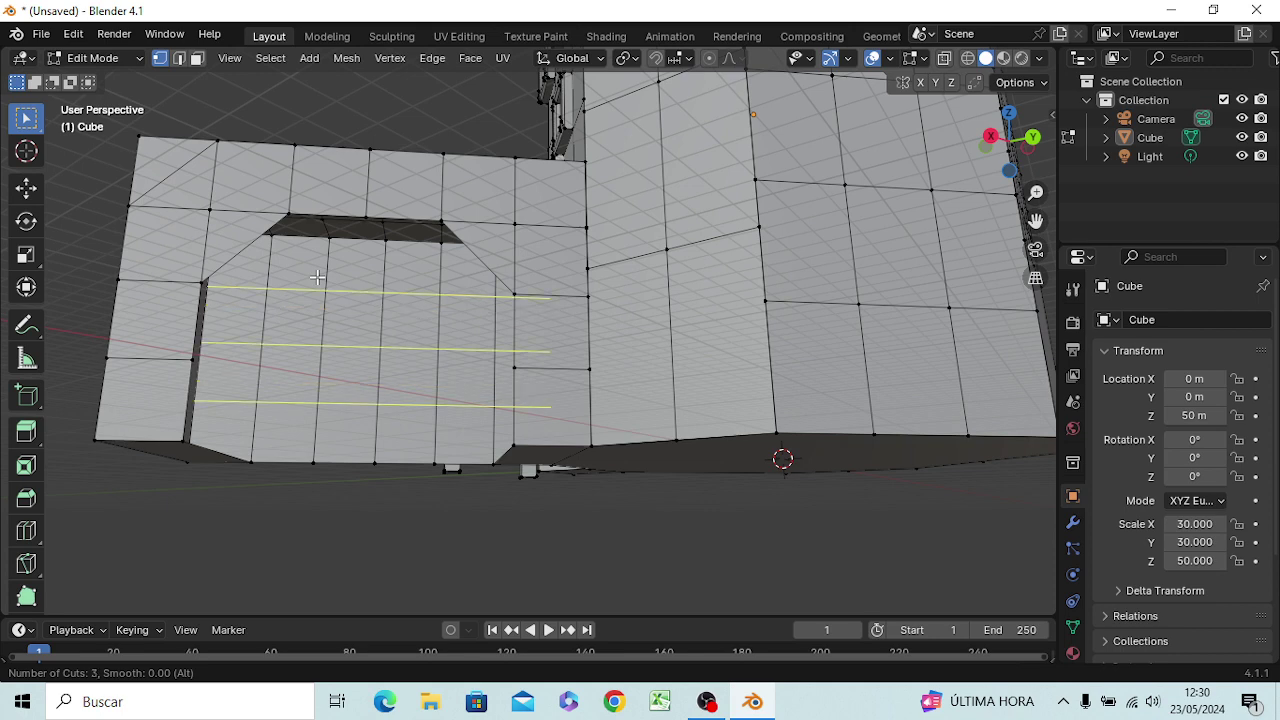
{"action": "left_click", "coordinate": [317, 277]}
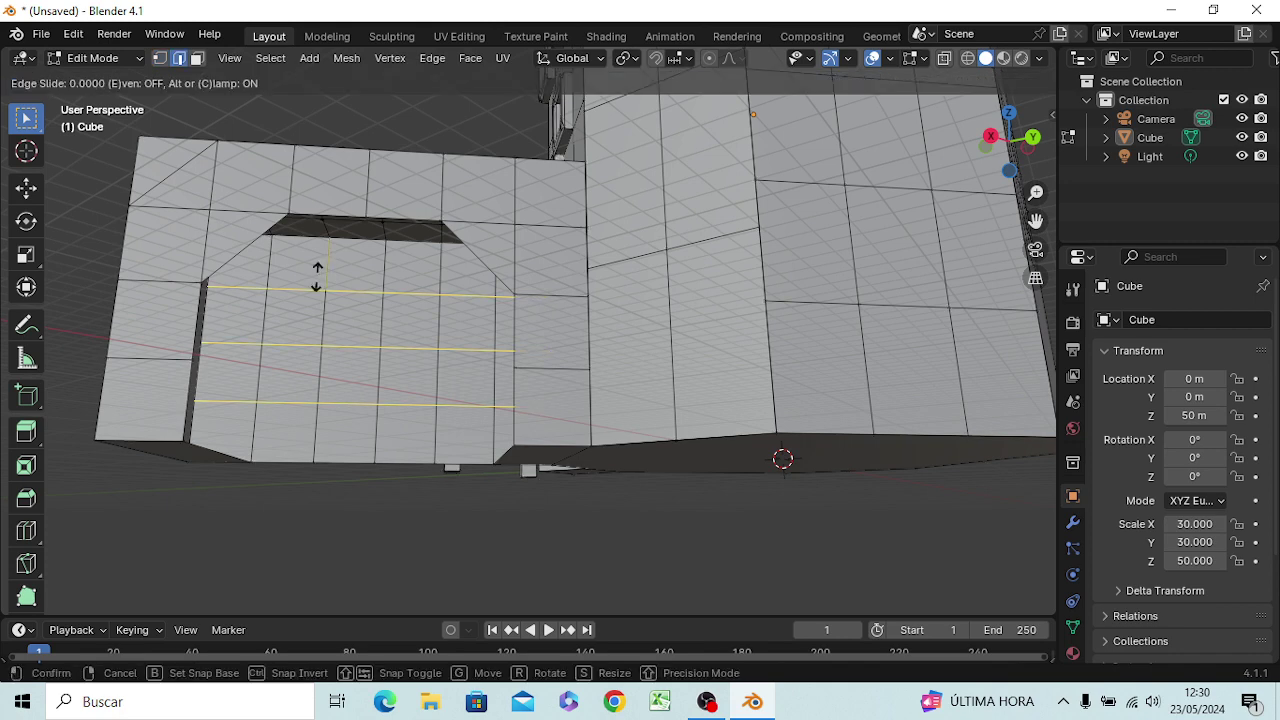
{"action": "left_click", "coordinate": [317, 277]}
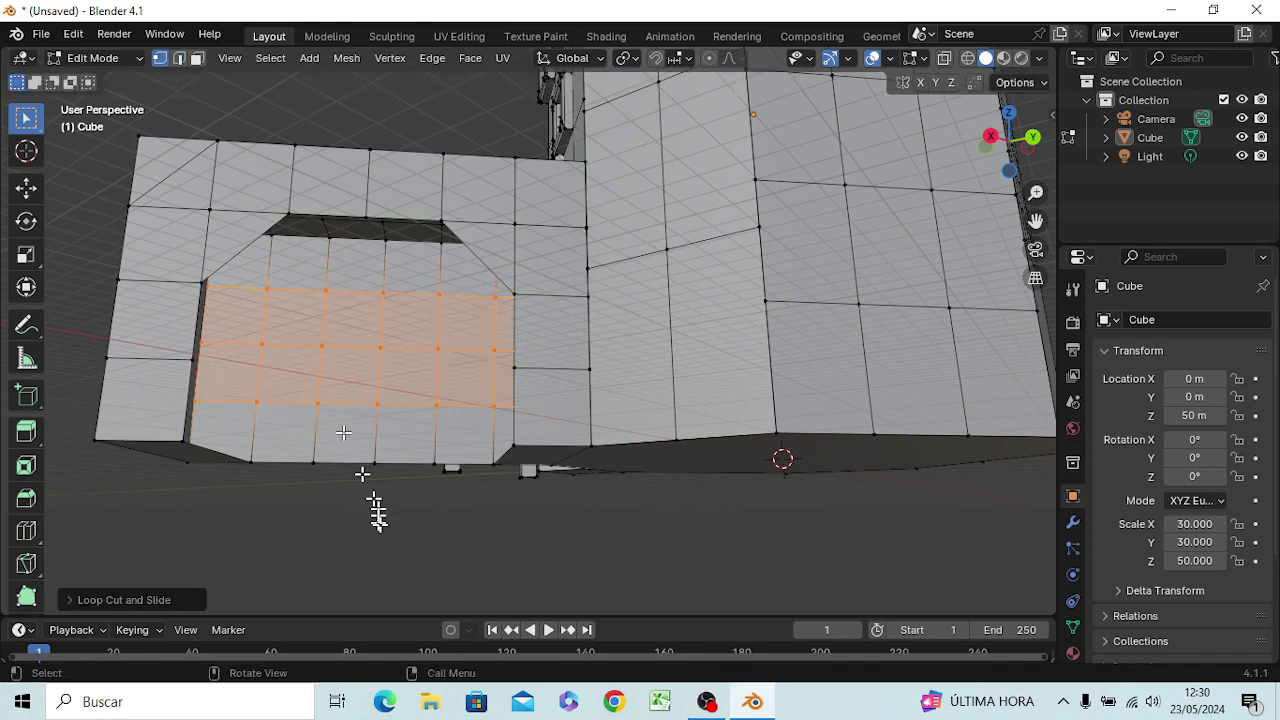
{"action": "left_click", "coordinate": [374, 518]}
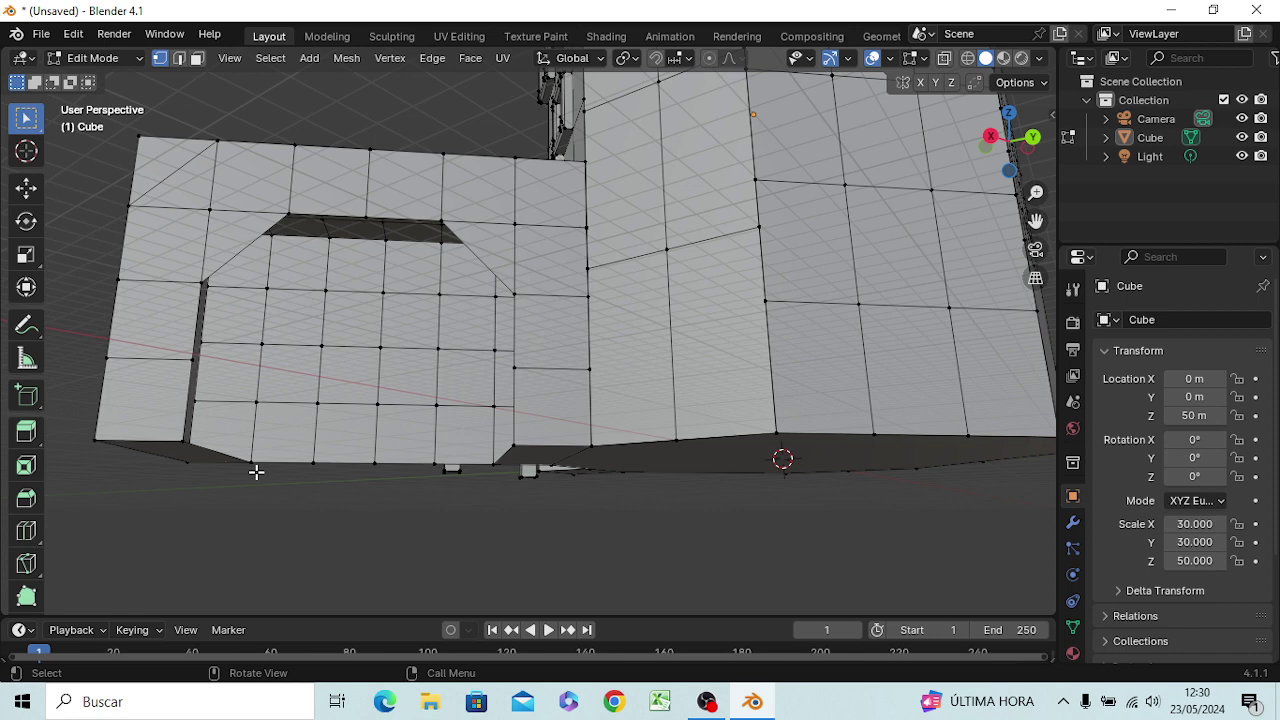
Step: Knife a vertical cut from the bottom-edge vertex up to the upper vertex and confirm it
{"action": "key", "text": "k"}
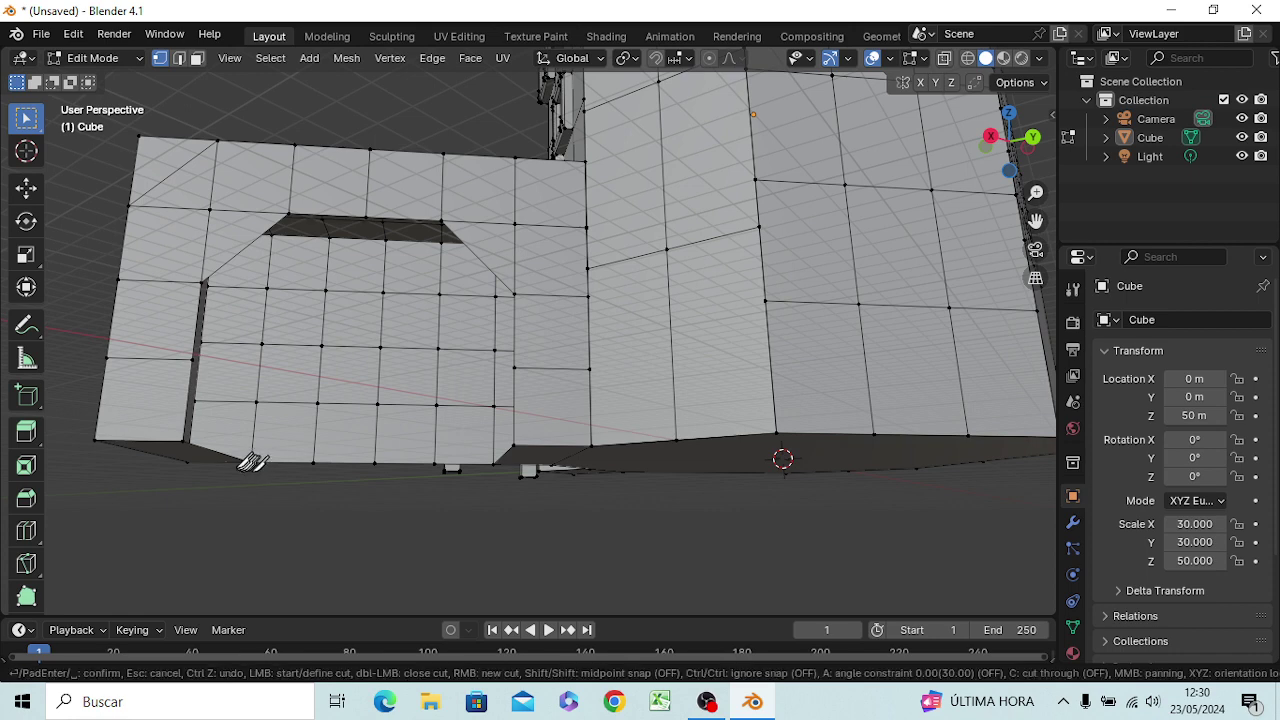
{"action": "left_click", "coordinate": [250, 462]}
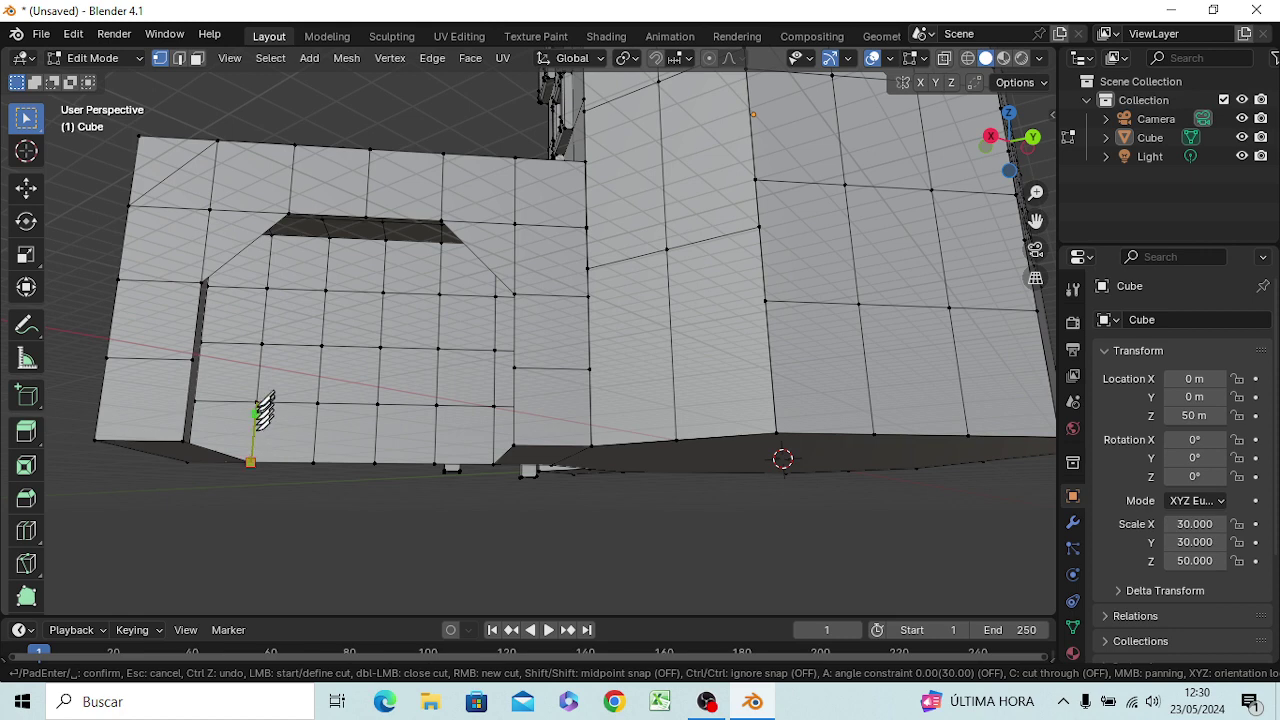
{"action": "left_click", "coordinate": [256, 400]}
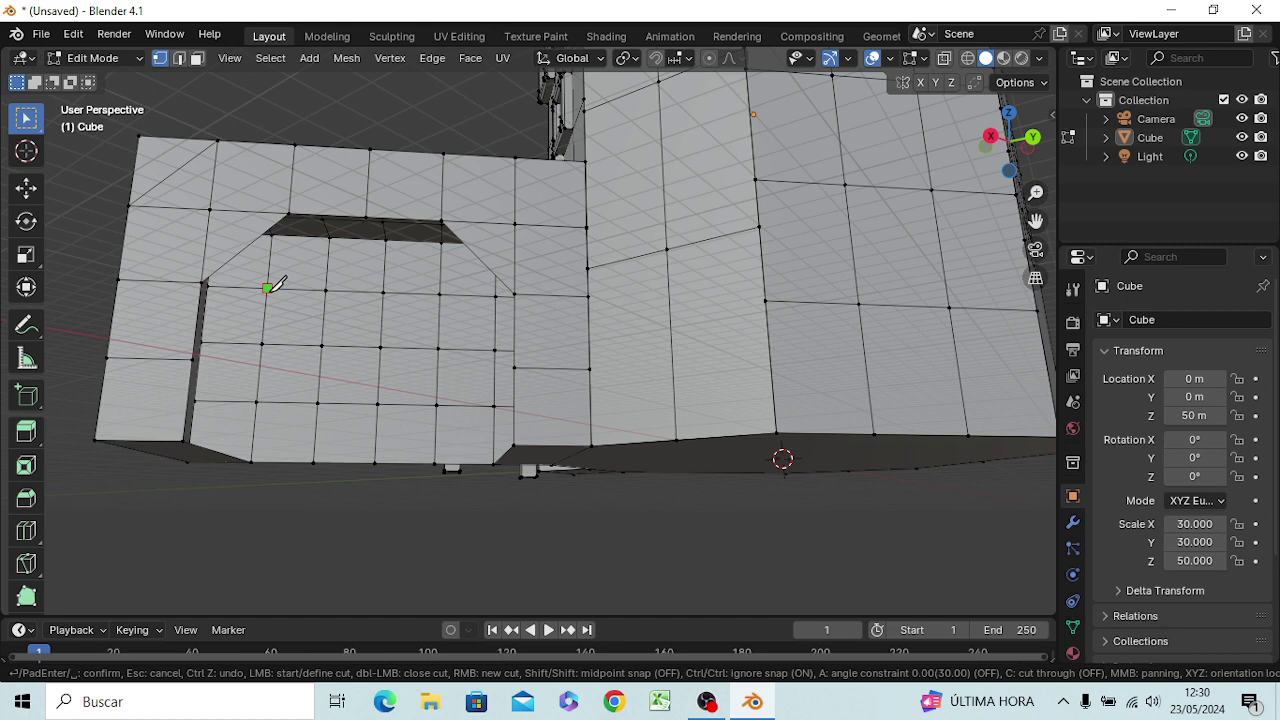
{"action": "left_click", "coordinate": [268, 288]}
{"action": "key", "text": "Return"}
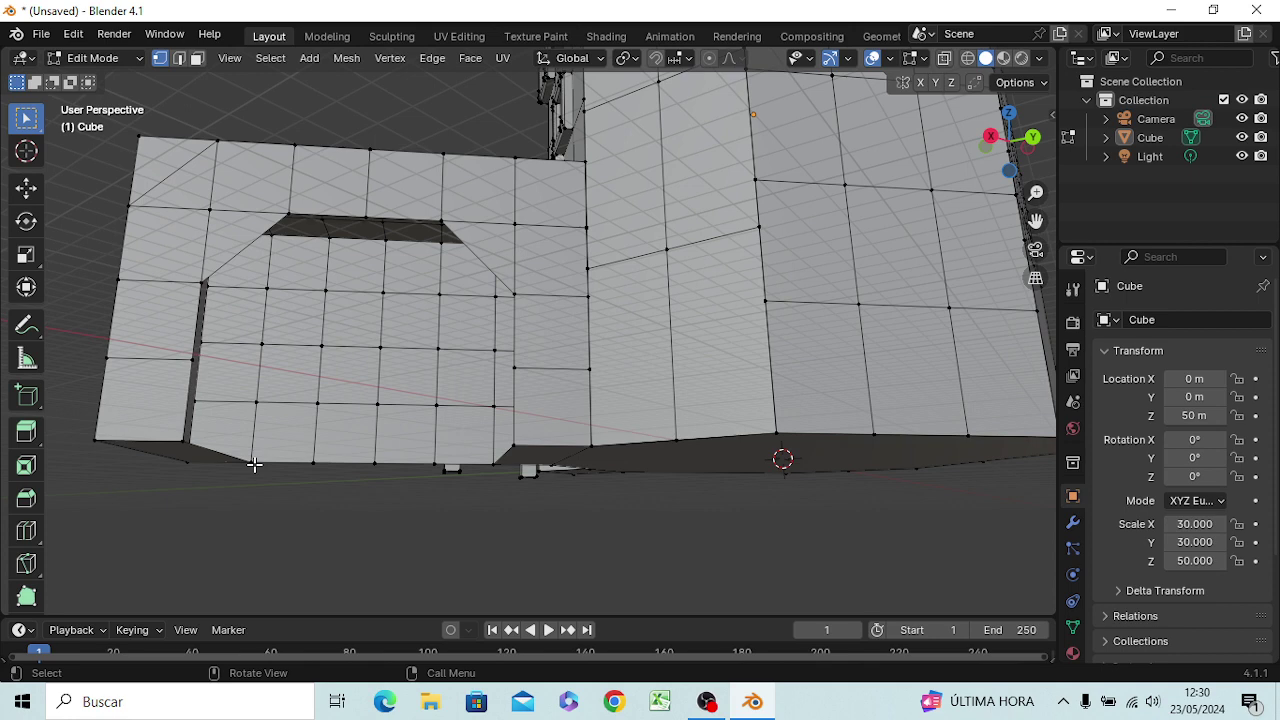
Step: Knife a sloped trapezoid outline: up the left side, across the top, down the right slope to the base
{"action": "key", "text": "k"}
{"action": "left_click", "coordinate": [252, 460]}
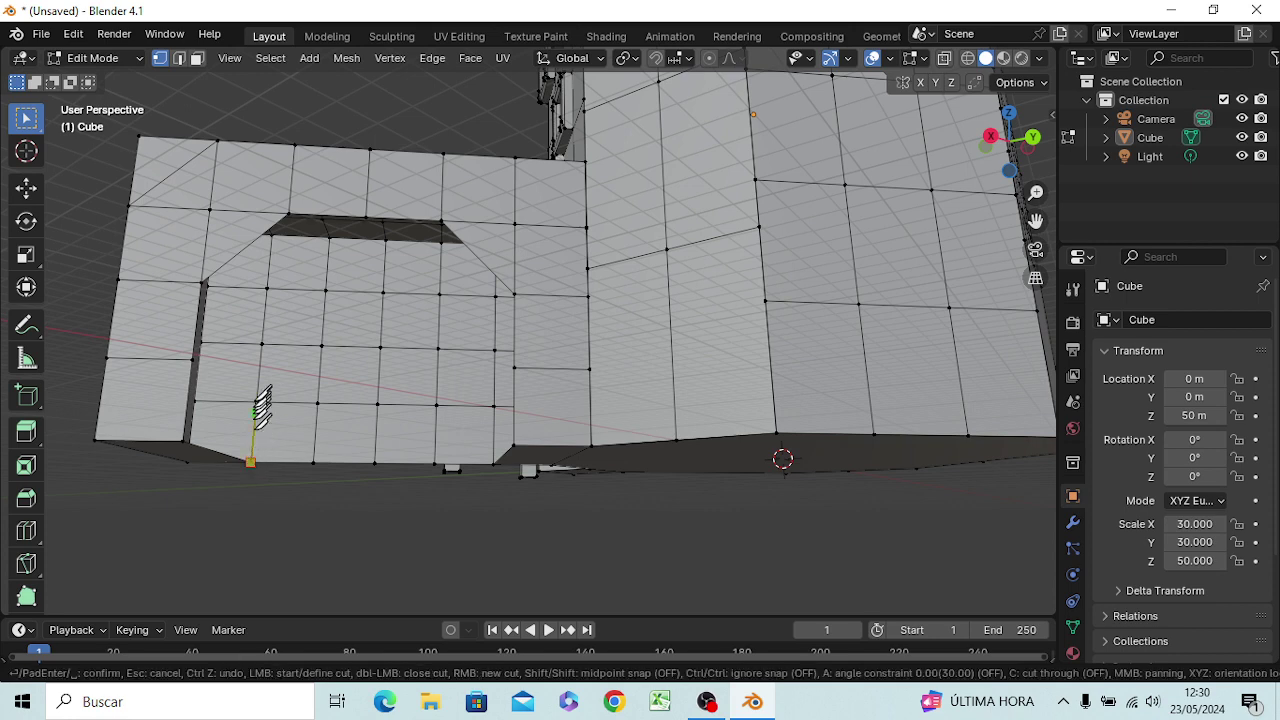
{"action": "left_click", "coordinate": [260, 343]}
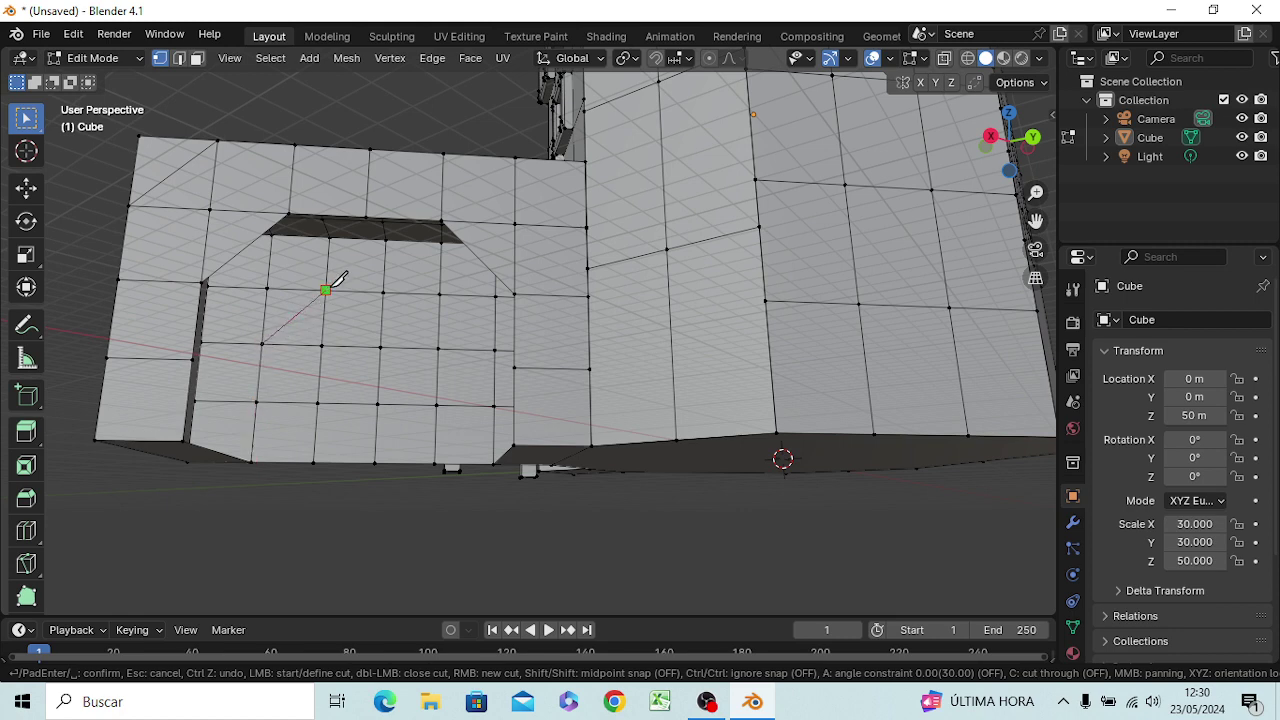
{"action": "left_click", "coordinate": [327, 288]}
{"action": "left_click", "coordinate": [440, 293]}
{"action": "left_click", "coordinate": [495, 349]}
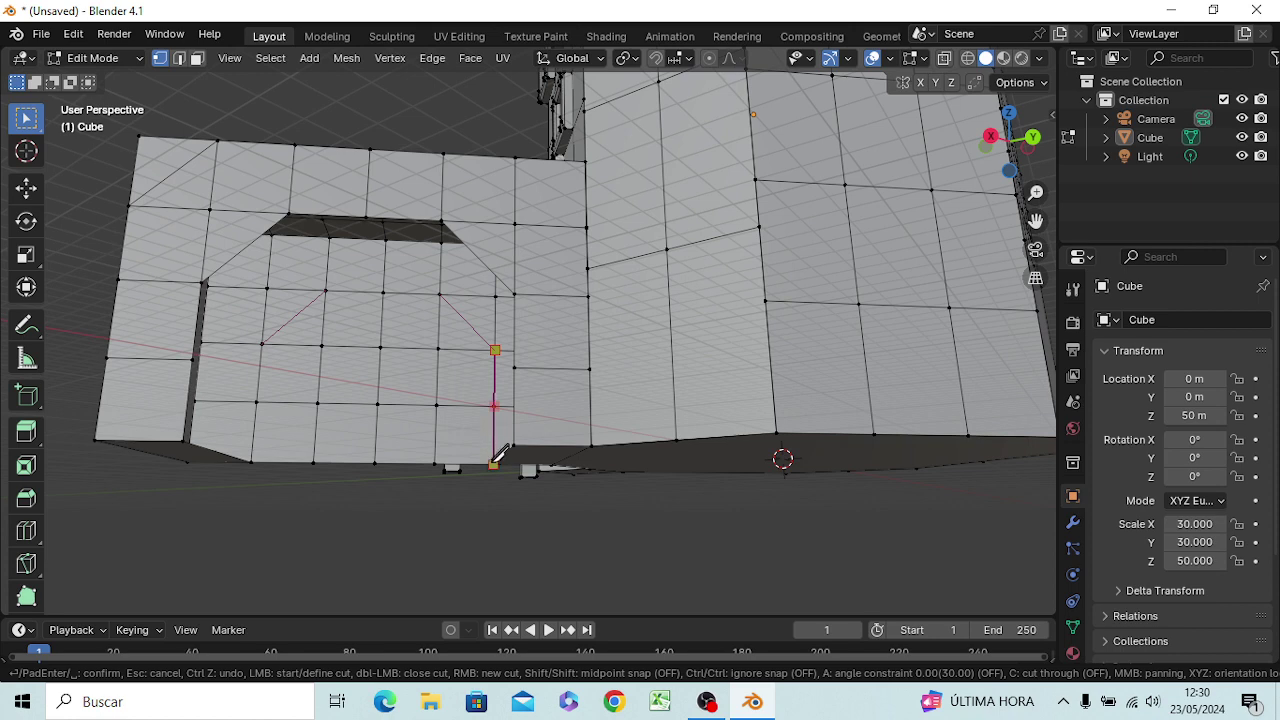
{"action": "left_click", "coordinate": [493, 463]}
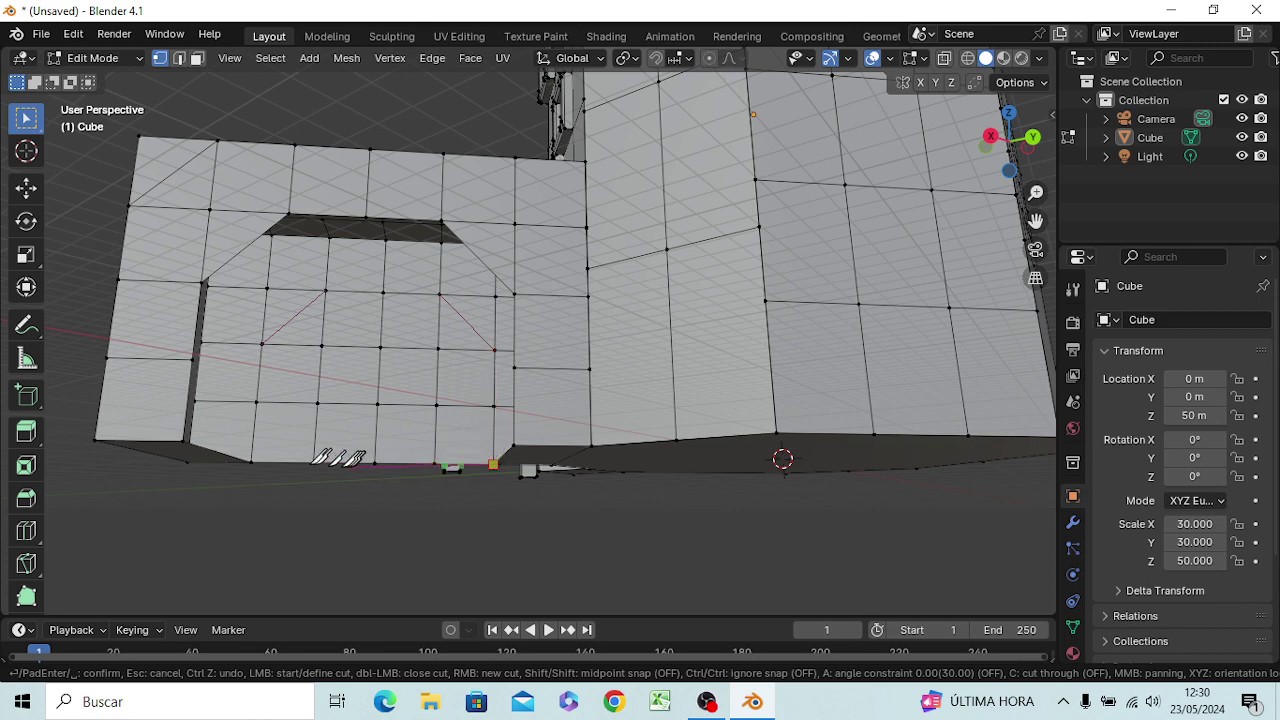
{"action": "left_click", "coordinate": [250, 462]}
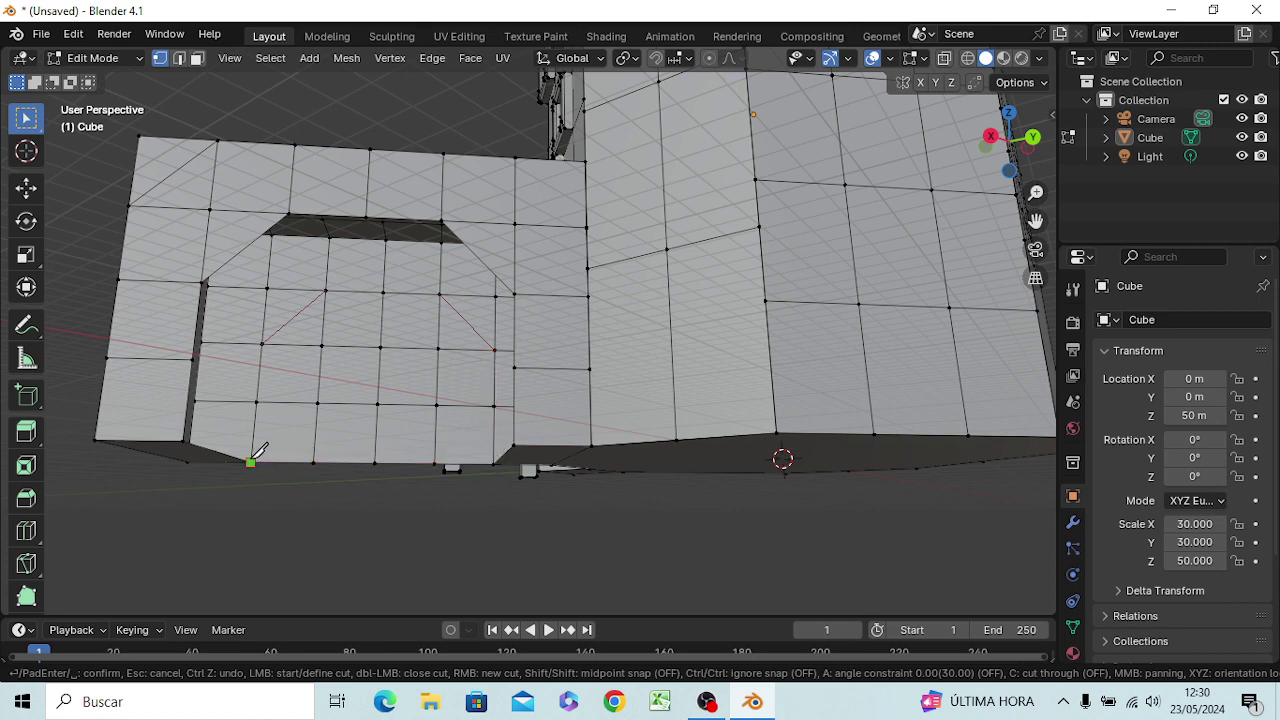
{"action": "left_click", "coordinate": [250, 462]}
{"action": "left_click", "coordinate": [260, 344]}
{"action": "left_click", "coordinate": [261, 344]}
Step: Commit the knife cuts and delete the vertices inside the outline to open the passage
{"action": "key", "text": "Return"}
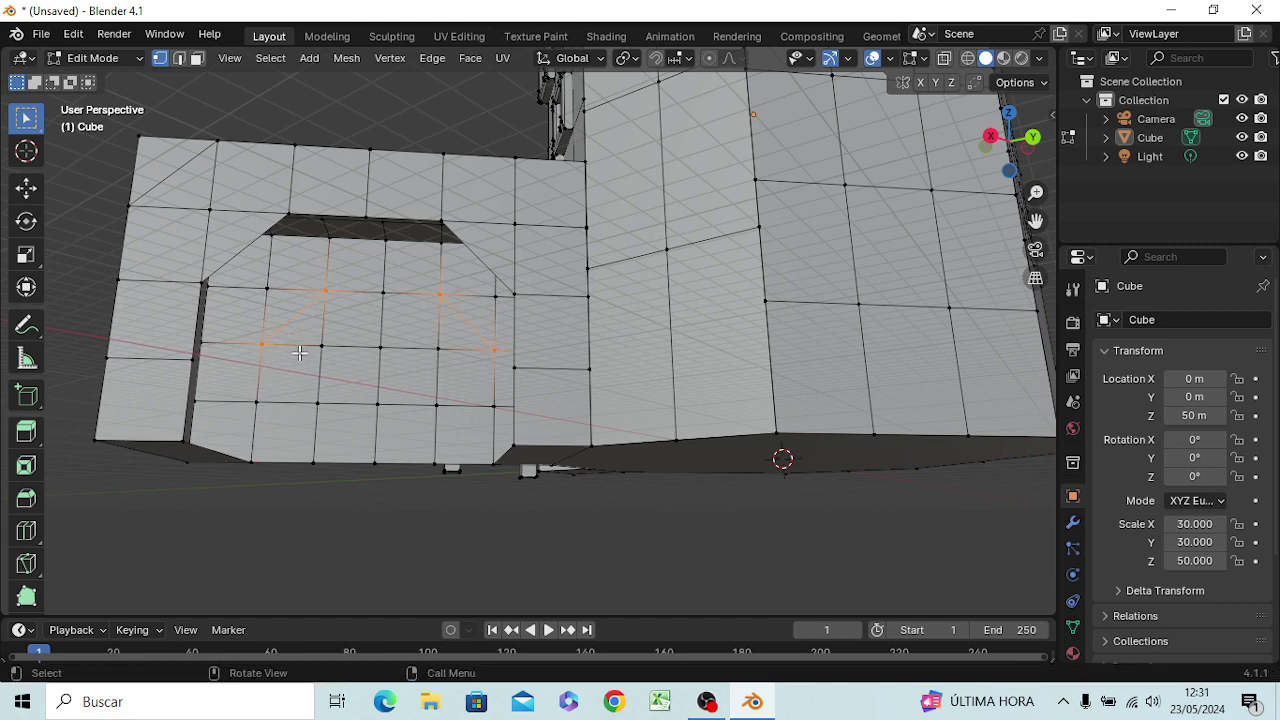
{"action": "mouse_move", "coordinate": [304, 335]}
{"action": "left_mouse_down"}
{"action": "mouse_move", "coordinate": [332, 416]}
{"action": "mouse_move", "coordinate": [442, 470]}
{"action": "left_mouse_up"}
{"action": "key", "text": "x"}
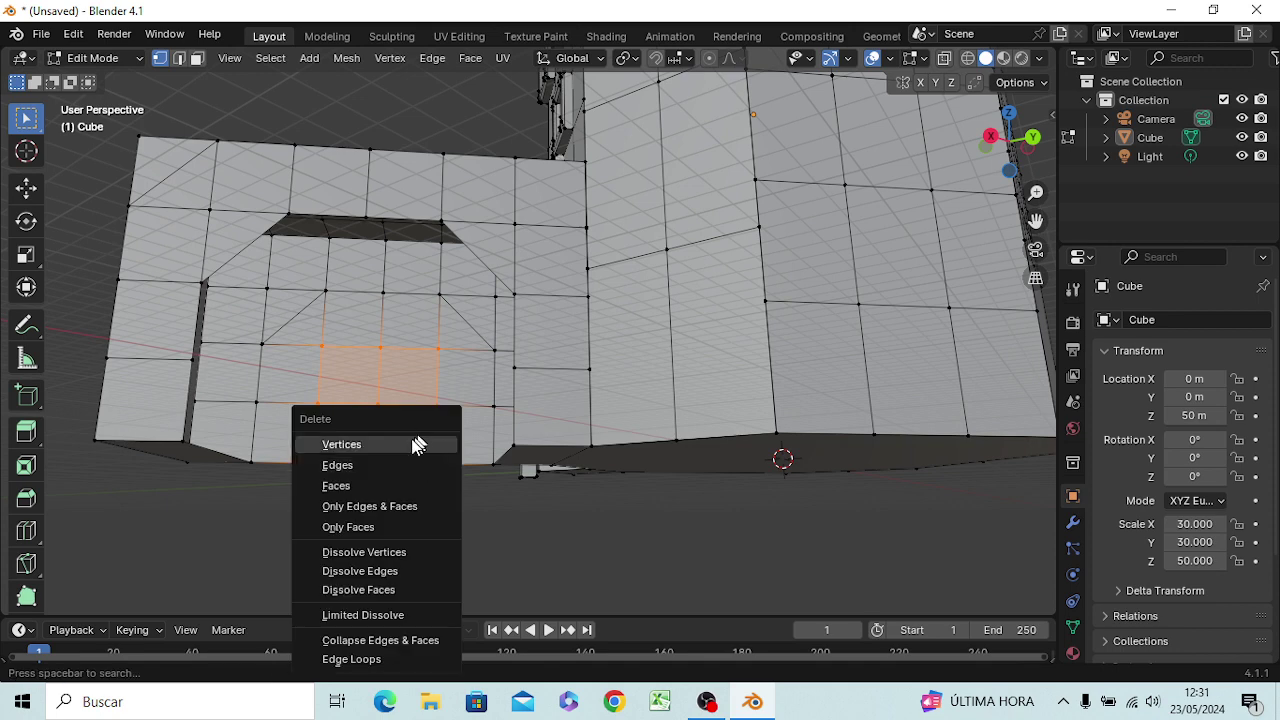
{"action": "left_click", "coordinate": [412, 444]}
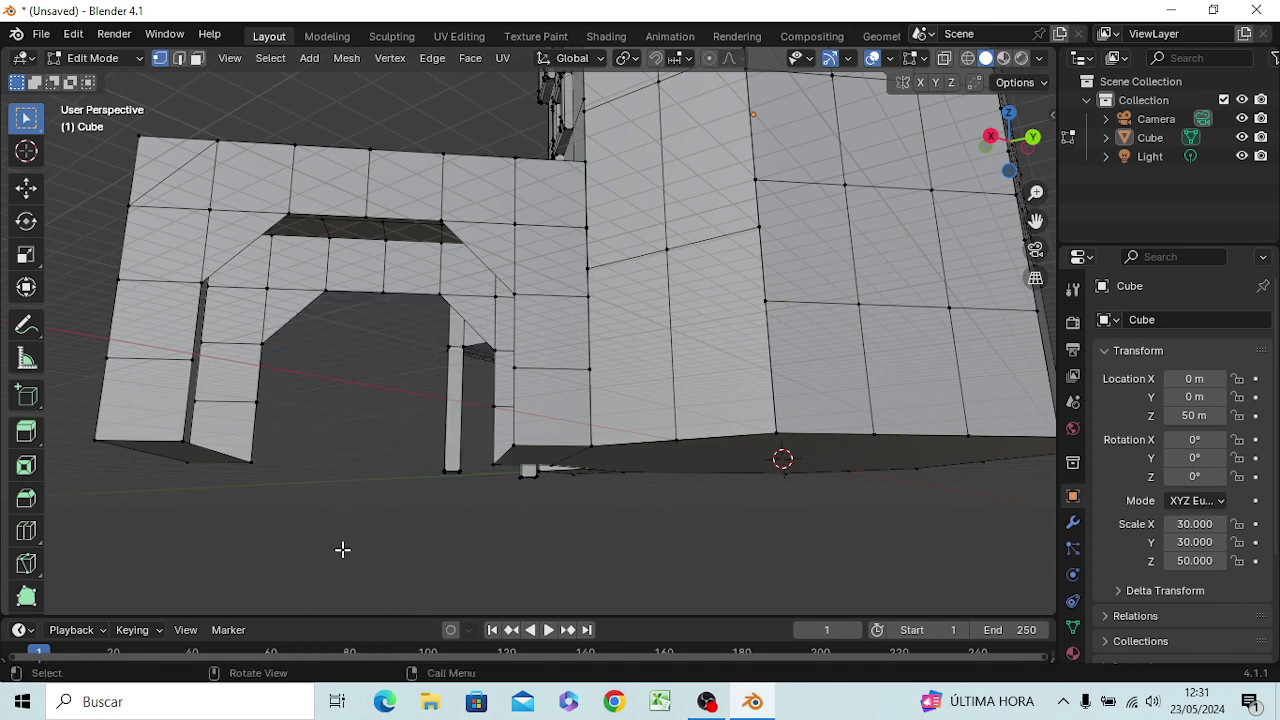
{"action": "mouse_move", "coordinate": [342, 549]}
{"action": "middle_mouse_down"}
{"action": "mouse_move", "coordinate": [249, 548]}
{"action": "mouse_move", "coordinate": [300, 563]}
{"action": "mouse_move", "coordinate": [500, 563]}
{"action": "mouse_move", "coordinate": [262, 578]}
{"action": "mouse_move", "coordinate": [286, 554]}
{"action": "middle_mouse_up"}
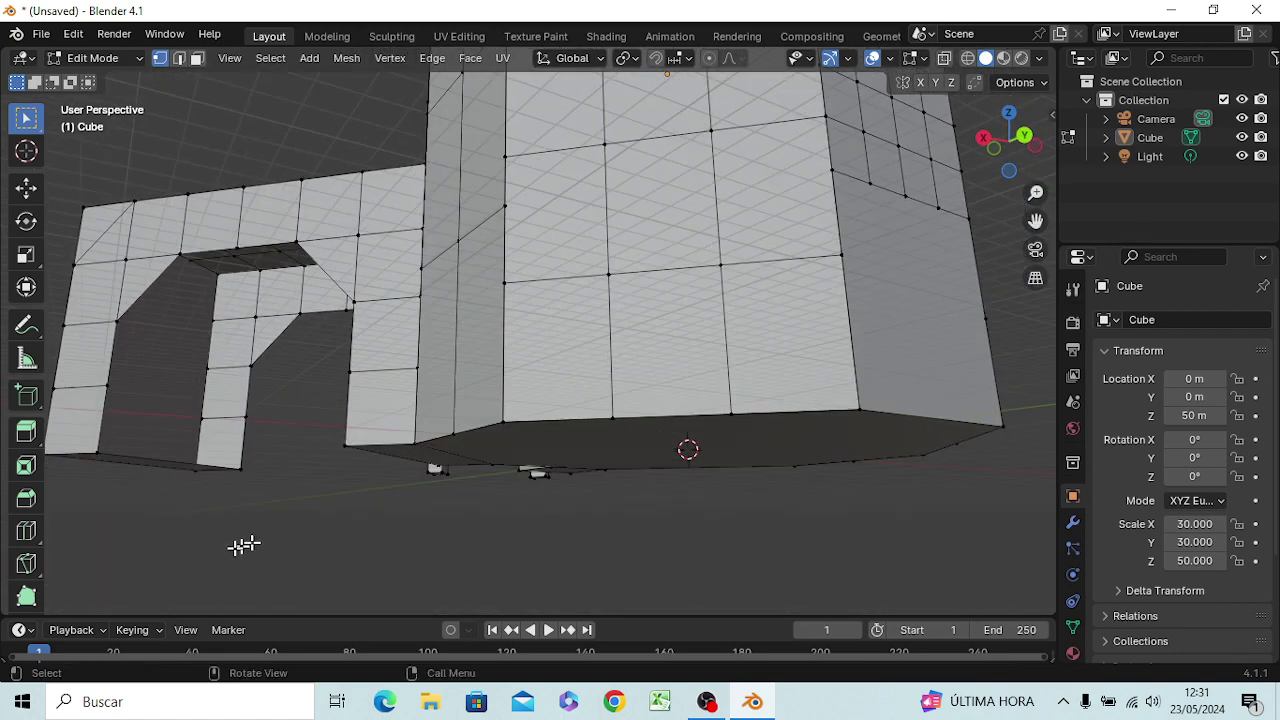
Step: Select the lower-left corner vertex and the bottom vertex across the gap
{"action": "left_click", "coordinate": [96, 454]}
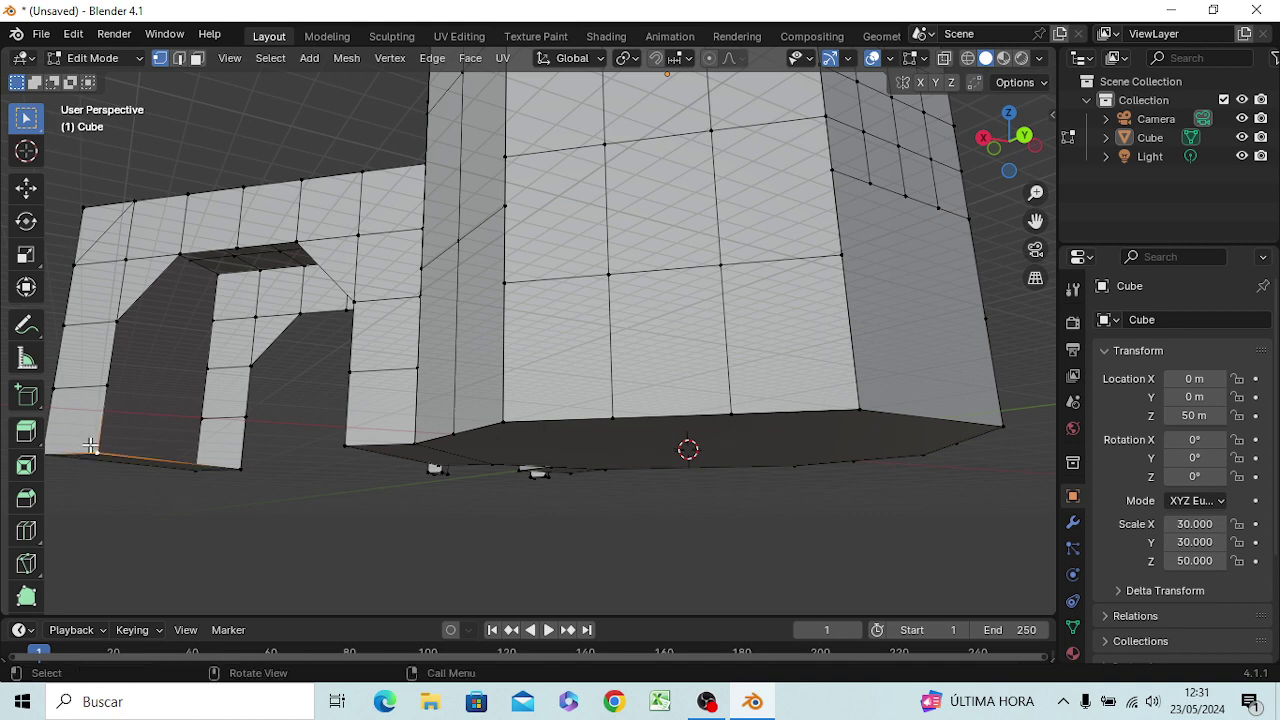
{"action": "left_click", "coordinate": [199, 488]}
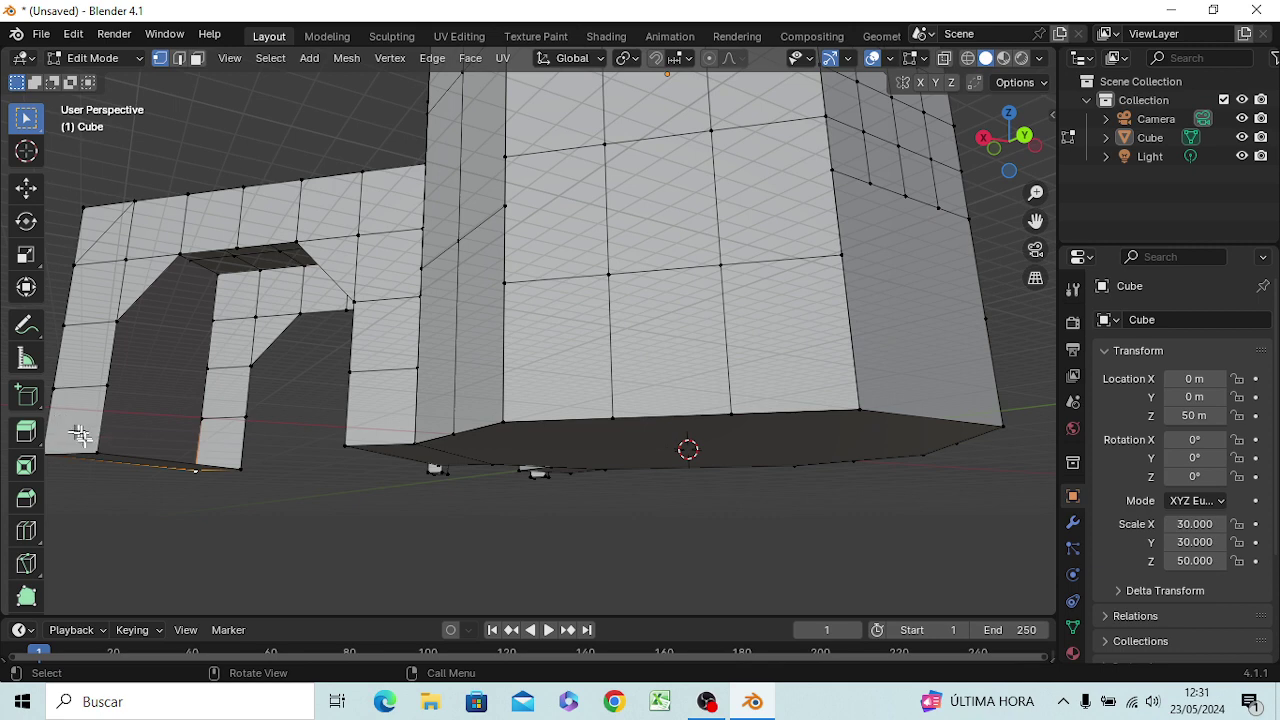
{"action": "left_click", "coordinate": [303, 537]}
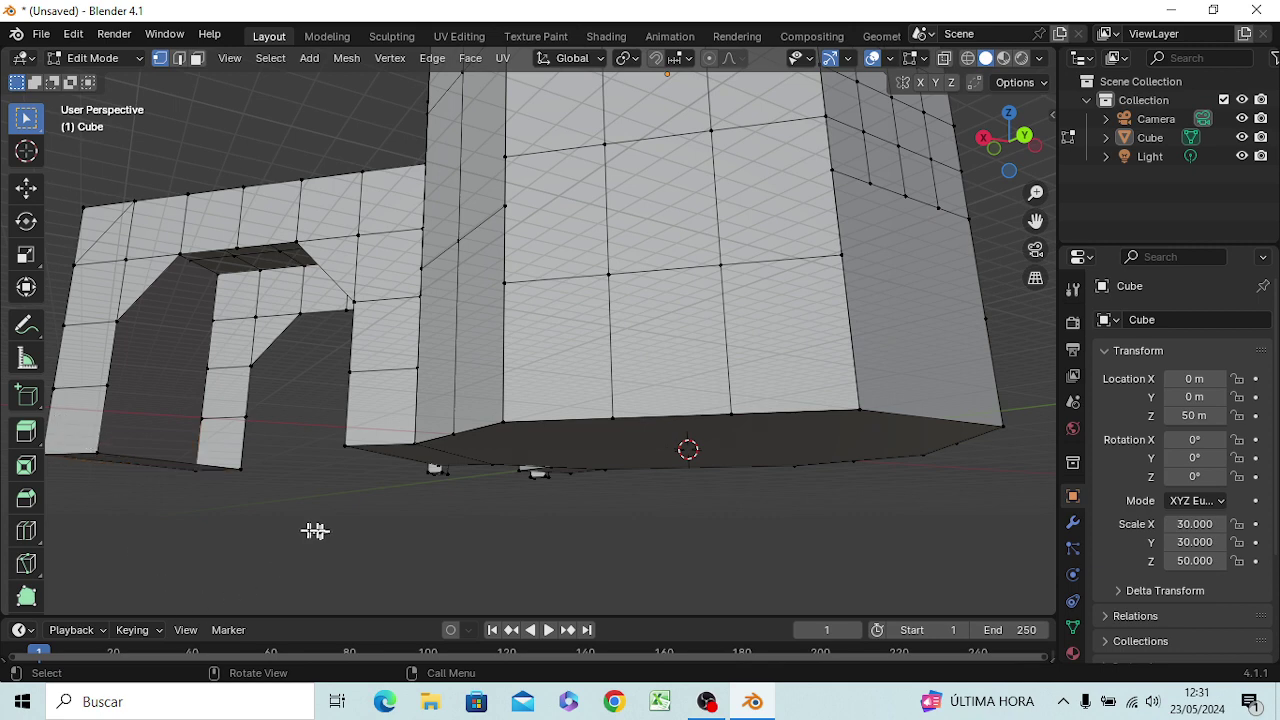
{"action": "left_click", "coordinate": [94, 450]}
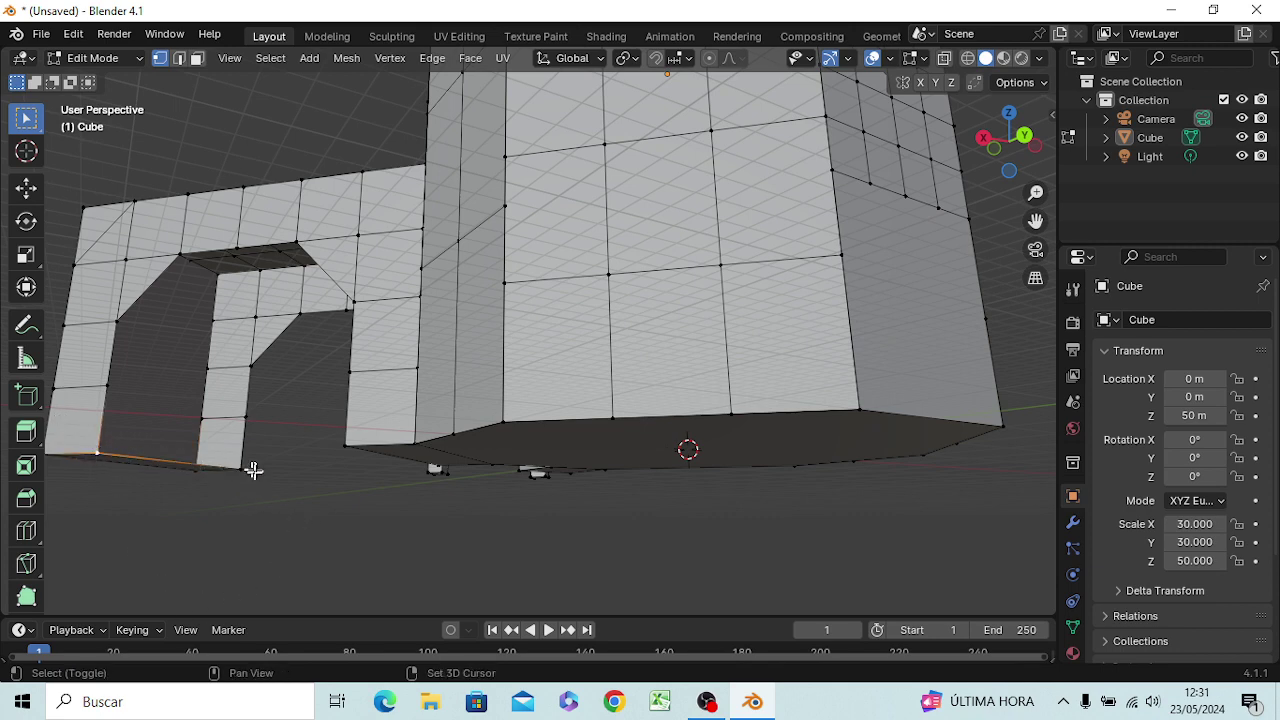
{"action": "left_click", "coordinate": [242, 468], "text": "shift"}
Step: Fill the lower gap with a face, then delete the extra faces along the top of the opening
{"action": "left_click", "coordinate": [251, 366], "text": "shift"}
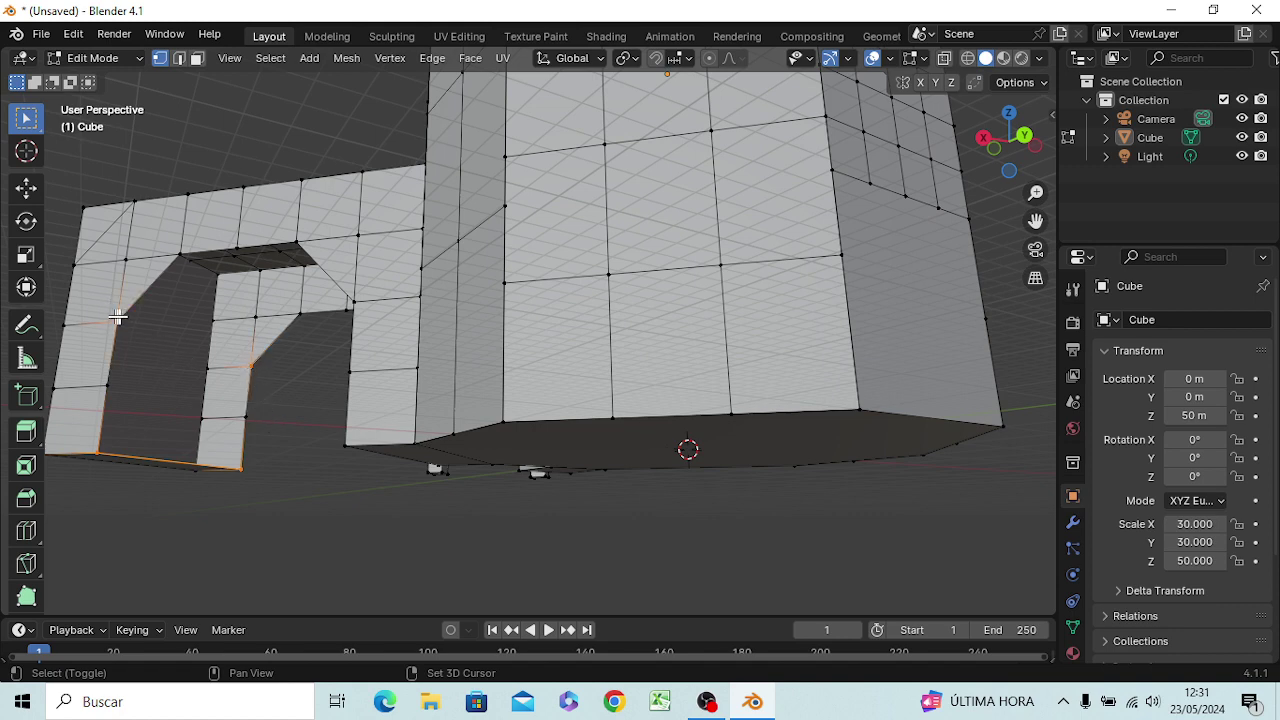
{"action": "key", "text": "f"}
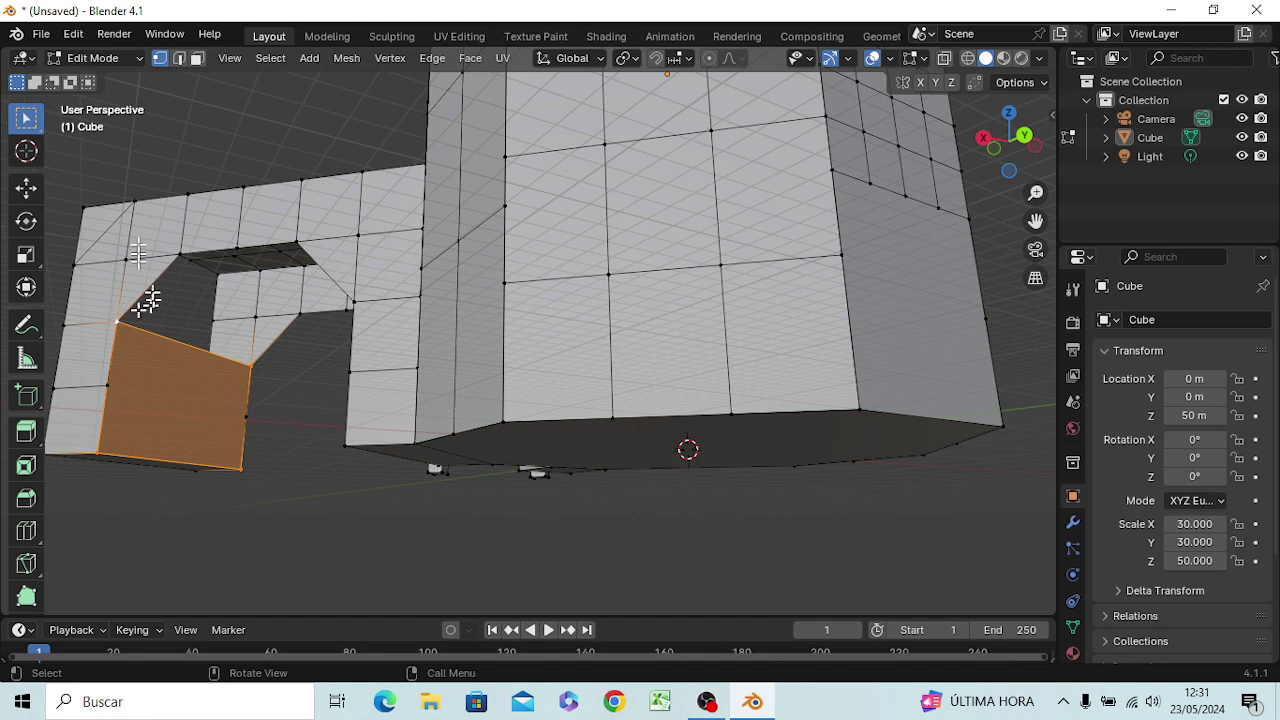
{"action": "left_click", "coordinate": [187, 193]}
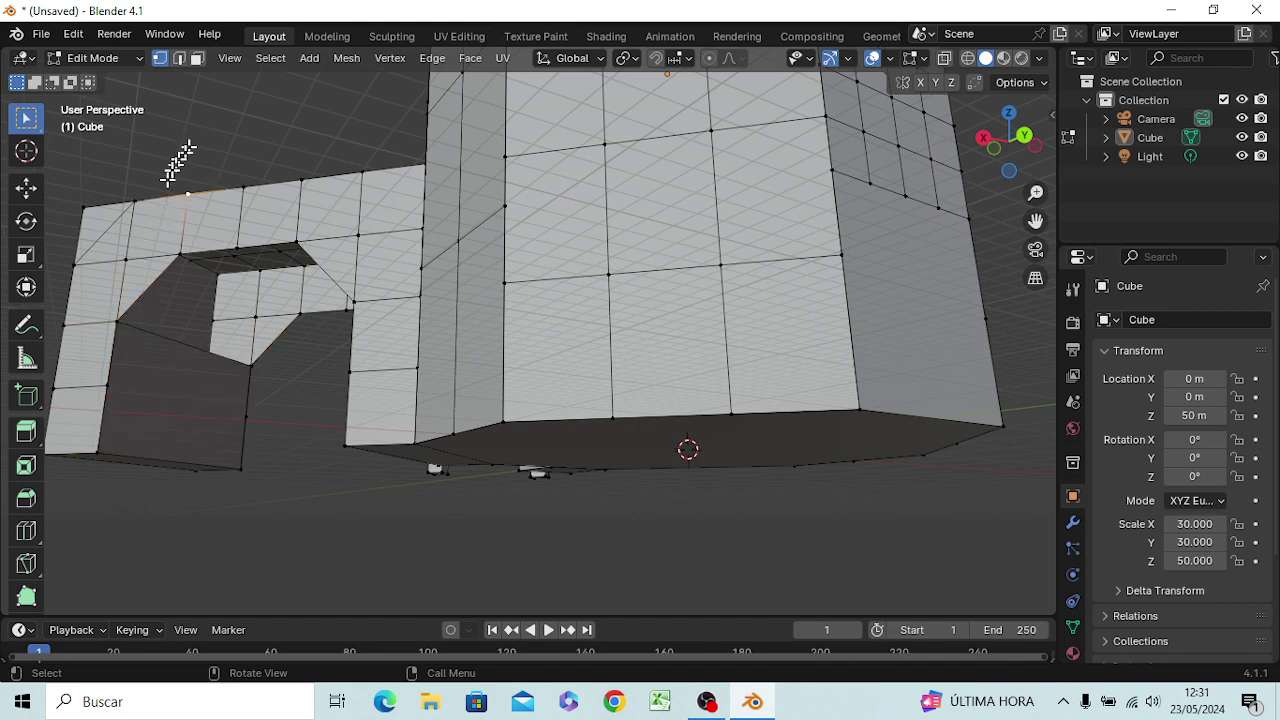
{"action": "left_click", "coordinate": [110, 315]}
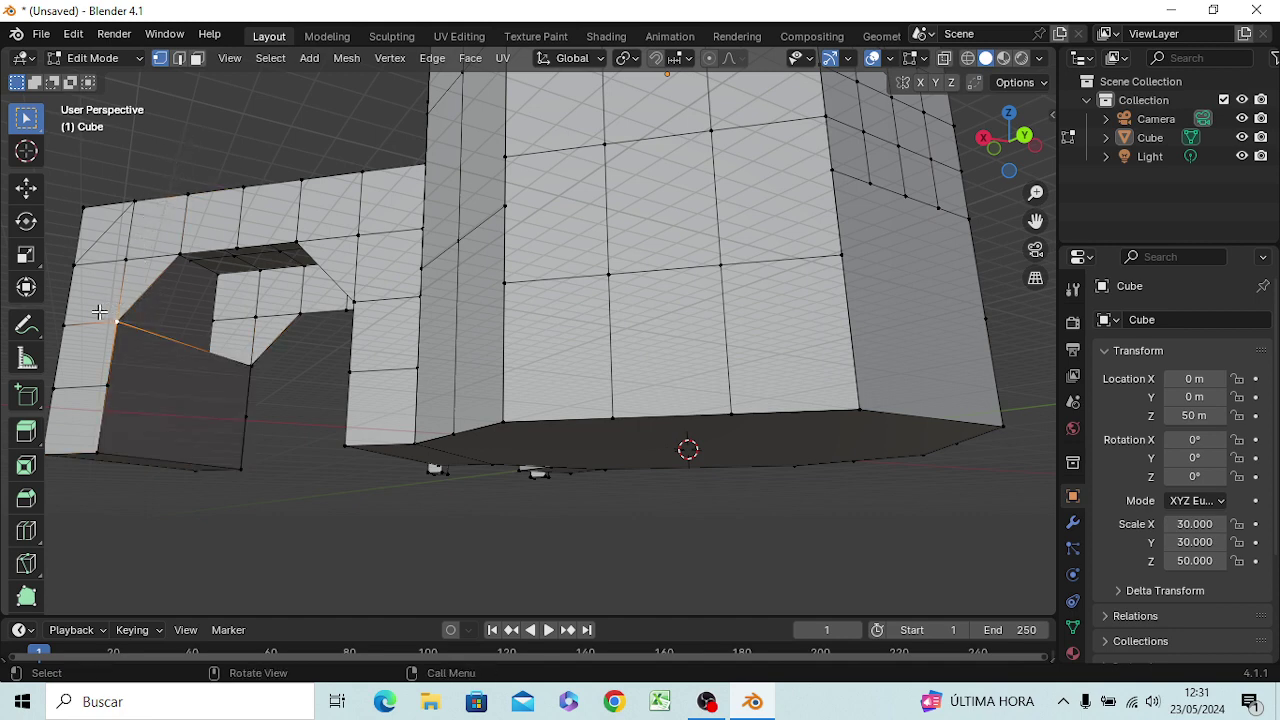
{"action": "left_click", "coordinate": [180, 254], "text": "shift"}
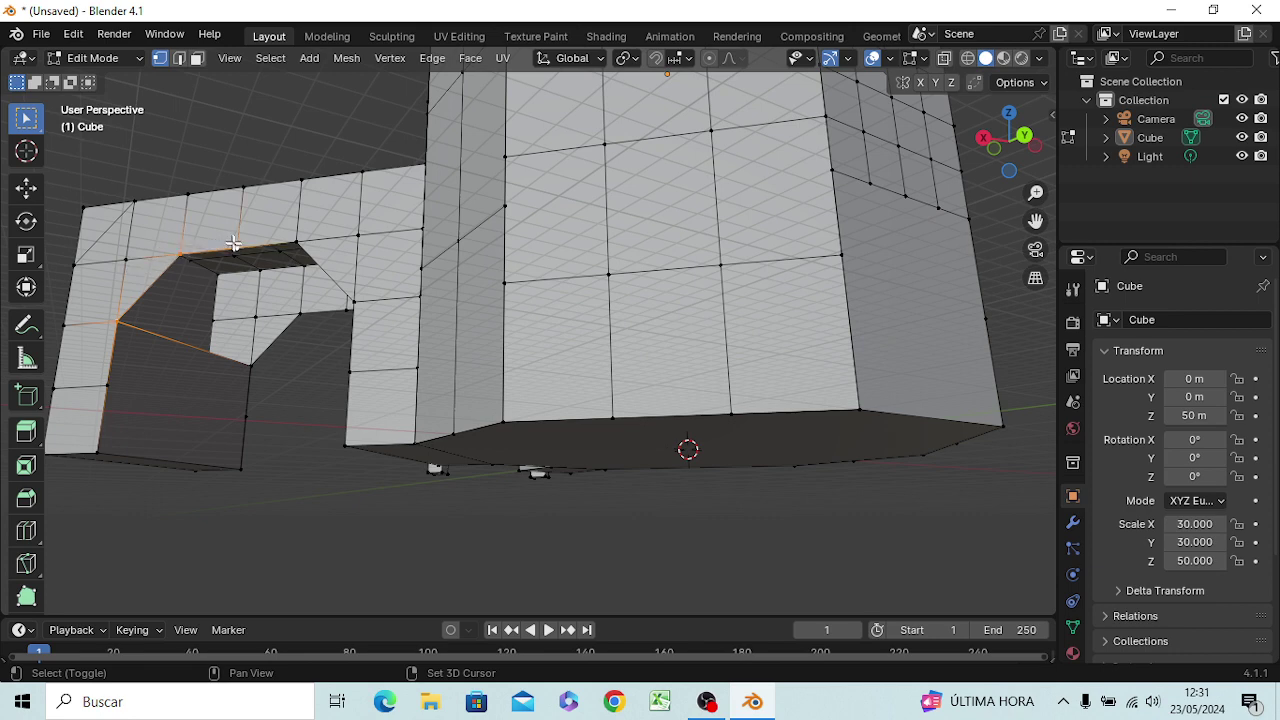
{"action": "left_click", "coordinate": [235, 247], "text": "shift"}
{"action": "left_click", "coordinate": [294, 240], "text": "shift"}
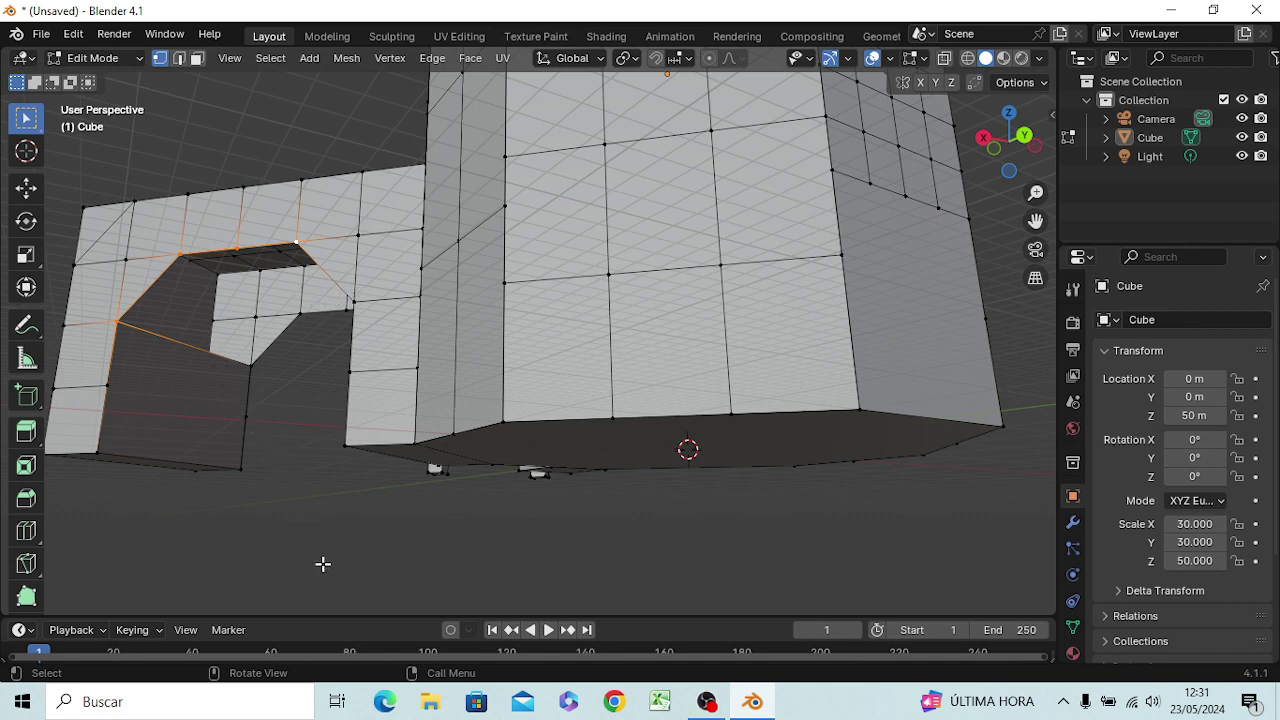
{"action": "key", "text": "x"}
{"action": "left_click", "coordinate": [250, 450]}
Step: Select the left slope, upper corner and lower-right slope vertices of the upper-left corner
{"action": "left_click", "coordinate": [117, 321]}
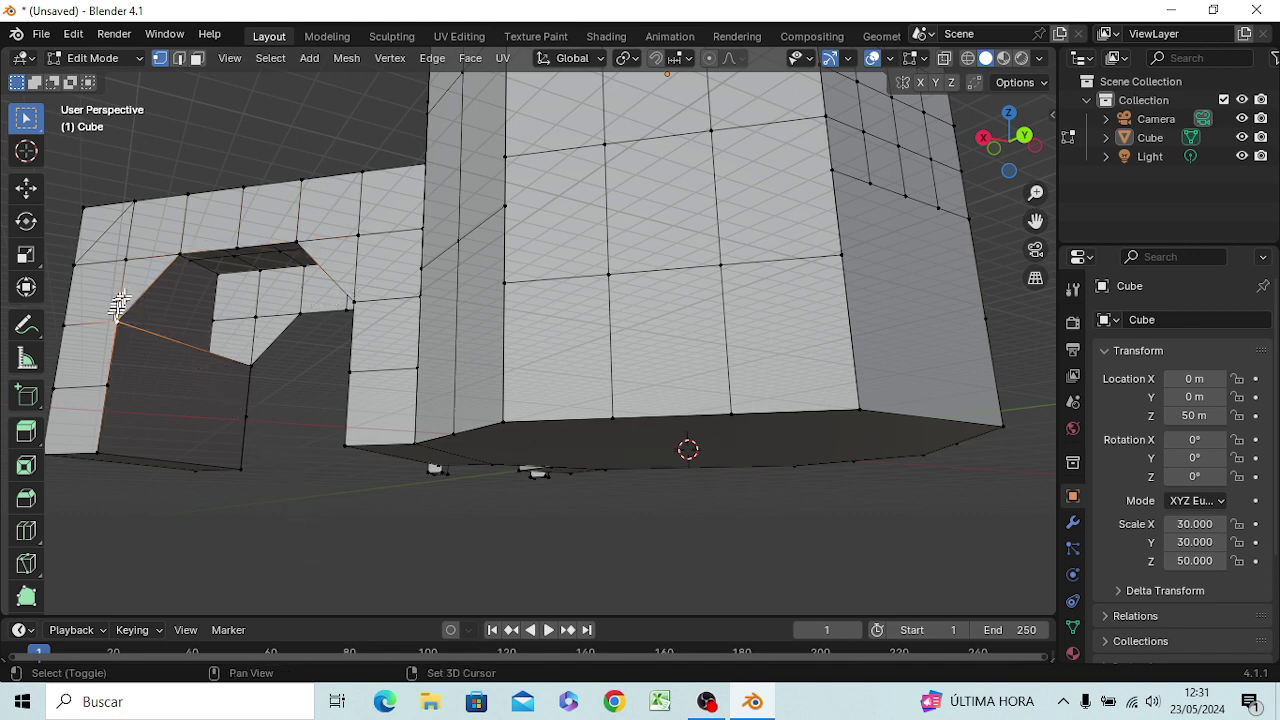
{"action": "left_click", "coordinate": [177, 250], "text": "shift"}
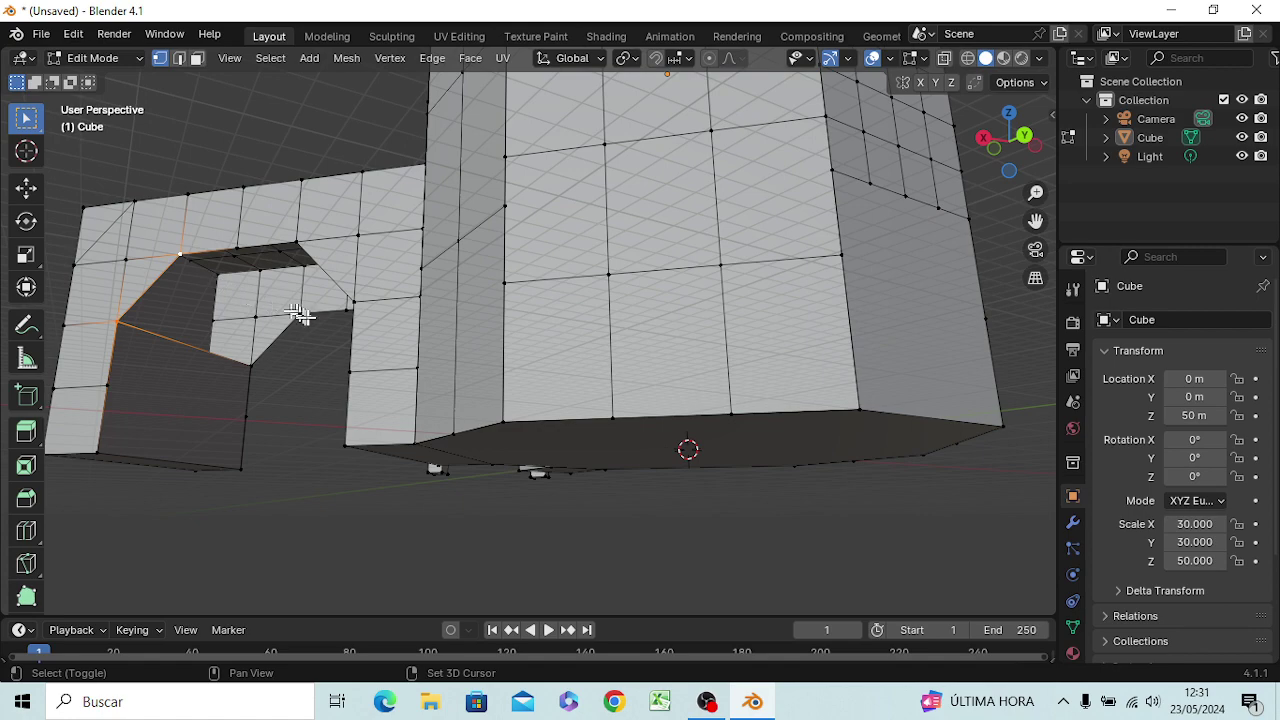
{"action": "left_click", "coordinate": [256, 368], "text": "shift"}
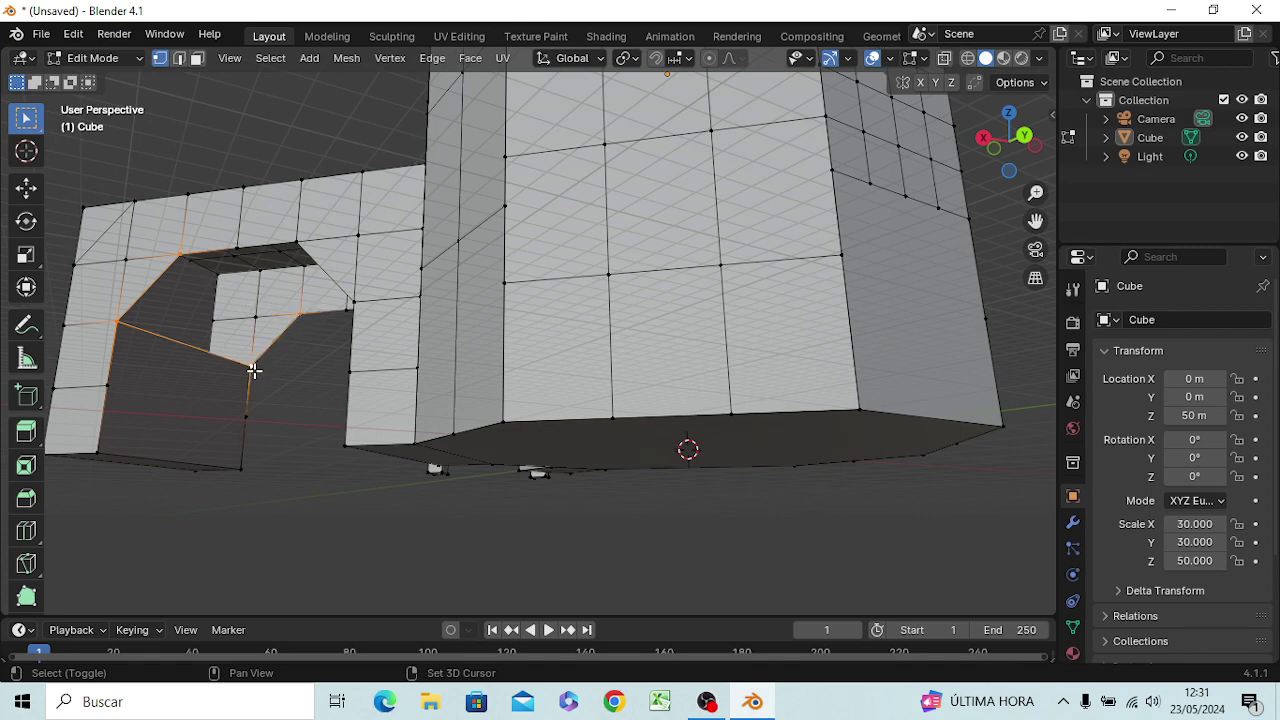
Step: Fill the upper-left slanted corner, then fill the passage's top from its five edge vertices
{"action": "key", "text": "f"}
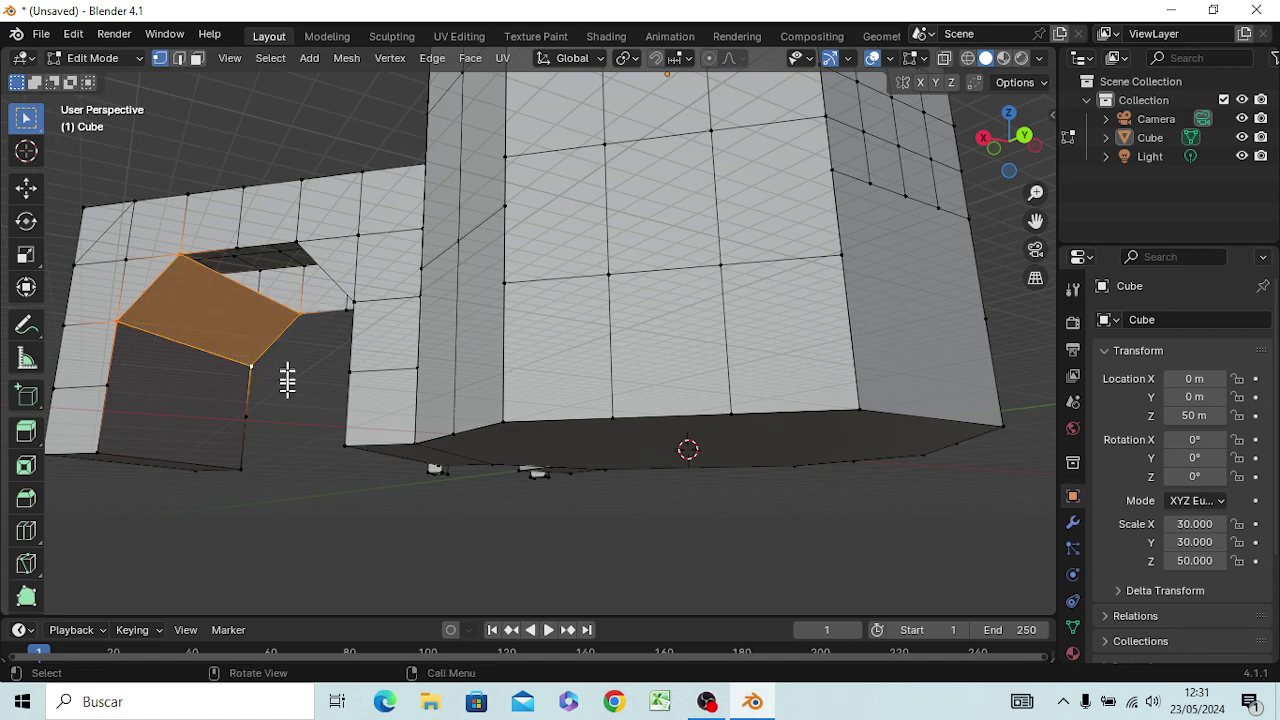
{"action": "mouse_move", "coordinate": [286, 370]}
{"action": "middle_mouse_down"}
{"action": "mouse_move", "coordinate": [363, 371]}
{"action": "mouse_move", "coordinate": [343, 360]}
{"action": "middle_mouse_up"}
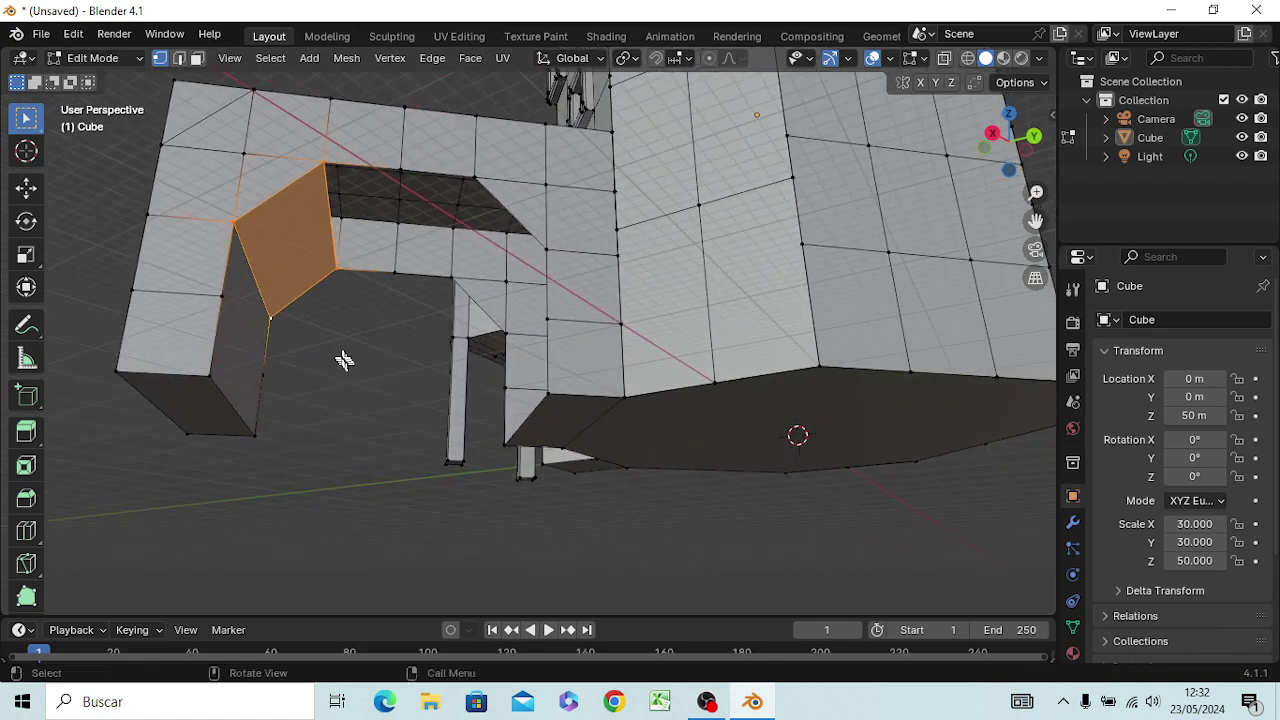
{"action": "left_click", "coordinate": [326, 159]}
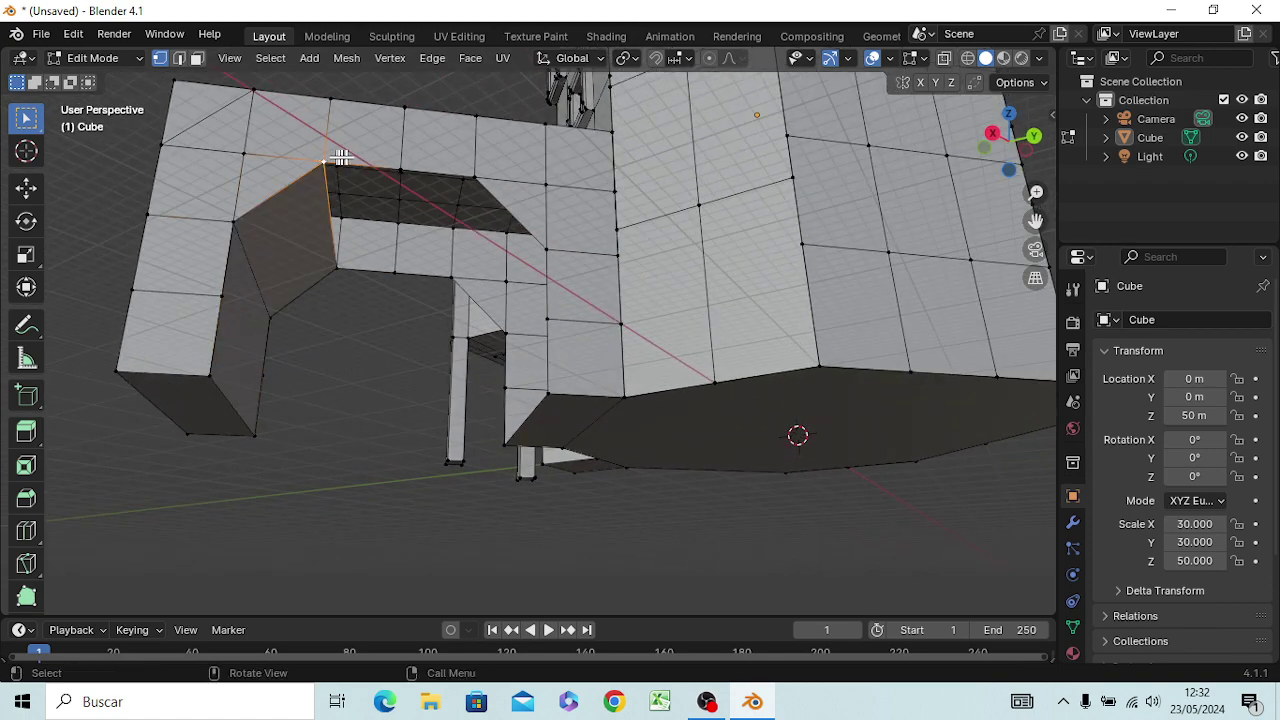
{"action": "left_click", "coordinate": [398, 165], "text": "shift"}
{"action": "left_click", "coordinate": [470, 172], "text": "shift"}
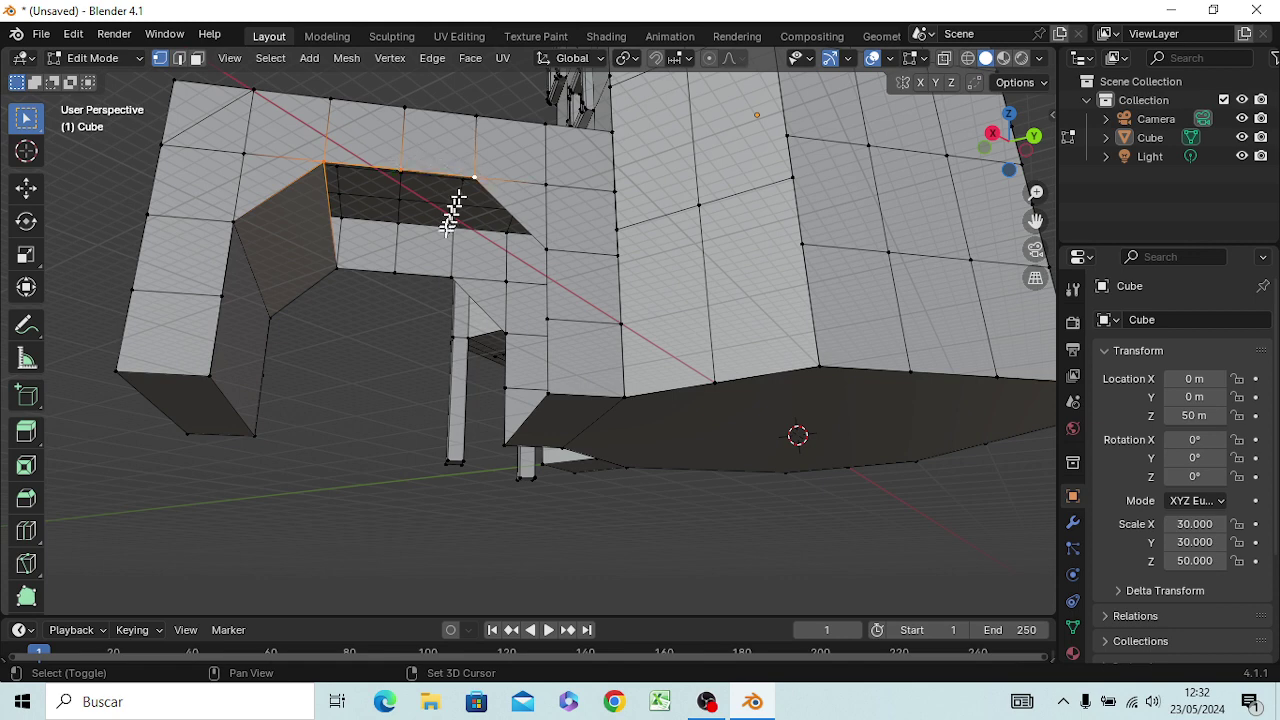
{"action": "left_click", "coordinate": [448, 273], "text": "shift"}
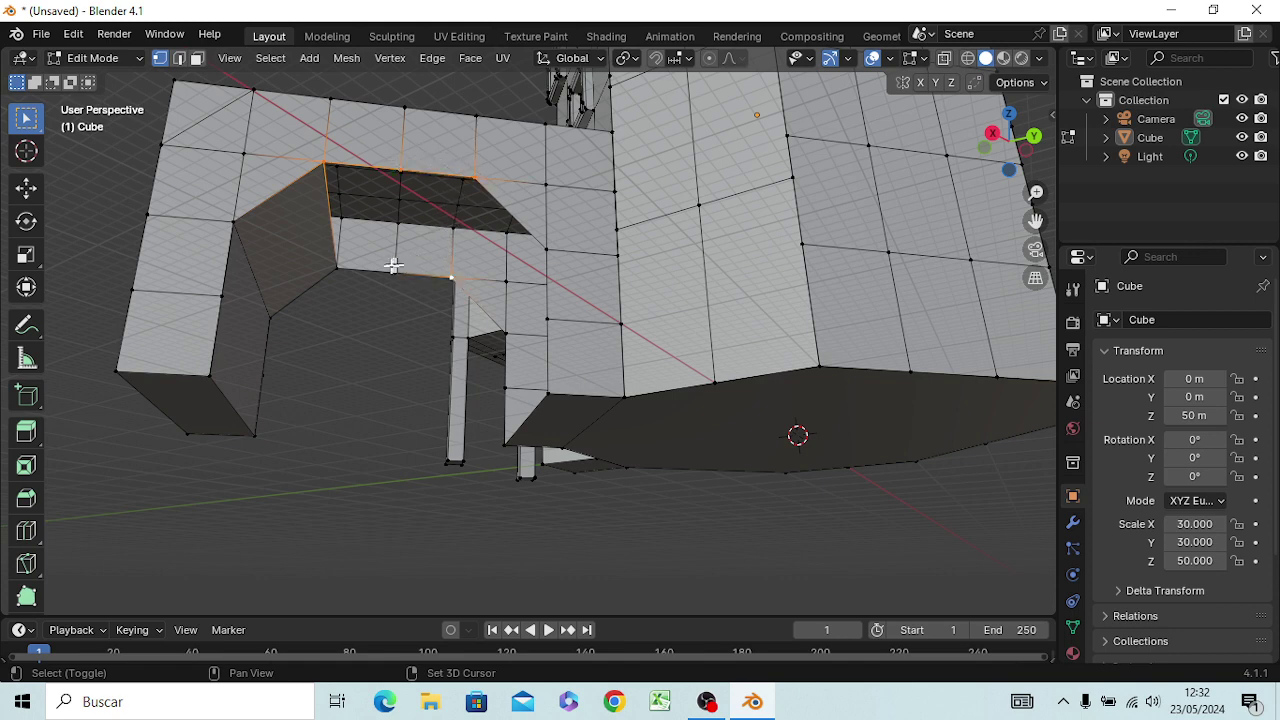
{"action": "left_click", "coordinate": [340, 266], "text": "shift"}
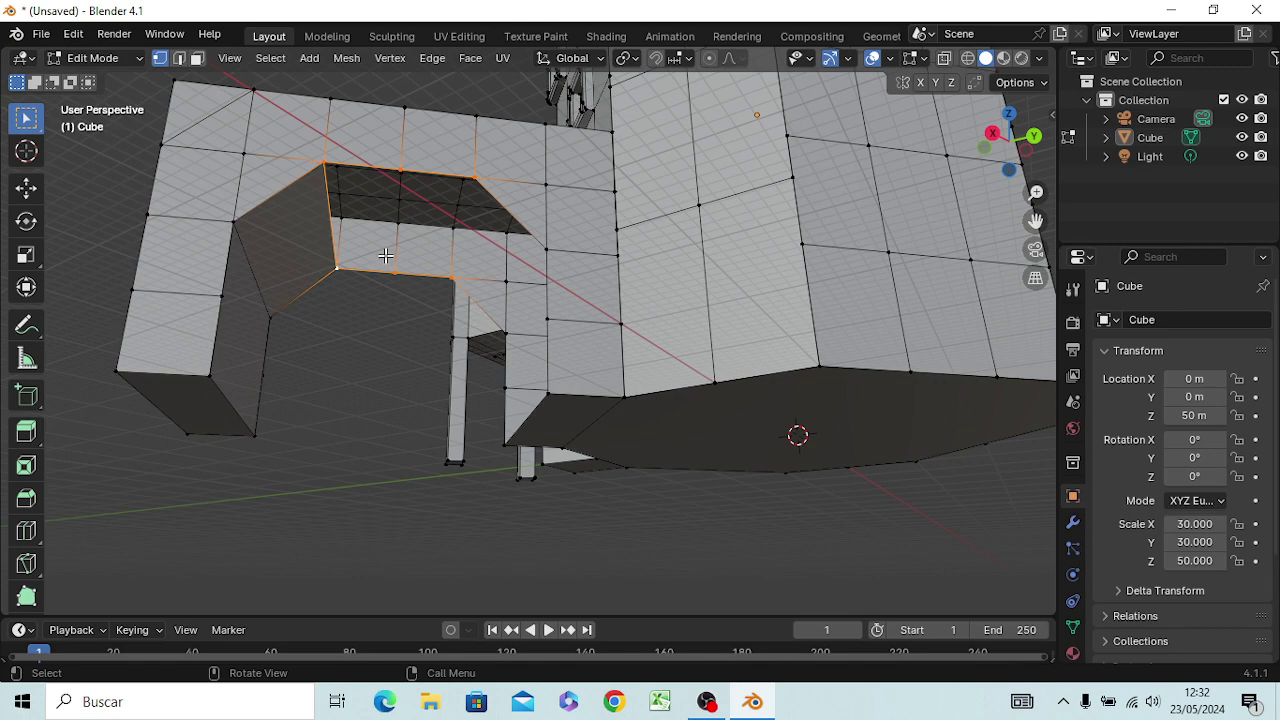
{"action": "key", "text": "f"}
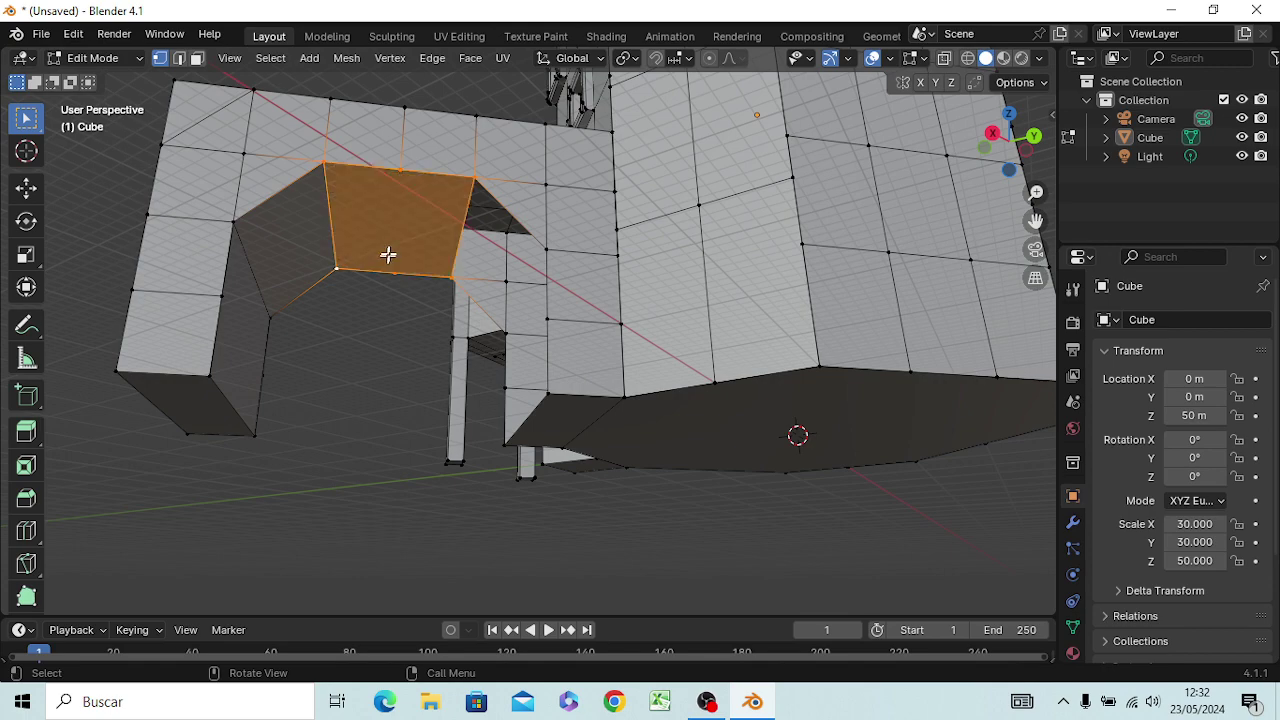
Step: Select the arch corner and adjacent wall vertices and fill the slanted gap beside it
{"action": "middle_click_drag", "start_coordinate": [391, 380], "coordinate": [435, 391]}
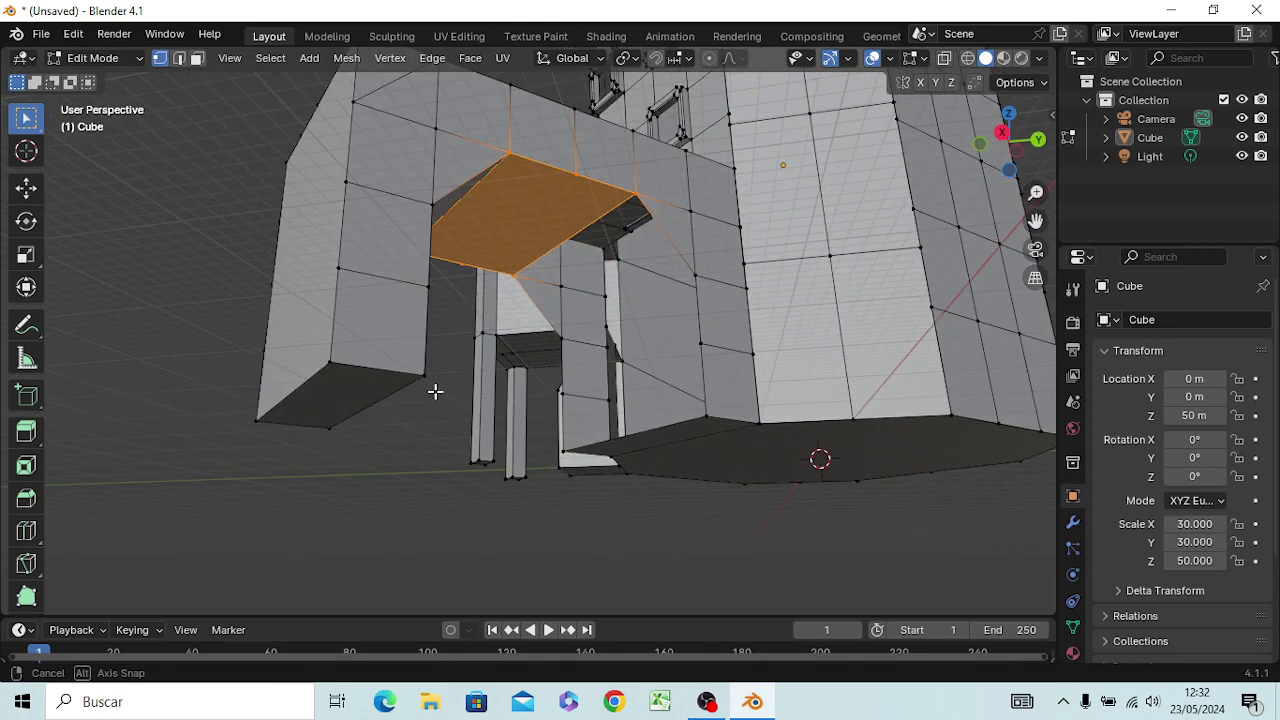
{"action": "left_click", "coordinate": [435, 530]}
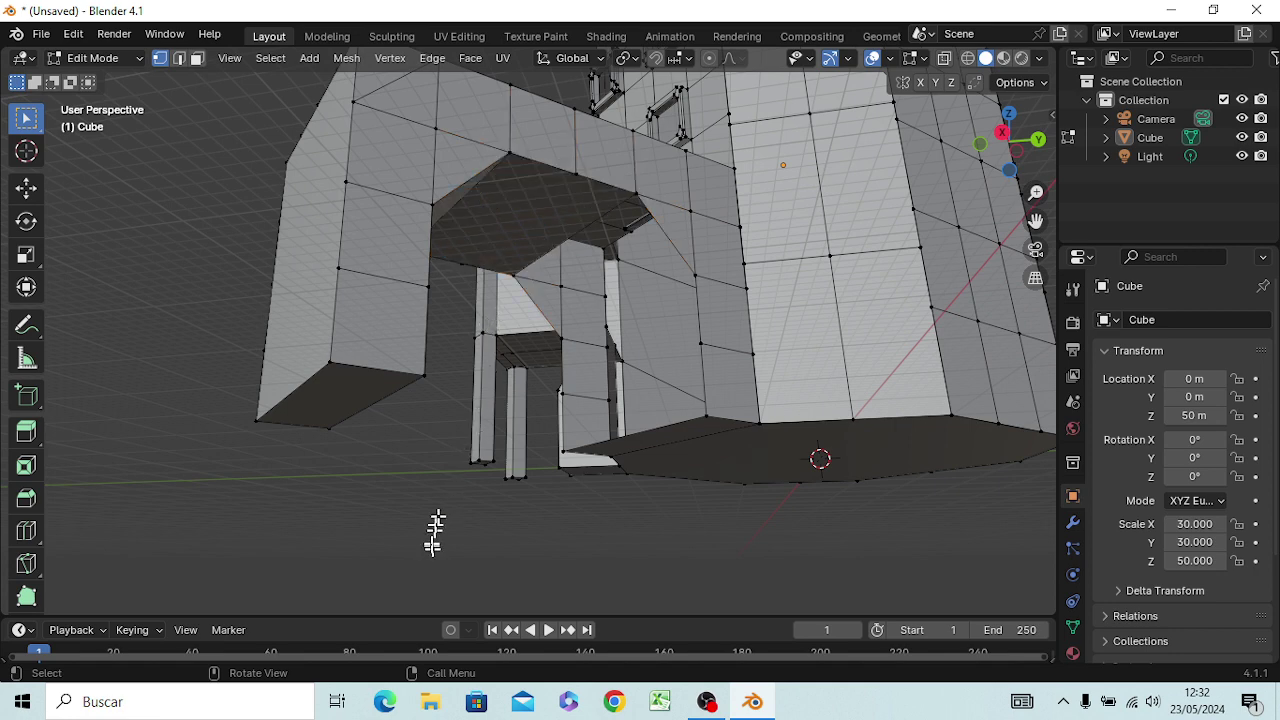
{"action": "left_click", "coordinate": [514, 275]}
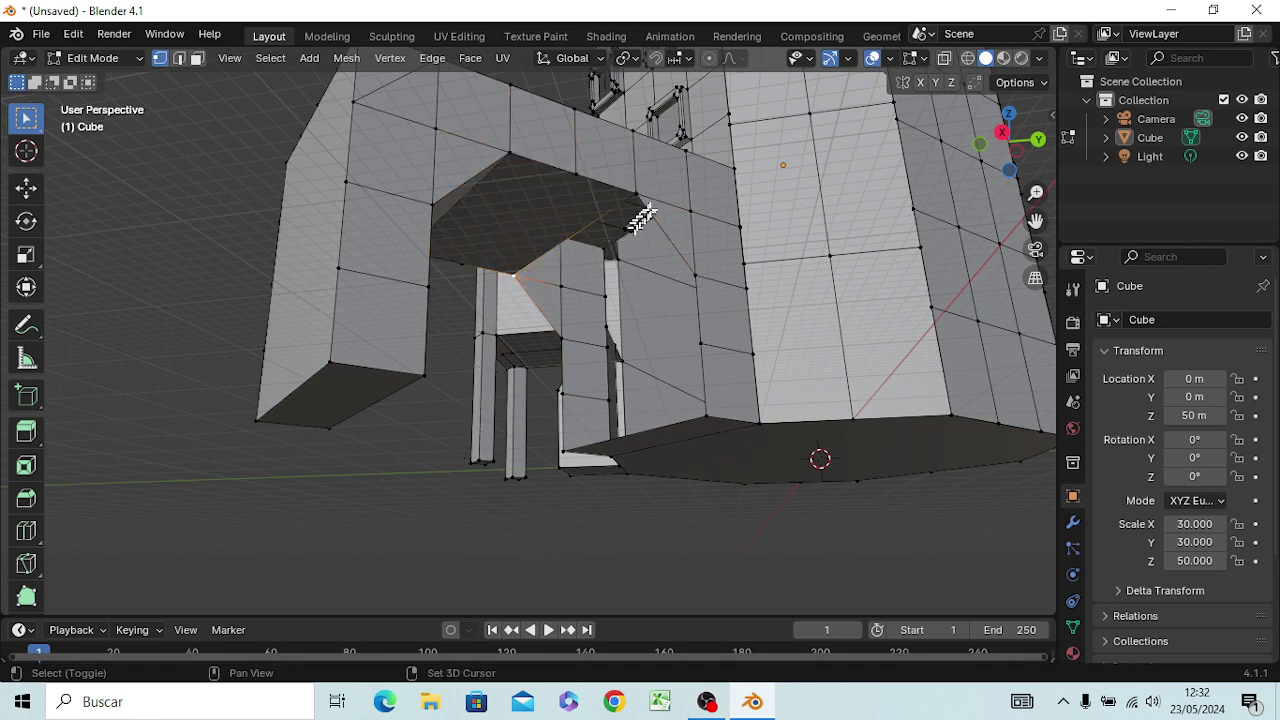
{"action": "left_click", "coordinate": [636, 194], "text": "shift"}
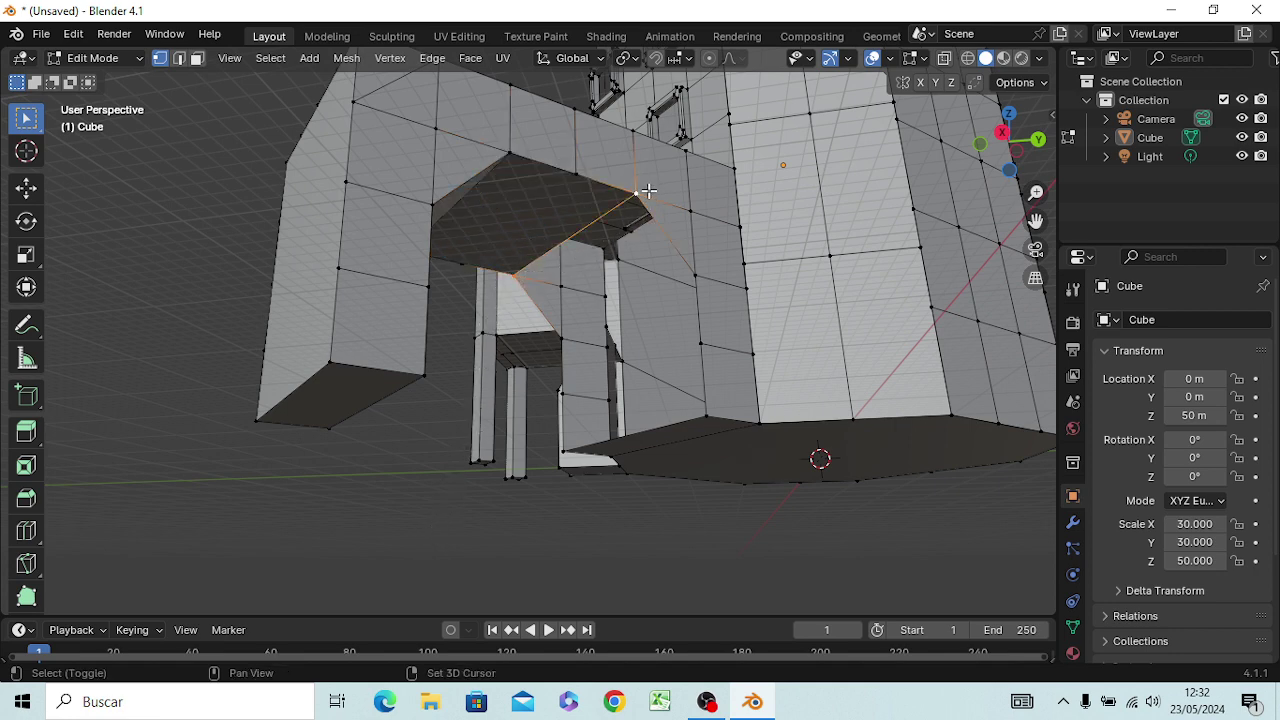
{"action": "left_click", "coordinate": [697, 273], "text": "shift"}
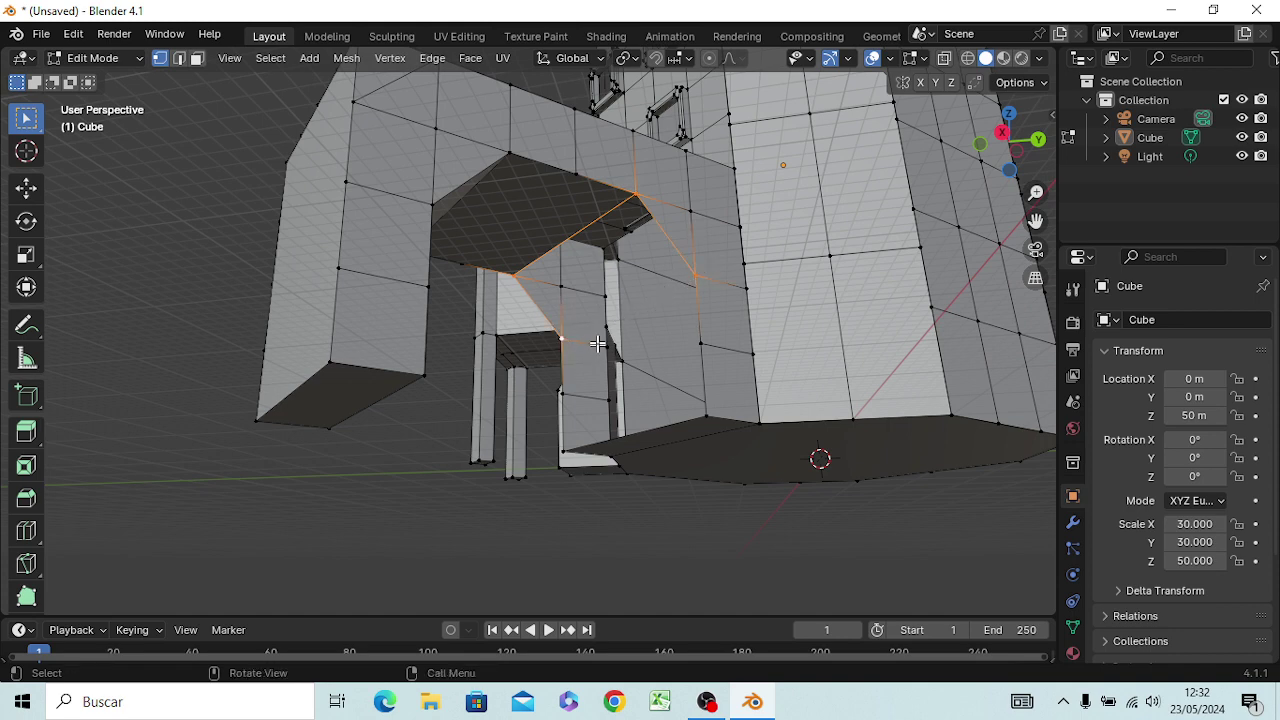
{"action": "key", "text": "f"}
{"action": "mouse_move", "coordinate": [651, 363]}
{"action": "middle_mouse_down"}
{"action": "mouse_move", "coordinate": [643, 431]}
{"action": "mouse_move", "coordinate": [677, 341]}
{"action": "middle_mouse_up"}
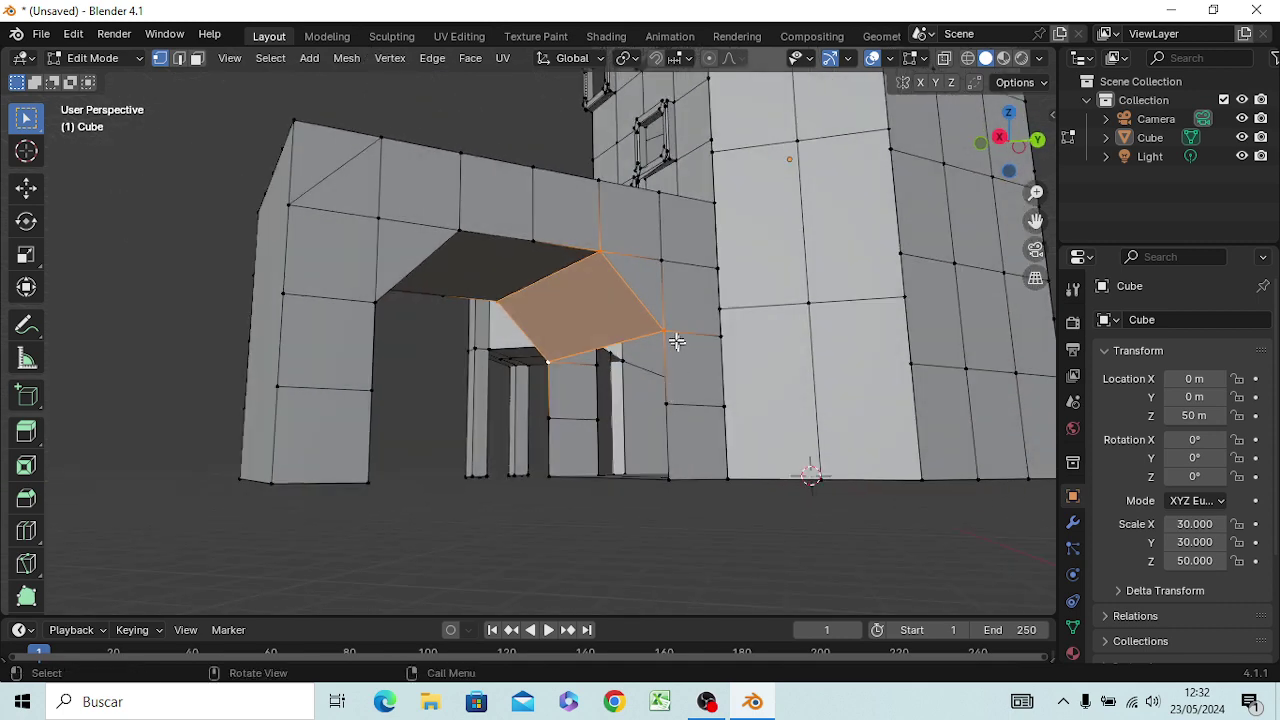
Step: Select the four corner vertices of the lower-right gap under the slope and fill it with a face
{"action": "left_click", "coordinate": [662, 557]}
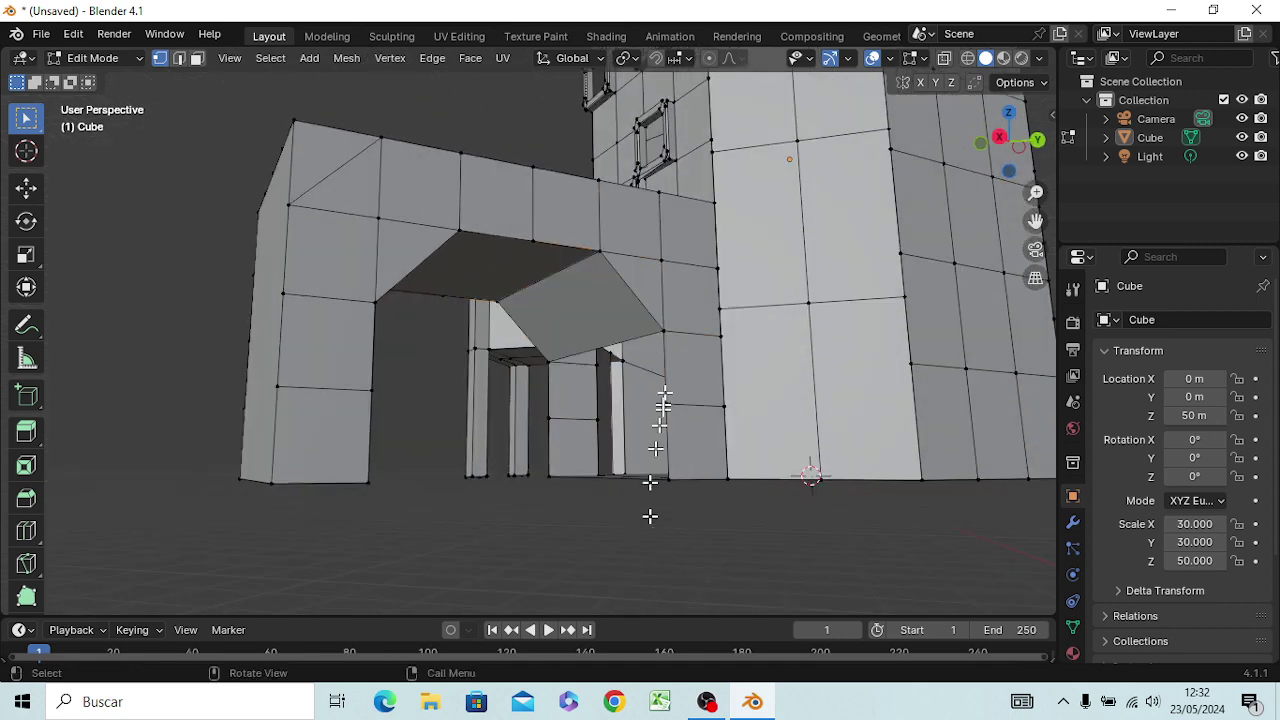
{"action": "left_click", "coordinate": [667, 345]}
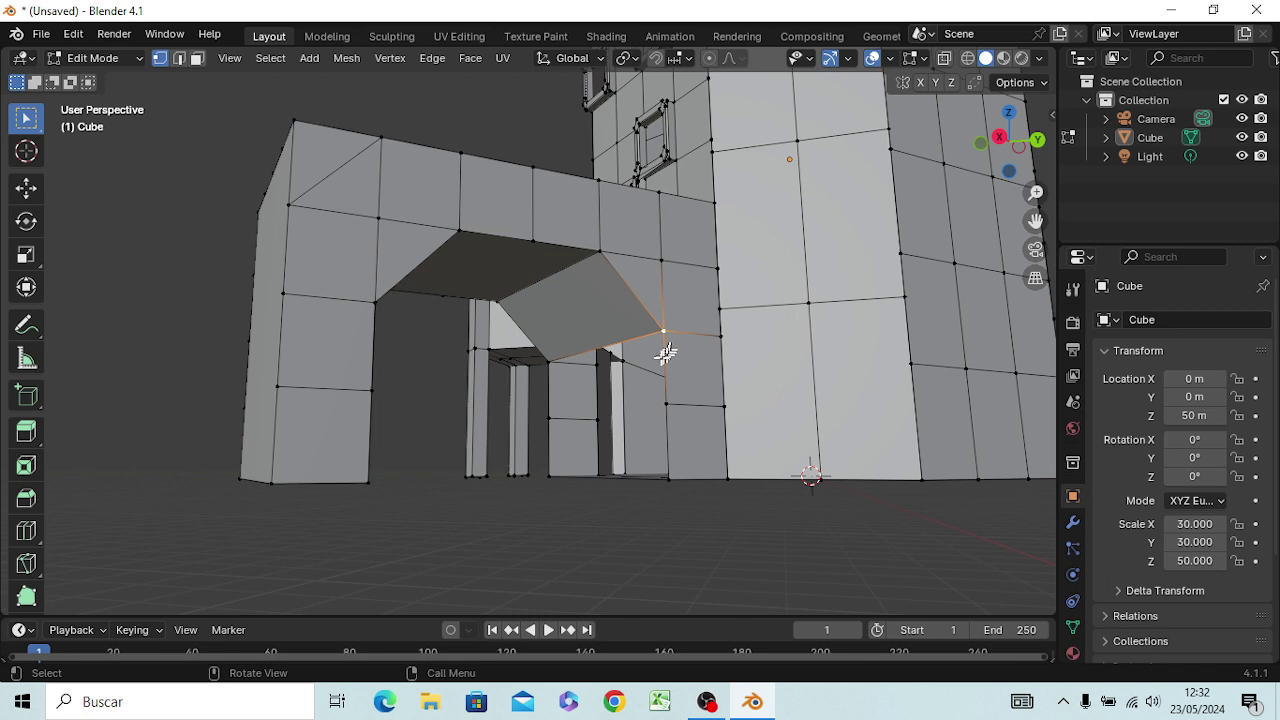
{"action": "left_click", "coordinate": [553, 366], "text": "shift"}
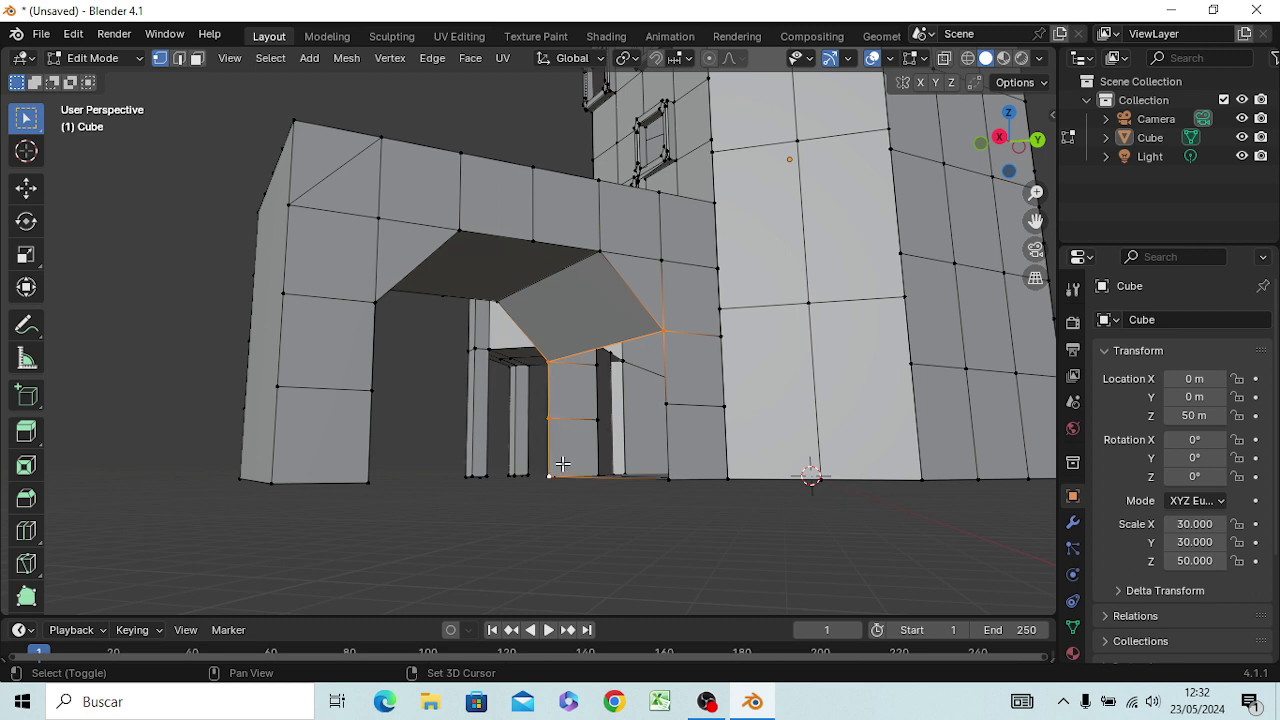
{"action": "left_click", "coordinate": [668, 477], "text": "shift"}
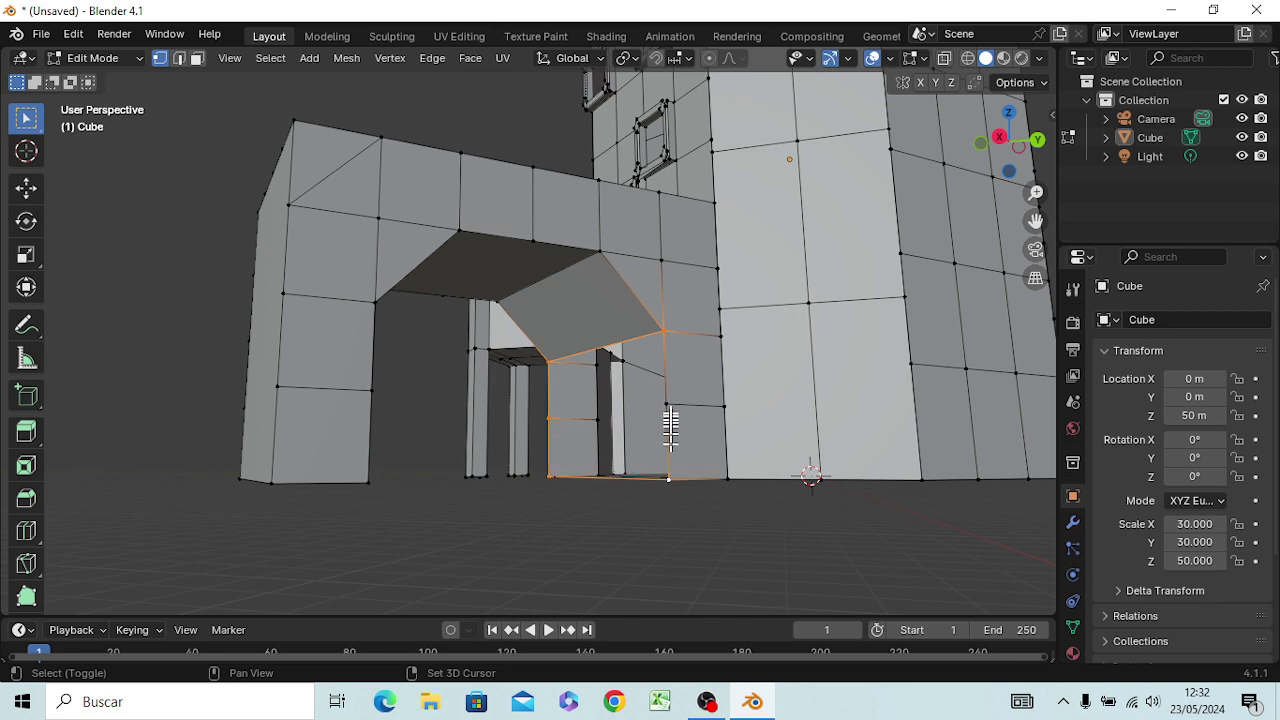
{"action": "left_click", "coordinate": [666, 405], "text": "shift"}
{"action": "left_click", "coordinate": [670, 333], "text": "shift"}
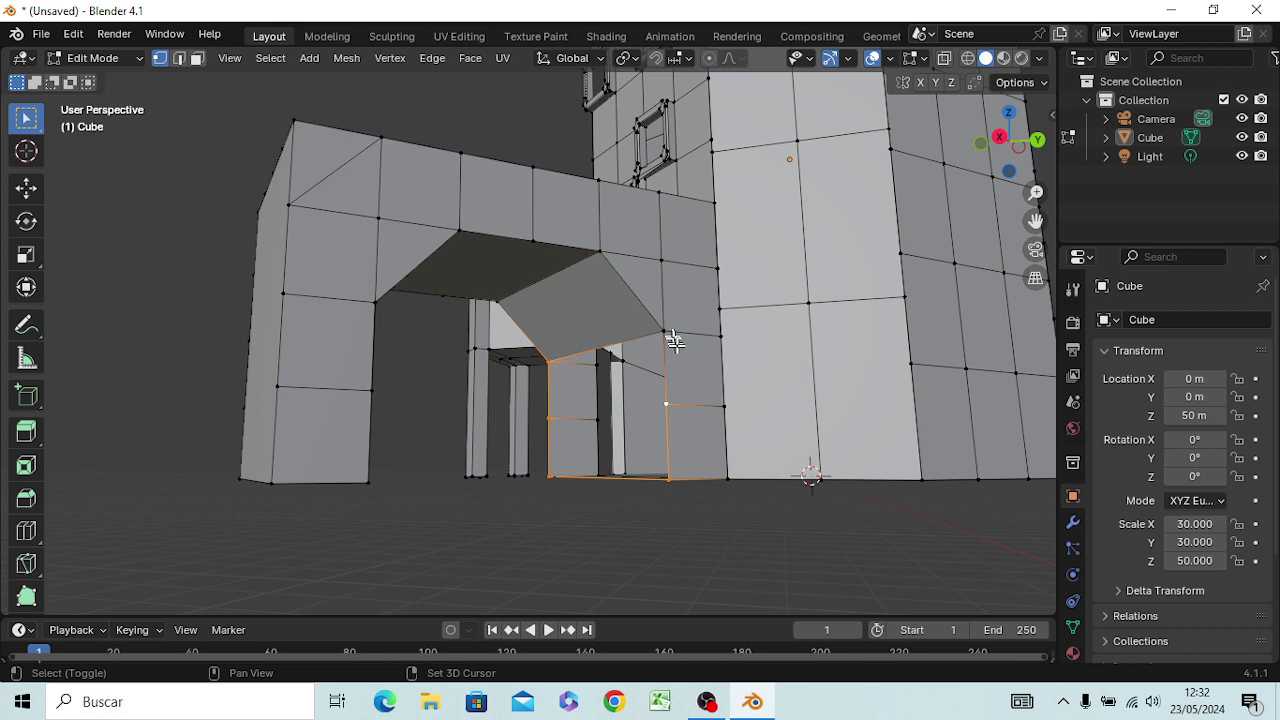
{"action": "left_click", "coordinate": [675, 344], "text": "shift"}
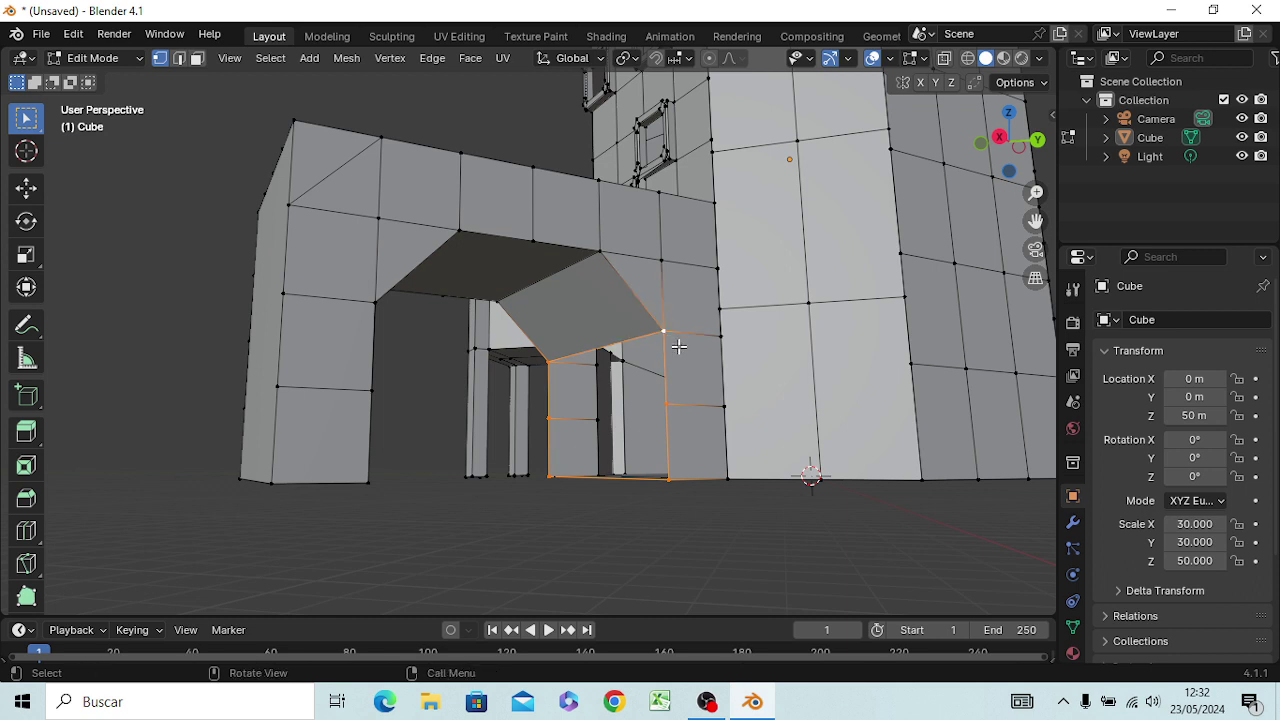
{"action": "key", "text": "f"}
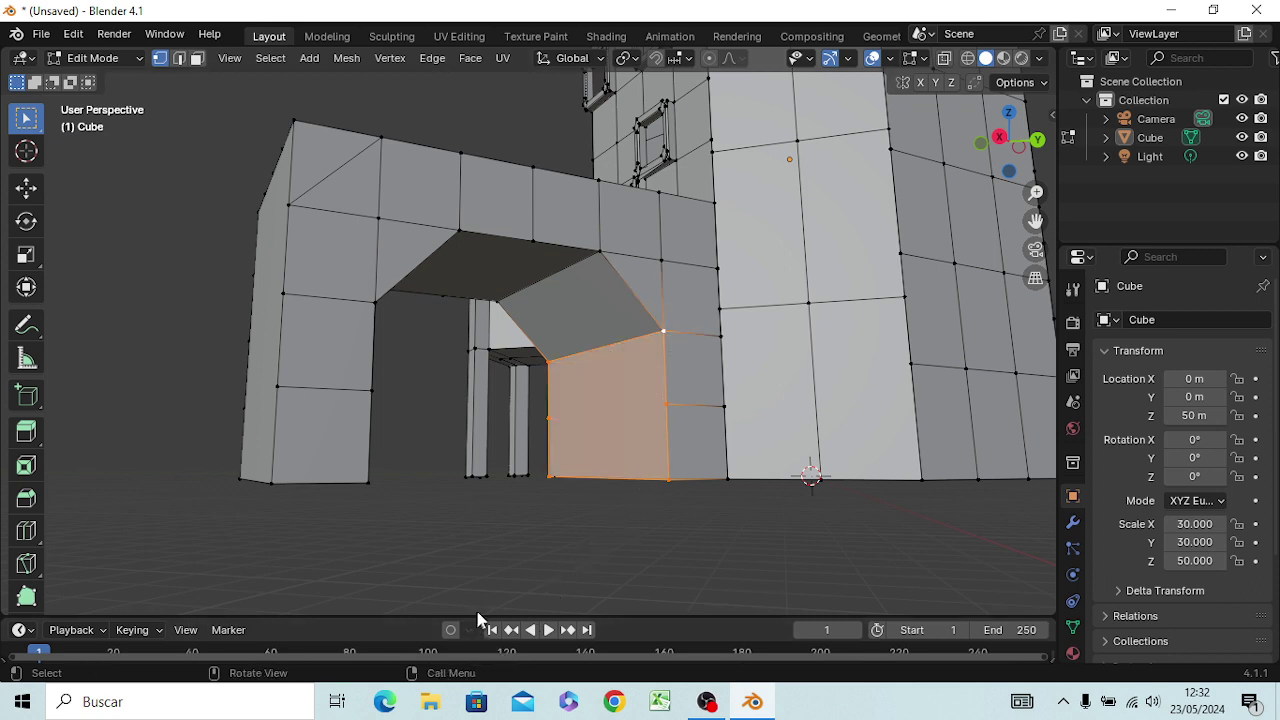
{"action": "mouse_move", "coordinate": [457, 531]}
{"action": "middle_mouse_down"}
{"action": "mouse_move", "coordinate": [514, 554]}
{"action": "mouse_move", "coordinate": [686, 509]}
{"action": "mouse_move", "coordinate": [690, 598]}
{"action": "mouse_move", "coordinate": [535, 605]}
{"action": "mouse_move", "coordinate": [423, 580]}
{"action": "mouse_move", "coordinate": [400, 537]}
{"action": "mouse_move", "coordinate": [491, 586]}
{"action": "mouse_move", "coordinate": [537, 523]}
{"action": "mouse_move", "coordinate": [538, 481]}
{"action": "mouse_move", "coordinate": [380, 503]}
{"action": "mouse_move", "coordinate": [600, 529]}
{"action": "mouse_move", "coordinate": [651, 514]}
{"action": "mouse_move", "coordinate": [622, 507]}
{"action": "mouse_move", "coordinate": [641, 490]}
{"action": "middle_mouse_up"}
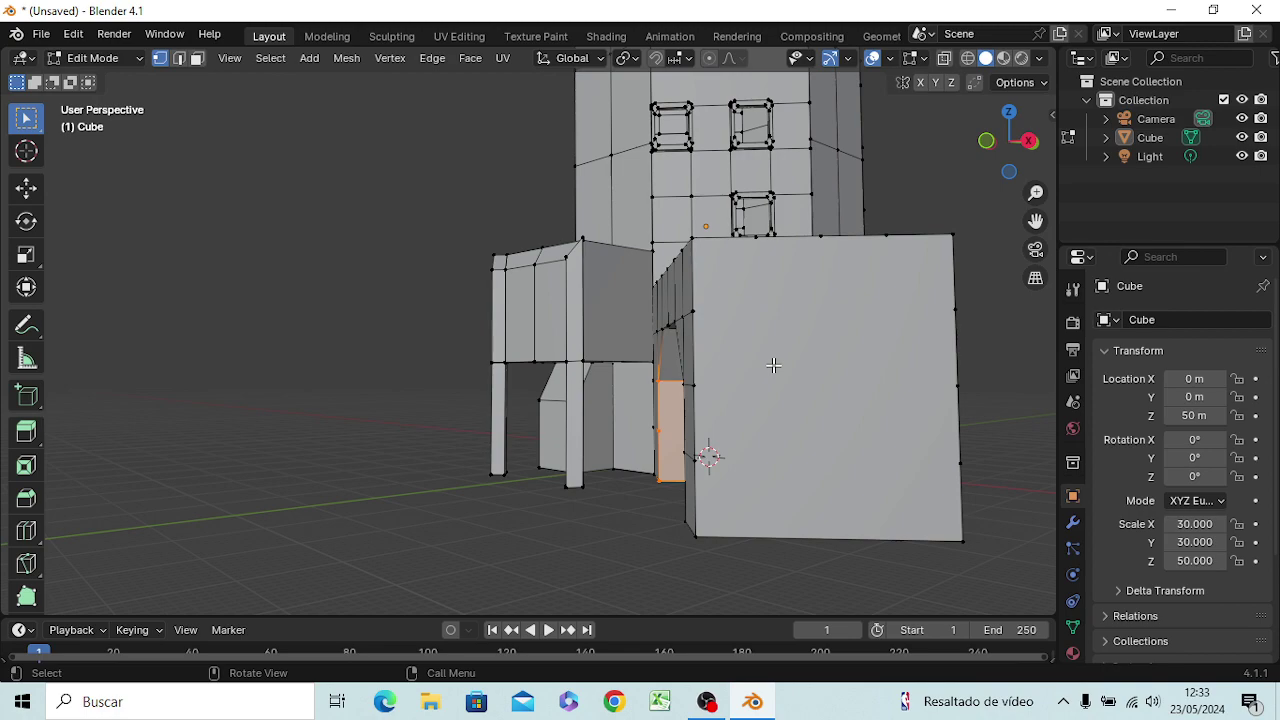
Step: In face mode, select the top-left triangular face, the left pillar and the top lintel row
{"action": "mouse_move", "coordinate": [975, 349]}
{"action": "middle_mouse_down"}
{"action": "mouse_move", "coordinate": [849, 411]}
{"action": "mouse_move", "coordinate": [805, 362]}
{"action": "mouse_move", "coordinate": [657, 291]}
{"action": "middle_mouse_up"}
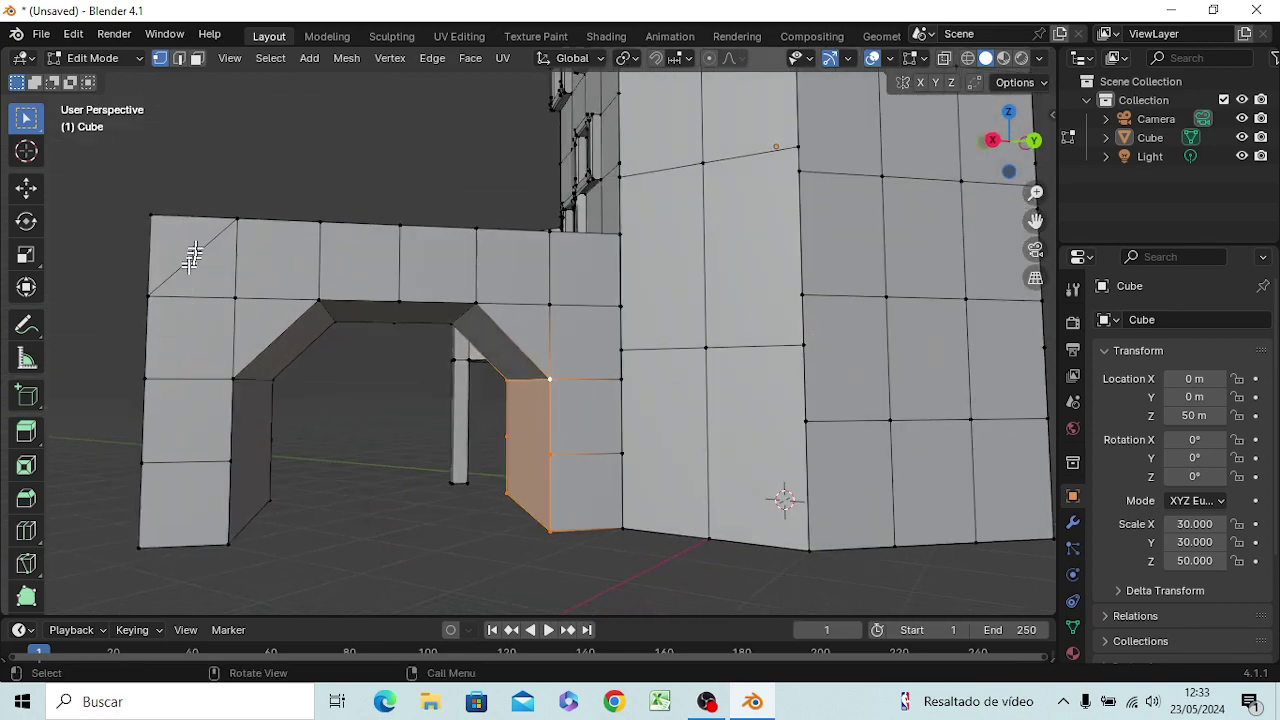
{"action": "left_click", "coordinate": [188, 237]}
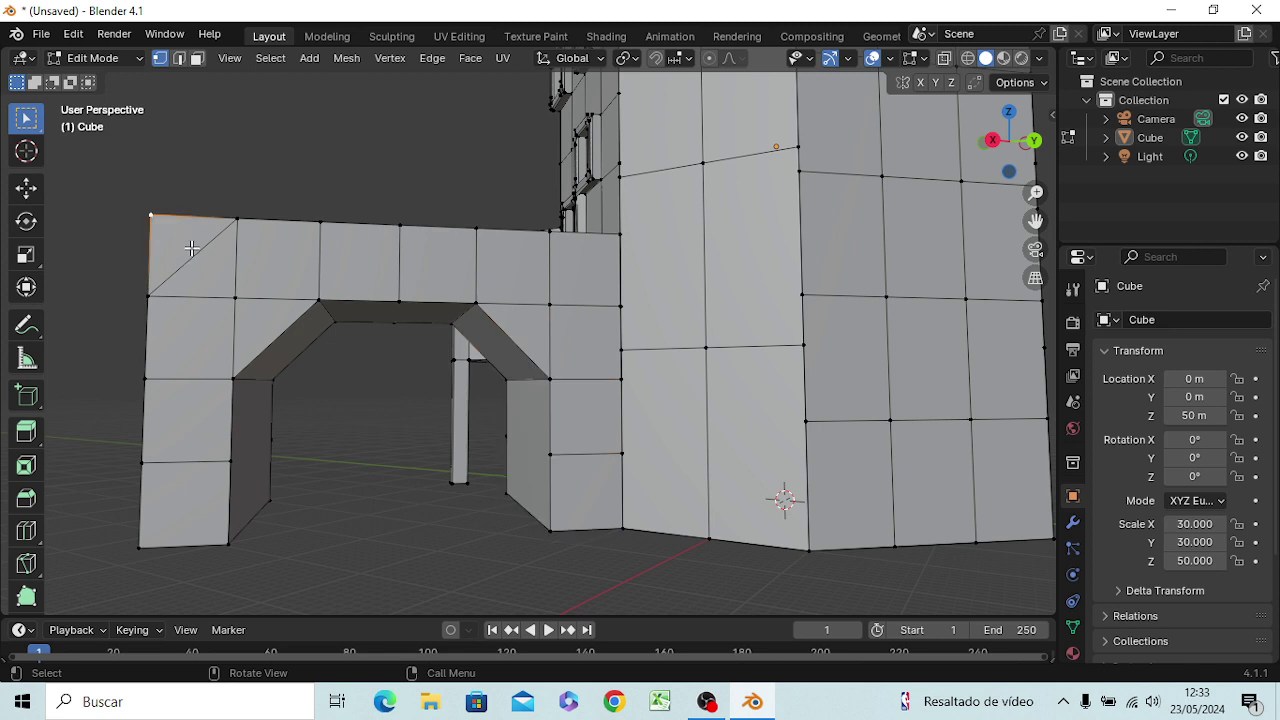
{"action": "key", "text": "3"}
{"action": "left_click", "coordinate": [191, 247]}
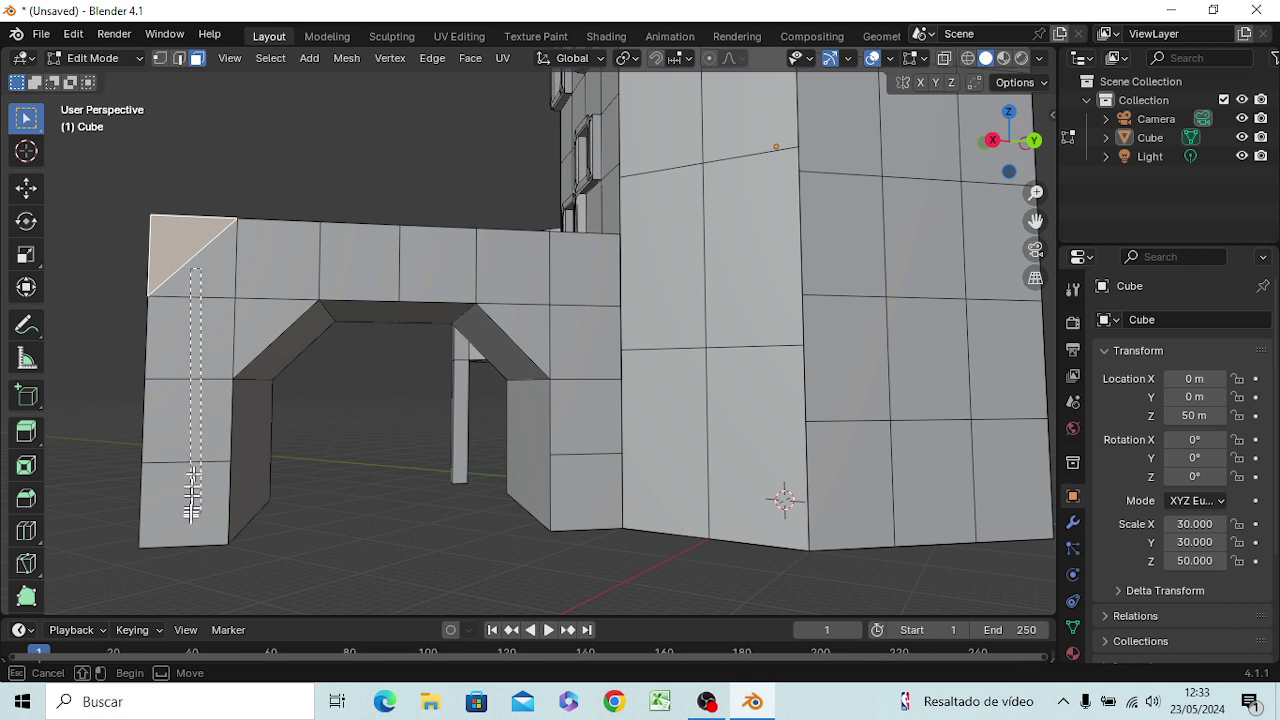
{"action": "left_click", "coordinate": [190, 505], "text": "ctrl"}
{"action": "left_click_drag", "start_coordinate": [239, 261], "coordinate": [560, 284], "text": "shift"}
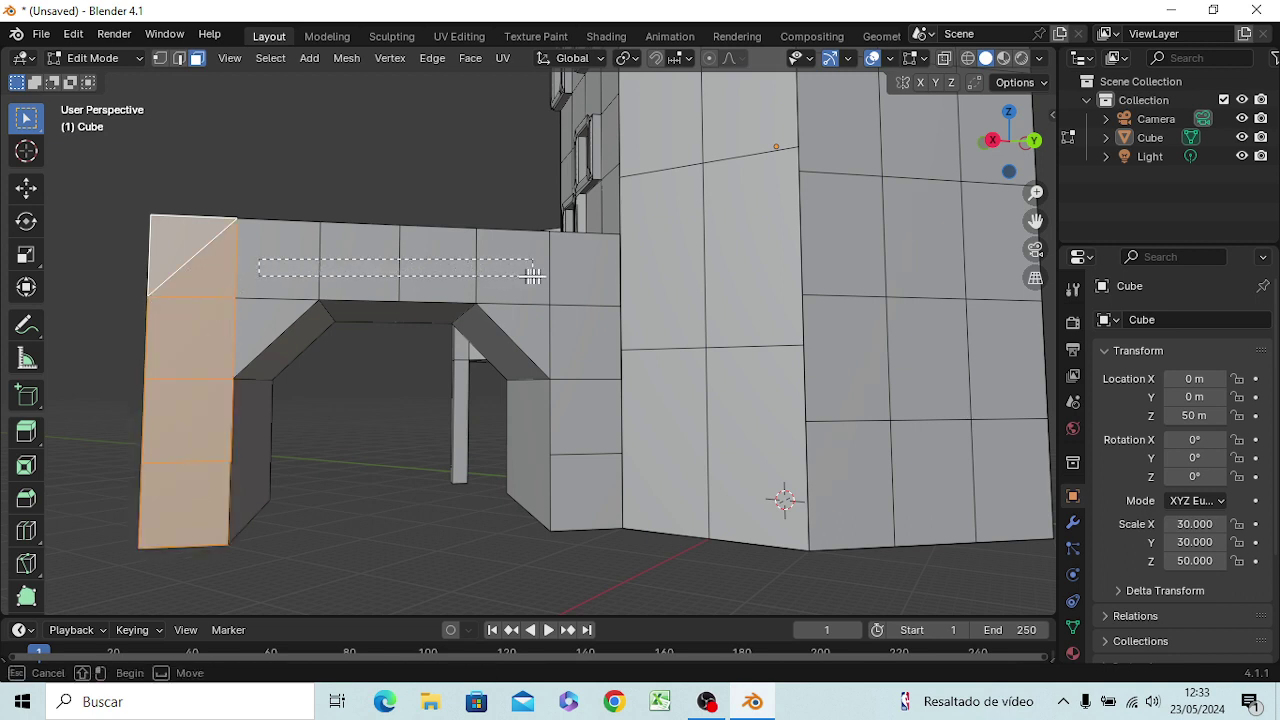
Step: Add both inner arch faces and the right pillar's faces to the selection
{"action": "left_click", "coordinate": [526, 318], "text": "shift"}
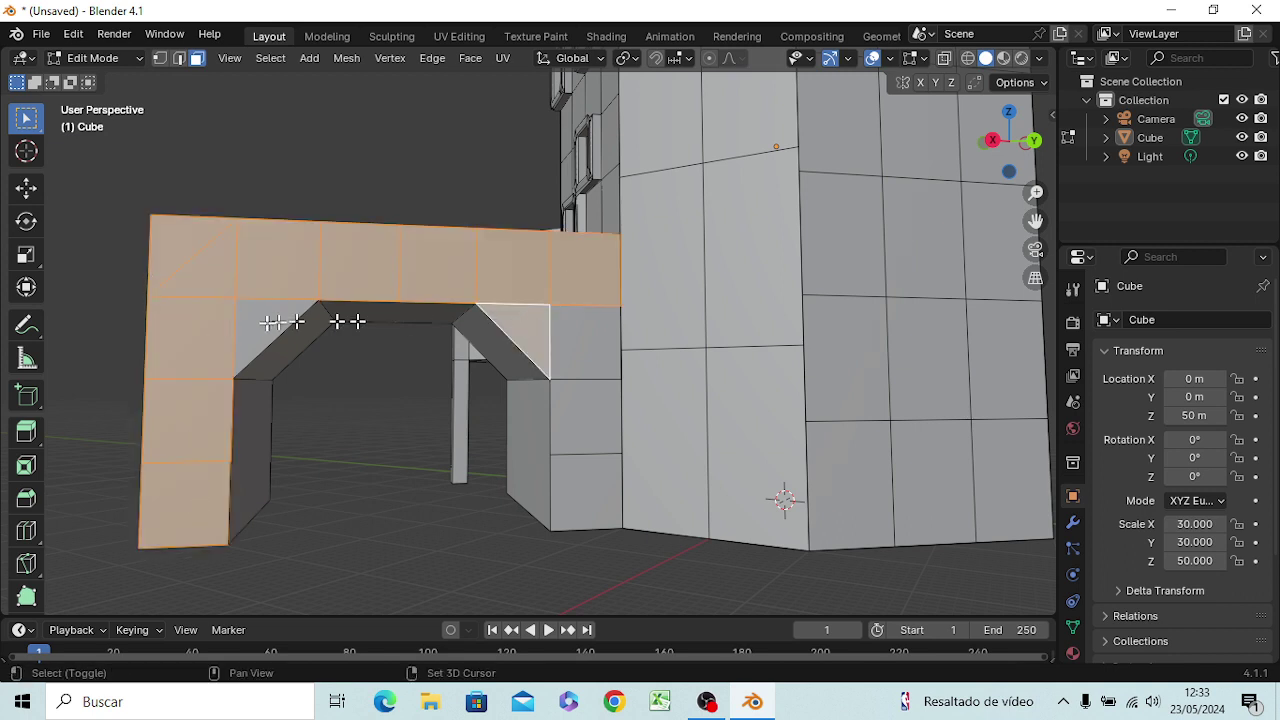
{"action": "left_click", "coordinate": [270, 322], "text": "shift"}
{"action": "left_click", "coordinate": [586, 340], "text": "shift"}
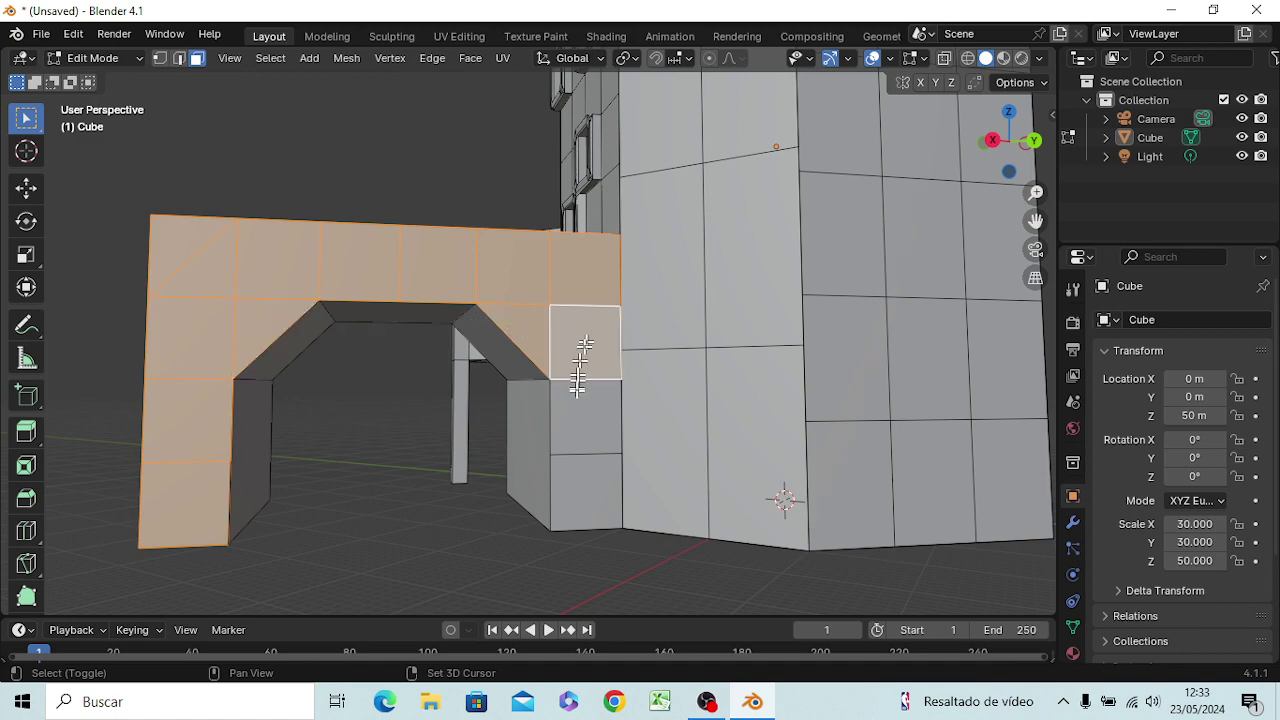
{"action": "left_click", "coordinate": [574, 425], "text": "shift"}
{"action": "left_click", "coordinate": [574, 488], "text": "shift"}
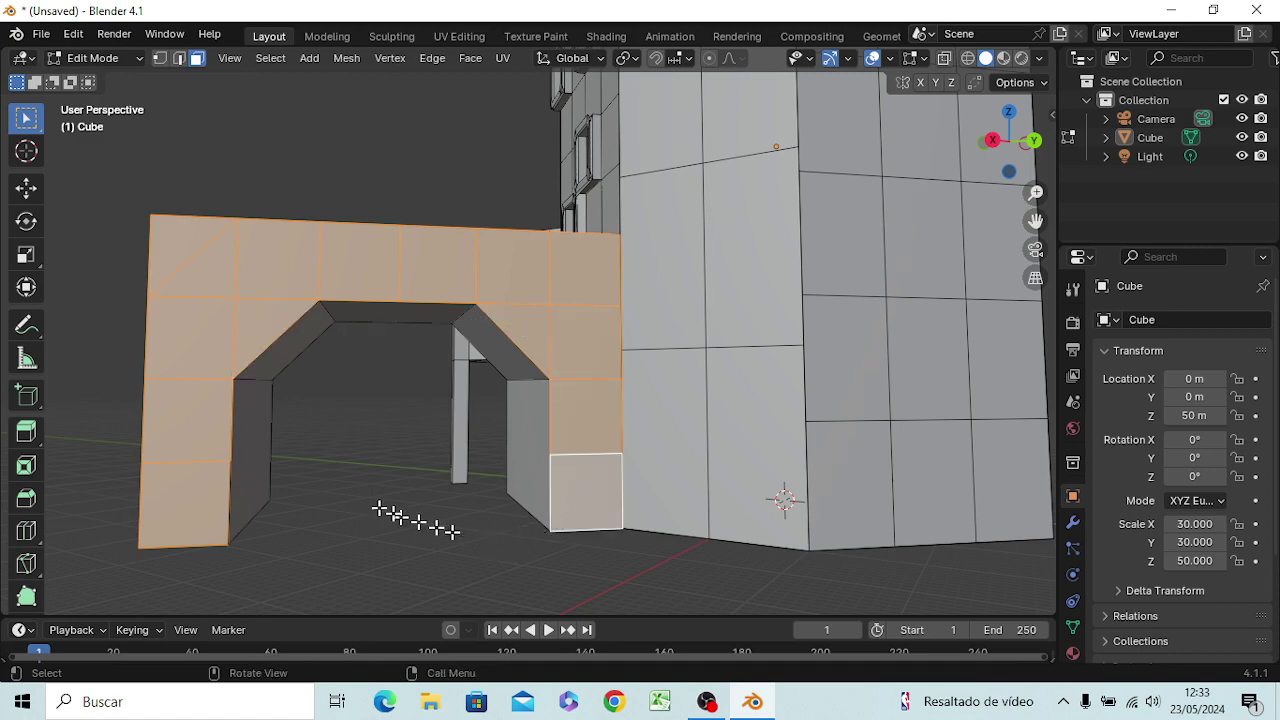
{"action": "mouse_move", "coordinate": [414, 523]}
{"action": "middle_mouse_down"}
{"action": "mouse_move", "coordinate": [537, 565]}
{"action": "mouse_move", "coordinate": [523, 600]}
{"action": "middle_mouse_up"}
{"action": "scroll", "coordinate": [542, 490], "scroll_direction": "down", "scroll_amount": 3}
{"action": "scroll", "coordinate": [543, 489], "scroll_direction": "down", "scroll_amount": 1}
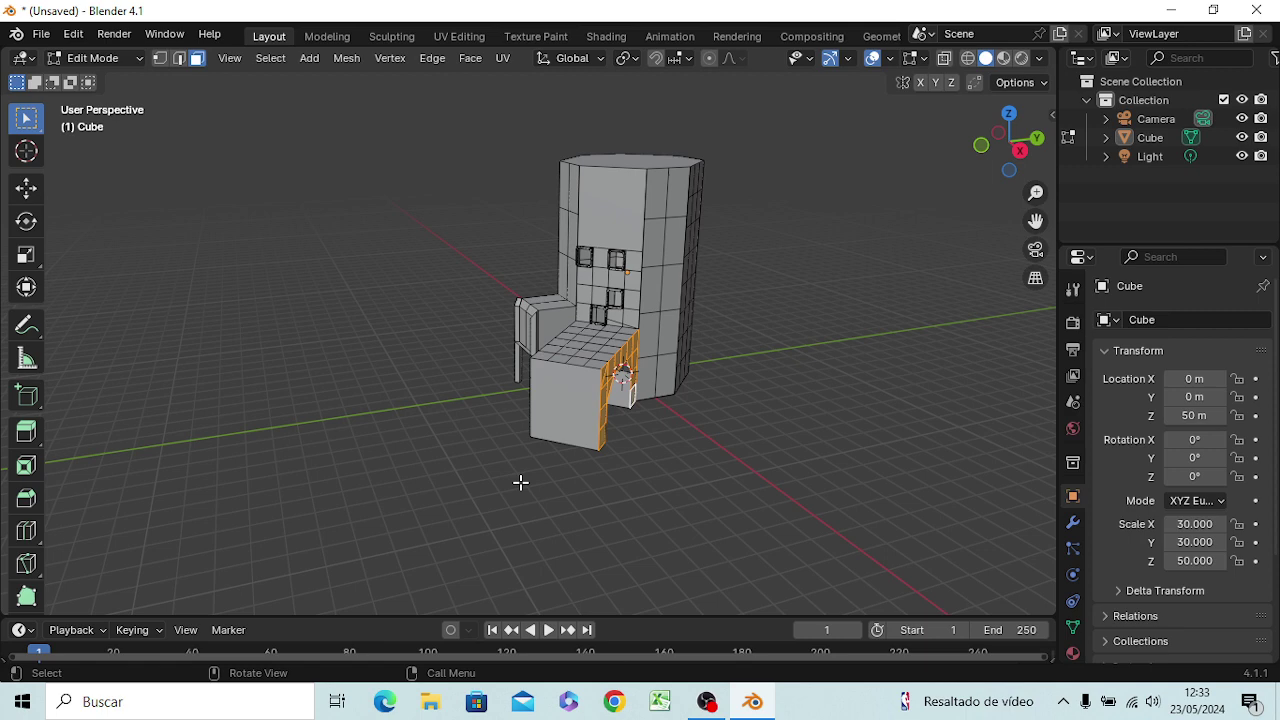
Step: Rotate the selected front wall faces around the Z axis to follow the tower
{"action": "key", "text": "r"}
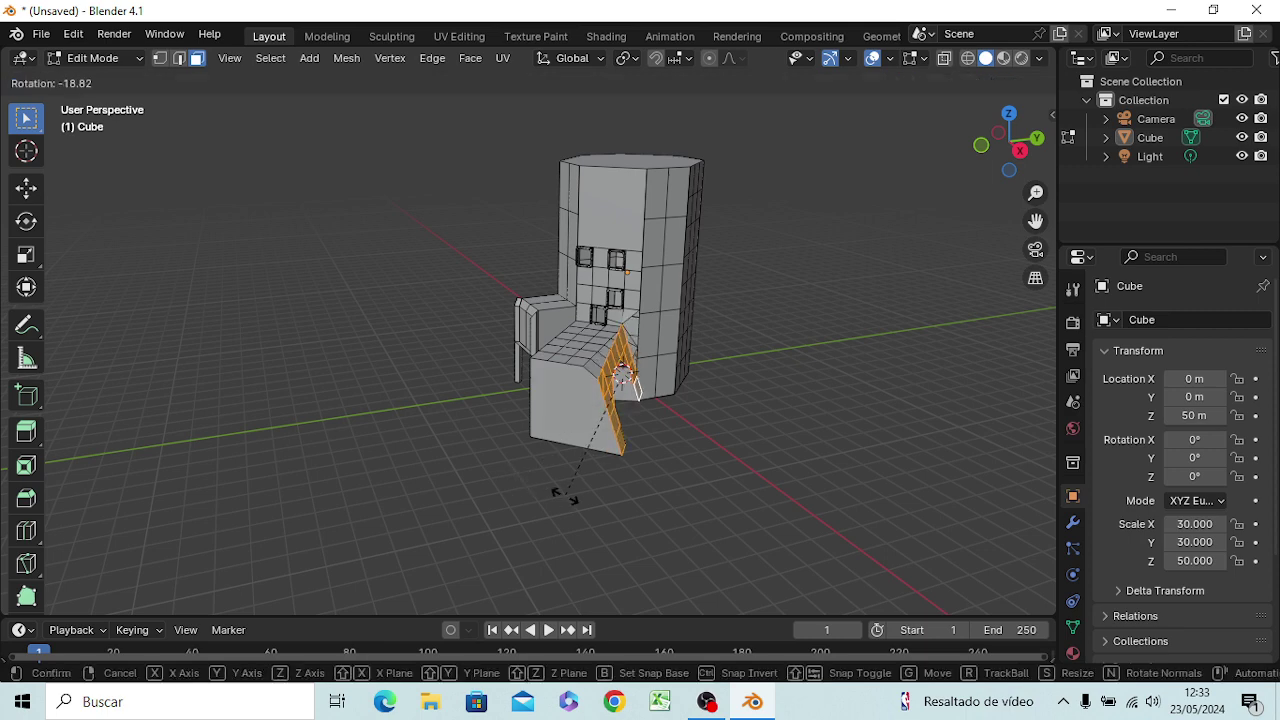
{"action": "key", "text": "z"}
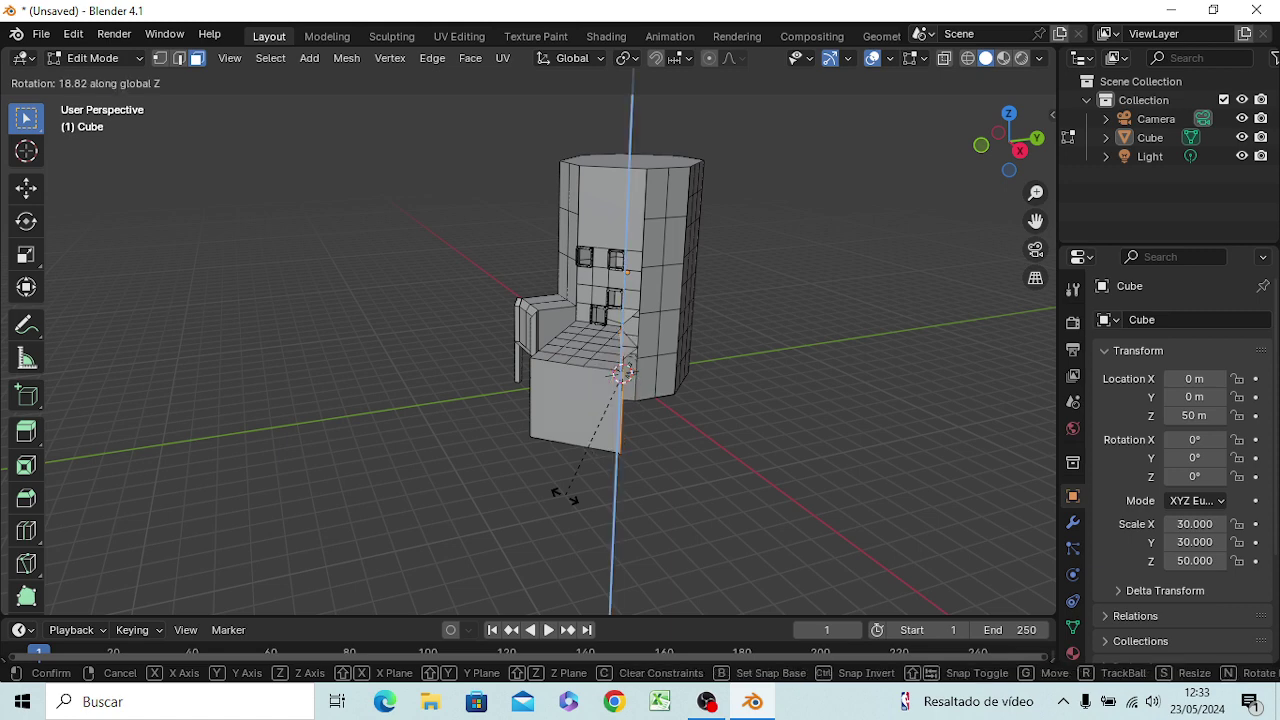
{"action": "left_click", "coordinate": [509, 492]}
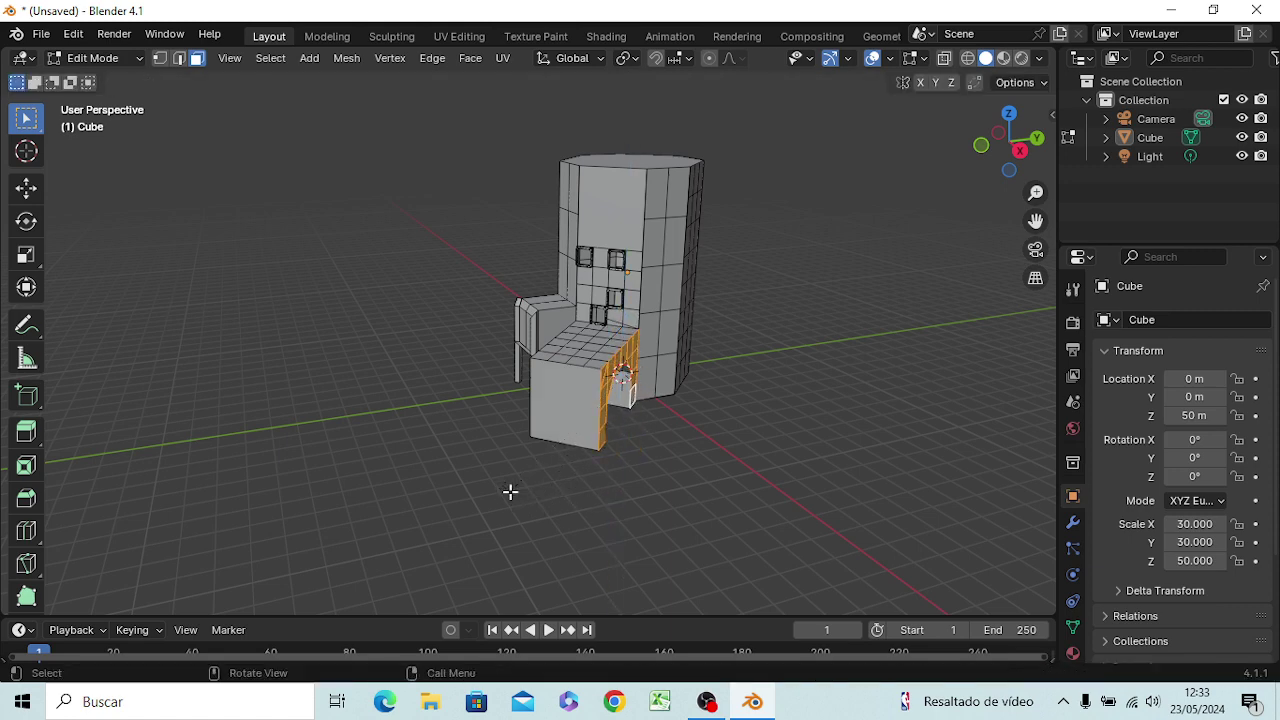
Step: Zoom in and select the wall's end face beside the tower
{"action": "middle_click_drag", "start_coordinate": [634, 520], "coordinate": [498, 518]}
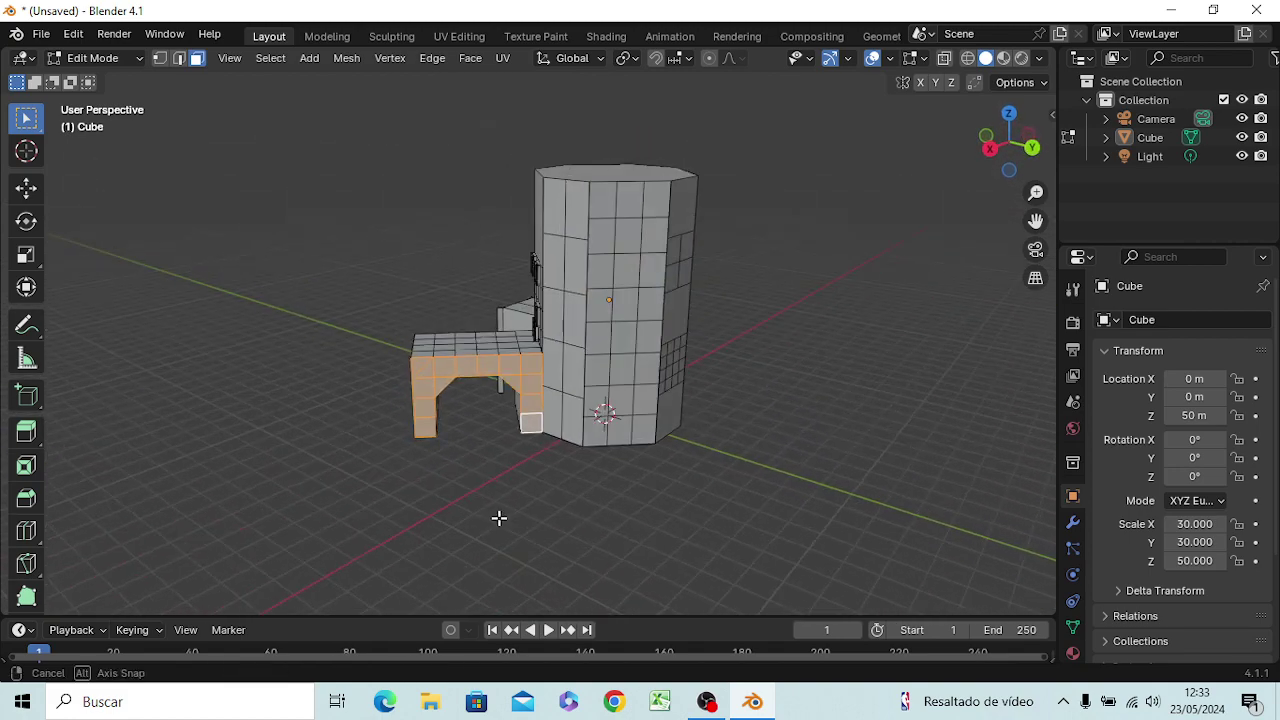
{"action": "middle_click_drag", "start_coordinate": [498, 518], "coordinate": [501, 507]}
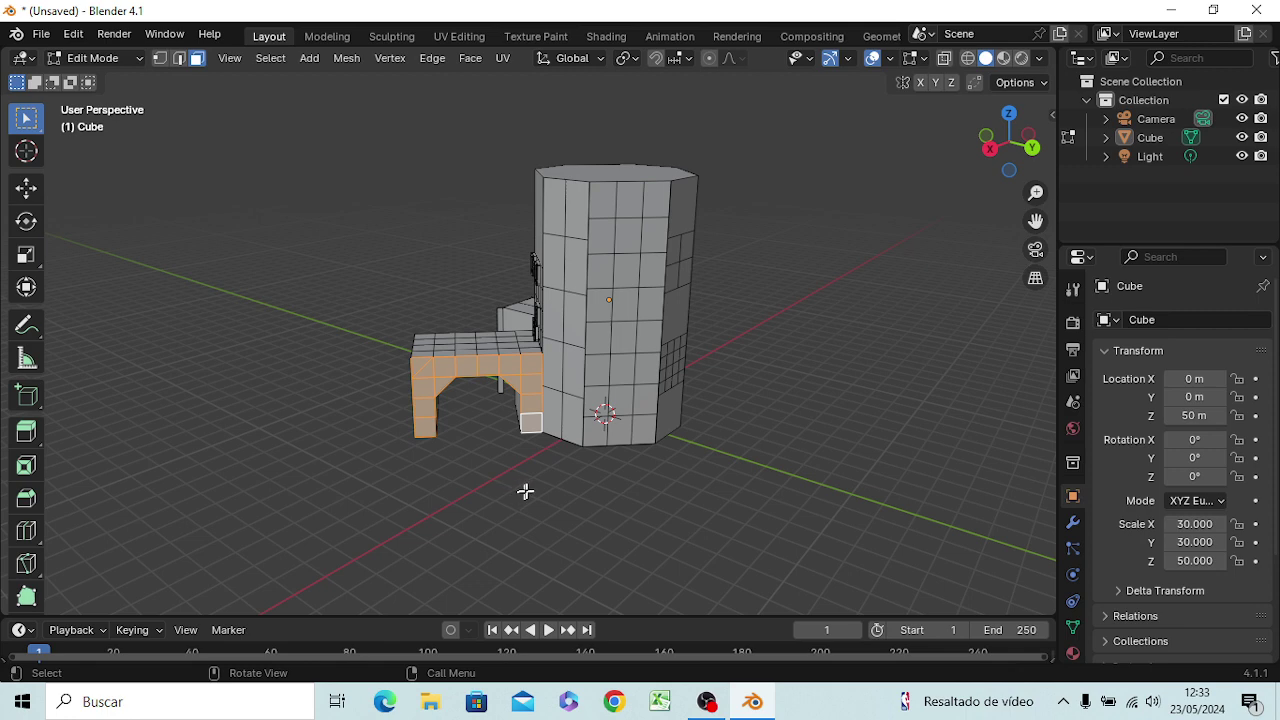
{"action": "scroll", "coordinate": [525, 491], "scroll_direction": "up", "scroll_amount": 4}
{"action": "scroll", "coordinate": [530, 465], "scroll_direction": "up", "scroll_amount": 2}
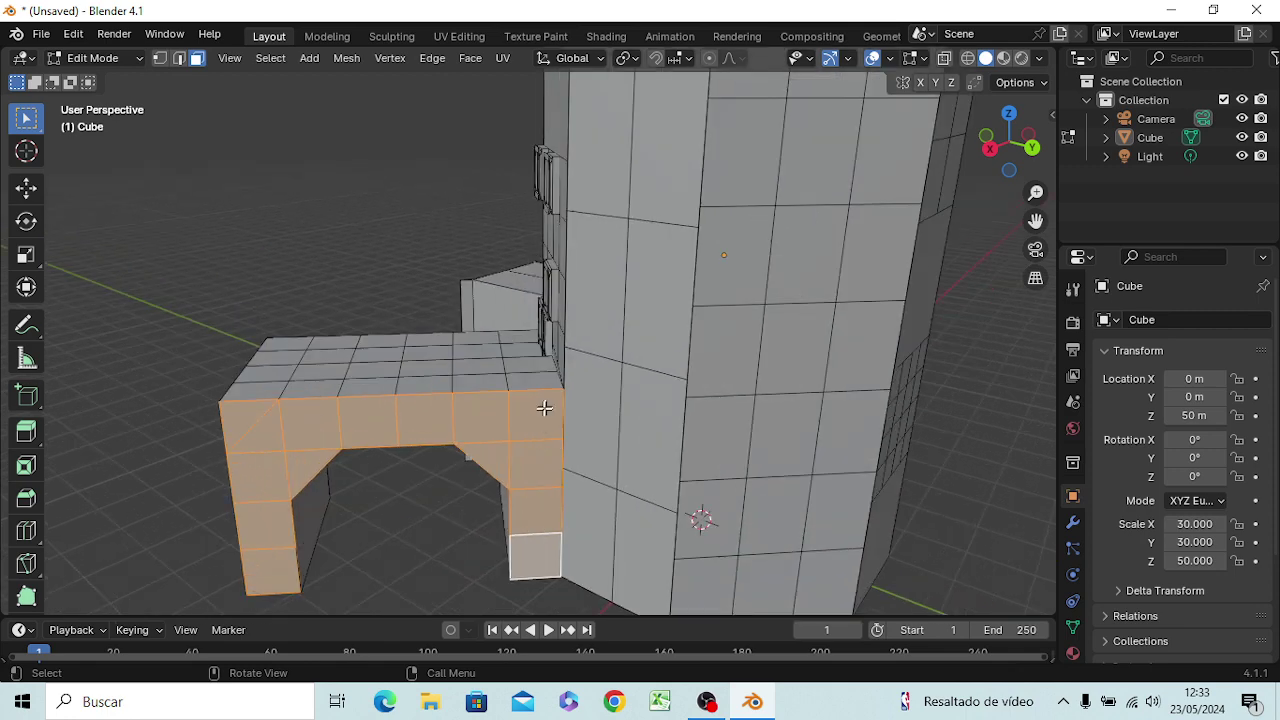
{"action": "left_click", "coordinate": [536, 424]}
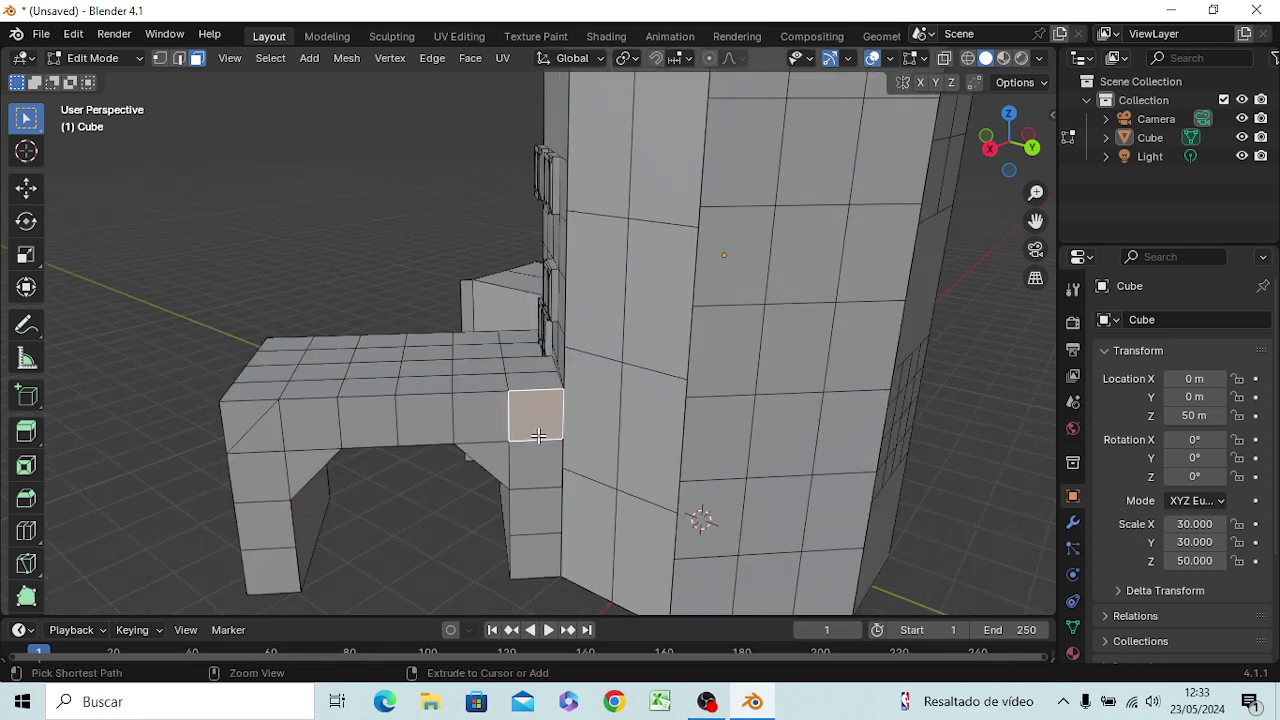
Step: Loop-cut a vertical edge loop at the wall's end, slide it against the tower, and select the front-row edges
{"action": "key", "text": "ctrl+r"}
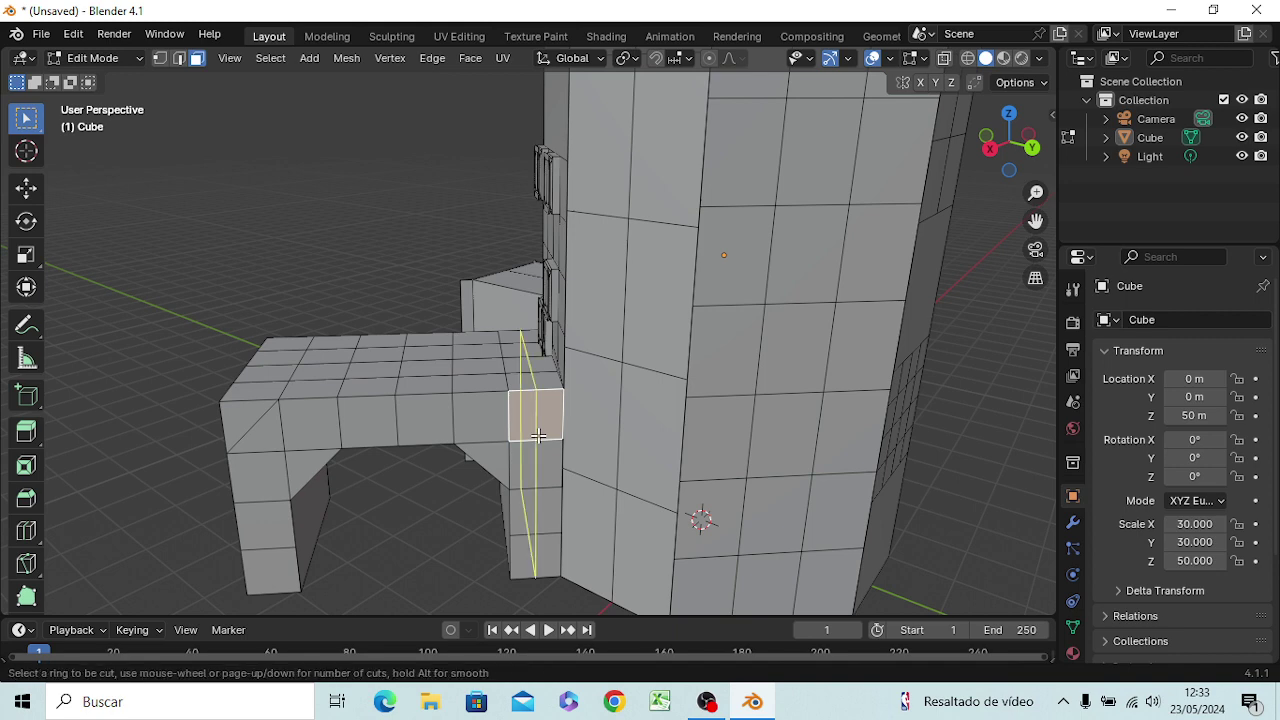
{"action": "left_click", "coordinate": [537, 436]}
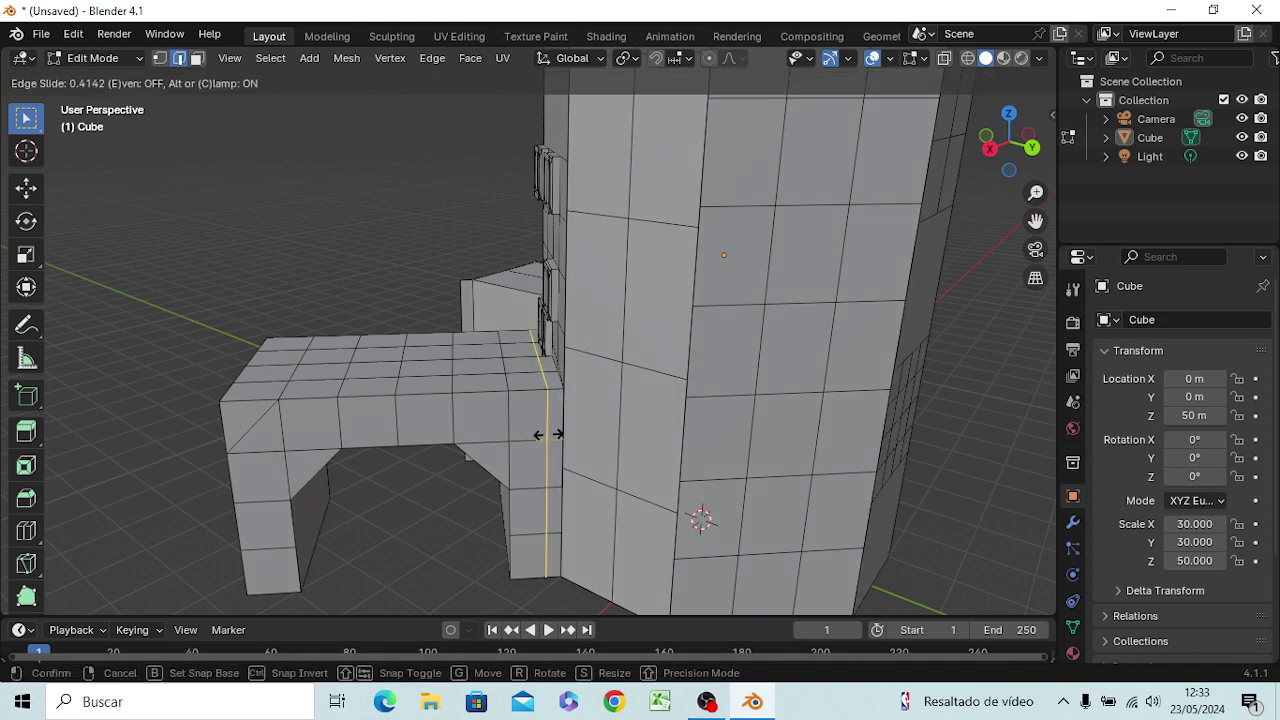
{"action": "left_click", "coordinate": [547, 435]}
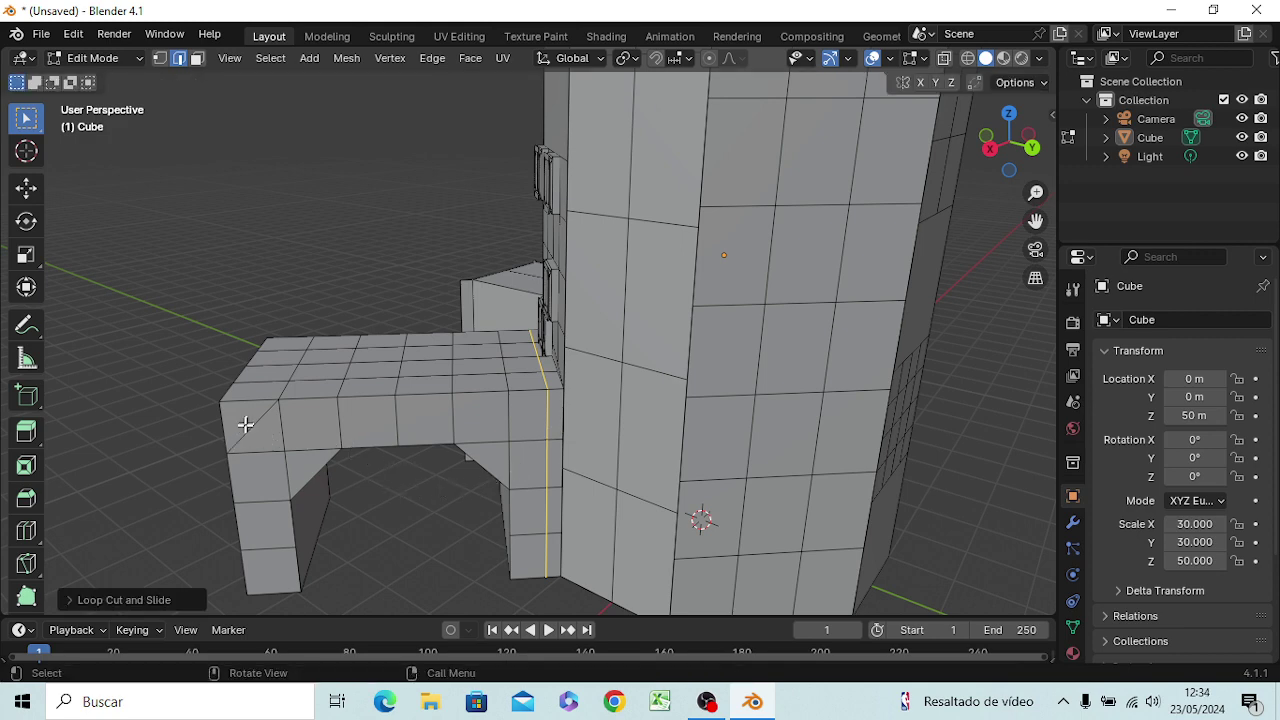
{"action": "left_click_drag", "start_coordinate": [245, 425], "coordinate": [520, 434]}
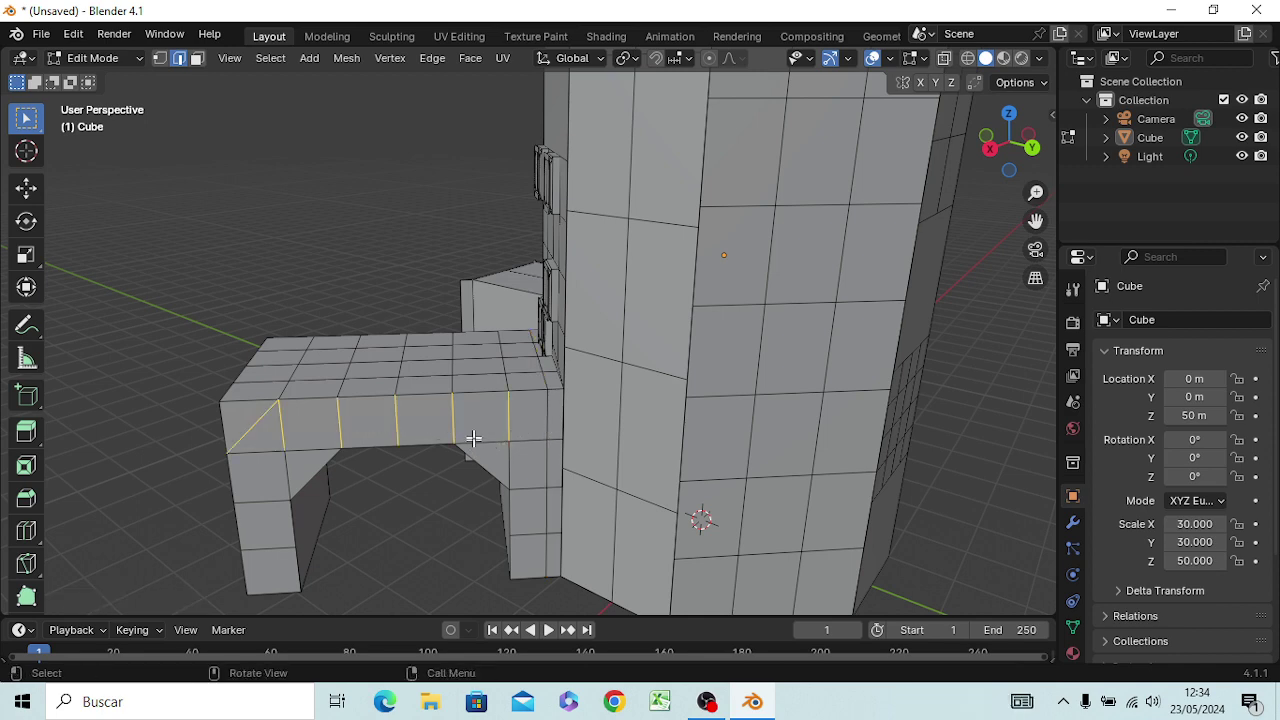
Step: In face mode, select the wall end's front row, end face, lower column, inner leg and left arch leg
{"action": "key", "text": "3"}
{"action": "left_click_drag", "start_coordinate": [244, 419], "coordinate": [515, 428]}
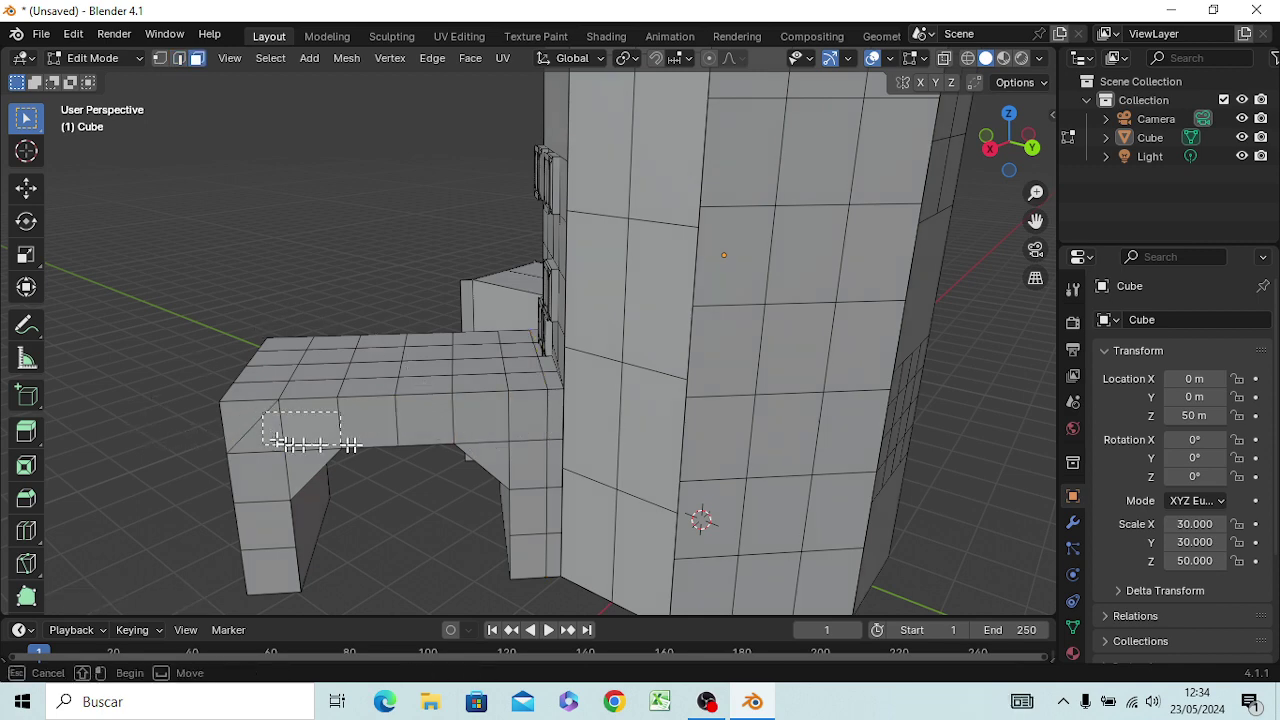
{"action": "left_click", "coordinate": [515, 428], "text": "shift"}
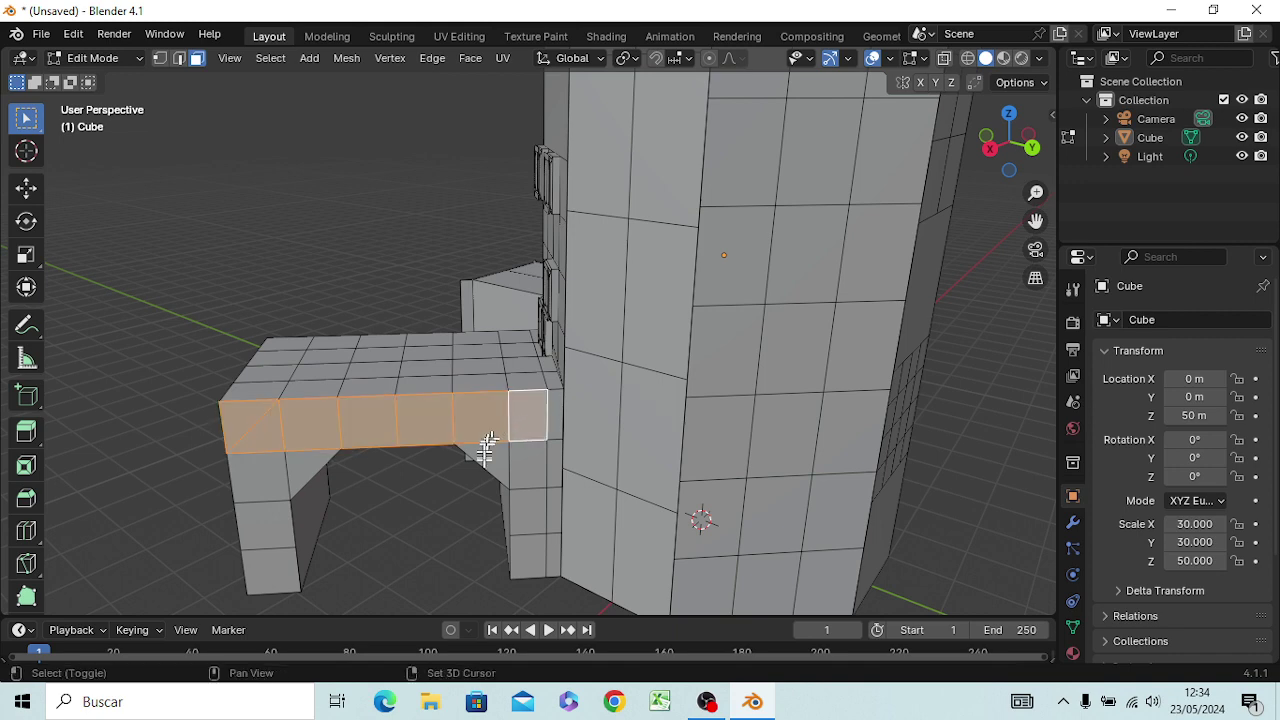
{"action": "left_click_drag", "start_coordinate": [519, 445], "coordinate": [533, 566], "text": "shift"}
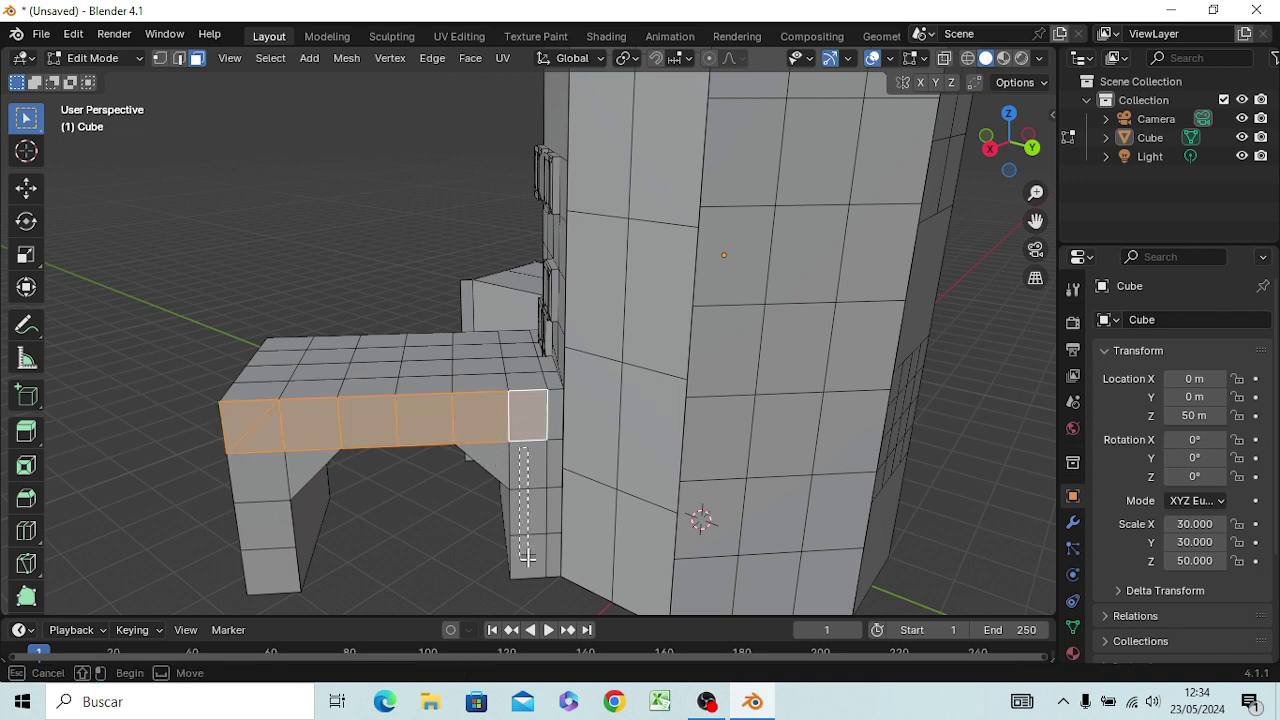
{"action": "left_click", "coordinate": [490, 462], "text": "shift"}
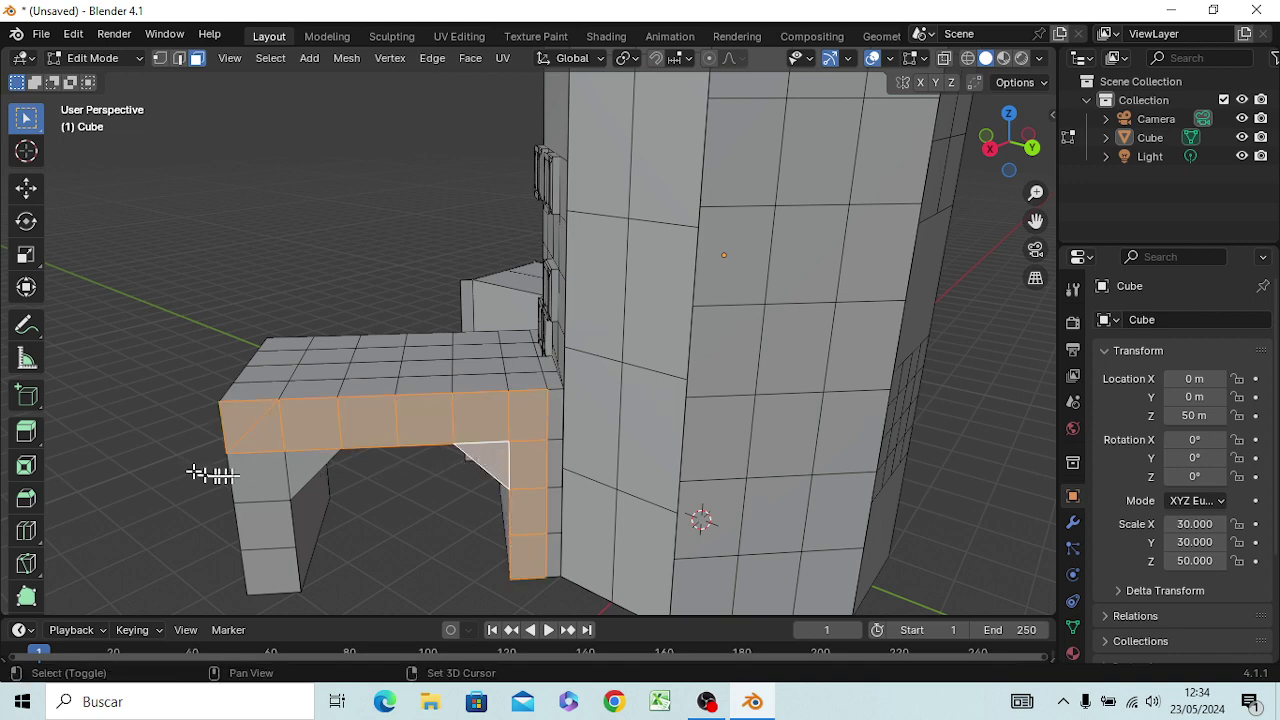
{"action": "left_click_drag", "start_coordinate": [293, 473], "coordinate": [275, 573], "text": "shift"}
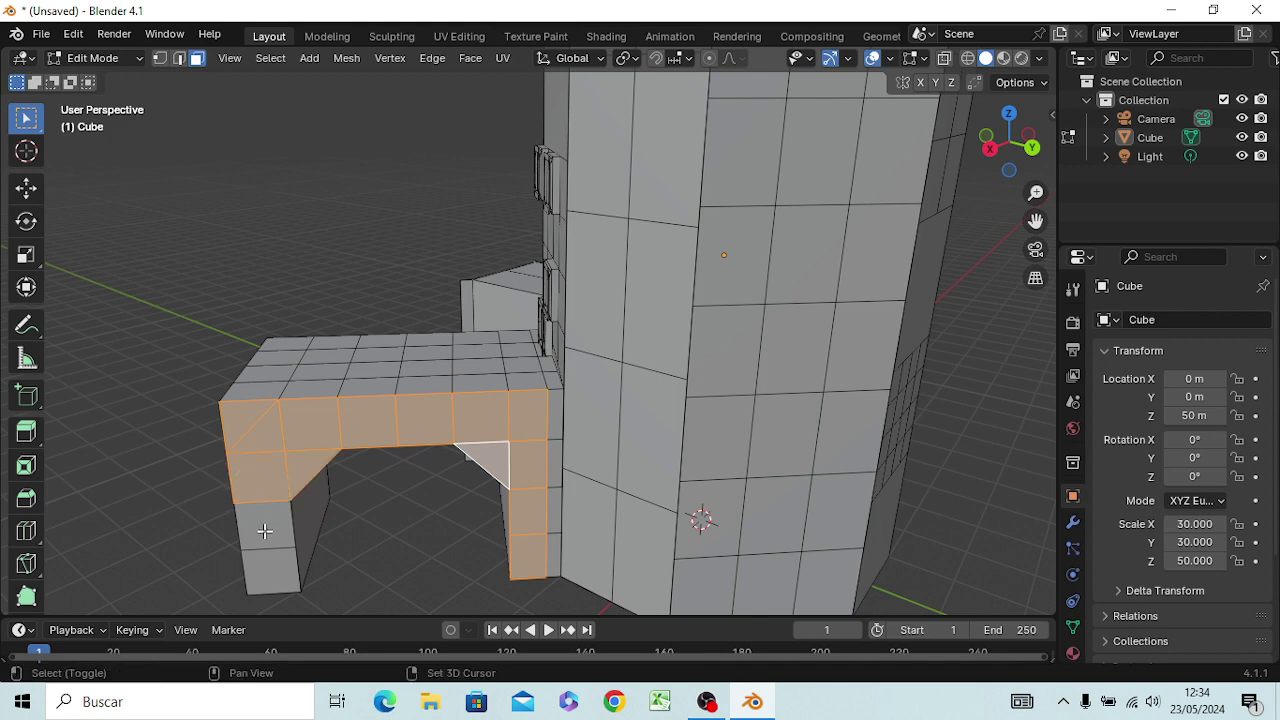
{"action": "scroll", "coordinate": [395, 560], "scroll_direction": "down", "scroll_amount": 3}
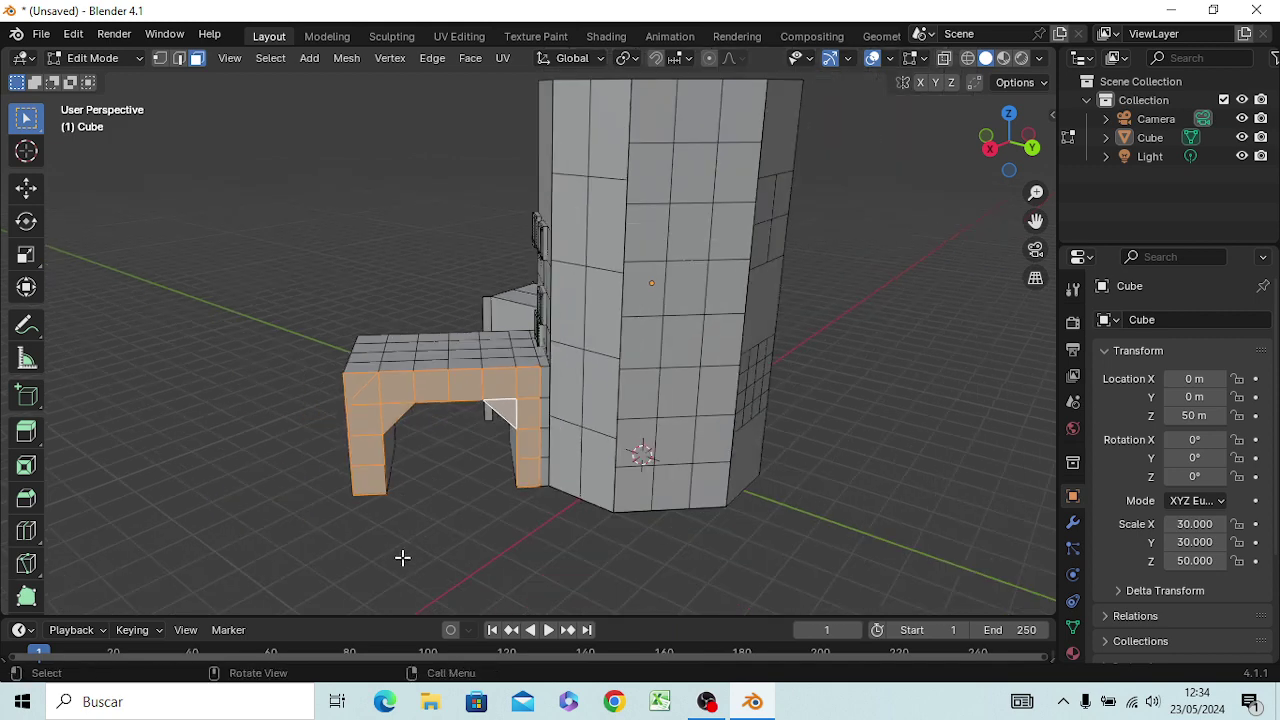
{"action": "mouse_move", "coordinate": [434, 560]}
{"action": "middle_mouse_down"}
{"action": "mouse_move", "coordinate": [520, 585]}
{"action": "mouse_move", "coordinate": [655, 588]}
{"action": "middle_mouse_up"}
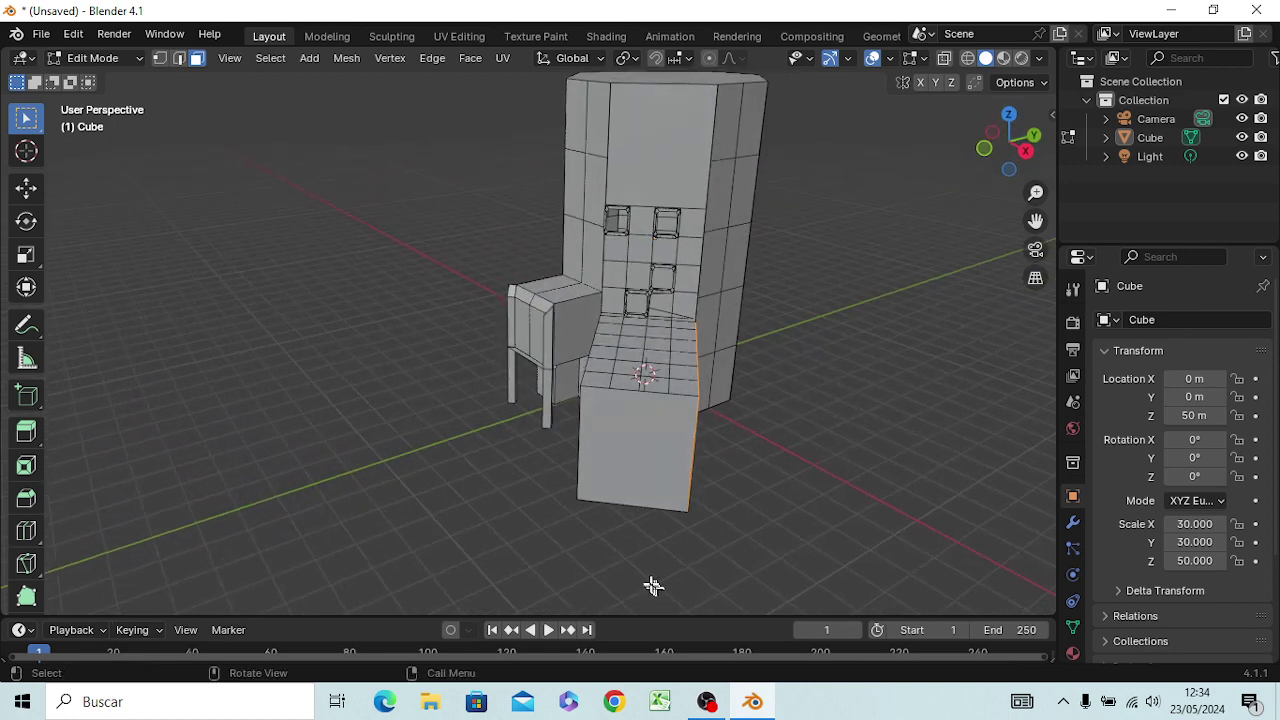
Step: Rotate the wall's end faces around the vertical Z axis in two passes
{"action": "key", "text": "r"}
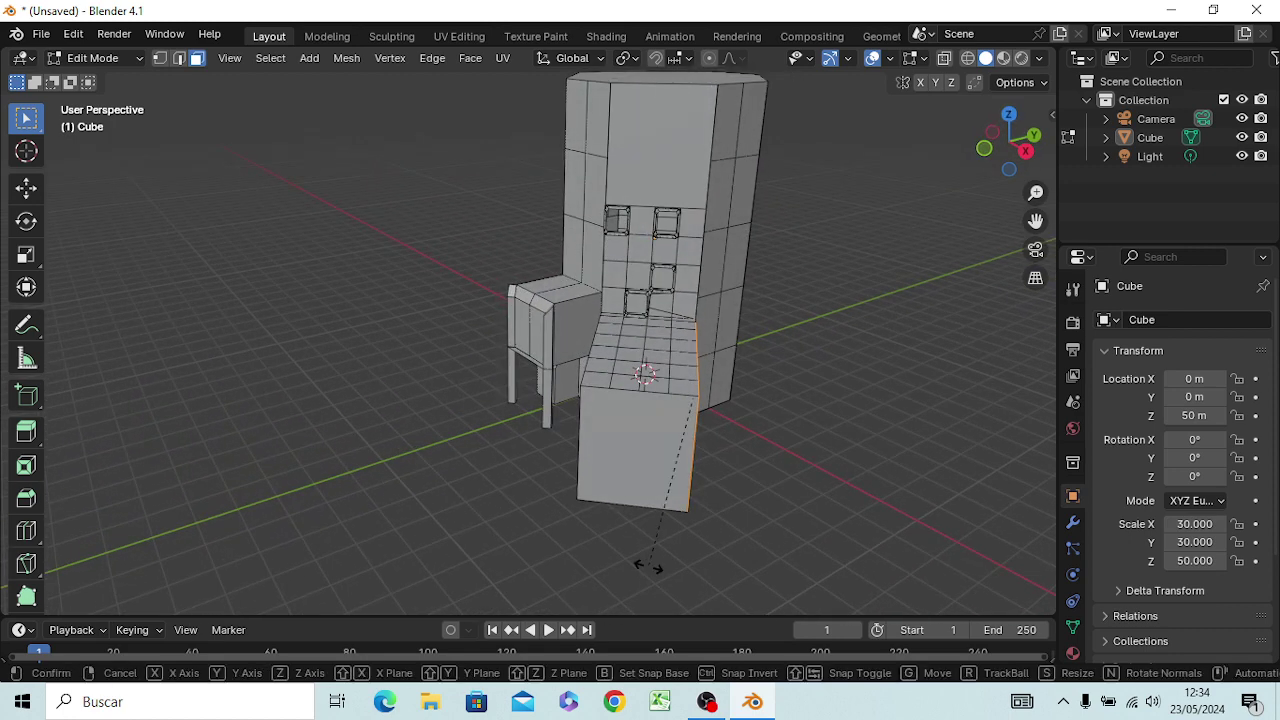
{"action": "key", "text": "z"}
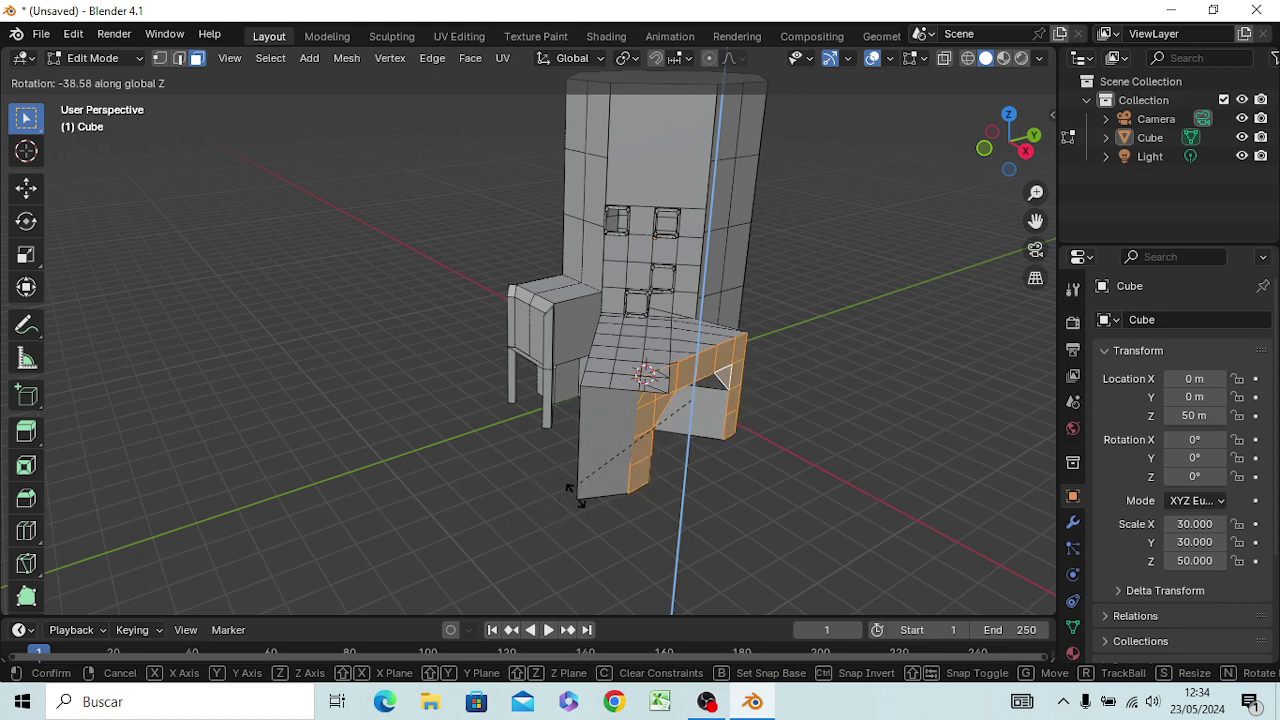
{"action": "left_click", "coordinate": [630, 514]}
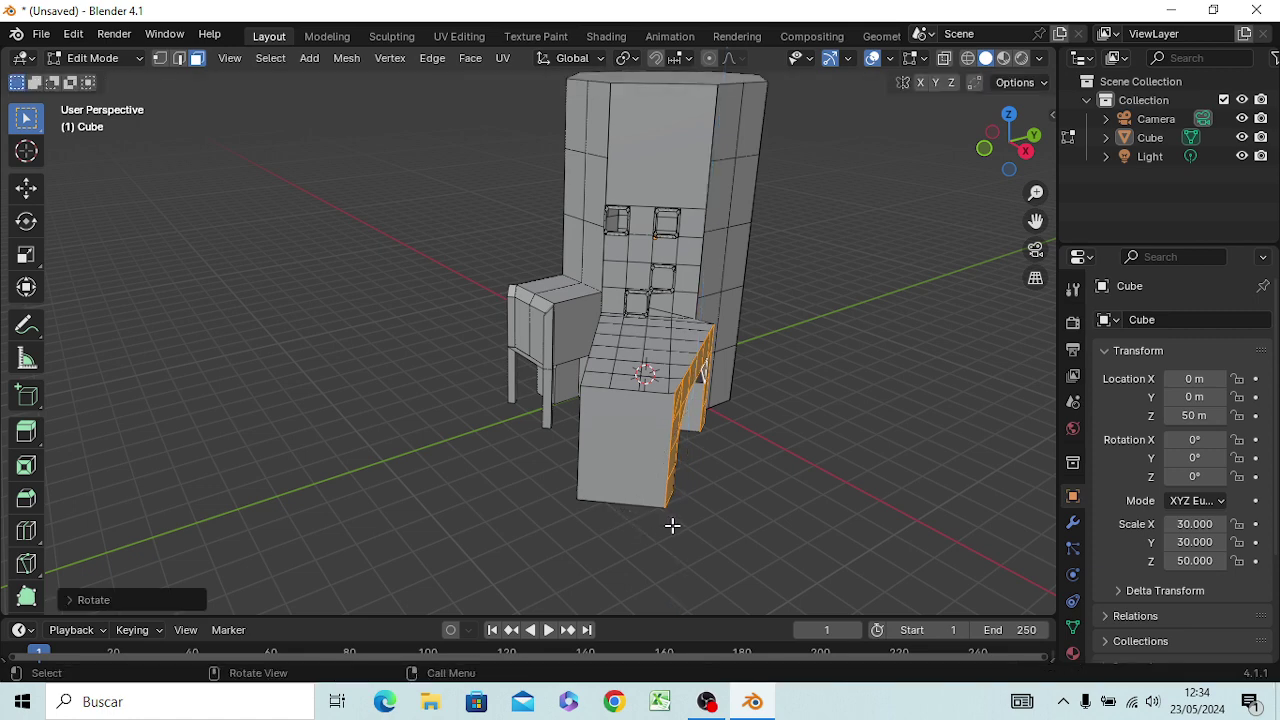
{"action": "key", "text": "r"}
{"action": "key", "text": "z"}
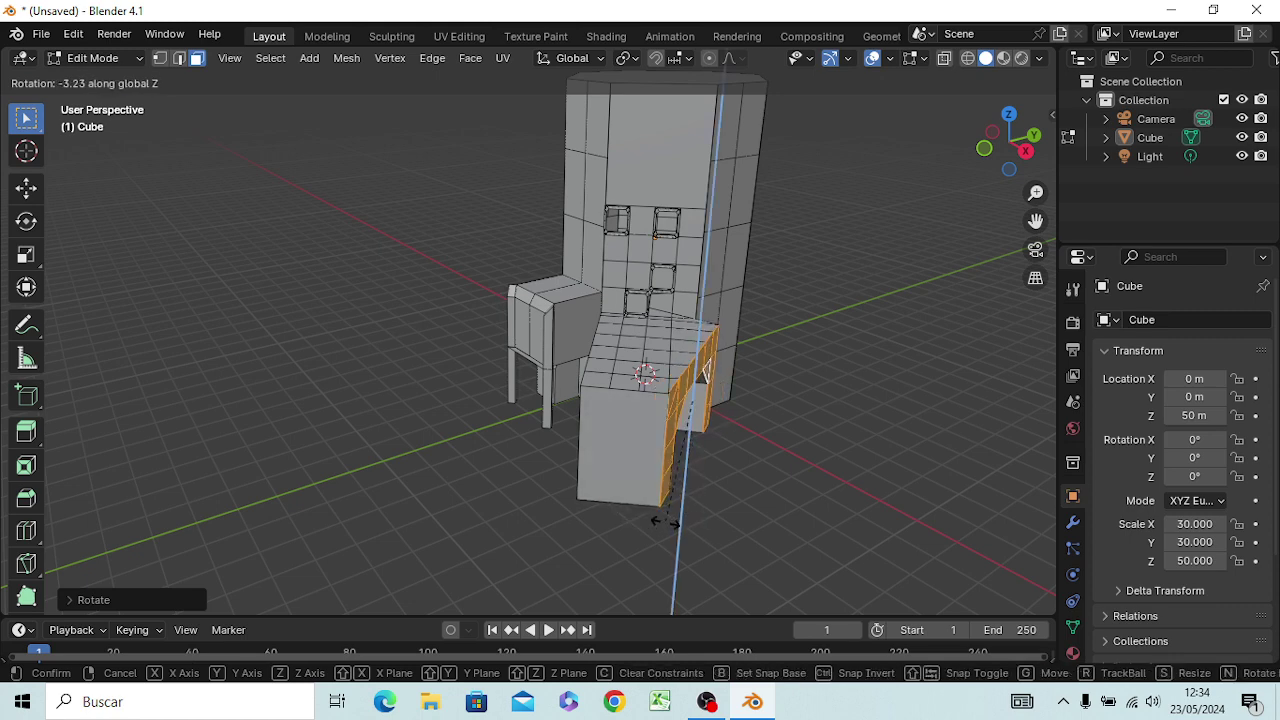
{"action": "left_click", "coordinate": [673, 520]}
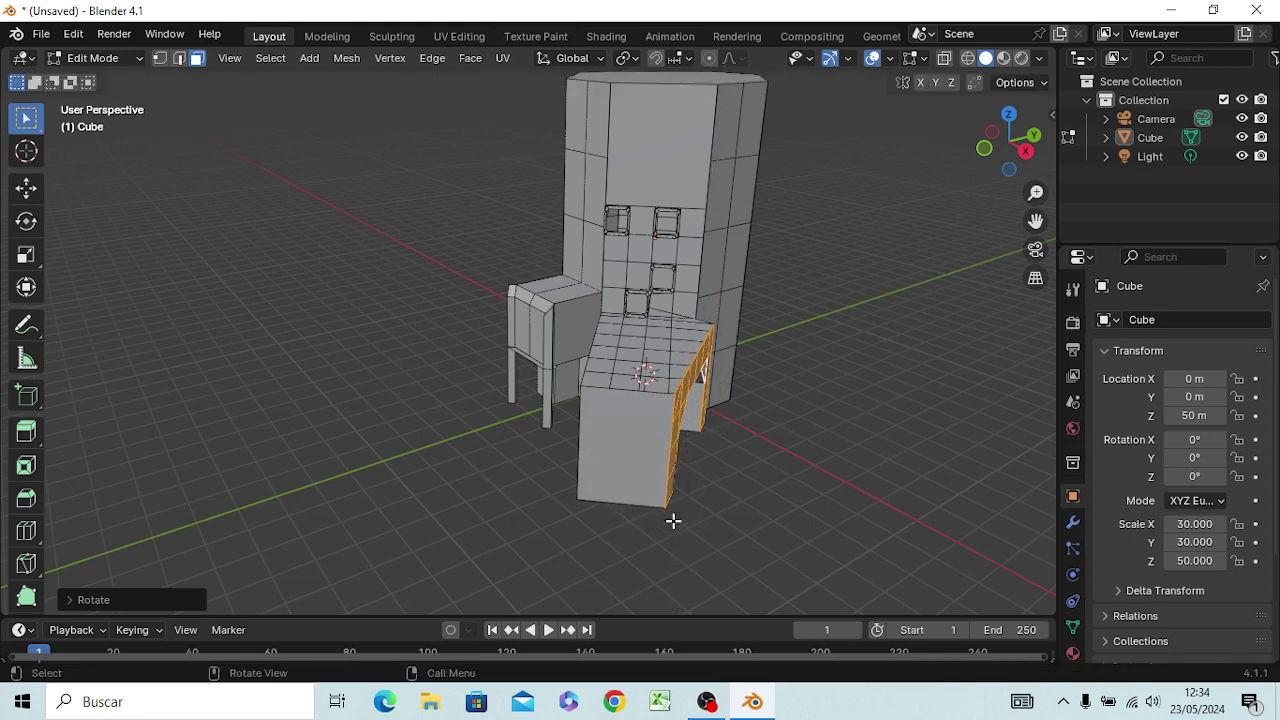
{"action": "key", "text": "r"}
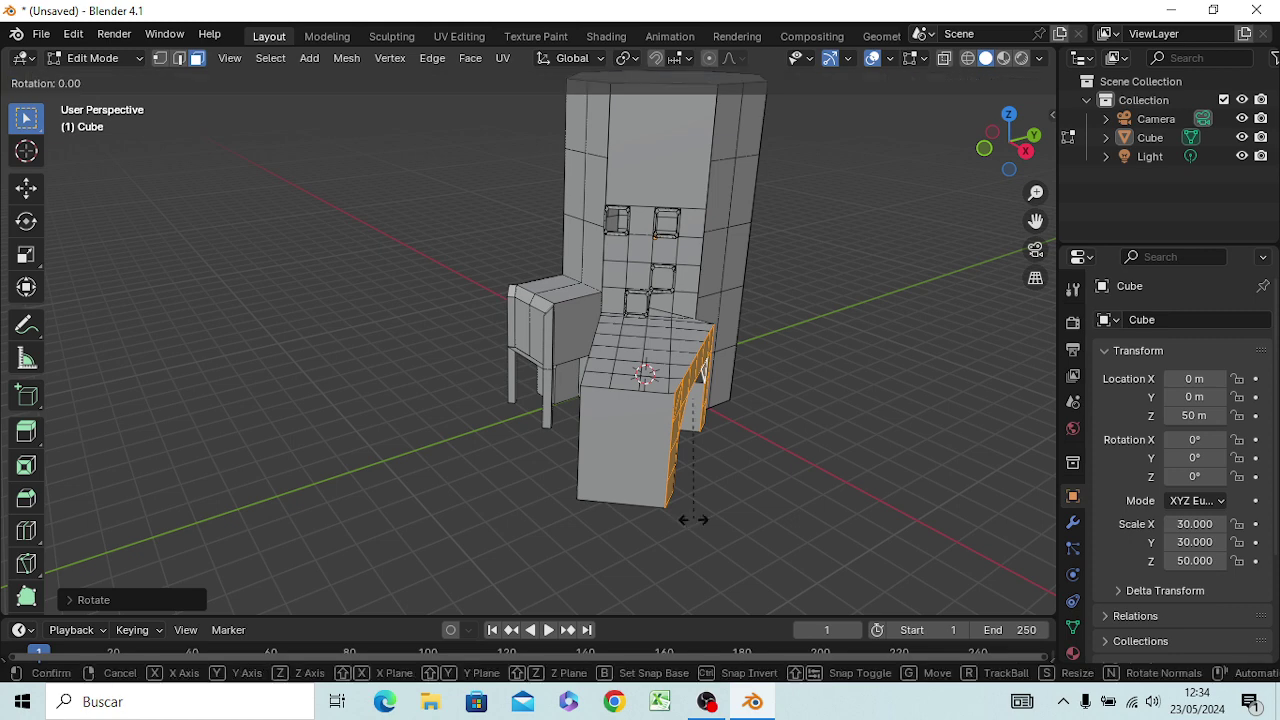
{"action": "right_click", "coordinate": [696, 521]}
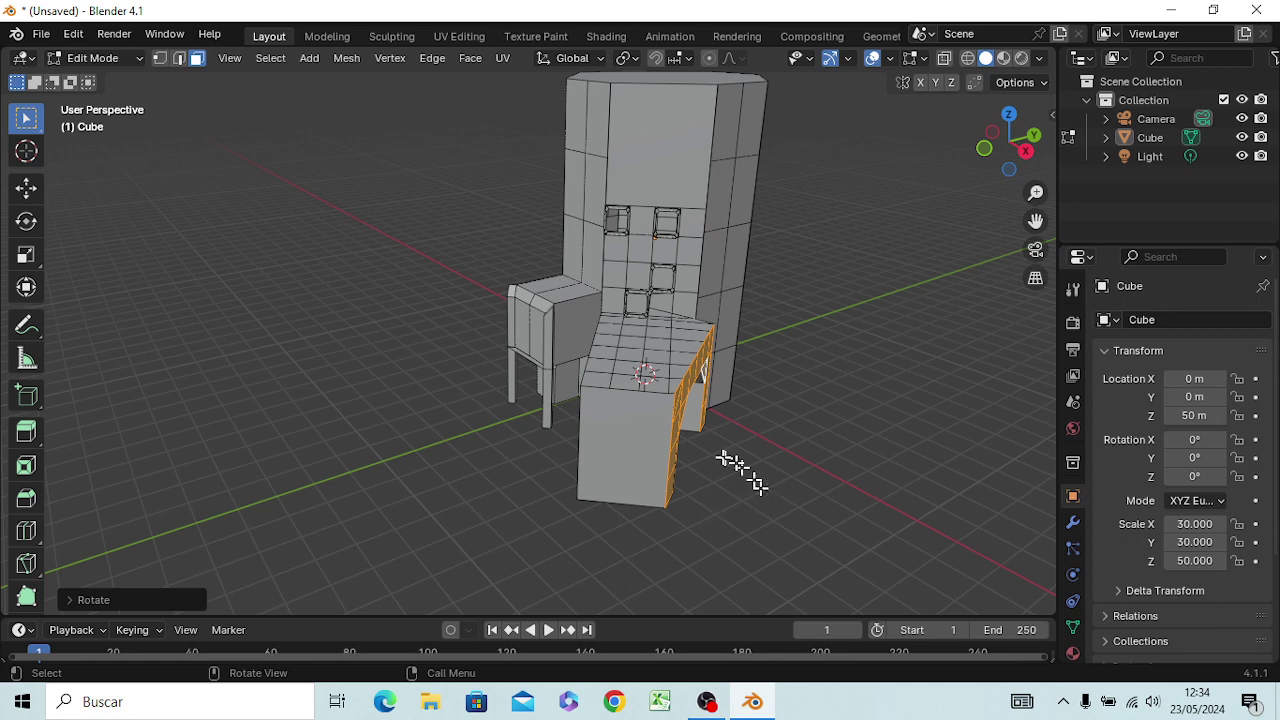
Step: Extrude the end faces outward about 14.84 m into a new wall section
{"action": "key", "text": "e"}
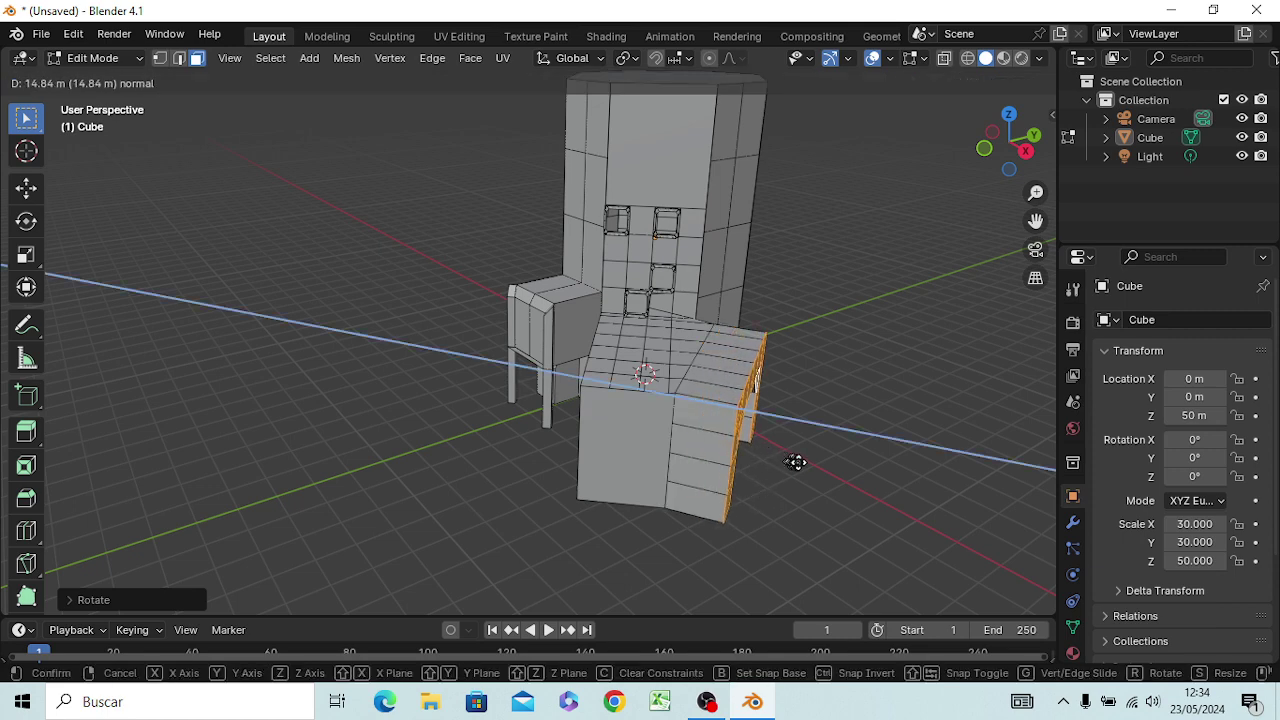
{"action": "left_click", "coordinate": [836, 474]}
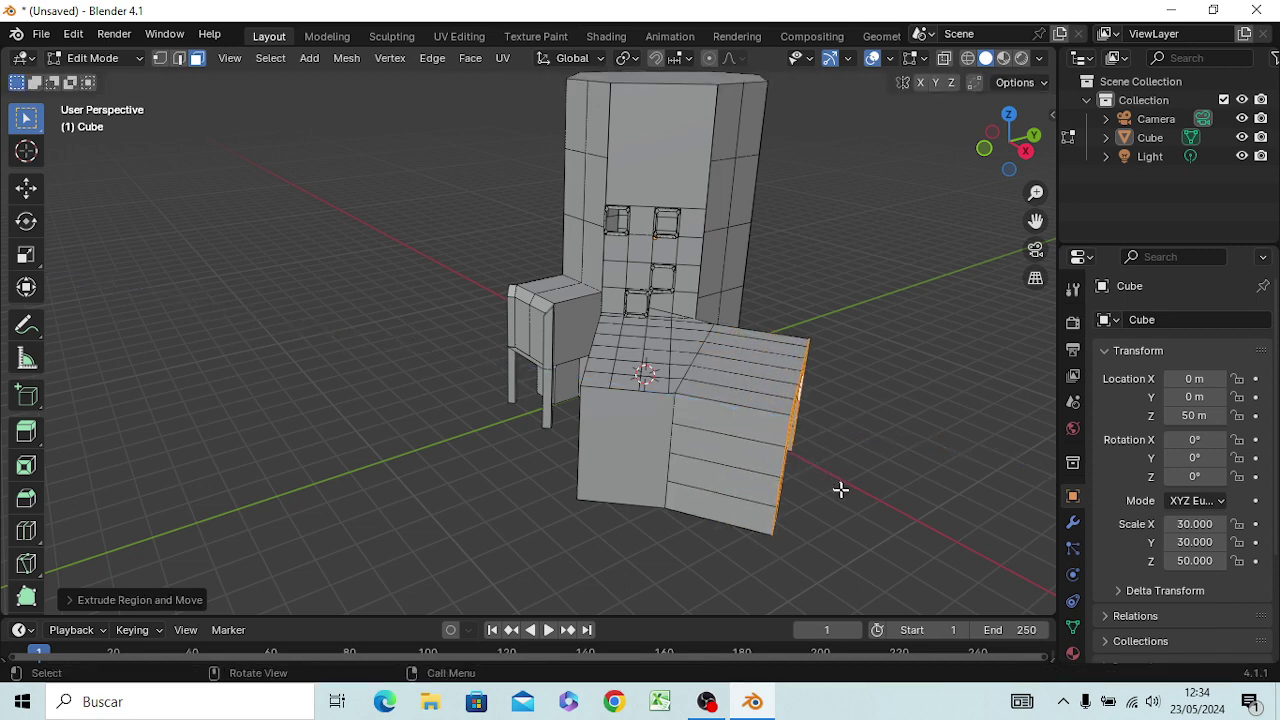
{"action": "mouse_move", "coordinate": [857, 503]}
{"action": "middle_mouse_down"}
{"action": "mouse_move", "coordinate": [797, 531]}
{"action": "mouse_move", "coordinate": [737, 487]}
{"action": "middle_mouse_up"}
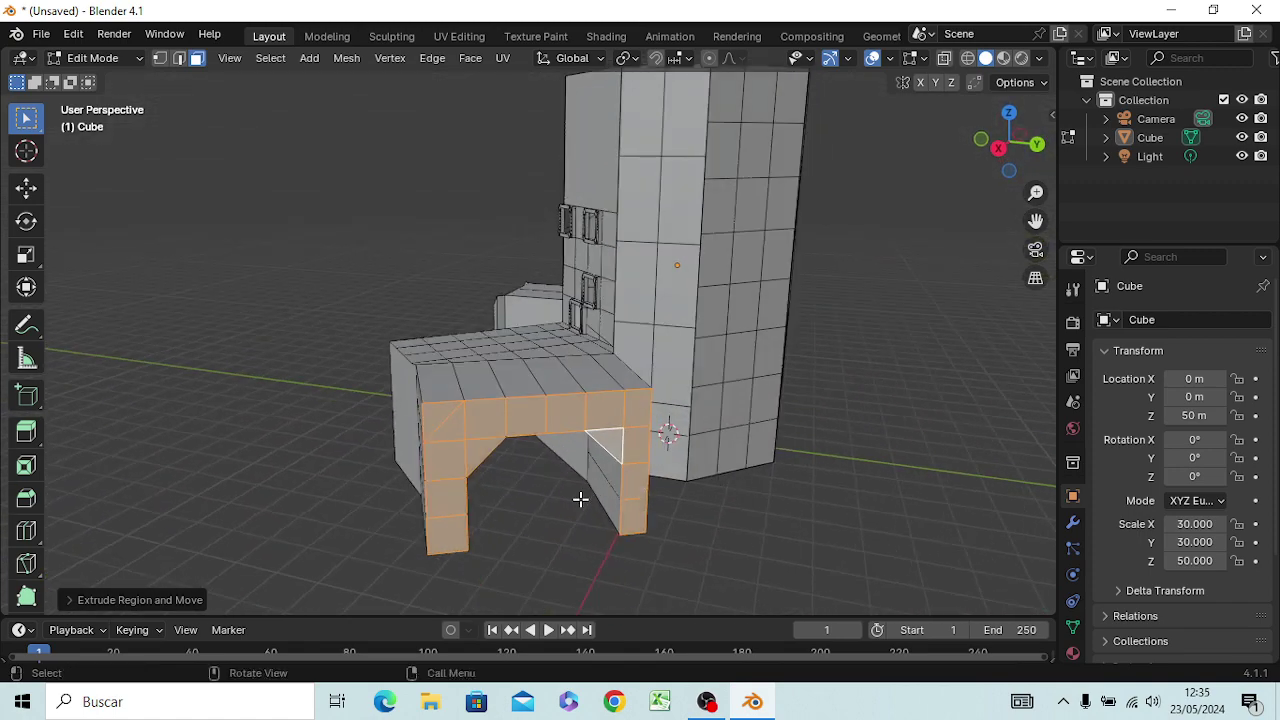
Step: Extrude the wall end into a new section and turn its end around Z
{"action": "key", "text": "e"}
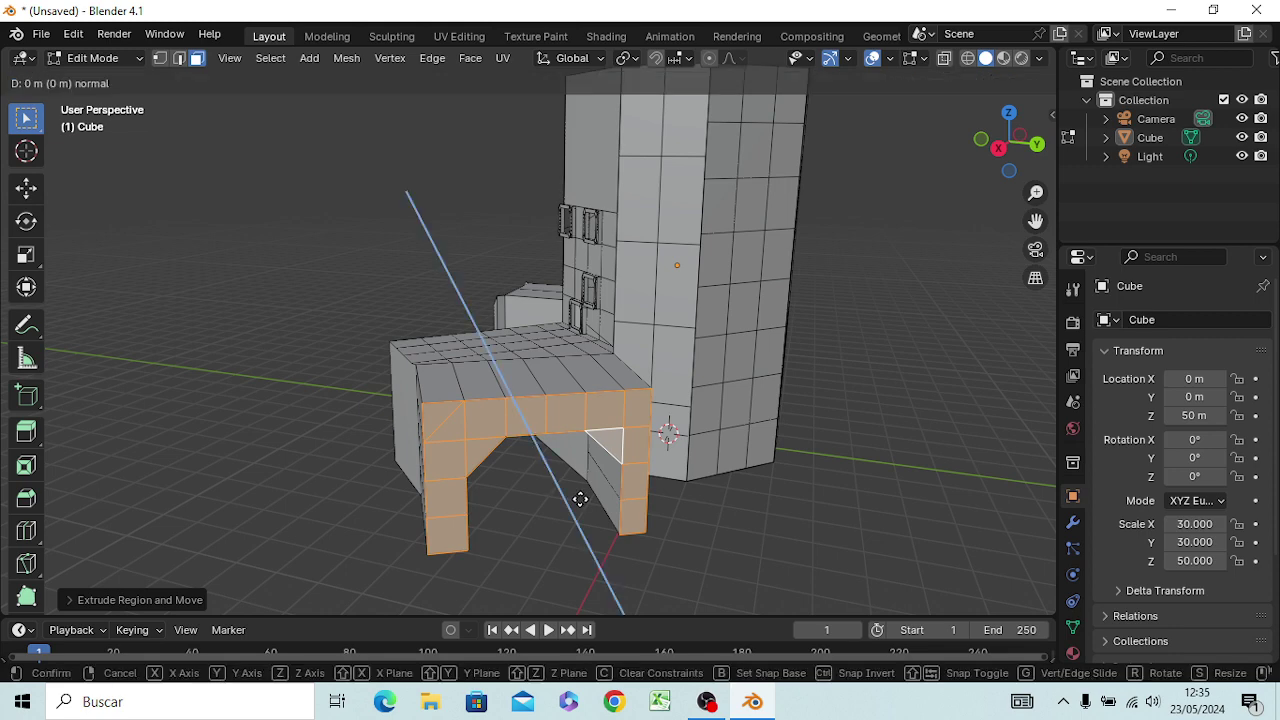
{"action": "left_click", "coordinate": [577, 560]}
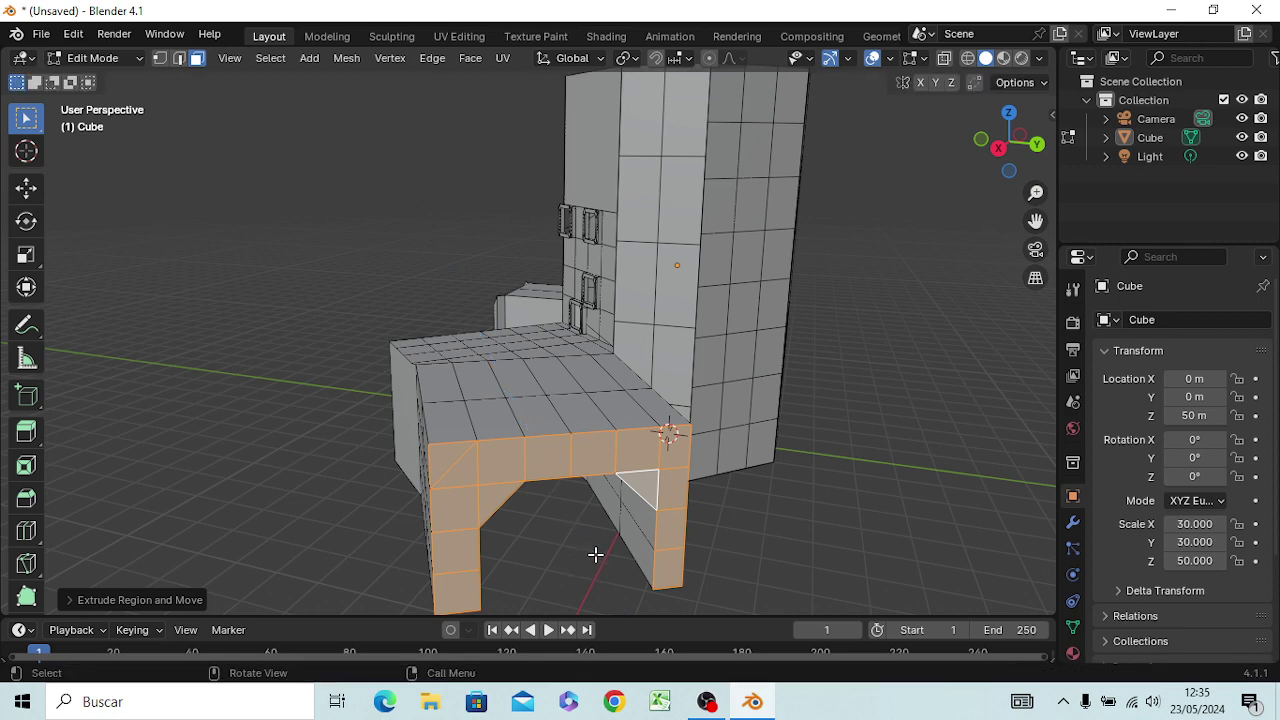
{"action": "key", "text": "r"}
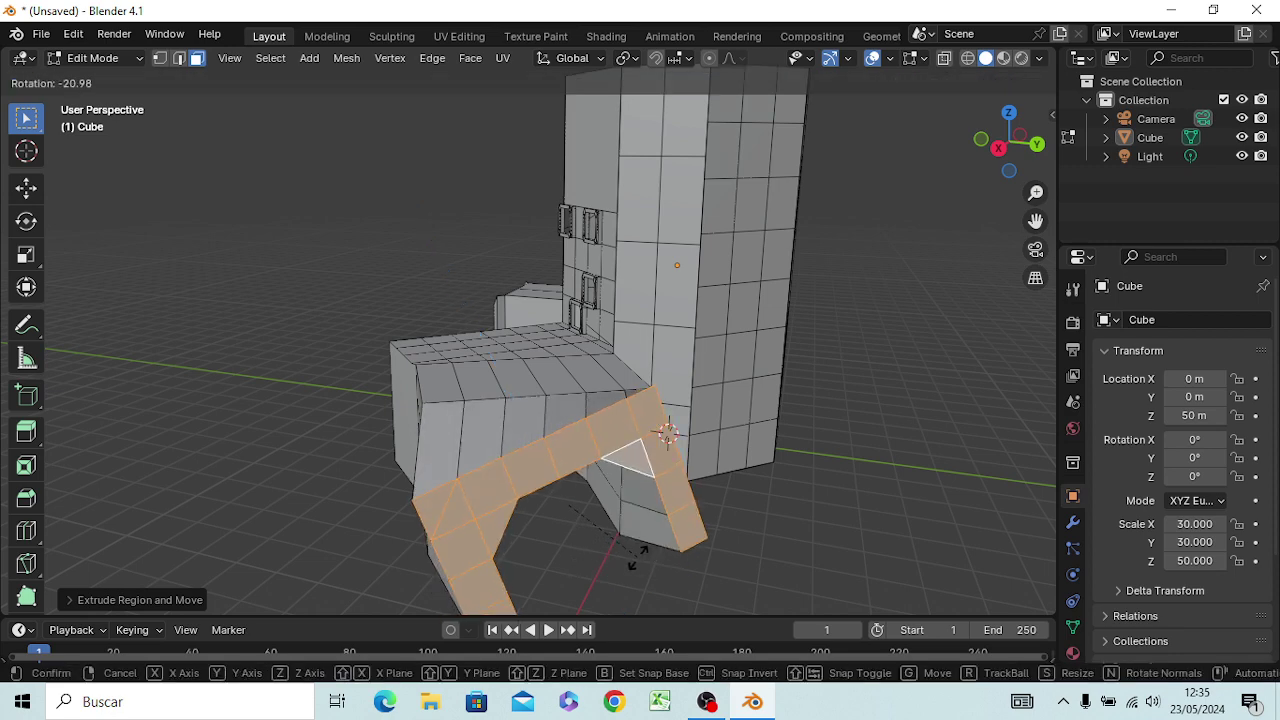
{"action": "key", "text": "z"}
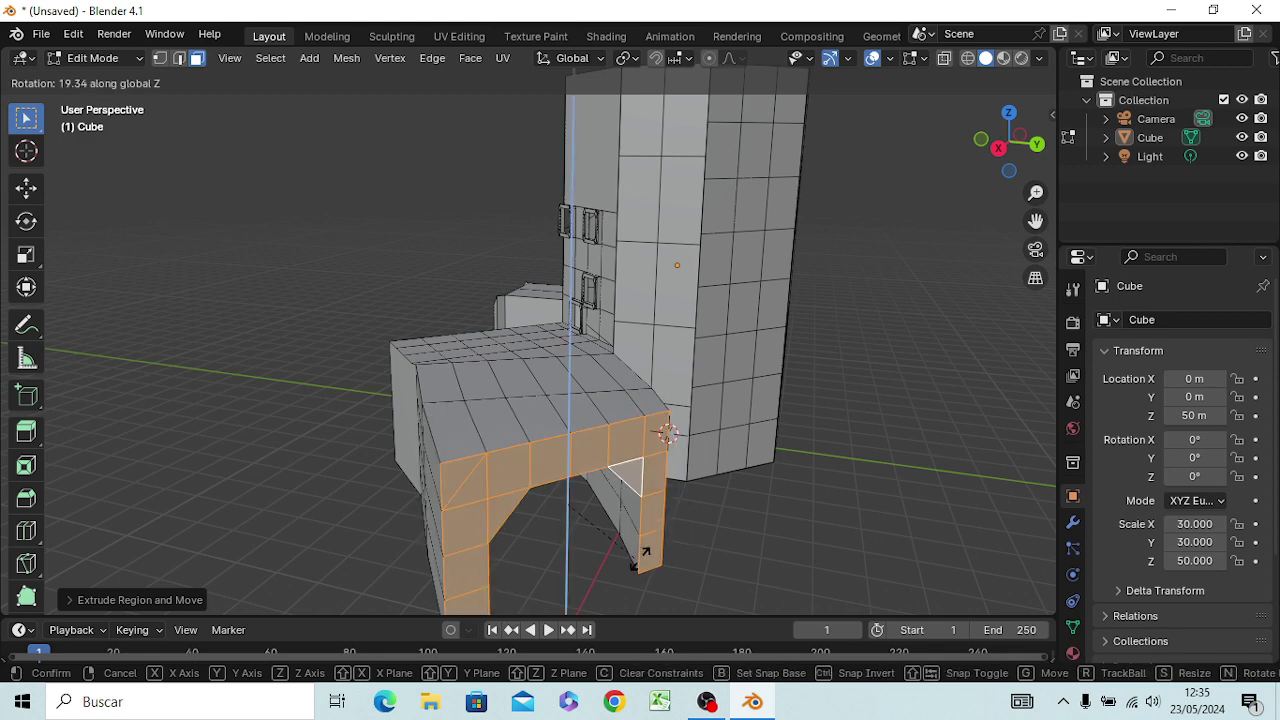
{"action": "left_click", "coordinate": [690, 567]}
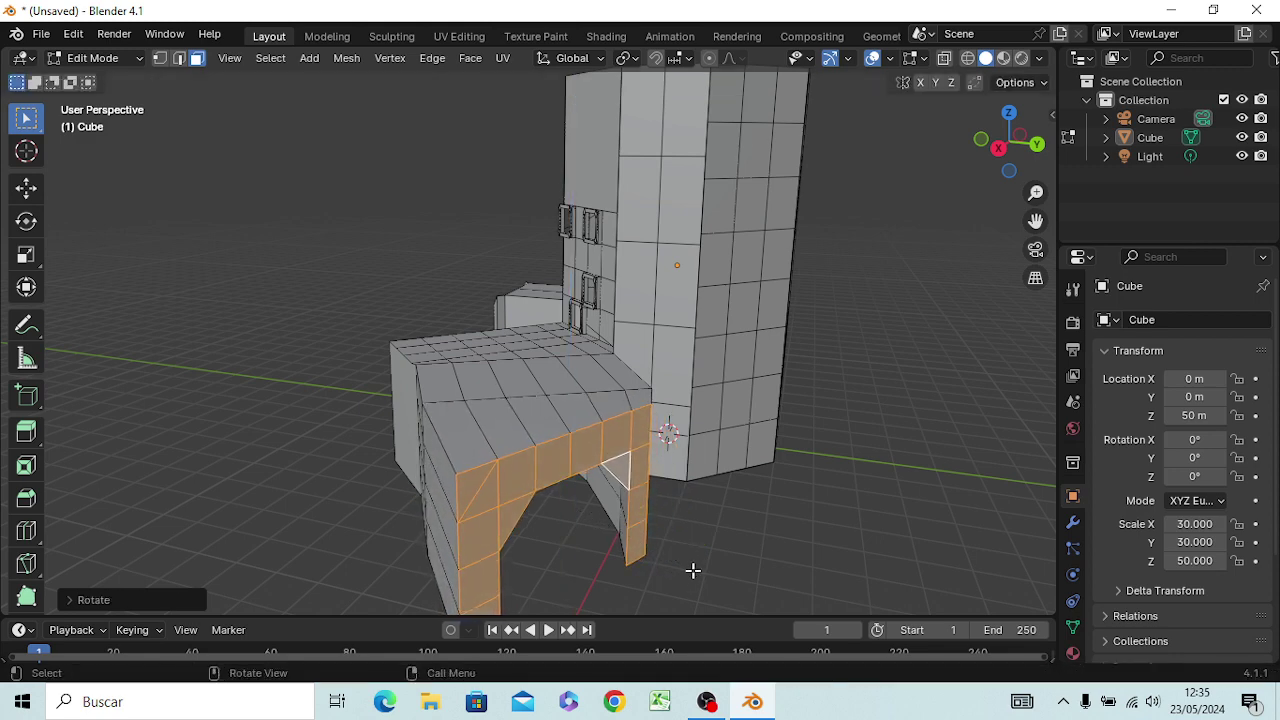
Step: Extrude another section about 26.89 m long and angle its end around the vertical axis
{"action": "mouse_move", "coordinate": [709, 563]}
{"action": "middle_mouse_down"}
{"action": "mouse_move", "coordinate": [727, 512]}
{"action": "mouse_move", "coordinate": [743, 537]}
{"action": "middle_mouse_up"}
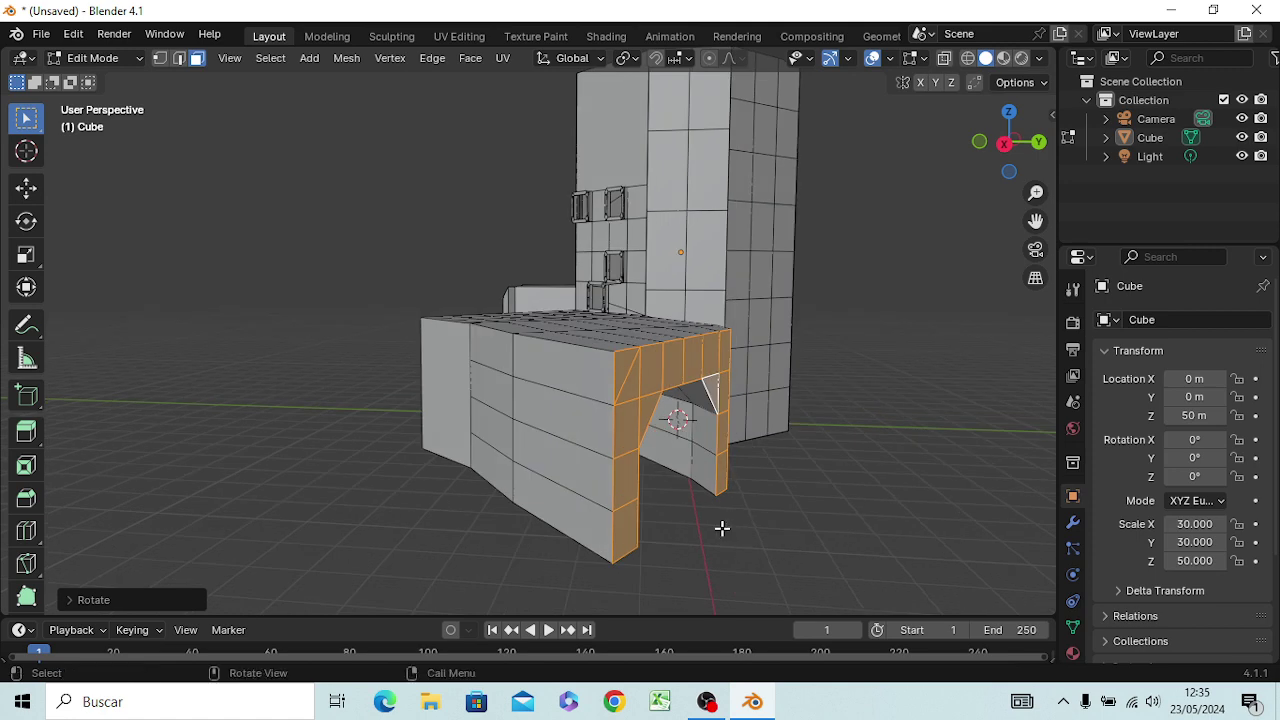
{"action": "key", "text": "e"}
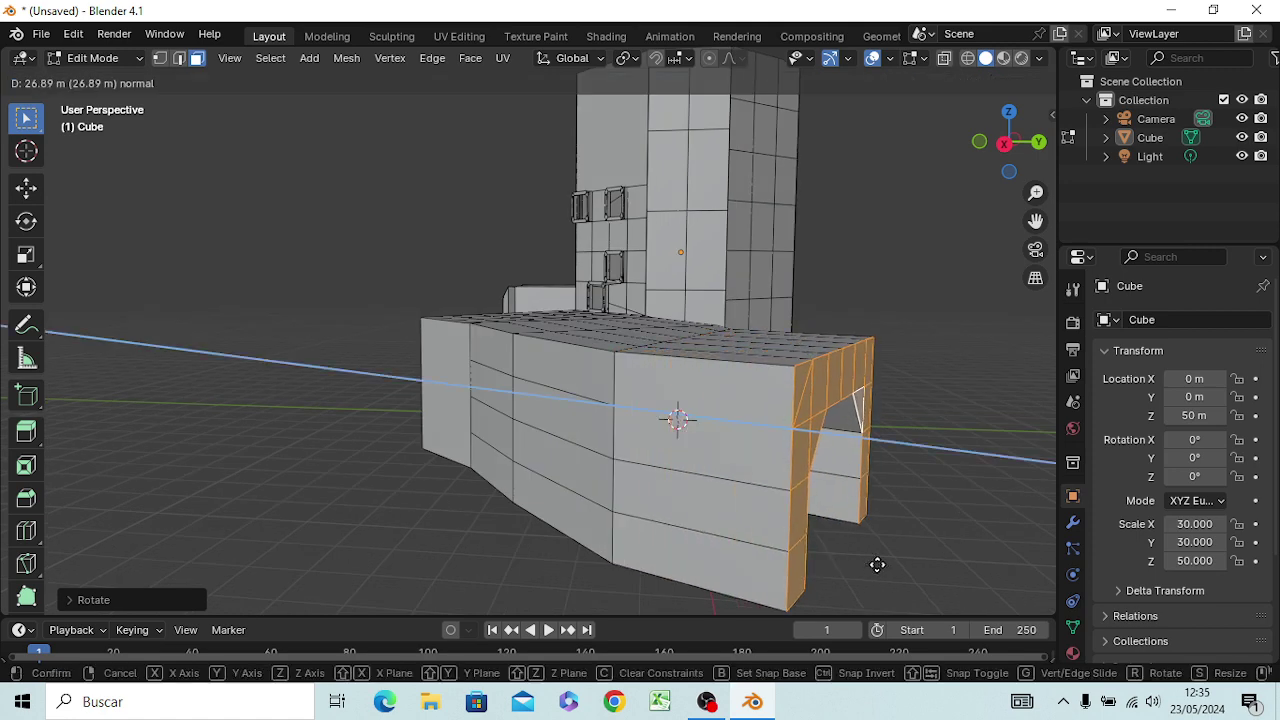
{"action": "left_click", "coordinate": [877, 565]}
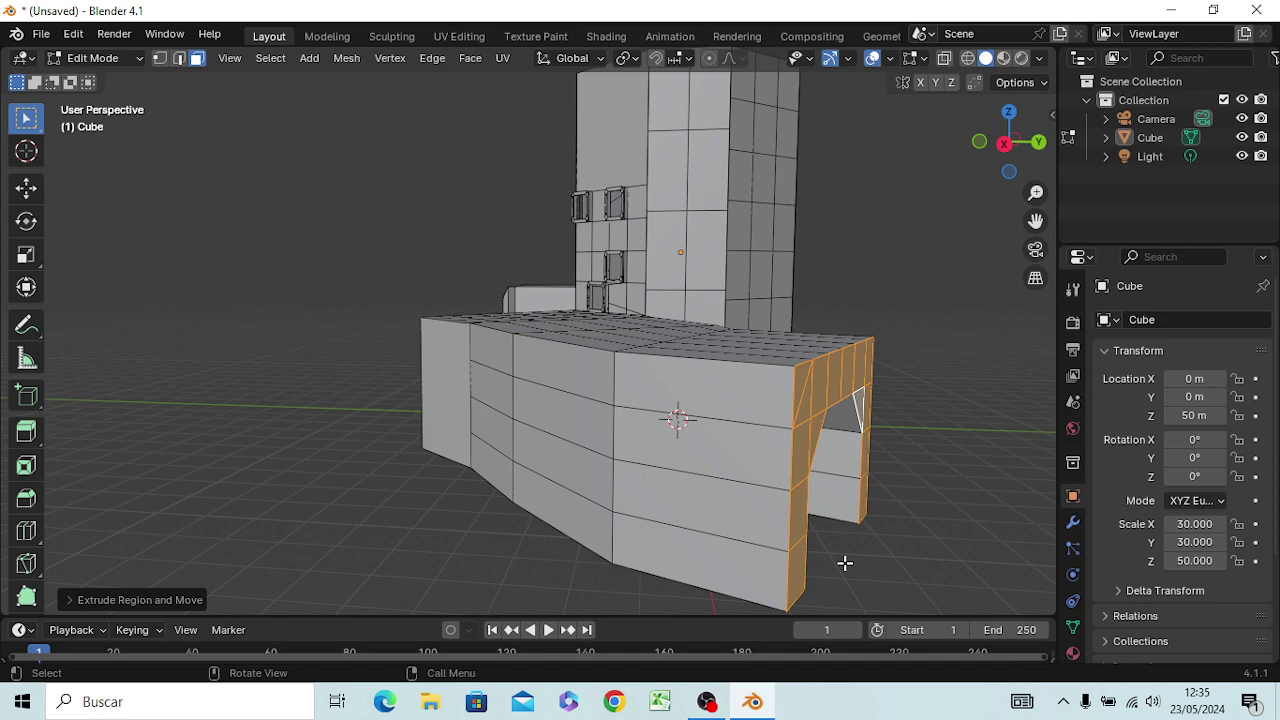
{"action": "key", "text": "r"}
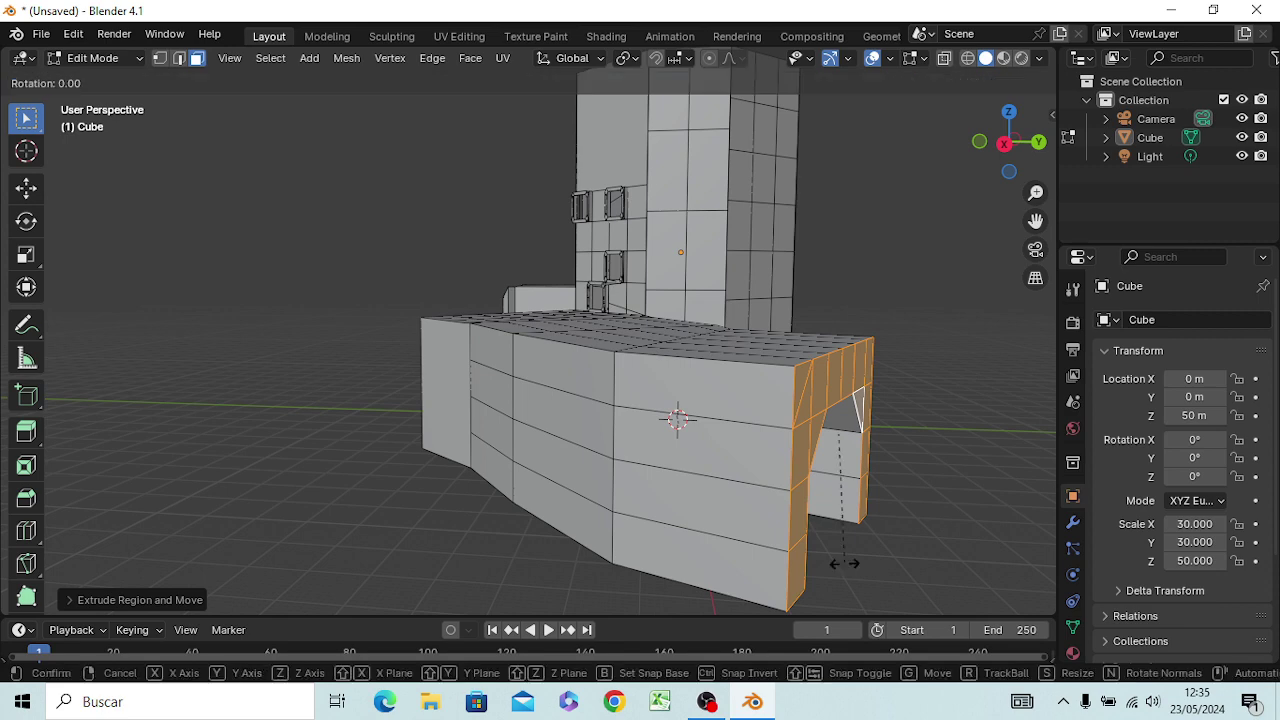
{"action": "key", "text": "z"}
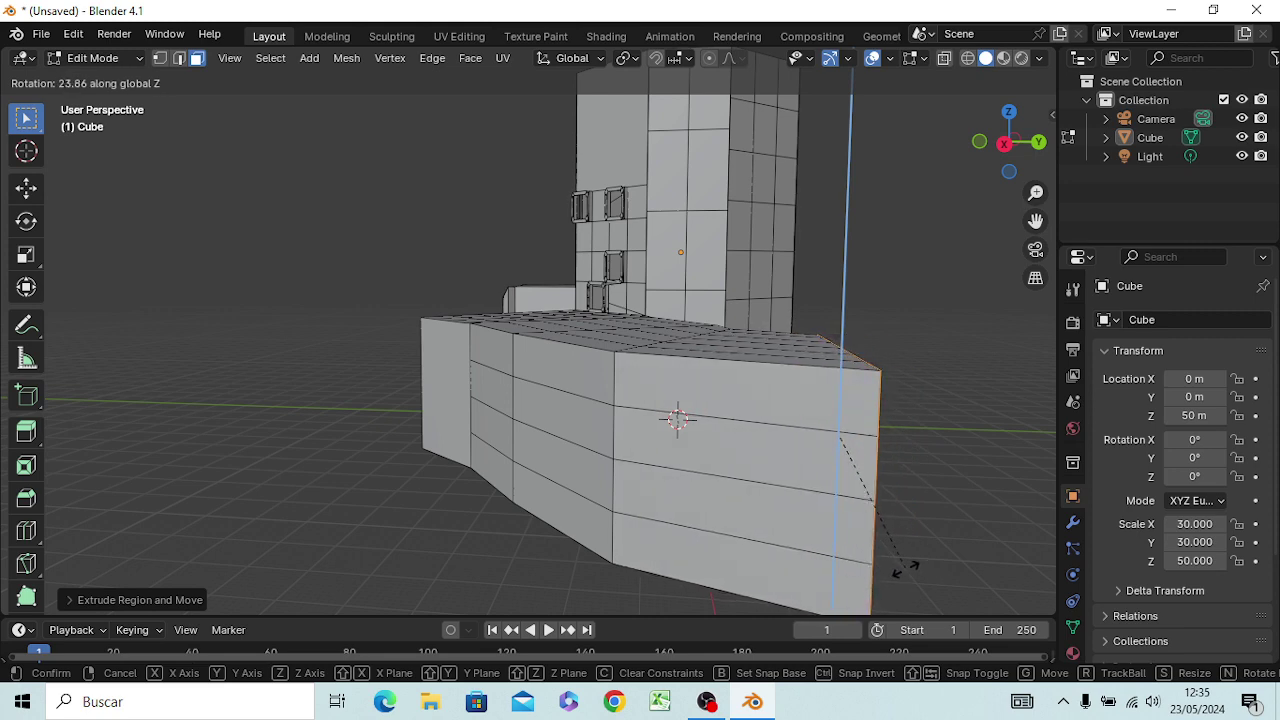
{"action": "left_click", "coordinate": [903, 572]}
Step: Extrude the wall end twice more, the second section about 20.61 m long
{"action": "scroll", "coordinate": [900, 540], "scroll_direction": "down", "scroll_amount": 5}
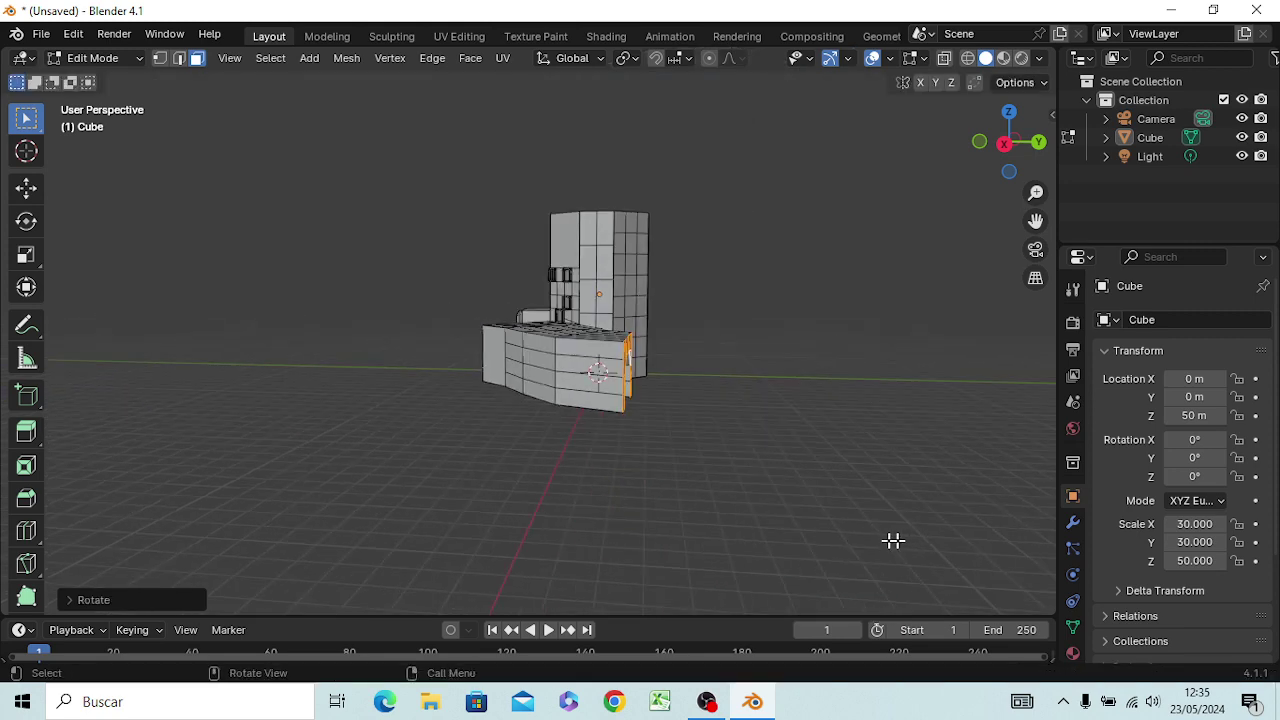
{"action": "mouse_move", "coordinate": [891, 540]}
{"action": "middle_mouse_down"}
{"action": "mouse_move", "coordinate": [771, 523]}
{"action": "mouse_move", "coordinate": [751, 86]}
{"action": "mouse_move", "coordinate": [703, 517]}
{"action": "mouse_move", "coordinate": [680, 500]}
{"action": "mouse_move", "coordinate": [623, 540]}
{"action": "mouse_move", "coordinate": [628, 580]}
{"action": "middle_mouse_up"}
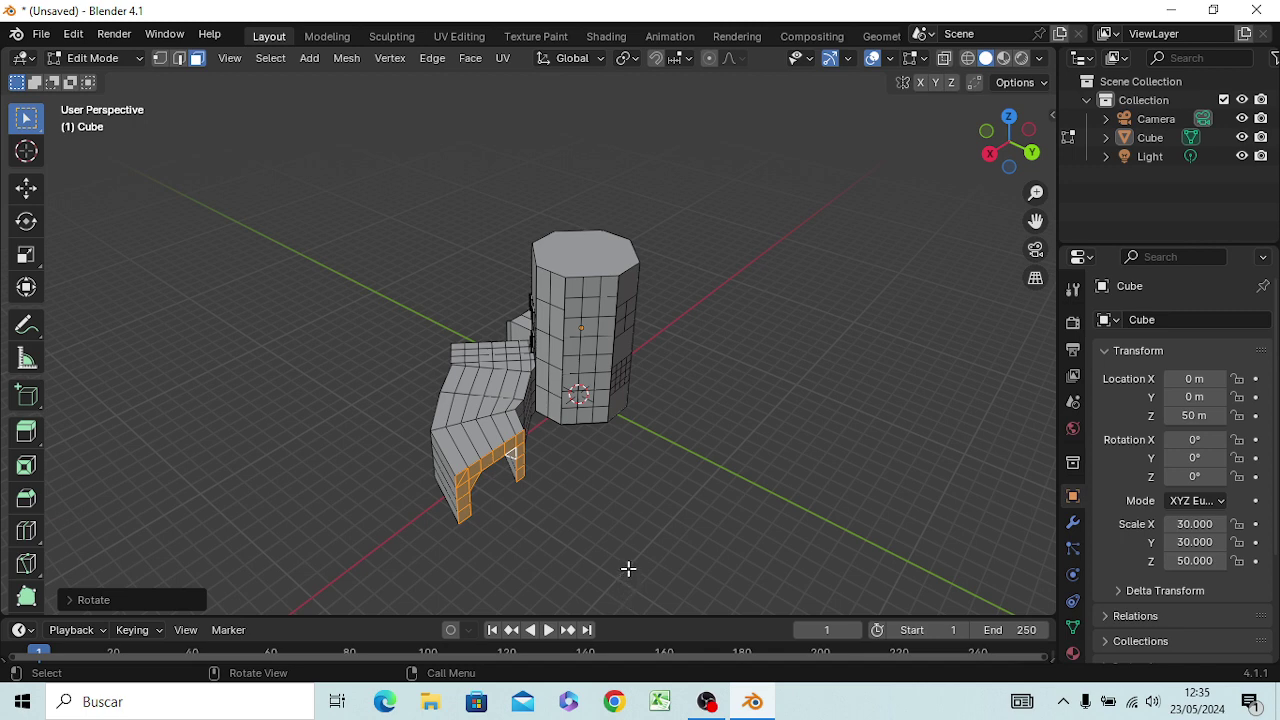
{"action": "key", "text": "e"}
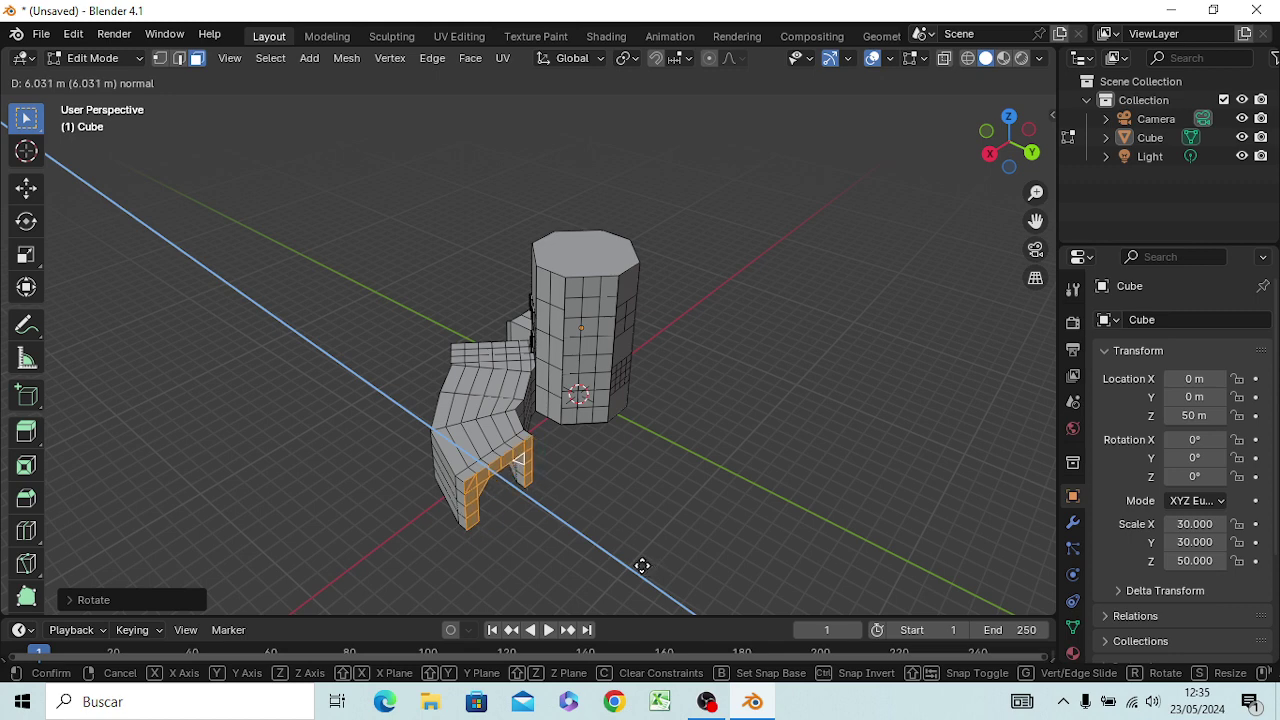
{"action": "left_click", "coordinate": [642, 572]}
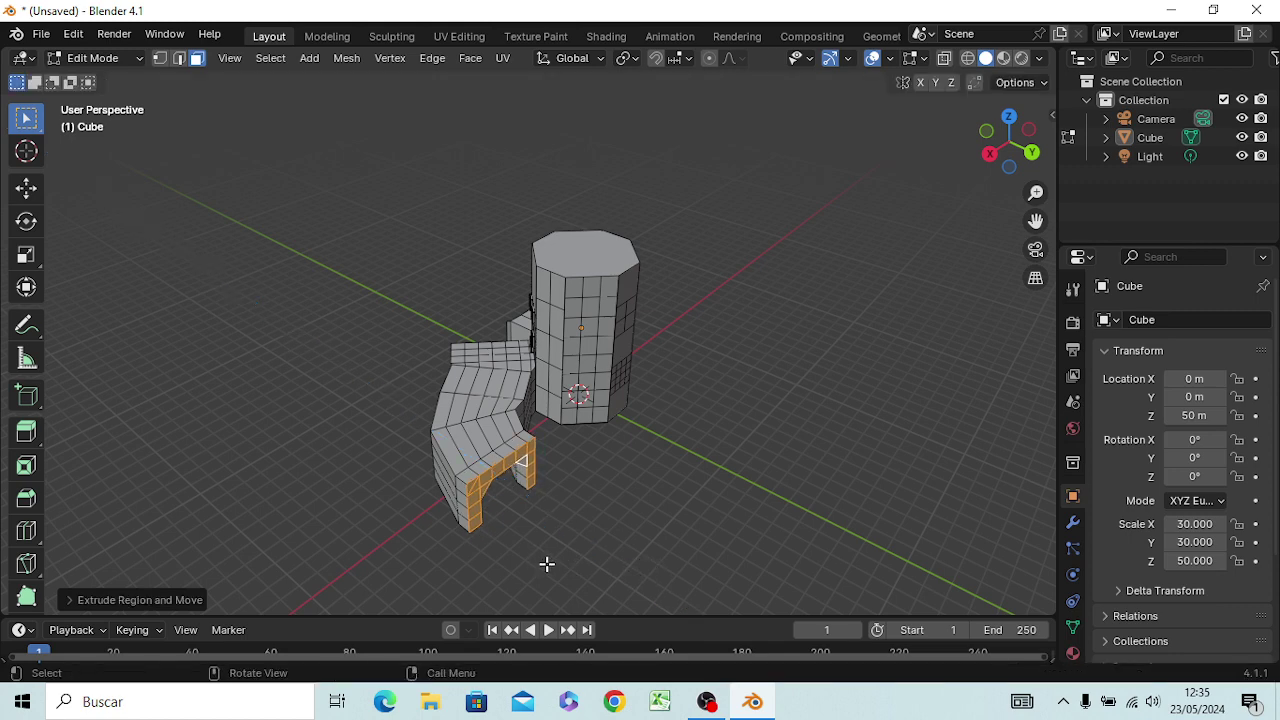
{"action": "key", "text": "e"}
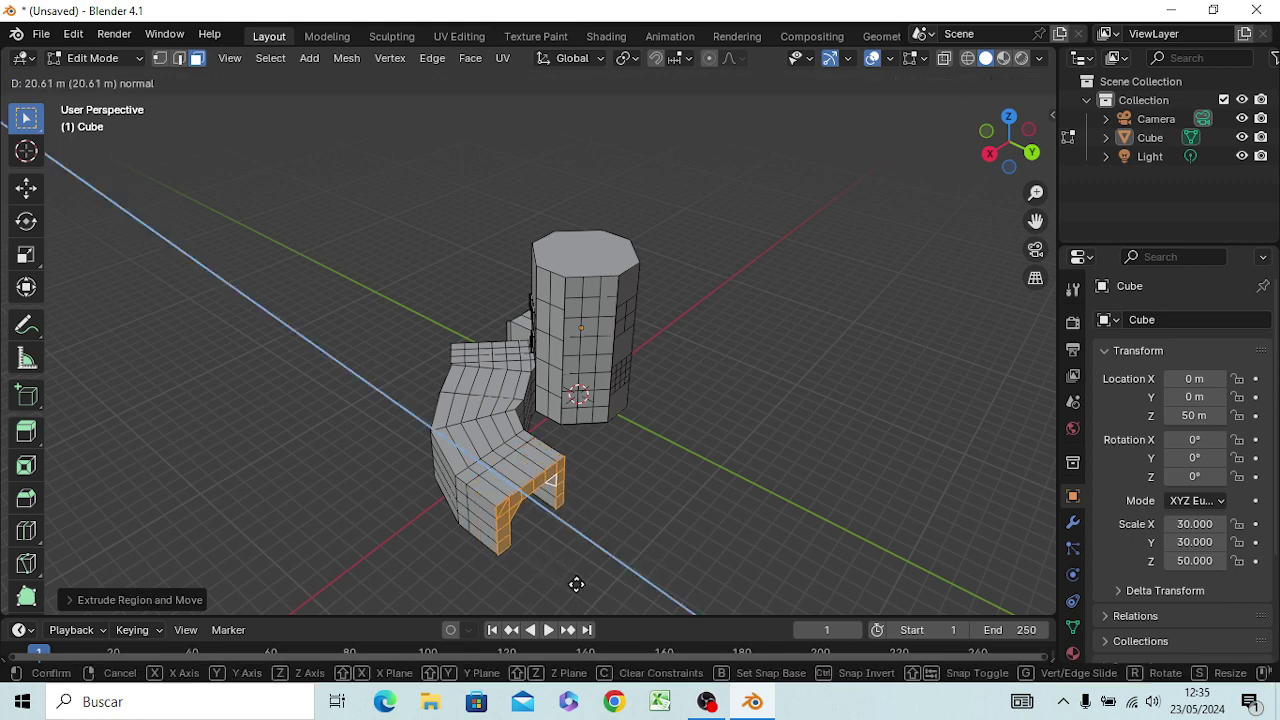
{"action": "left_click", "coordinate": [600, 602]}
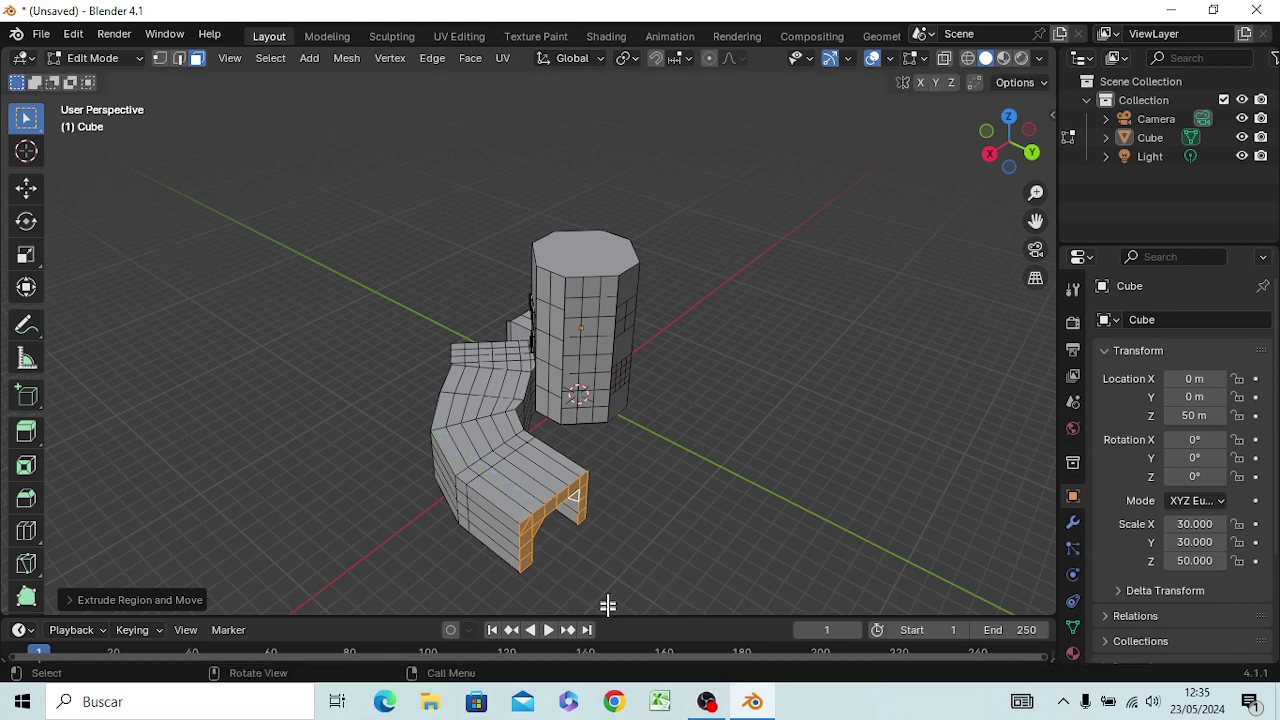
Step: Turn the new end about 27° around Z and view the layout from the top
{"action": "key", "text": "r"}
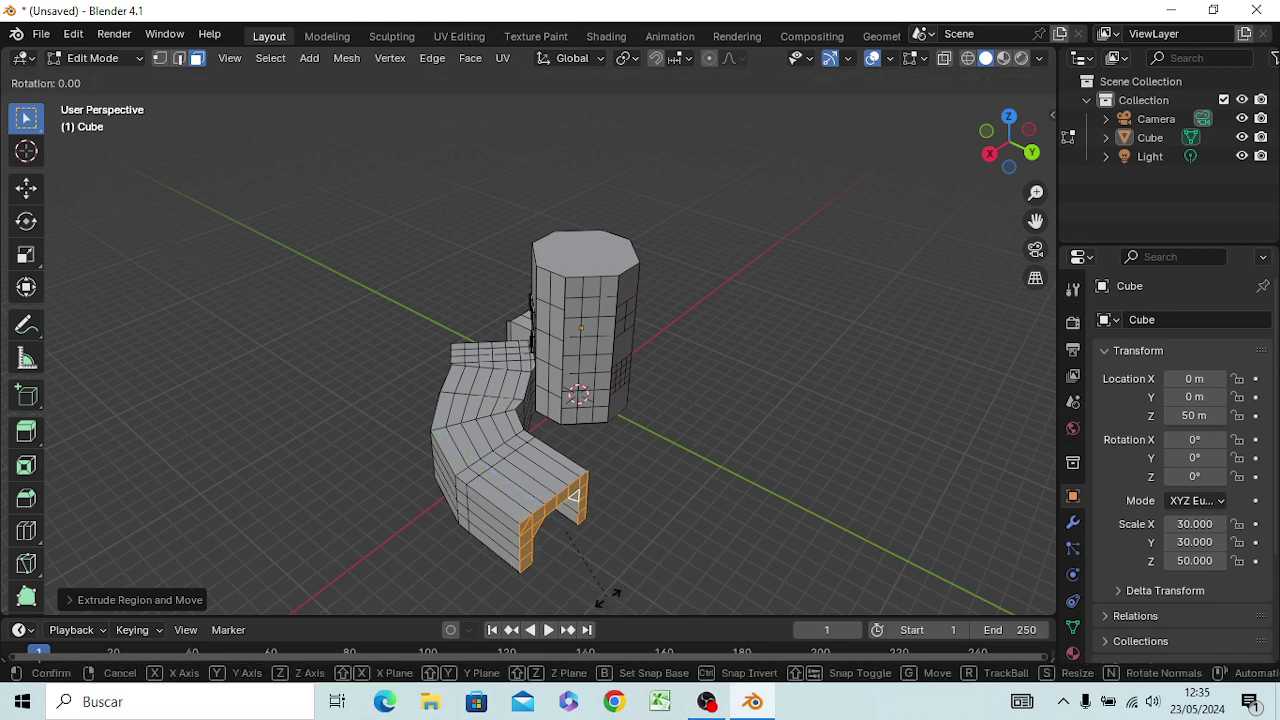
{"action": "key", "text": "z"}
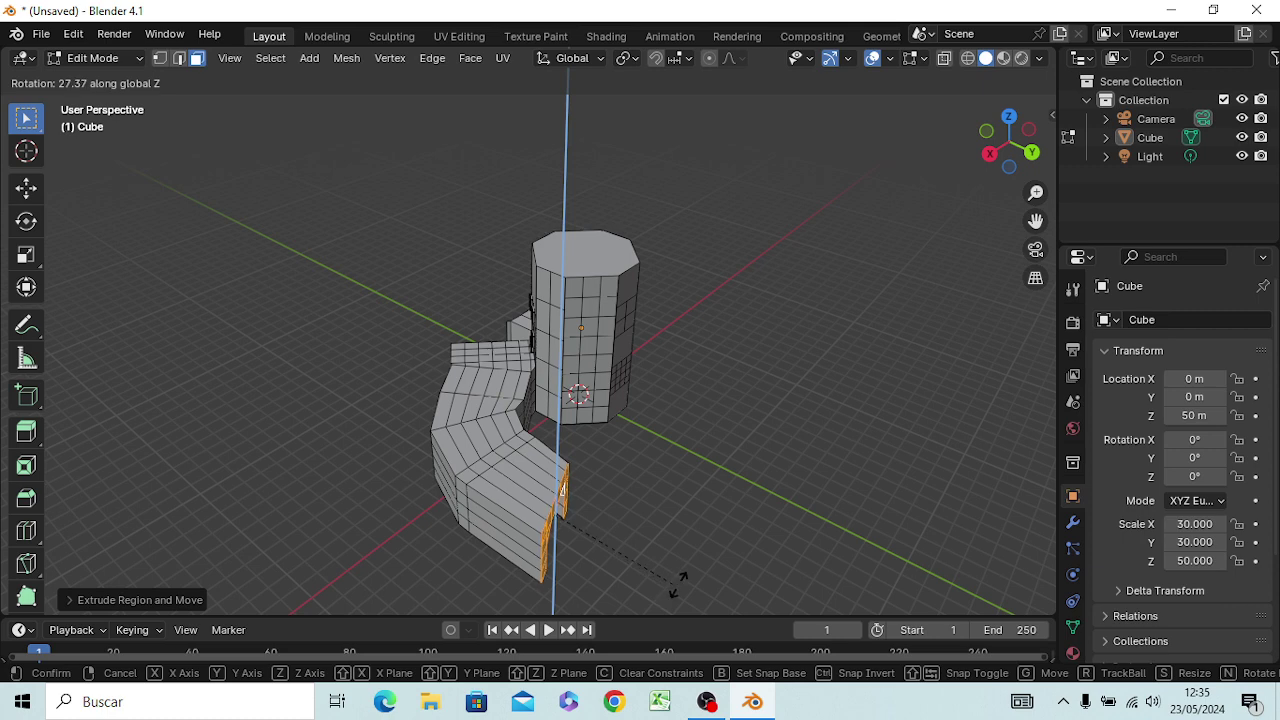
{"action": "left_click", "coordinate": [806, 580]}
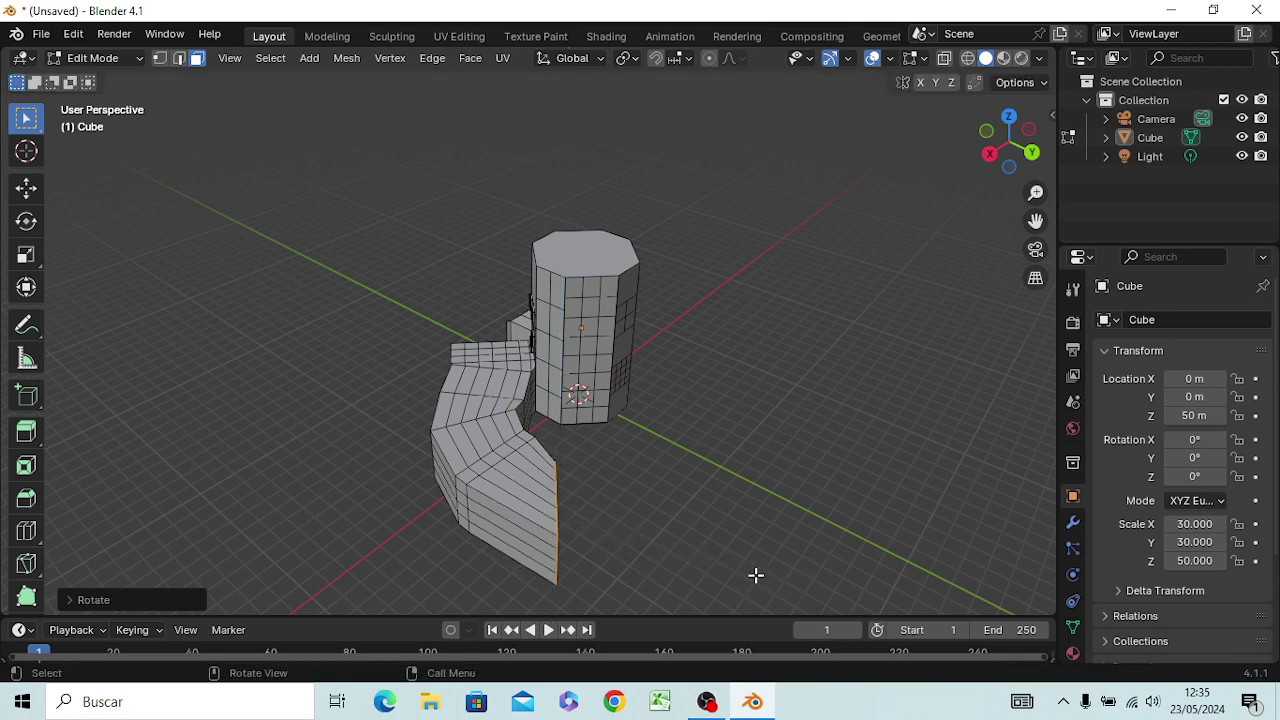
{"action": "key", "text": "KP_7"}
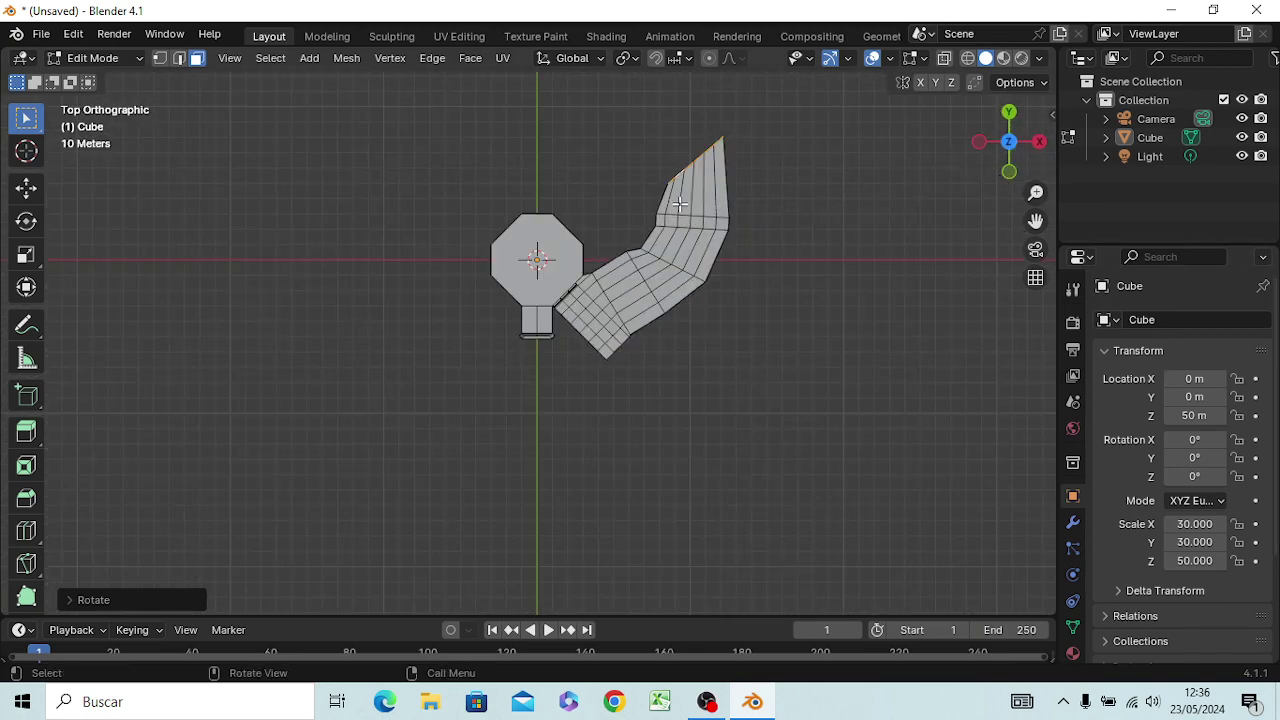
Step: Extrude two wall sections upward, turn the end, and shift the end edge along Y
{"action": "key", "text": "g"}
{"action": "key", "text": "z"}
{"action": "key", "text": "z"}
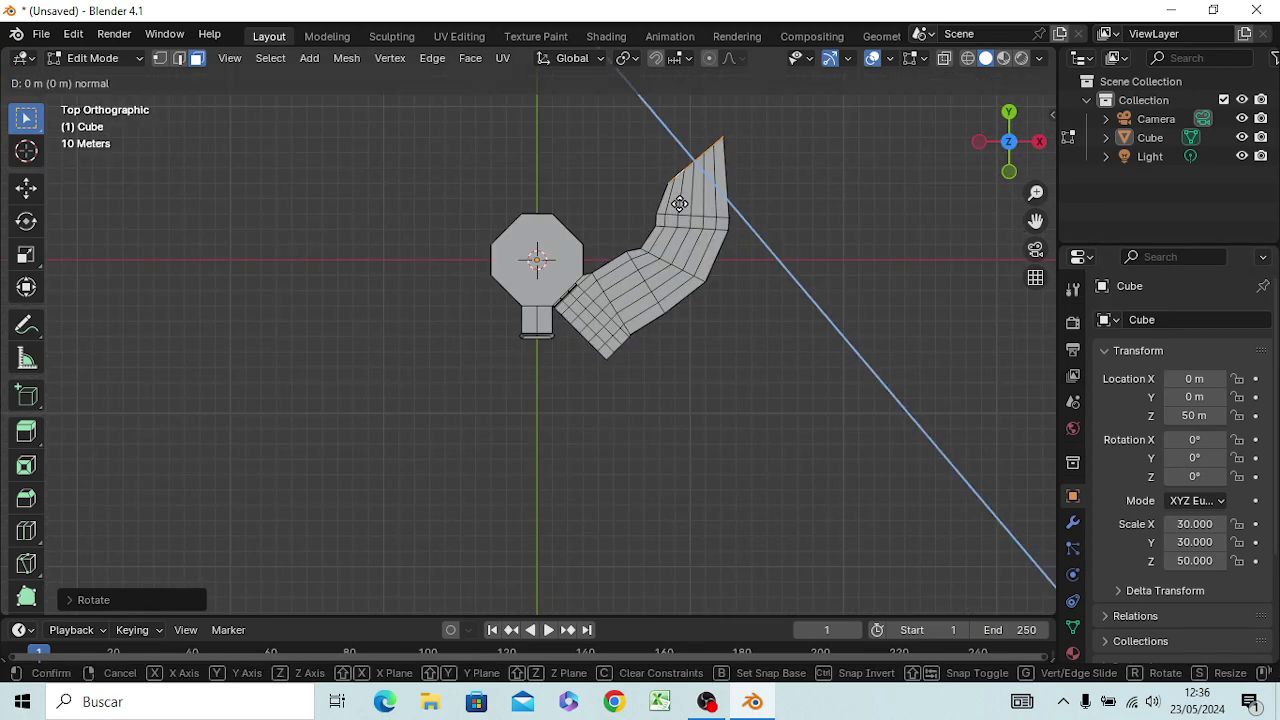
{"action": "left_click", "coordinate": [669, 199]}
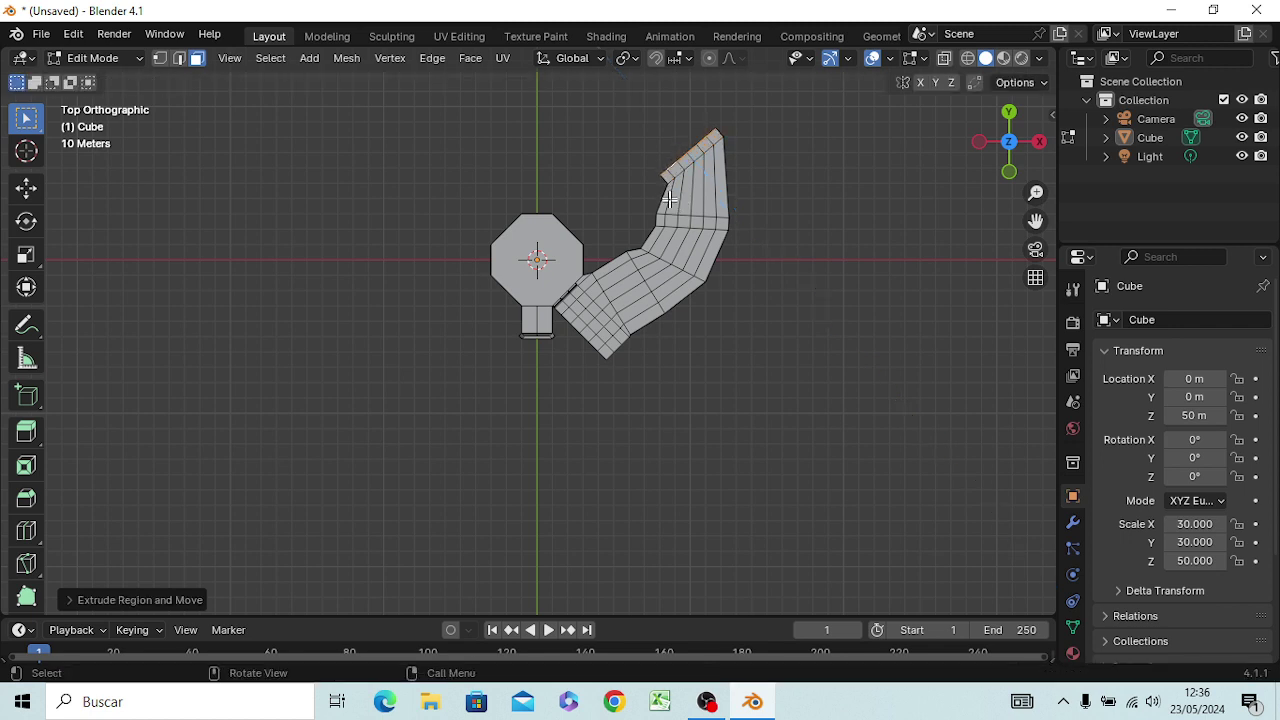
{"action": "key", "text": "e"}
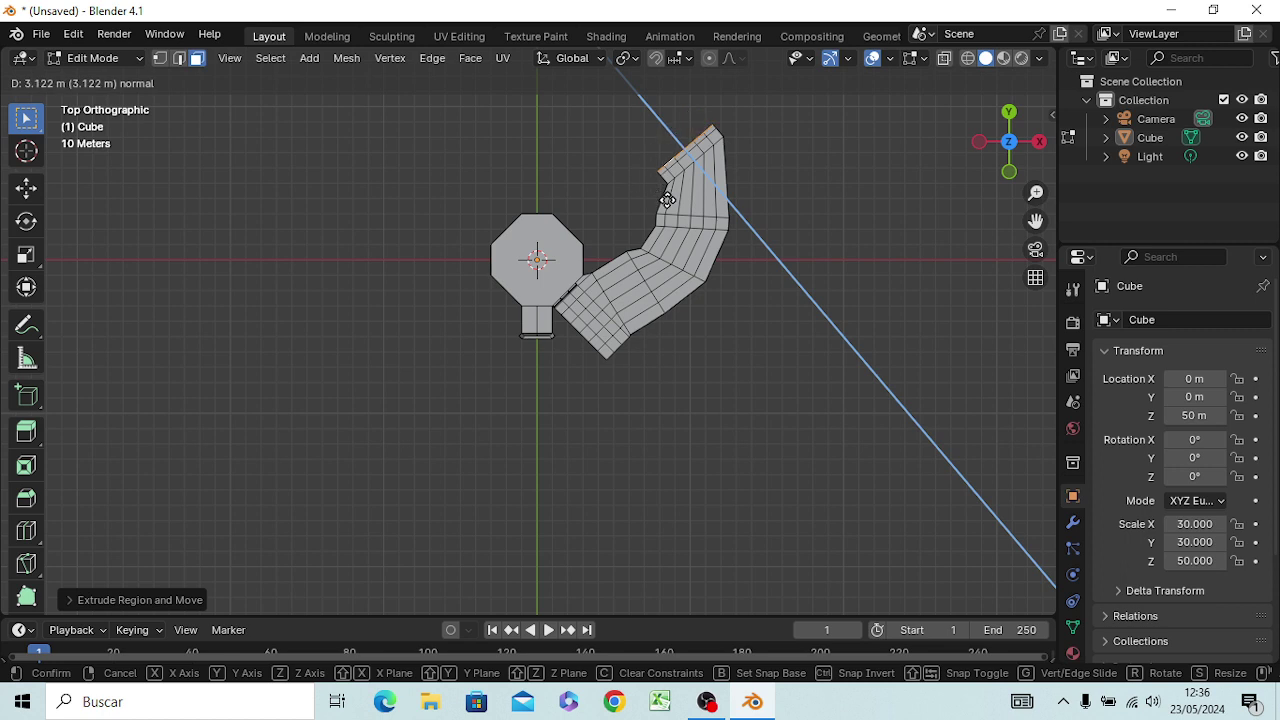
{"action": "left_click", "coordinate": [654, 185]}
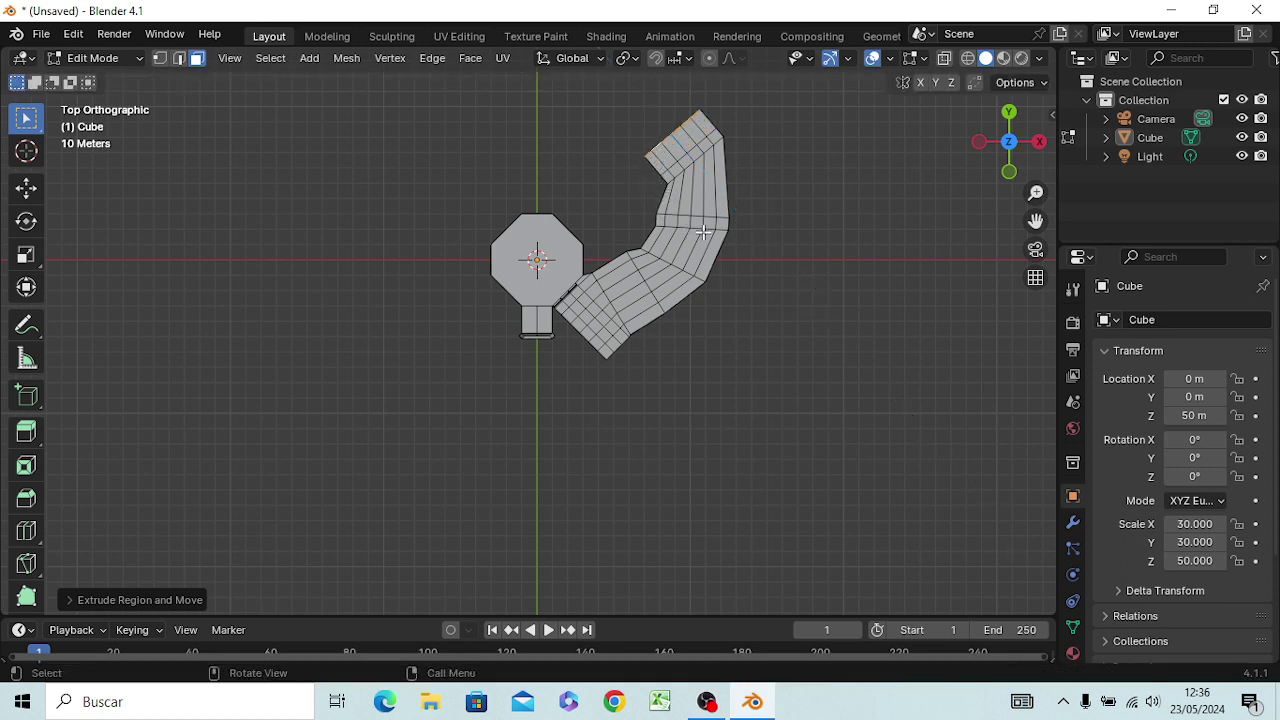
{"action": "key", "text": "r"}
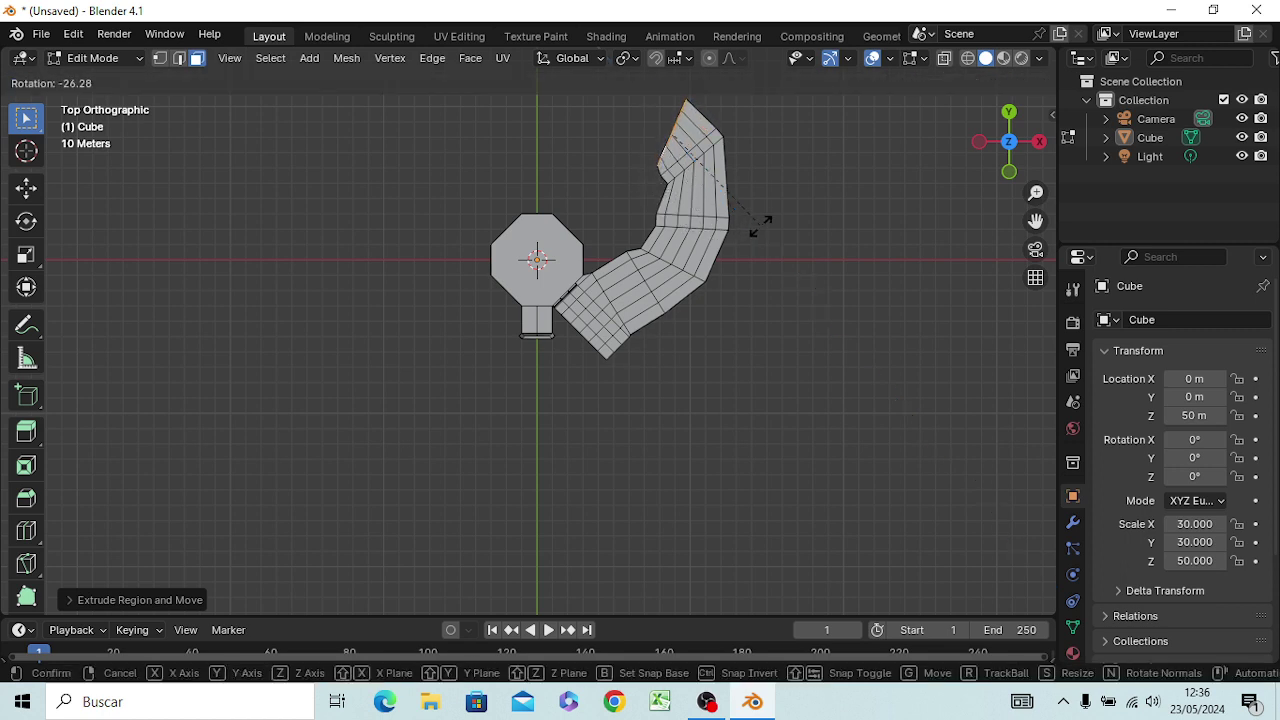
{"action": "left_click", "coordinate": [775, 220]}
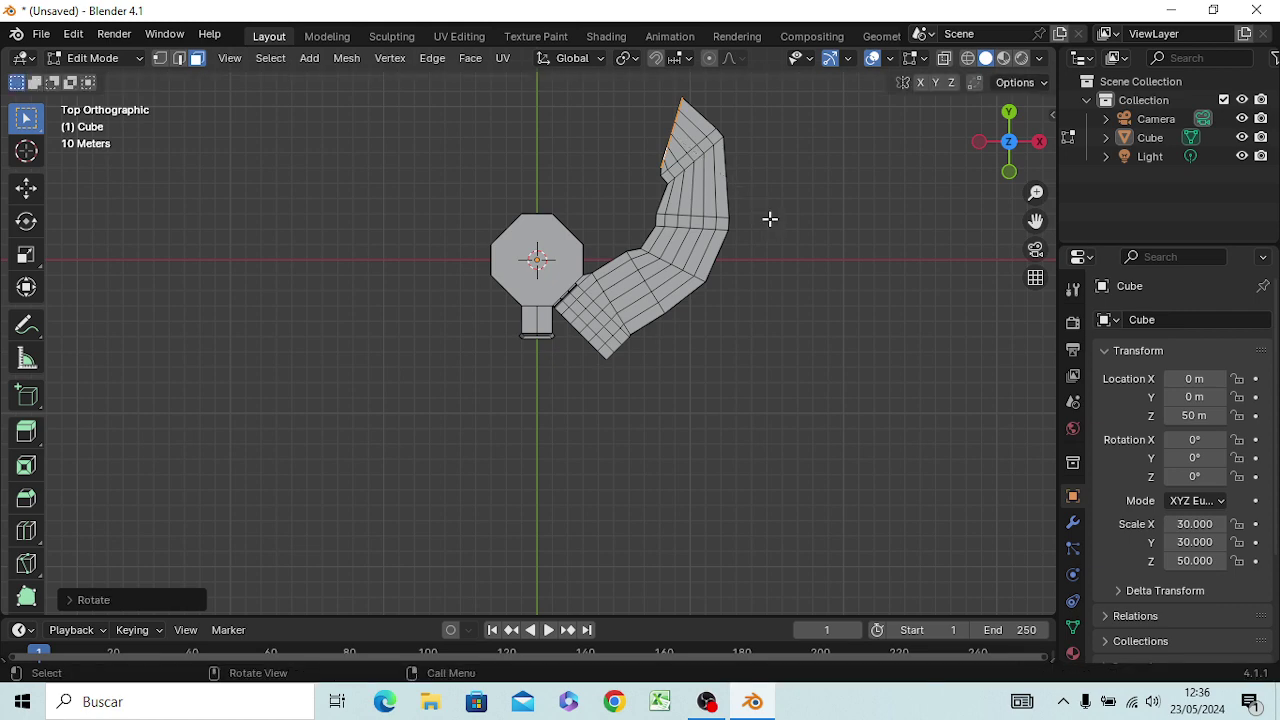
{"action": "key", "text": "g"}
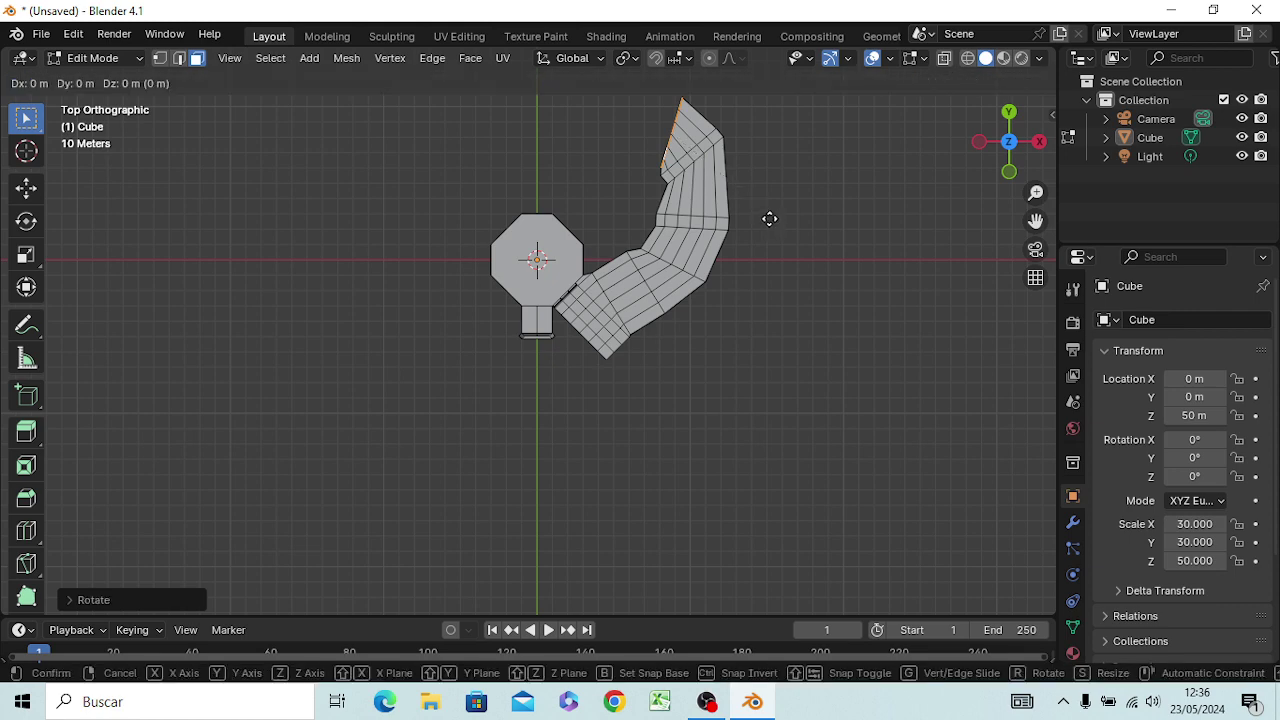
{"action": "key", "text": "y"}
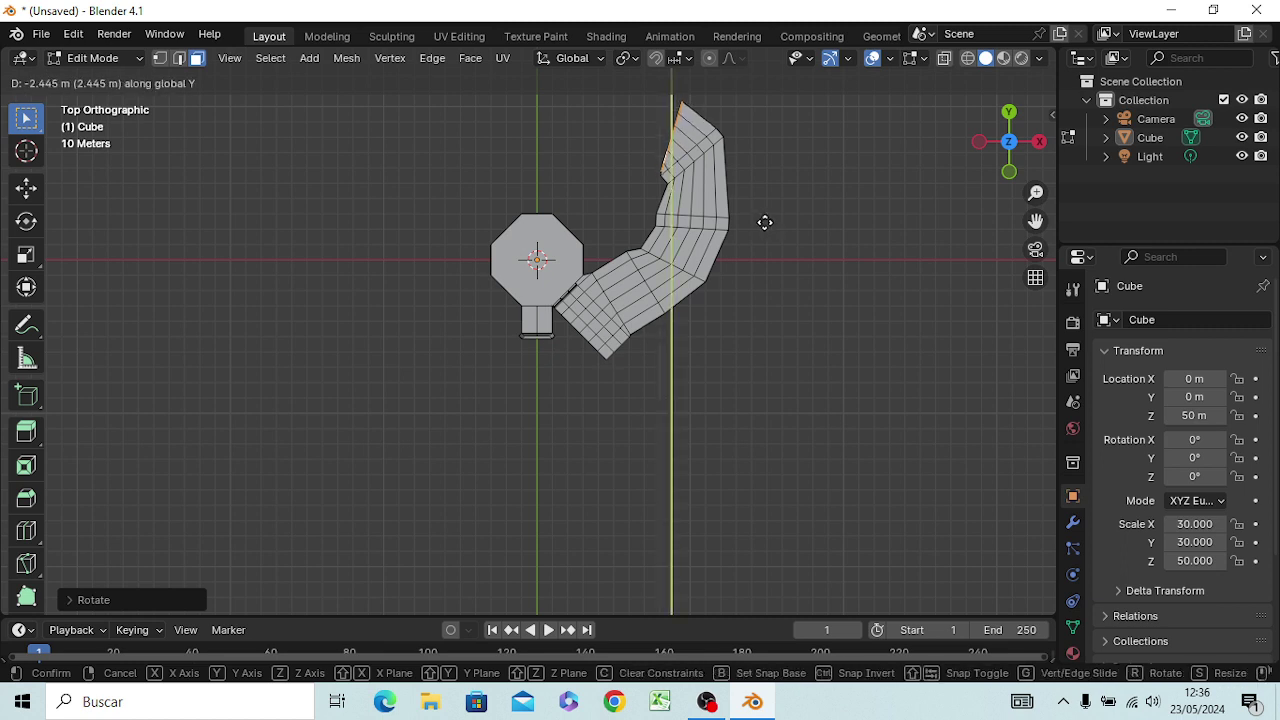
{"action": "left_click", "coordinate": [764, 225]}
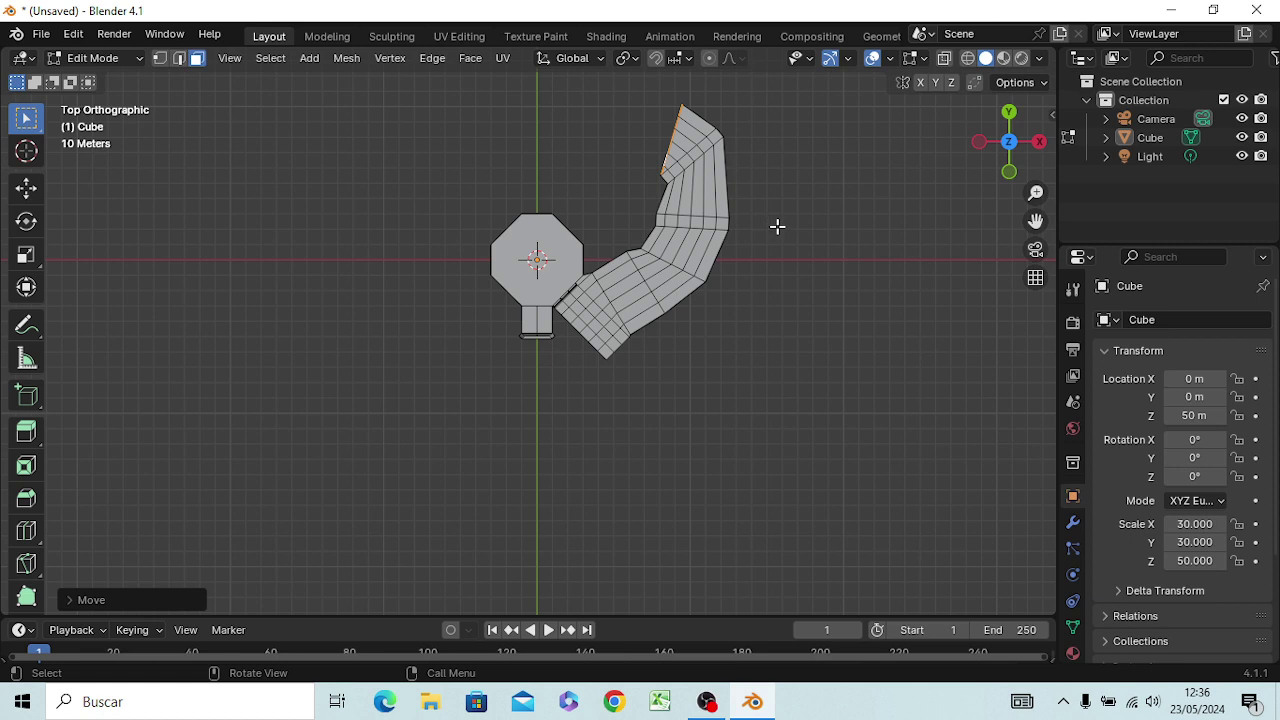
Step: Add two more sections turning the end leftward, then move it about 9.8 m along -Y
{"action": "key", "text": "g"}
{"action": "key", "text": "z"}
{"action": "key", "text": "z"}
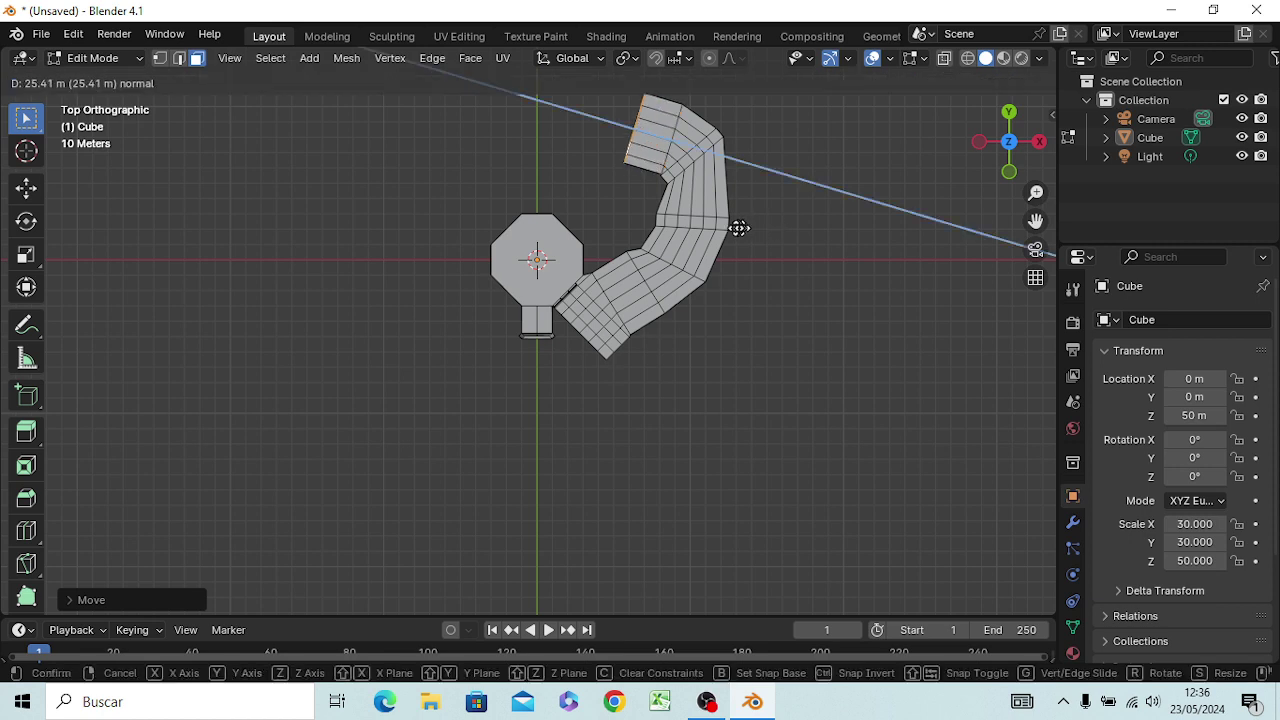
{"action": "left_click", "coordinate": [735, 228]}
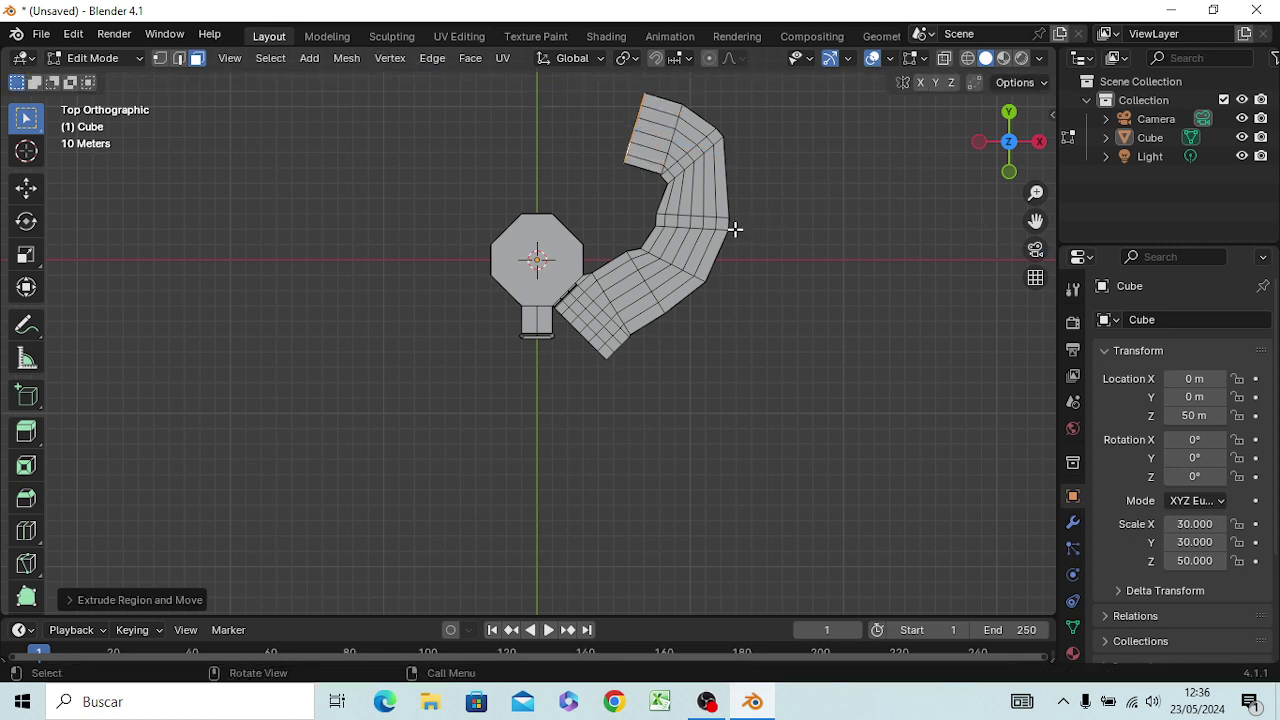
{"action": "key", "text": "r"}
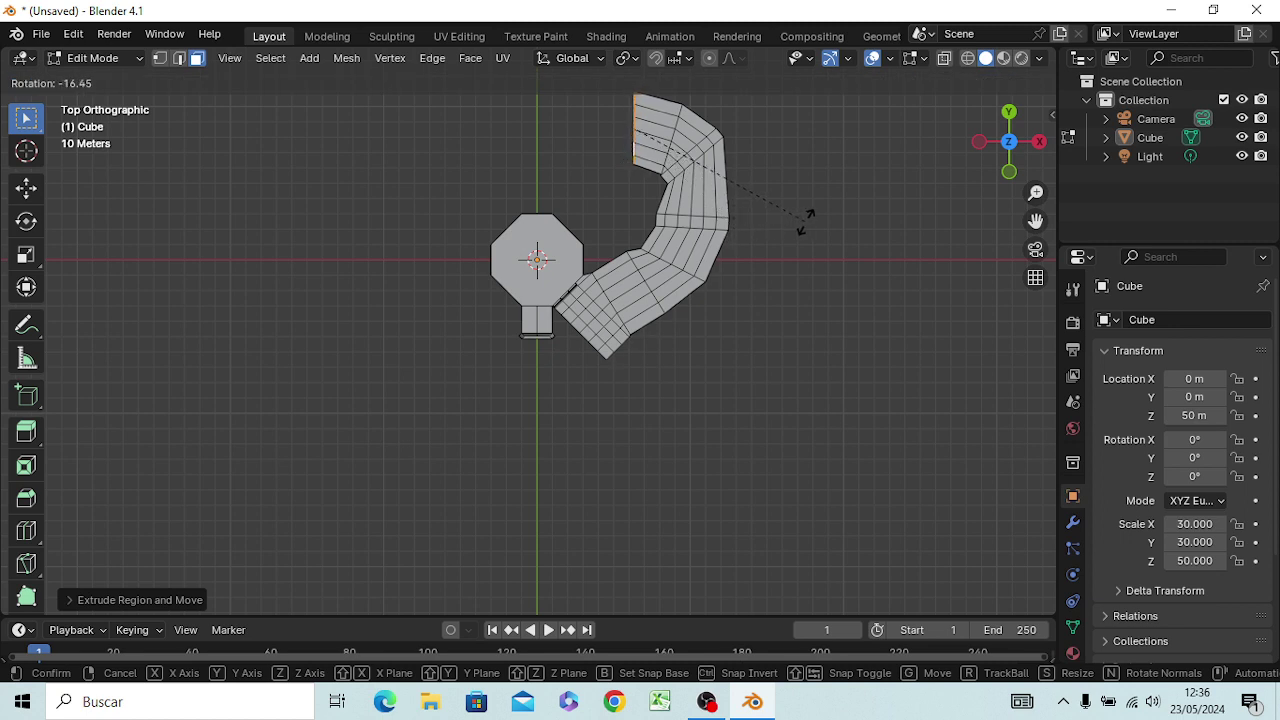
{"action": "left_click", "coordinate": [799, 222]}
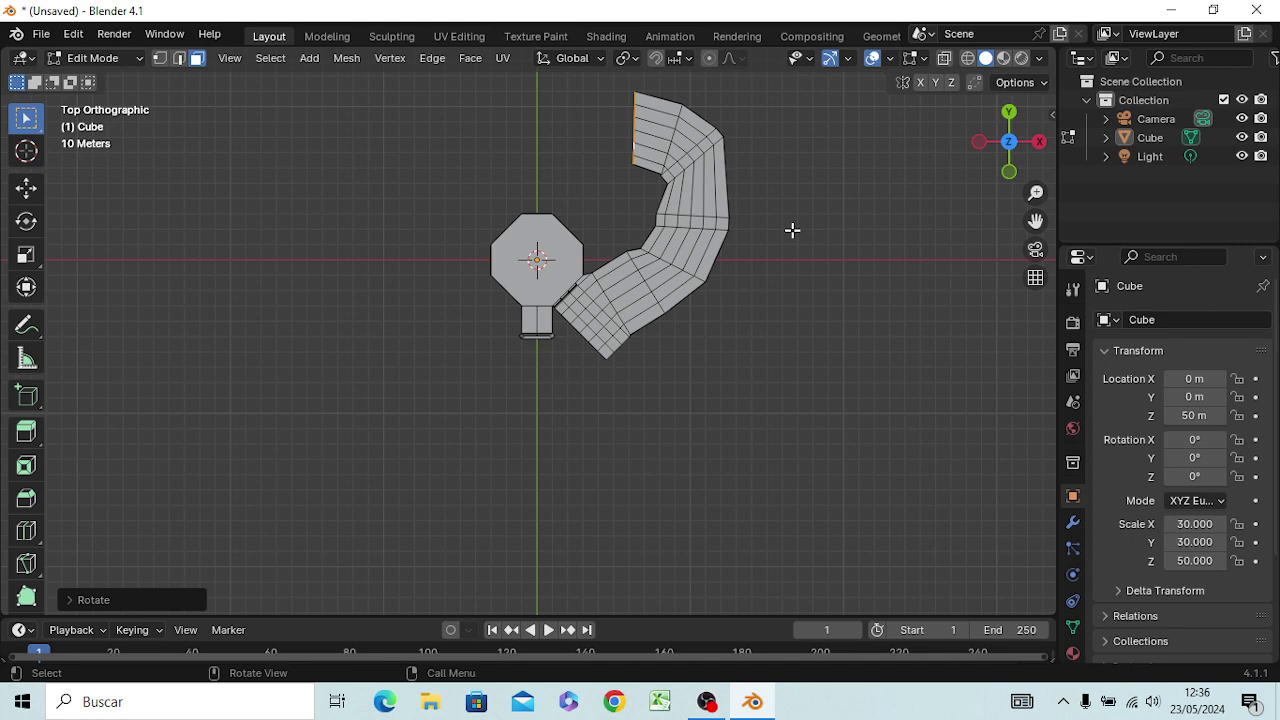
{"action": "key", "text": "e"}
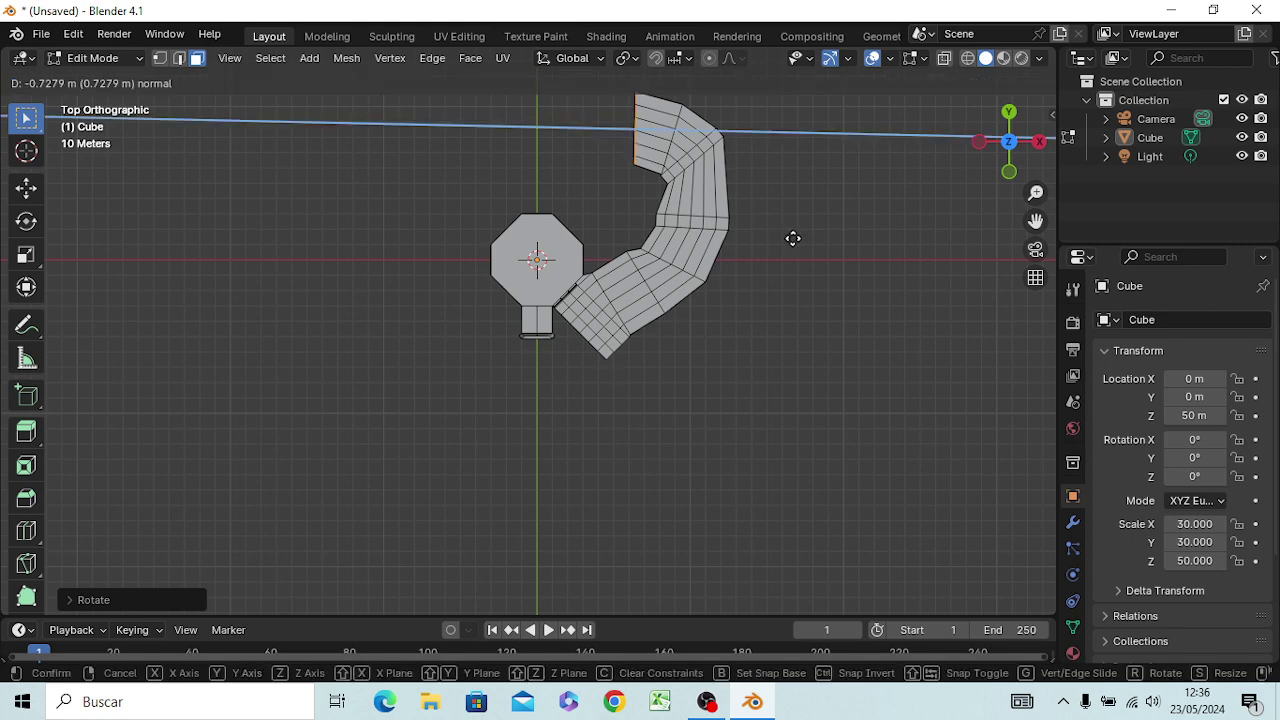
{"action": "left_click", "coordinate": [793, 239]}
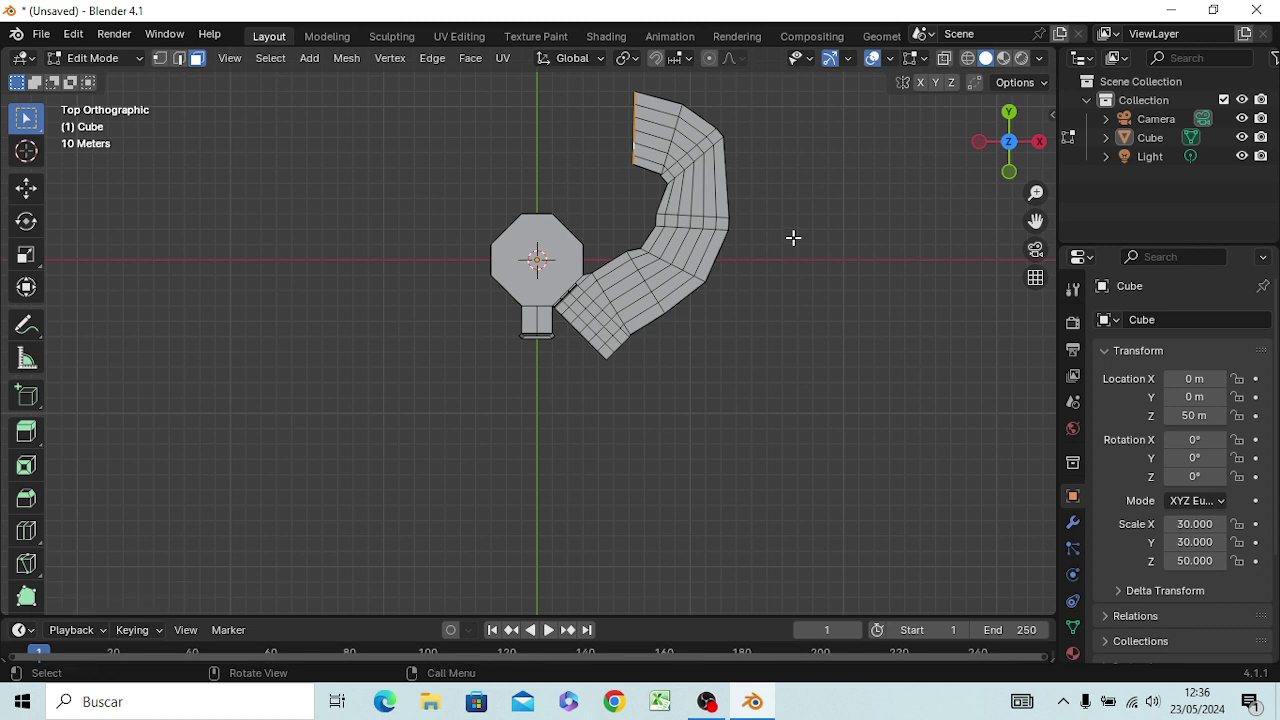
{"action": "key", "text": "g"}
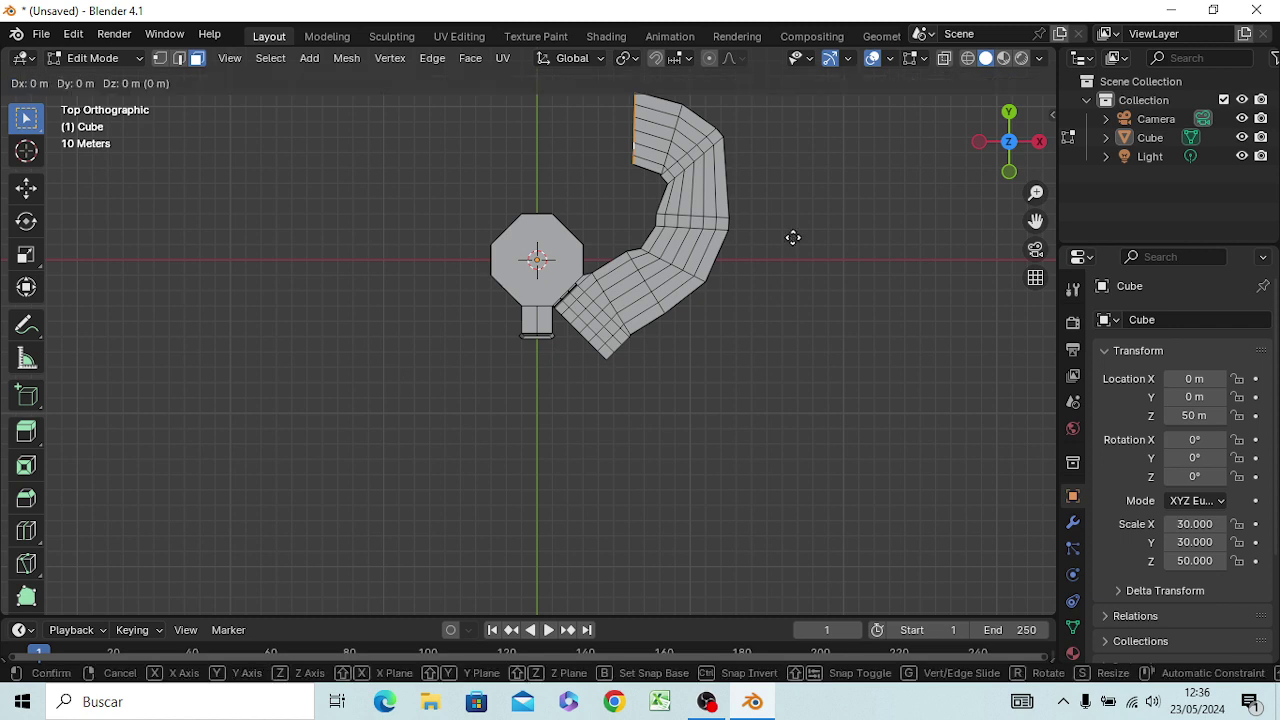
{"action": "key", "text": "y"}
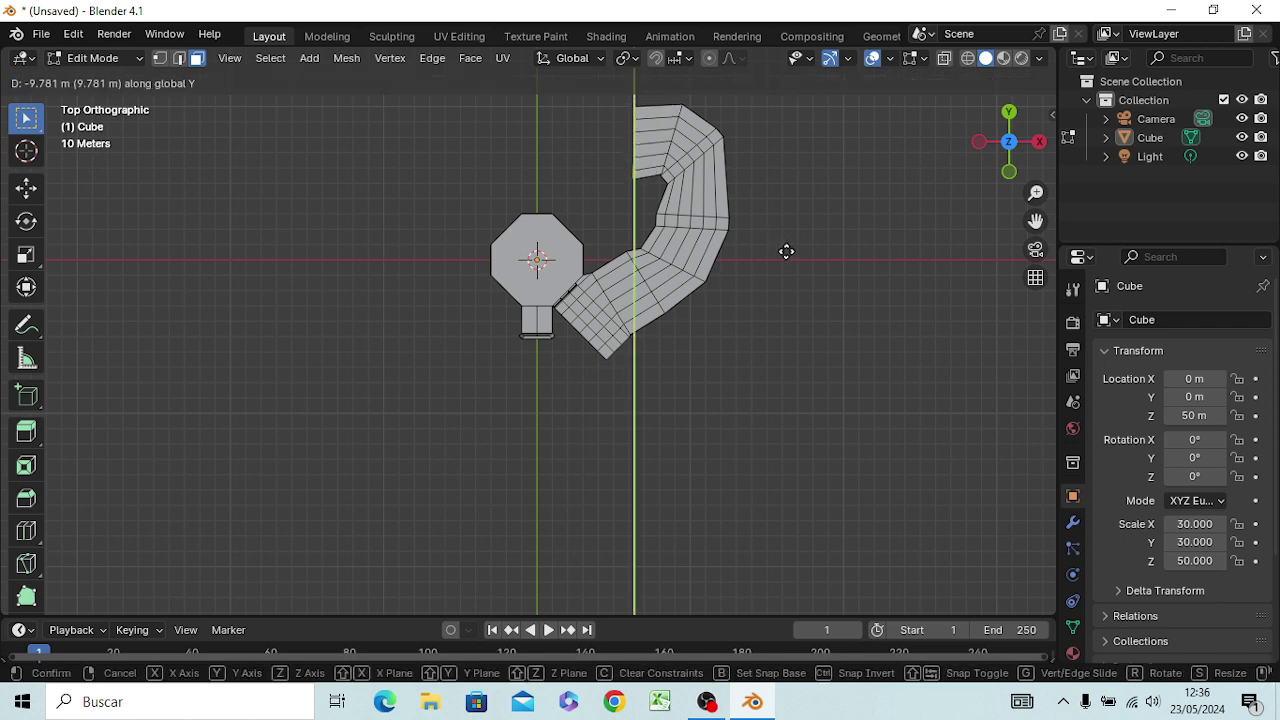
{"action": "left_click", "coordinate": [786, 250]}
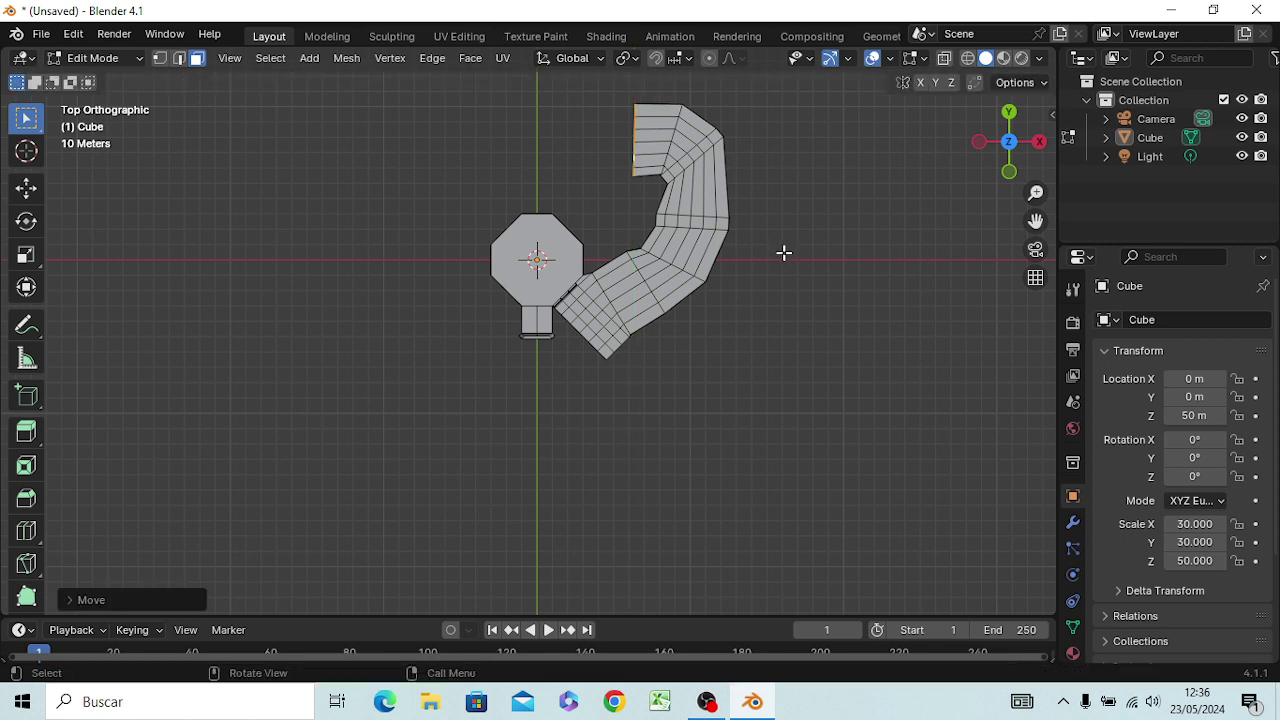
Step: Extrude the wall end leftward in three sections for a long straight run past the tower
{"action": "key", "text": "g"}
{"action": "key", "text": "z"}
{"action": "key", "text": "z"}
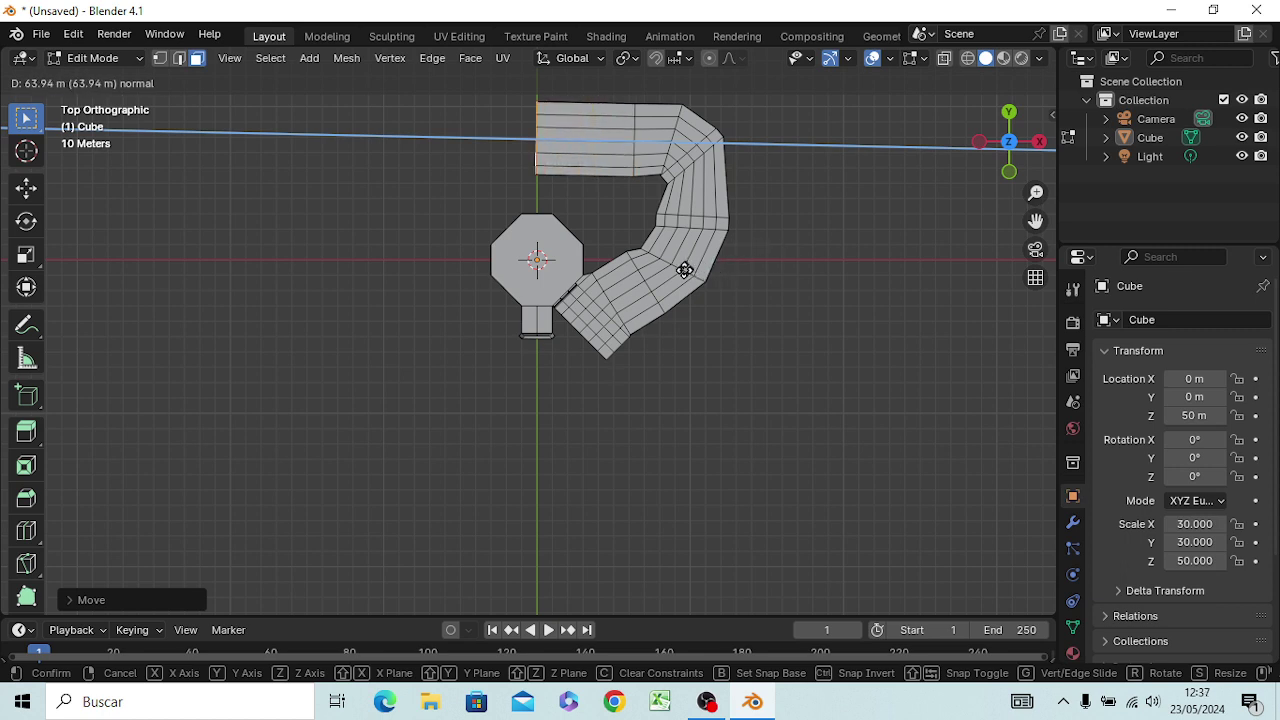
{"action": "left_click", "coordinate": [628, 270]}
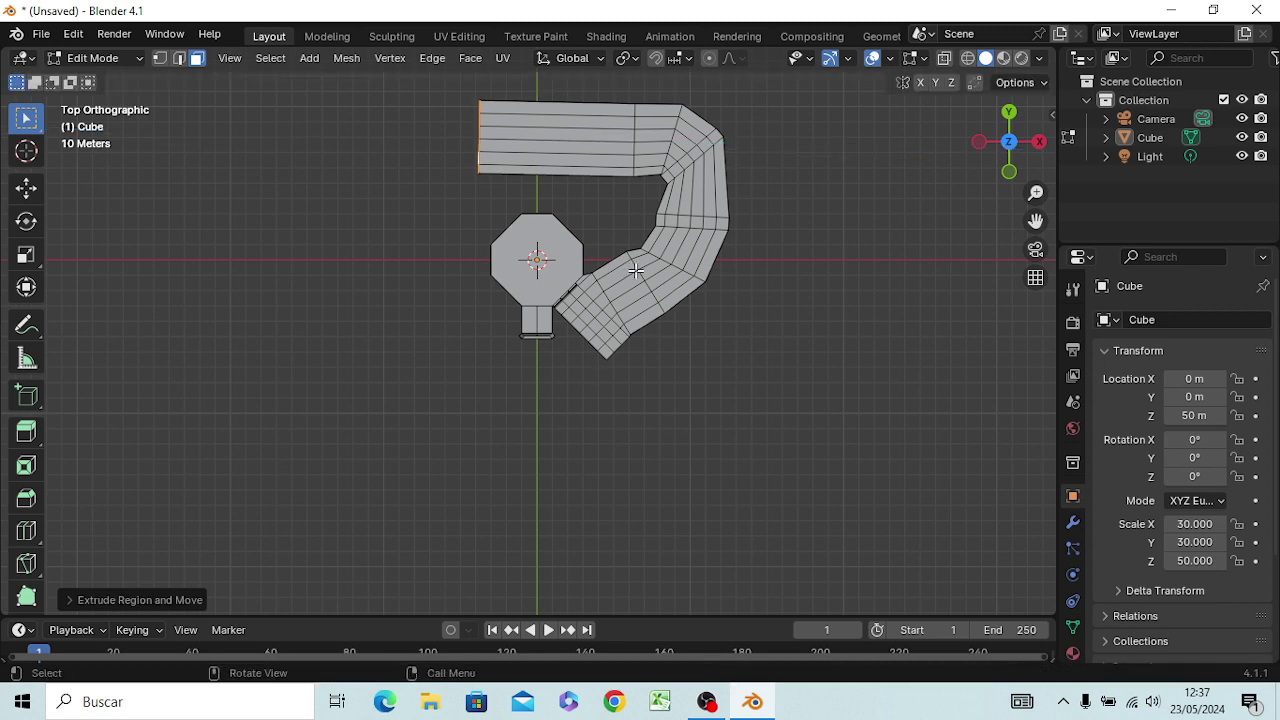
{"action": "key", "text": "e"}
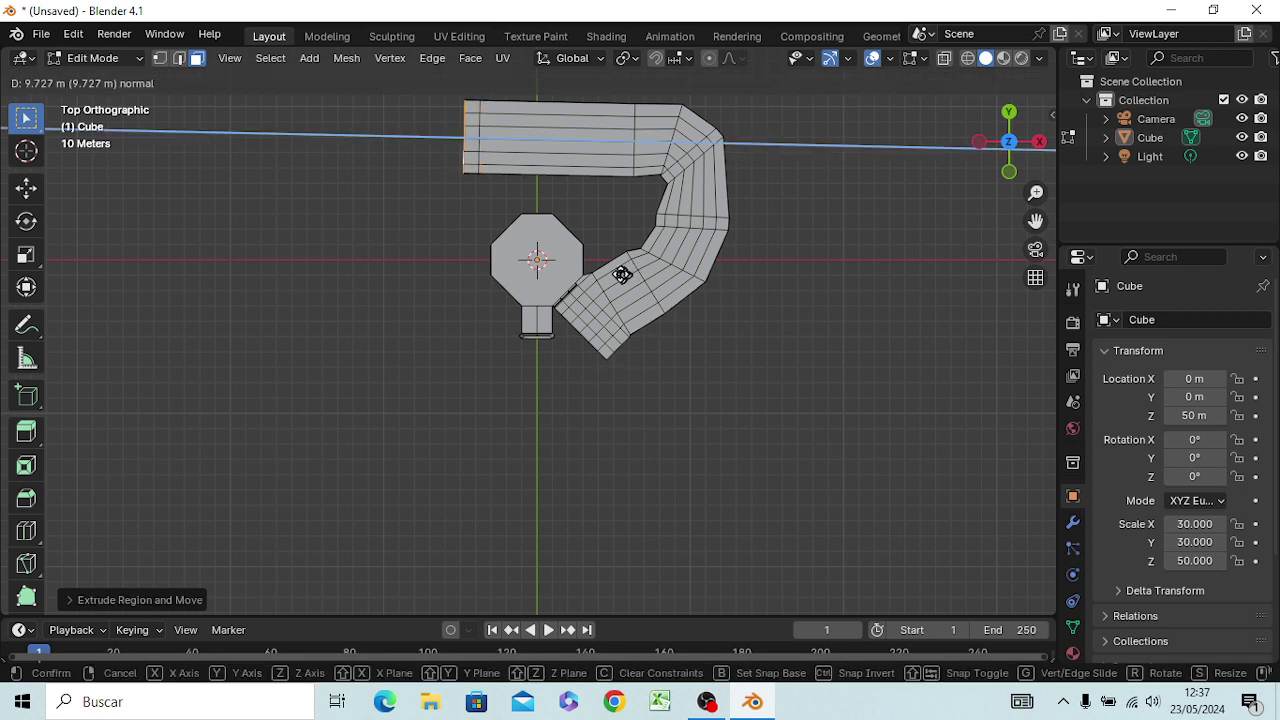
{"action": "left_click", "coordinate": [622, 275]}
{"action": "key", "text": "e"}
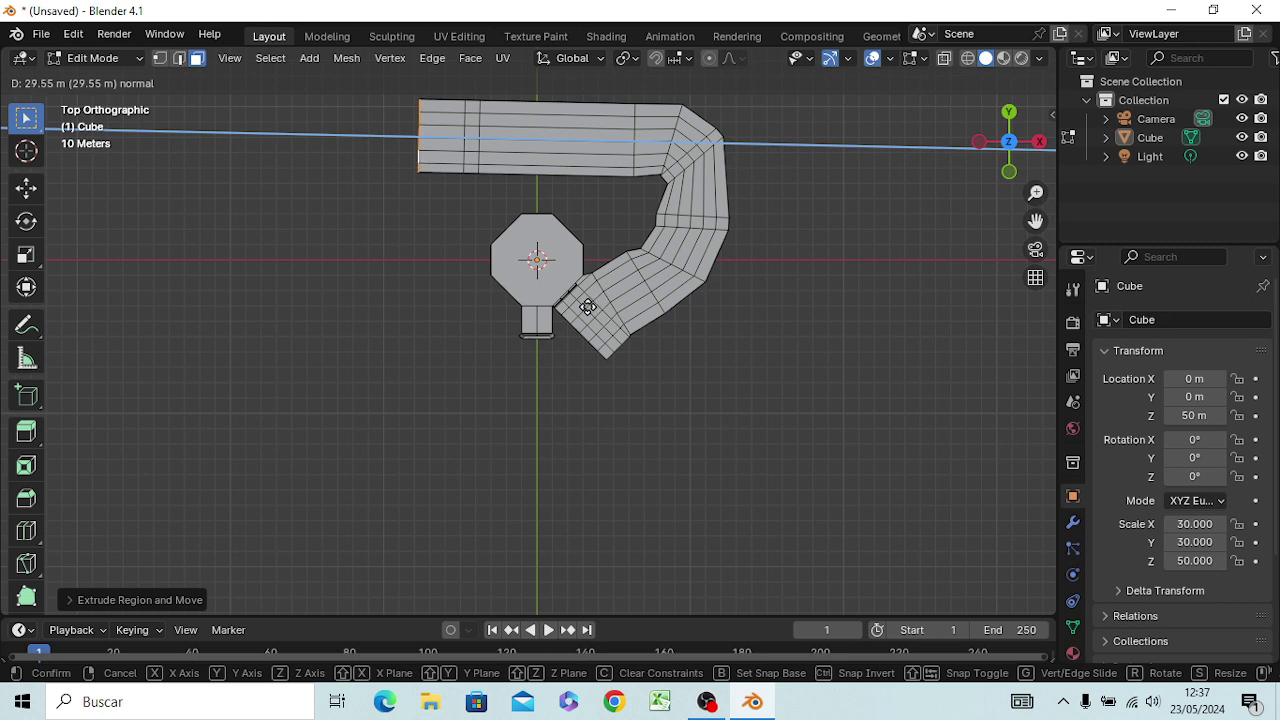
{"action": "left_click", "coordinate": [585, 302]}
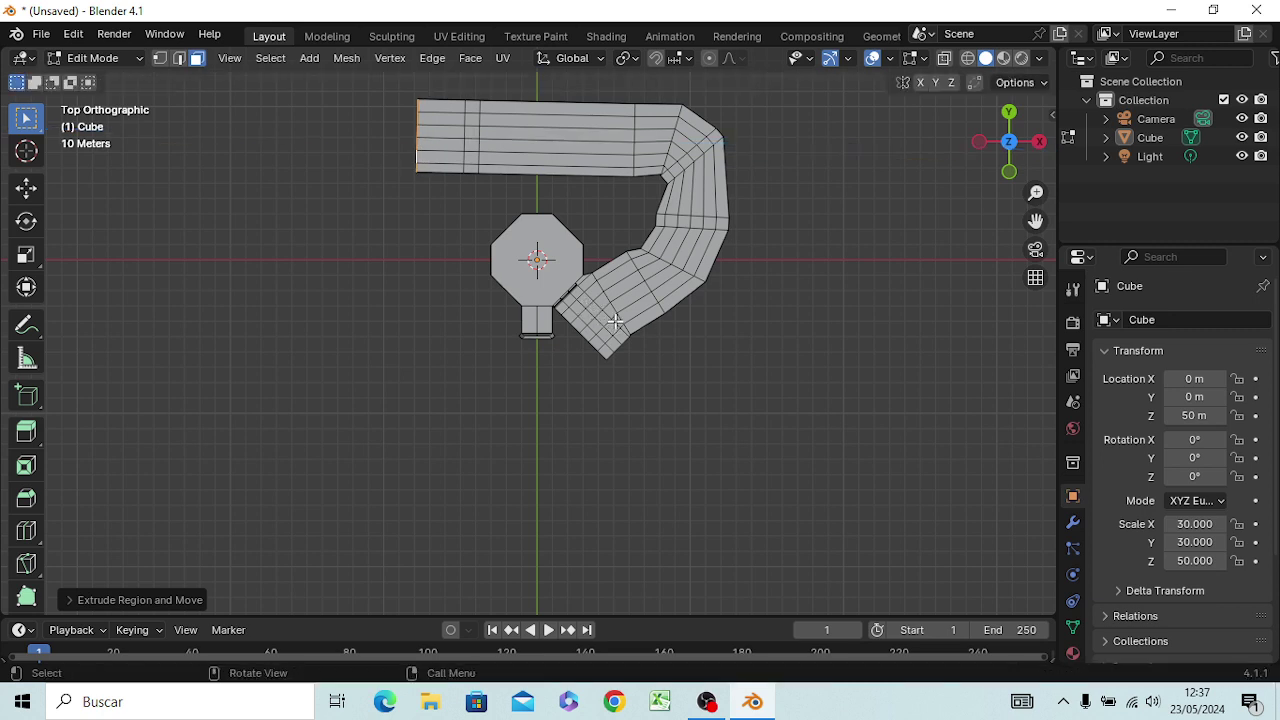
Step: Angle the far end about 28° inward and shift it about 10.39 m along negative Y
{"action": "key", "text": "r"}
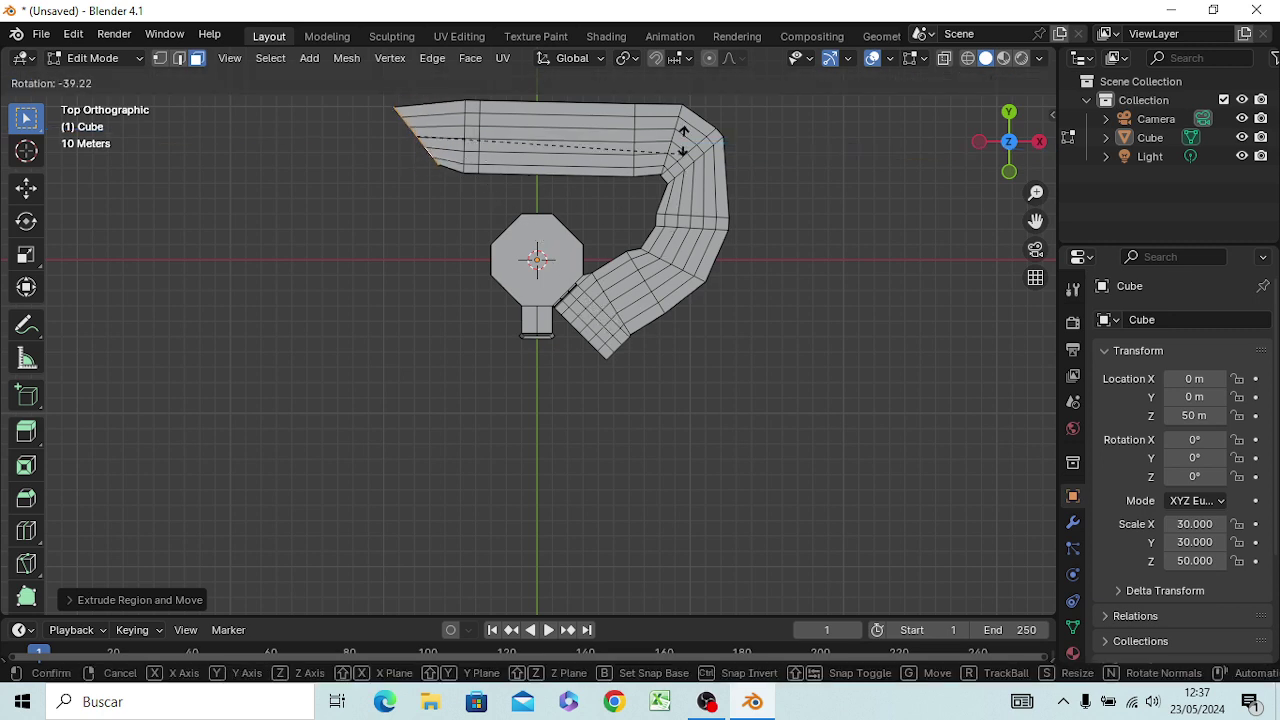
{"action": "left_click", "coordinate": [685, 133]}
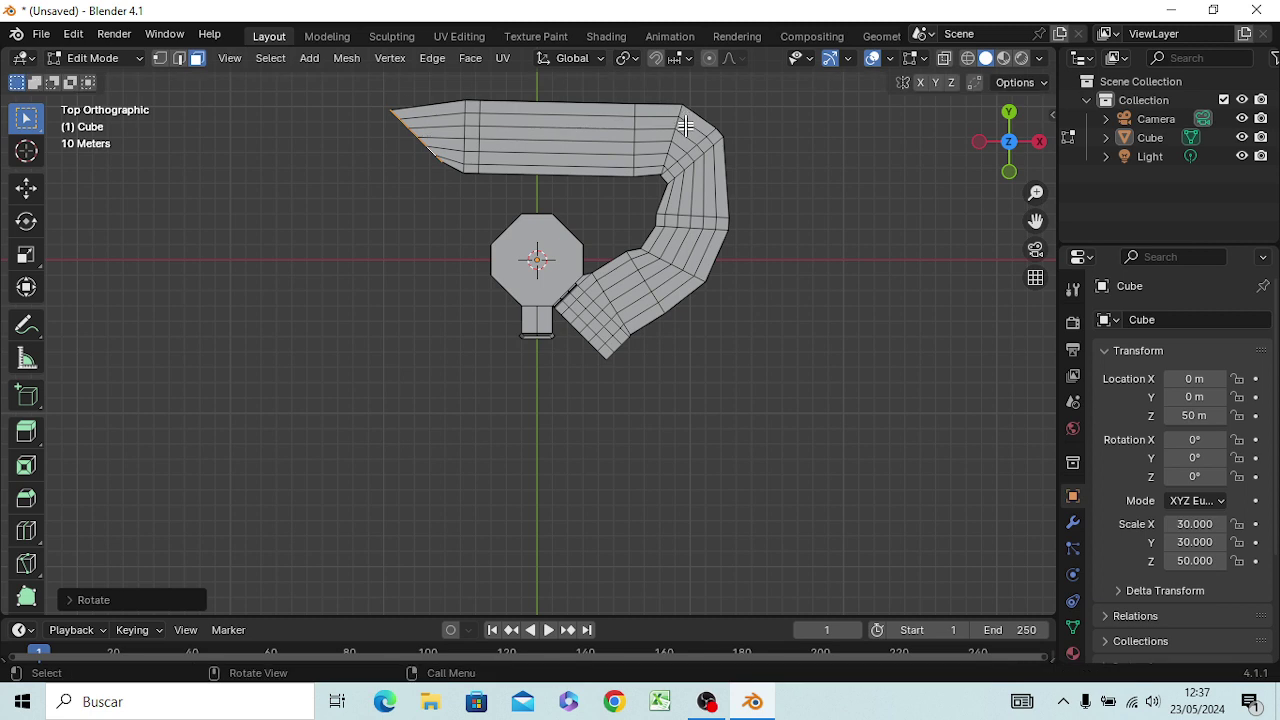
{"action": "key", "text": "e"}
{"action": "left_click", "coordinate": [625, 196]}
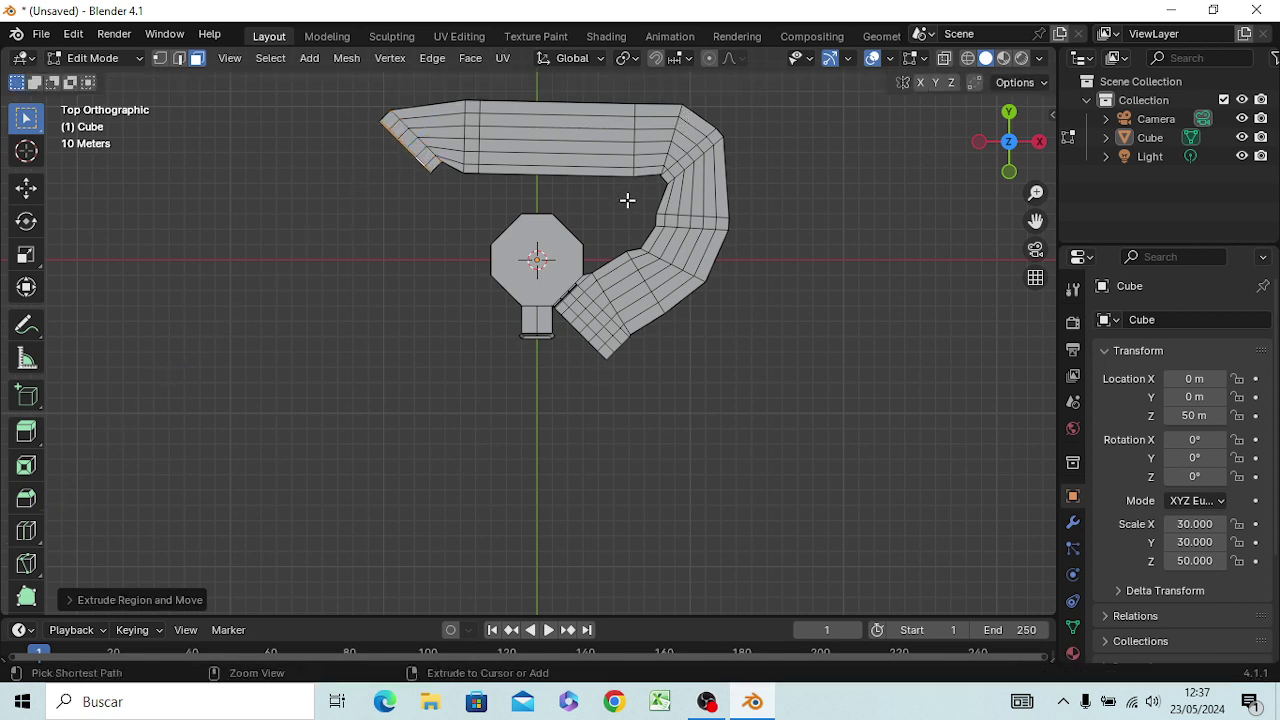
{"action": "key", "text": "ctrl+z"}
{"action": "key", "text": "ctrl+z"}
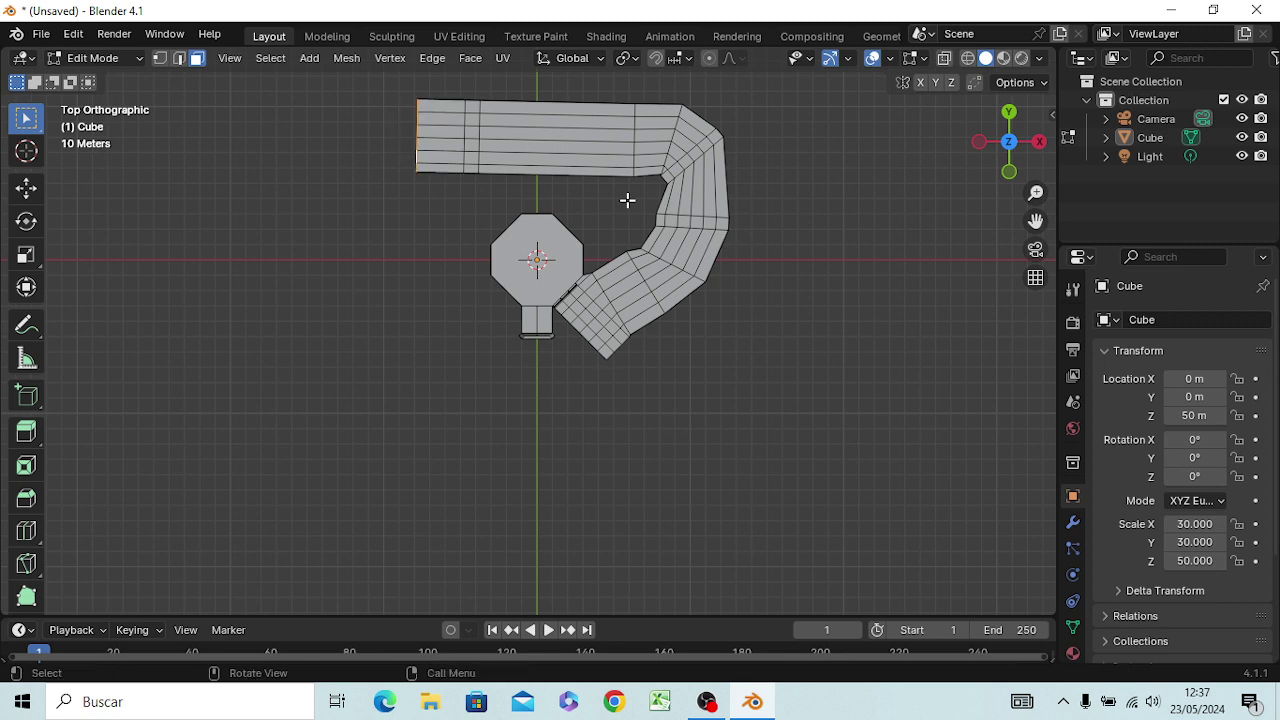
{"action": "key", "text": "r"}
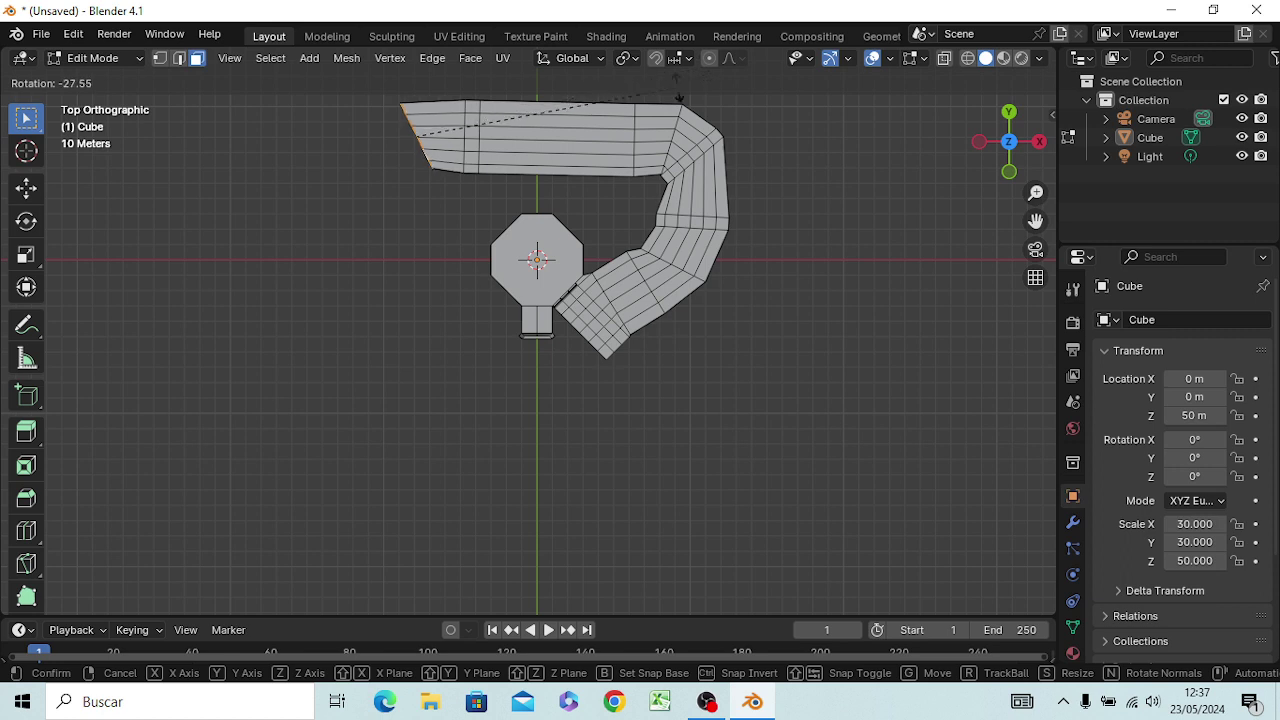
{"action": "left_click", "coordinate": [678, 96]}
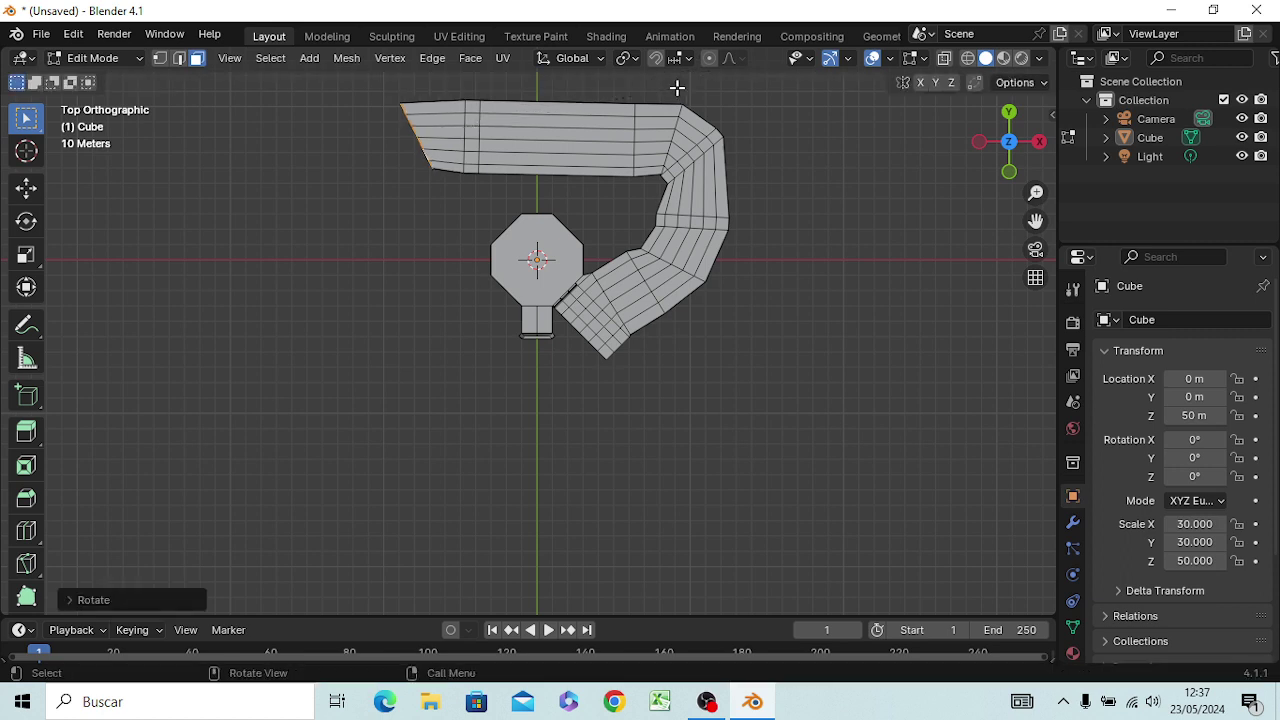
{"action": "key", "text": "g"}
{"action": "key", "text": "y"}
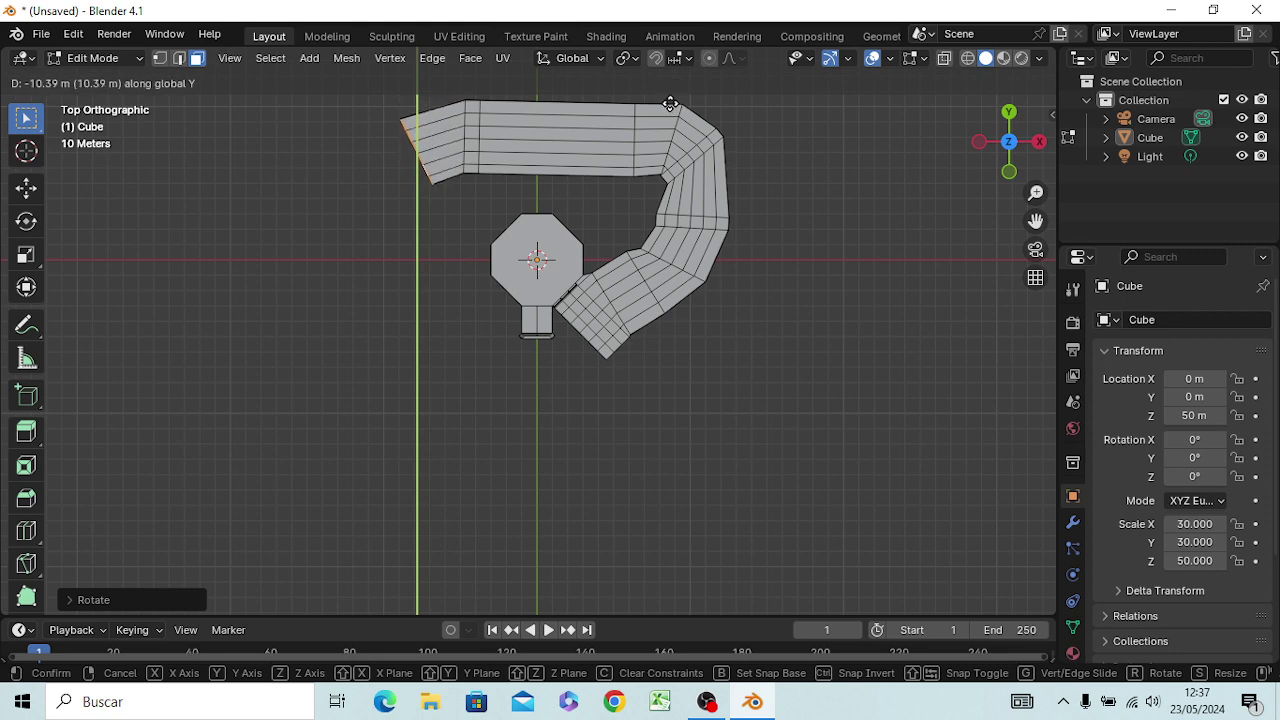
{"action": "left_click", "coordinate": [670, 103]}
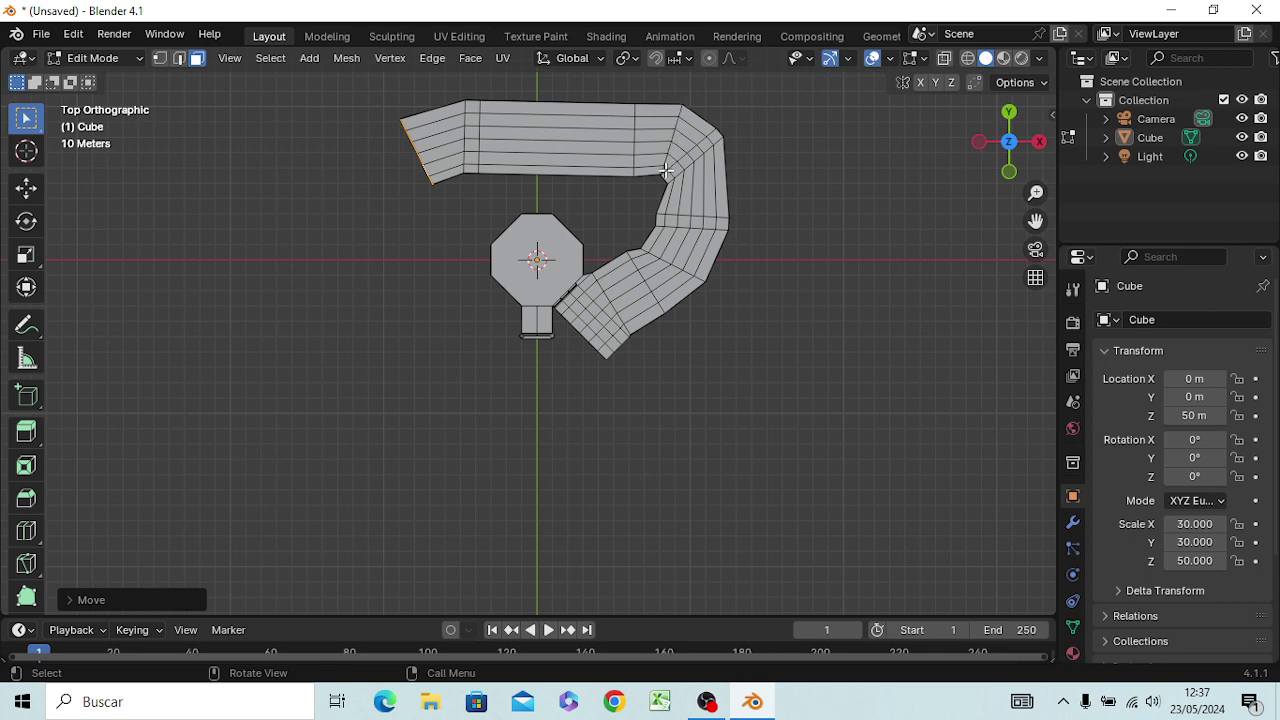
Step: Extrude two more sections from the wall end and shrink the end faces slightly
{"action": "middle_click_drag", "start_coordinate": [666, 172], "coordinate": [717, 120]}
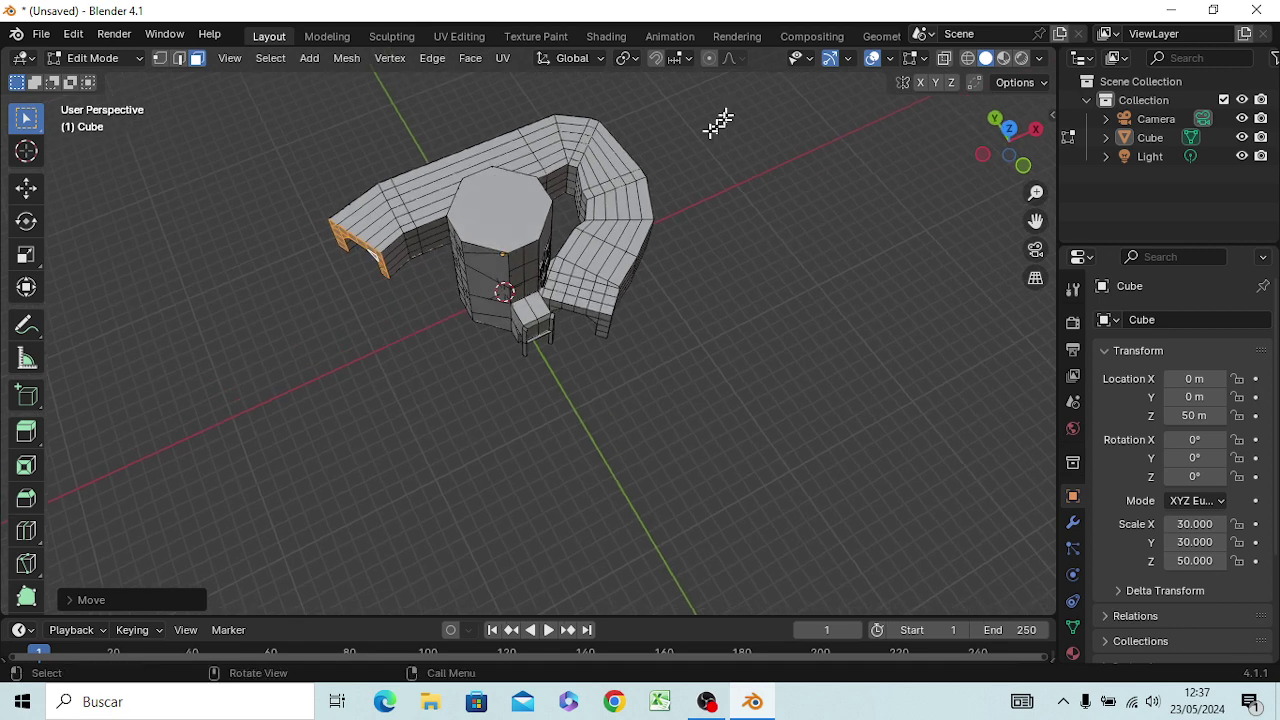
{"action": "key", "text": "g"}
{"action": "key", "text": "z"}
{"action": "key", "text": "z"}
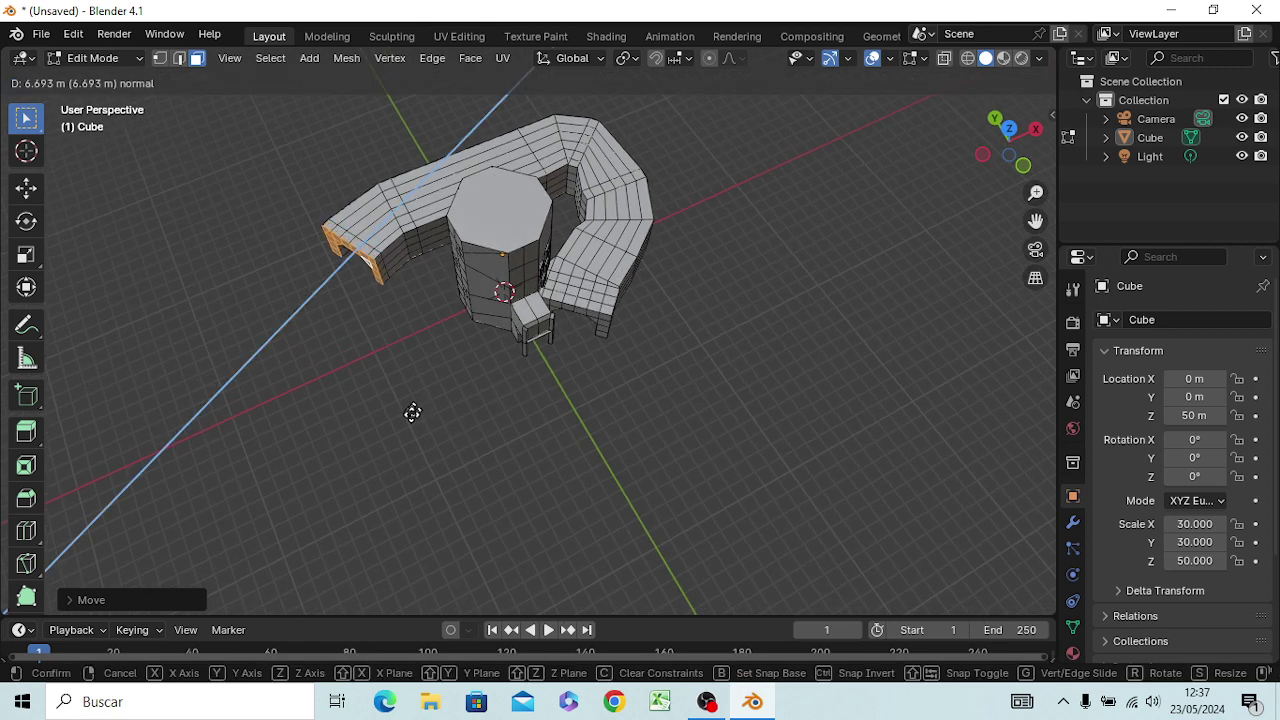
{"action": "left_click", "coordinate": [412, 413]}
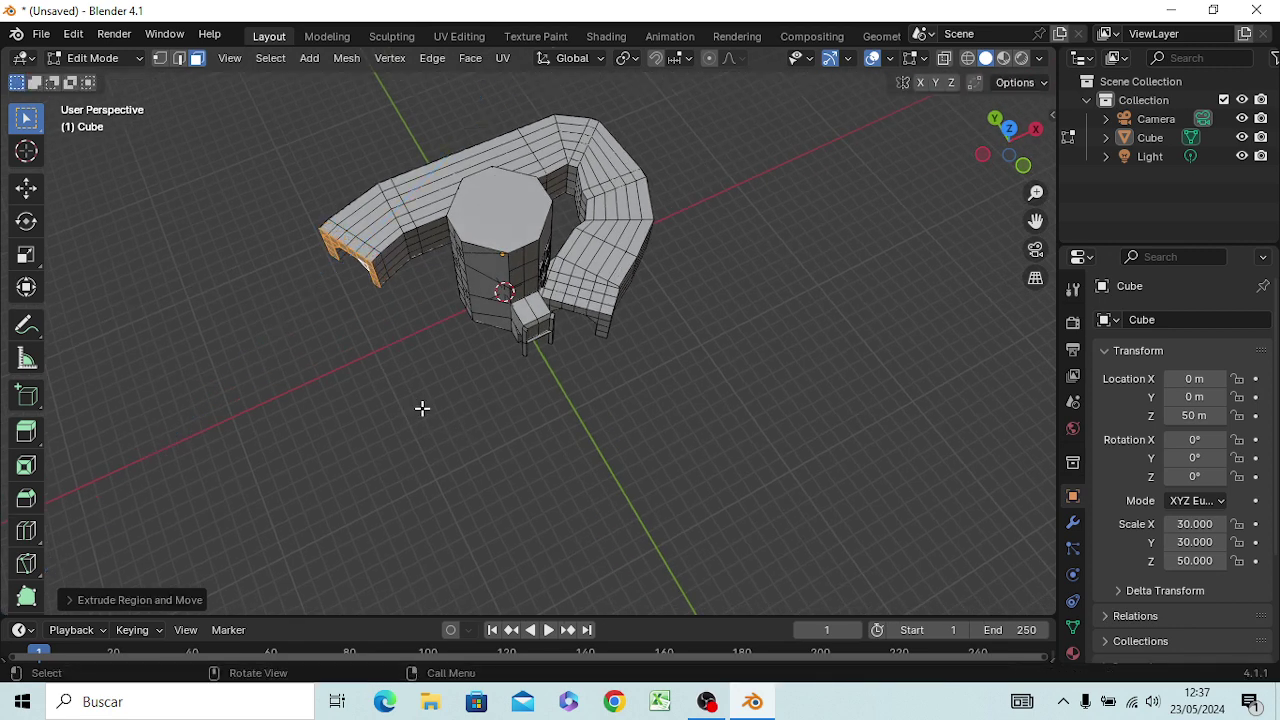
{"action": "key", "text": "e"}
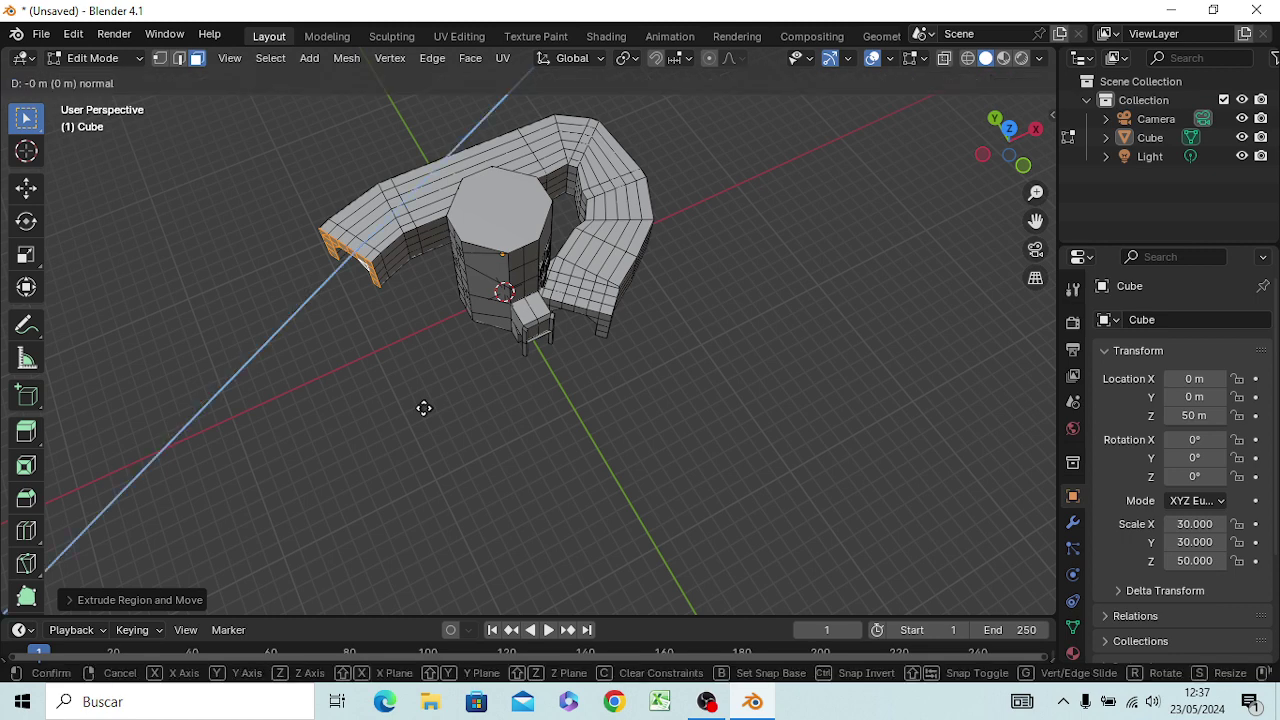
{"action": "left_click", "coordinate": [411, 412]}
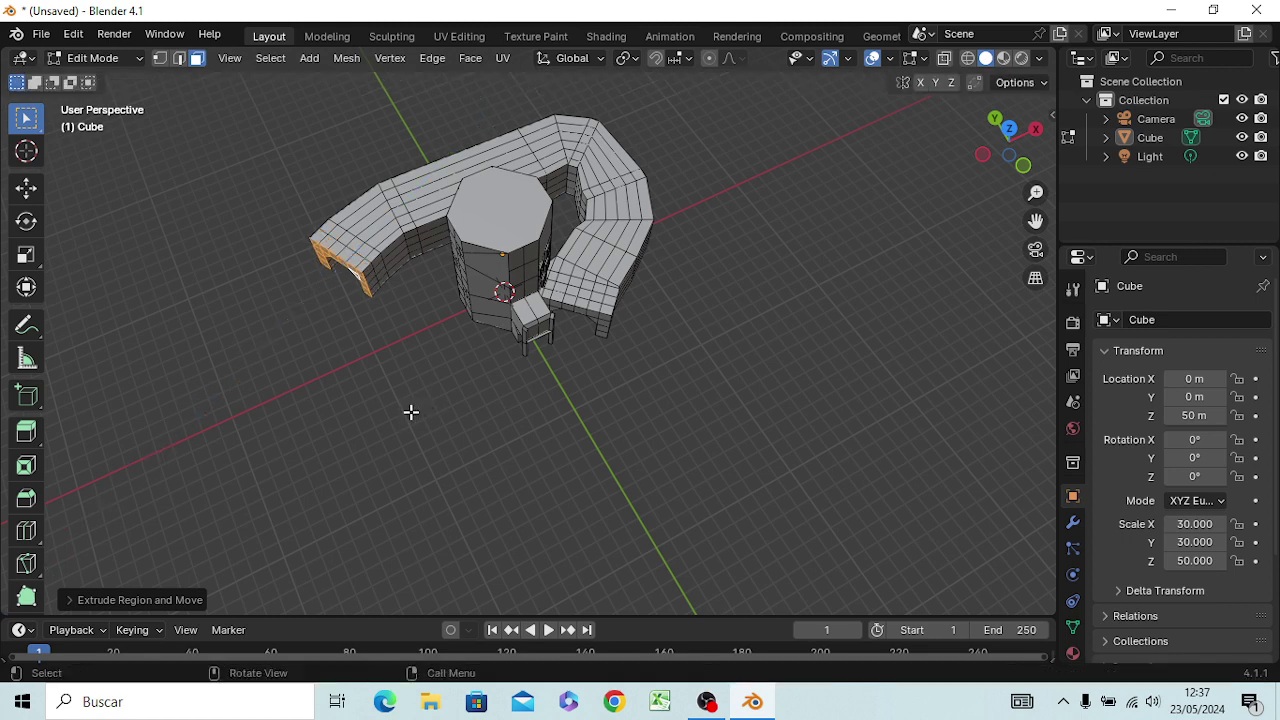
{"action": "key", "text": "s"}
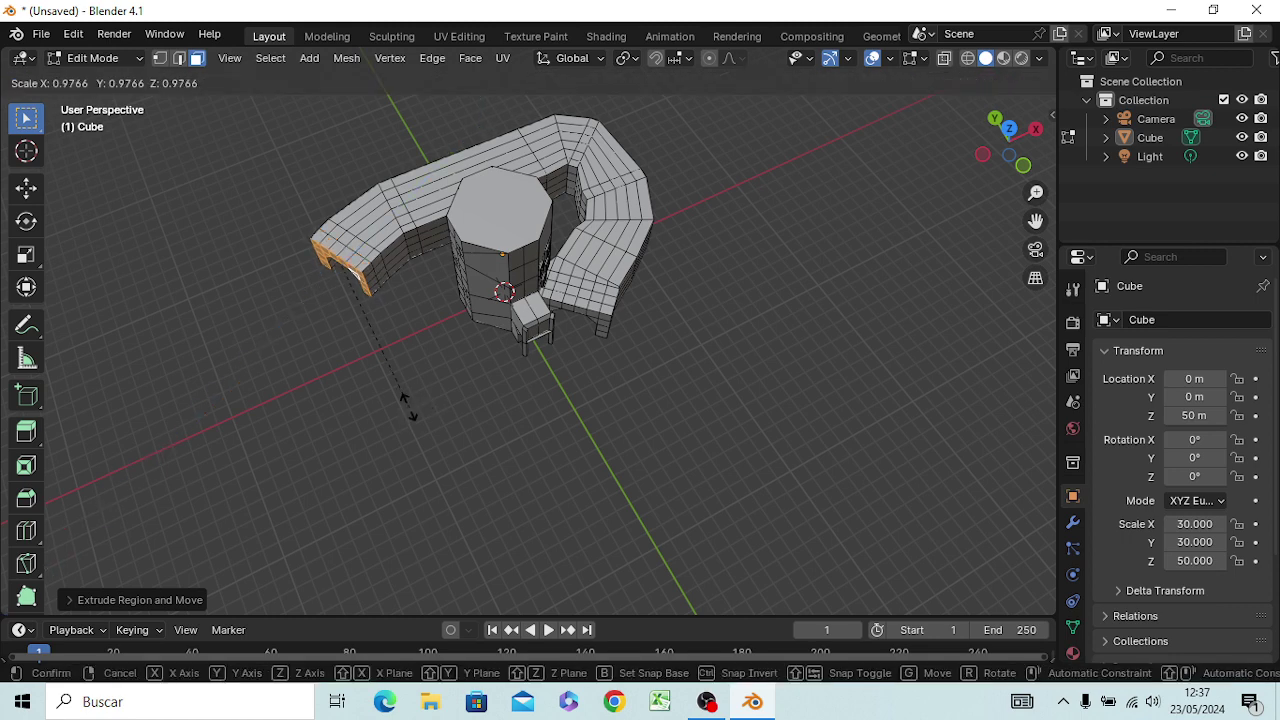
{"action": "left_click", "coordinate": [391, 384]}
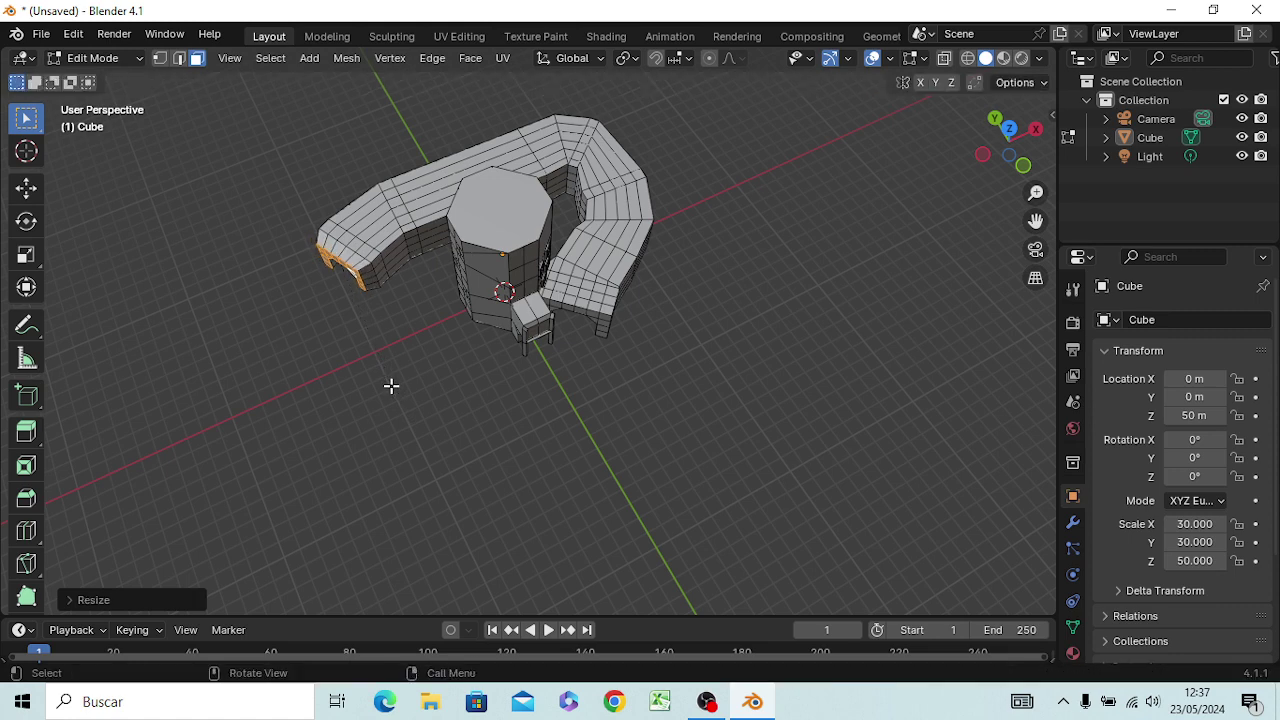
Step: Extrude three more short sections, scale the end to about 0.82, and view from the right
{"action": "key", "text": "e"}
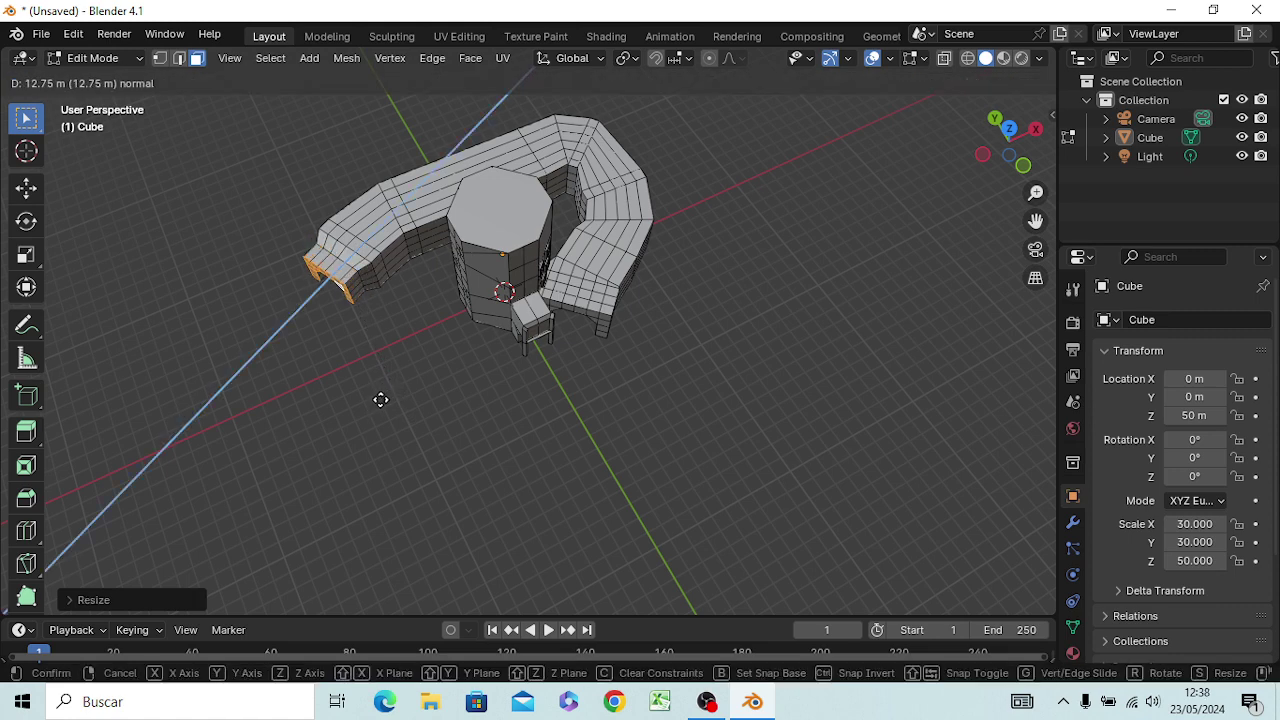
{"action": "left_click", "coordinate": [382, 398]}
{"action": "key", "text": "e"}
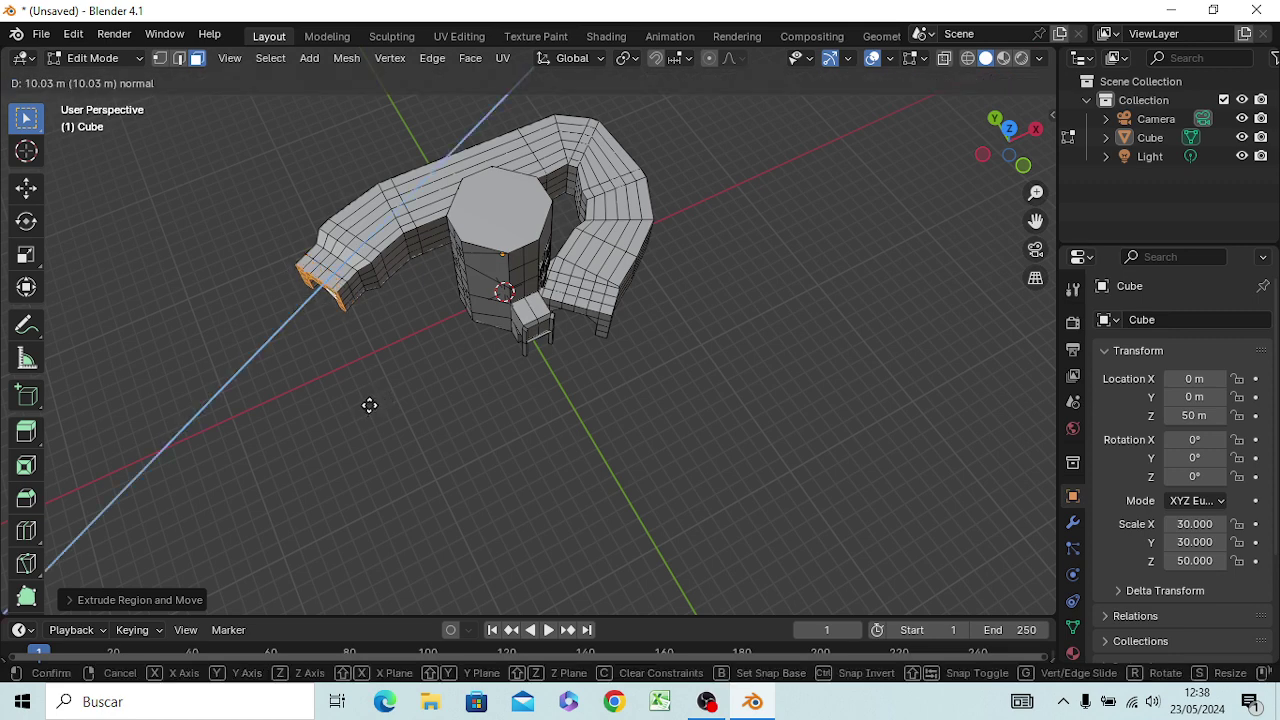
{"action": "left_click", "coordinate": [369, 405]}
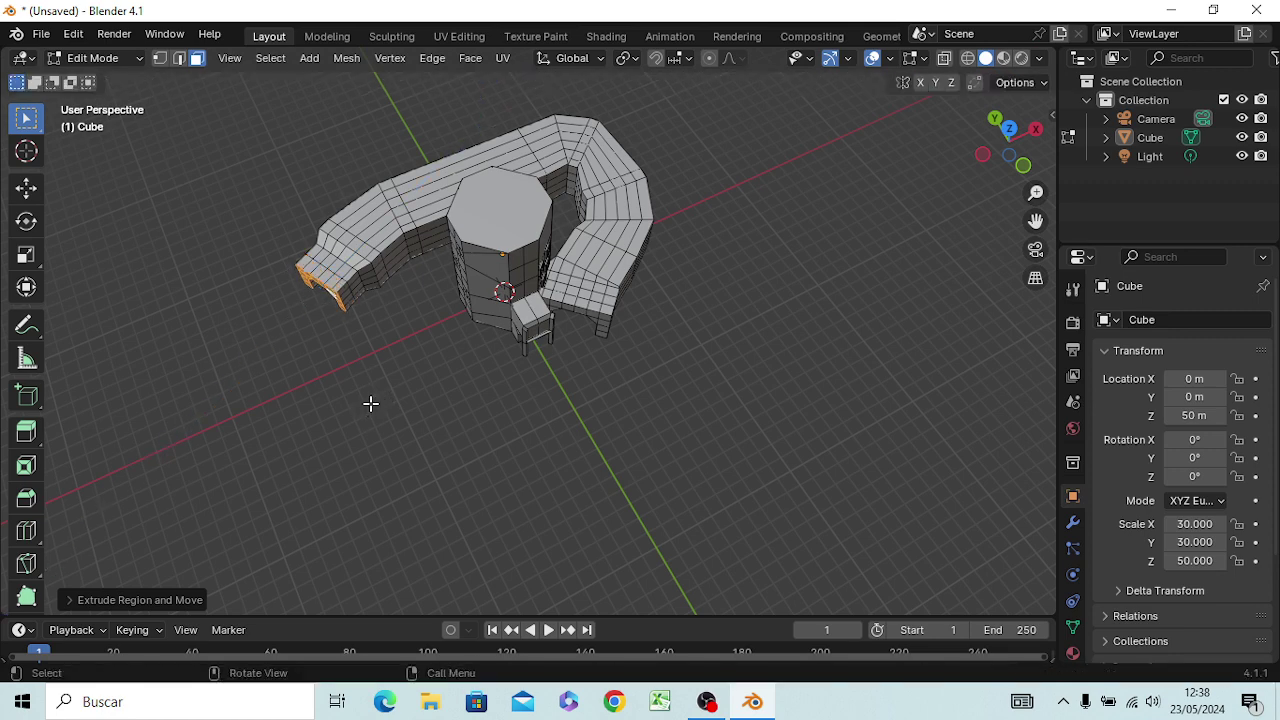
{"action": "key", "text": "e"}
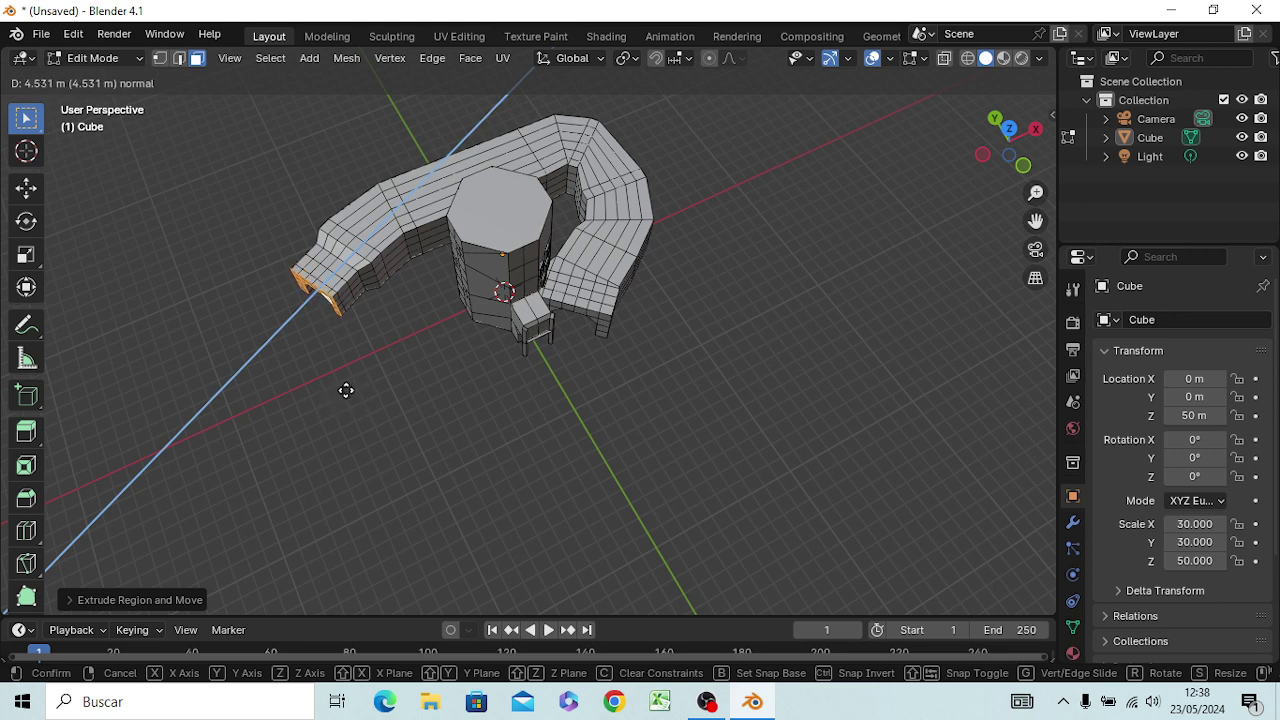
{"action": "left_click", "coordinate": [339, 392]}
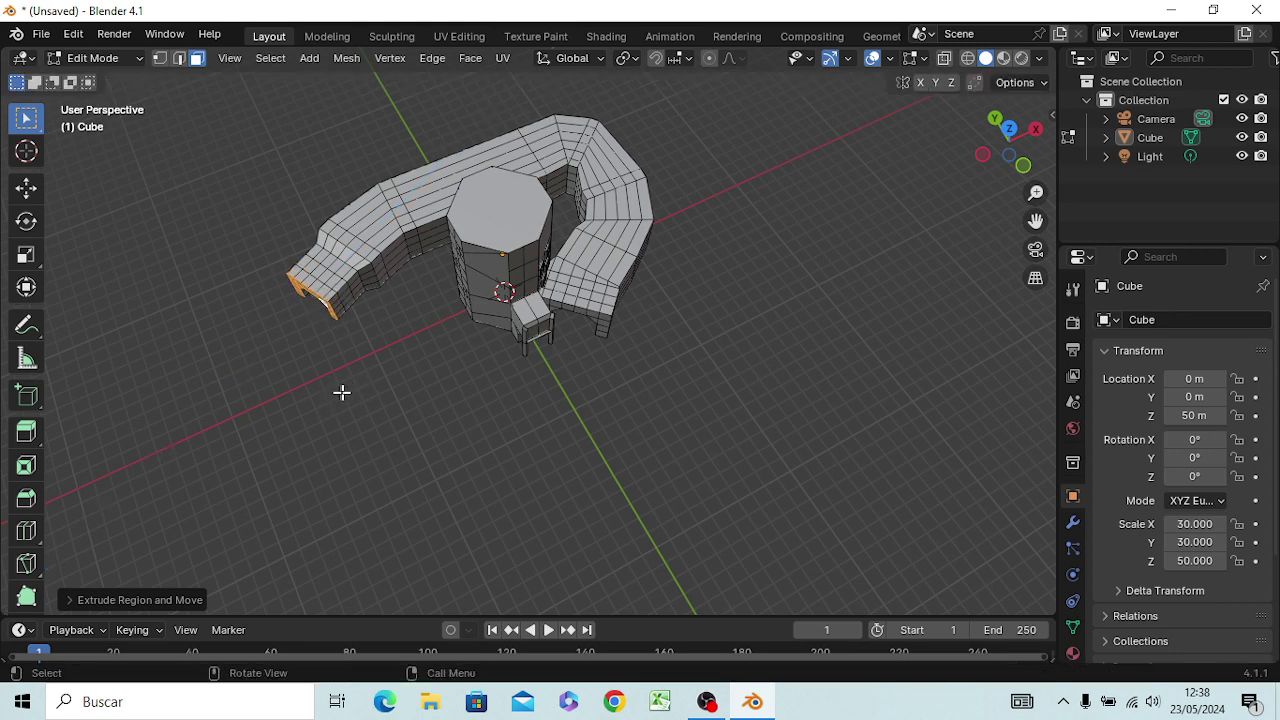
{"action": "key", "text": "s"}
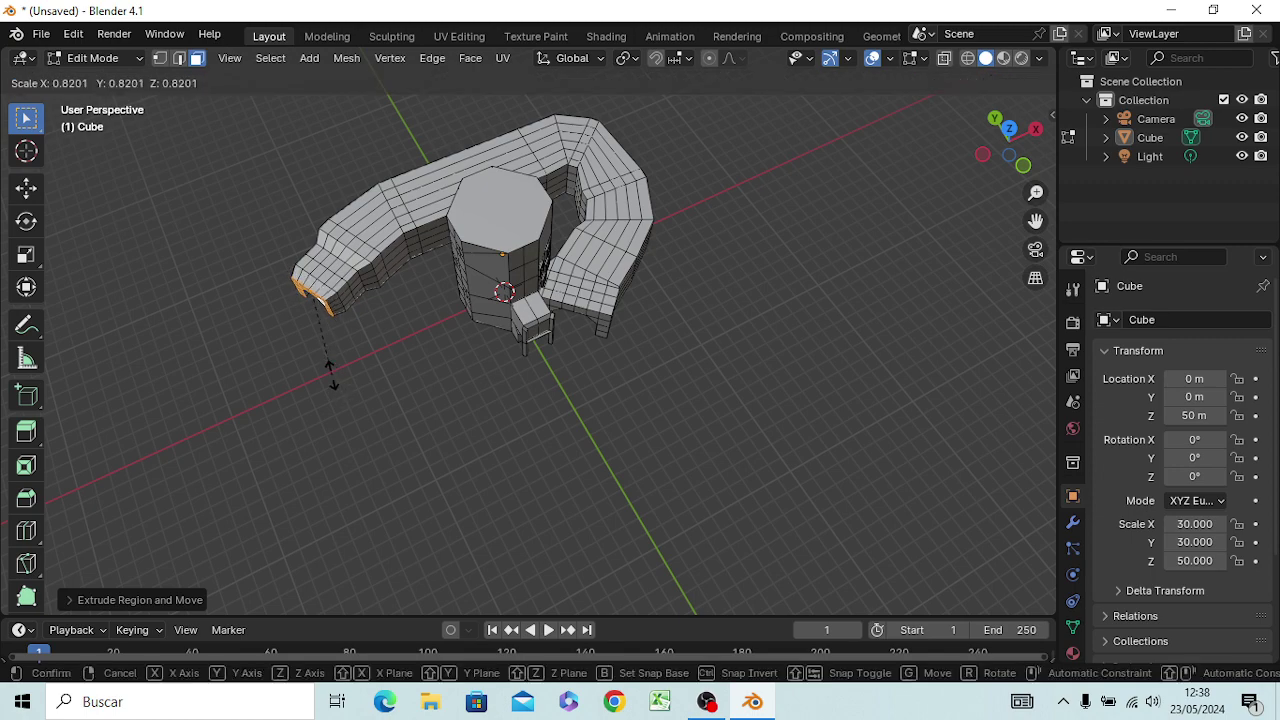
{"action": "left_click", "coordinate": [332, 375]}
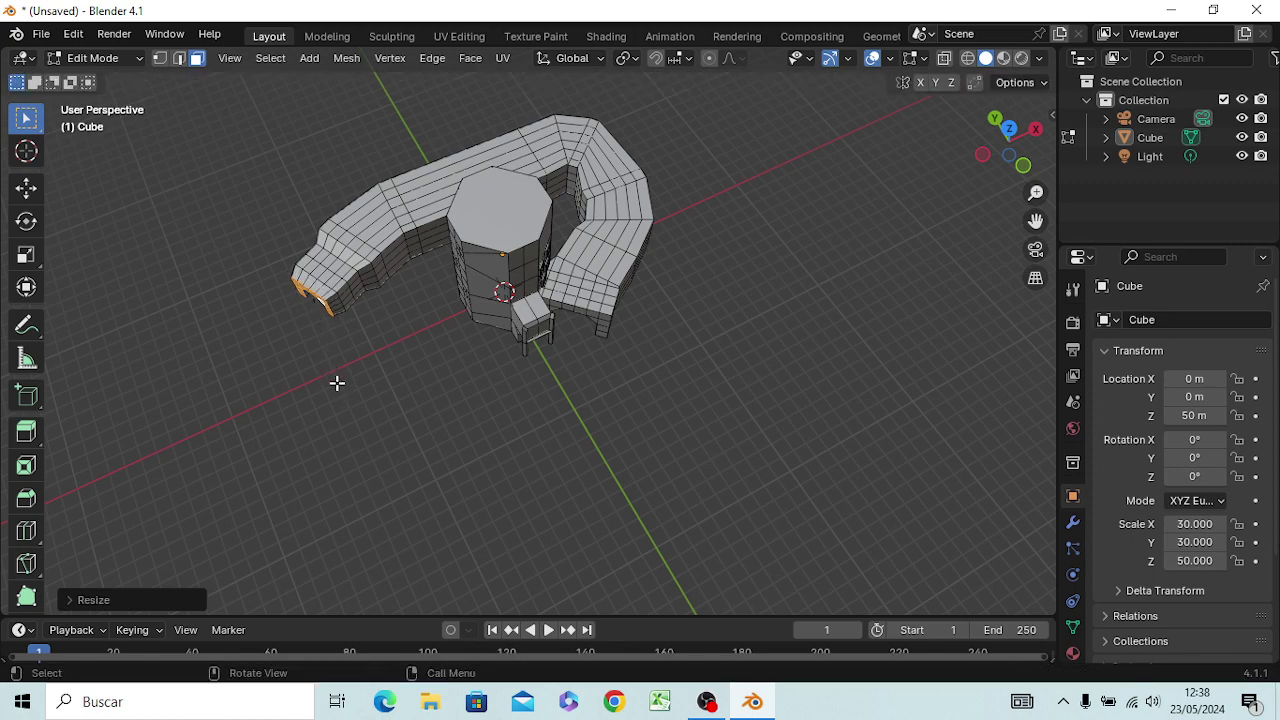
{"action": "key", "text": "KP_3"}
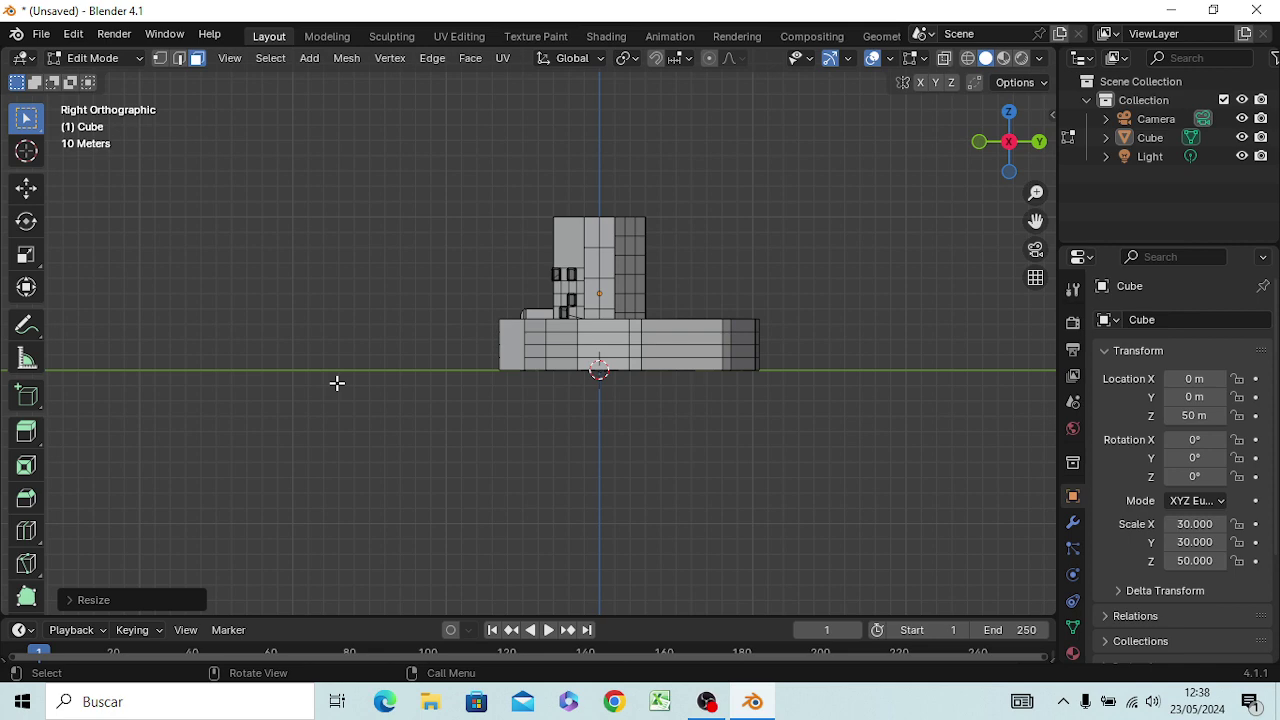
Step: From a low view, extrude the tapered wall end about 10.07 m along its normal
{"action": "mouse_move", "coordinate": [677, 420]}
{"action": "middle_mouse_down"}
{"action": "mouse_move", "coordinate": [309, 429]}
{"action": "mouse_move", "coordinate": [381, 415]}
{"action": "mouse_move", "coordinate": [357, 423]}
{"action": "middle_mouse_up"}
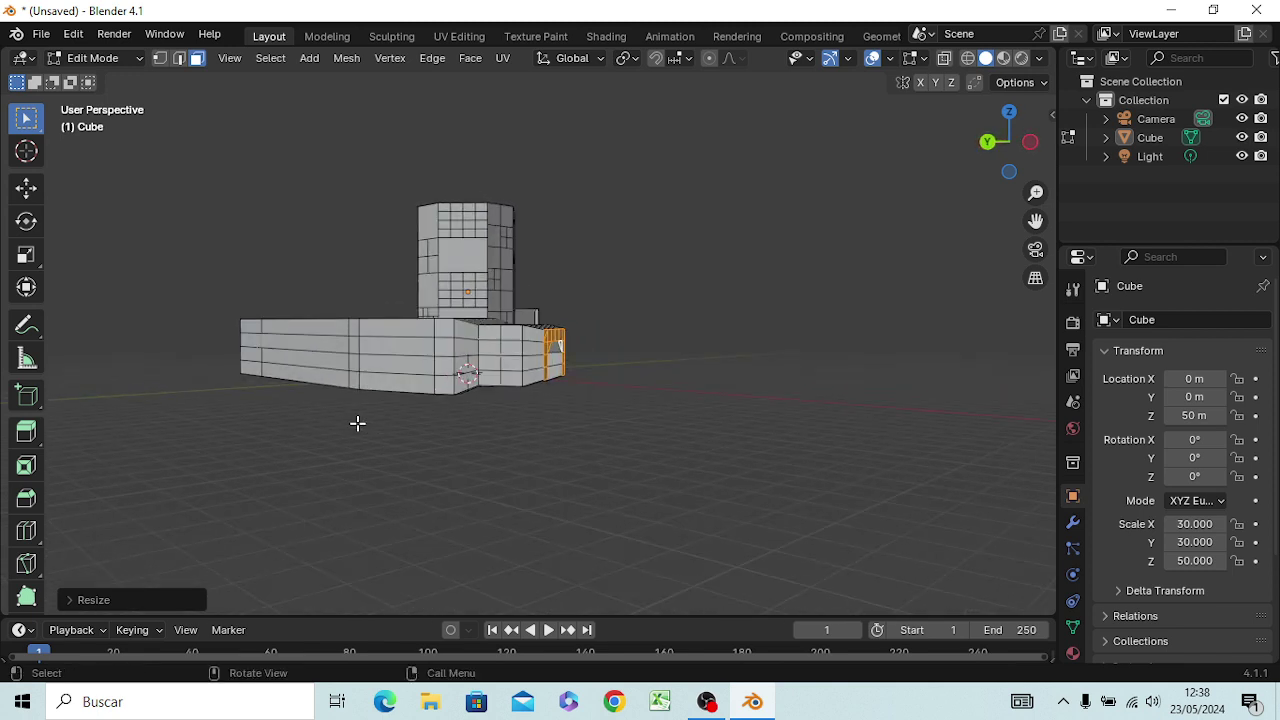
{"action": "key", "text": "e"}
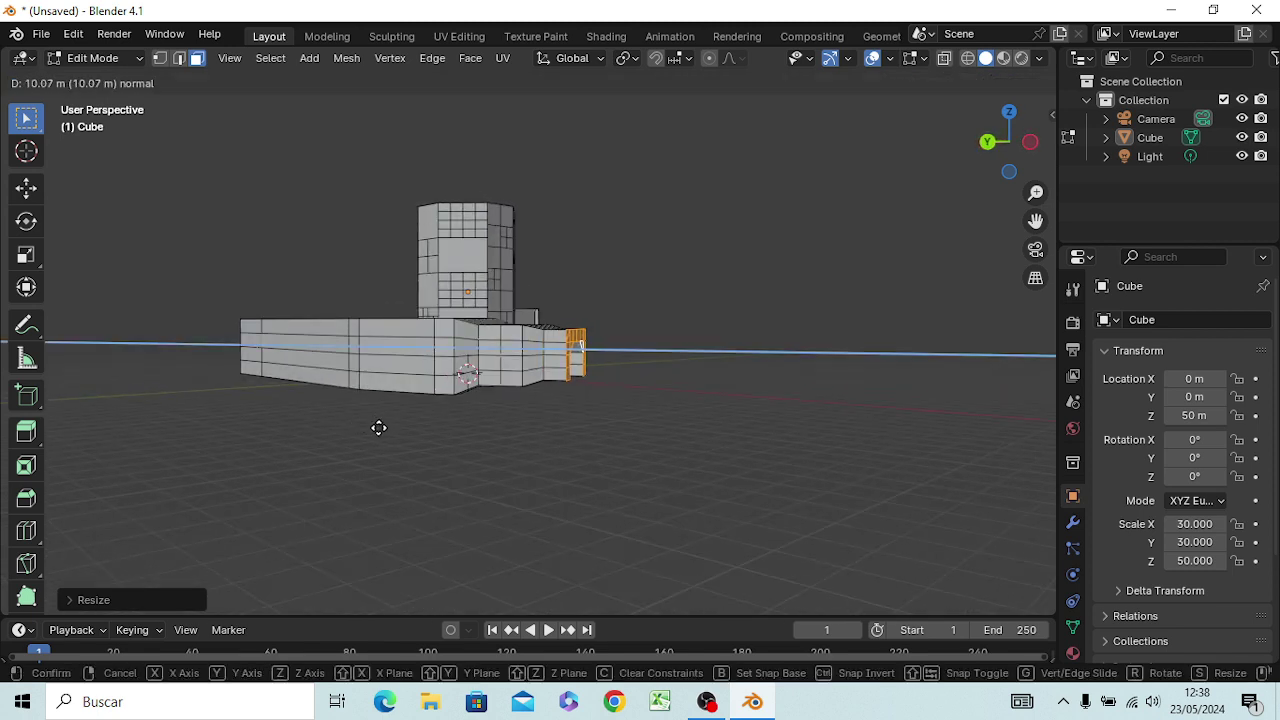
Step: Confirm the extruded tip section, scale its end faces smaller, and deselect them
{"action": "left_click", "coordinate": [382, 430]}
{"action": "key", "text": "s"}
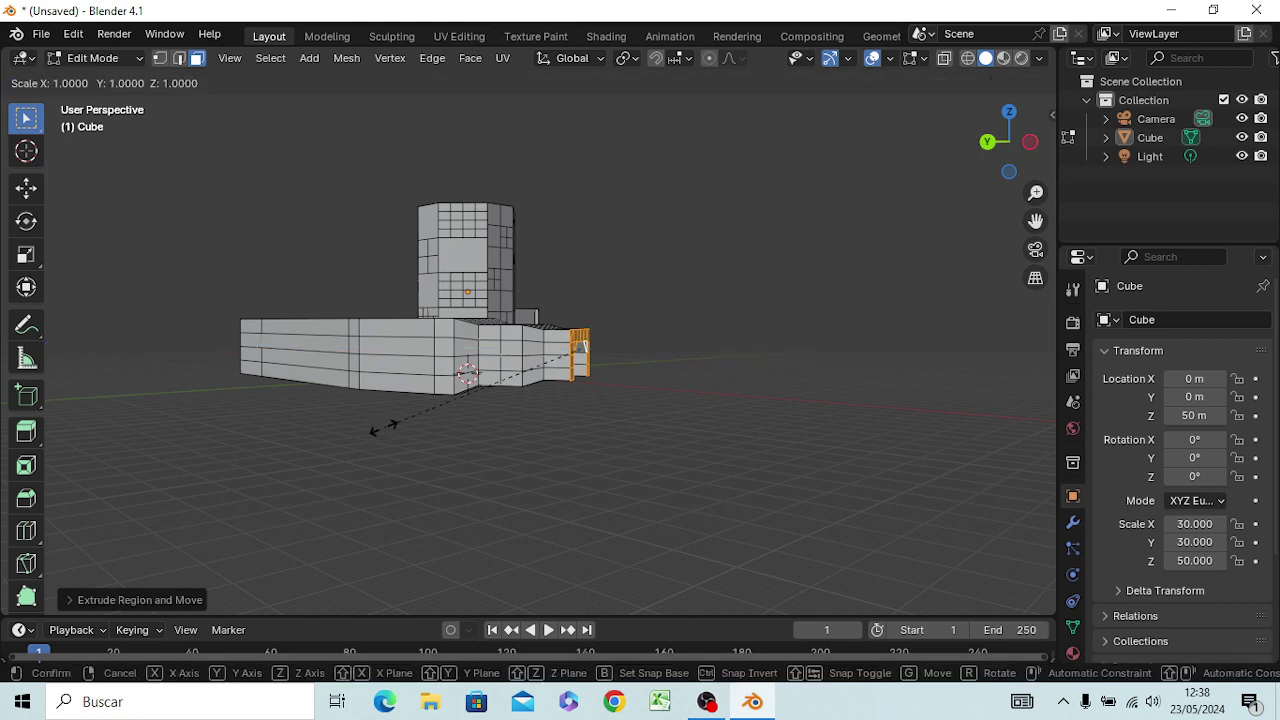
{"action": "left_click", "coordinate": [452, 392]}
{"action": "left_click", "coordinate": [563, 456]}
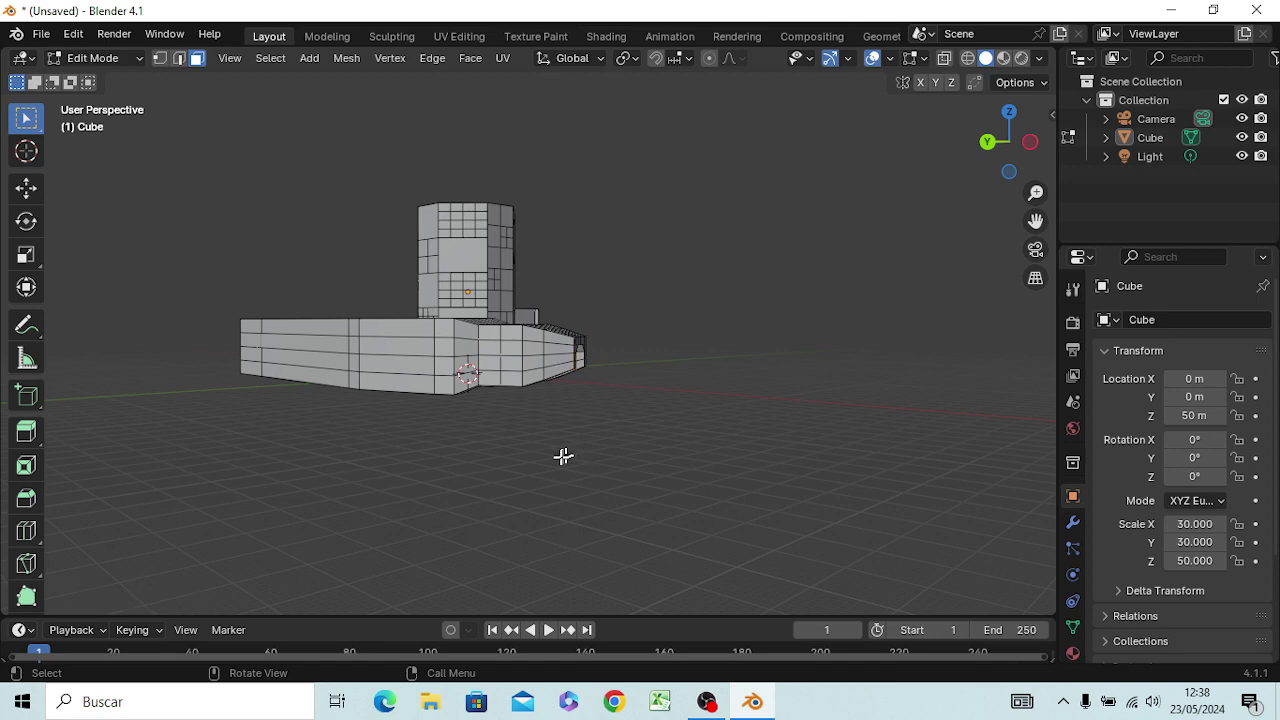
{"action": "middle_click_drag", "start_coordinate": [559, 461], "coordinate": [646, 474]}
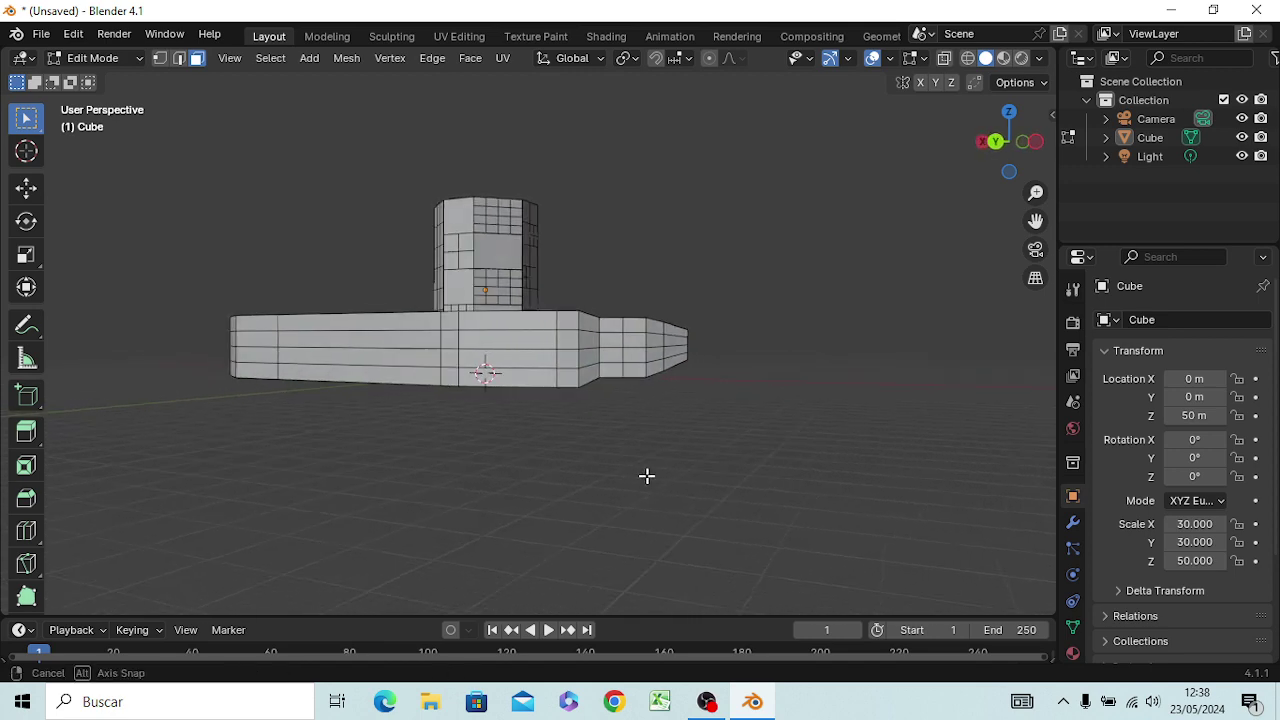
Step: Switch to wireframe shading and inspect the castle from right, front and back views
{"action": "key", "text": "z"}
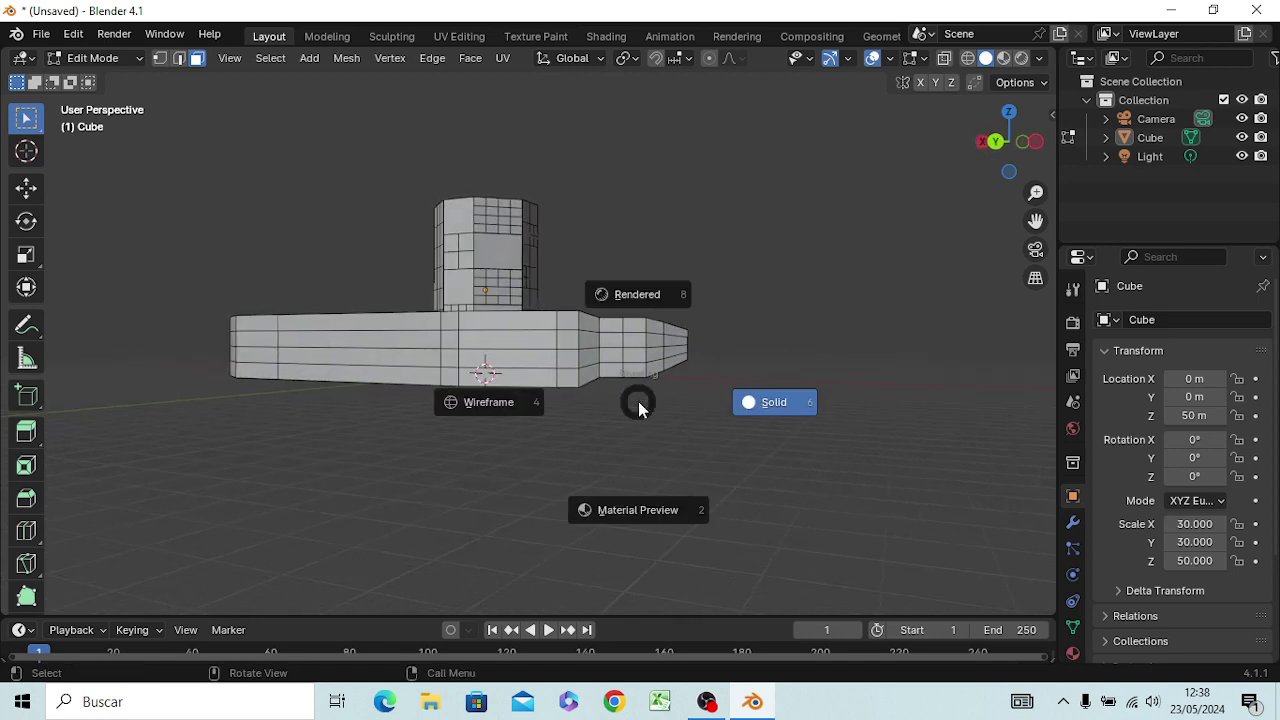
{"action": "left_click", "coordinate": [503, 417]}
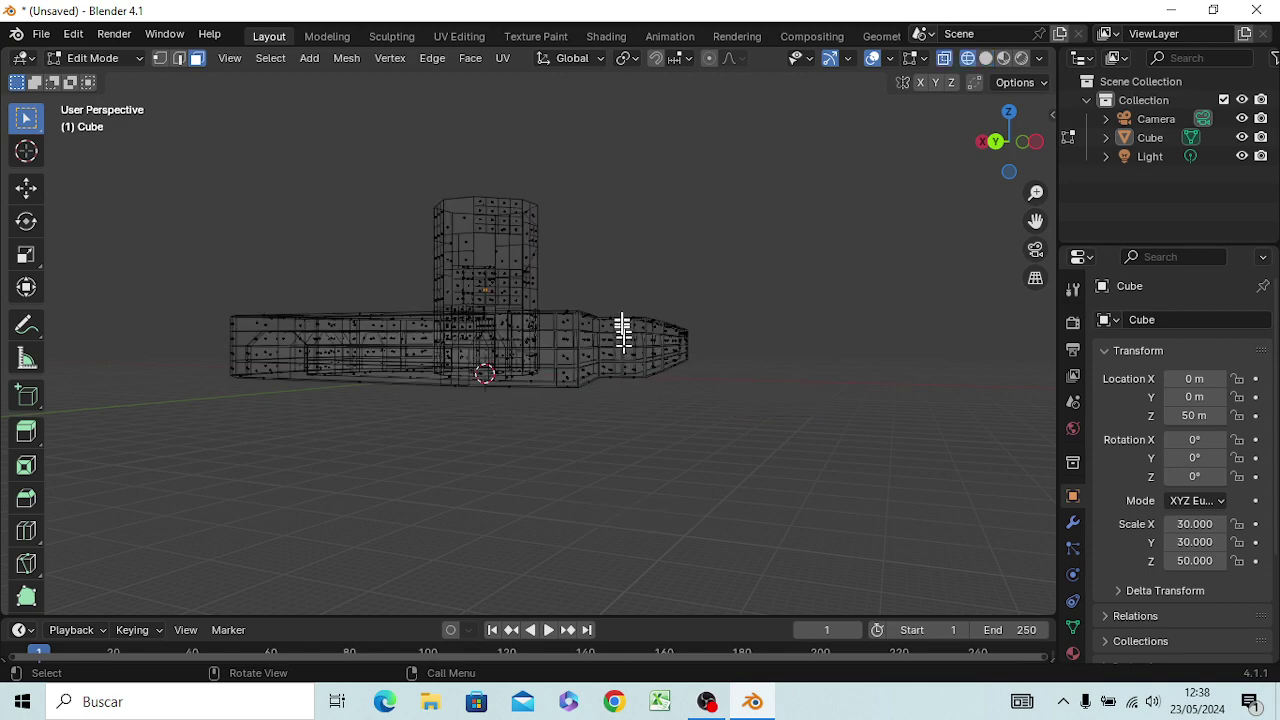
{"action": "middle_click_drag", "start_coordinate": [595, 302], "coordinate": [668, 433]}
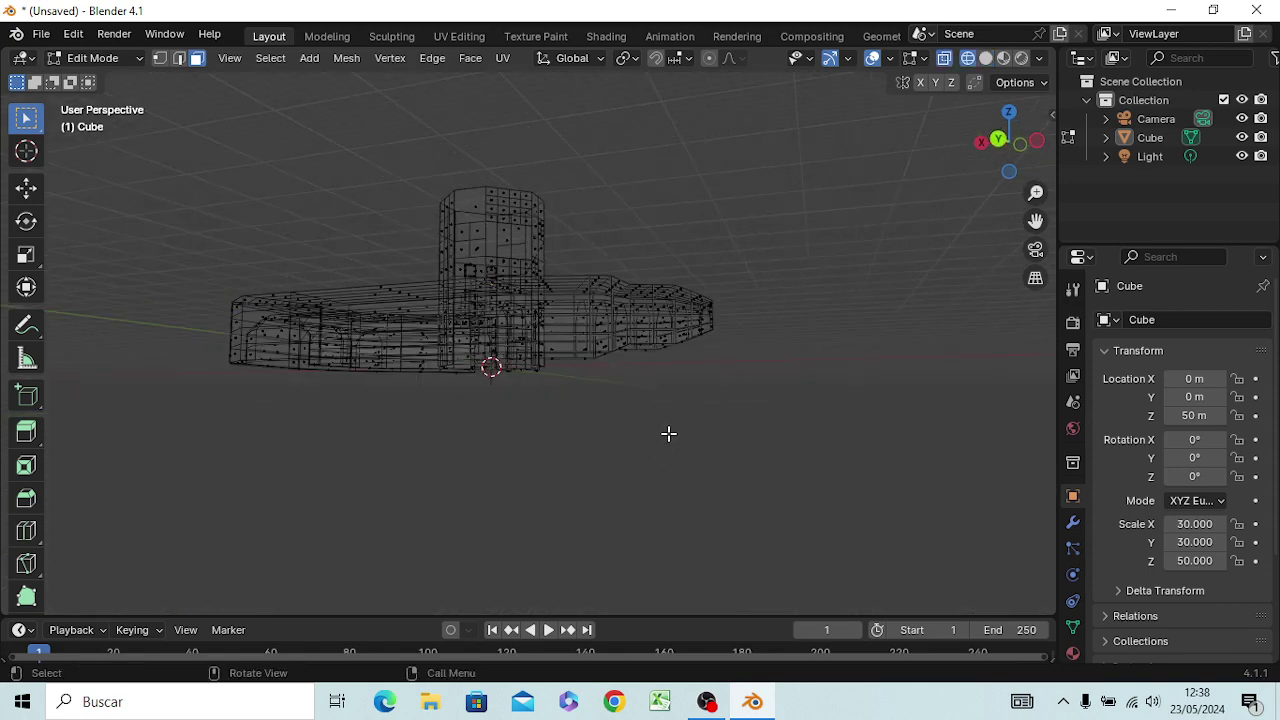
{"action": "key", "text": "KP_3"}
{"action": "key", "text": "KP_1"}
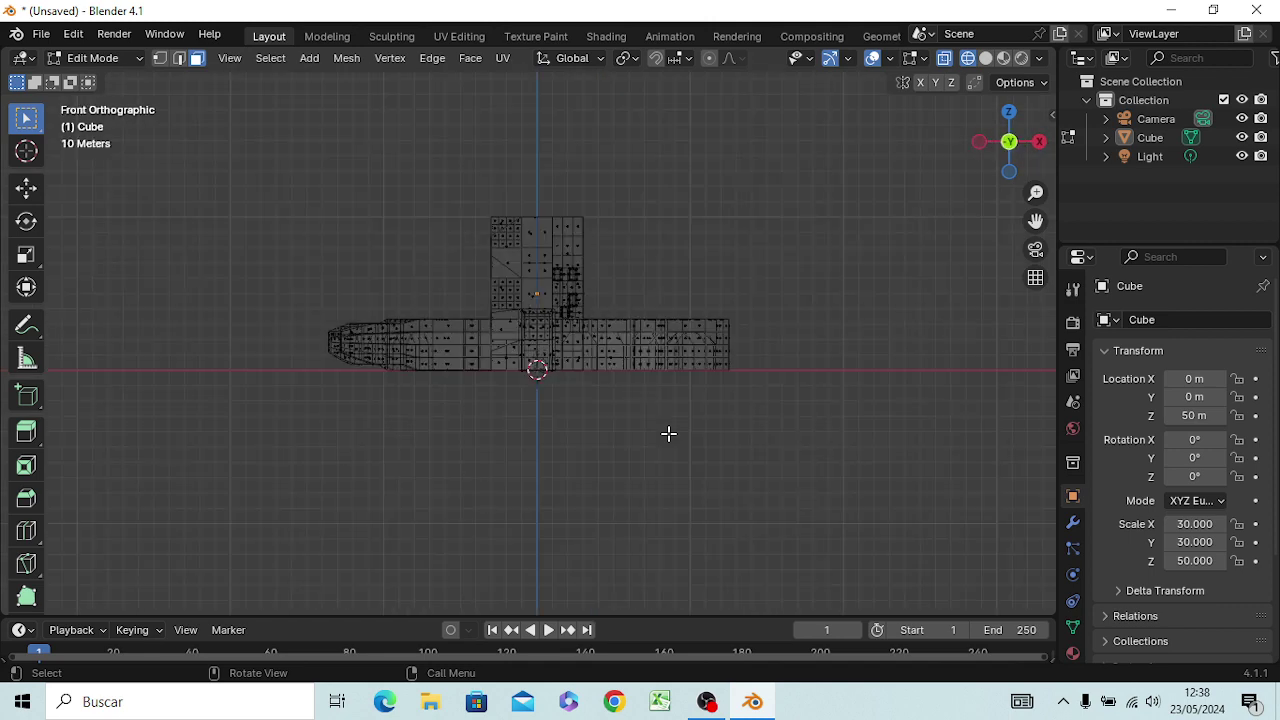
{"action": "key", "text": "ctrl+KP_1"}
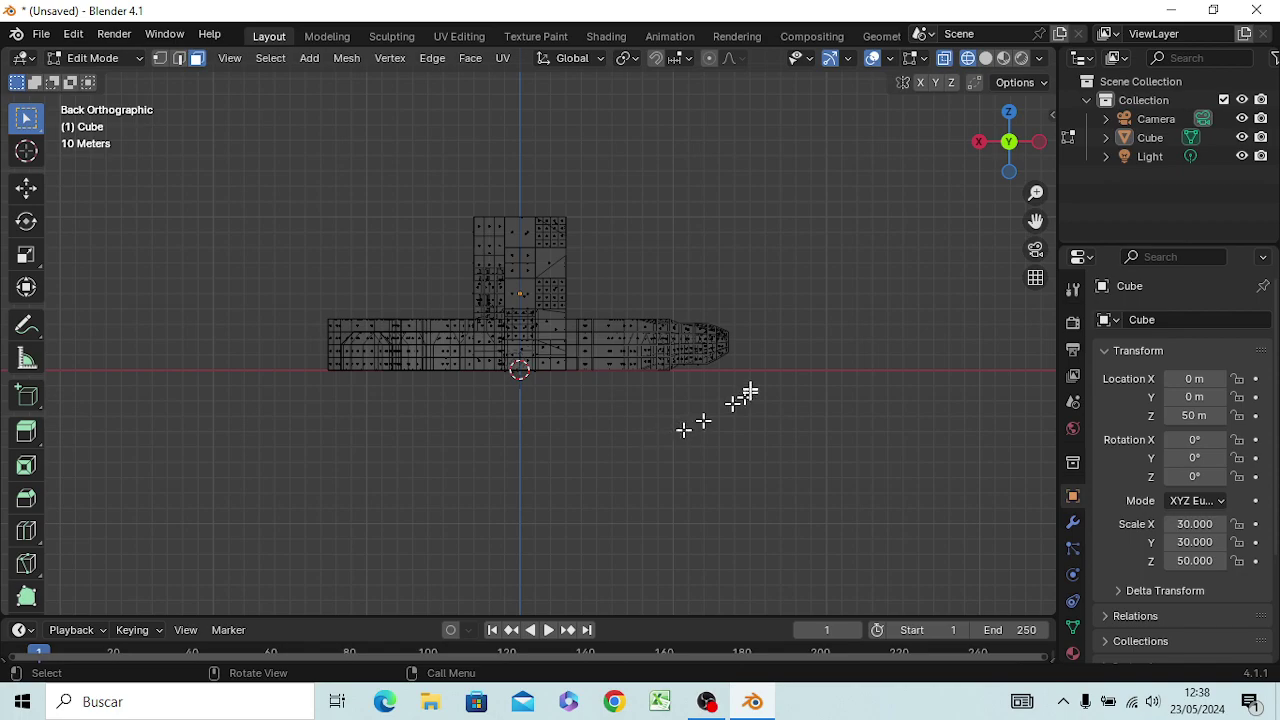
{"action": "scroll", "coordinate": [745, 390], "scroll_direction": "up", "scroll_amount": 3}
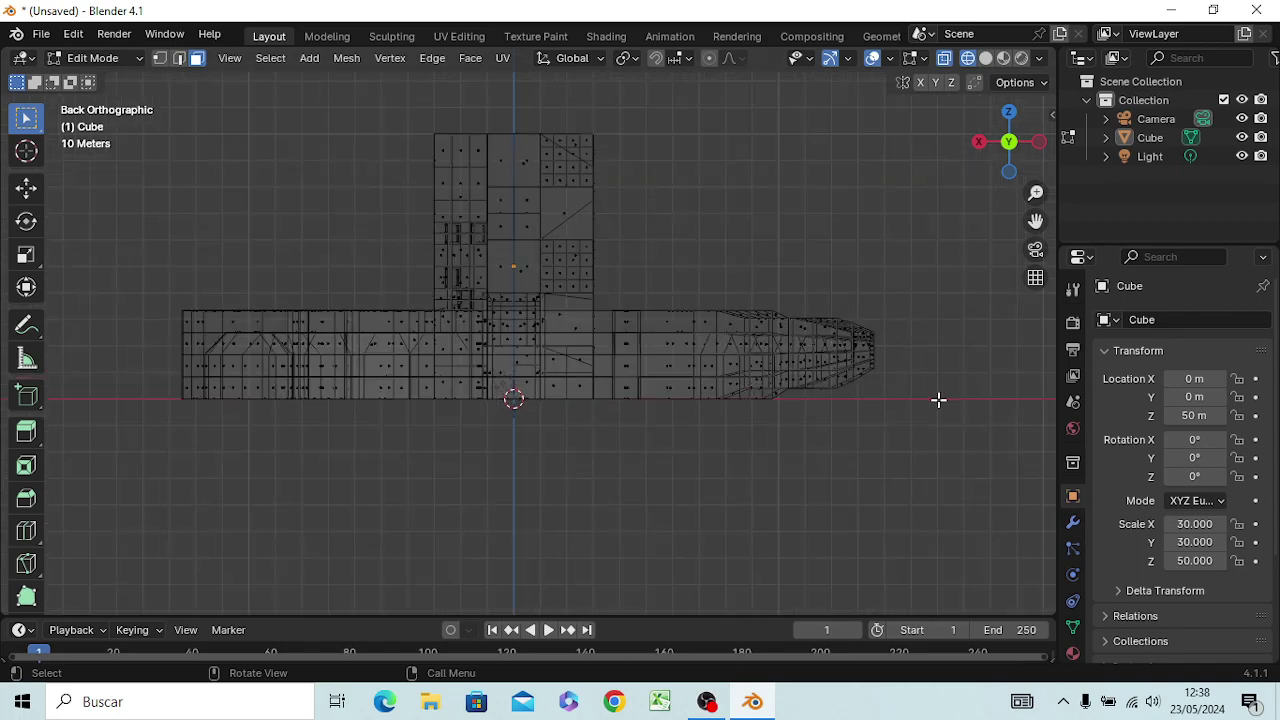
{"action": "middle_click_drag", "start_coordinate": [938, 400], "coordinate": [863, 397]}
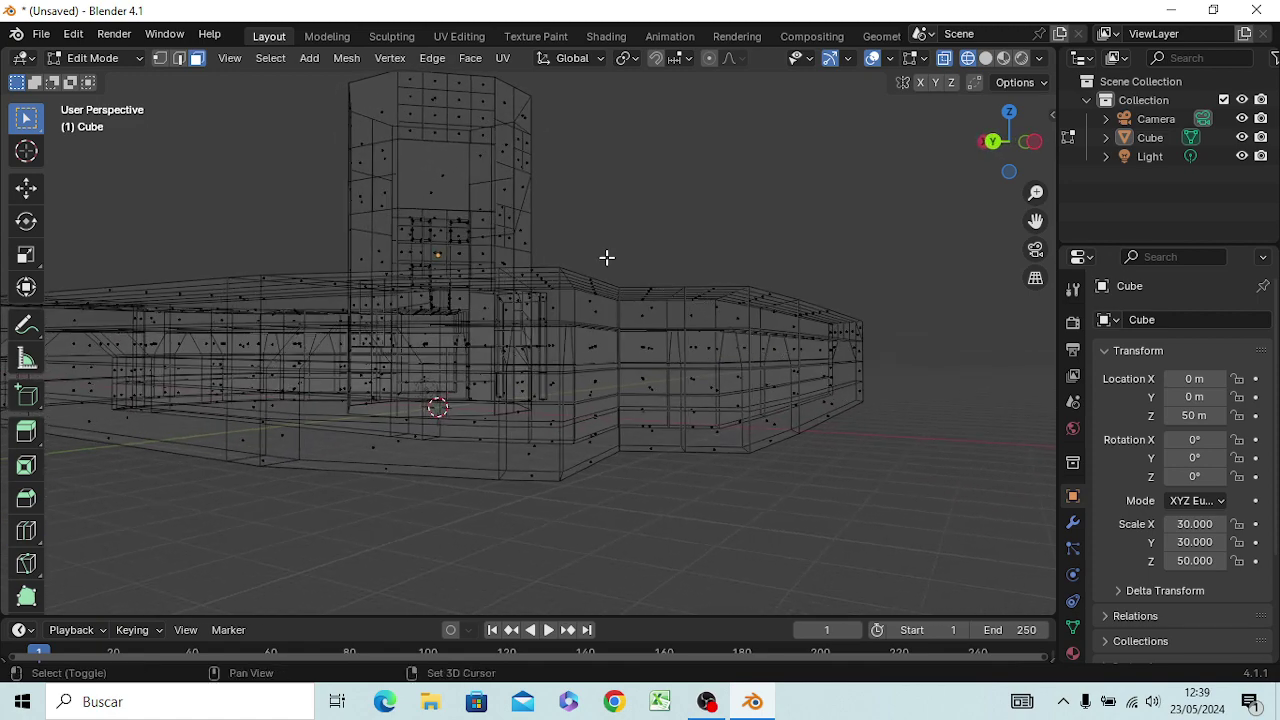
Step: In Front view, select the wall's extended end section and lower it along Z
{"action": "mouse_move", "coordinate": [606, 257]}
{"action": "left_mouse_down", "text": "shift"}
{"action": "mouse_move", "coordinate": [910, 485]}
{"action": "mouse_move", "coordinate": [910, 474]}
{"action": "left_mouse_up", "text": "shift"}
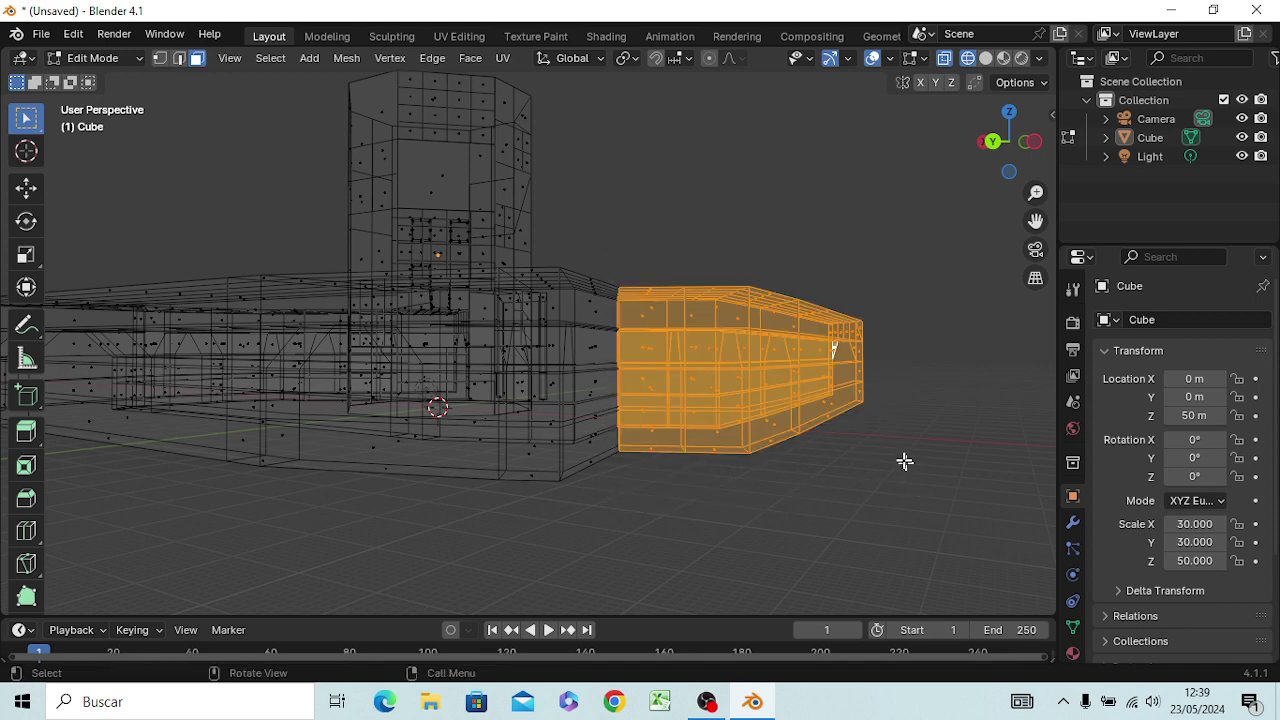
{"action": "key", "text": "1"}
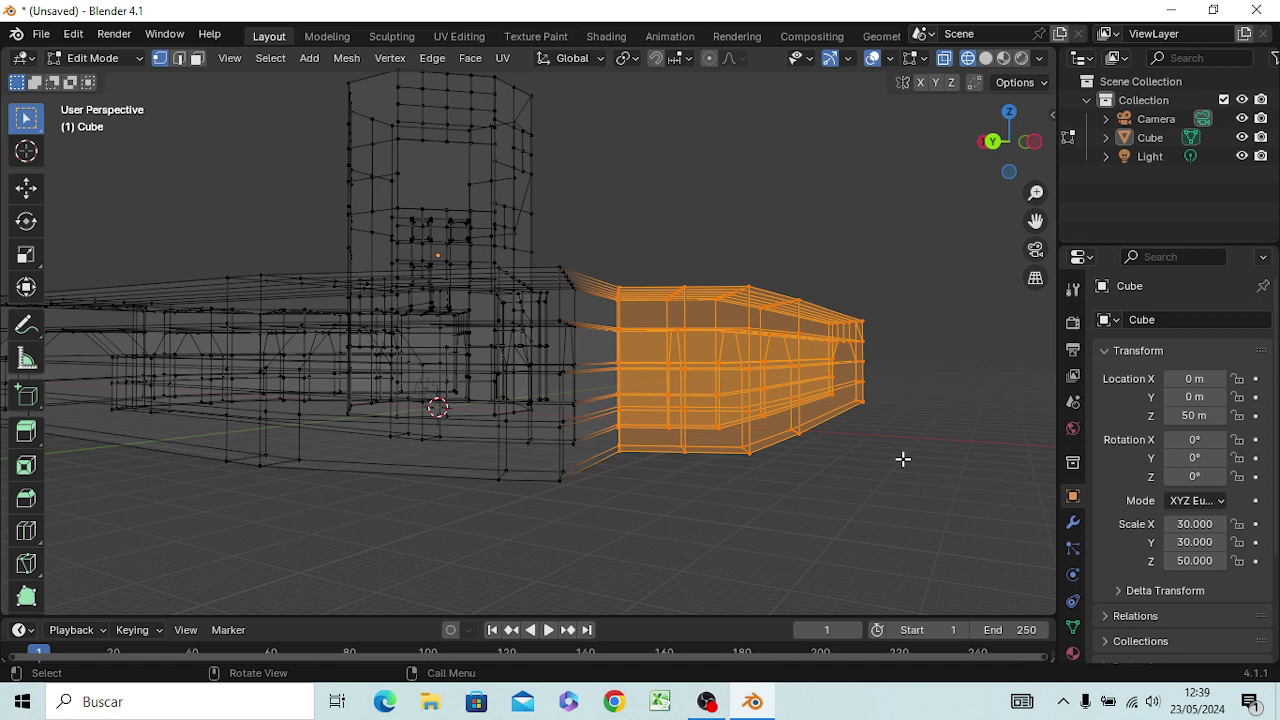
{"action": "key", "text": "KP_1"}
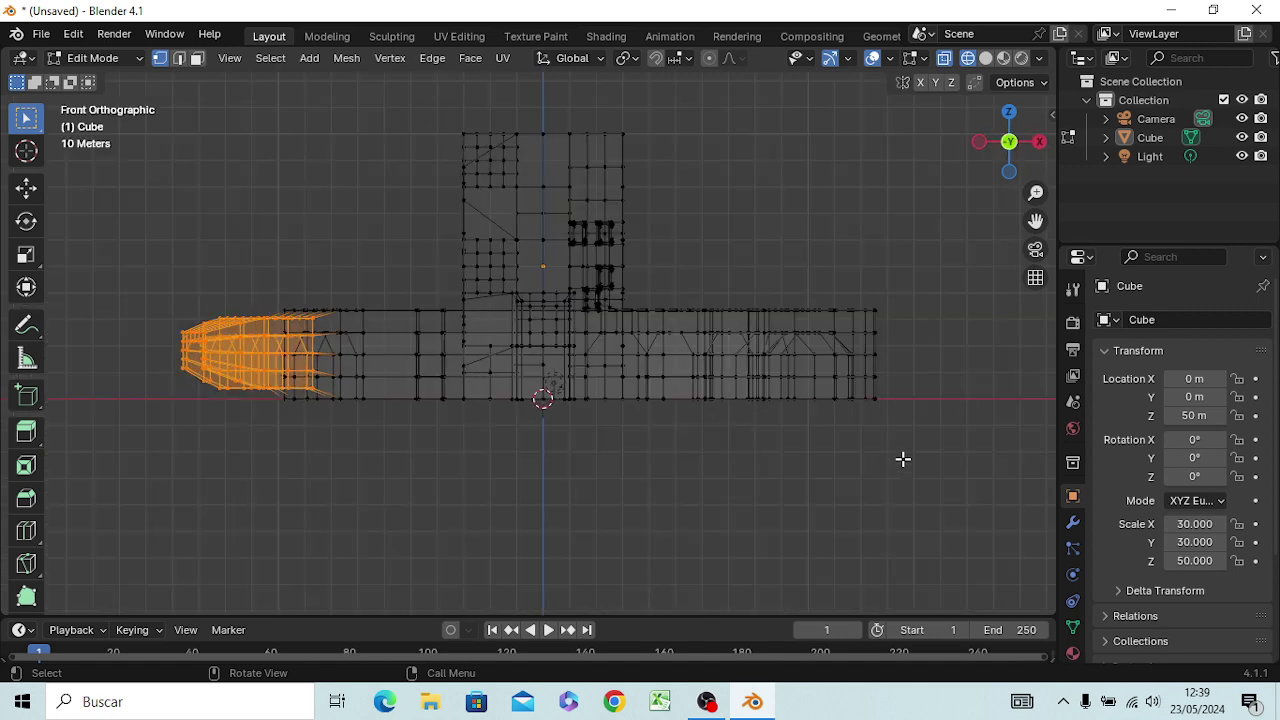
{"action": "key", "text": "g"}
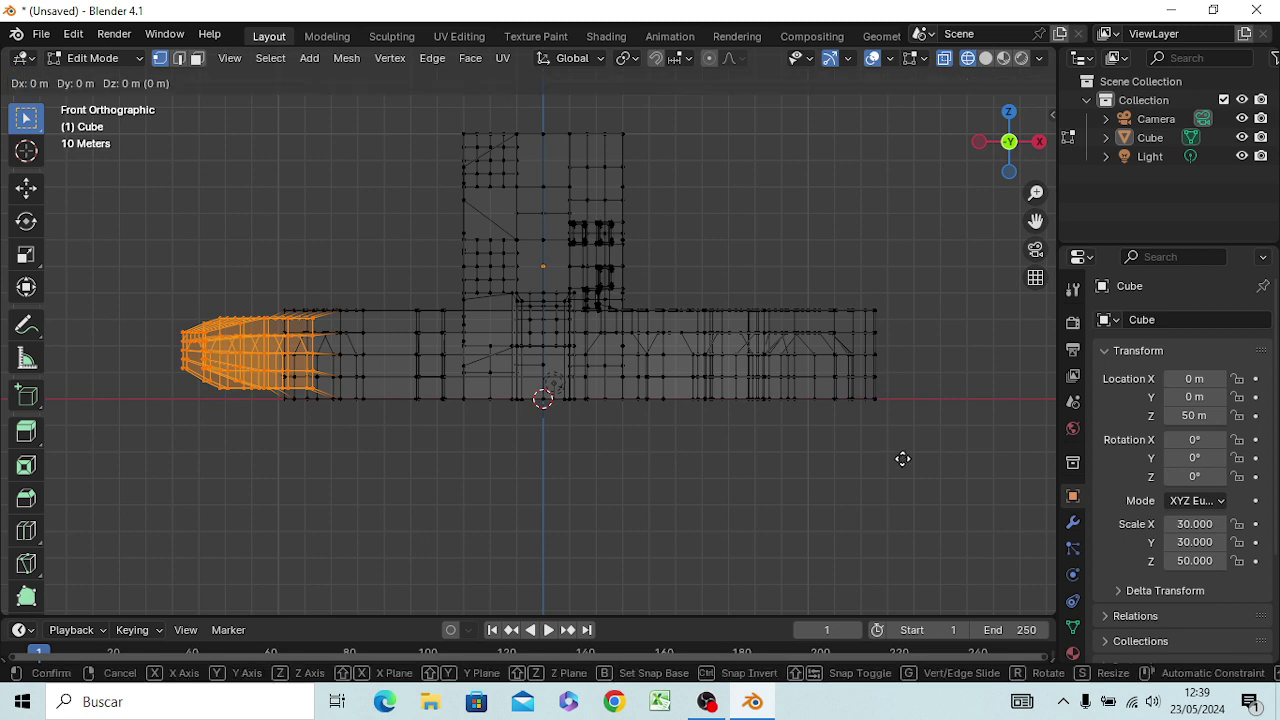
{"action": "key", "text": "z"}
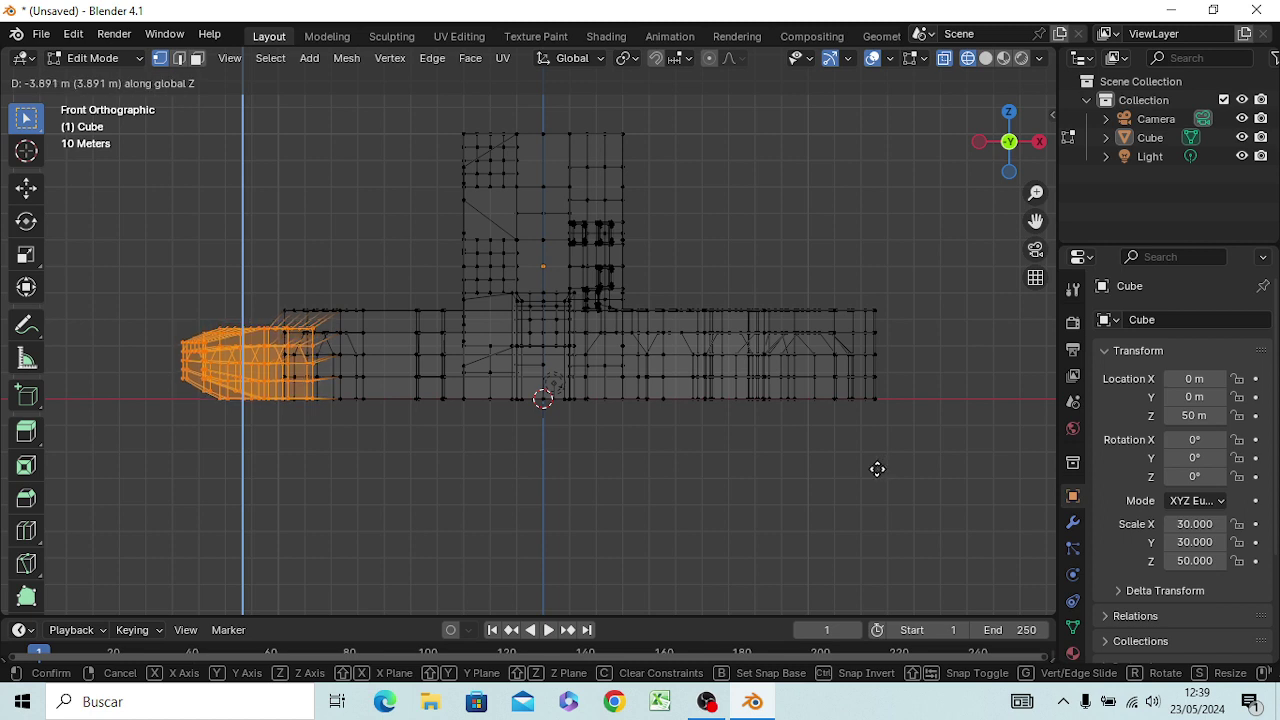
{"action": "left_click", "coordinate": [874, 469]}
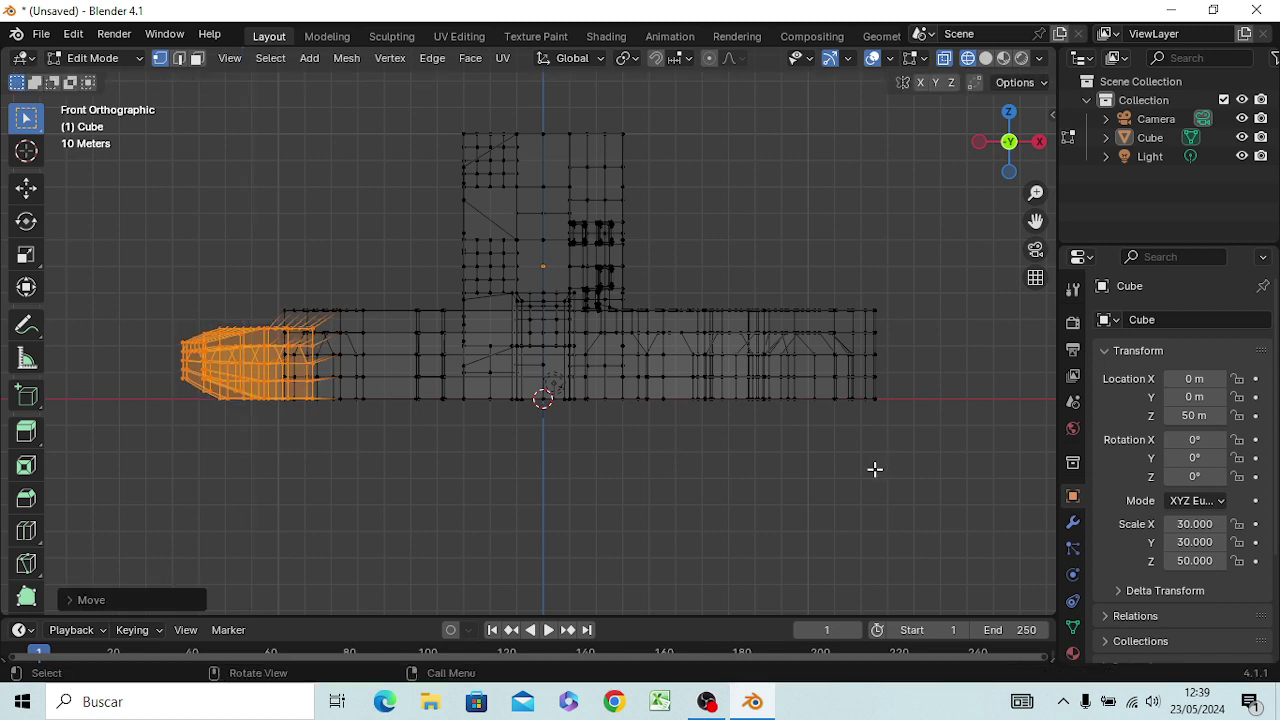
Step: Select the vertices at the wall's tip and lower them about 2.5 m along Z
{"action": "left_click", "coordinate": [300, 520]}
{"action": "left_click_drag", "start_coordinate": [161, 323], "coordinate": [209, 414]}
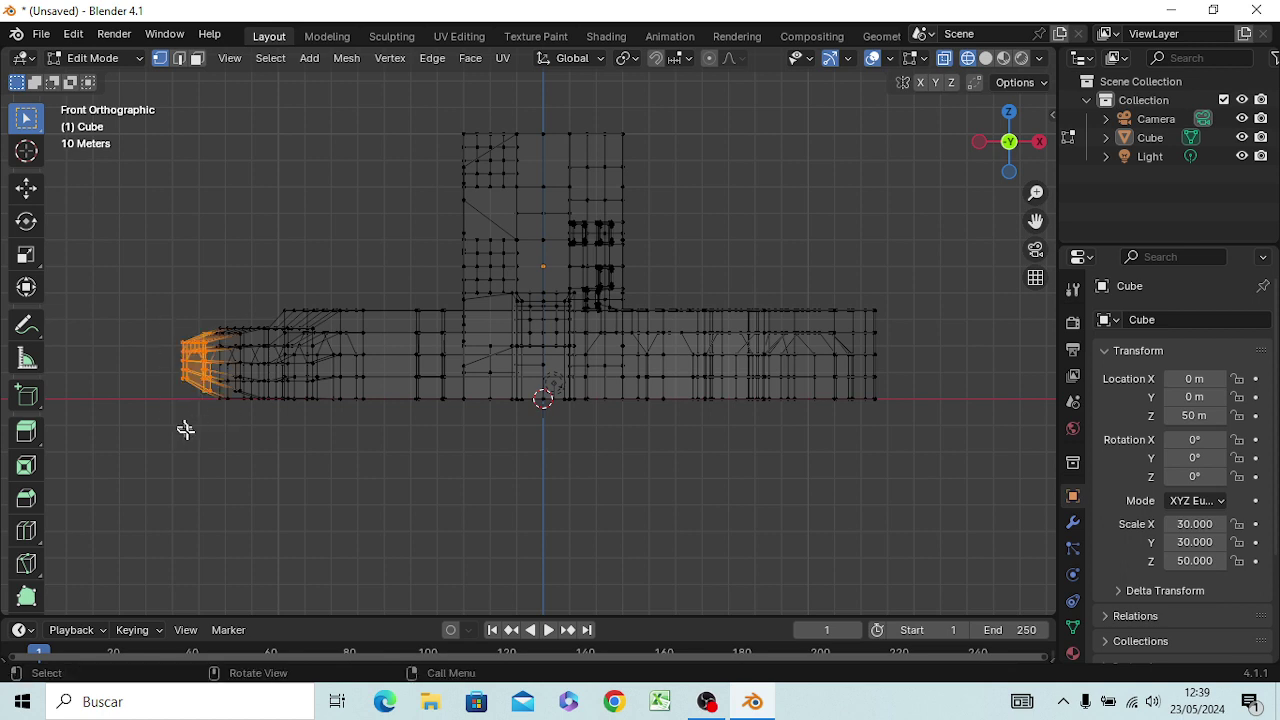
{"action": "key", "text": "g"}
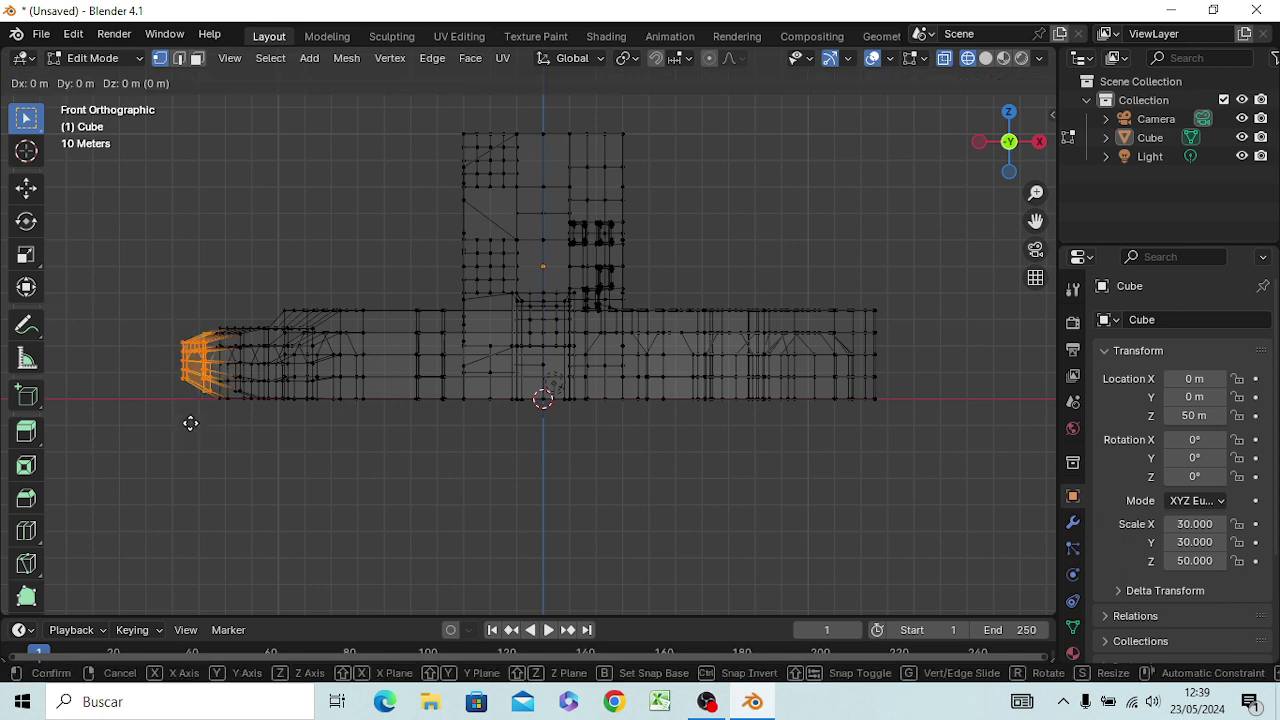
{"action": "key", "text": "z"}
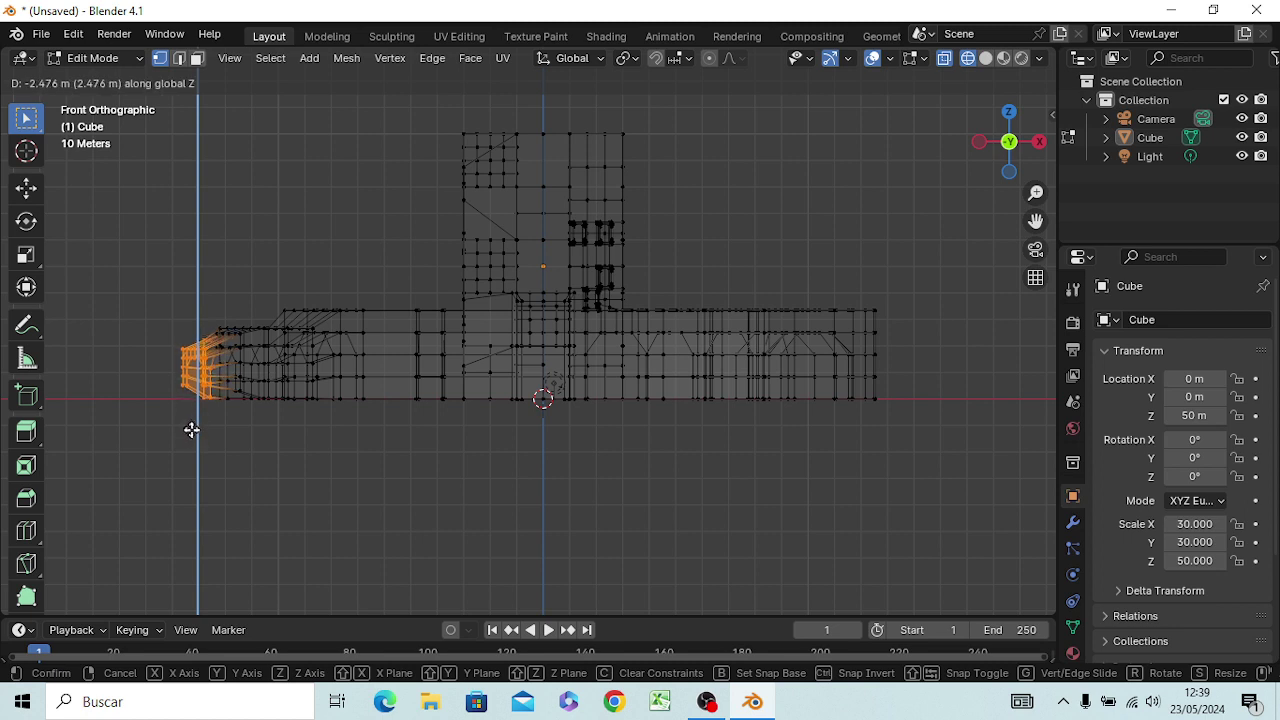
{"action": "left_click", "coordinate": [191, 430]}
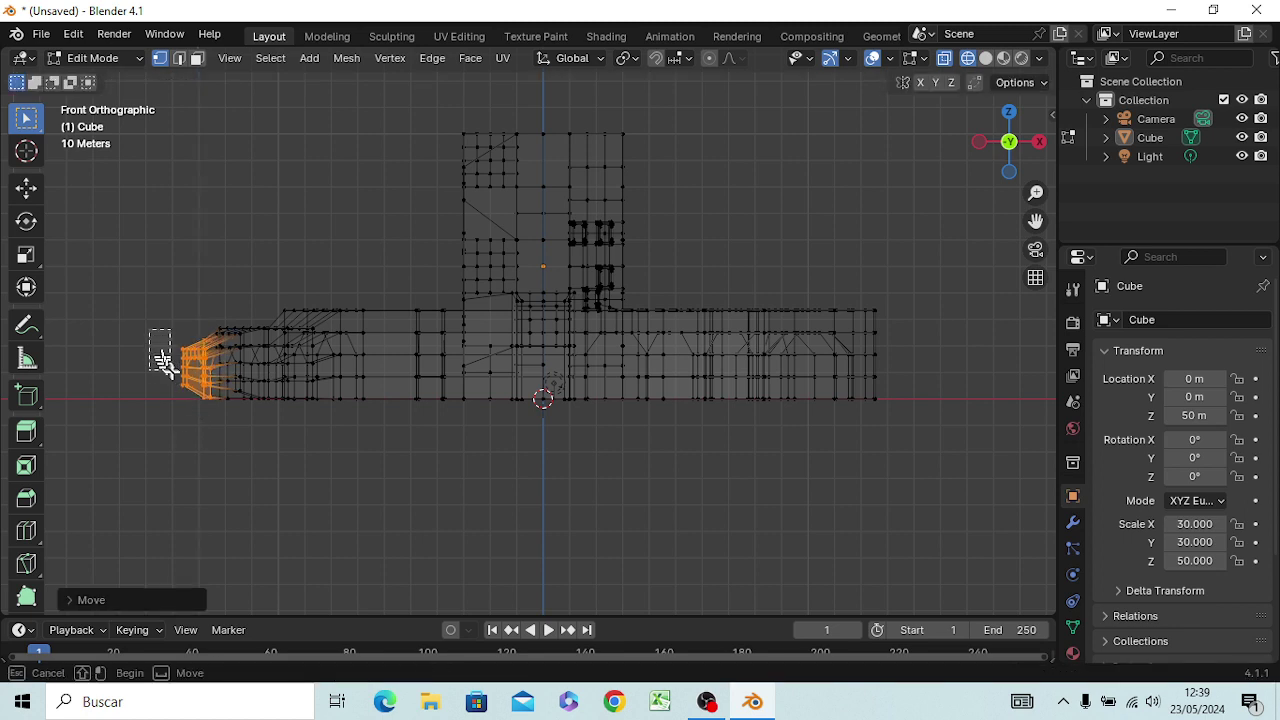
Step: Select the outermost tip vertices and drop them about 3.9 m along Z
{"action": "left_click_drag", "start_coordinate": [165, 365], "coordinate": [199, 414]}
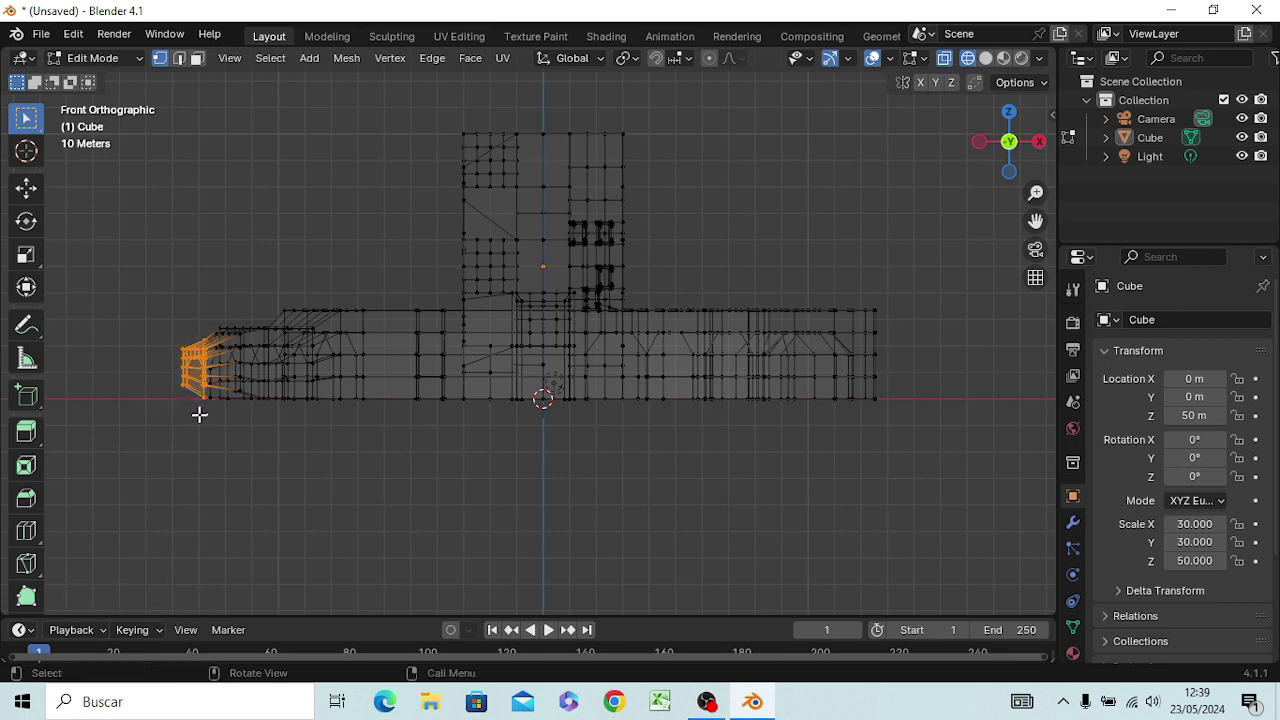
{"action": "left_click", "coordinate": [158, 336]}
{"action": "left_click_drag", "start_coordinate": [155, 330], "coordinate": [197, 415]}
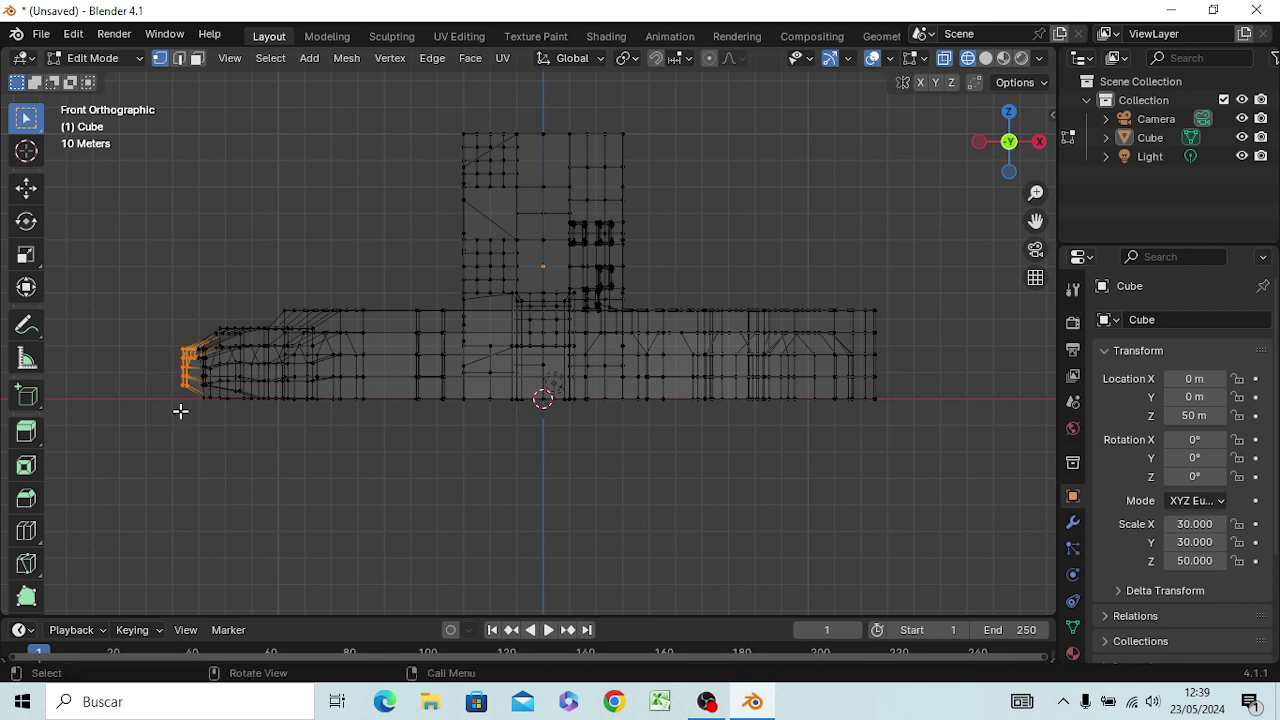
{"action": "key", "text": "g"}
{"action": "key", "text": "z"}
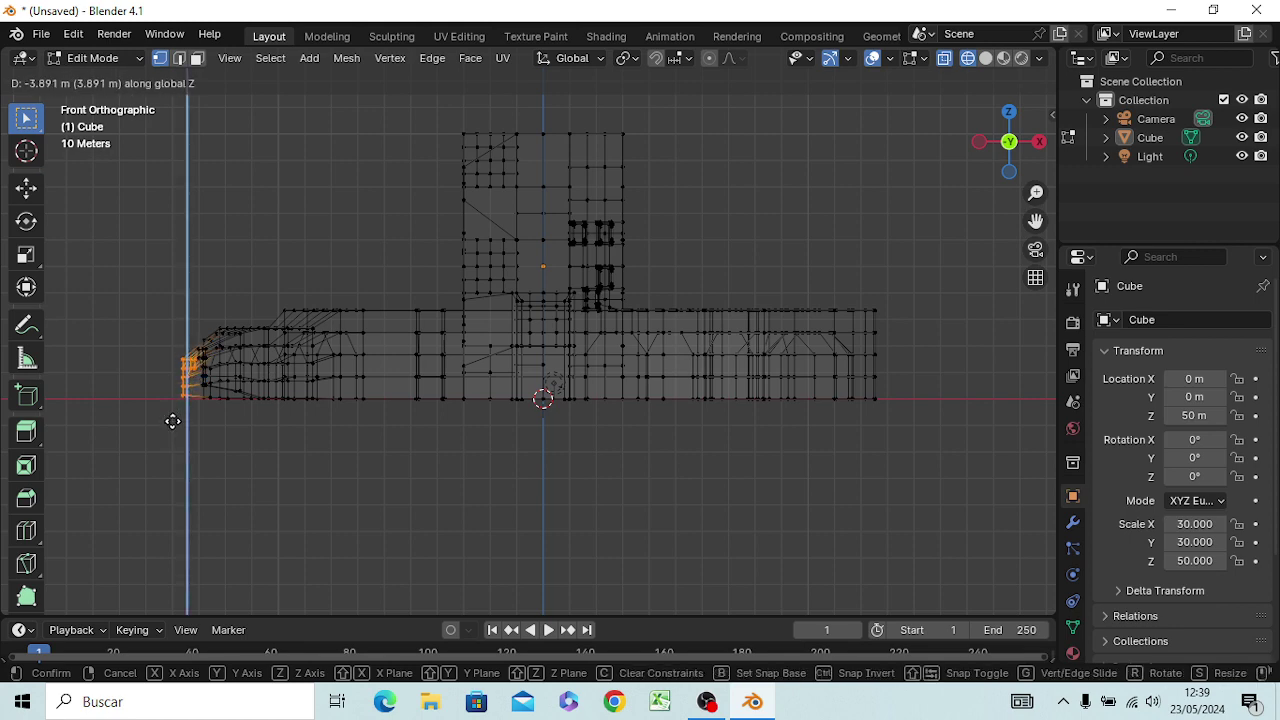
{"action": "left_click", "coordinate": [172, 421]}
{"action": "mouse_move", "coordinate": [214, 451]}
{"action": "middle_mouse_down"}
{"action": "mouse_move", "coordinate": [270, 490]}
{"action": "mouse_move", "coordinate": [340, 476]}
{"action": "middle_mouse_up"}
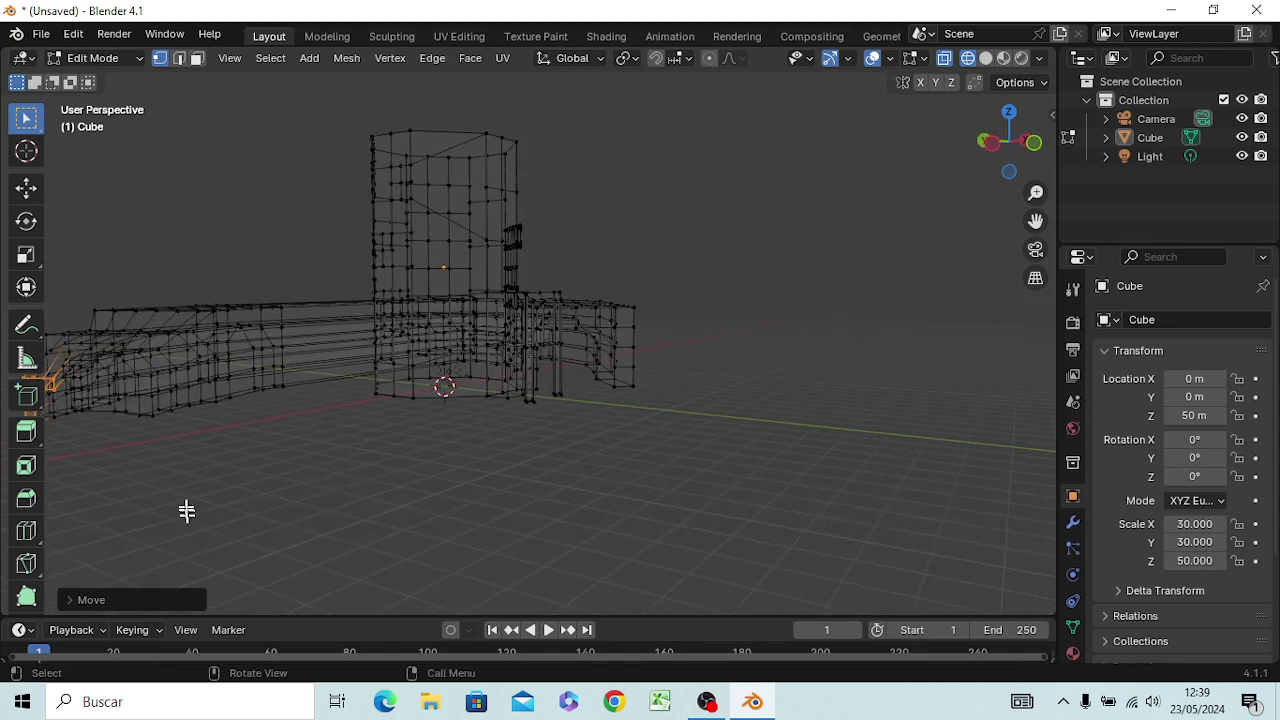
Step: Select the vertex cluster at the wall end and lower it about 4.1 m along Z
{"action": "mouse_move", "coordinate": [186, 511]}
{"action": "middle_mouse_down"}
{"action": "mouse_move", "coordinate": [234, 466]}
{"action": "mouse_move", "coordinate": [206, 486]}
{"action": "mouse_move", "coordinate": [284, 468]}
{"action": "middle_mouse_up"}
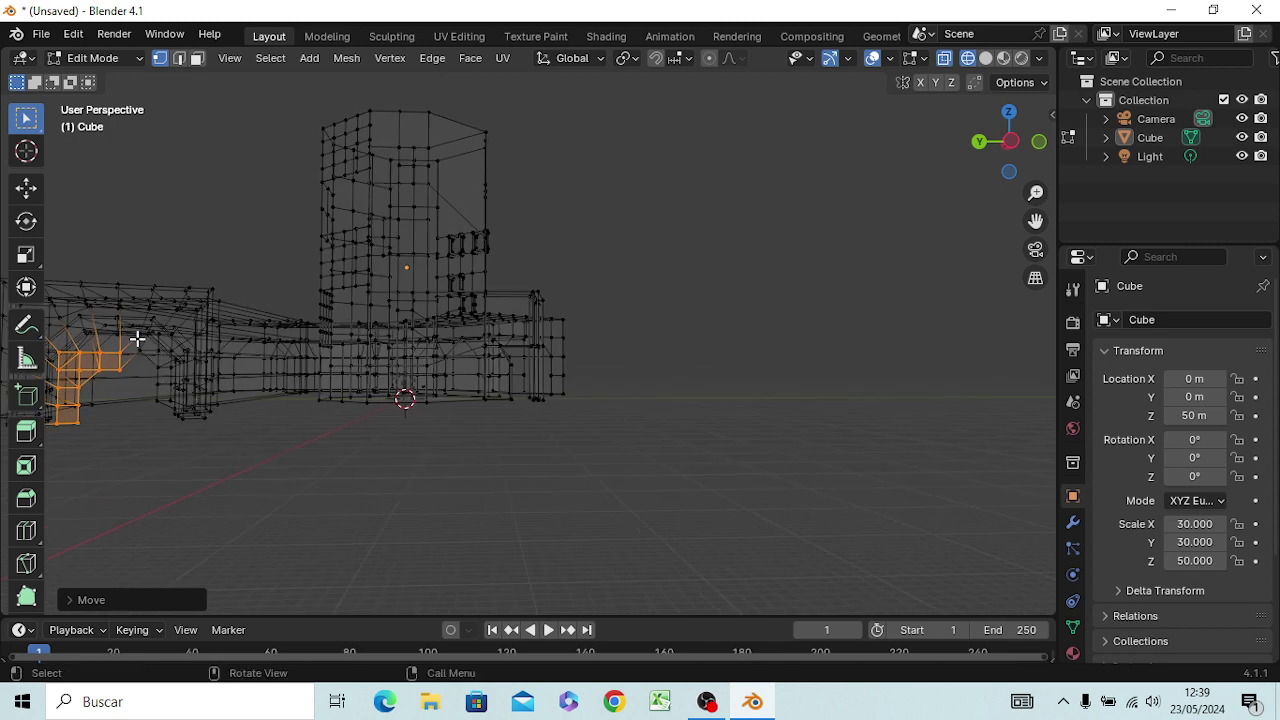
{"action": "mouse_move", "coordinate": [143, 366]}
{"action": "middle_mouse_down"}
{"action": "mouse_move", "coordinate": [163, 374]}
{"action": "mouse_move", "coordinate": [150, 395]}
{"action": "middle_mouse_up"}
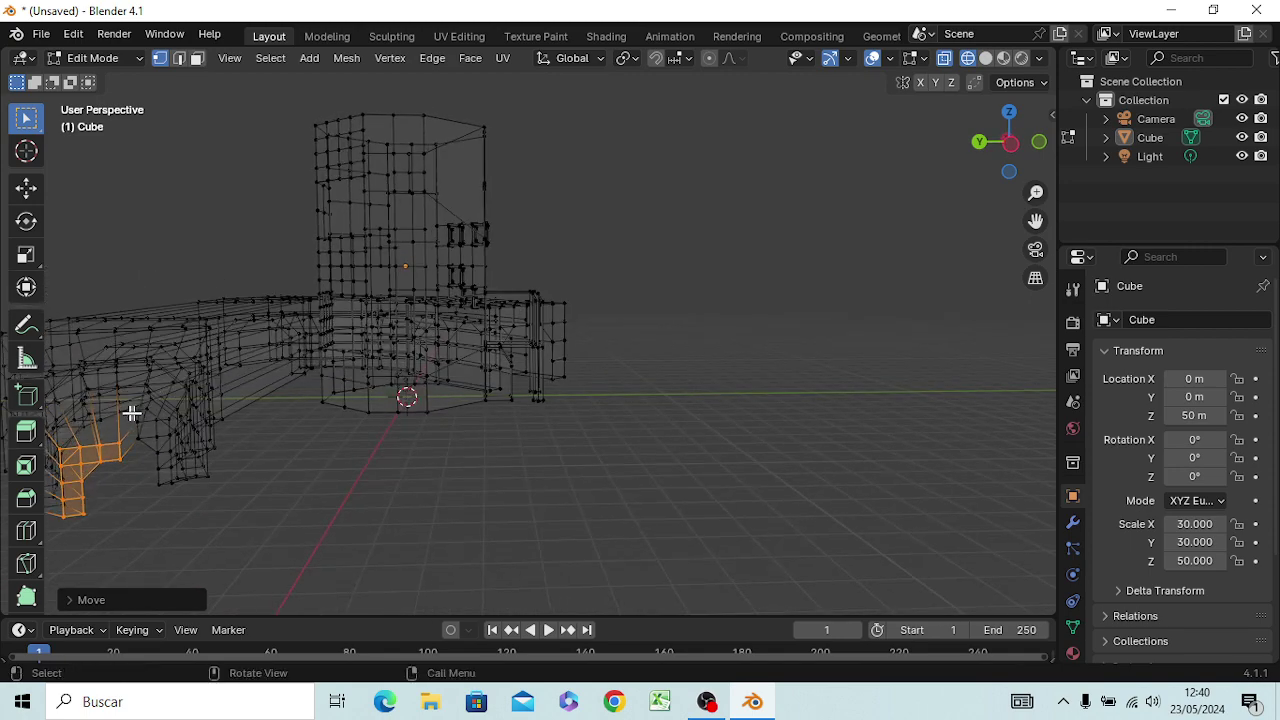
{"action": "mouse_move", "coordinate": [131, 418]}
{"action": "left_mouse_down"}
{"action": "mouse_move", "coordinate": [163, 449]}
{"action": "mouse_move", "coordinate": [172, 489]}
{"action": "left_mouse_up"}
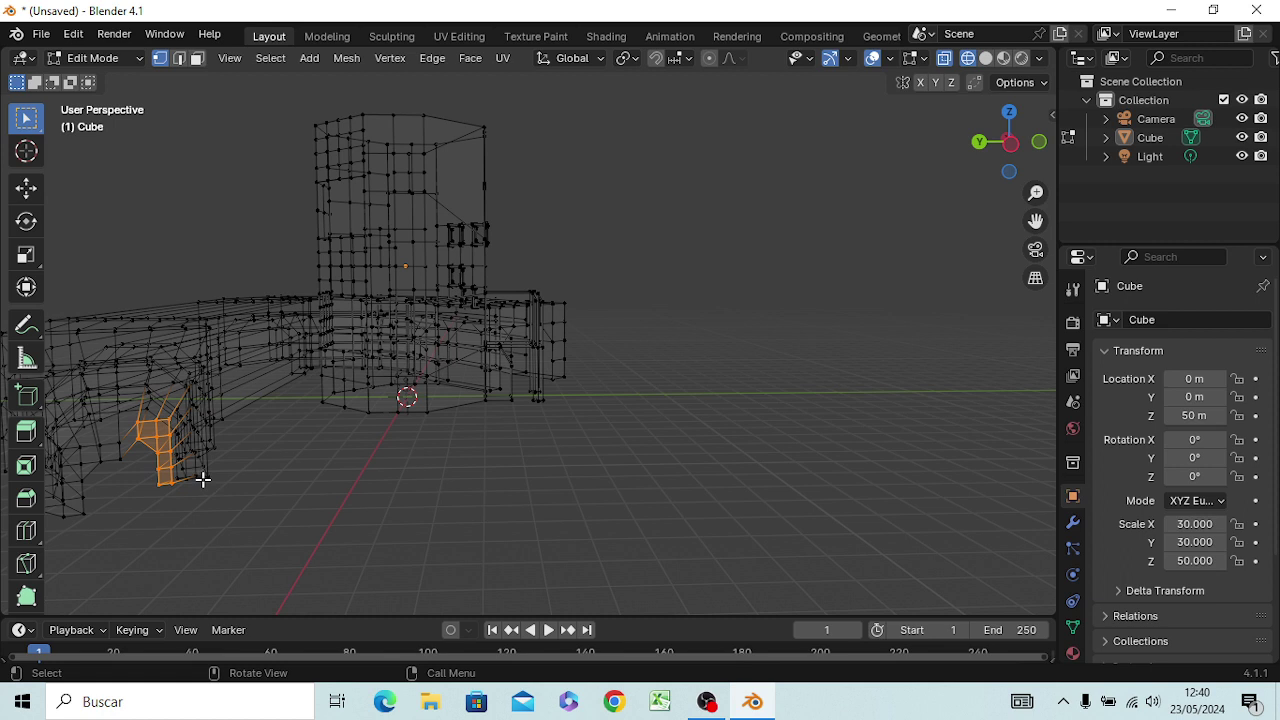
{"action": "key", "text": "g"}
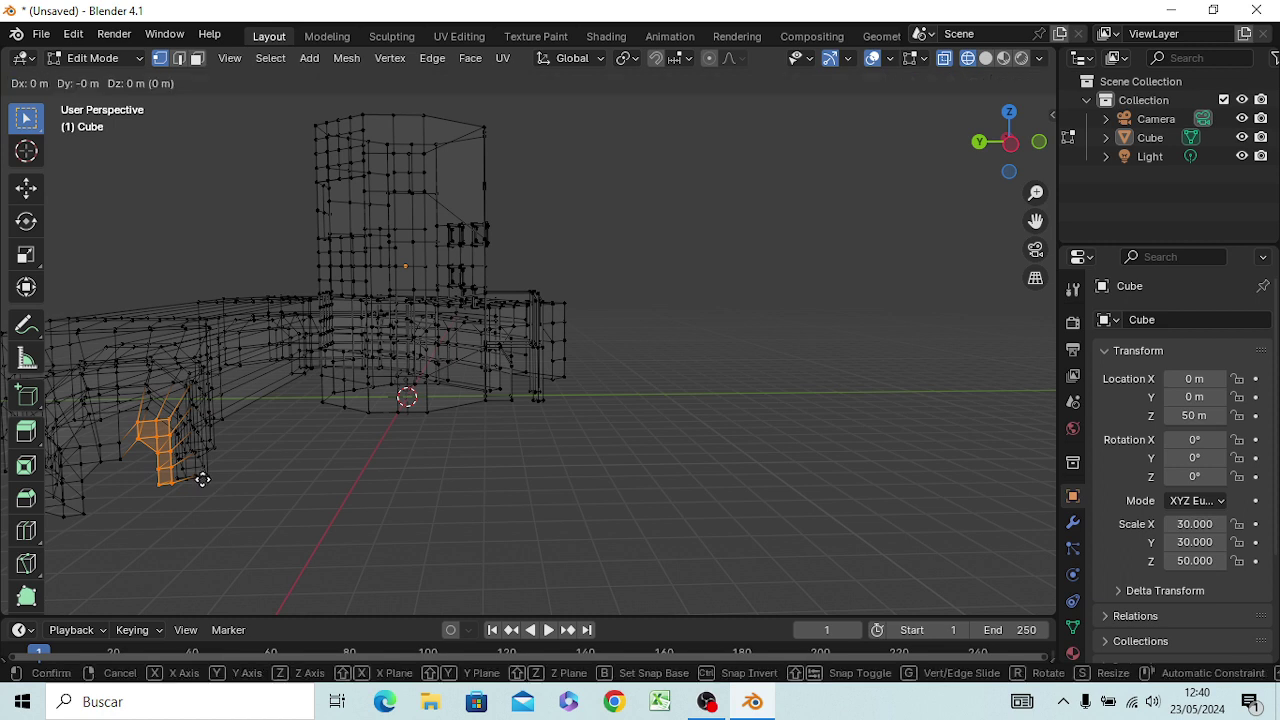
{"action": "key", "text": "z"}
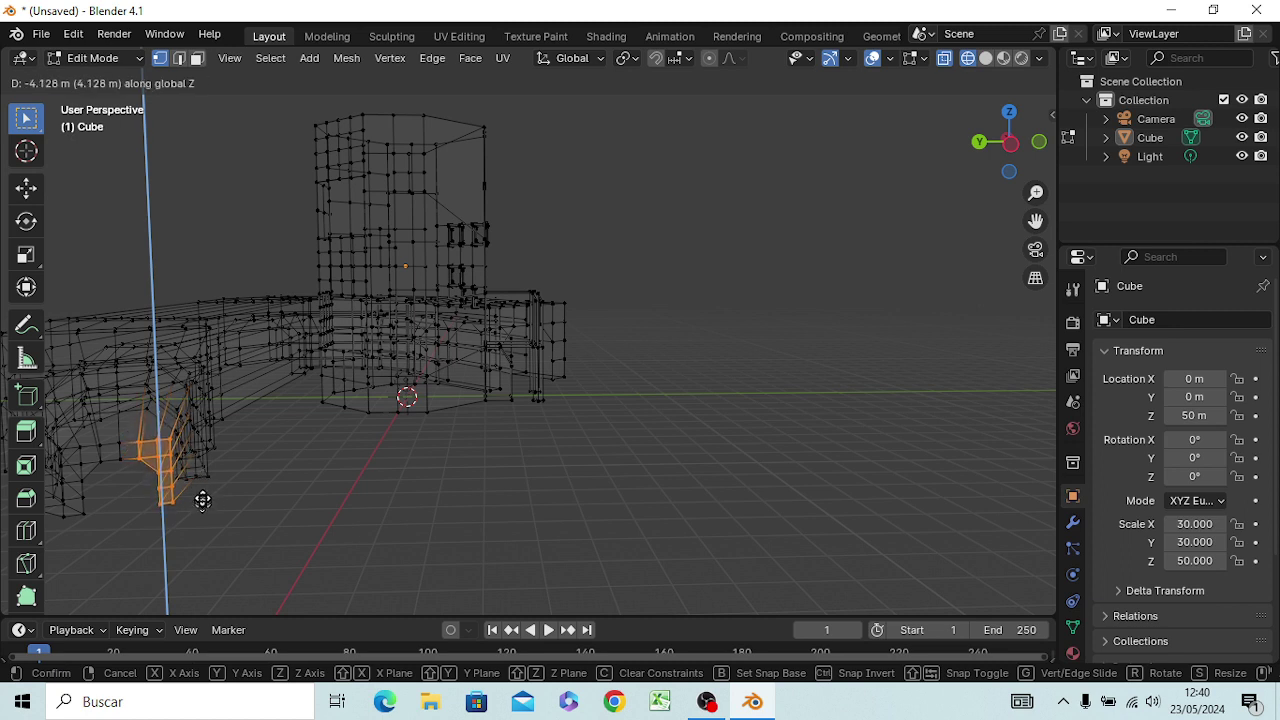
{"action": "left_click", "coordinate": [202, 499]}
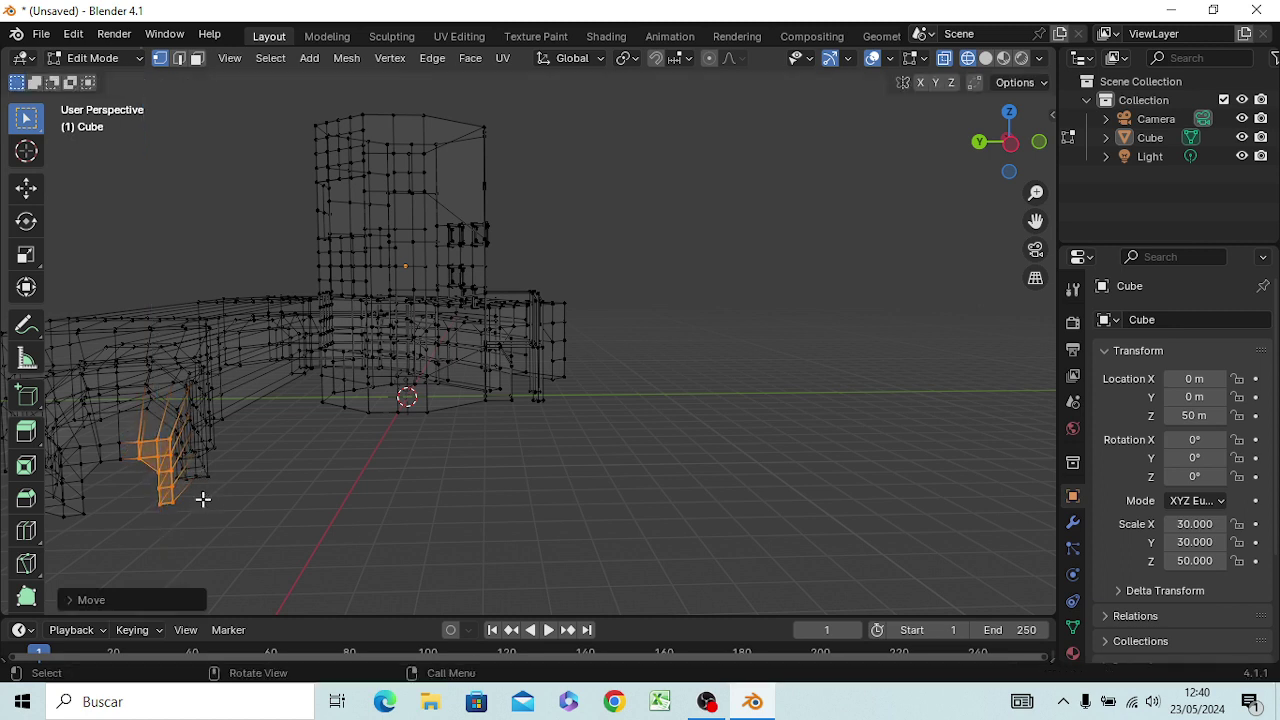
{"action": "mouse_move", "coordinate": [229, 511]}
{"action": "middle_mouse_down"}
{"action": "mouse_move", "coordinate": [409, 500]}
{"action": "mouse_move", "coordinate": [371, 527]}
{"action": "mouse_move", "coordinate": [409, 517]}
{"action": "mouse_move", "coordinate": [391, 528]}
{"action": "mouse_move", "coordinate": [320, 534]}
{"action": "mouse_move", "coordinate": [46, 526]}
{"action": "mouse_move", "coordinate": [323, 560]}
{"action": "mouse_move", "coordinate": [443, 537]}
{"action": "mouse_move", "coordinate": [295, 533]}
{"action": "mouse_move", "coordinate": [268, 523]}
{"action": "mouse_move", "coordinate": [323, 503]}
{"action": "mouse_move", "coordinate": [146, 483]}
{"action": "middle_mouse_up"}
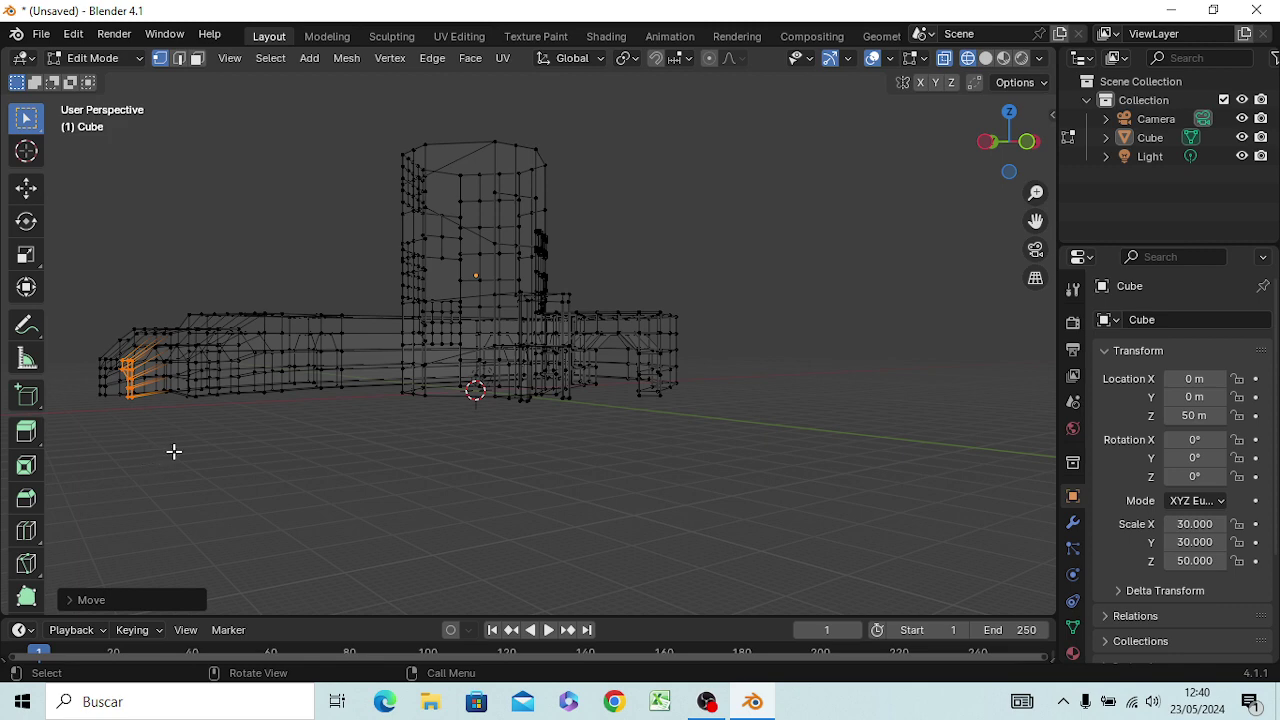
Step: Switch to Solid shading and select the vertical edge loop across the long wall beside the tower
{"action": "key", "text": "z"}
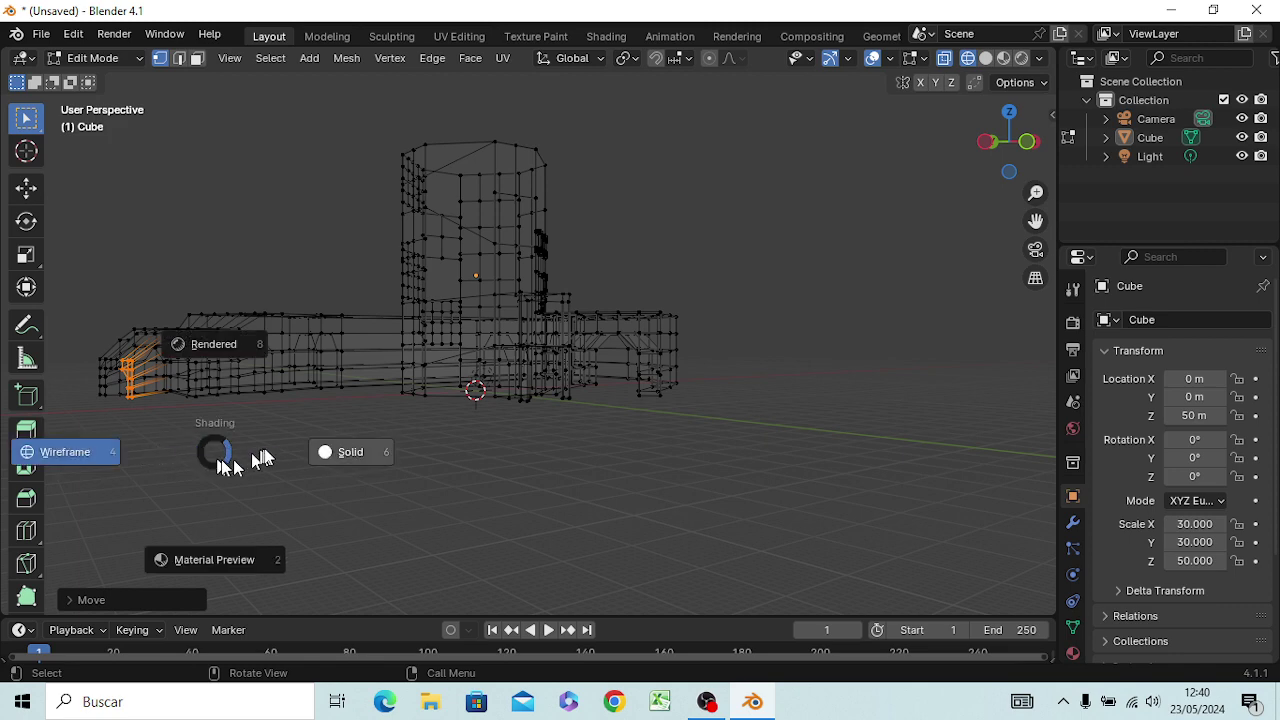
{"action": "left_click", "coordinate": [328, 458]}
{"action": "mouse_move", "coordinate": [300, 457]}
{"action": "middle_mouse_down"}
{"action": "mouse_move", "coordinate": [523, 514]}
{"action": "mouse_move", "coordinate": [477, 531]}
{"action": "mouse_move", "coordinate": [491, 537]}
{"action": "mouse_move", "coordinate": [632, 494]}
{"action": "mouse_move", "coordinate": [618, 480]}
{"action": "middle_mouse_up"}
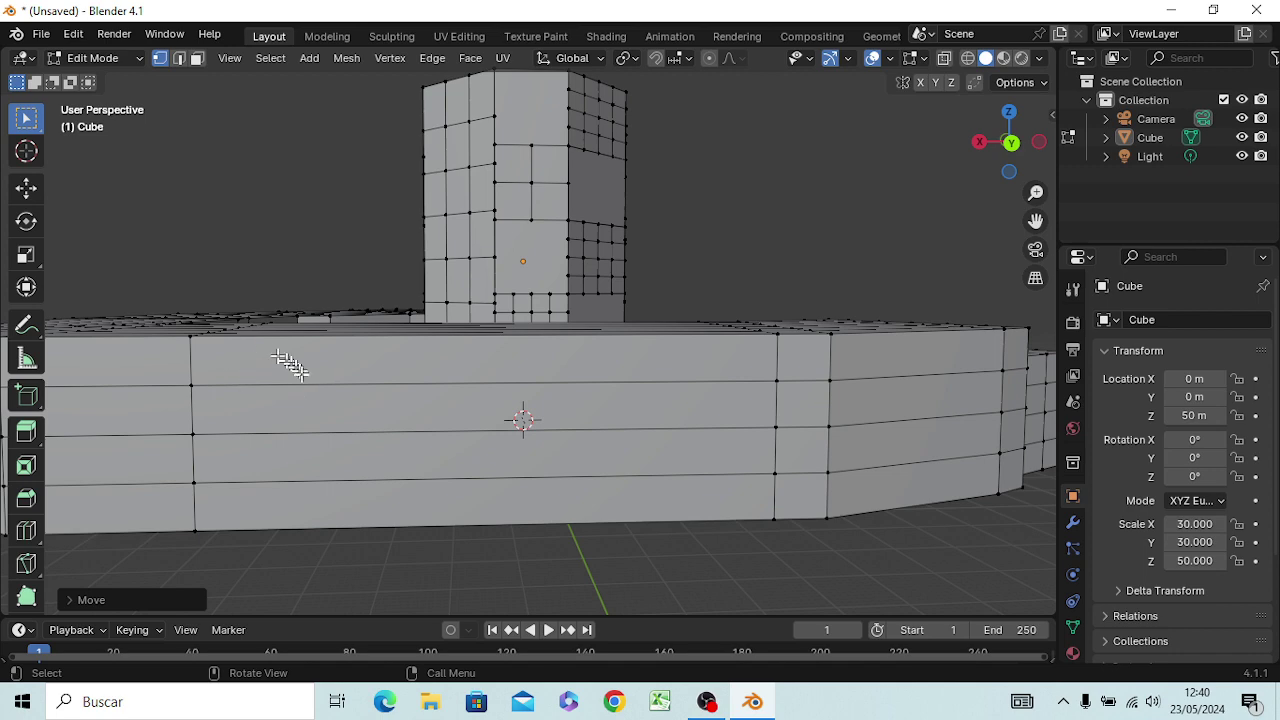
{"action": "mouse_move", "coordinate": [290, 366]}
{"action": "middle_mouse_down"}
{"action": "mouse_move", "coordinate": [343, 460]}
{"action": "mouse_move", "coordinate": [357, 455]}
{"action": "middle_mouse_up"}
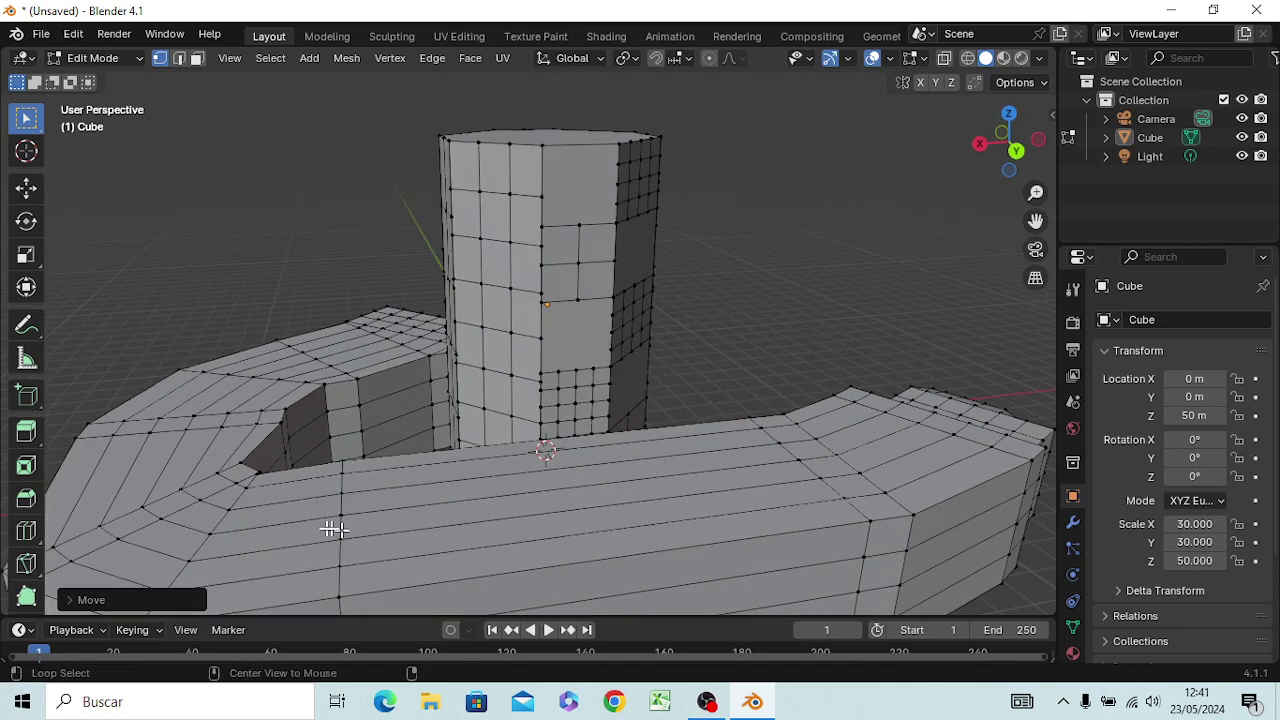
{"action": "left_click", "coordinate": [336, 530], "text": "alt"}
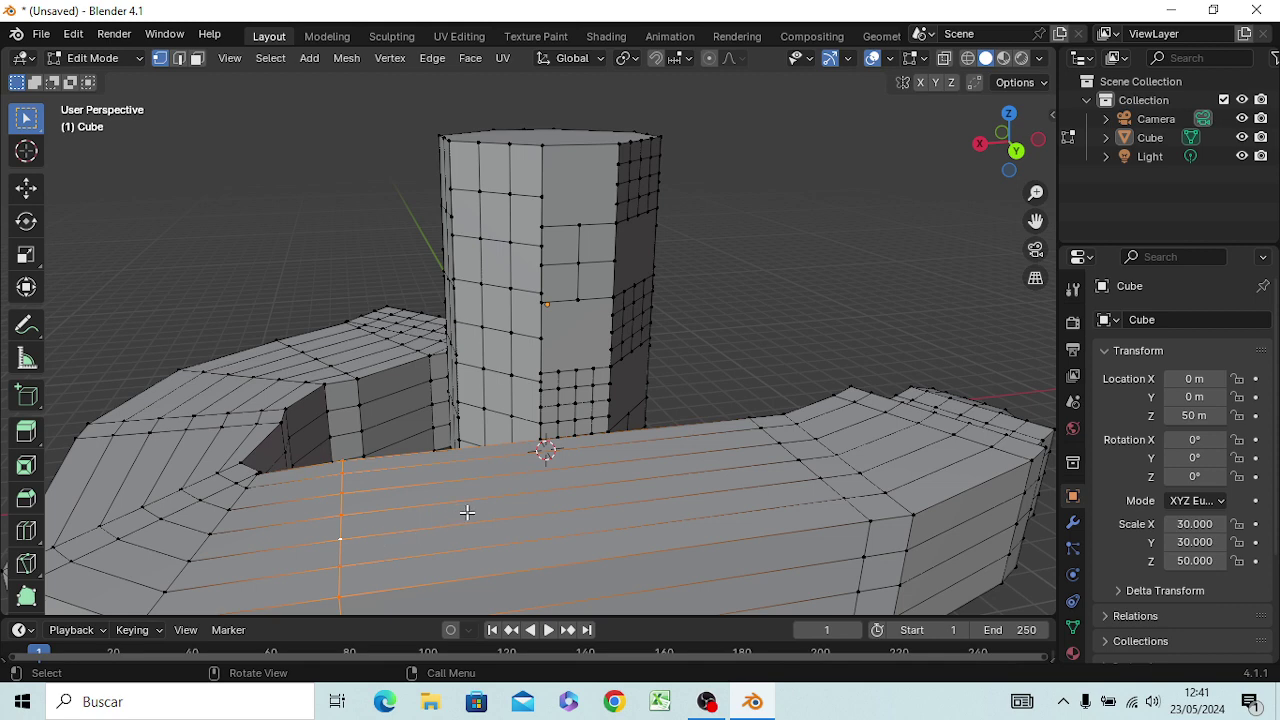
Step: From the Back view, scale the long-wall loop to about 0.42 and drop it about 12.74 m along Z
{"action": "key", "text": "KP_1"}
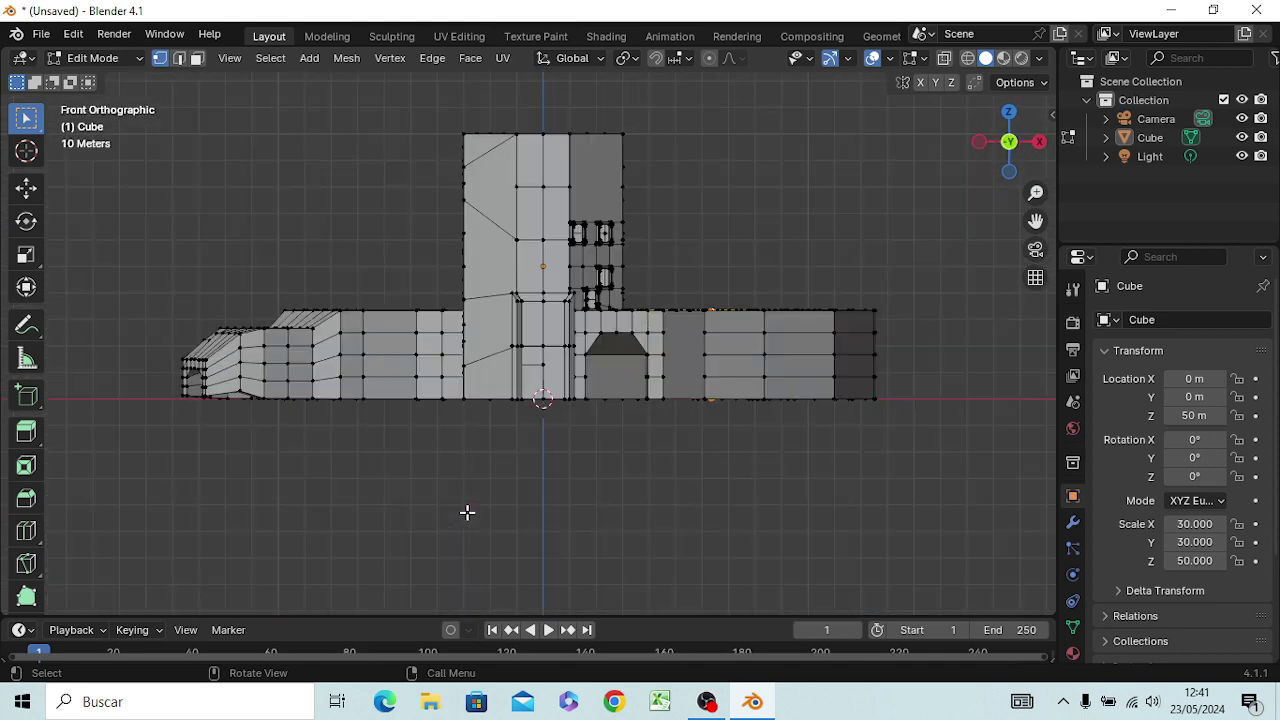
{"action": "key", "text": "ctrl+KP_1"}
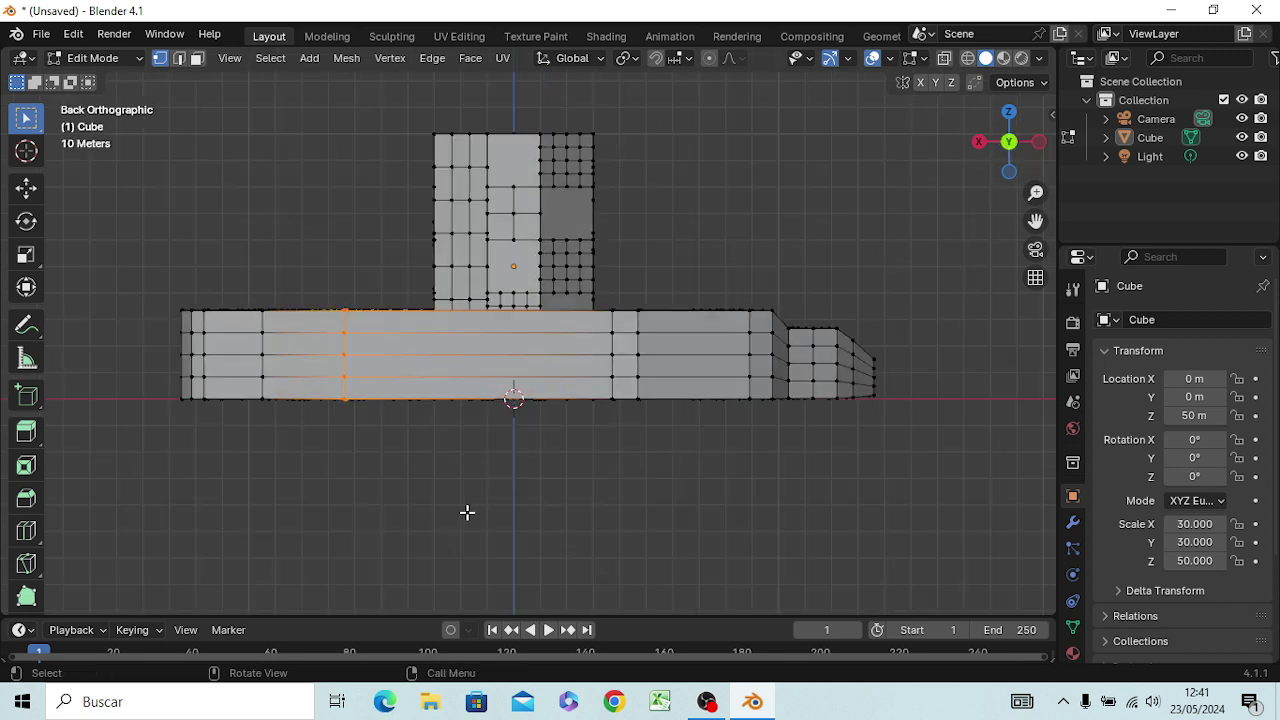
{"action": "key", "text": "s"}
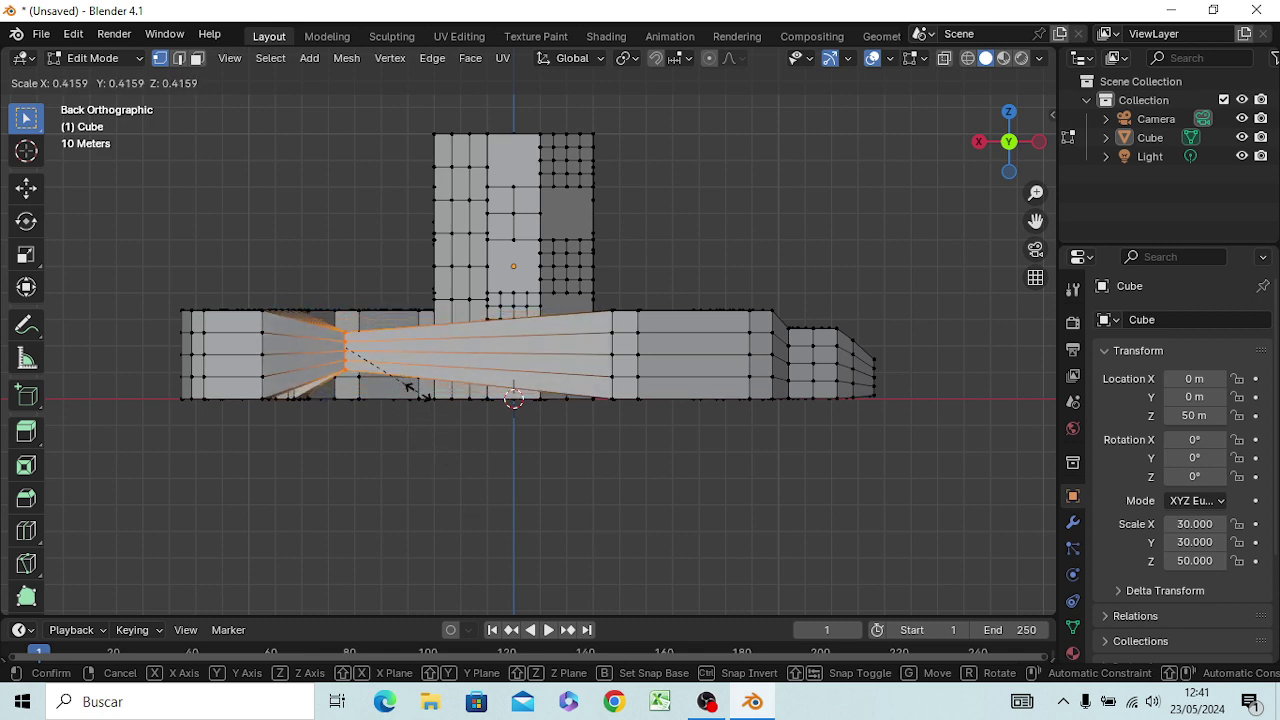
{"action": "left_click", "coordinate": [412, 378]}
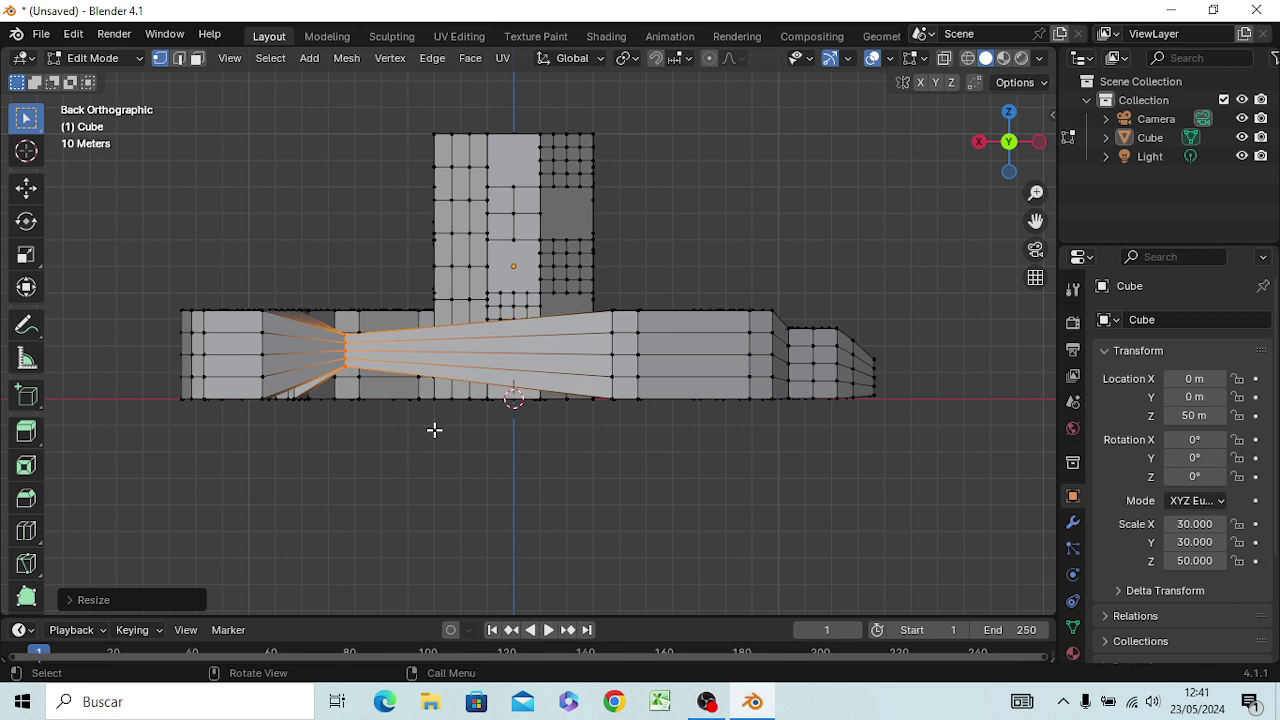
{"action": "key", "text": "g"}
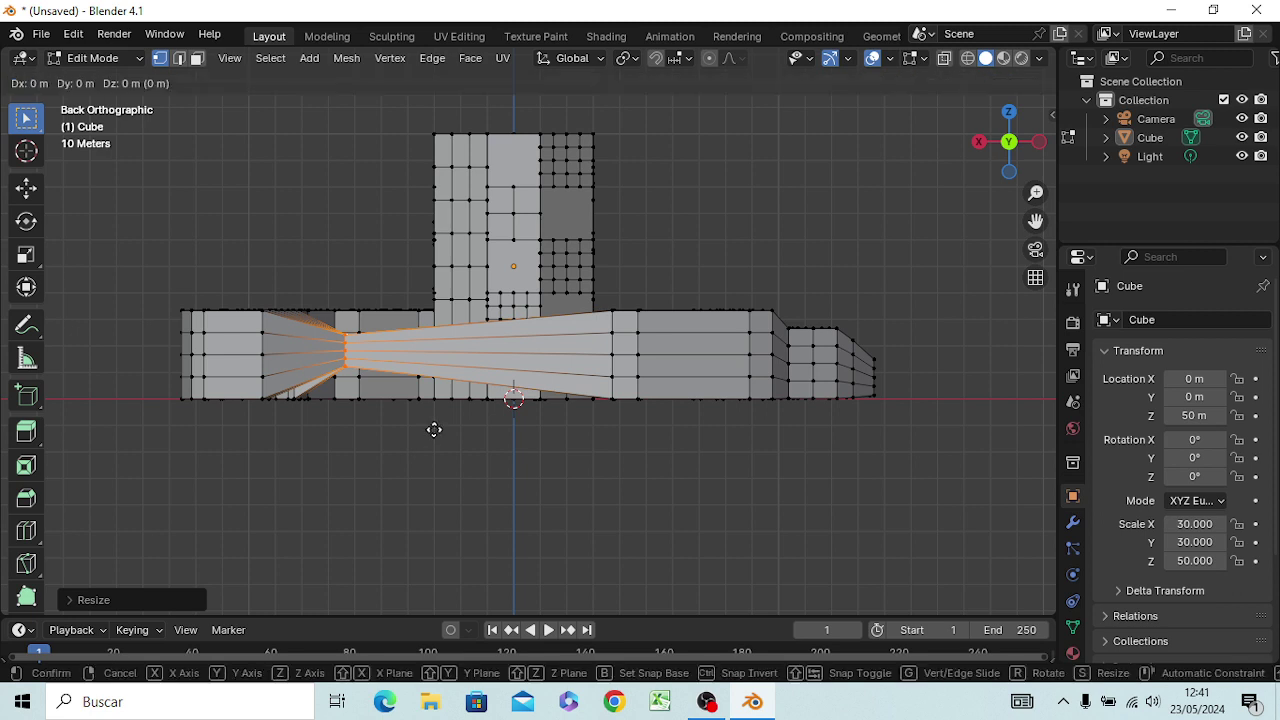
{"action": "key", "text": "z"}
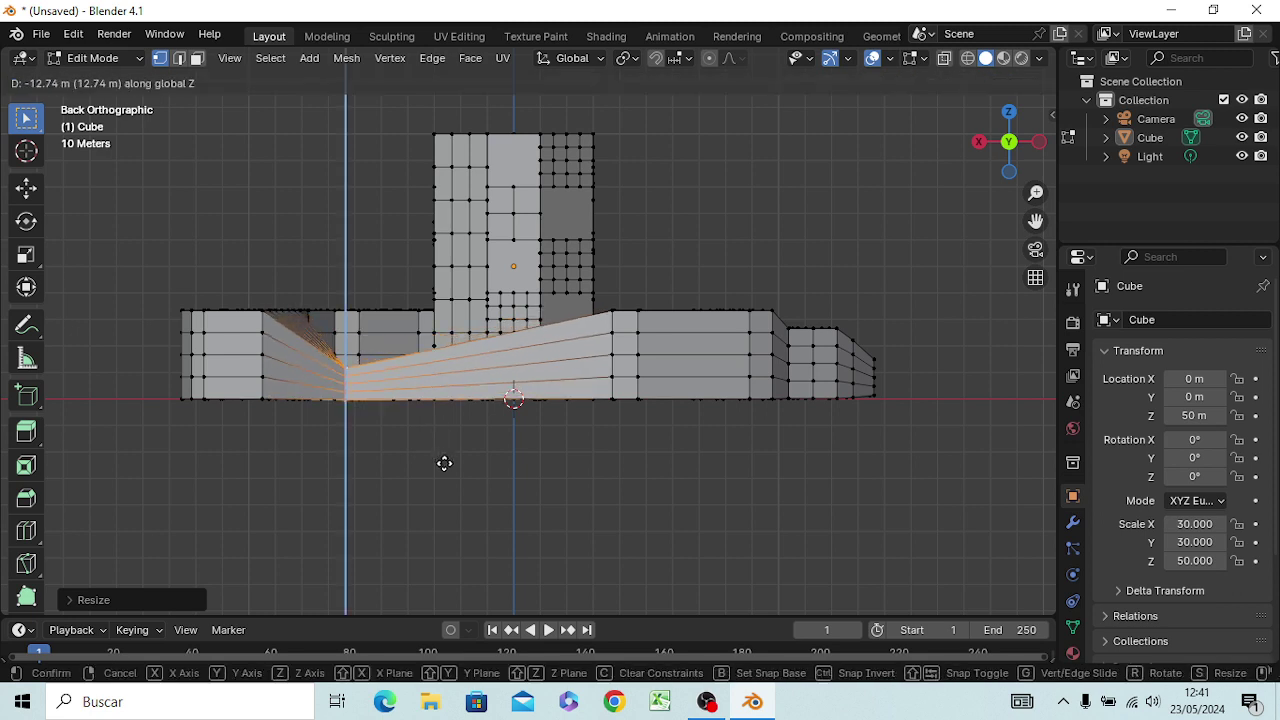
{"action": "left_click", "coordinate": [445, 459]}
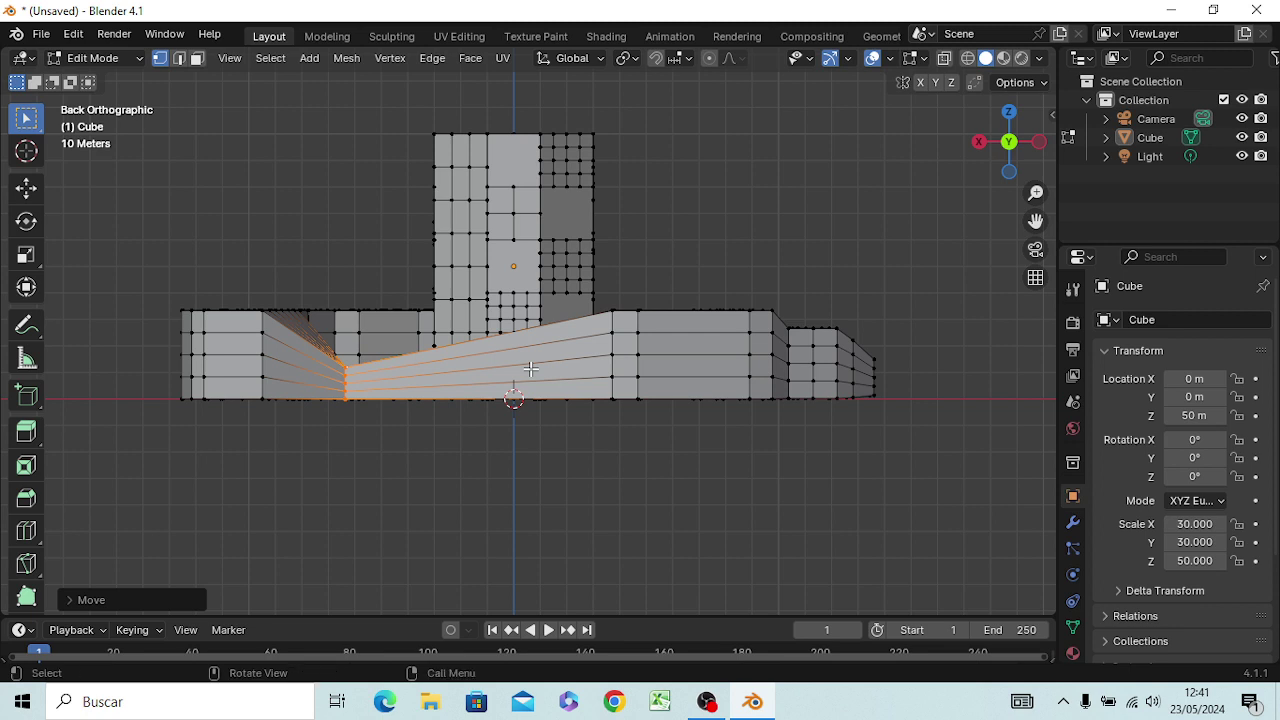
Step: Loop-cut the sloping middle stand, then shrink the new loop and lower it along Z
{"action": "left_click", "coordinate": [630, 492]}
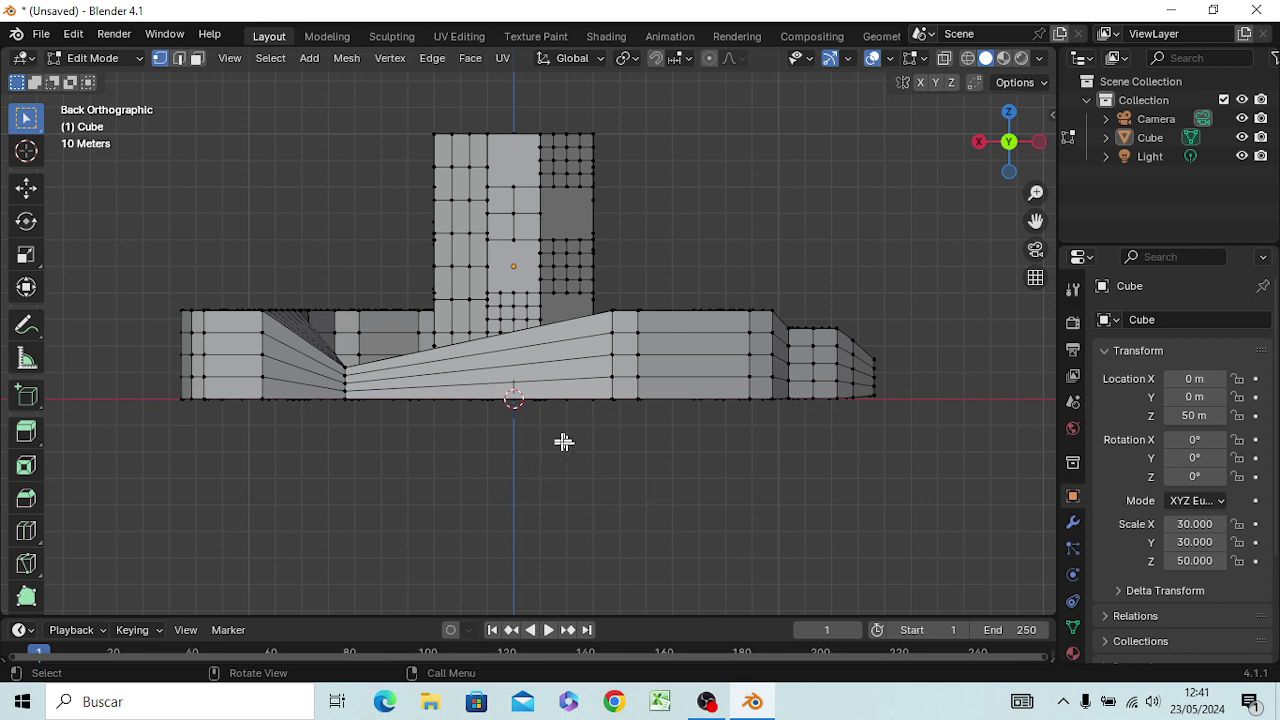
{"action": "key", "text": "ctrl+r"}
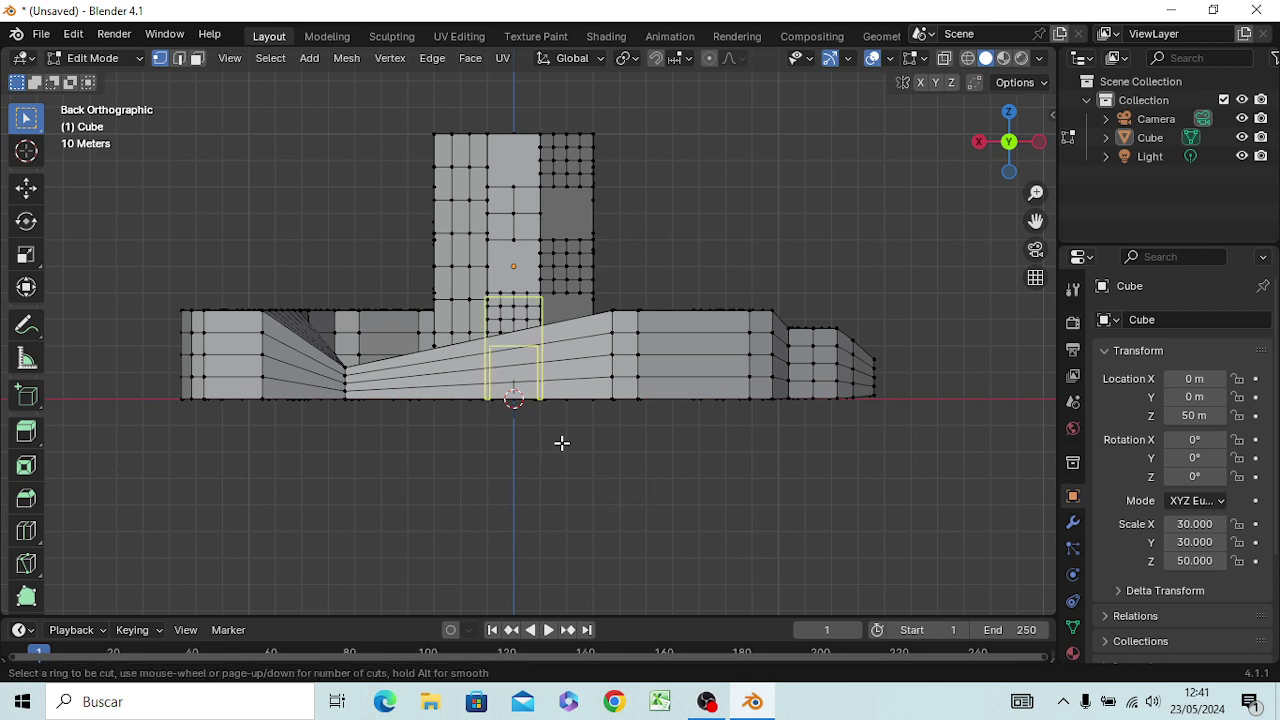
{"action": "left_click", "coordinate": [573, 393]}
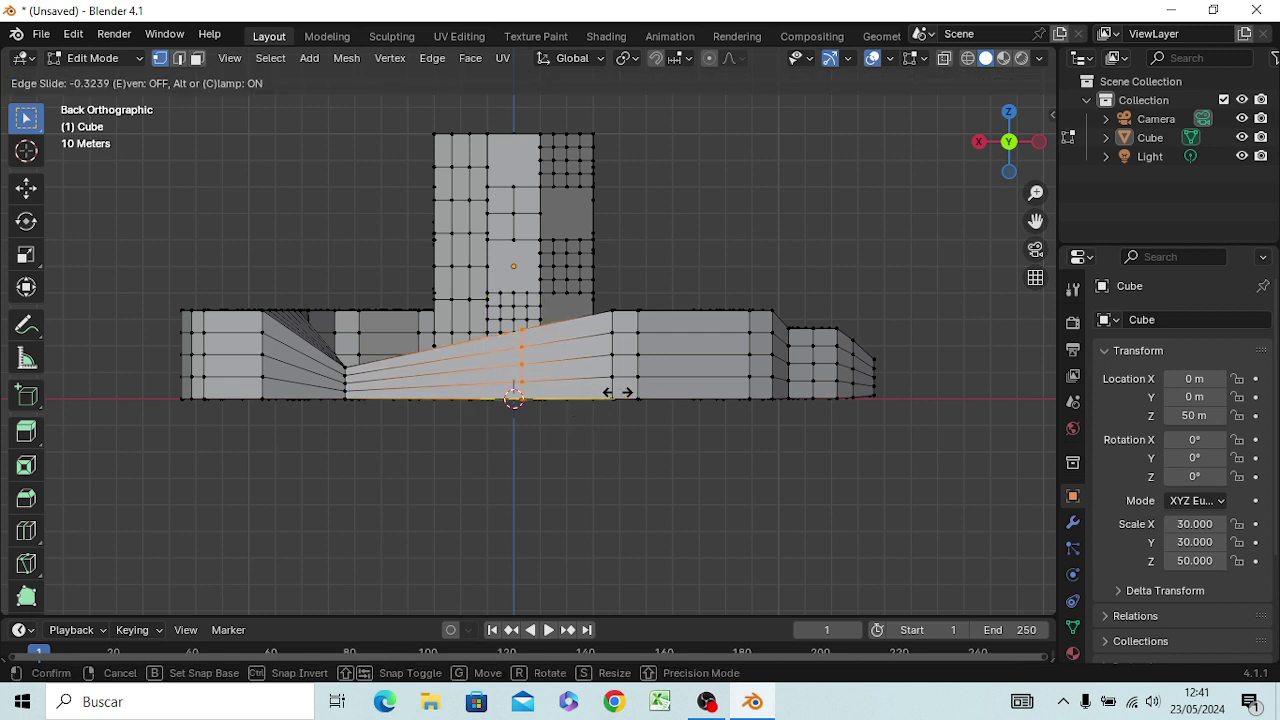
{"action": "left_click", "coordinate": [680, 390]}
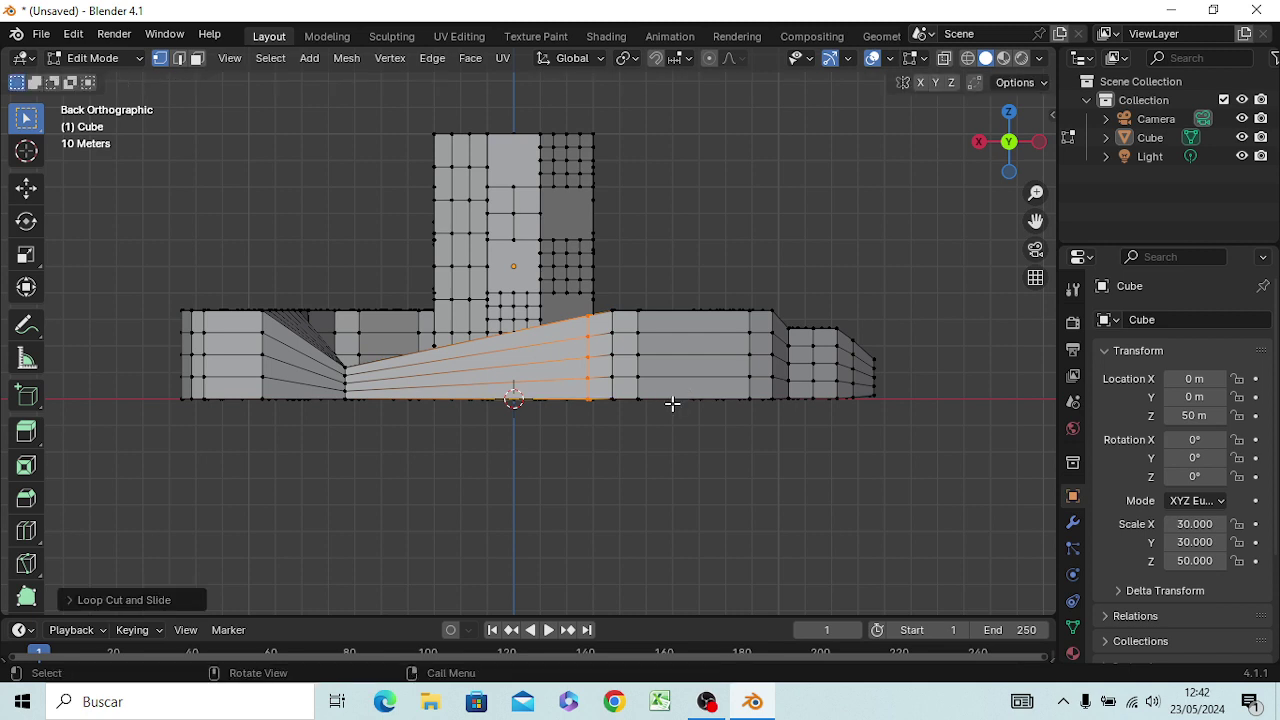
{"action": "key", "text": "s"}
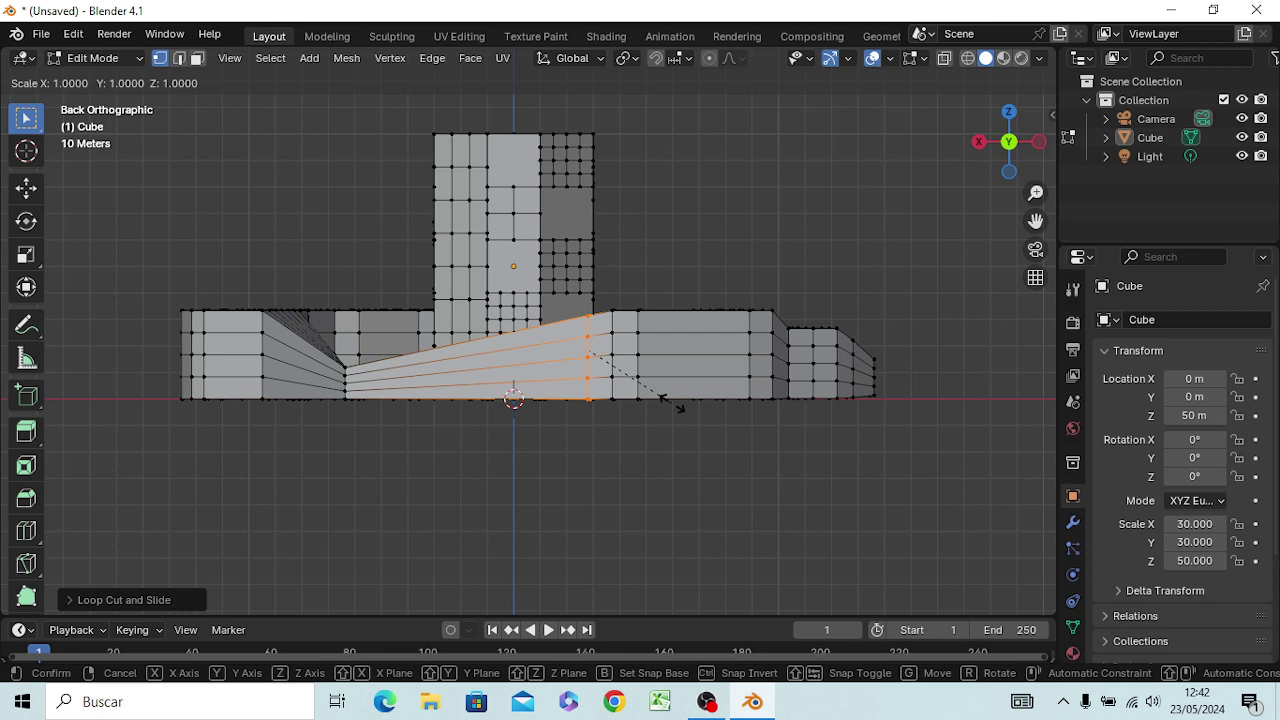
{"action": "left_click", "coordinate": [630, 372]}
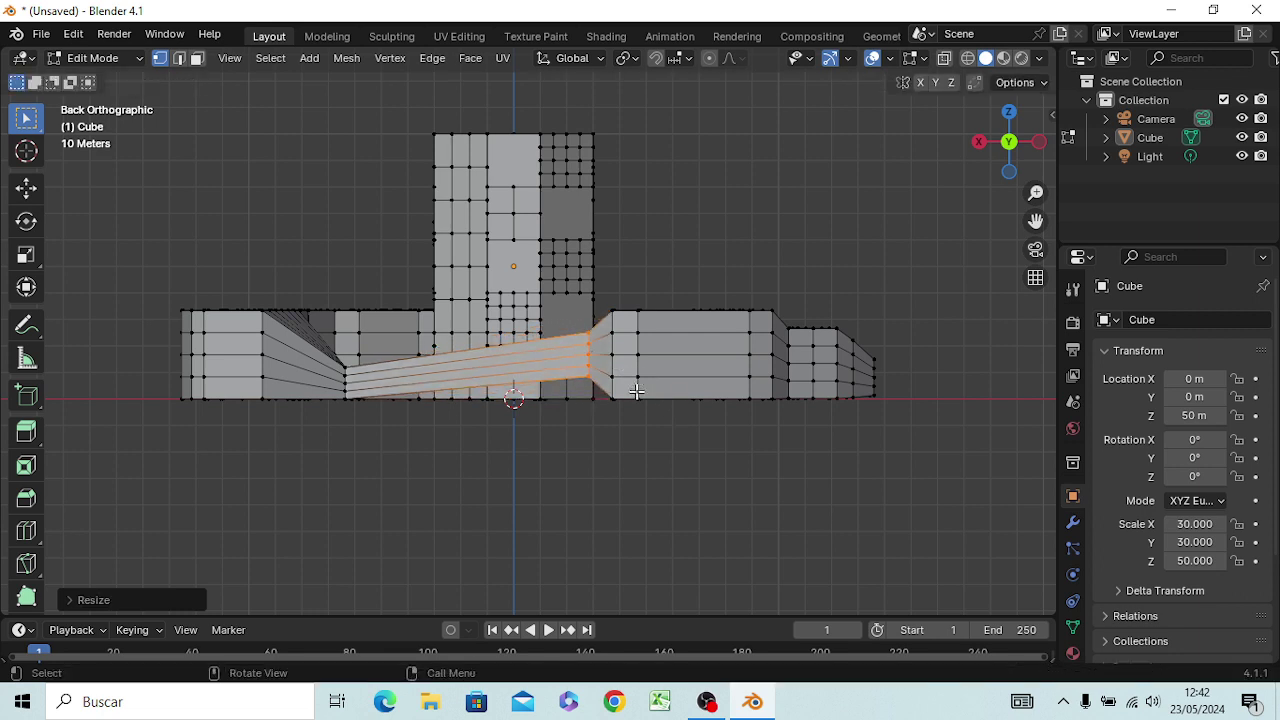
{"action": "key", "text": "g"}
{"action": "key", "text": "z"}
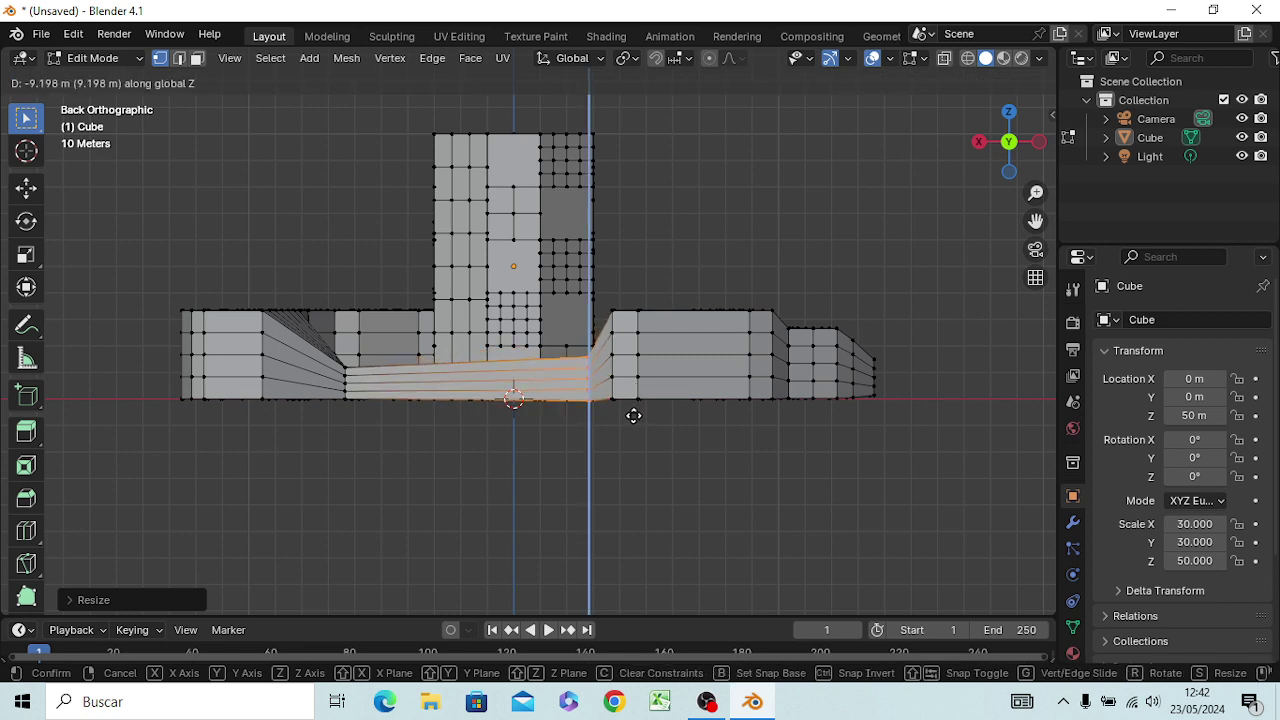
{"action": "left_click", "coordinate": [633, 415]}
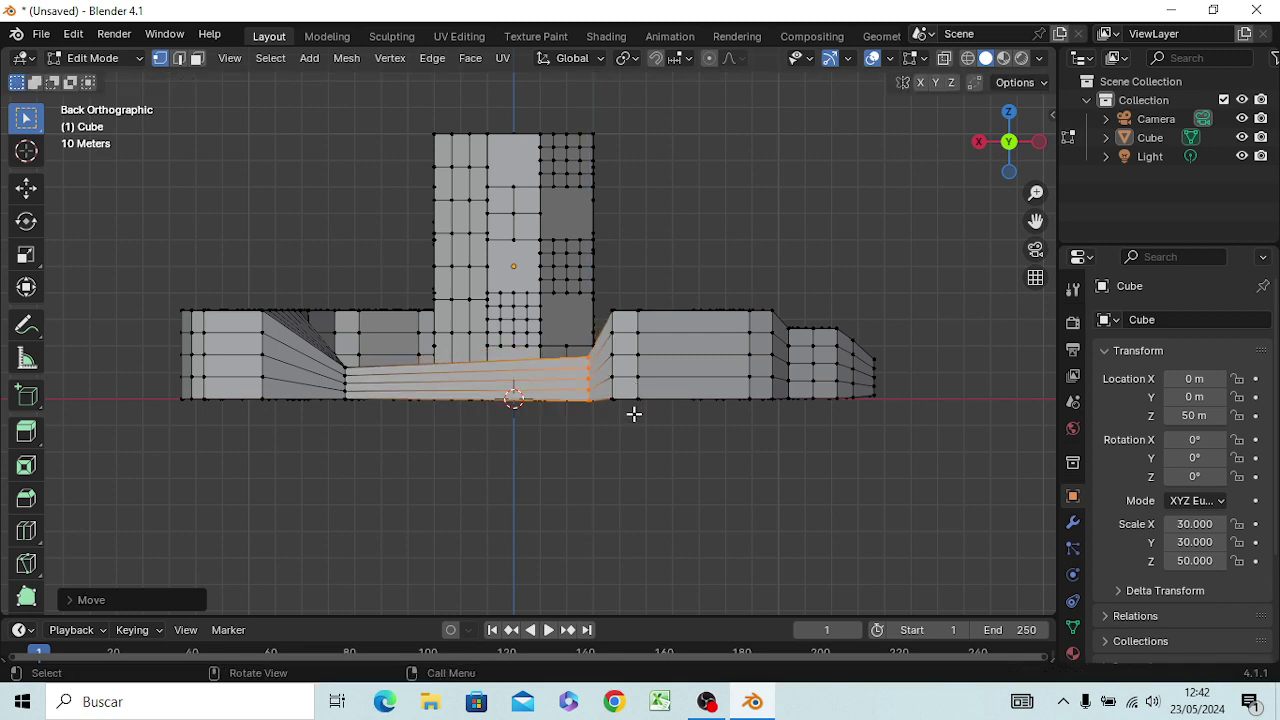
Step: Rescale the loop and move it vertically again until it forms a flat lower step
{"action": "key", "text": "s"}
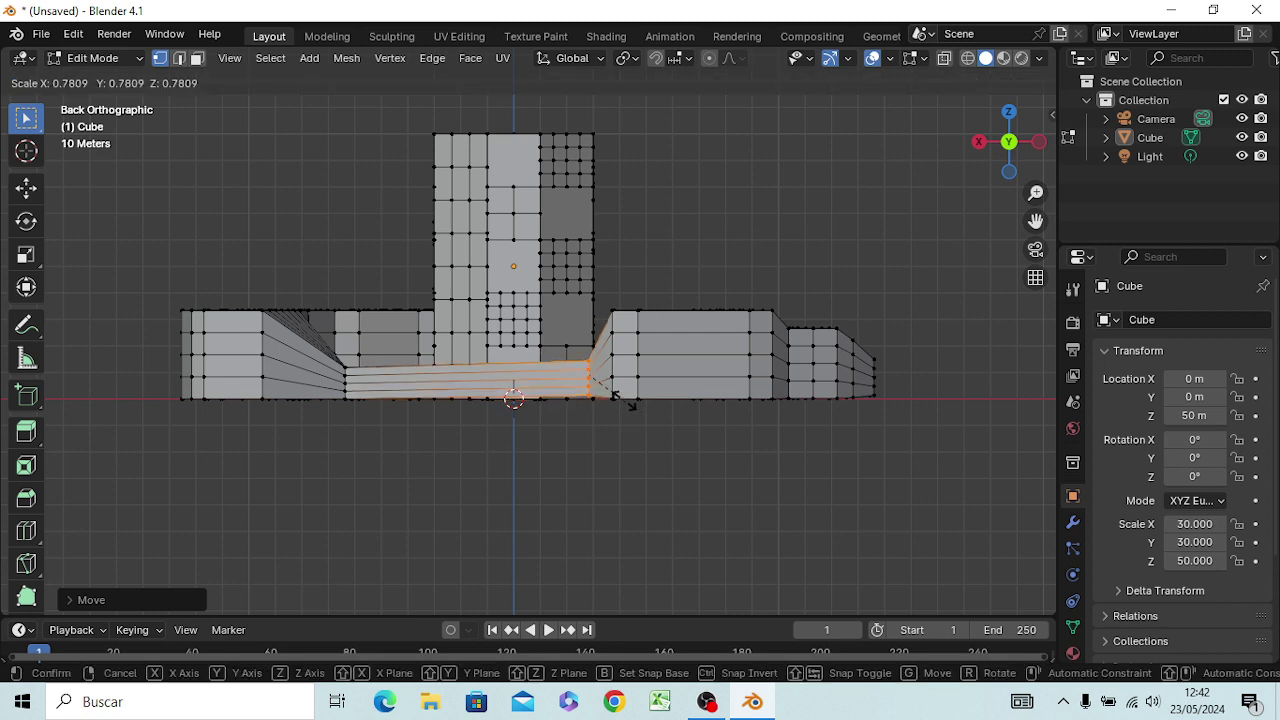
{"action": "left_click", "coordinate": [612, 391]}
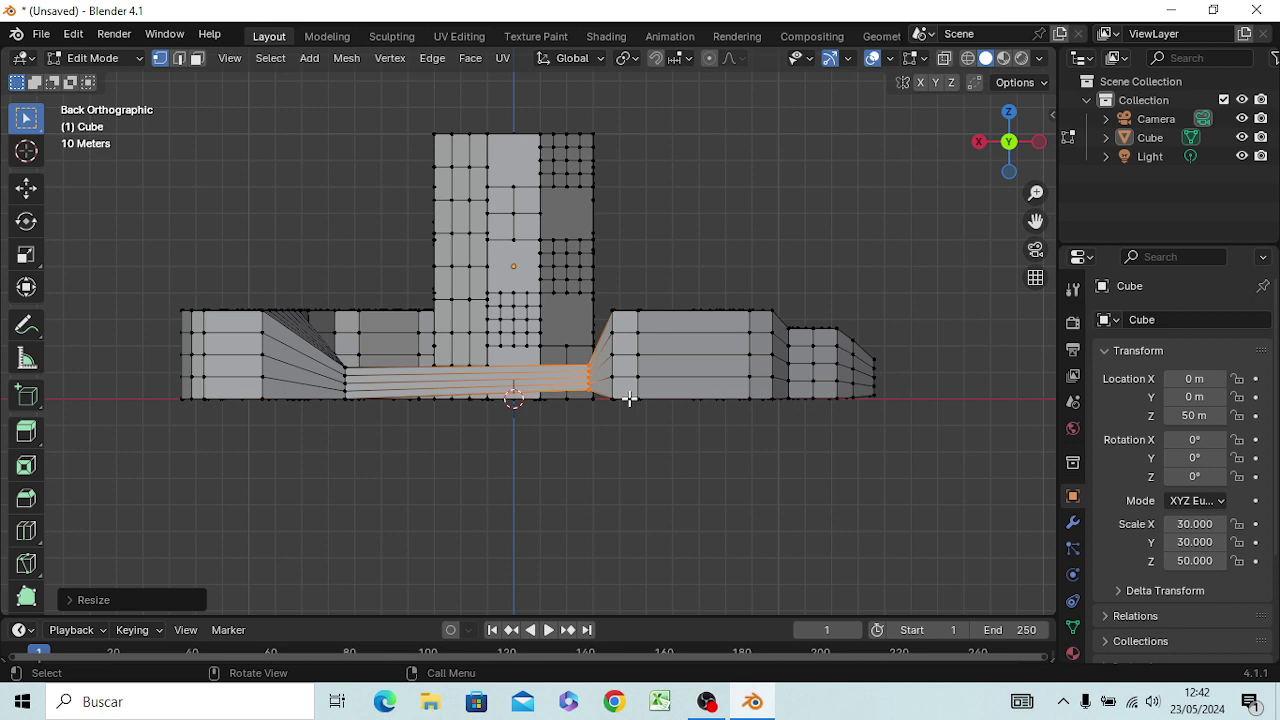
{"action": "key", "text": "g"}
{"action": "key", "text": "z"}
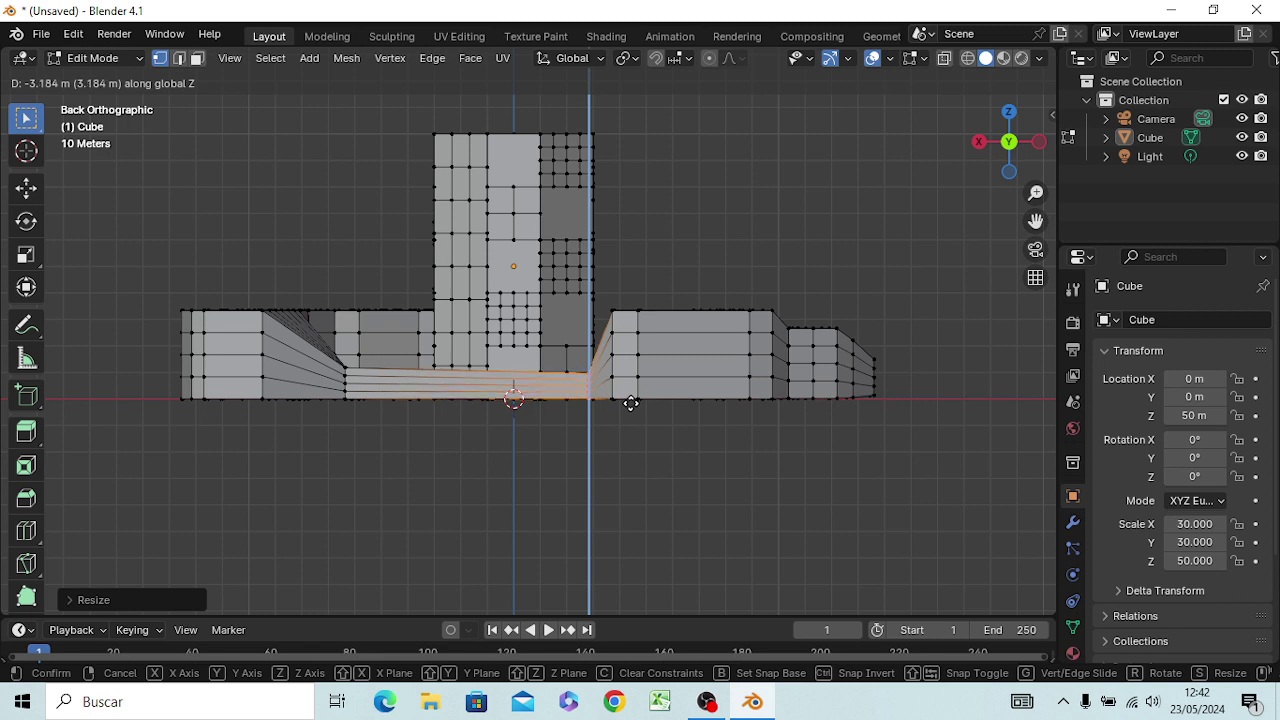
{"action": "left_click", "coordinate": [630, 404]}
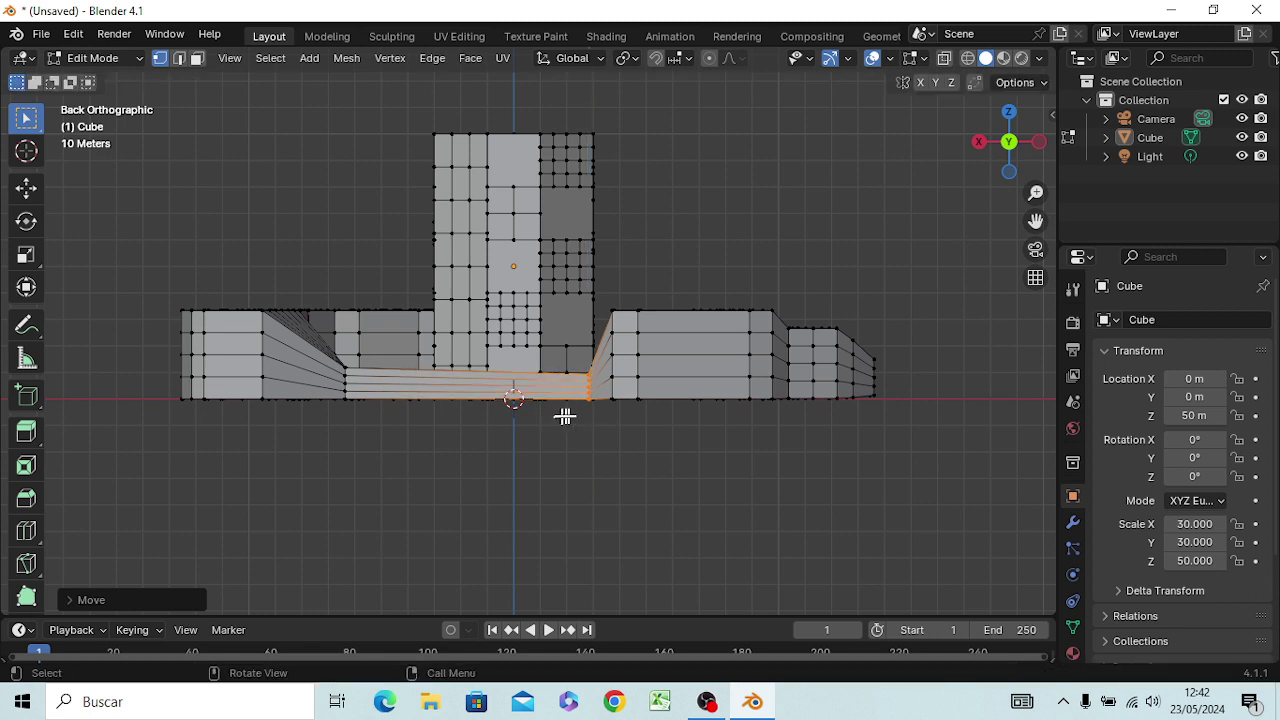
{"action": "key", "text": "s"}
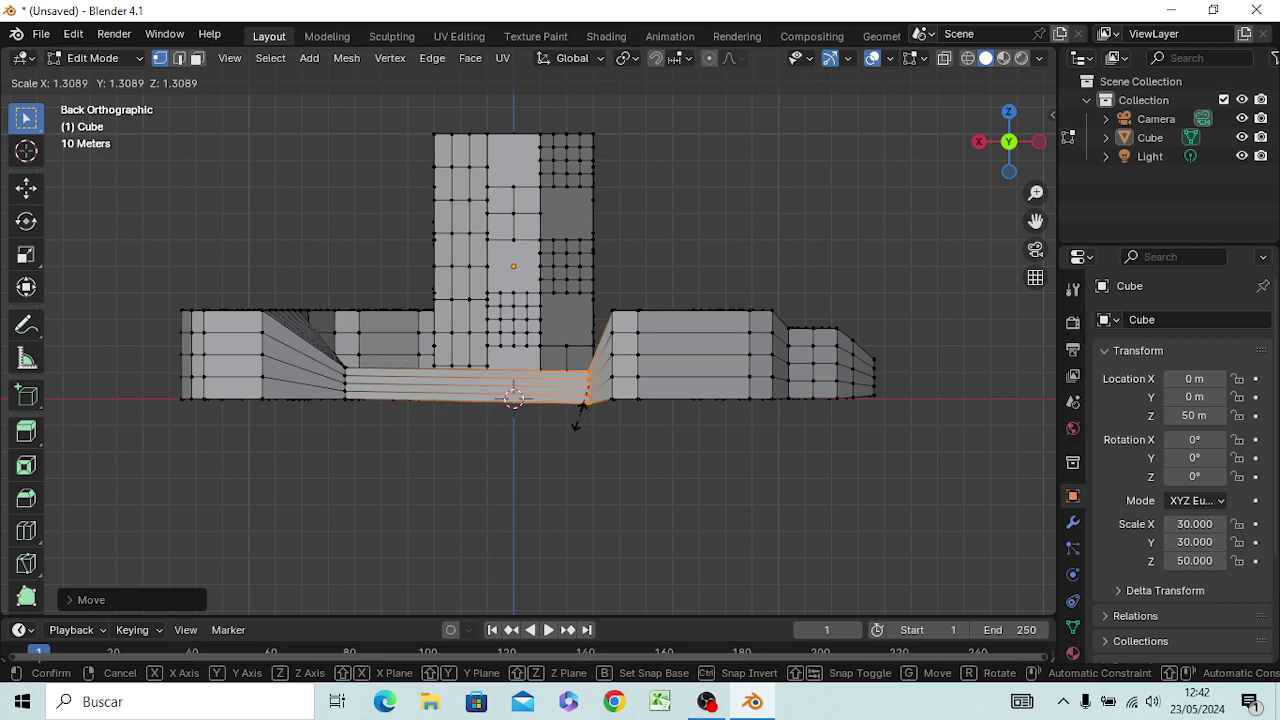
{"action": "left_click", "coordinate": [578, 418]}
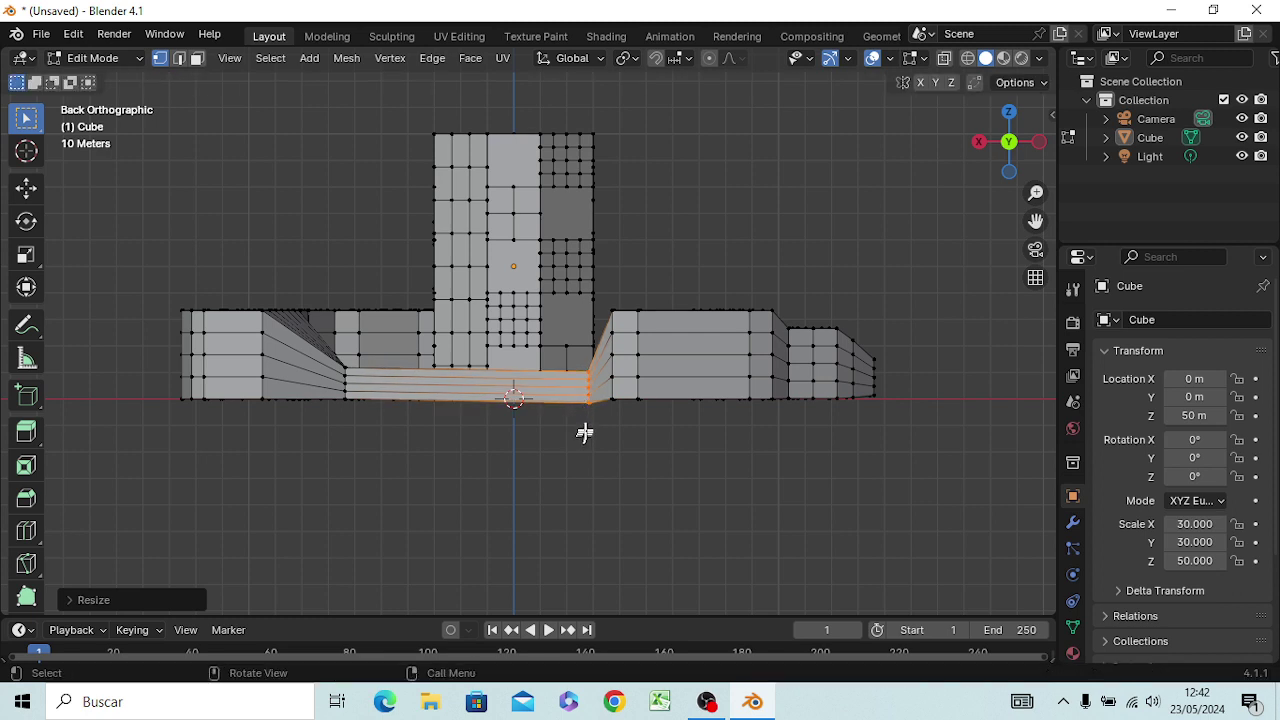
{"action": "key", "text": "g"}
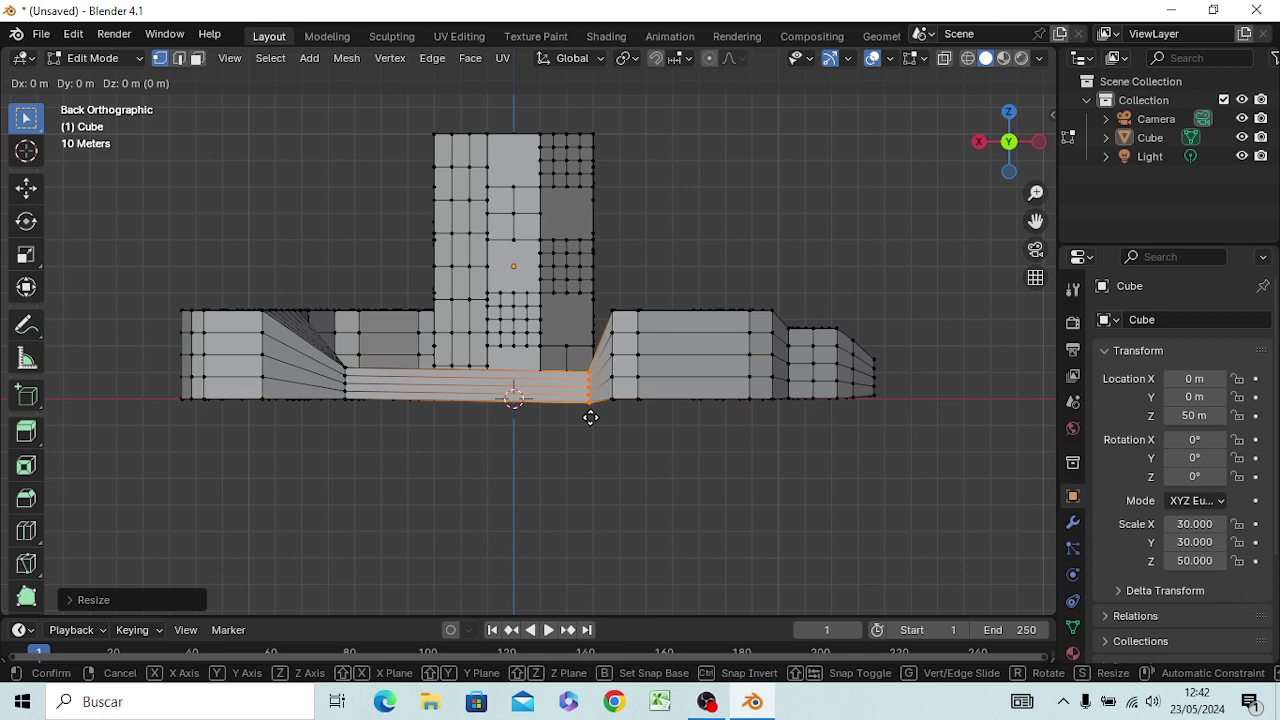
{"action": "key", "text": "z"}
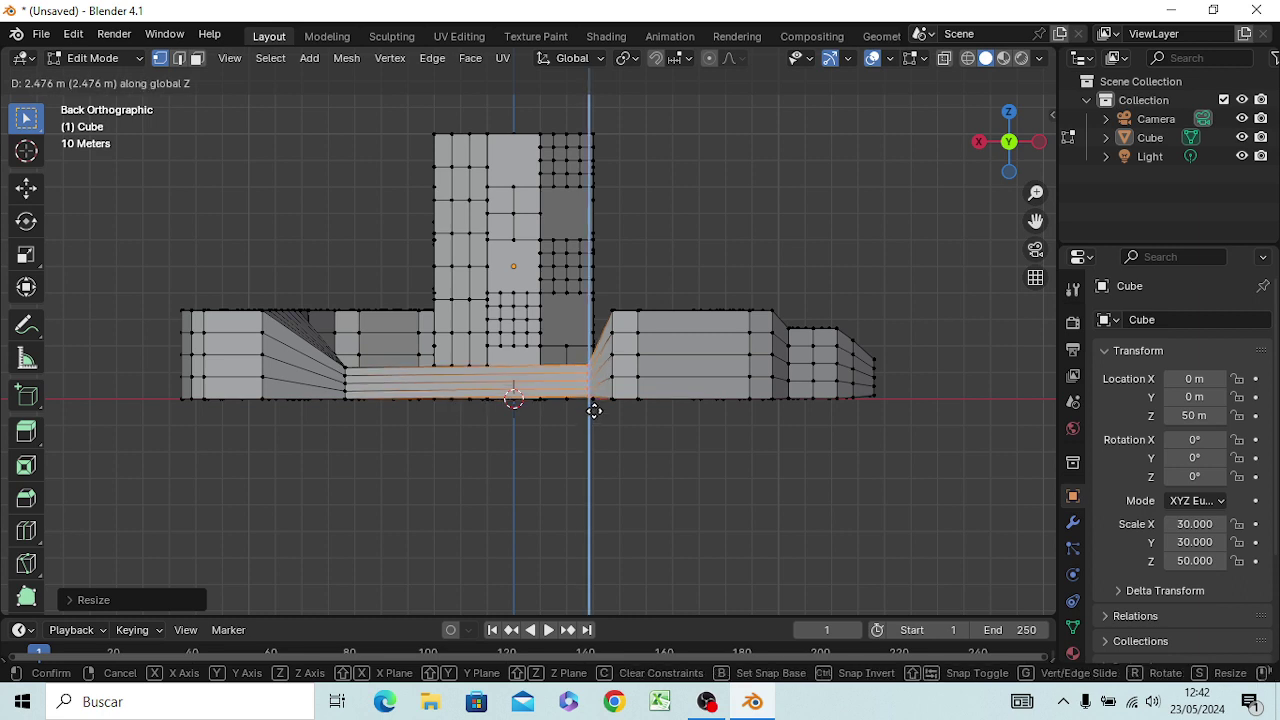
Step: Fix the step's final height, then shift the selected faces left toward the centre
{"action": "left_click", "coordinate": [595, 412]}
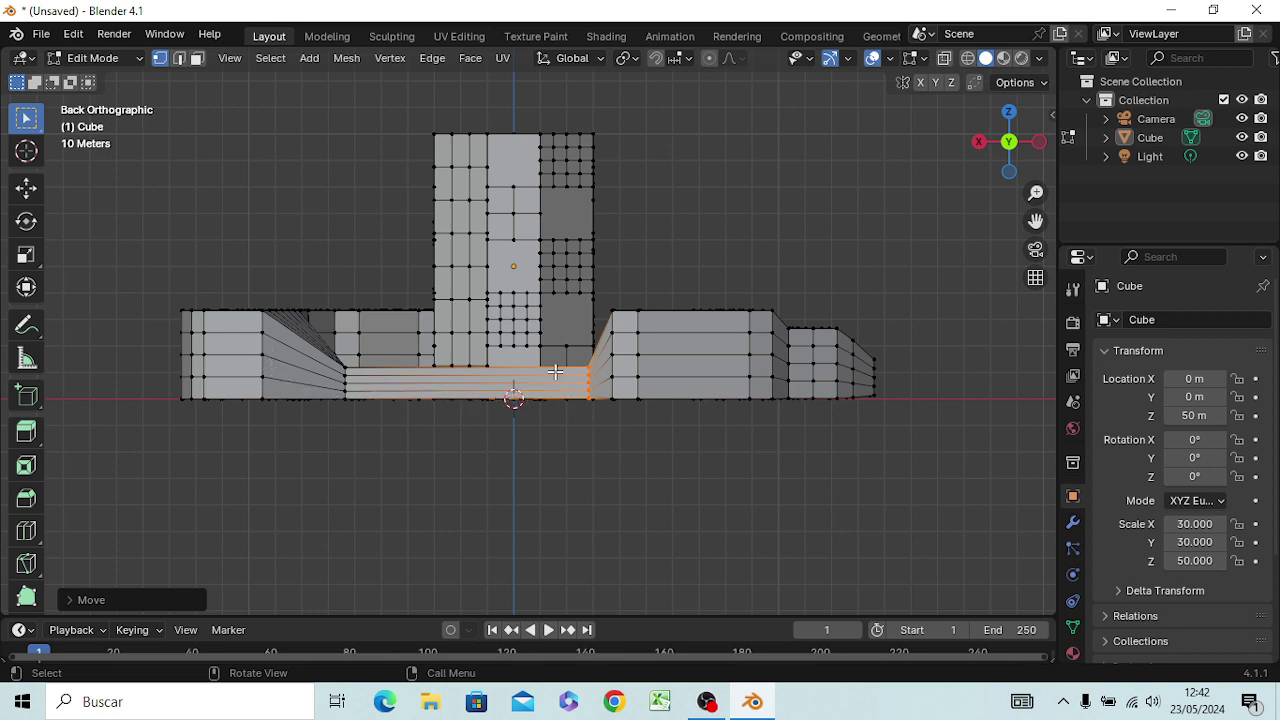
{"action": "key", "text": "g"}
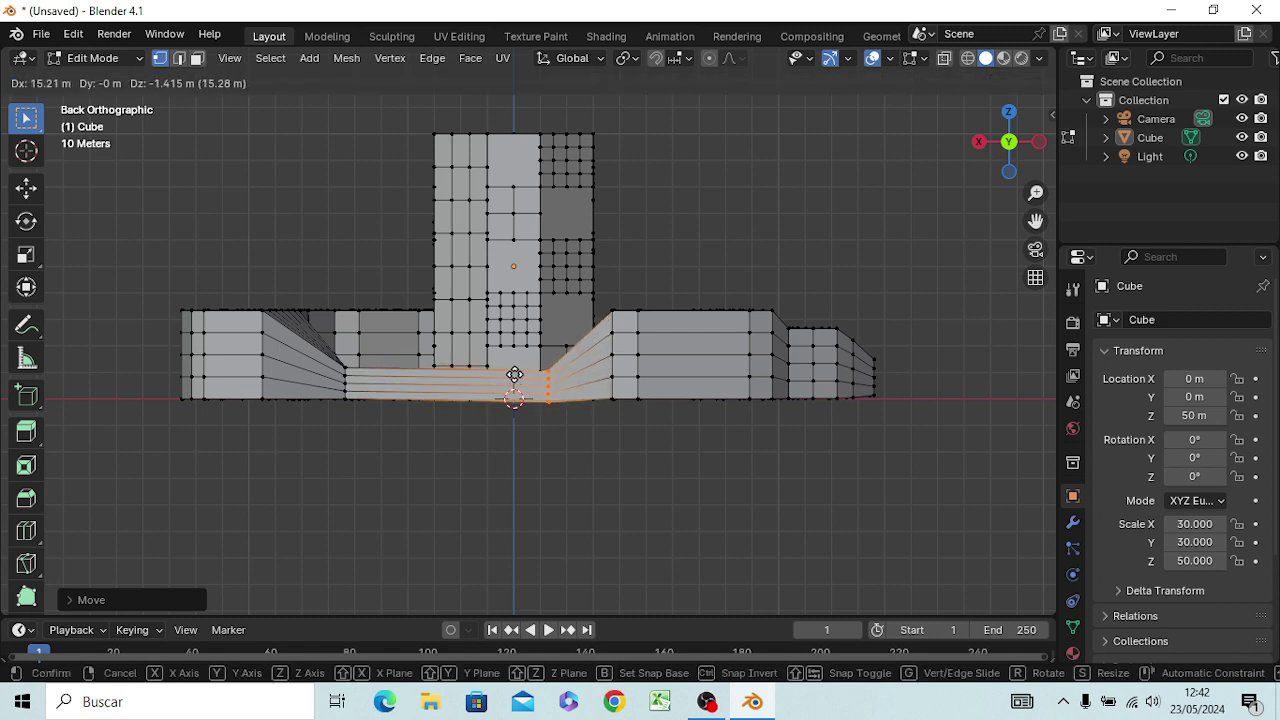
{"action": "left_click", "coordinate": [513, 372]}
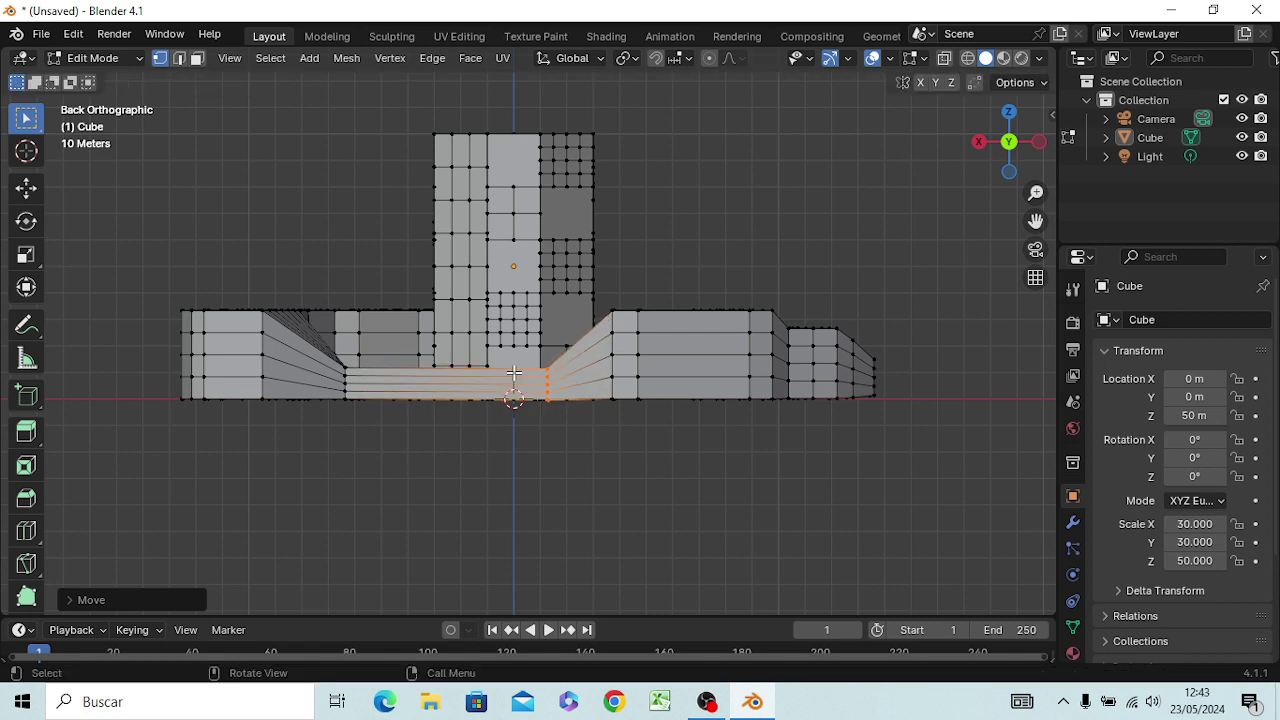
{"action": "left_click", "coordinate": [308, 440]}
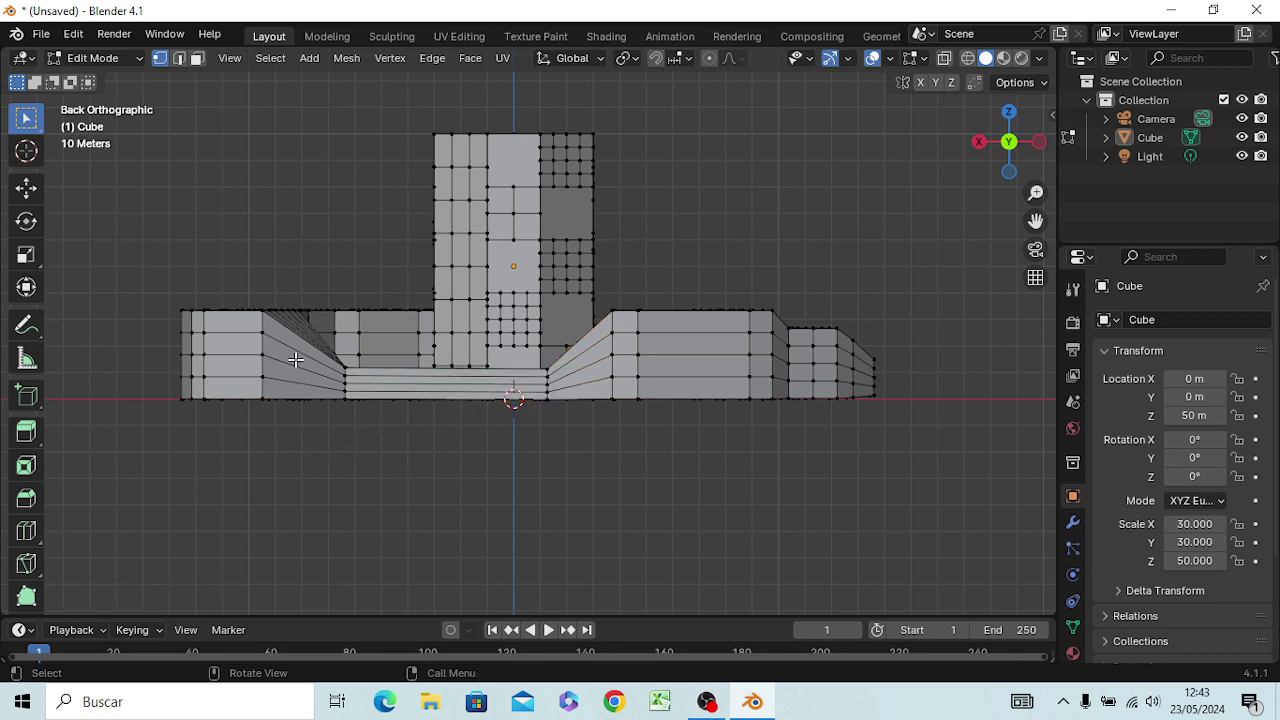
Step: Add a single edge loop across the left slope and another across the right slope
{"action": "key", "text": "ctrl+r"}
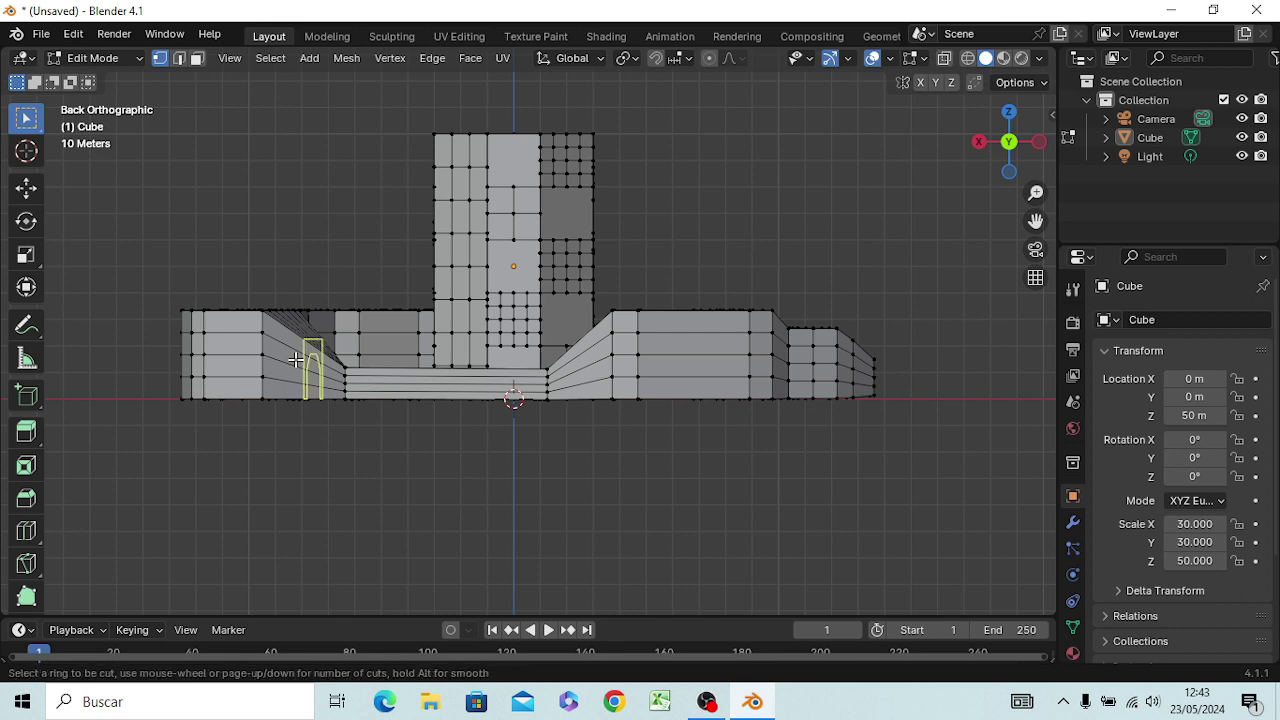
{"action": "left_click", "coordinate": [297, 360]}
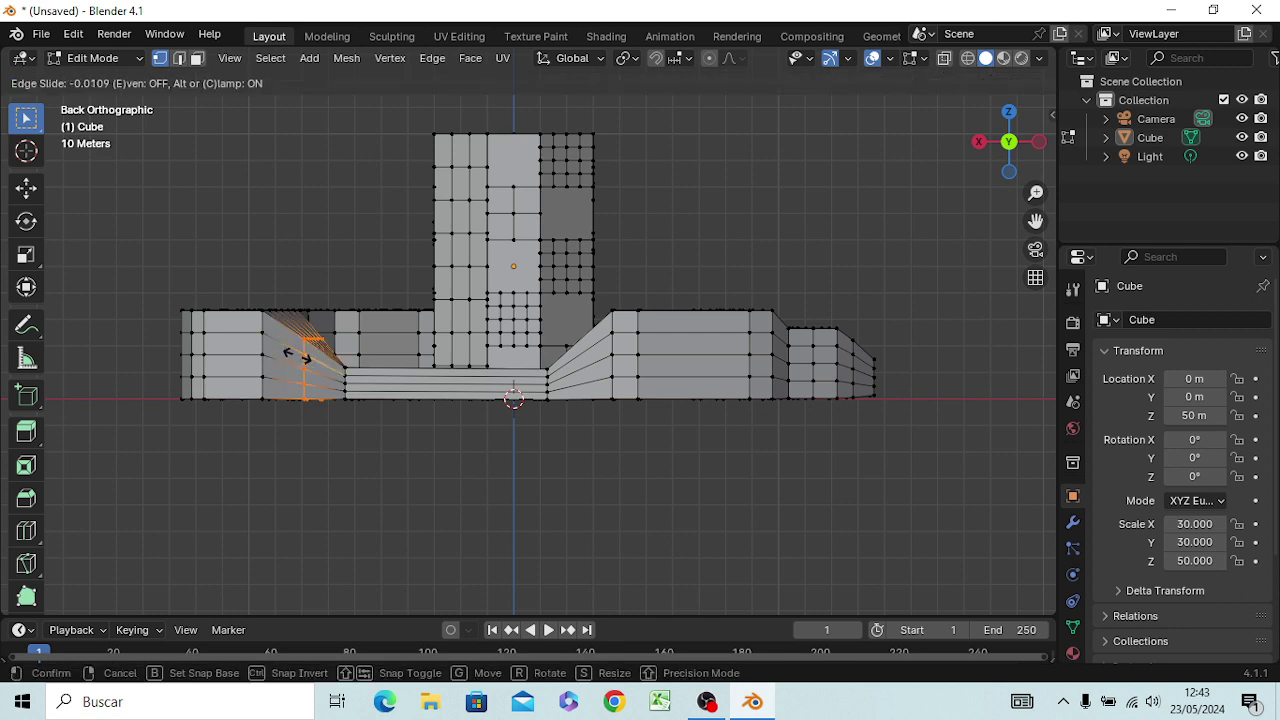
{"action": "left_click", "coordinate": [235, 350]}
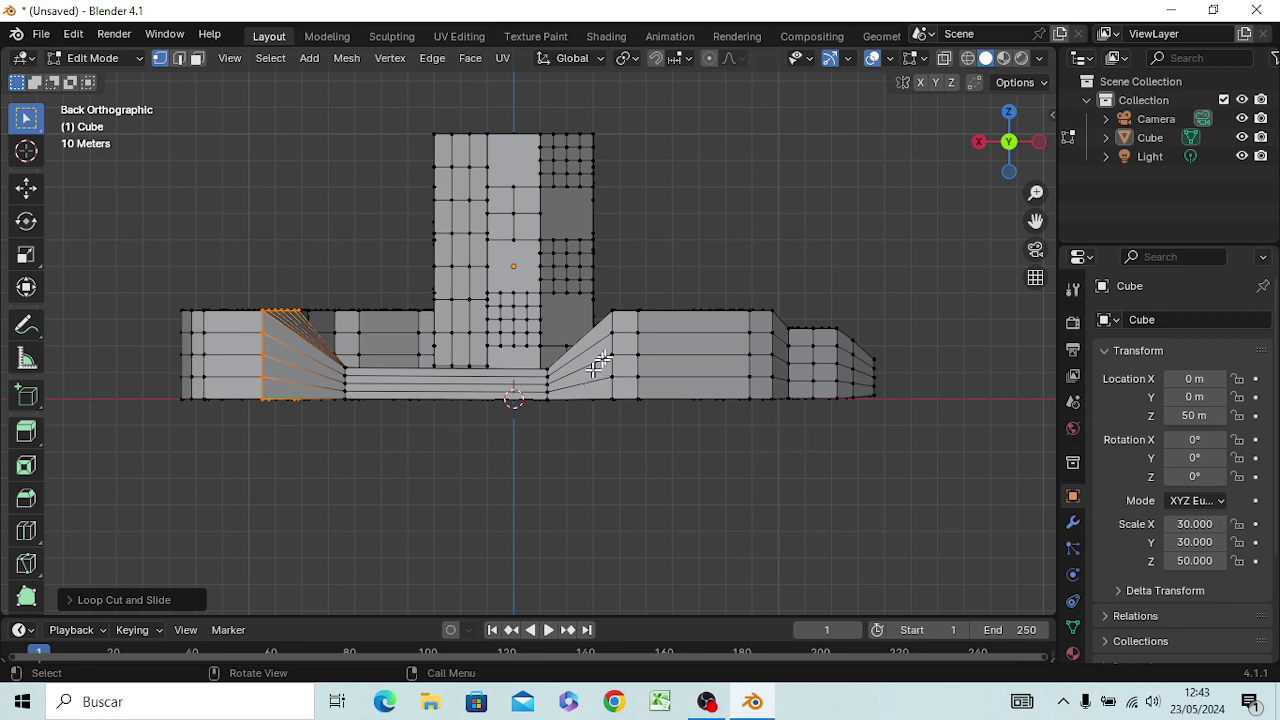
{"action": "key", "text": "ctrl+r"}
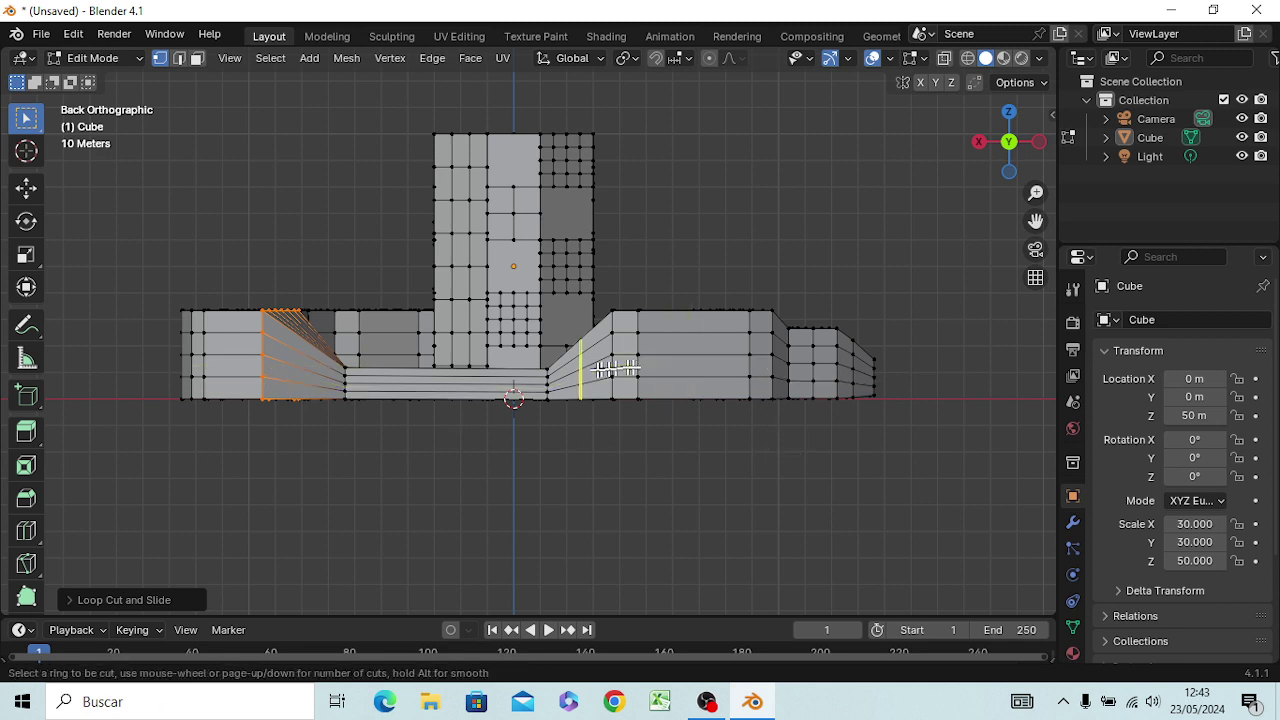
{"action": "left_click", "coordinate": [600, 362]}
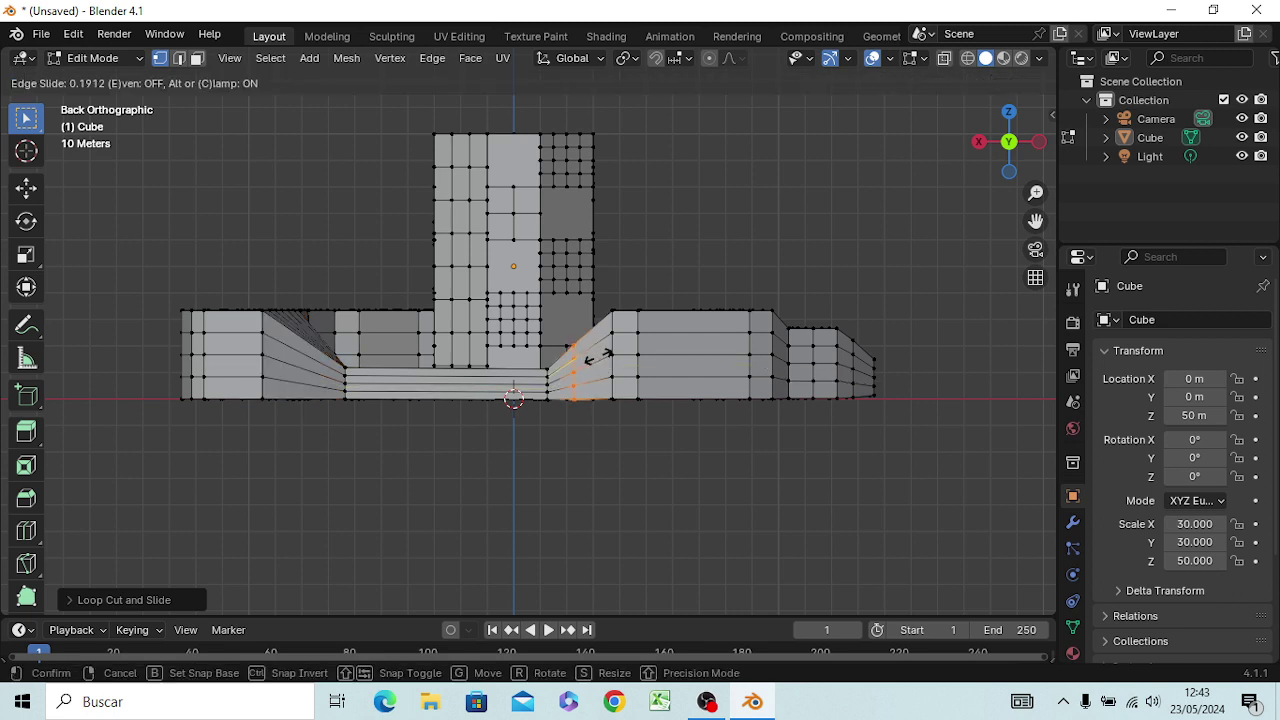
{"action": "left_click", "coordinate": [666, 339]}
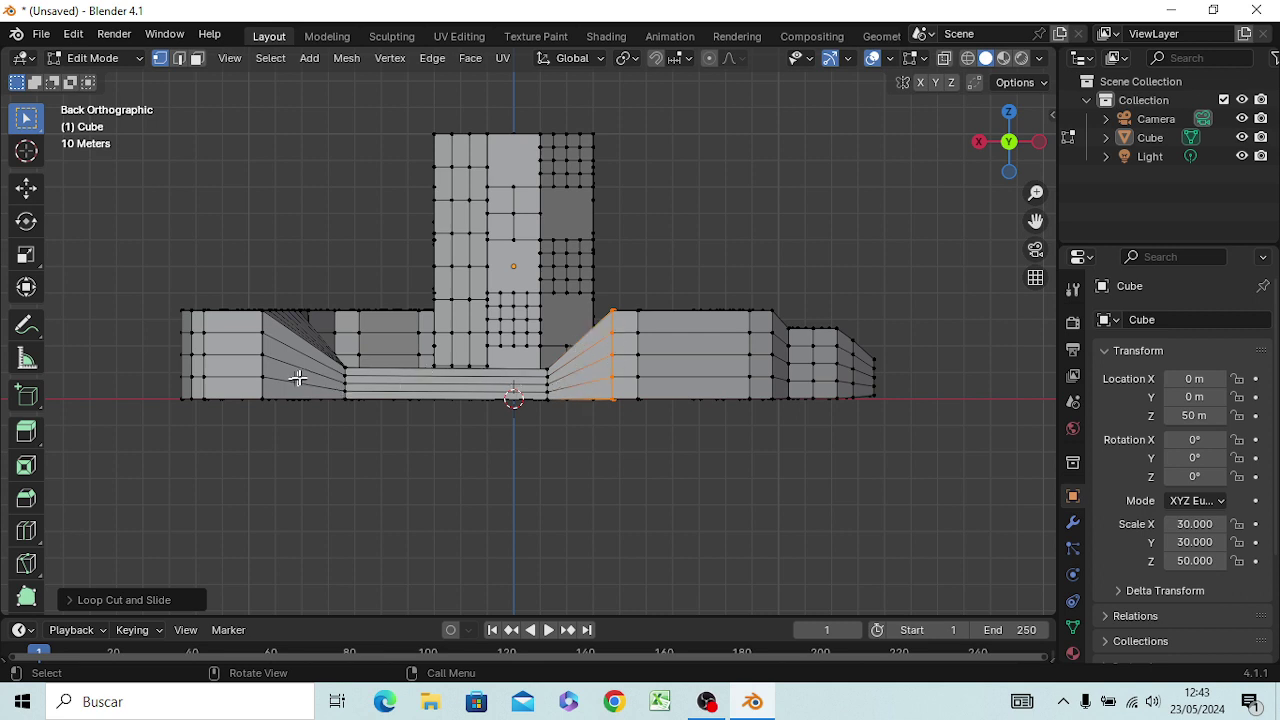
Step: Add two-cut edge loops on the left and right slopes, then switch to vertex mode and deselect
{"action": "key", "text": "ctrl+r"}
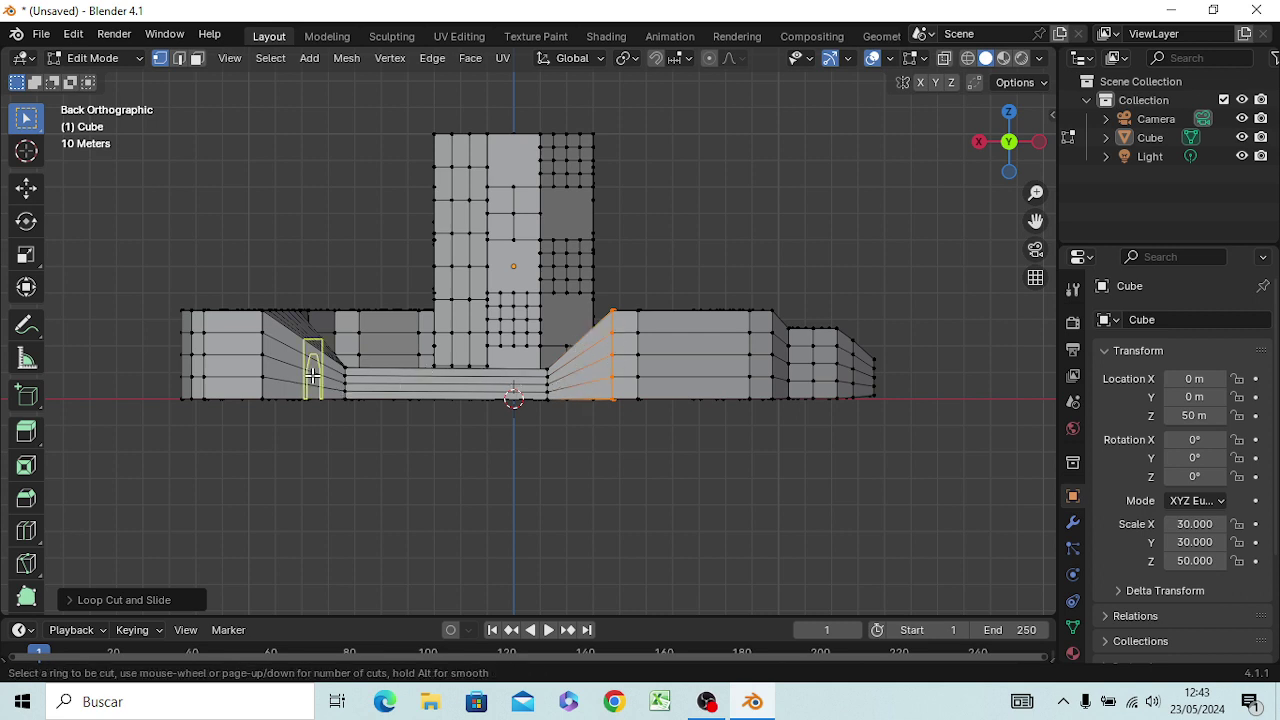
{"action": "scroll", "coordinate": [325, 372], "scroll_direction": "up", "scroll_amount": 1}
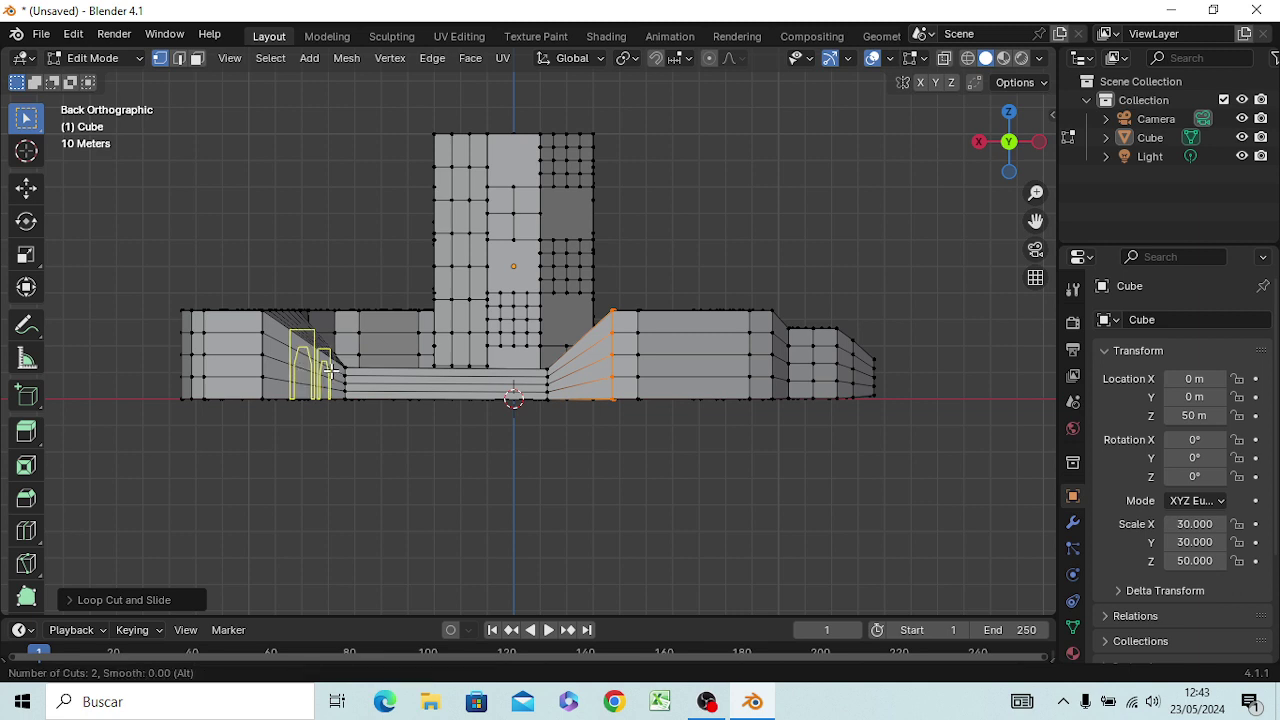
{"action": "left_click", "coordinate": [330, 372]}
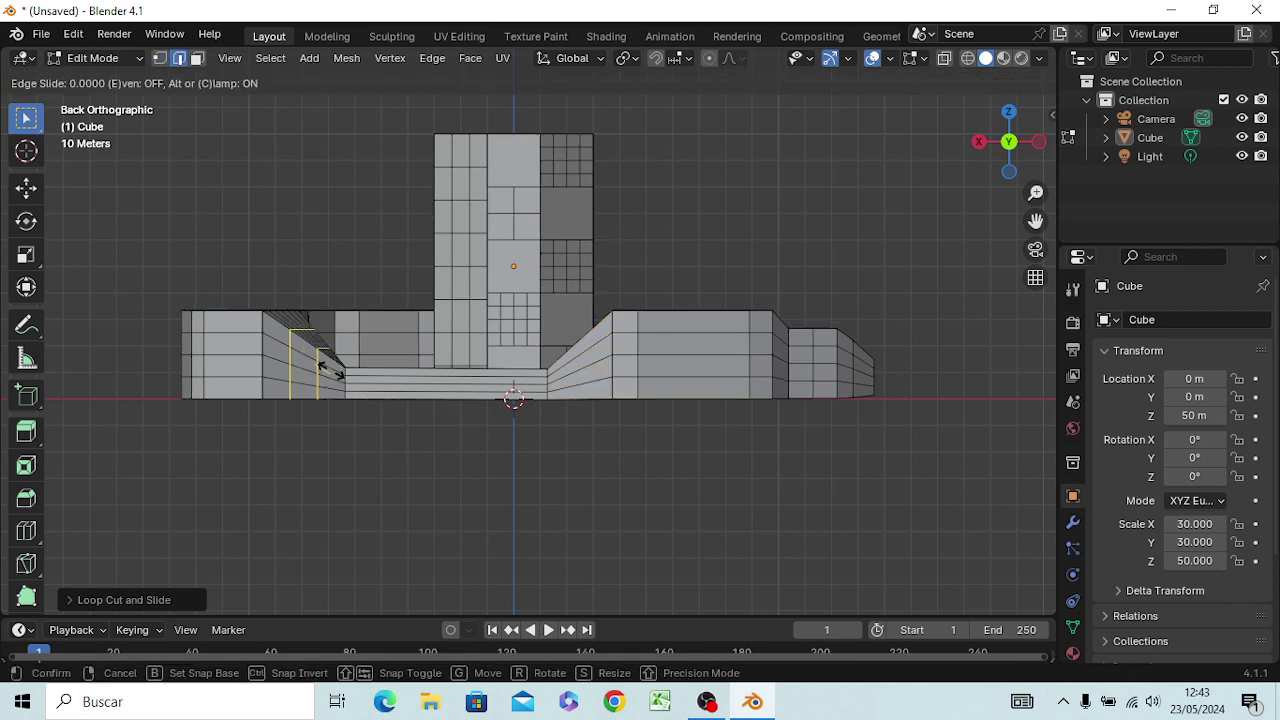
{"action": "left_click", "coordinate": [330, 372]}
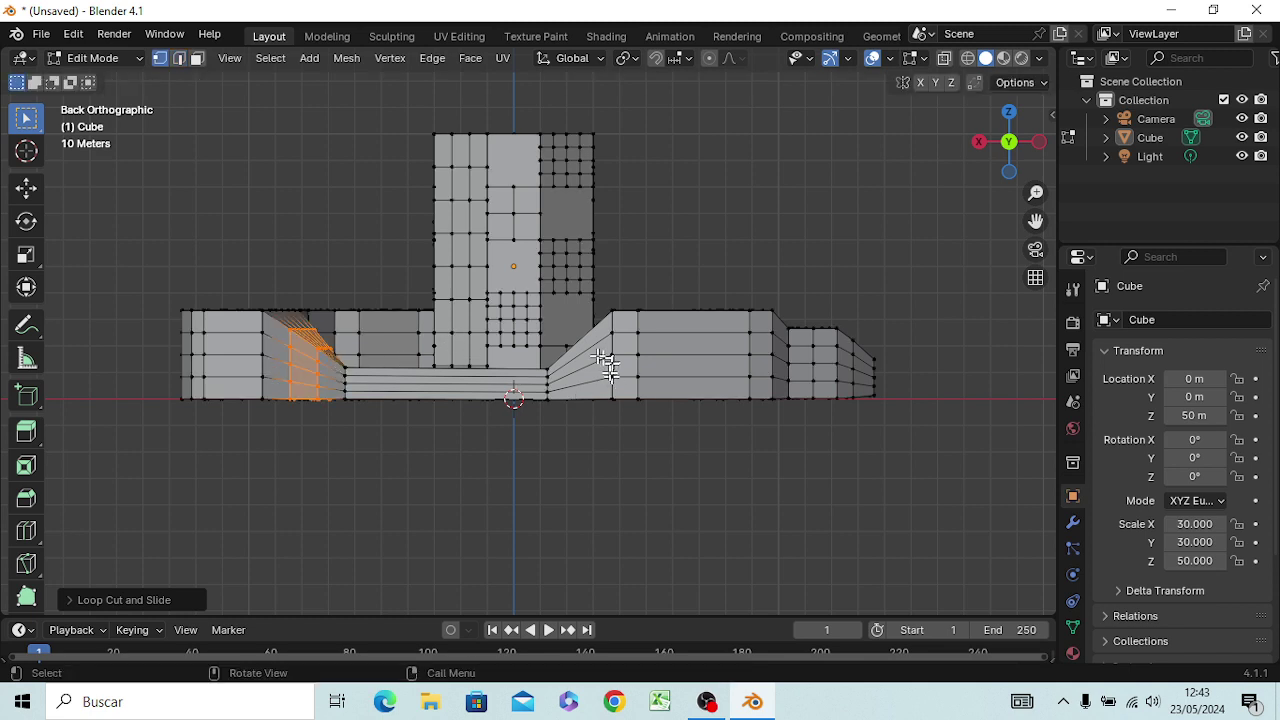
{"action": "key", "text": "ctrl"}
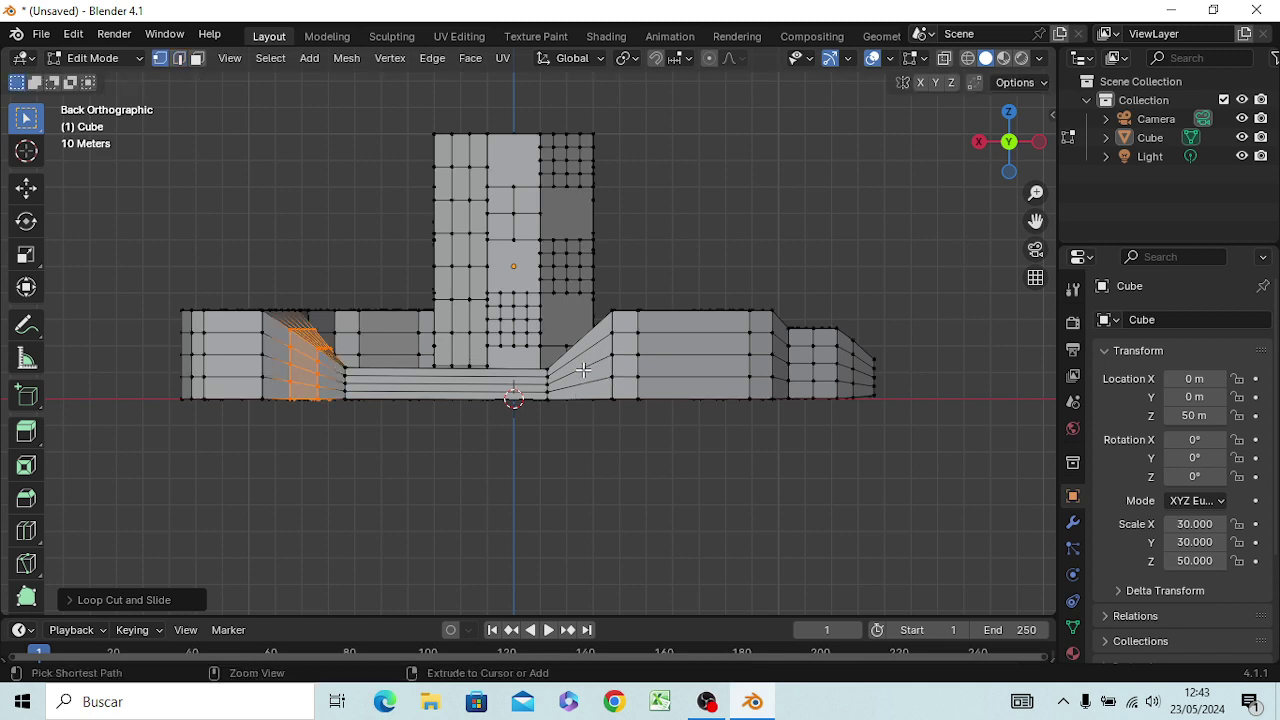
{"action": "key", "text": "ctrl+r"}
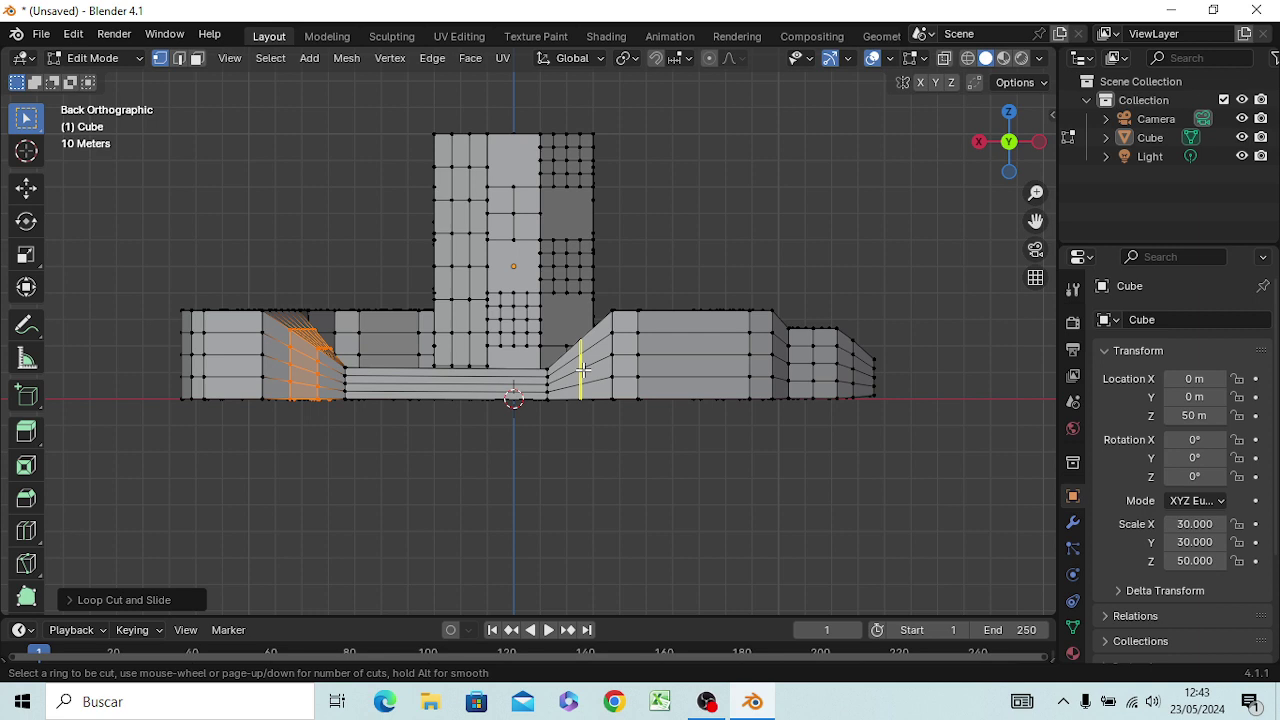
{"action": "scroll", "coordinate": [583, 369], "scroll_direction": "up", "scroll_amount": 1}
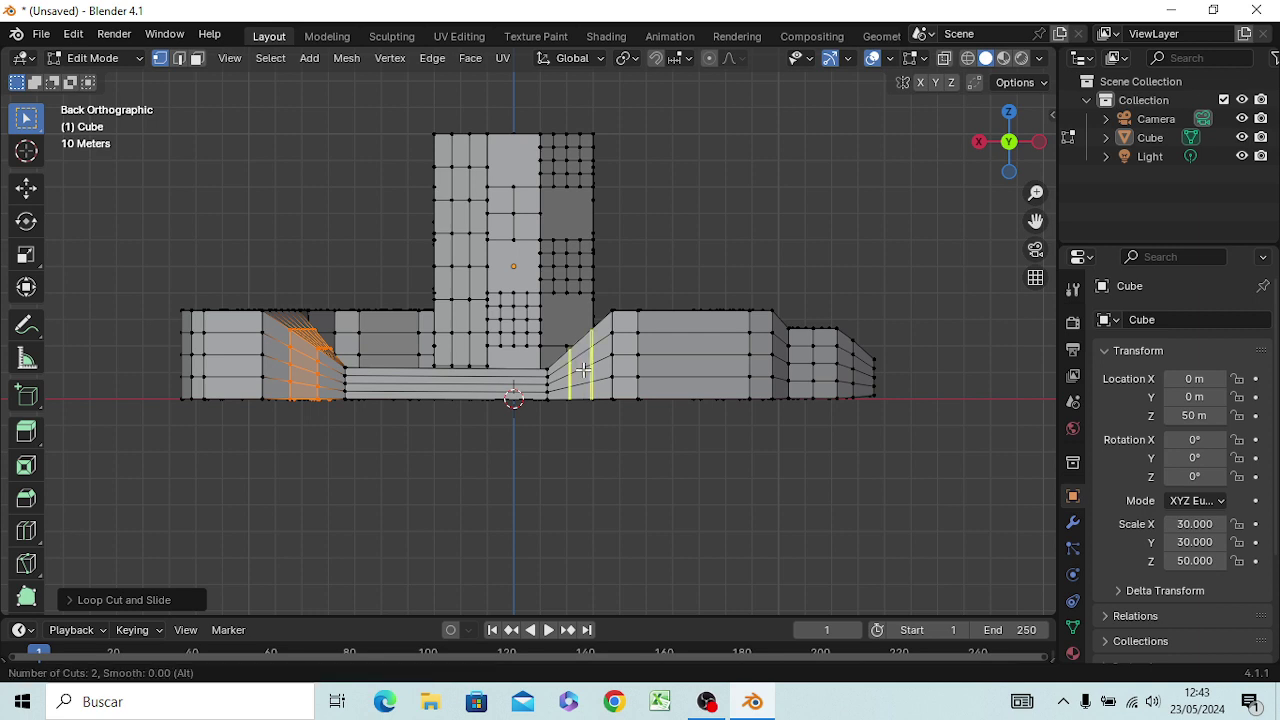
{"action": "left_click", "coordinate": [583, 369]}
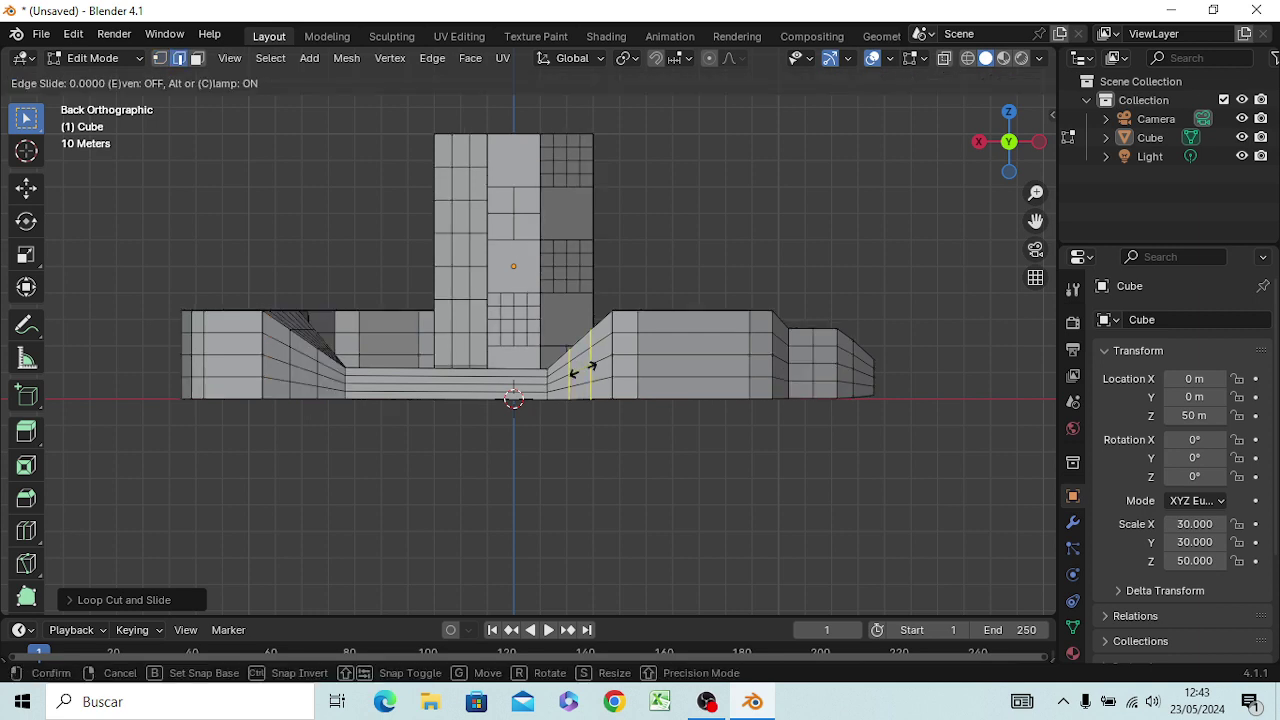
{"action": "left_click", "coordinate": [583, 369]}
{"action": "key", "text": "1"}
{"action": "left_click", "coordinate": [566, 491]}
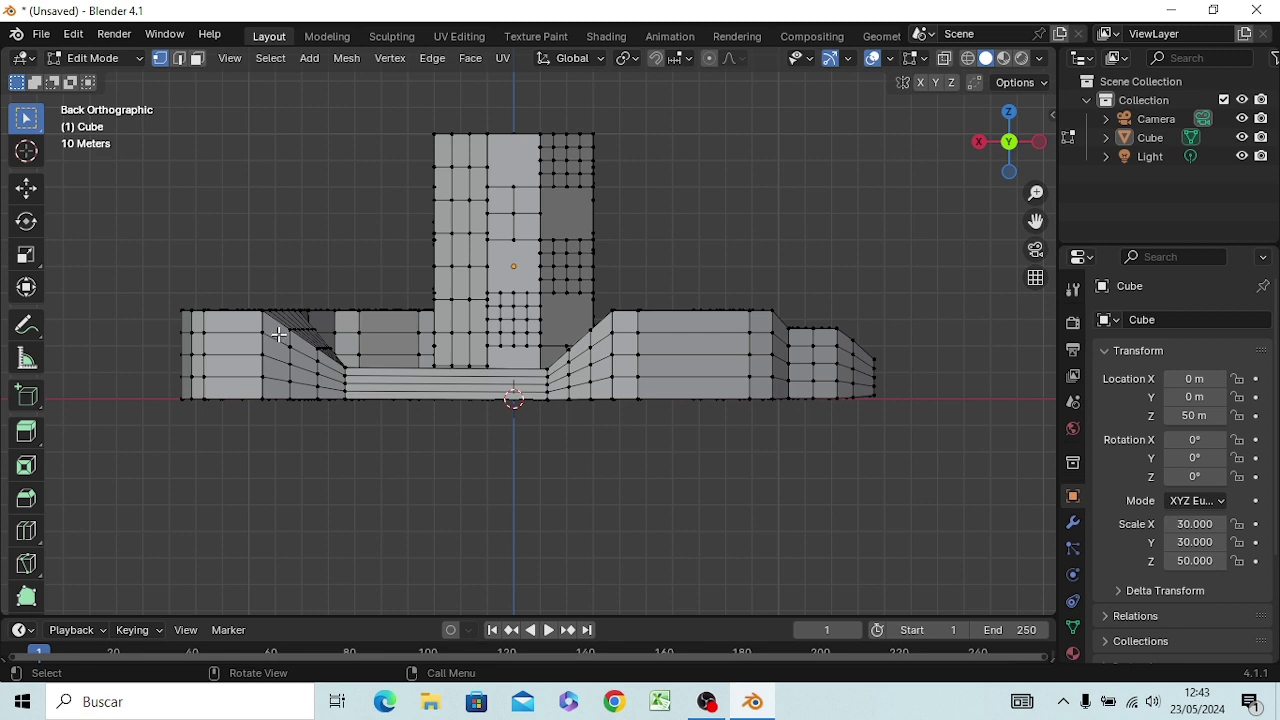
Step: Loop-cut the left slope and scale the loop down twice, then undo the scaling
{"action": "key", "text": "ctrl"}
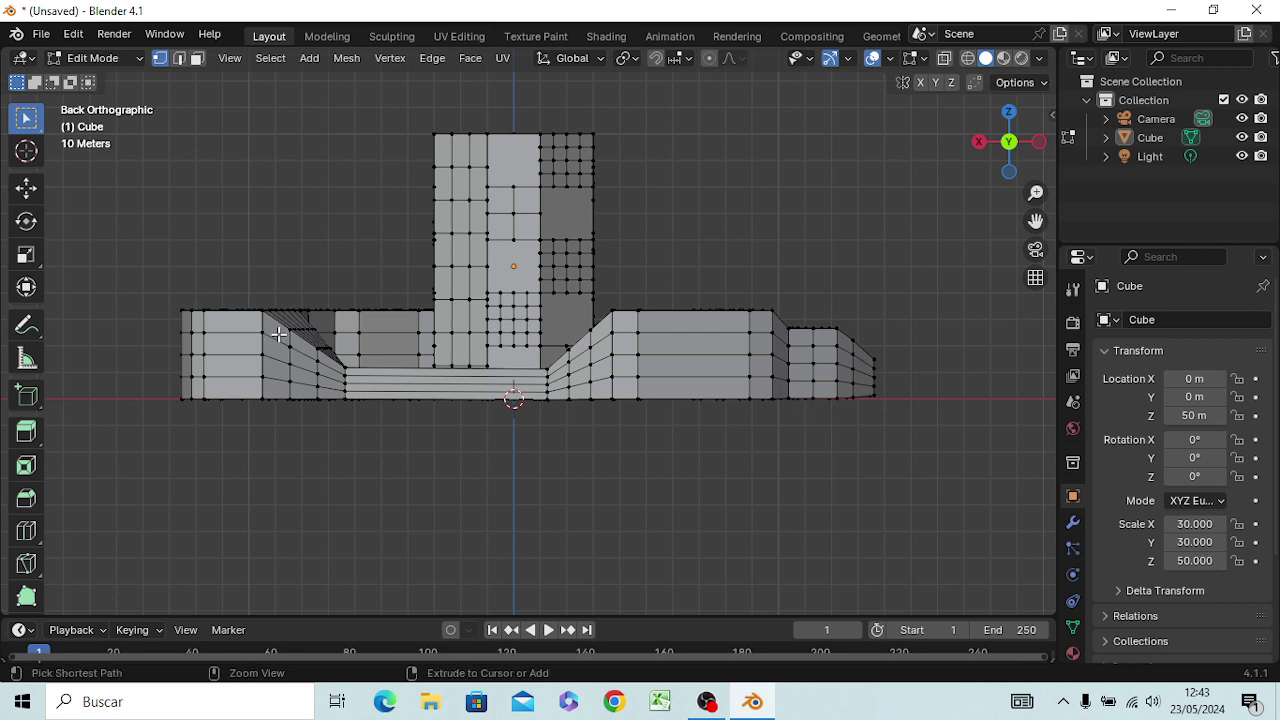
{"action": "key", "text": "ctrl+r"}
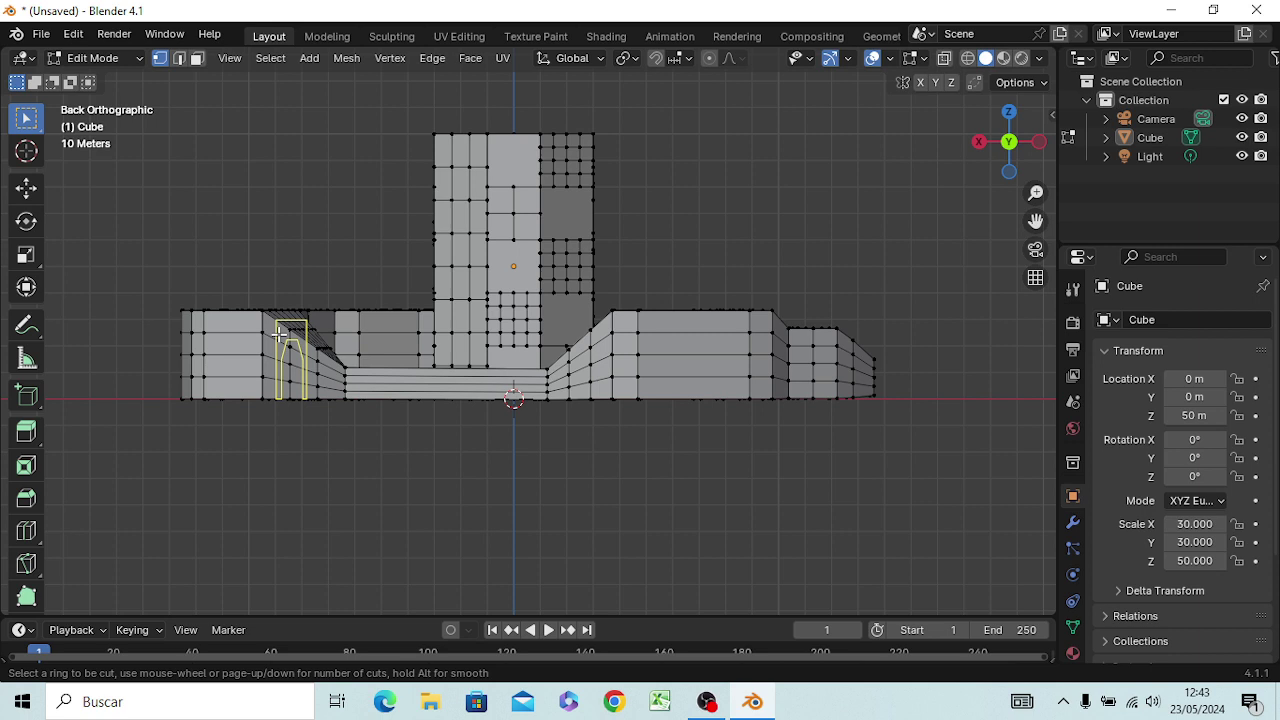
{"action": "left_click", "coordinate": [278, 336]}
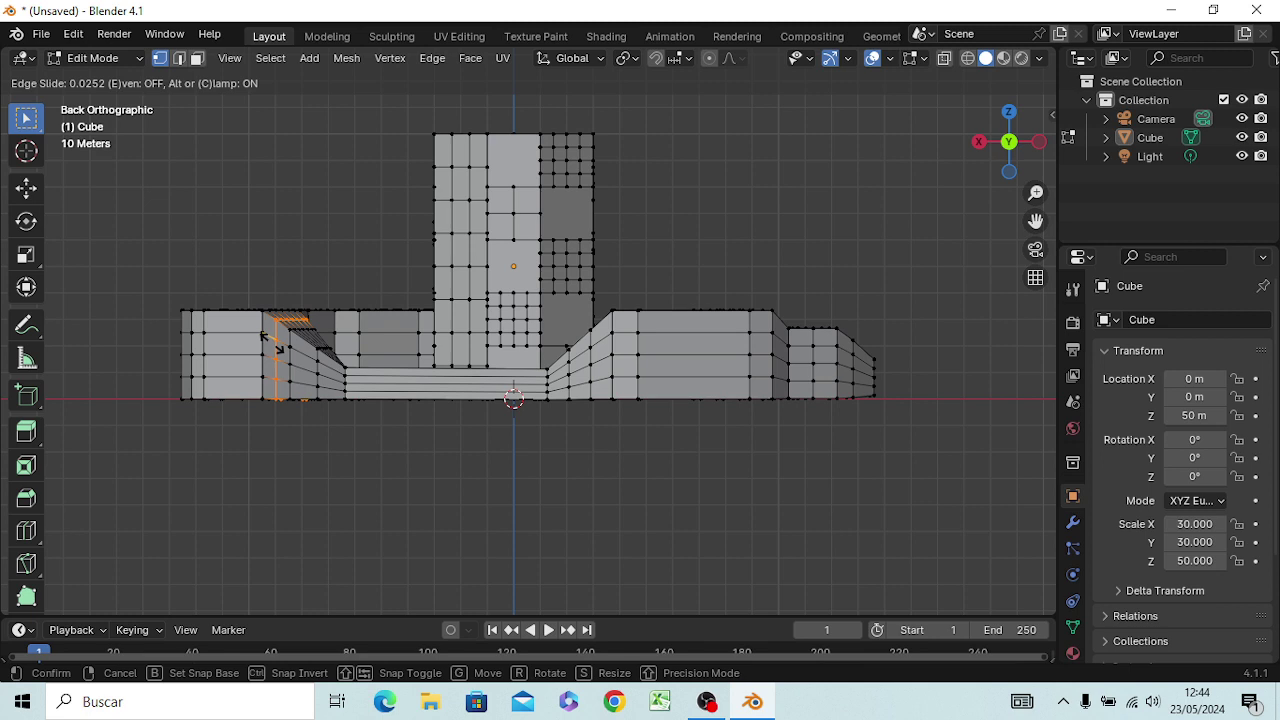
{"action": "left_click", "coordinate": [272, 343]}
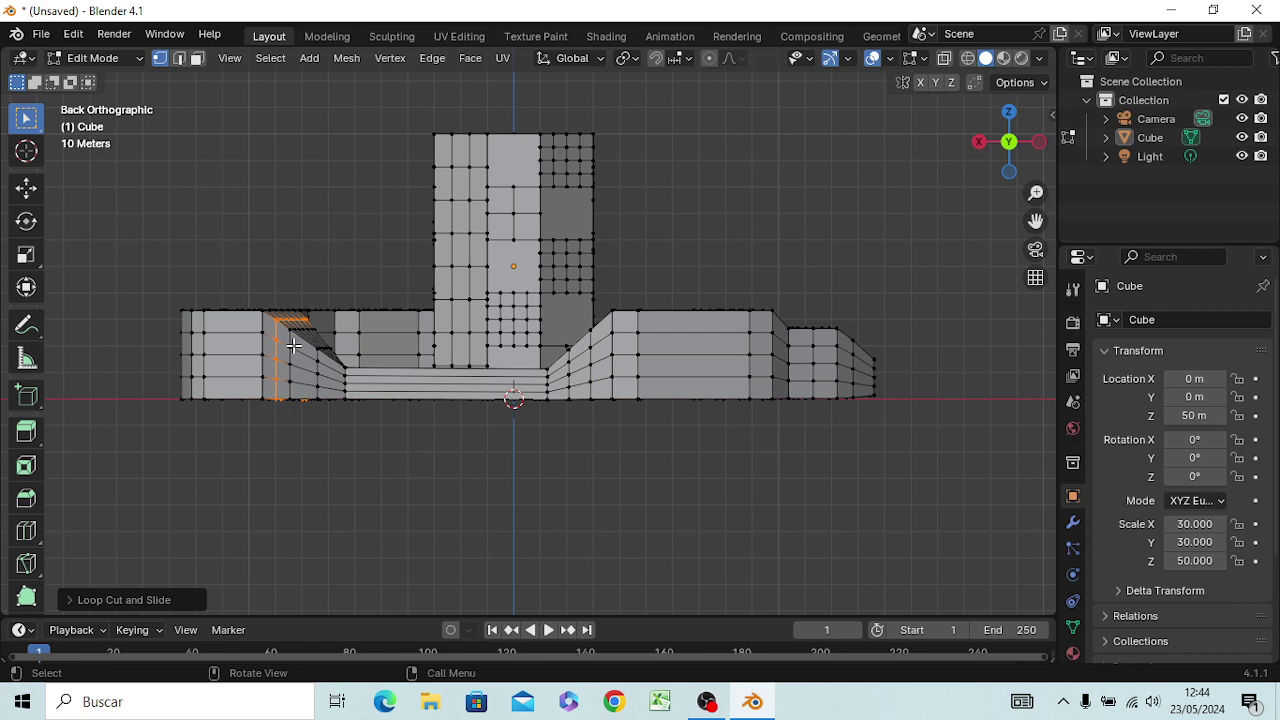
{"action": "key", "text": "s"}
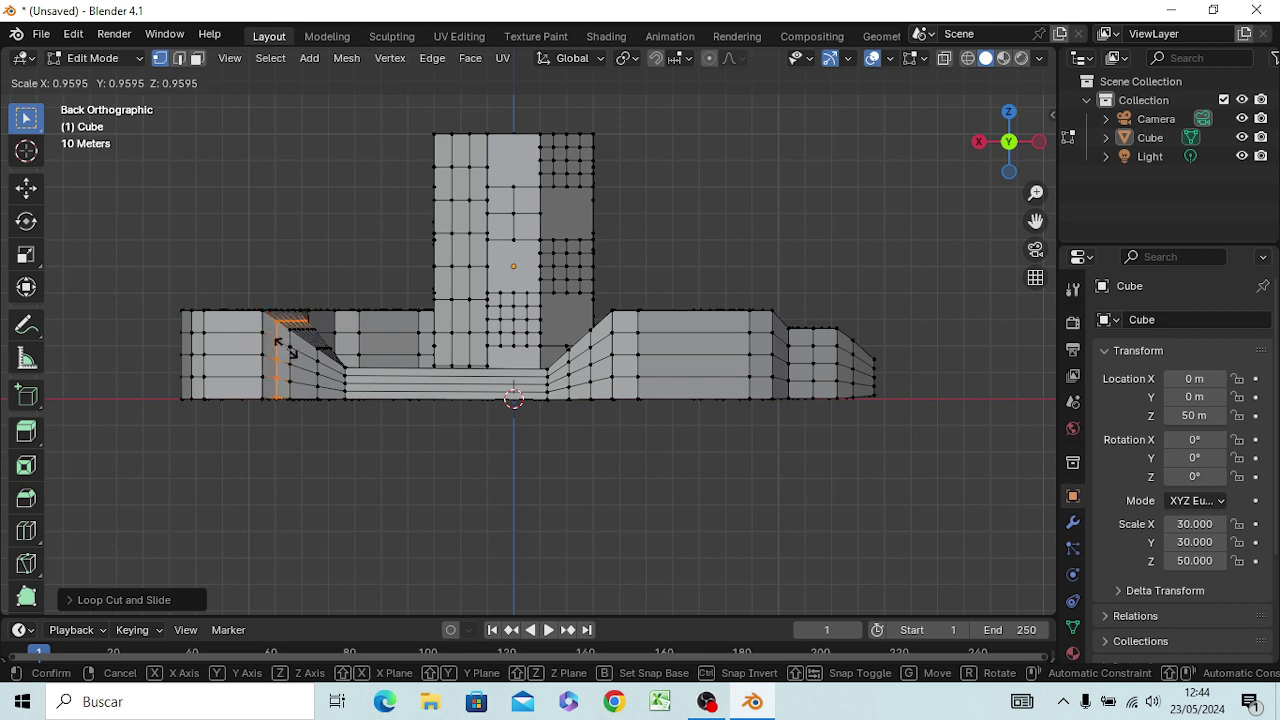
{"action": "left_click", "coordinate": [286, 348]}
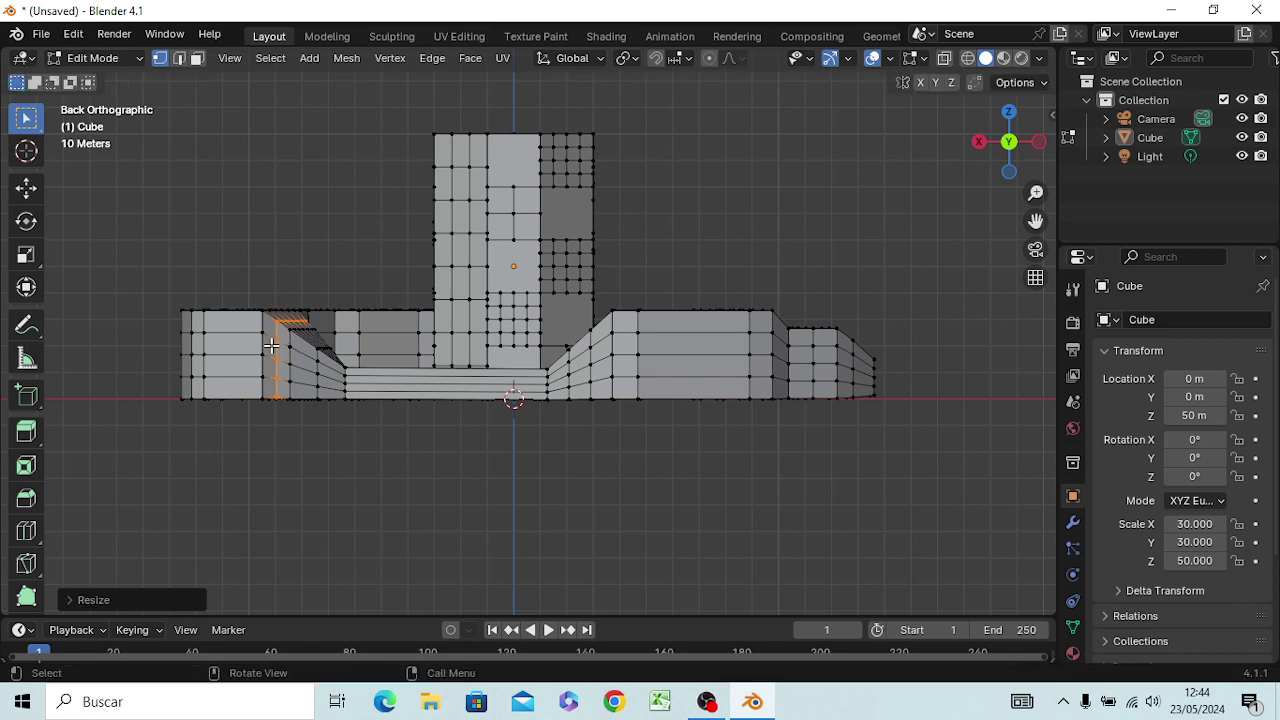
{"action": "key", "text": "s"}
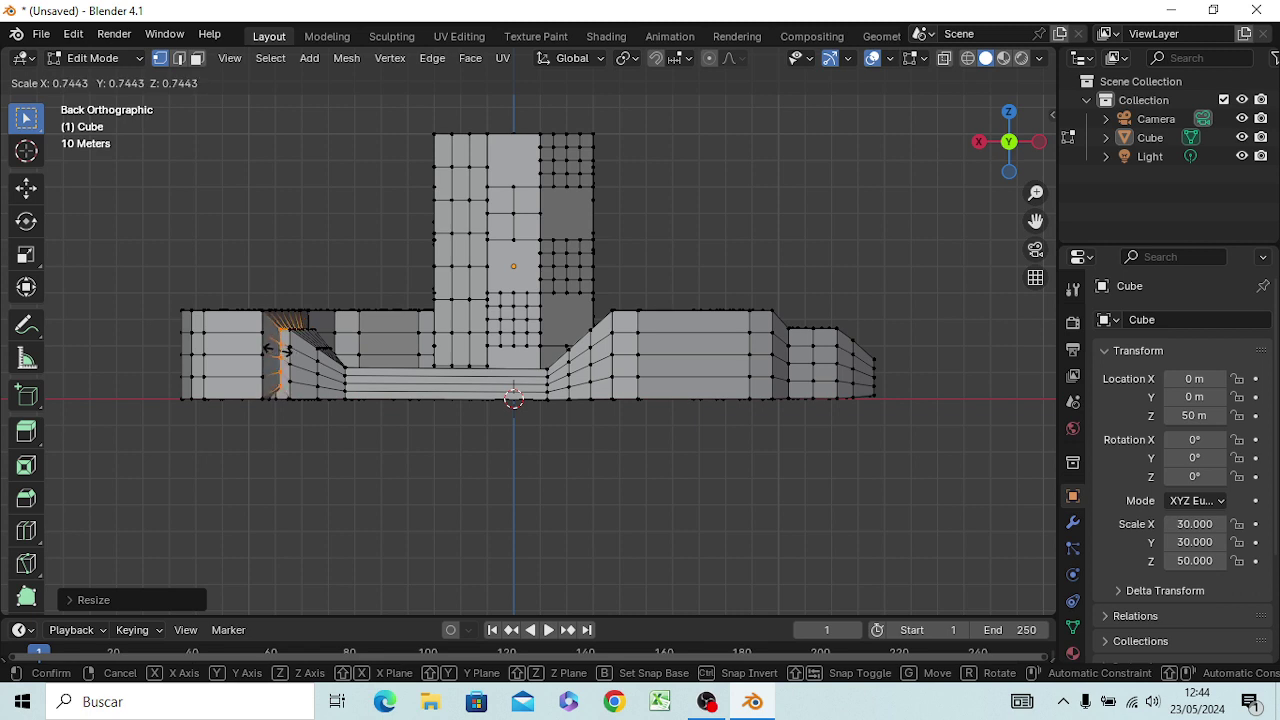
{"action": "left_click", "coordinate": [270, 348]}
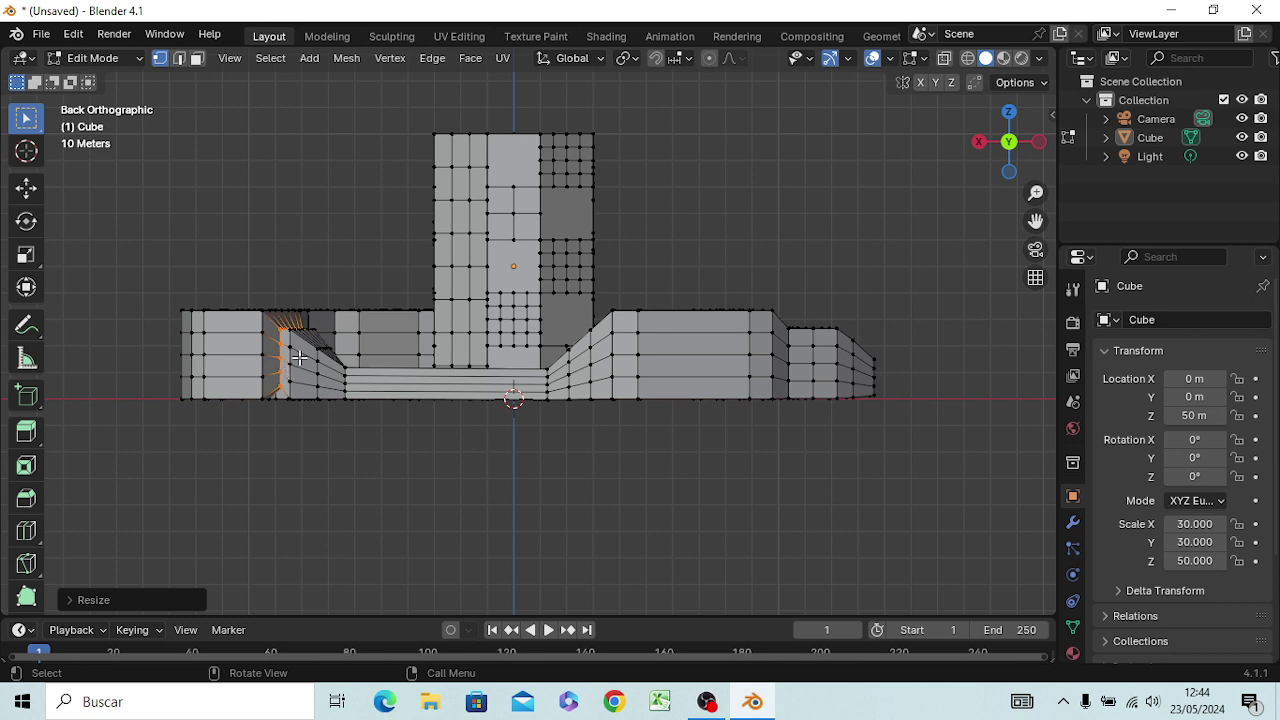
{"action": "key", "text": "ctrl+z"}
{"action": "key", "text": "ctrl+z"}
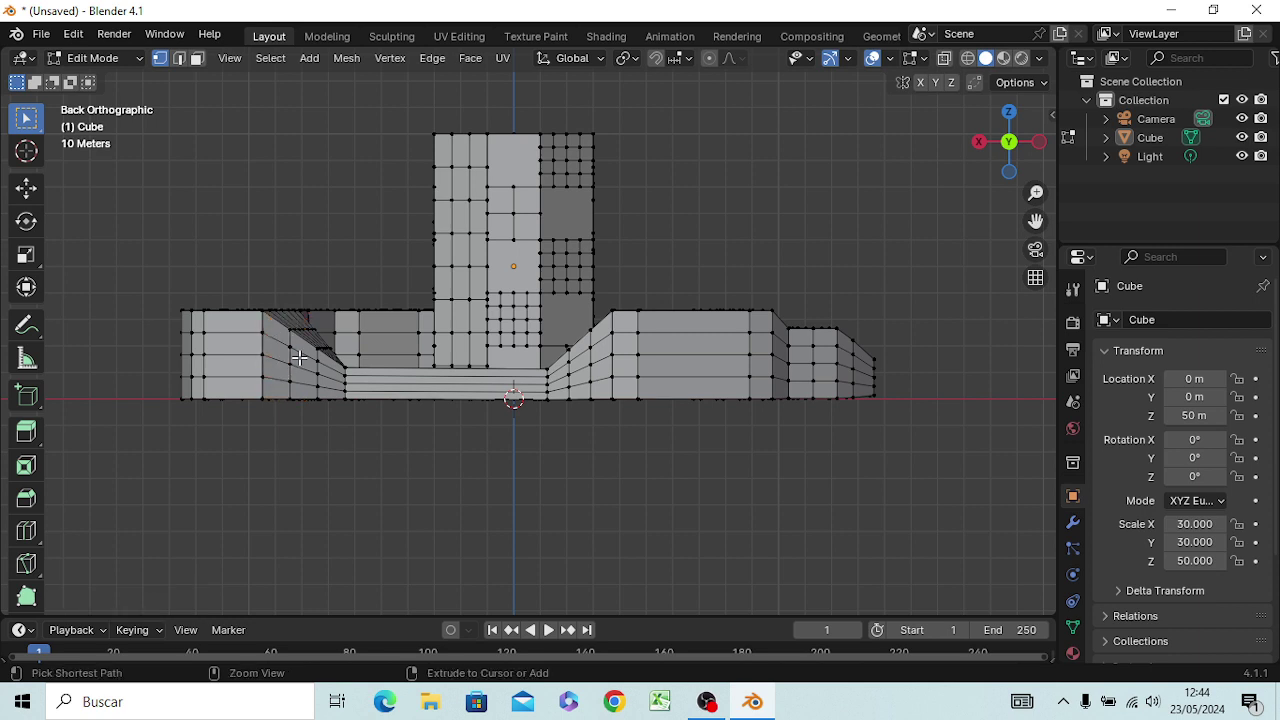
{"action": "key", "text": "ctrl+z"}
{"action": "key", "text": "ctrl+z"}
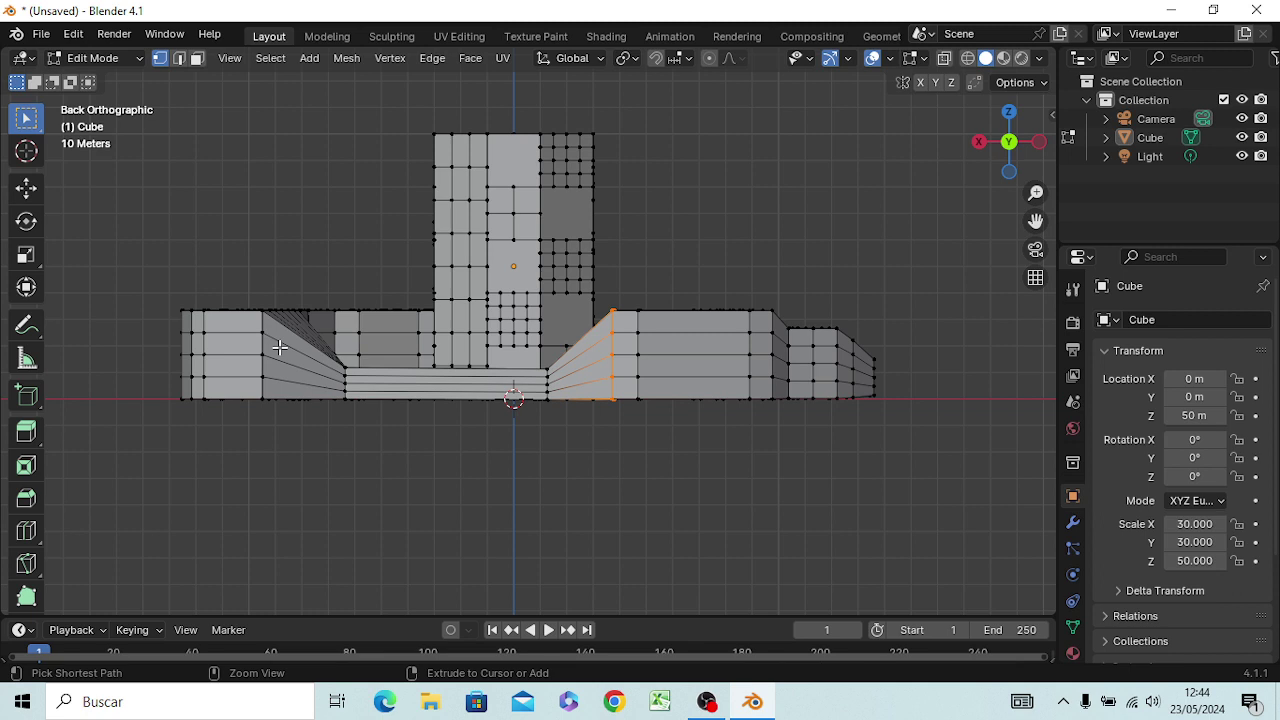
Step: Cut another loop in the fanned section, move its vertices left and shrink them
{"action": "key", "text": "ctrl+r"}
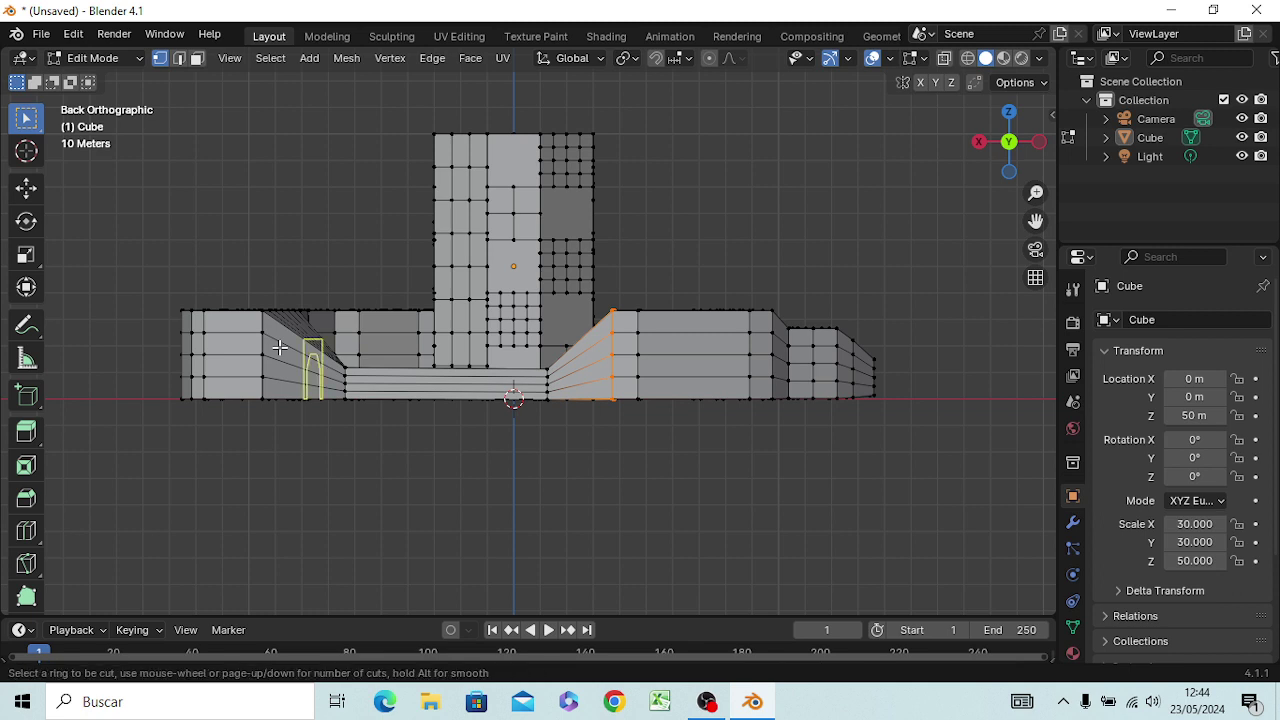
{"action": "left_click", "coordinate": [280, 347]}
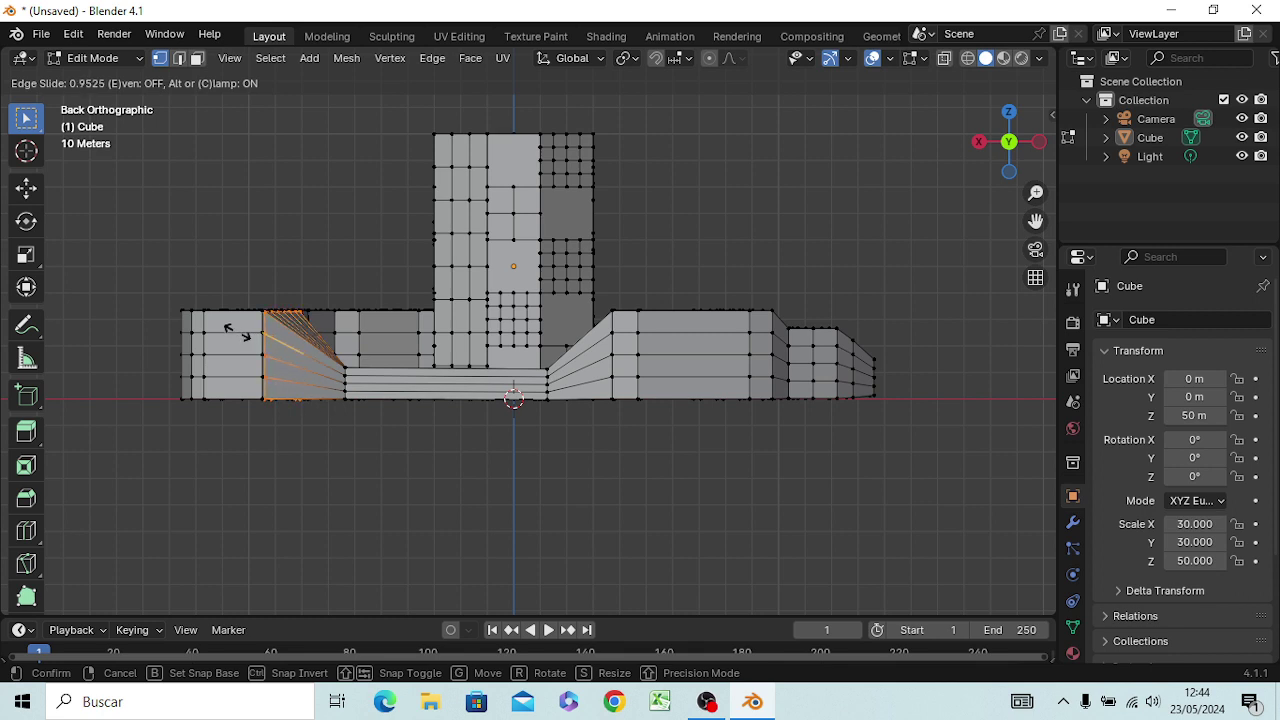
{"action": "left_click", "coordinate": [238, 333]}
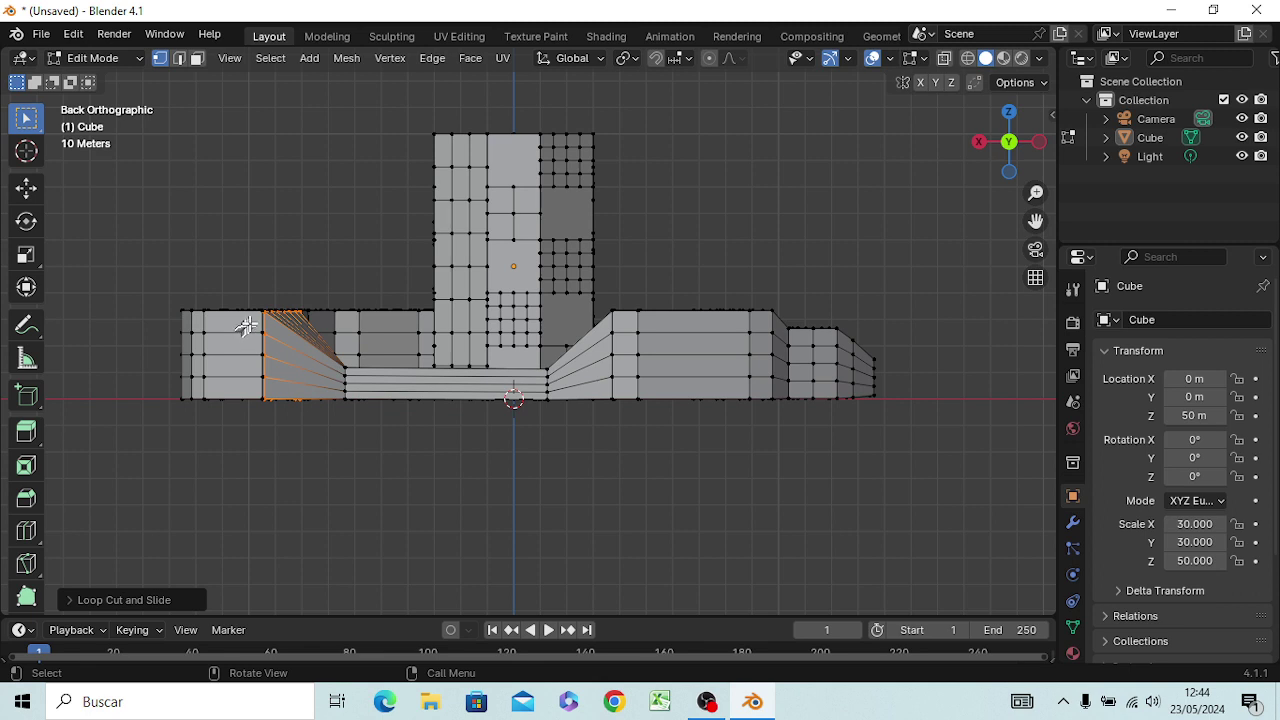
{"action": "key", "text": "g"}
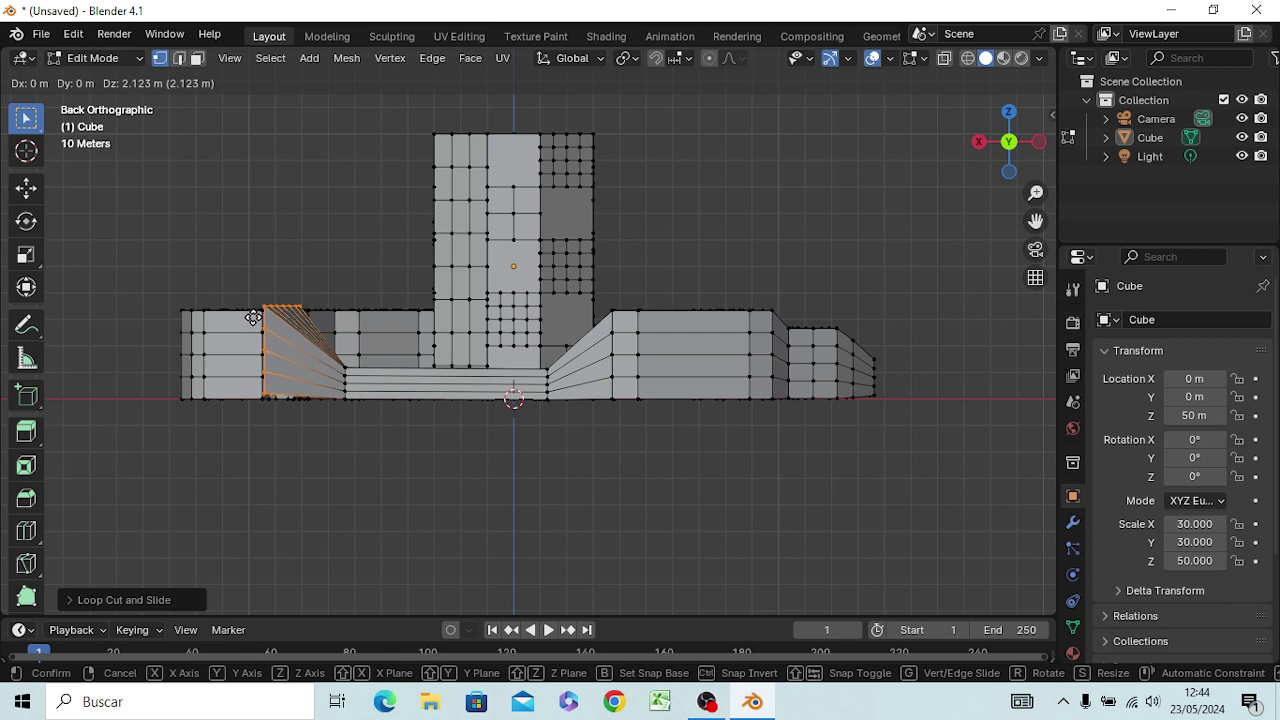
{"action": "key", "text": "z"}
{"action": "key", "text": "z"}
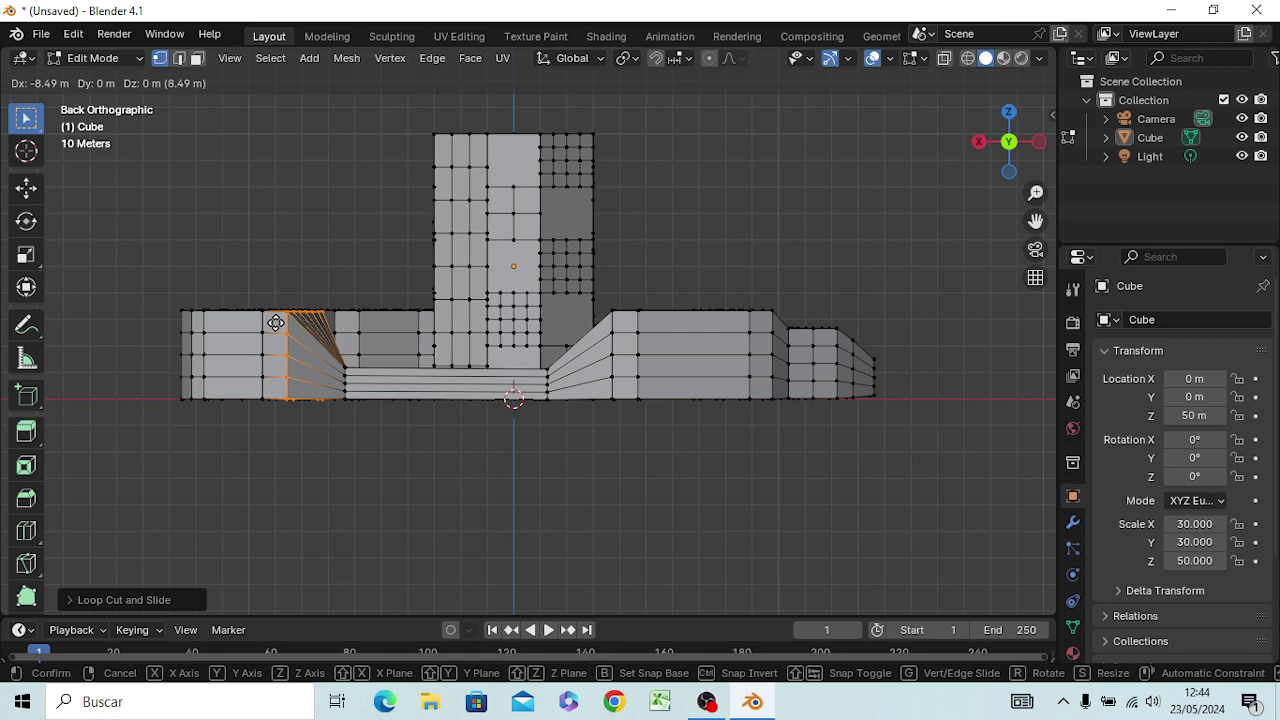
{"action": "left_click", "coordinate": [276, 323]}
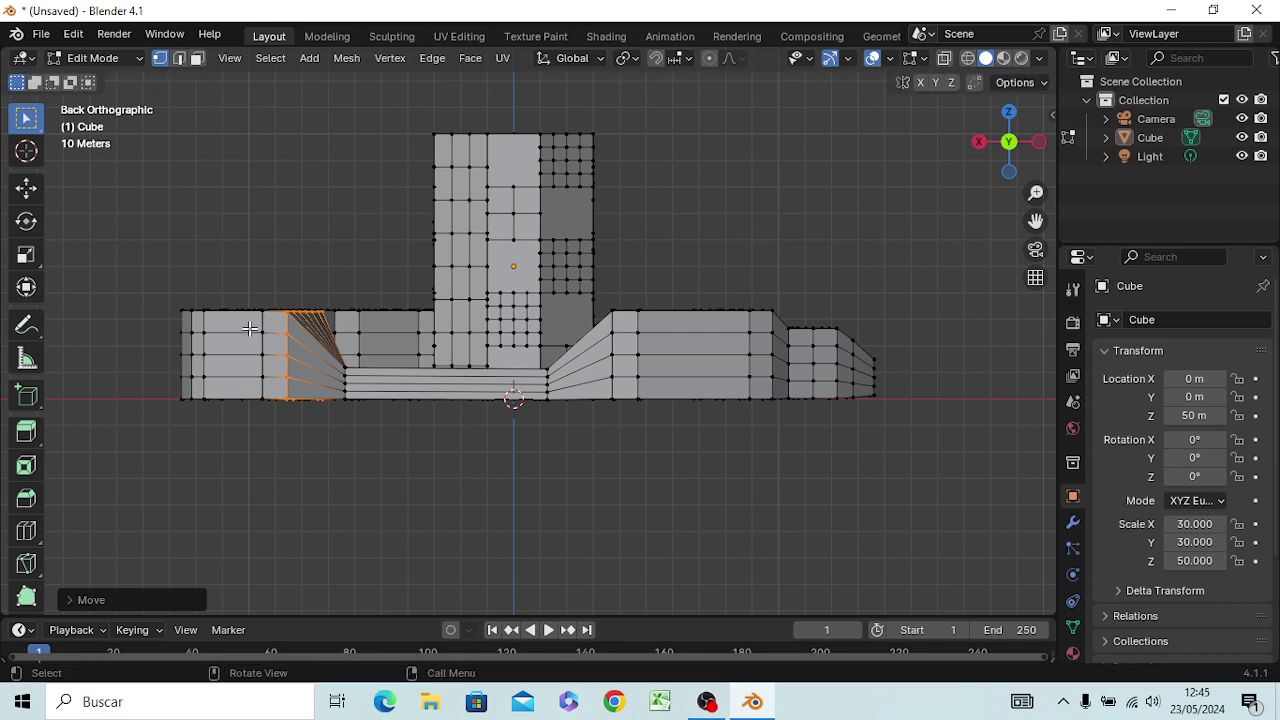
{"action": "key", "text": "s"}
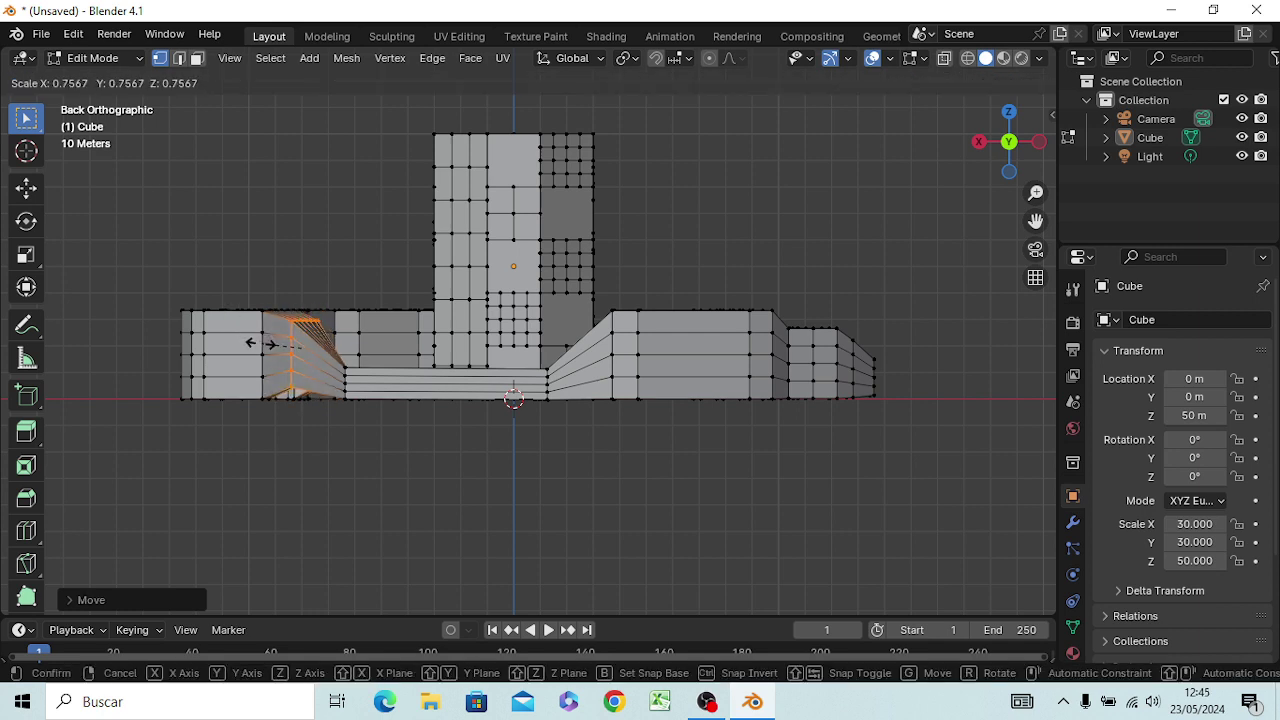
{"action": "left_click", "coordinate": [264, 347]}
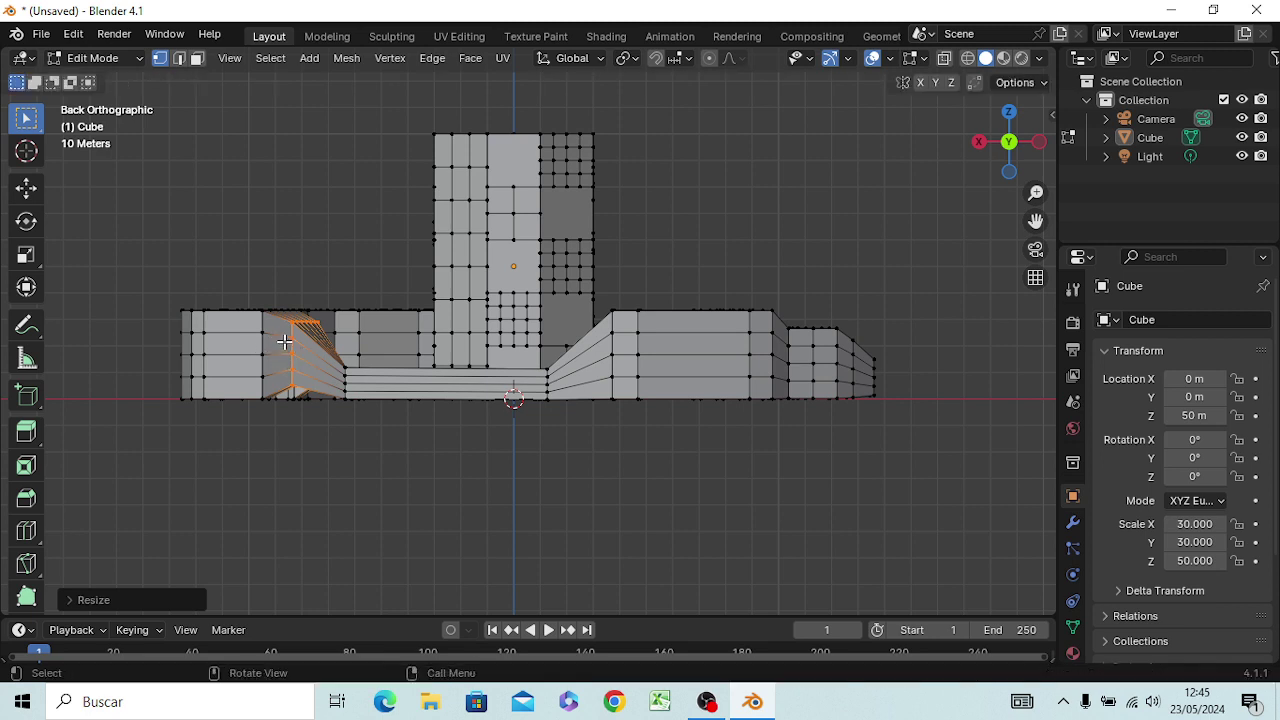
{"action": "left_click", "coordinate": [288, 340], "text": "ctrl"}
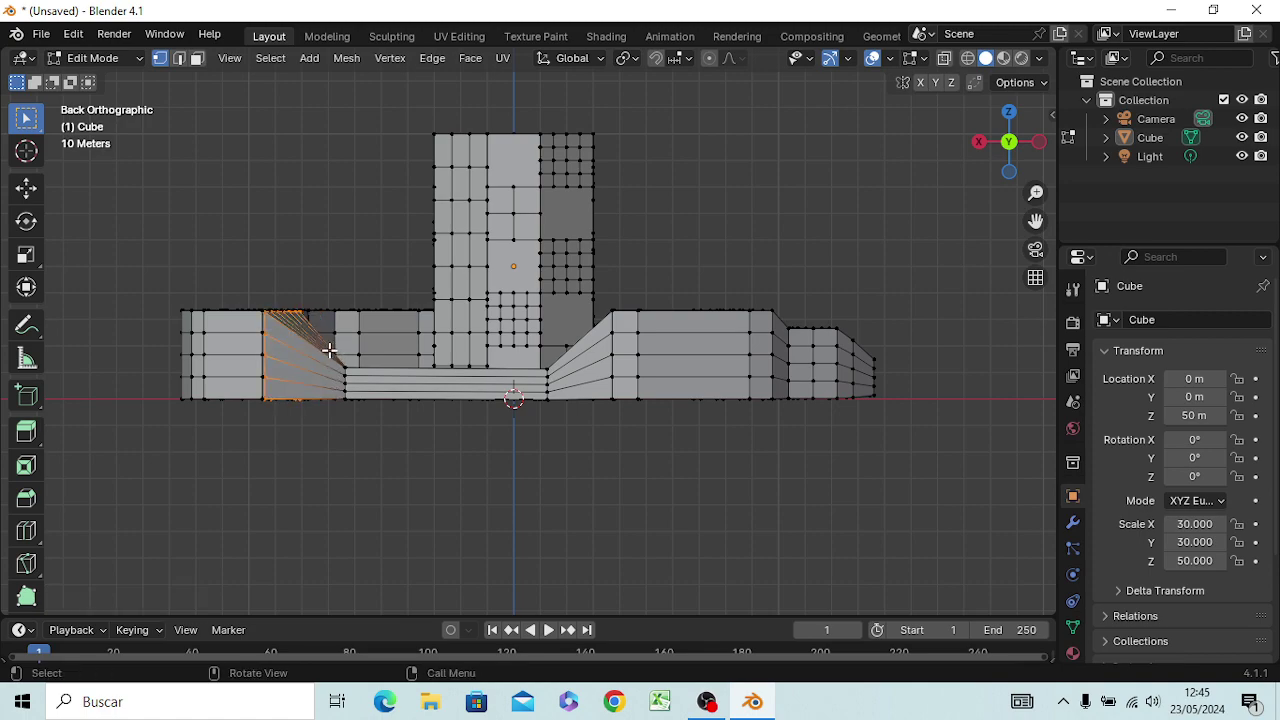
{"action": "mouse_move", "coordinate": [331, 349]}
{"action": "middle_mouse_down"}
{"action": "mouse_move", "coordinate": [280, 380]}
{"action": "mouse_move", "coordinate": [271, 437]}
{"action": "mouse_move", "coordinate": [320, 429]}
{"action": "mouse_move", "coordinate": [366, 386]}
{"action": "middle_mouse_up"}
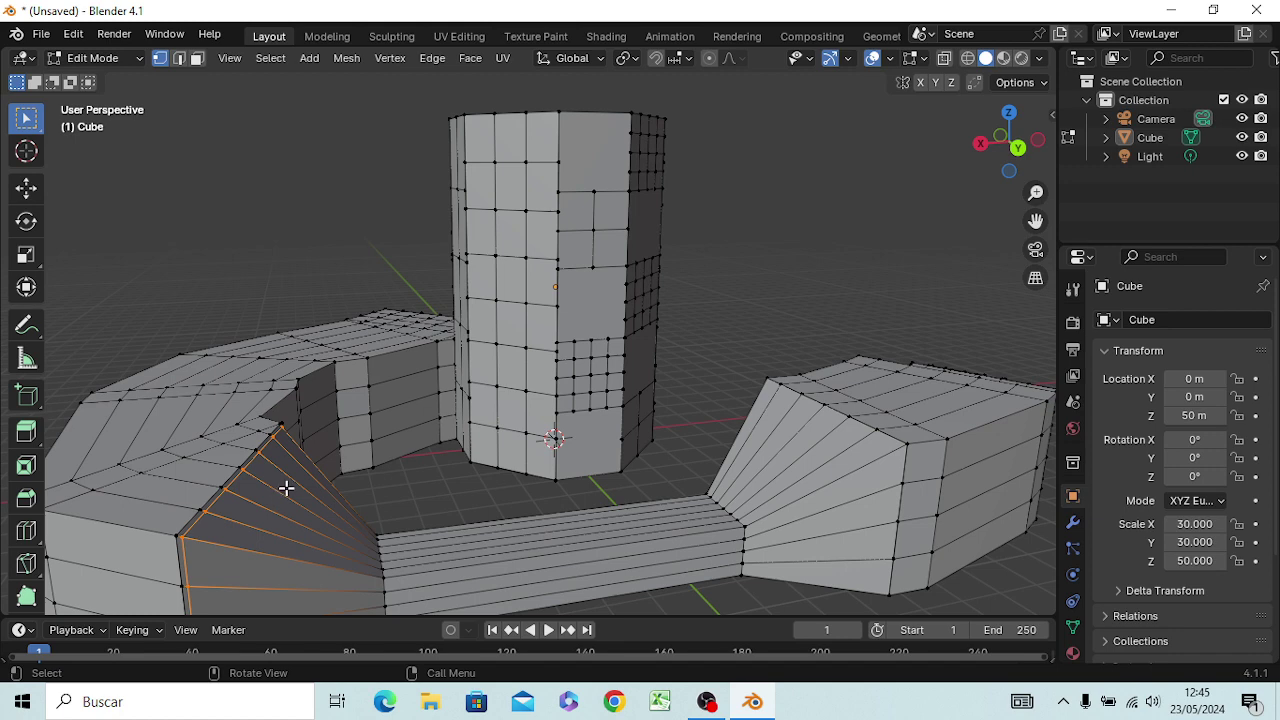
Step: Add two edge loops across the fanned slope and box-select the new vertex column
{"action": "key", "text": "ctrl"}
{"action": "key", "text": "ctrl+r"}
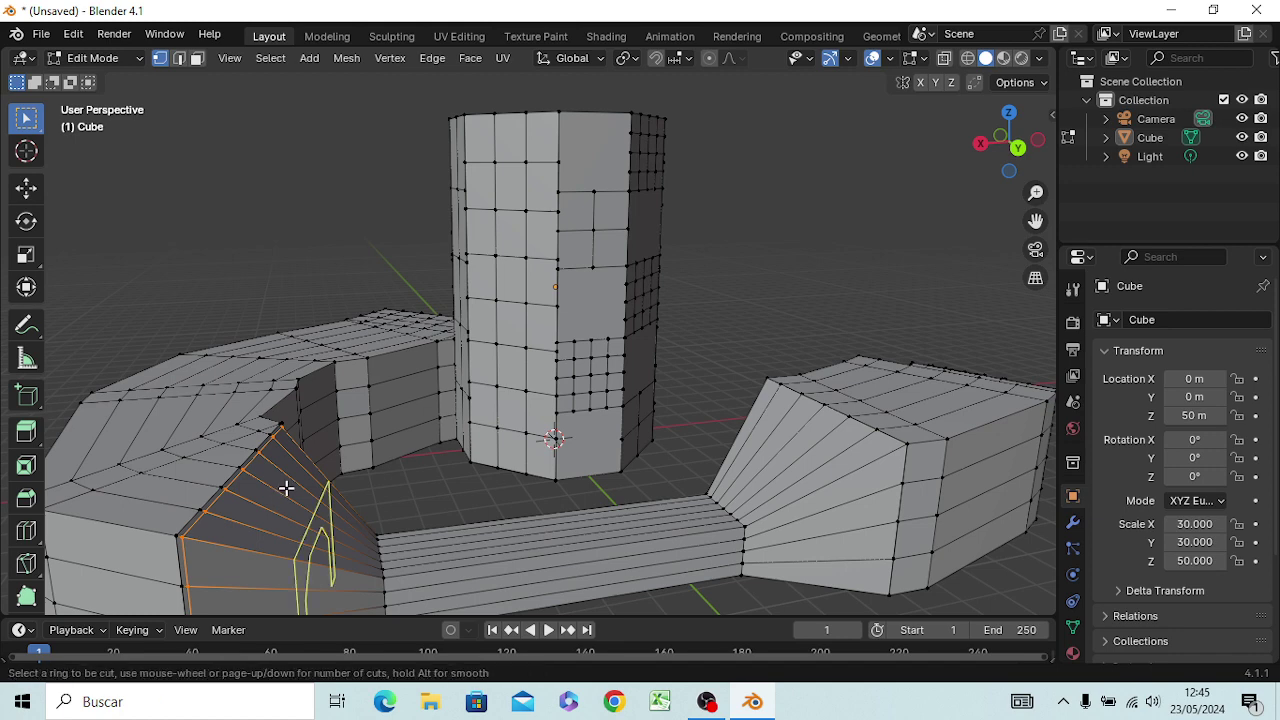
{"action": "scroll", "coordinate": [321, 484], "scroll_direction": "up", "scroll_amount": 1}
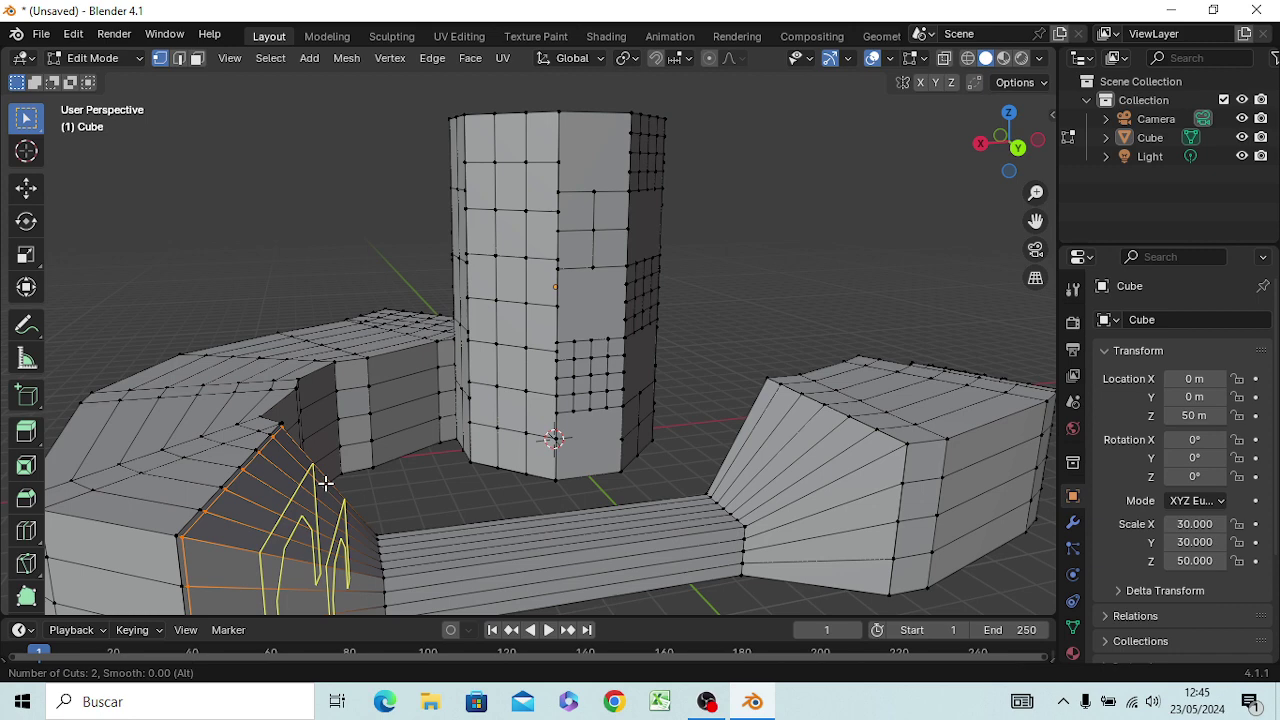
{"action": "left_click", "coordinate": [325, 484]}
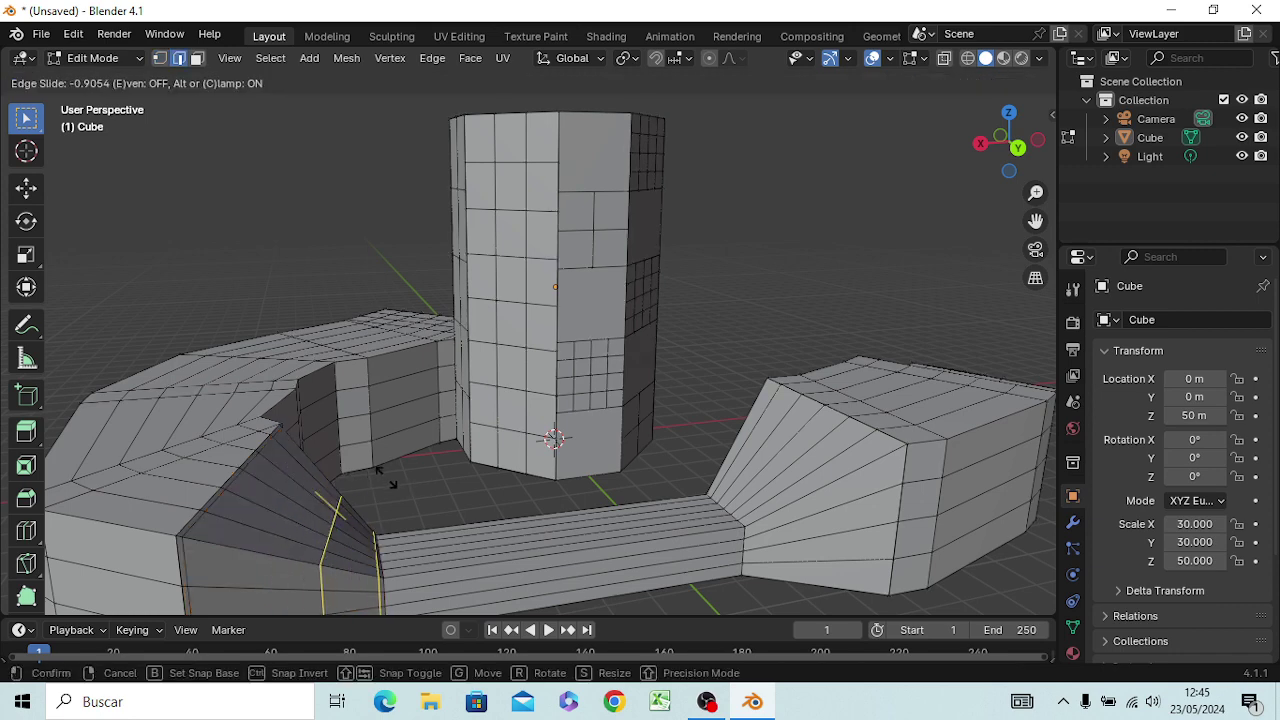
{"action": "left_click", "coordinate": [341, 473]}
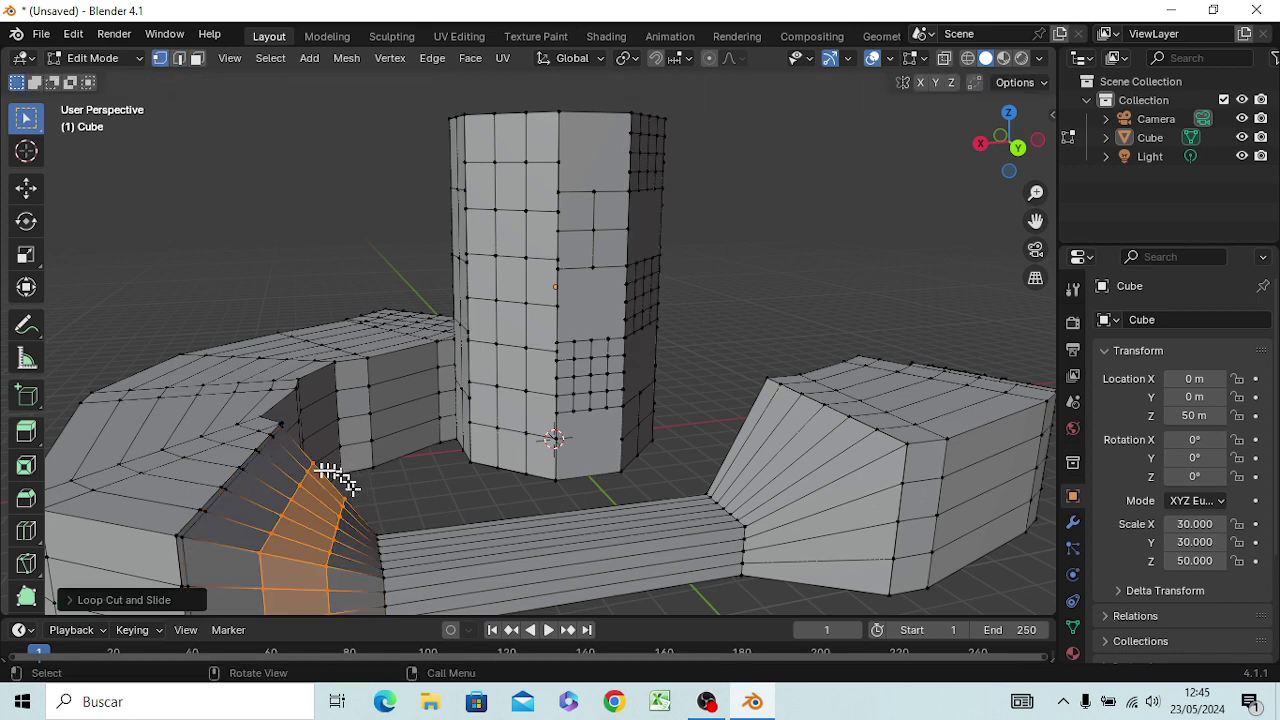
{"action": "left_click", "coordinate": [376, 481]}
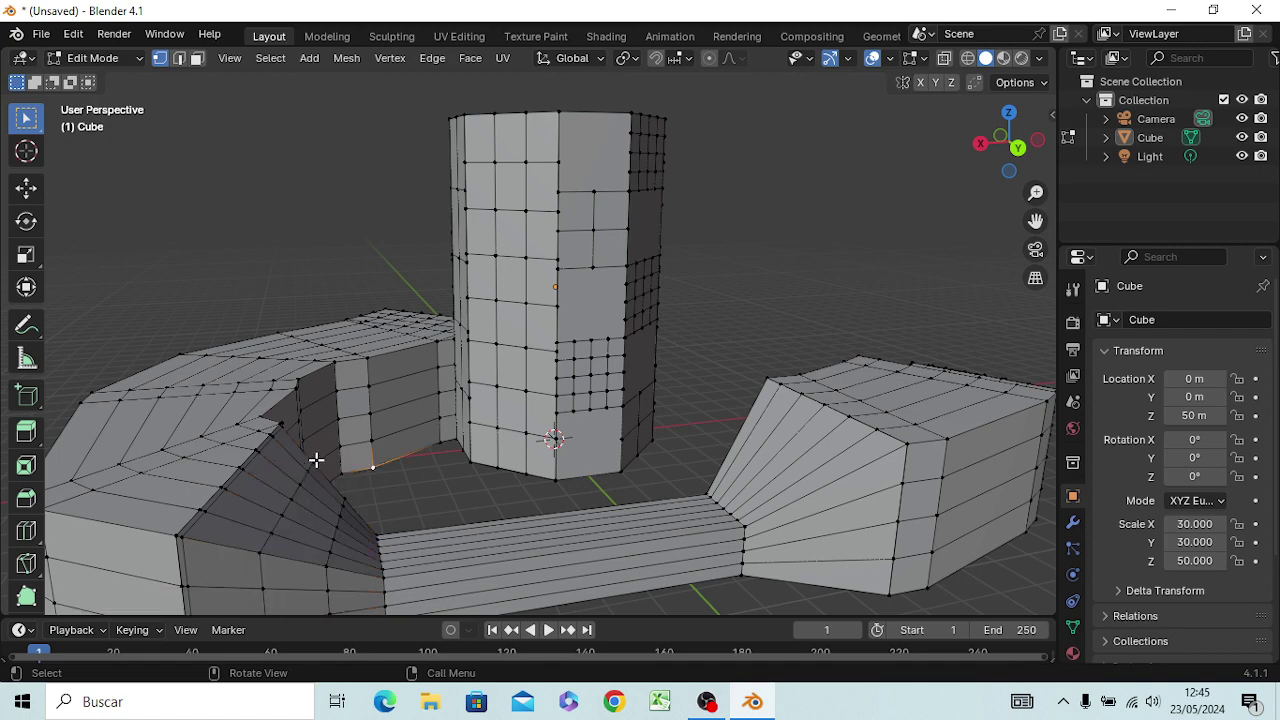
{"action": "mouse_move", "coordinate": [330, 472]}
{"action": "middle_mouse_down"}
{"action": "mouse_move", "coordinate": [360, 534]}
{"action": "mouse_move", "coordinate": [380, 514]}
{"action": "mouse_move", "coordinate": [363, 506]}
{"action": "mouse_move", "coordinate": [396, 424]}
{"action": "mouse_move", "coordinate": [391, 471]}
{"action": "mouse_move", "coordinate": [394, 457]}
{"action": "middle_mouse_up"}
{"action": "mouse_move", "coordinate": [377, 450]}
{"action": "left_mouse_down"}
{"action": "mouse_move", "coordinate": [374, 611]}
{"action": "mouse_move", "coordinate": [376, 600]}
{"action": "left_mouse_up"}
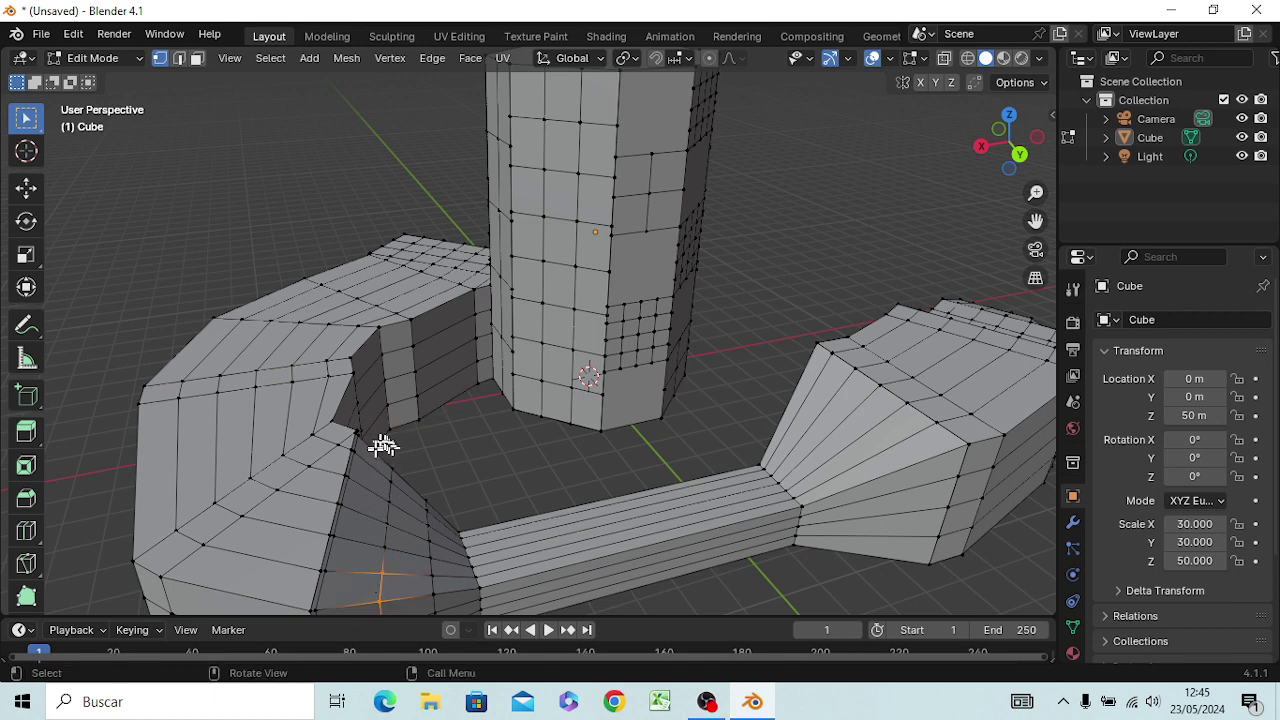
{"action": "mouse_move", "coordinate": [375, 454]}
{"action": "left_mouse_down"}
{"action": "mouse_move", "coordinate": [386, 605]}
{"action": "mouse_move", "coordinate": [392, 590]}
{"action": "left_mouse_up"}
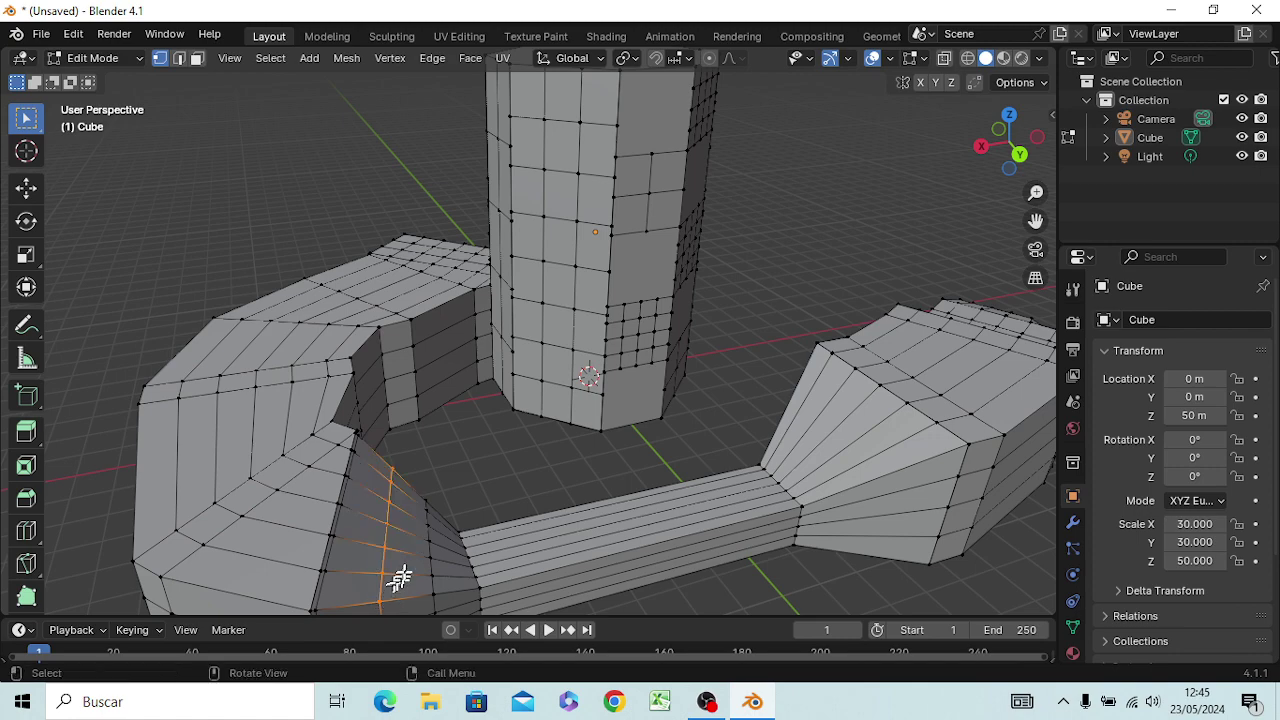
Step: In Back Orthographic view, lower the selected vertices about 7.8 m along Z
{"action": "key", "text": "KP_5"}
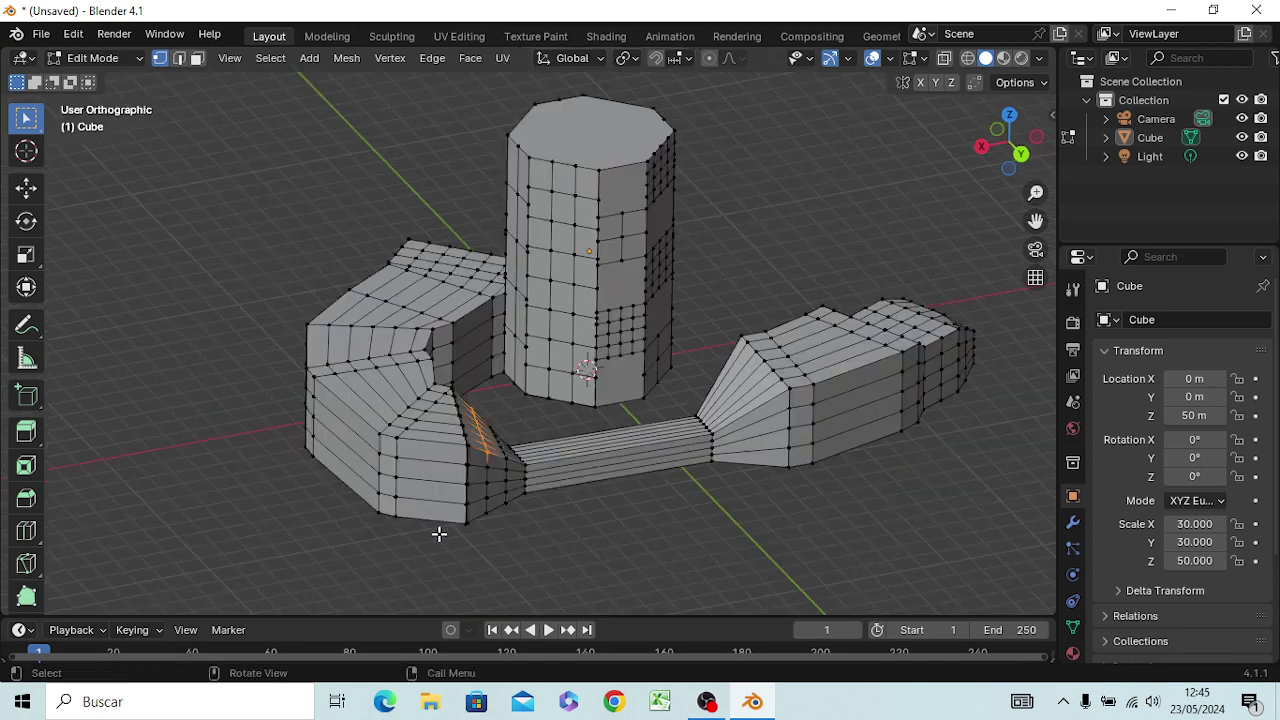
{"action": "key", "text": "KP_1"}
{"action": "key", "text": "ctrl+KP_1"}
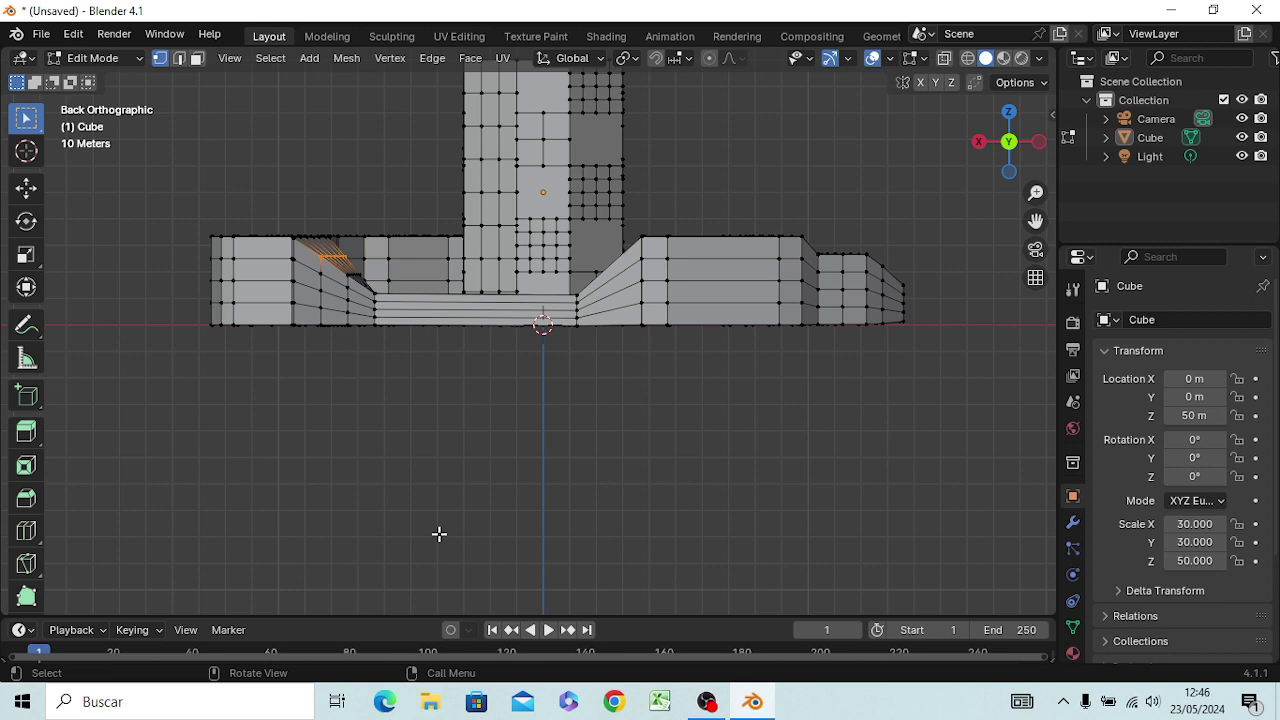
{"action": "key", "text": "g"}
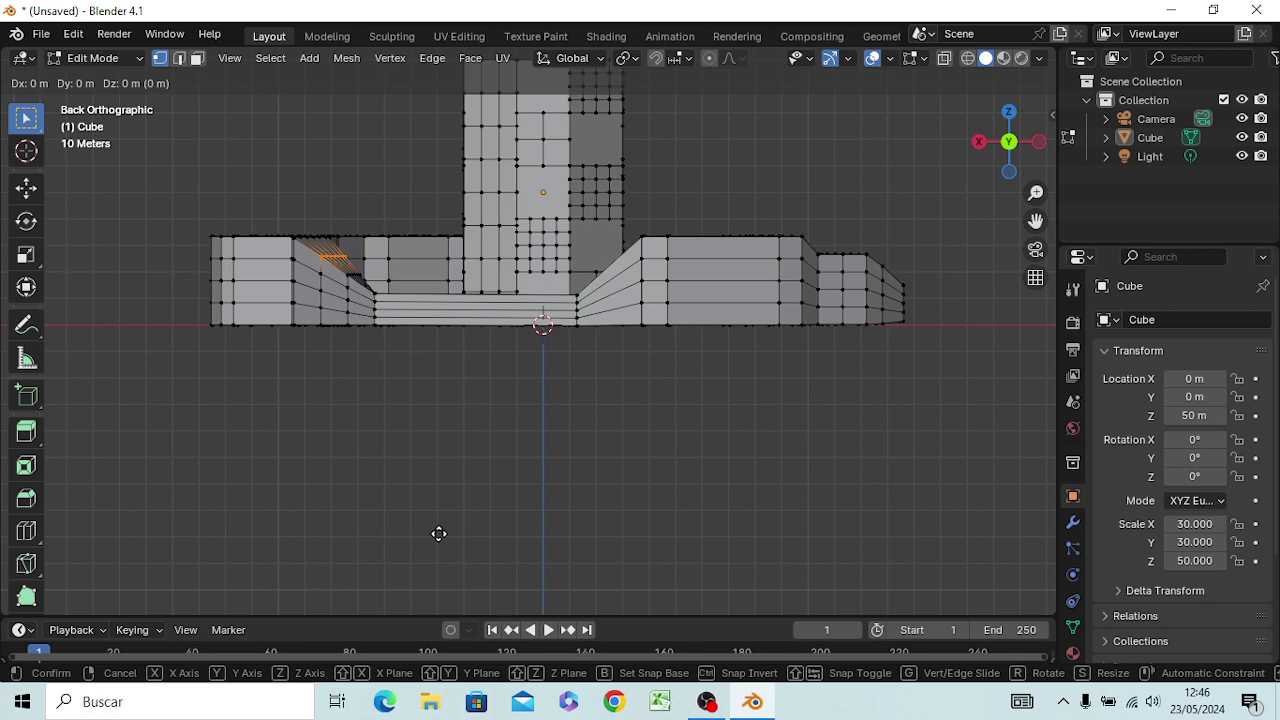
{"action": "key", "text": "z"}
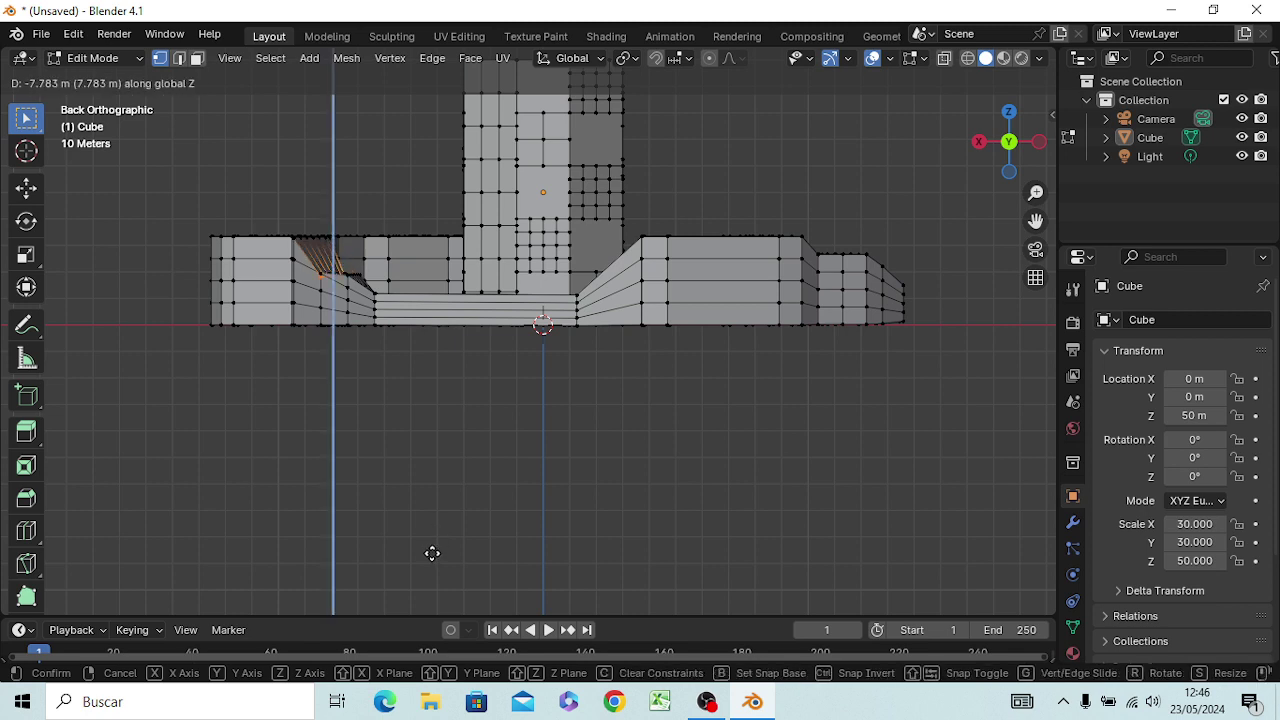
{"action": "left_click", "coordinate": [432, 548]}
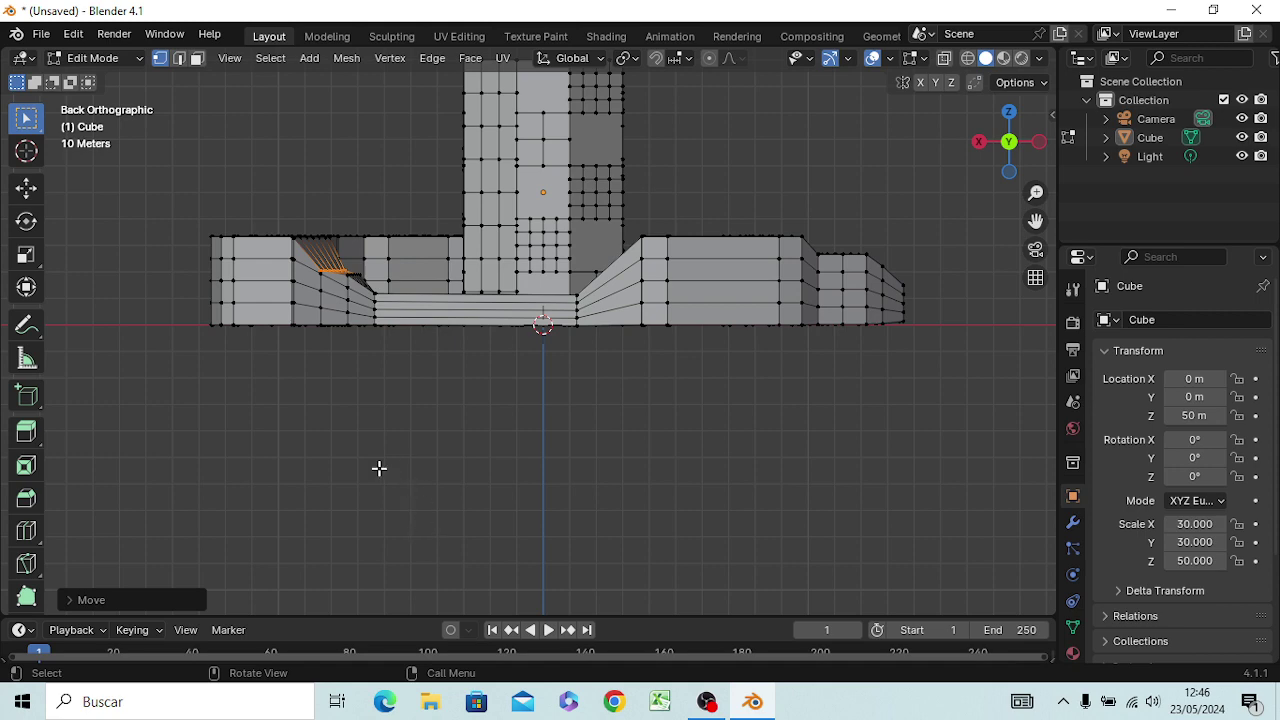
{"action": "middle_click_drag", "start_coordinate": [379, 468], "coordinate": [406, 524]}
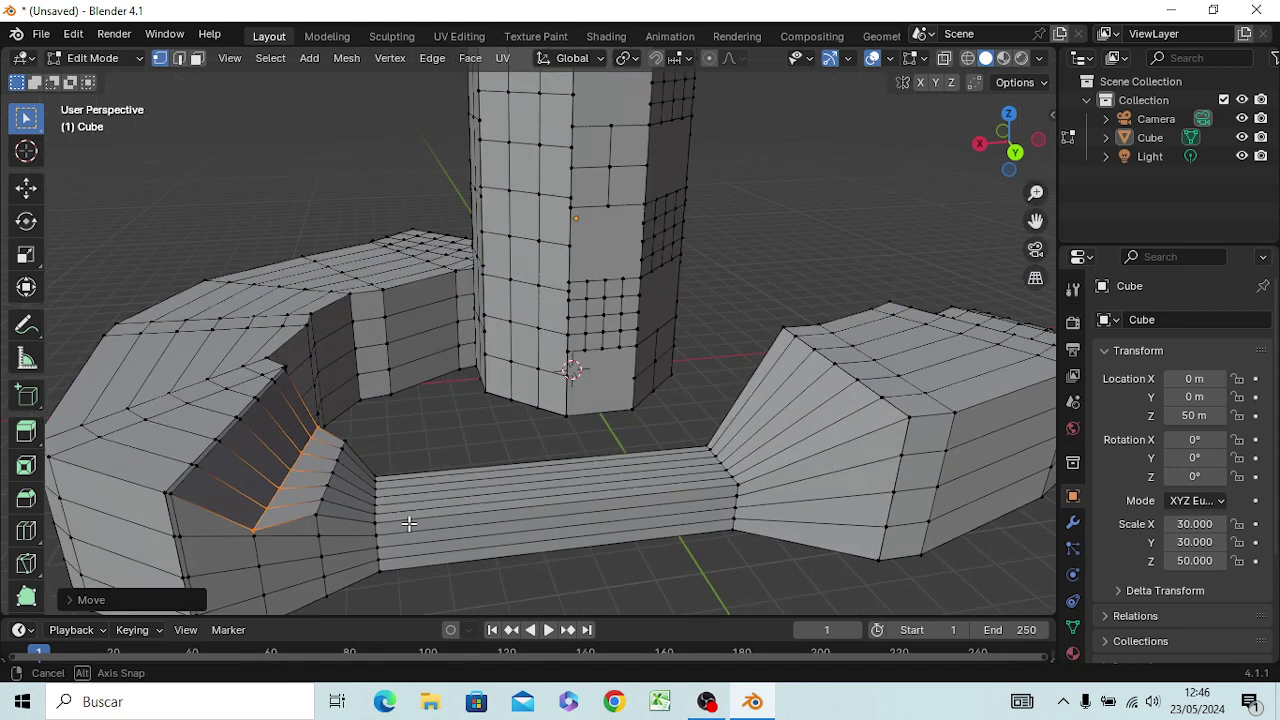
Step: Select the cut-out corner's vertices from bottom to top and lower them along Z in back view
{"action": "left_click", "coordinate": [172, 492]}
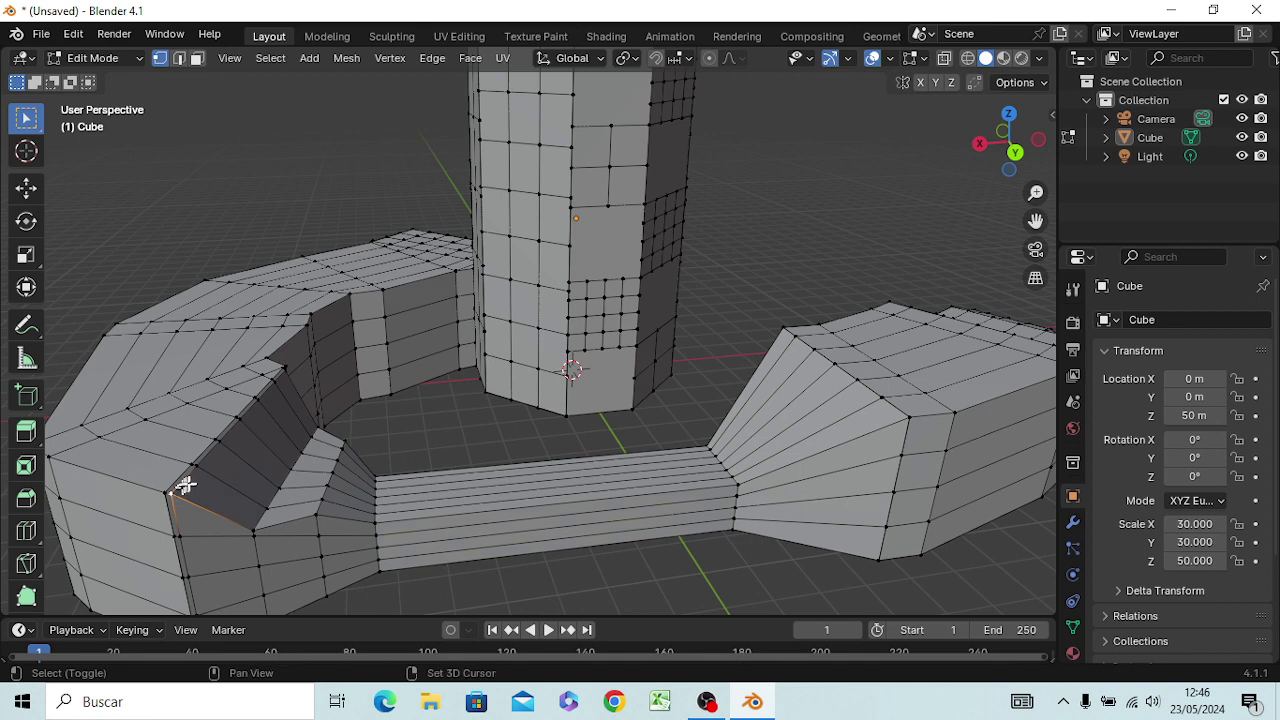
{"action": "left_click", "coordinate": [200, 466], "text": "shift"}
{"action": "left_click", "coordinate": [226, 450], "text": "shift"}
{"action": "left_click", "coordinate": [246, 420], "text": "shift"}
{"action": "left_click", "coordinate": [262, 402], "text": "shift"}
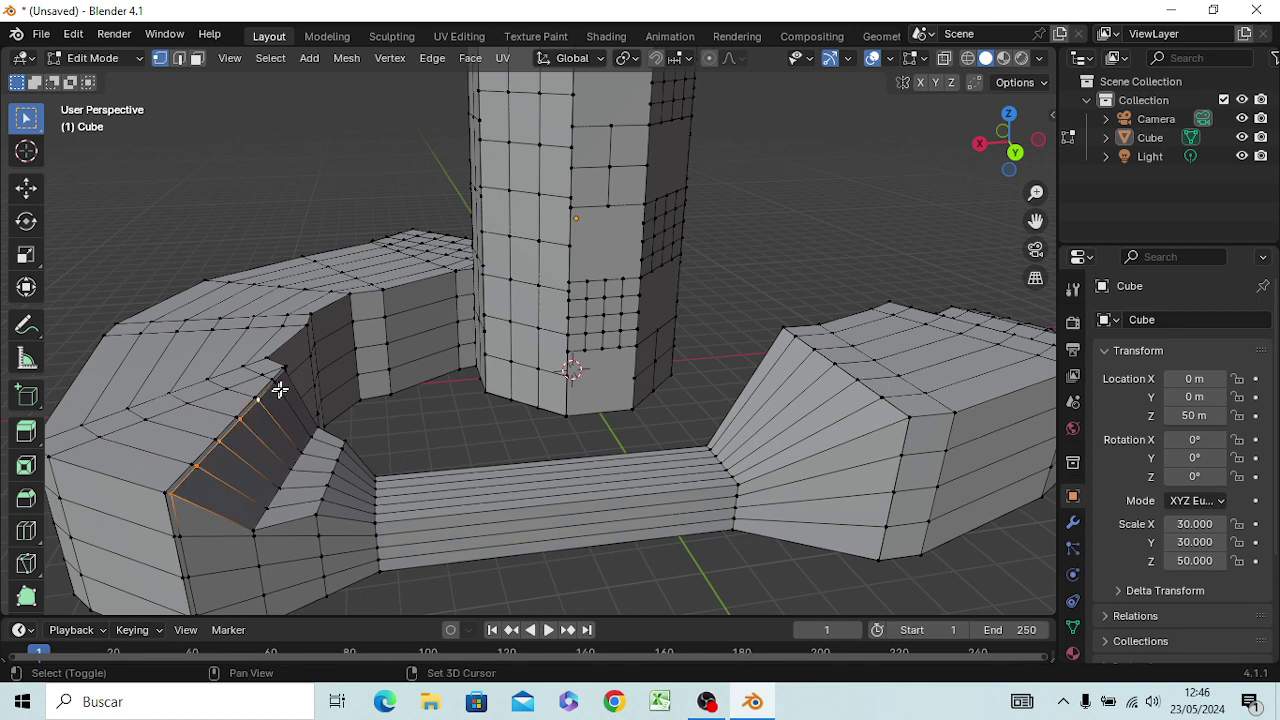
{"action": "left_click", "coordinate": [282, 383], "text": "shift"}
{"action": "left_click", "coordinate": [284, 372], "text": "shift"}
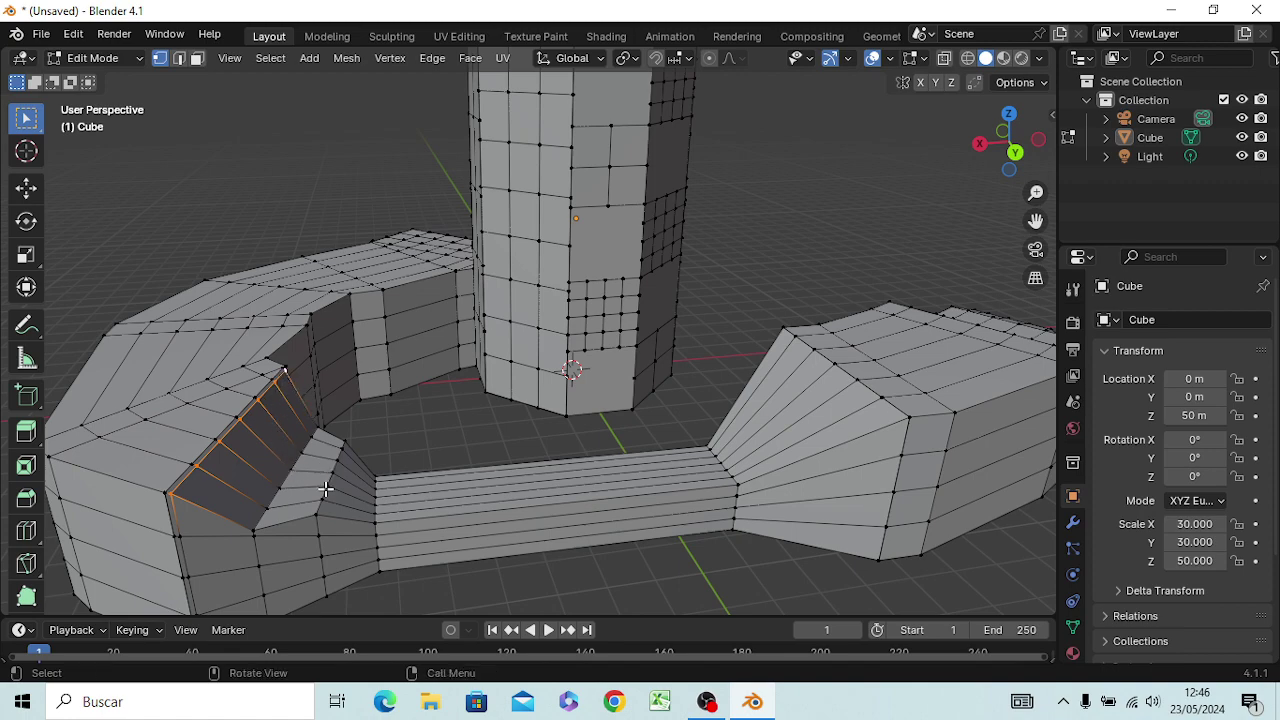
{"action": "key", "text": "KP_1"}
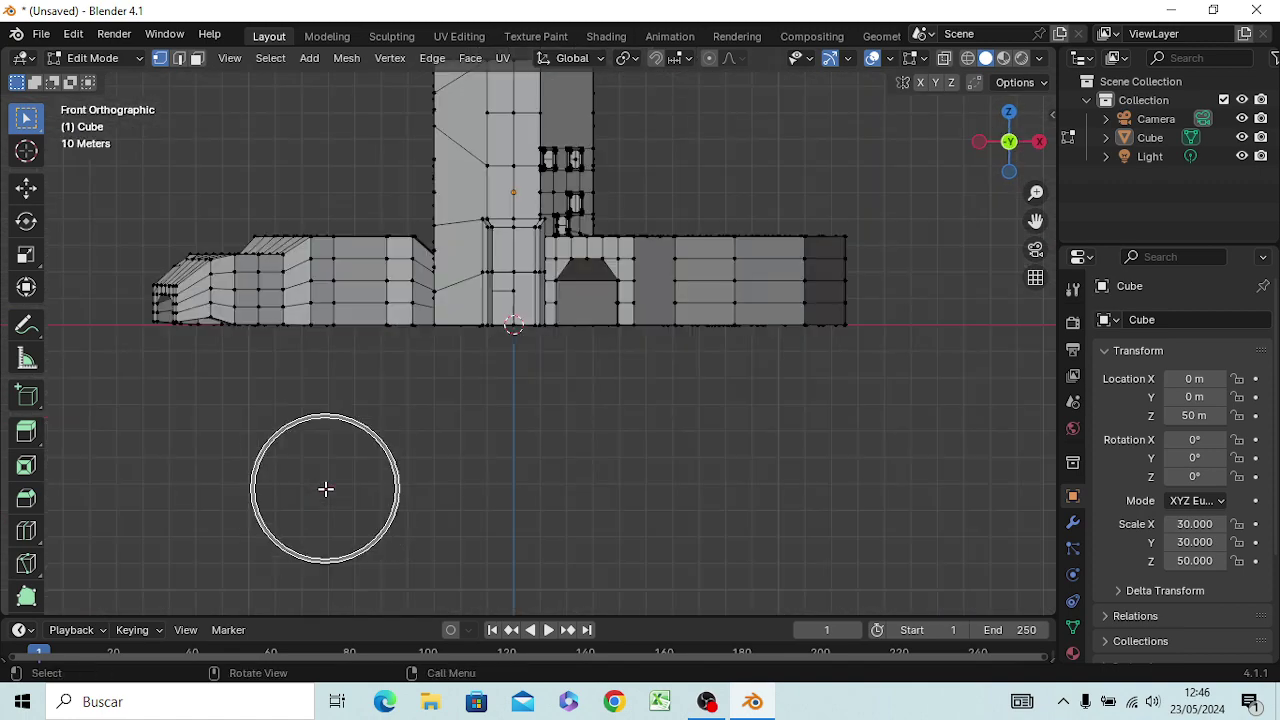
{"action": "key", "text": "ctrl+KP_1"}
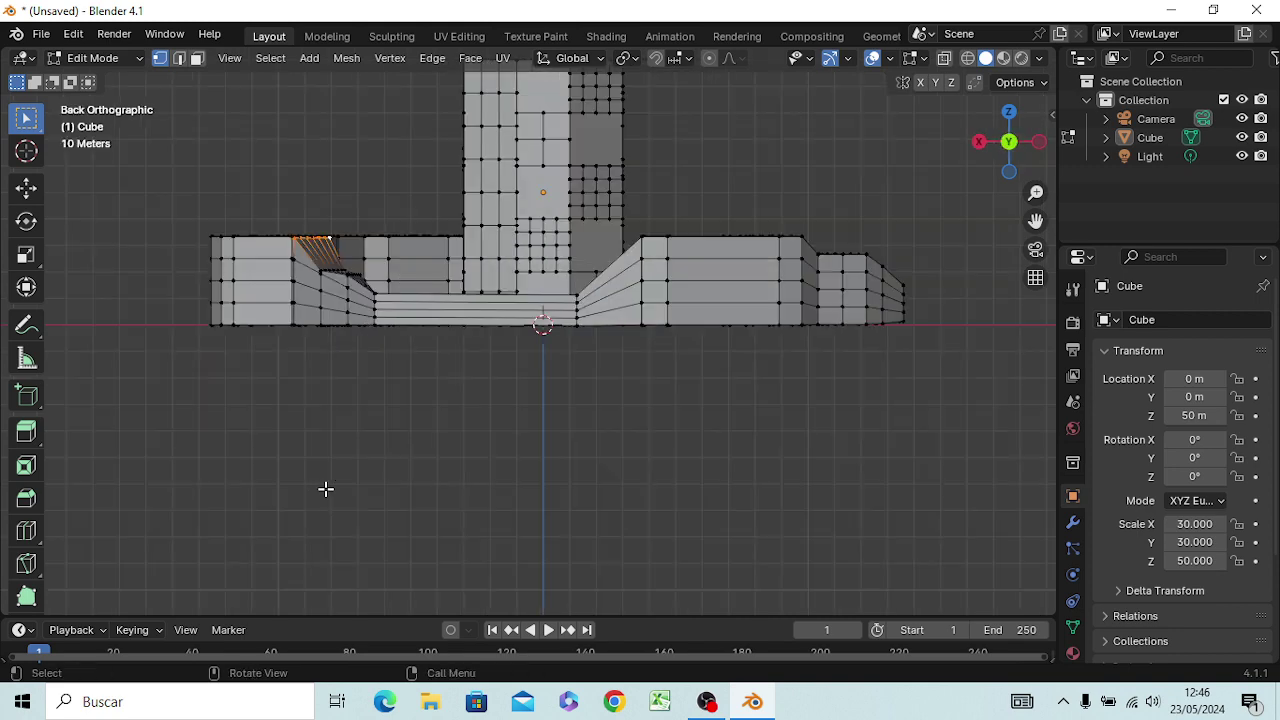
{"action": "key", "text": "g"}
{"action": "key", "text": "z"}
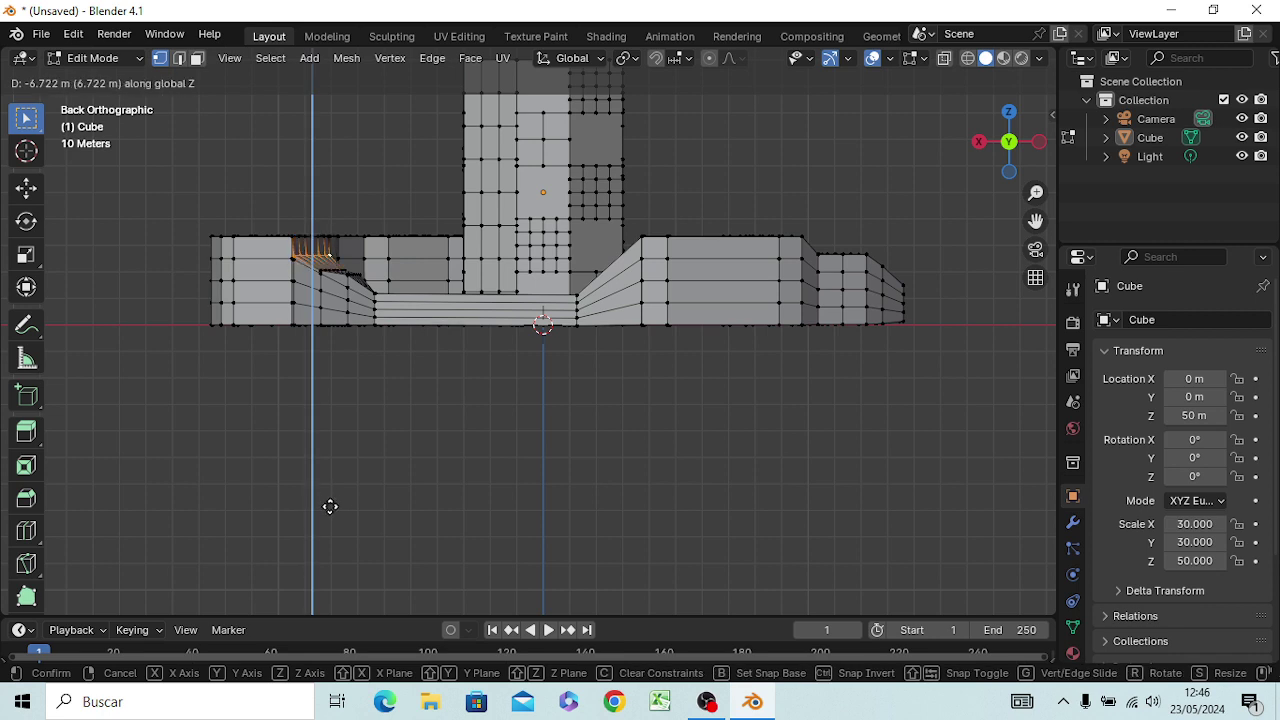
{"action": "left_click", "coordinate": [329, 507]}
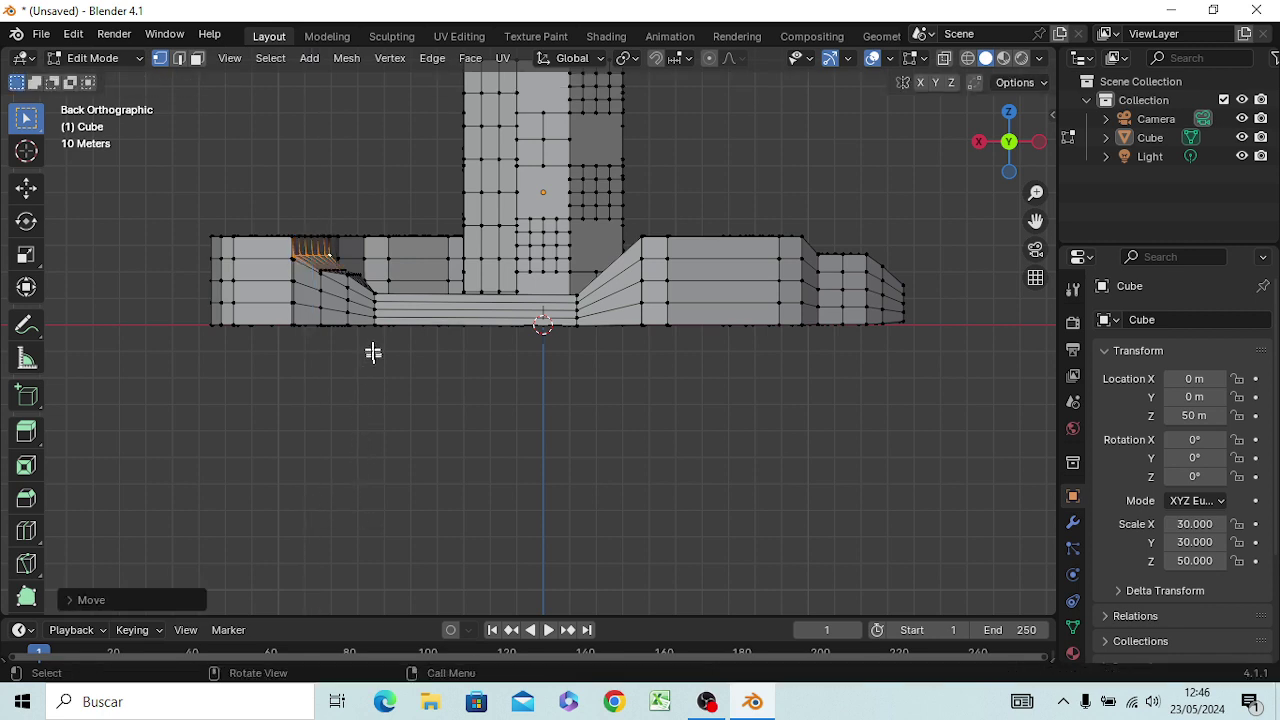
{"action": "left_click", "coordinate": [386, 410]}
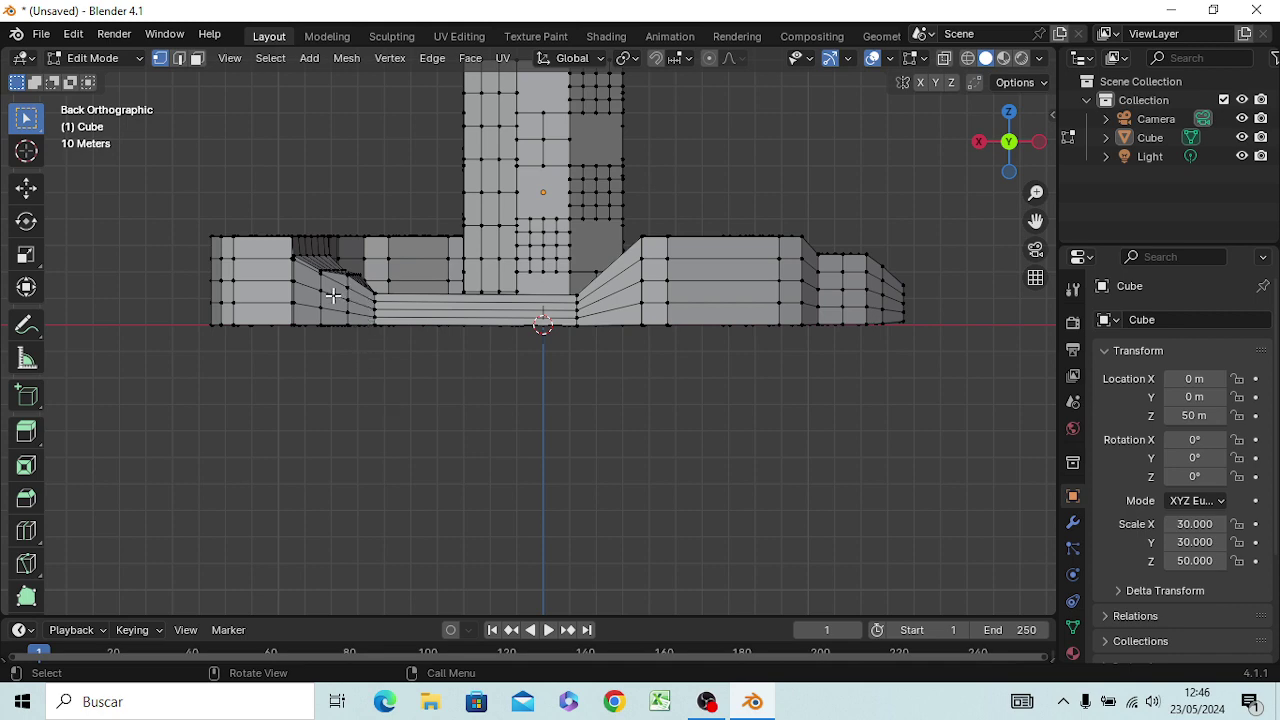
{"action": "middle_click_drag", "start_coordinate": [345, 293], "coordinate": [403, 363]}
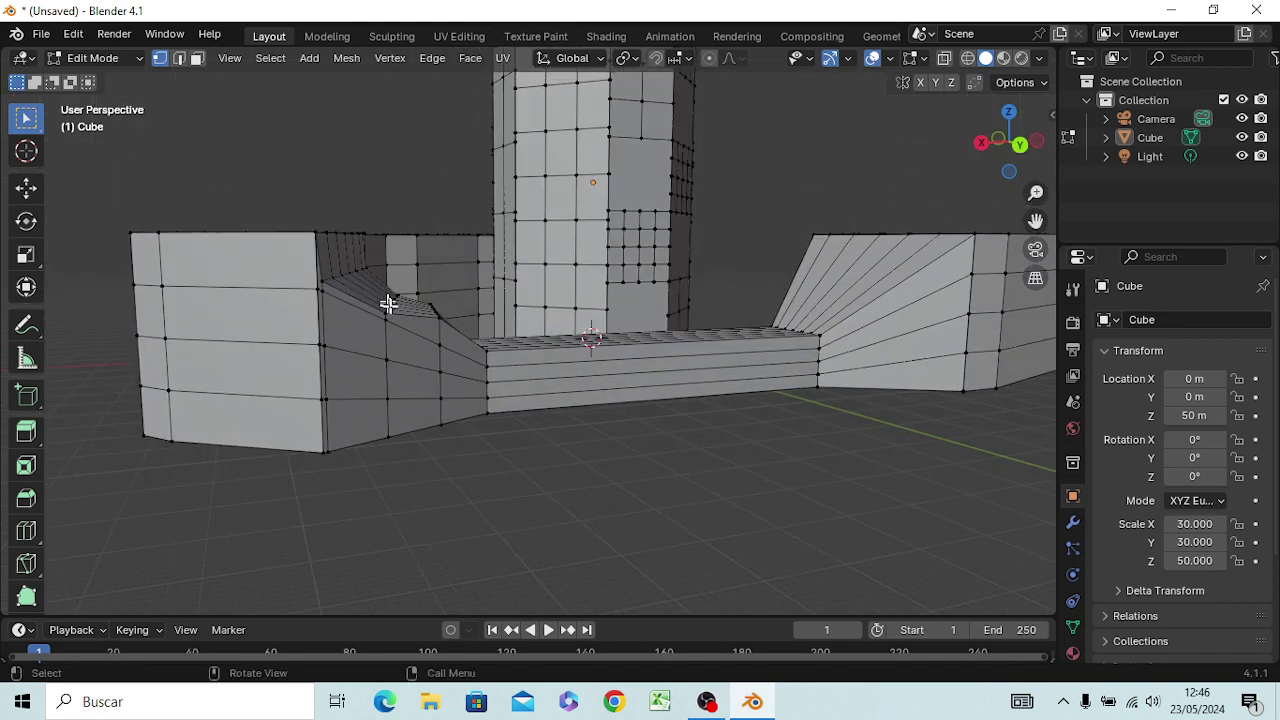
Step: Select the inner corner's column of vertices and raise it about 5 m along Z
{"action": "middle_click_drag", "start_coordinate": [399, 304], "coordinate": [400, 354]}
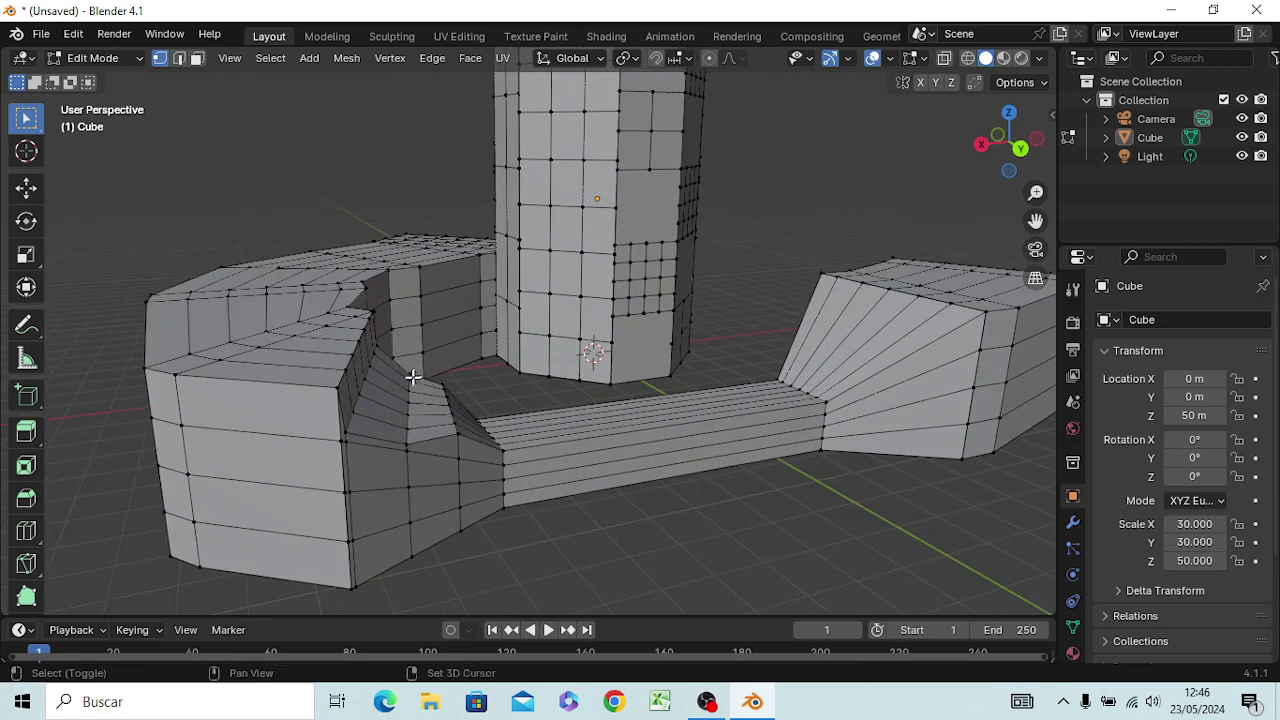
{"action": "left_click", "coordinate": [411, 374], "text": "shift"}
{"action": "left_click", "coordinate": [411, 385], "text": "shift"}
{"action": "left_click", "coordinate": [409, 394], "text": "shift"}
{"action": "left_click", "coordinate": [408, 403], "text": "shift"}
{"action": "left_click", "coordinate": [408, 411], "text": "shift"}
{"action": "left_click", "coordinate": [410, 428], "text": "shift"}
{"action": "left_click", "coordinate": [407, 443], "text": "shift"}
{"action": "middle_click_drag", "start_coordinate": [443, 531], "coordinate": [434, 505]}
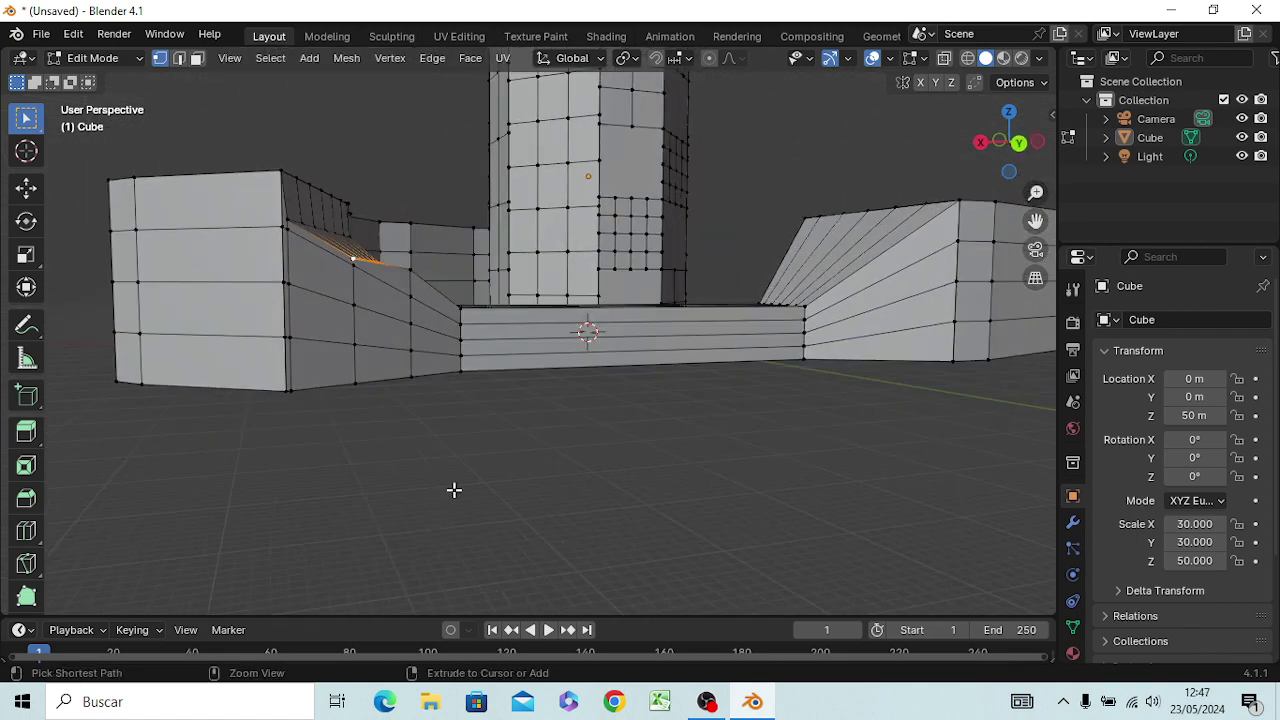
{"action": "key", "text": "ctrl+r"}
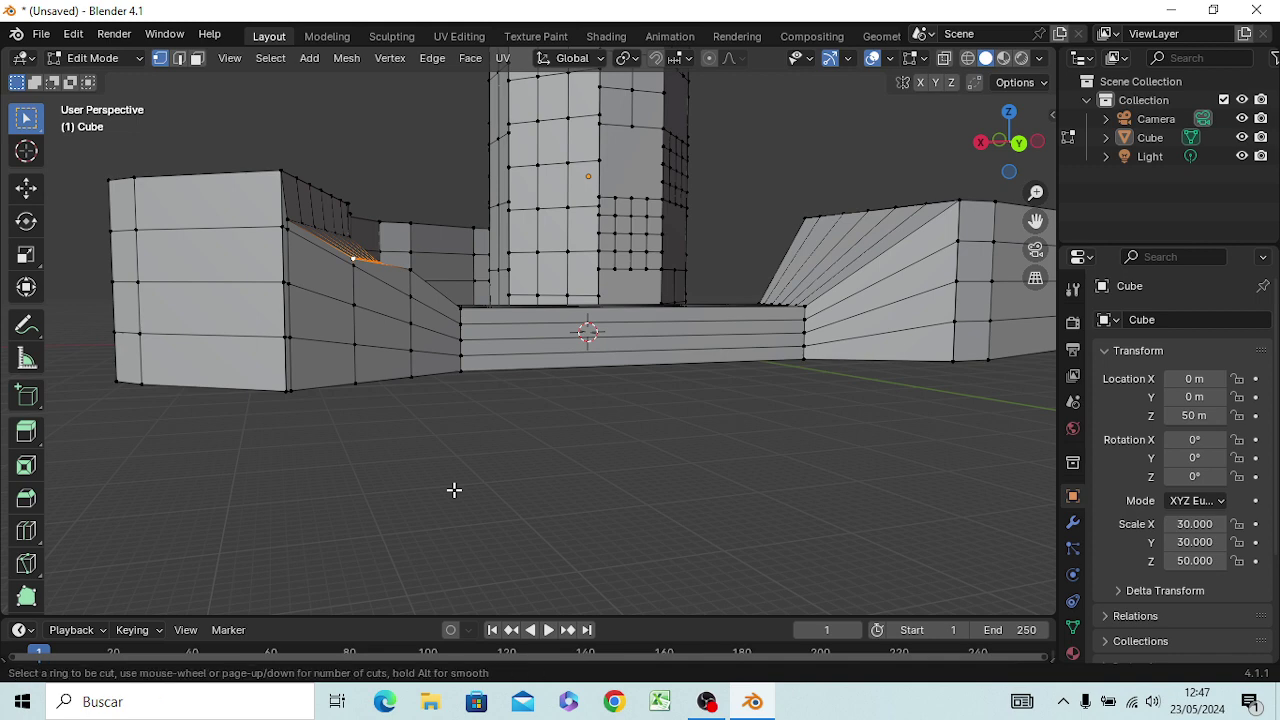
{"action": "key", "text": "Escape"}
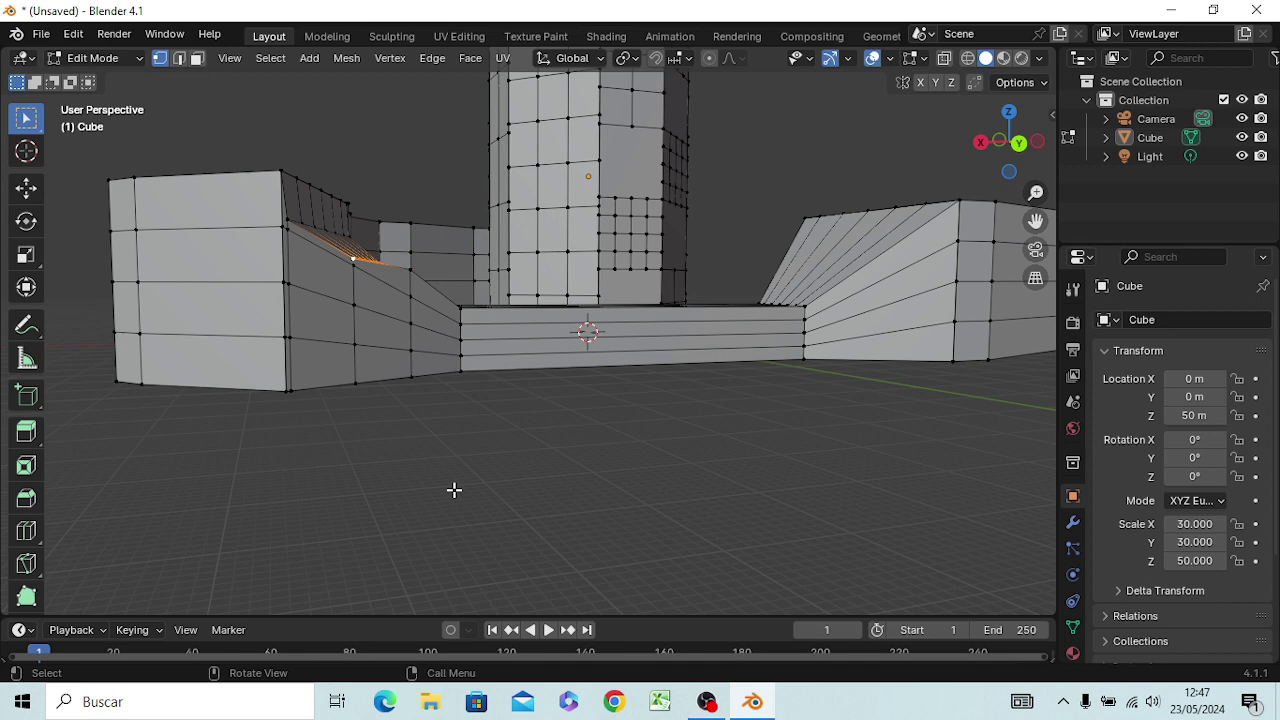
{"action": "key", "text": "g"}
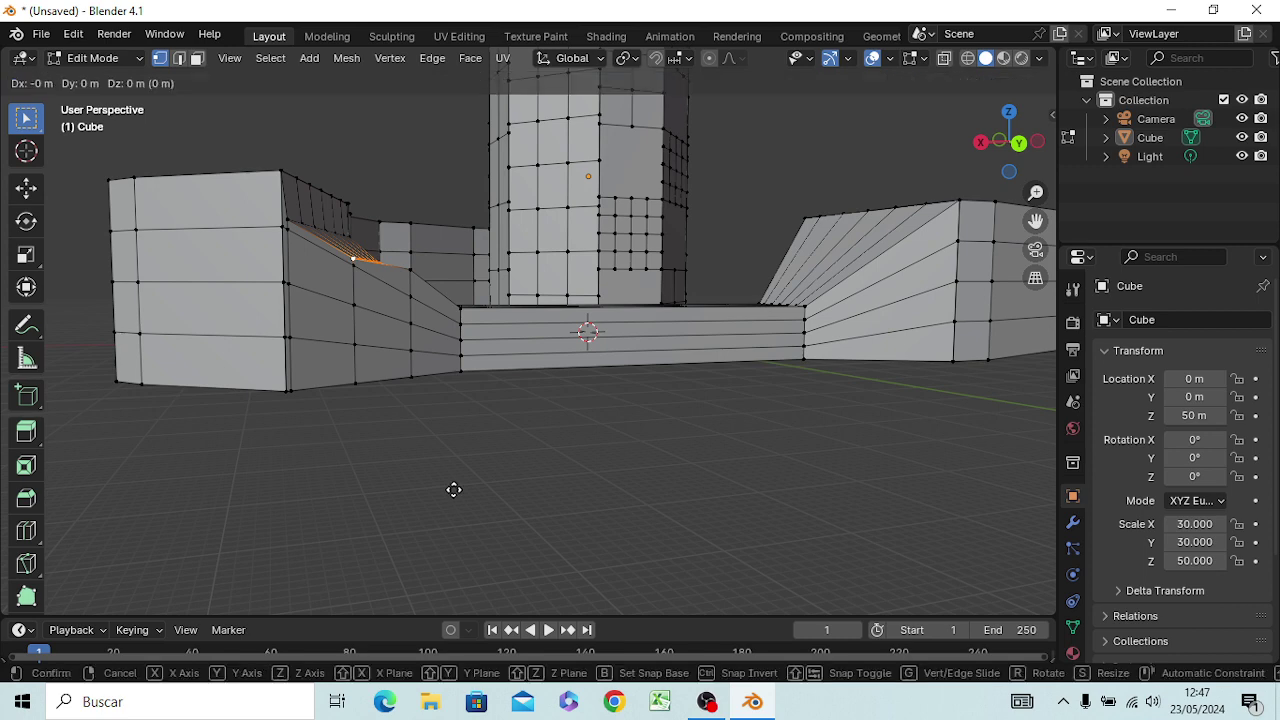
{"action": "key", "text": "z"}
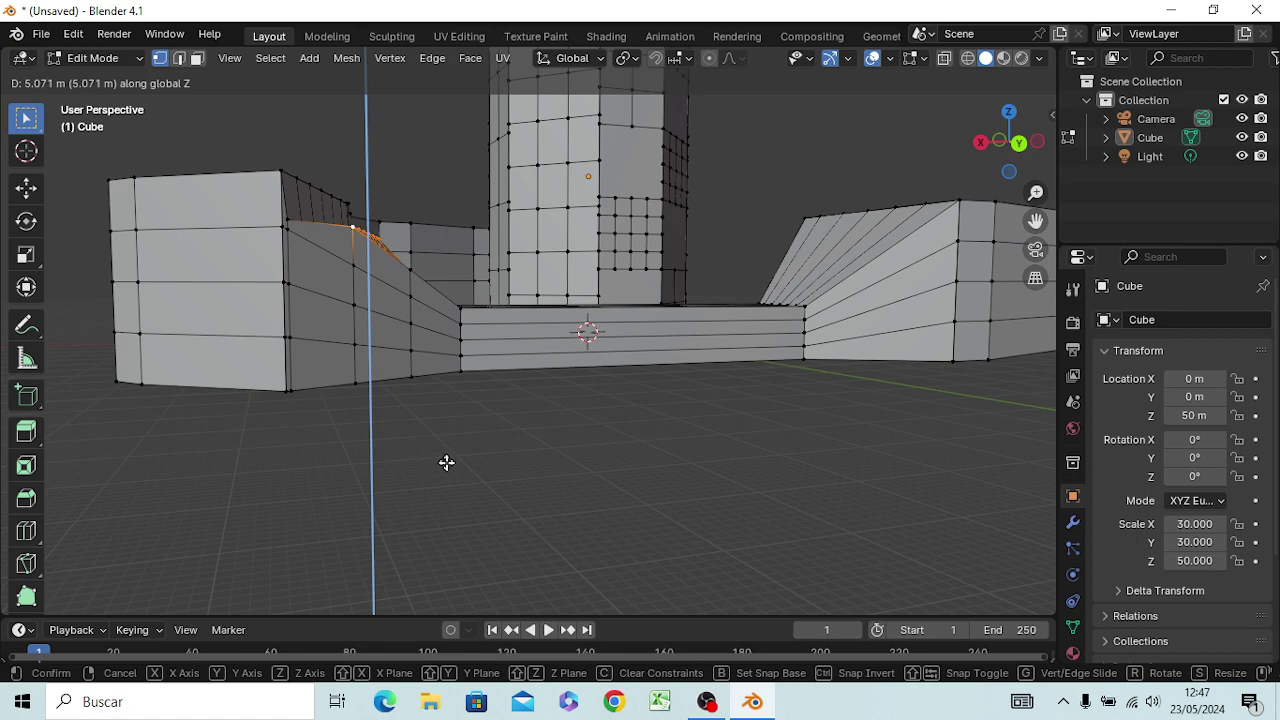
{"action": "left_click", "coordinate": [447, 466]}
{"action": "mouse_move", "coordinate": [504, 514]}
{"action": "middle_mouse_down"}
{"action": "mouse_move", "coordinate": [500, 586]}
{"action": "mouse_move", "coordinate": [486, 557]}
{"action": "middle_mouse_up"}
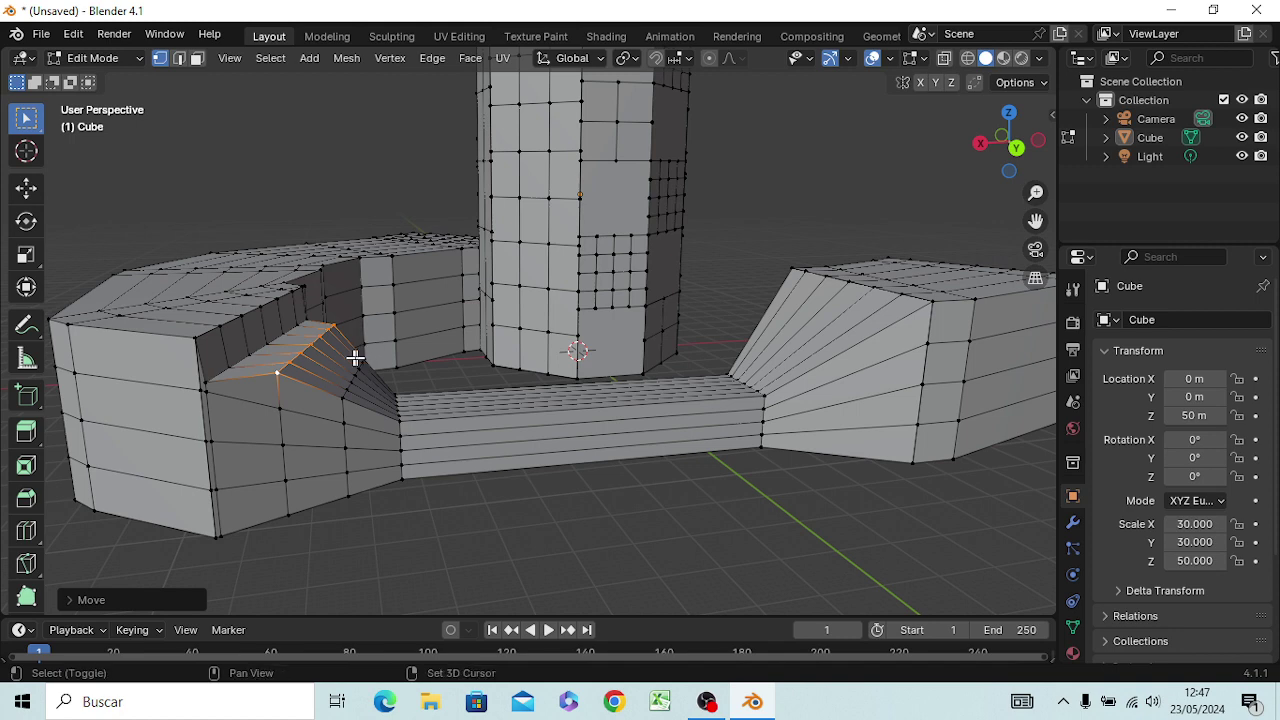
Step: Box-select the fan of edges at the corner ramp and shift them along X
{"action": "left_click_drag", "start_coordinate": [336, 353], "coordinate": [366, 398], "text": "shift"}
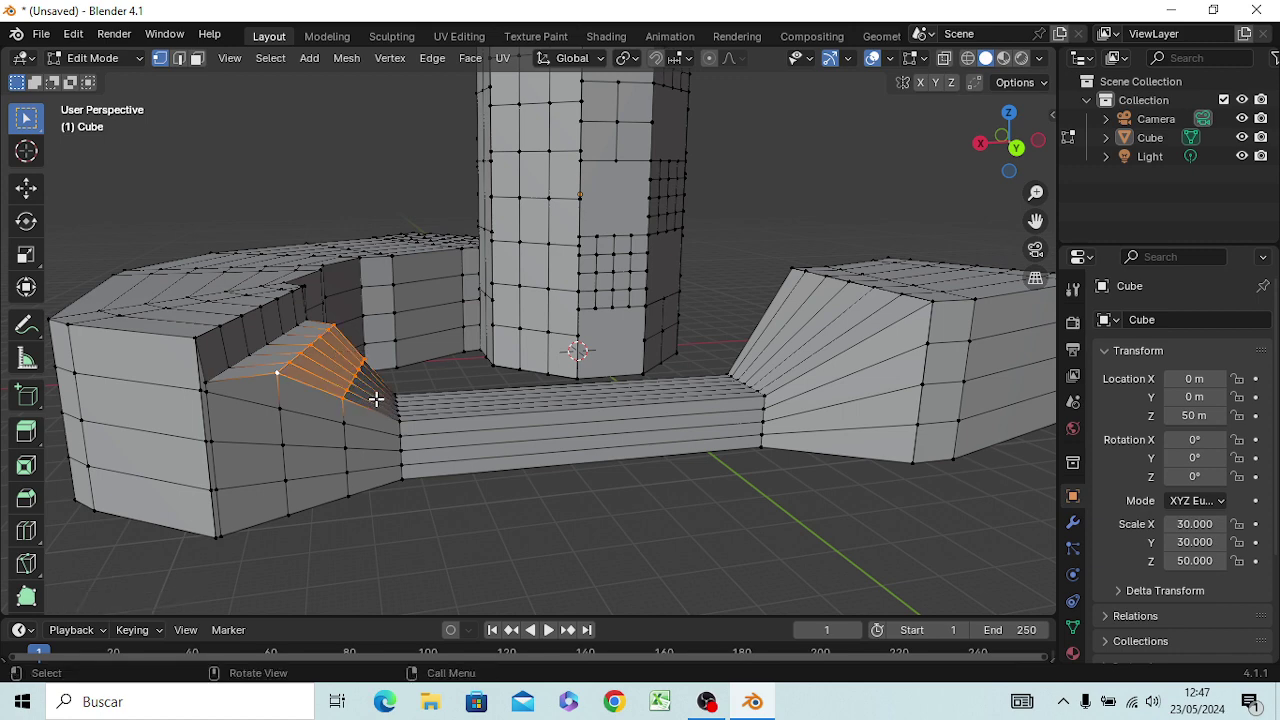
{"action": "key", "text": "g"}
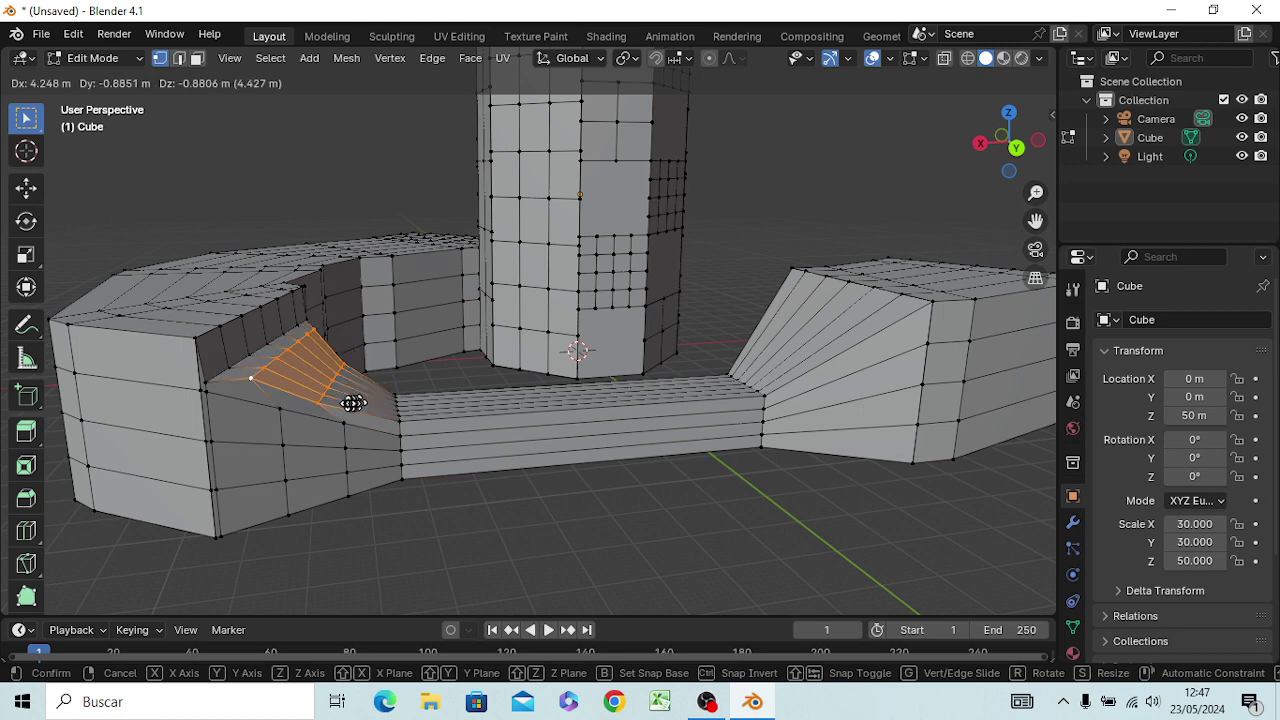
{"action": "right_click", "coordinate": [353, 402]}
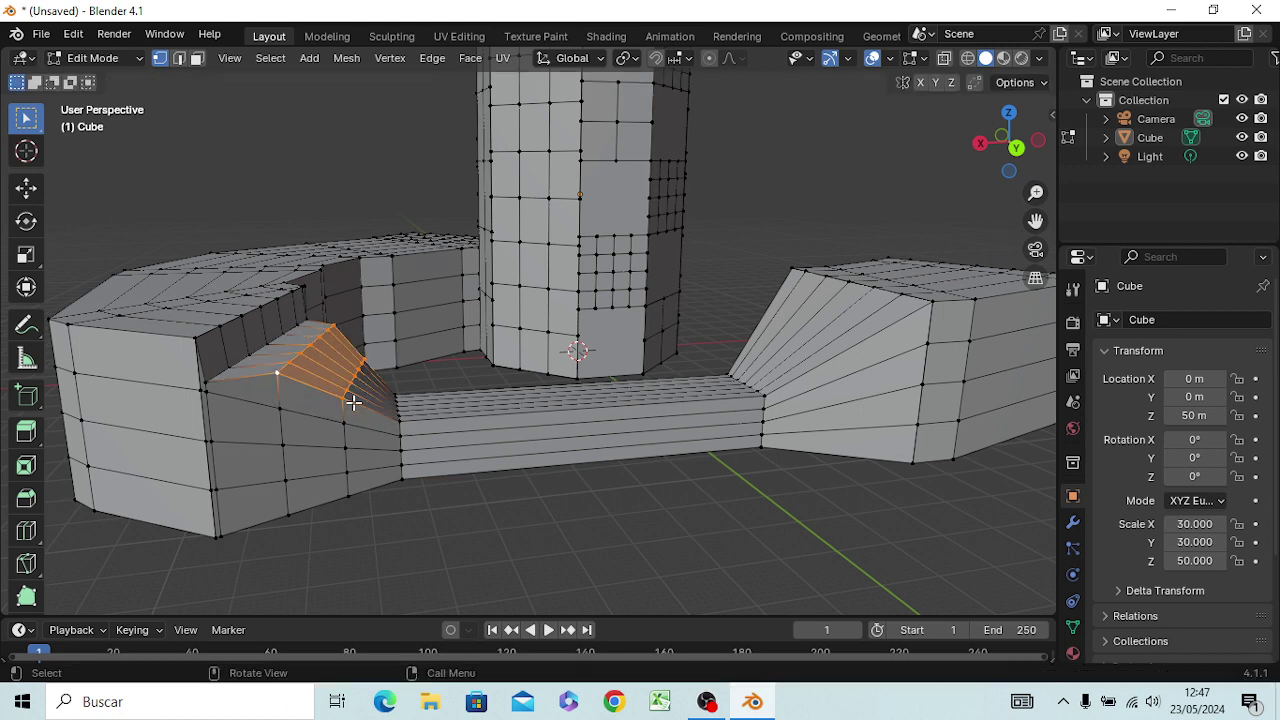
{"action": "left_click", "coordinate": [398, 486]}
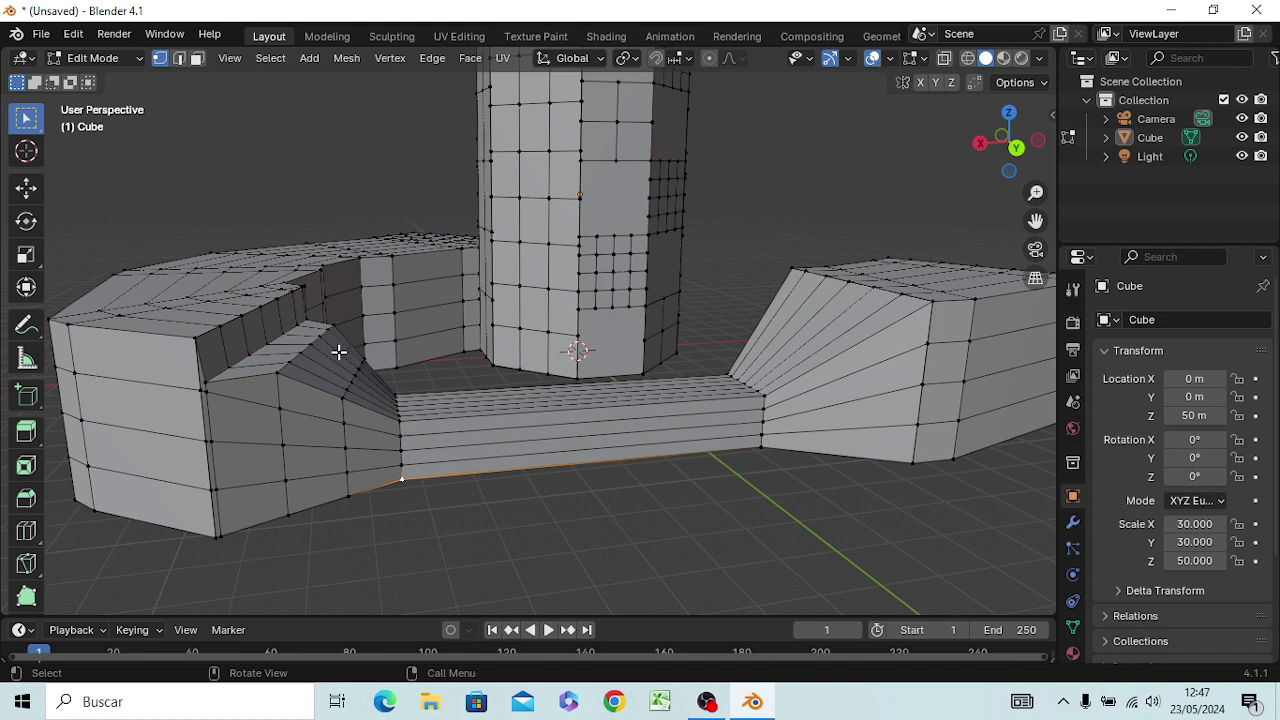
{"action": "left_click_drag", "start_coordinate": [338, 352], "coordinate": [369, 402]}
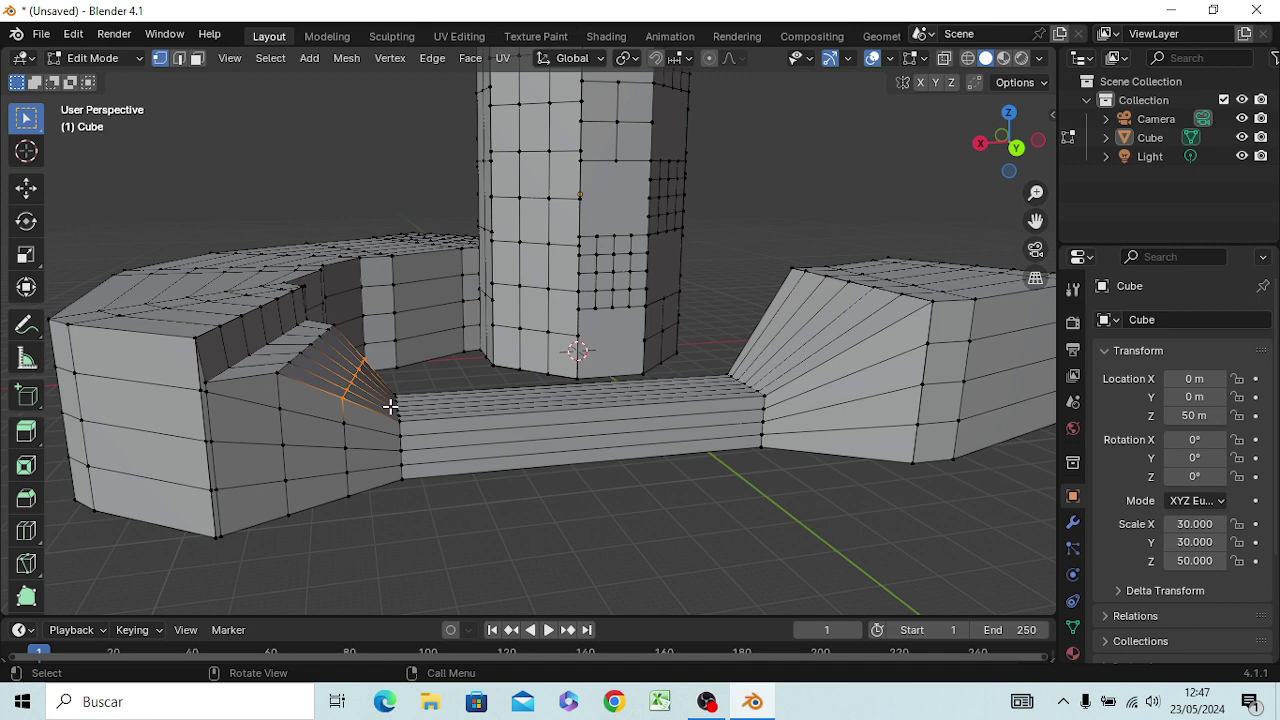
{"action": "key", "text": "g"}
{"action": "key", "text": "x"}
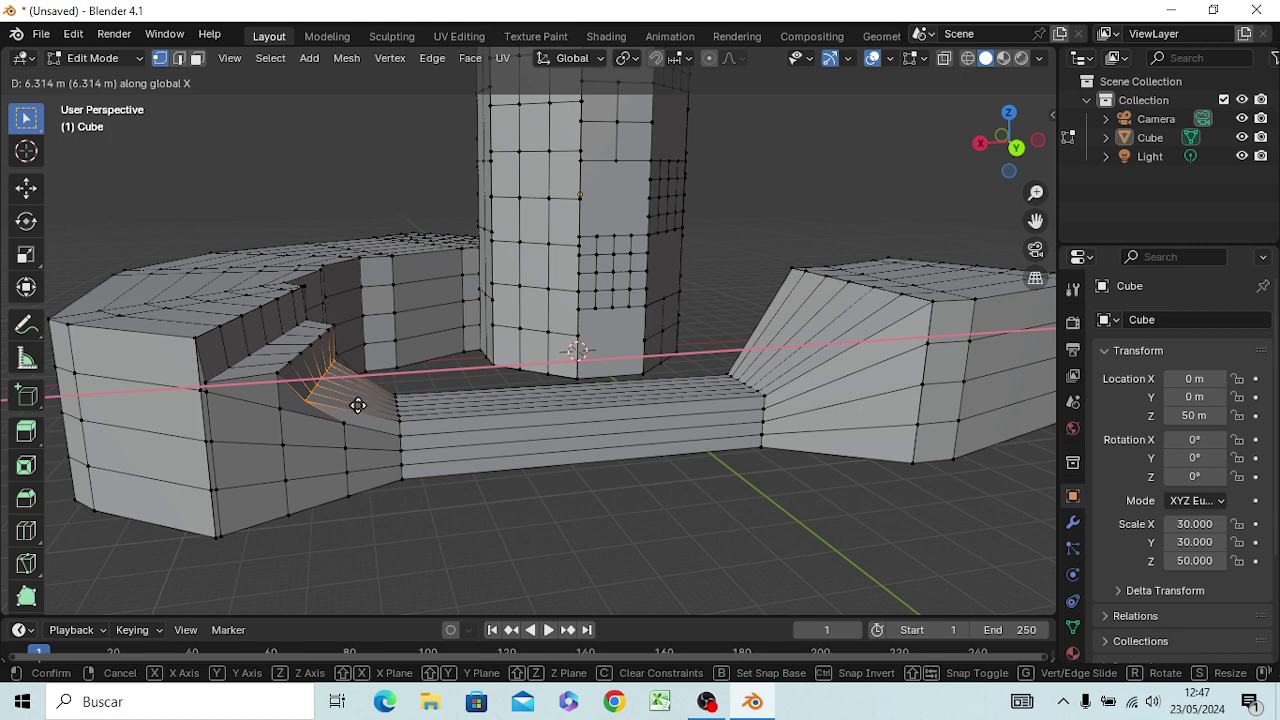
{"action": "left_click", "coordinate": [357, 404]}
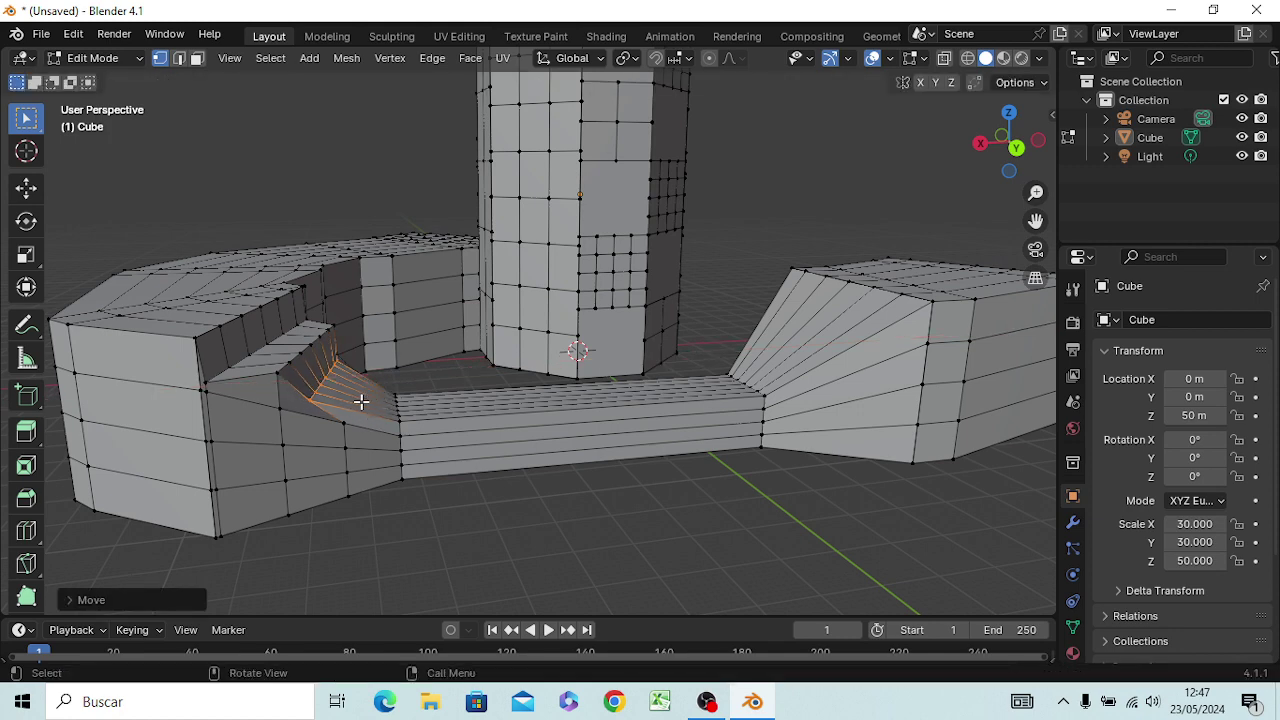
Step: Add two edge loops where the left slope meets the bridge and move the loop about 2.9 m along X
{"action": "key", "text": "ctrl+r"}
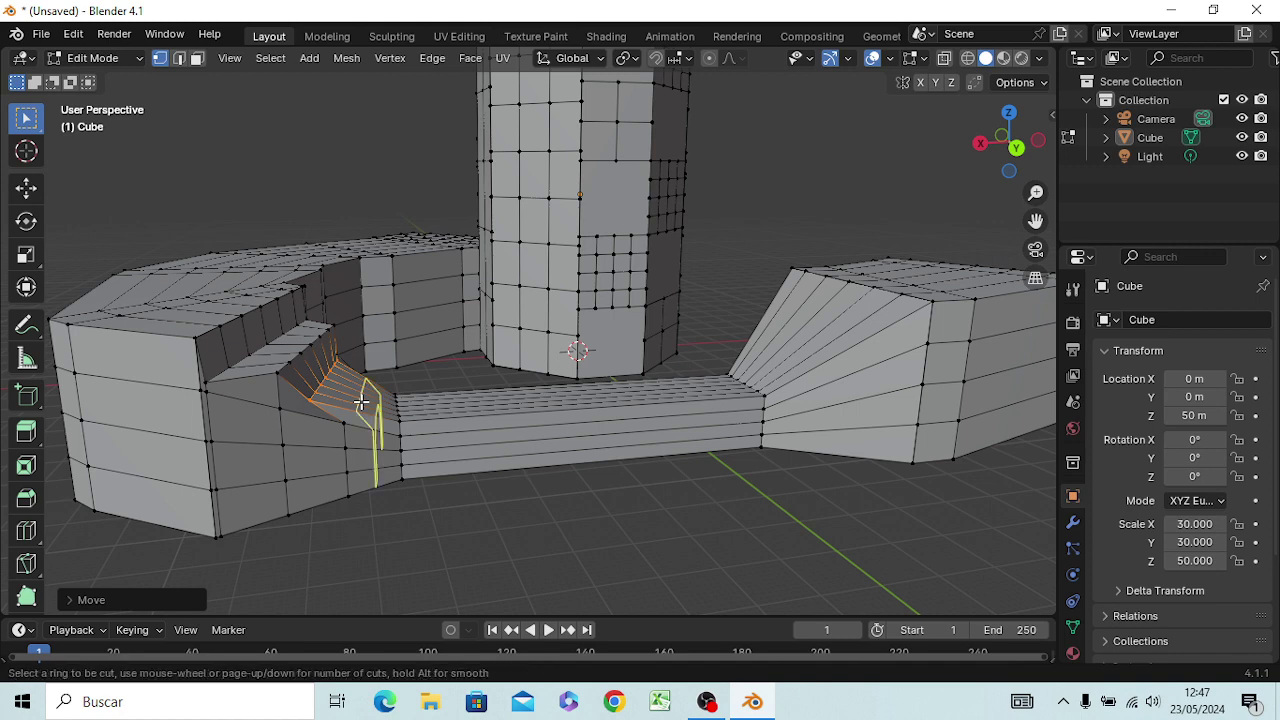
{"action": "left_click", "coordinate": [361, 402]}
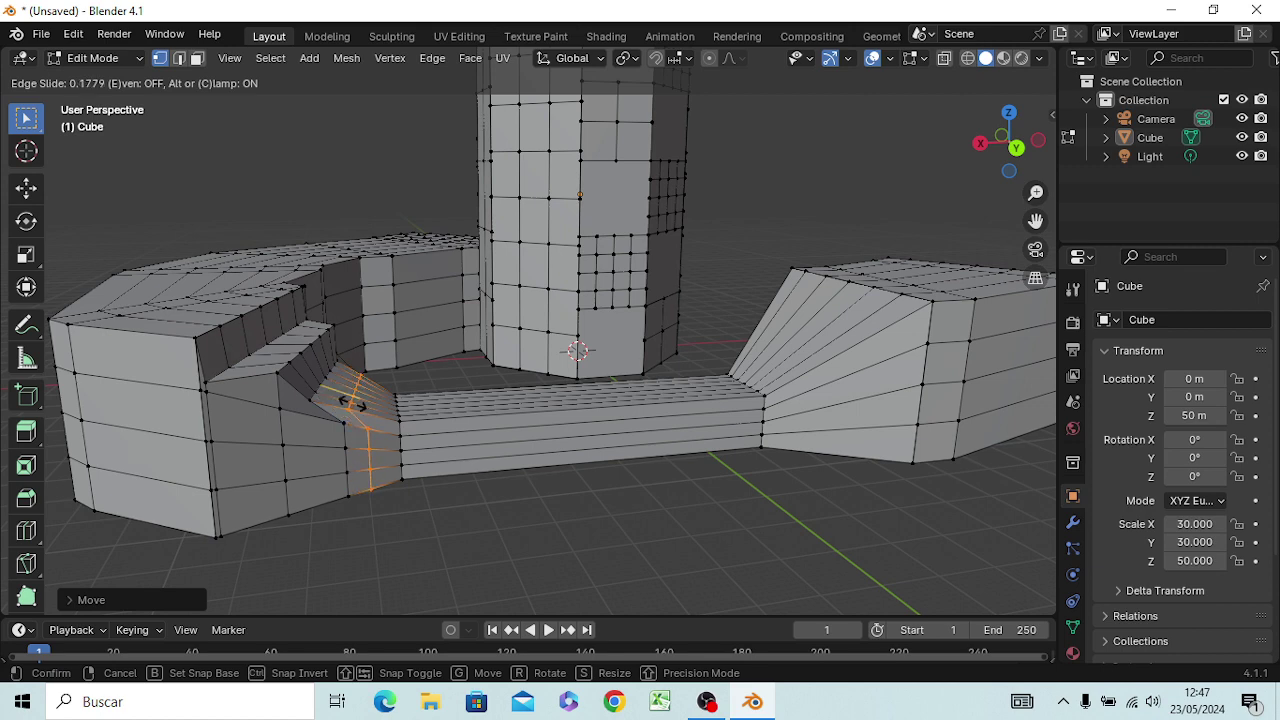
{"action": "left_click", "coordinate": [343, 401]}
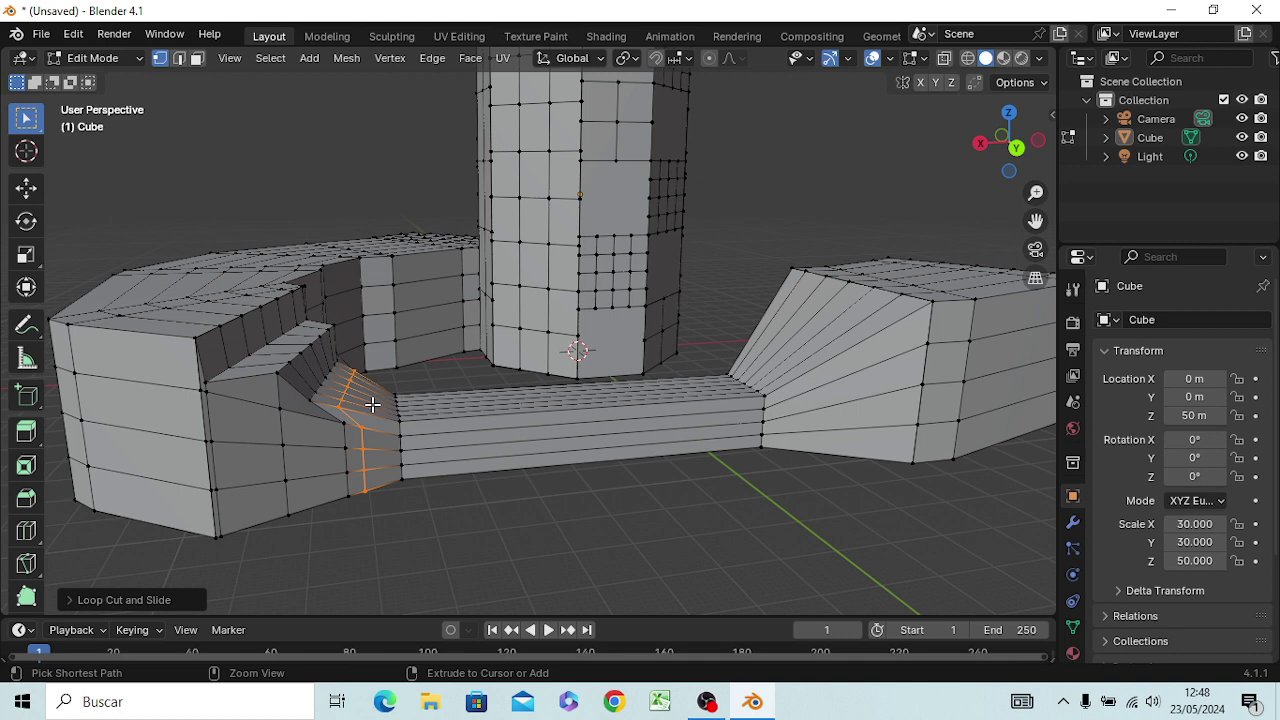
{"action": "key", "text": "ctrl+r"}
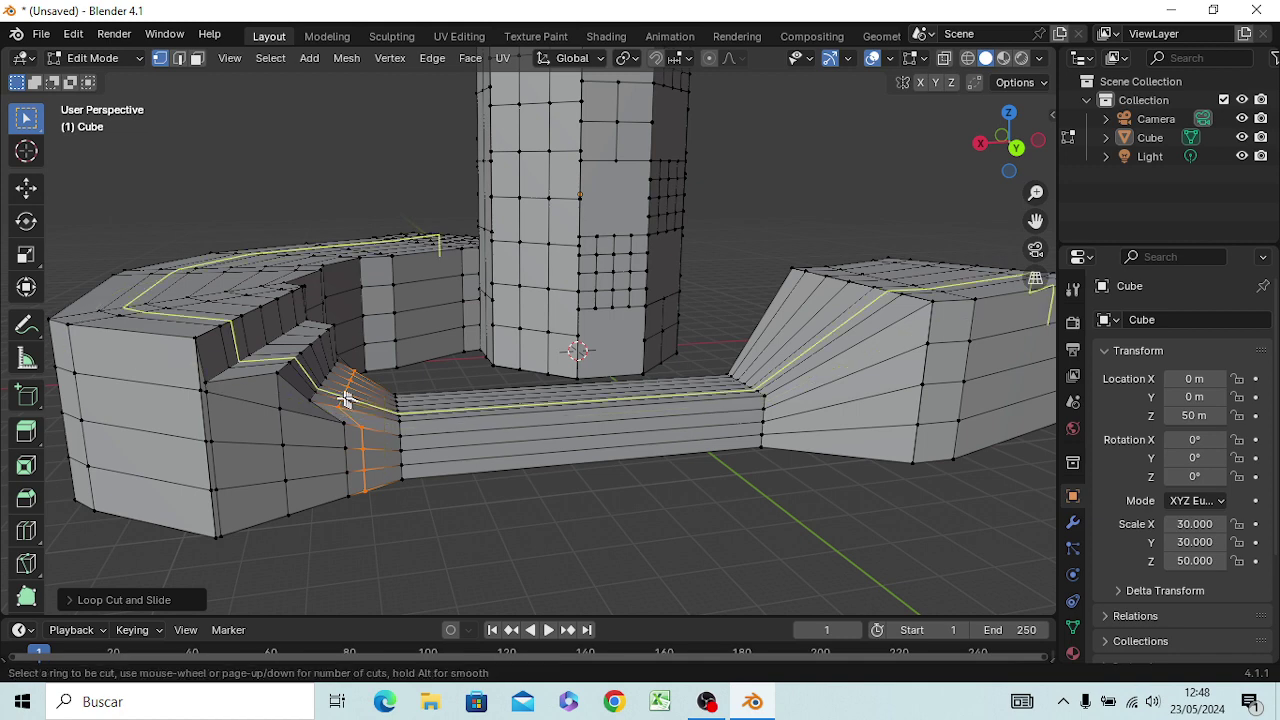
{"action": "left_click", "coordinate": [355, 395]}
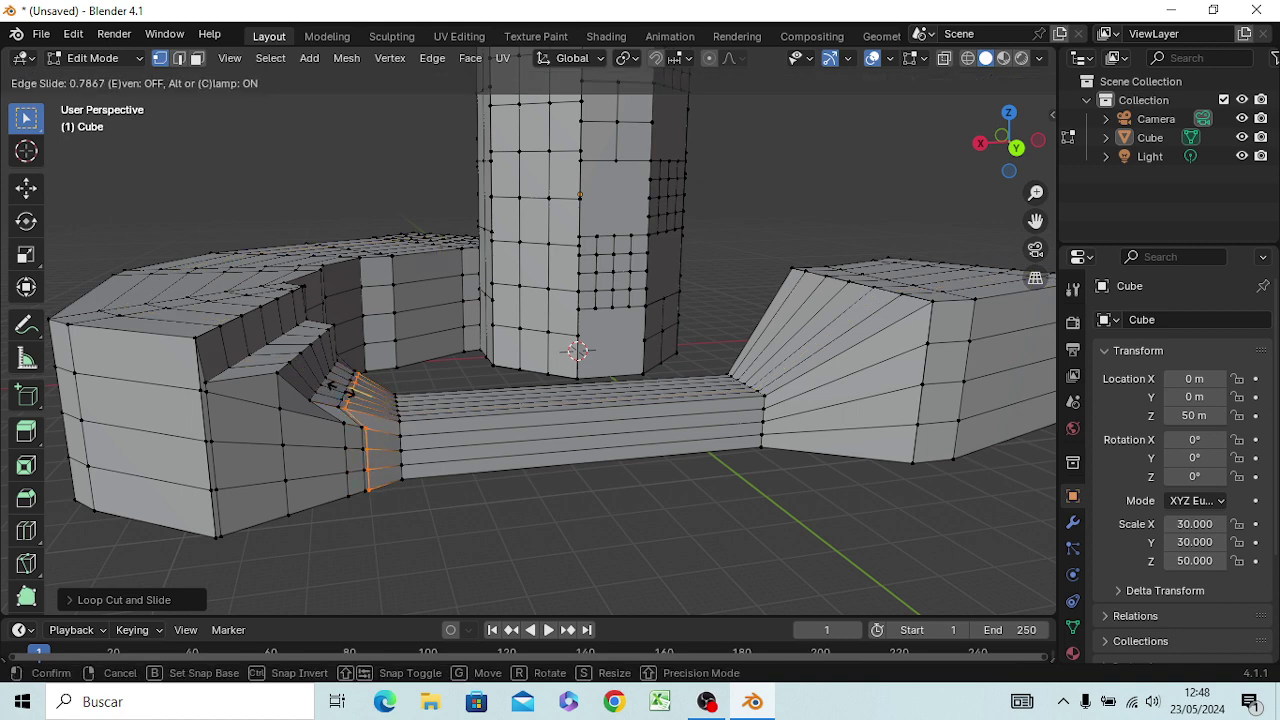
{"action": "left_click", "coordinate": [364, 394]}
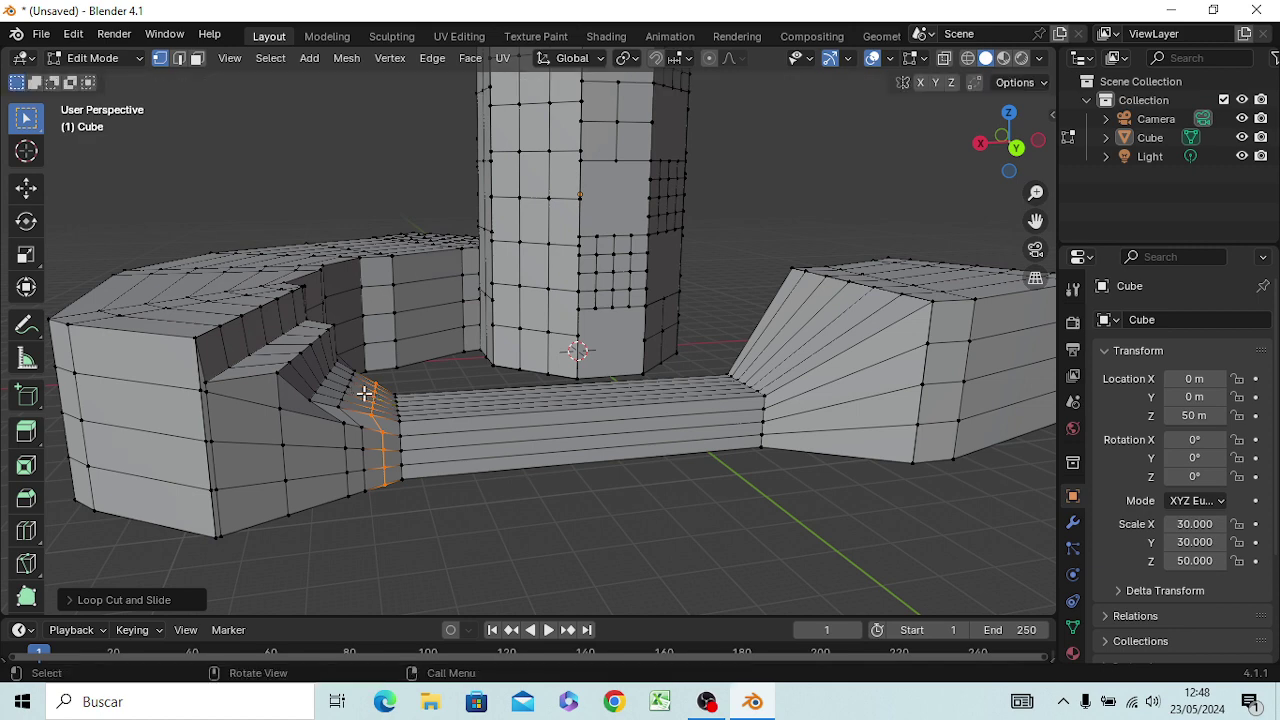
{"action": "key", "text": "b"}
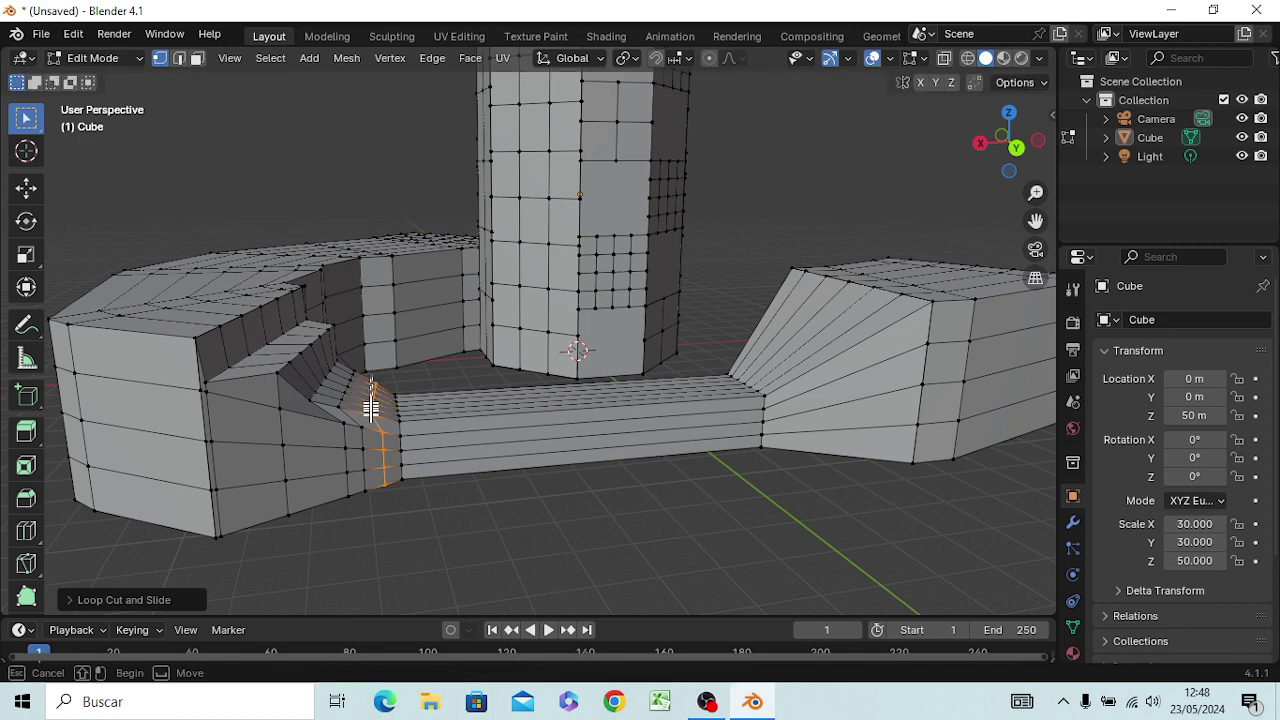
{"action": "key", "text": "Escape"}
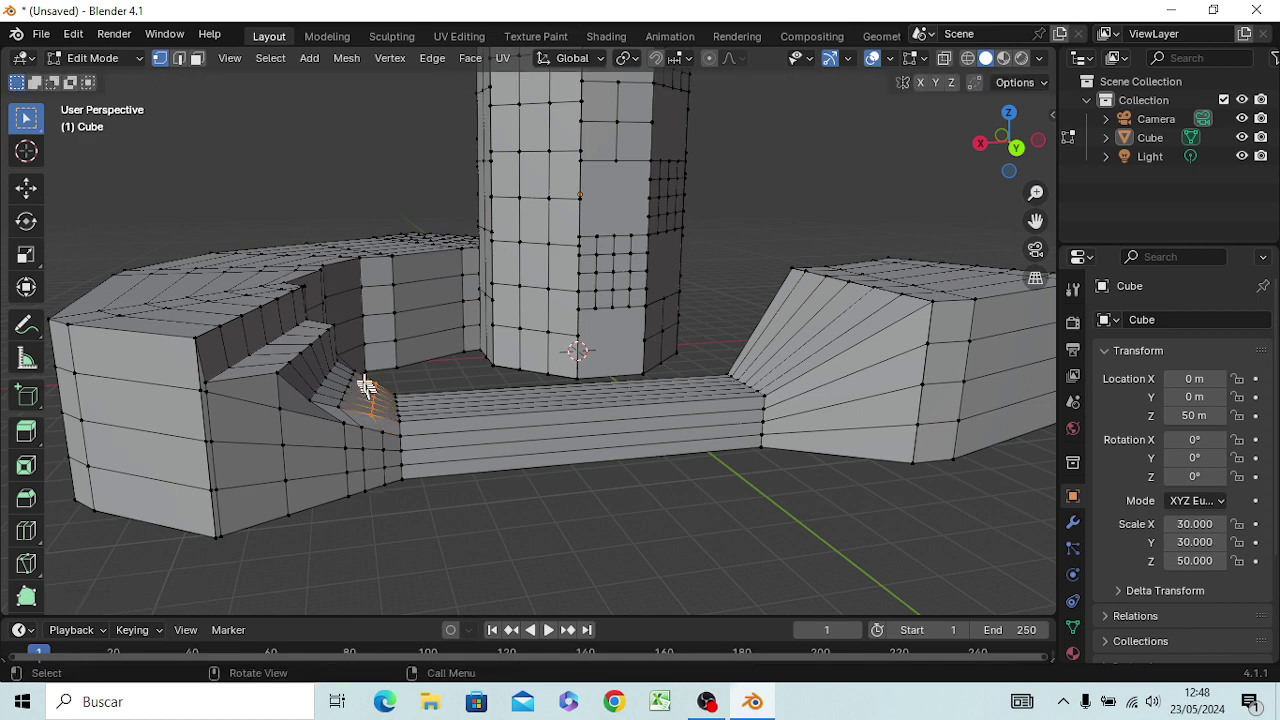
{"action": "key", "text": "g"}
{"action": "key", "text": "g"}
{"action": "left_click", "coordinate": [378, 405]}
{"action": "key", "text": "g"}
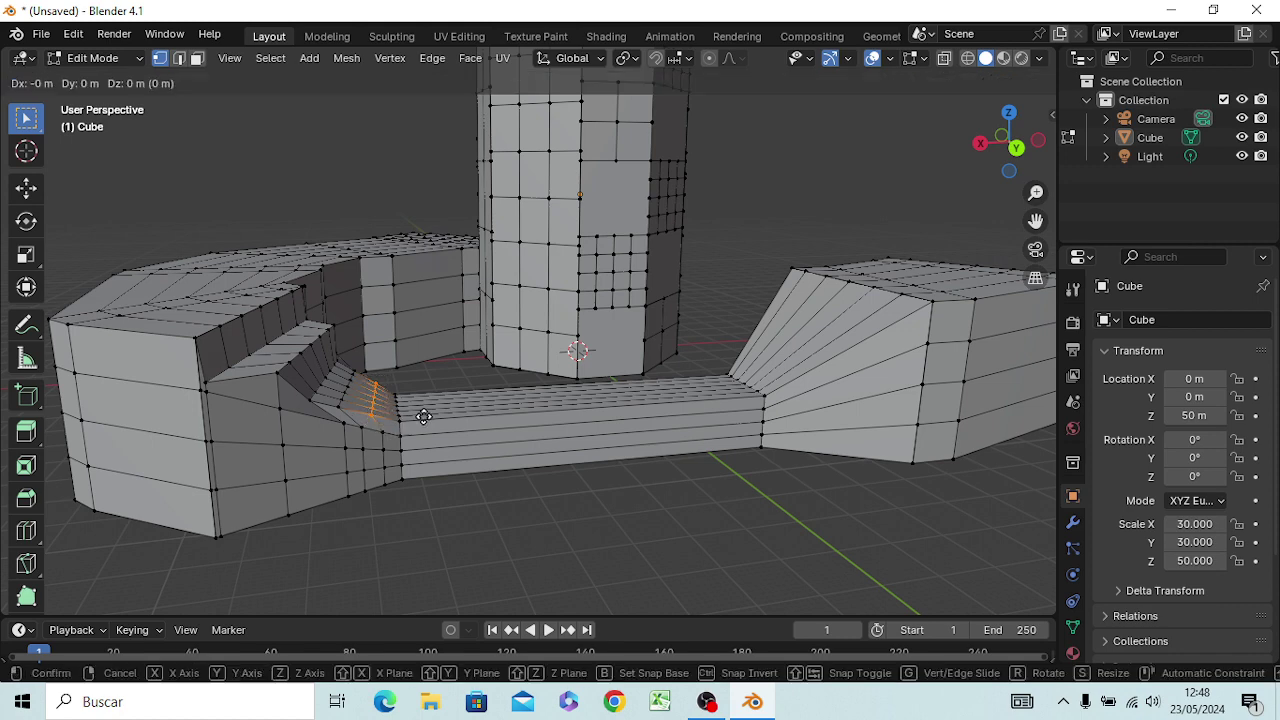
{"action": "key", "text": "x"}
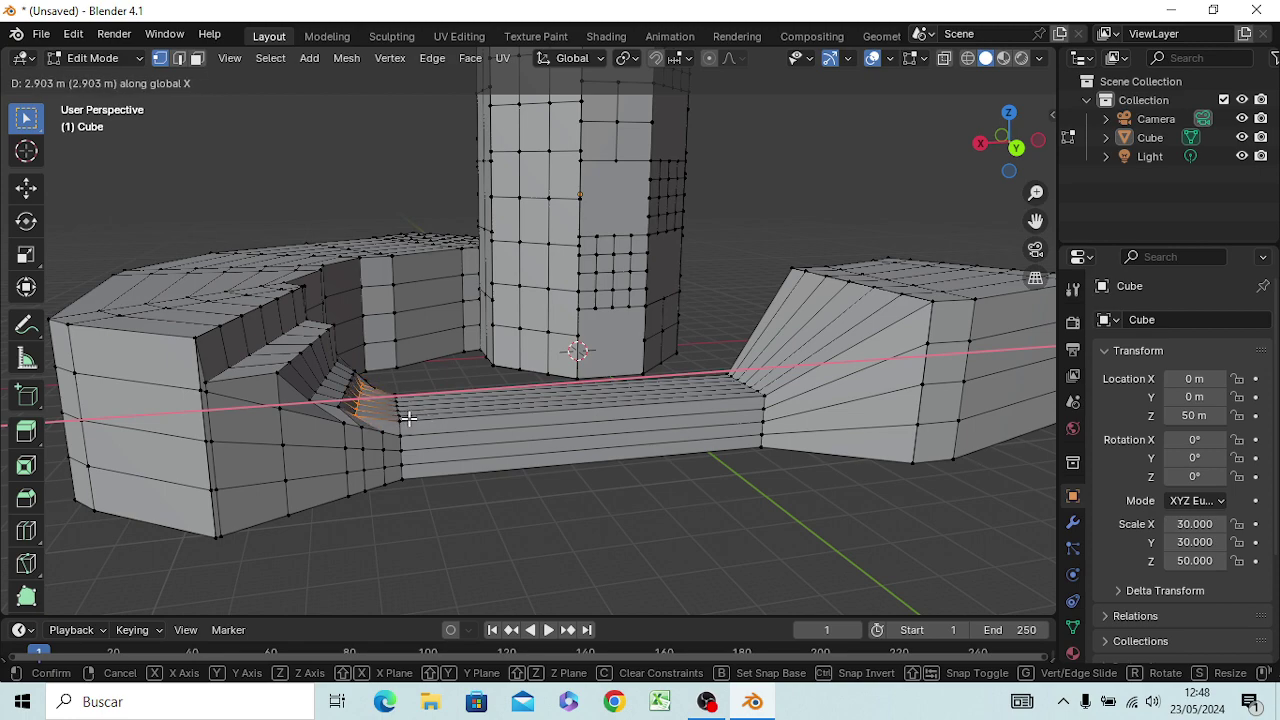
{"action": "left_click", "coordinate": [408, 418]}
{"action": "mouse_move", "coordinate": [440, 440]}
{"action": "middle_mouse_down"}
{"action": "mouse_move", "coordinate": [315, 425]}
{"action": "mouse_move", "coordinate": [406, 451]}
{"action": "mouse_move", "coordinate": [486, 417]}
{"action": "mouse_move", "coordinate": [486, 434]}
{"action": "mouse_move", "coordinate": [423, 440]}
{"action": "mouse_move", "coordinate": [457, 429]}
{"action": "middle_mouse_up"}
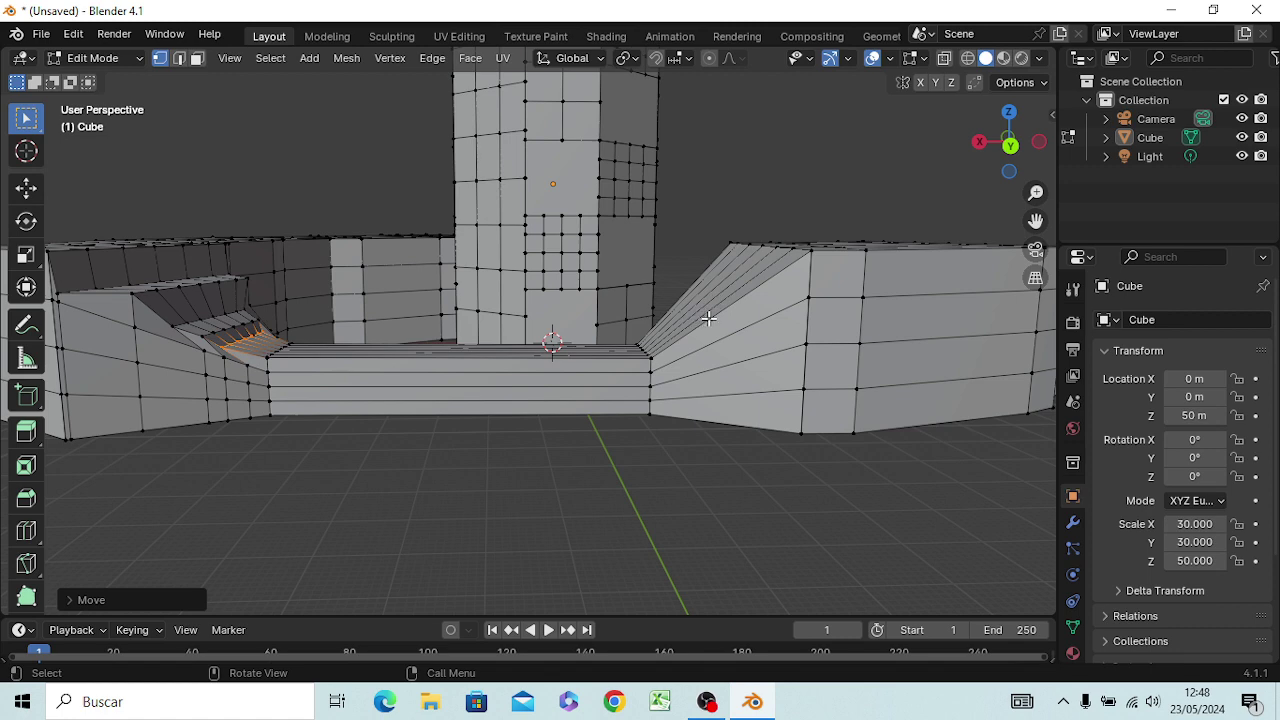
Step: Cut five edge loops across the right slope, slid about -0.25, then box-select its top corner vertex
{"action": "key", "text": "ctrl+r"}
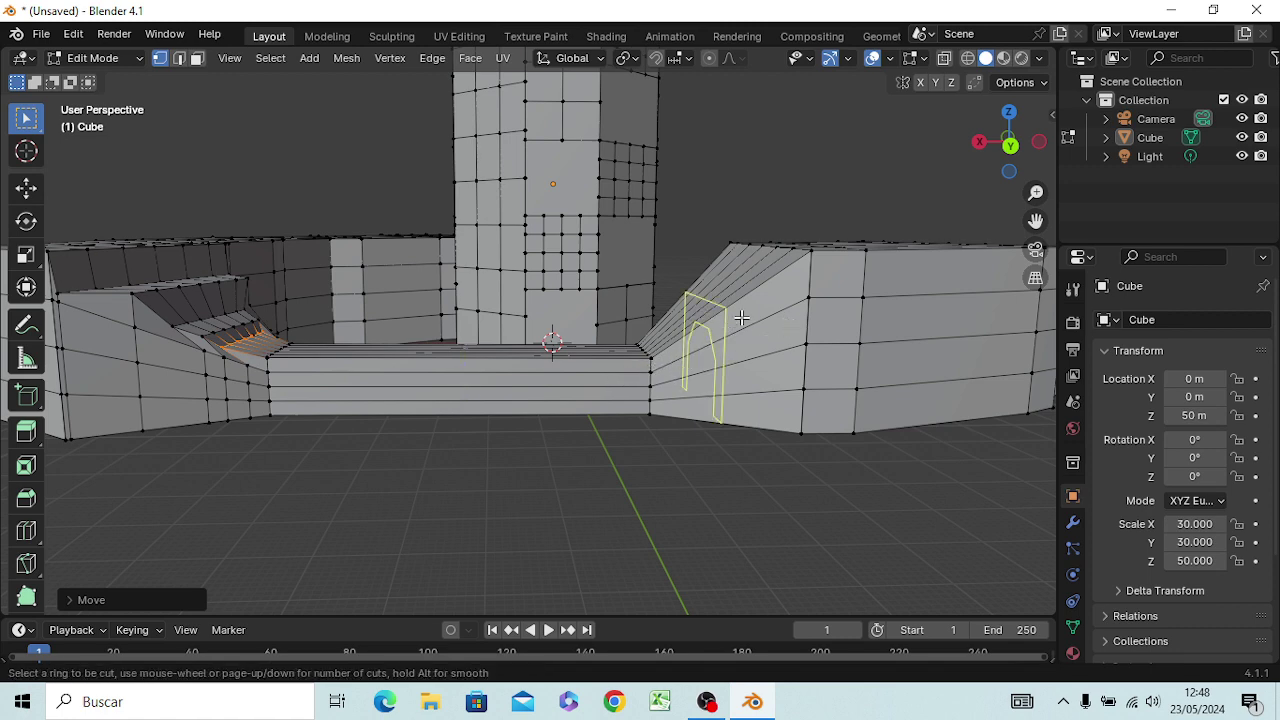
{"action": "scroll", "coordinate": [741, 318], "scroll_direction": "up", "scroll_amount": 1}
{"action": "scroll", "coordinate": [741, 318], "scroll_direction": "up", "scroll_amount": 1}
{"action": "scroll", "coordinate": [741, 318], "scroll_direction": "up", "scroll_amount": 1}
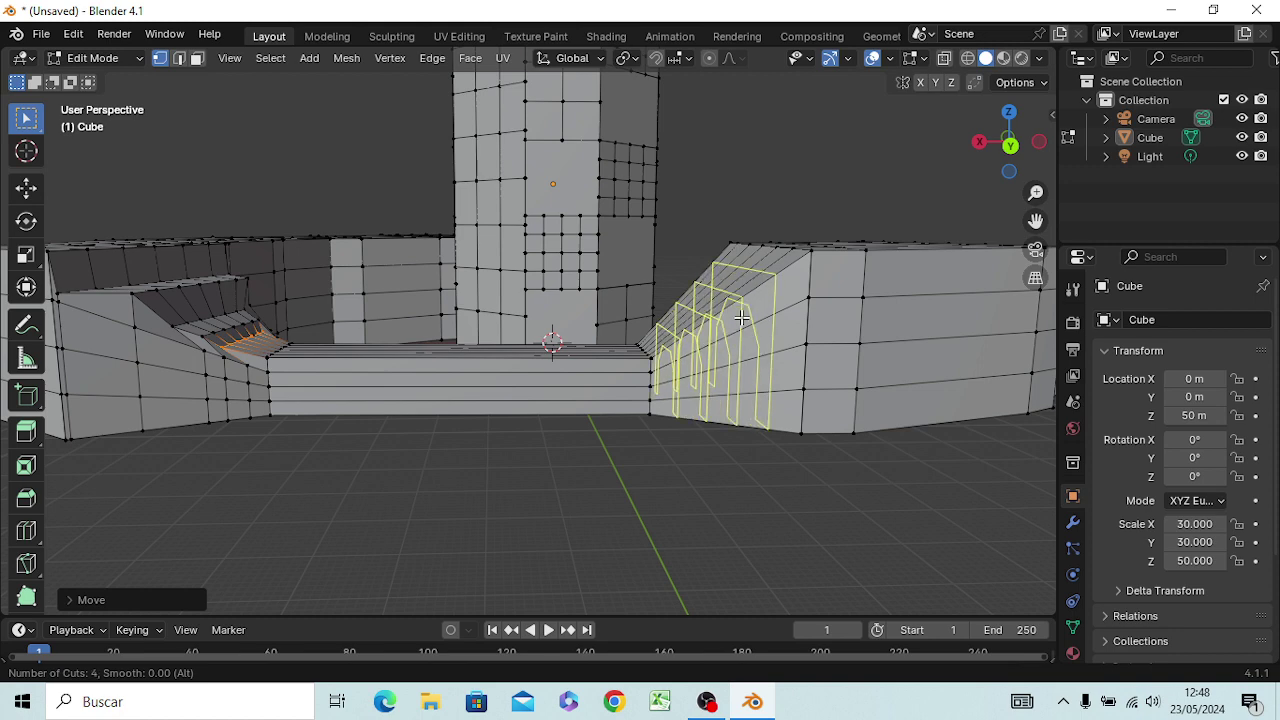
{"action": "scroll", "coordinate": [741, 318], "scroll_direction": "up", "scroll_amount": 1}
{"action": "left_click", "coordinate": [741, 318]}
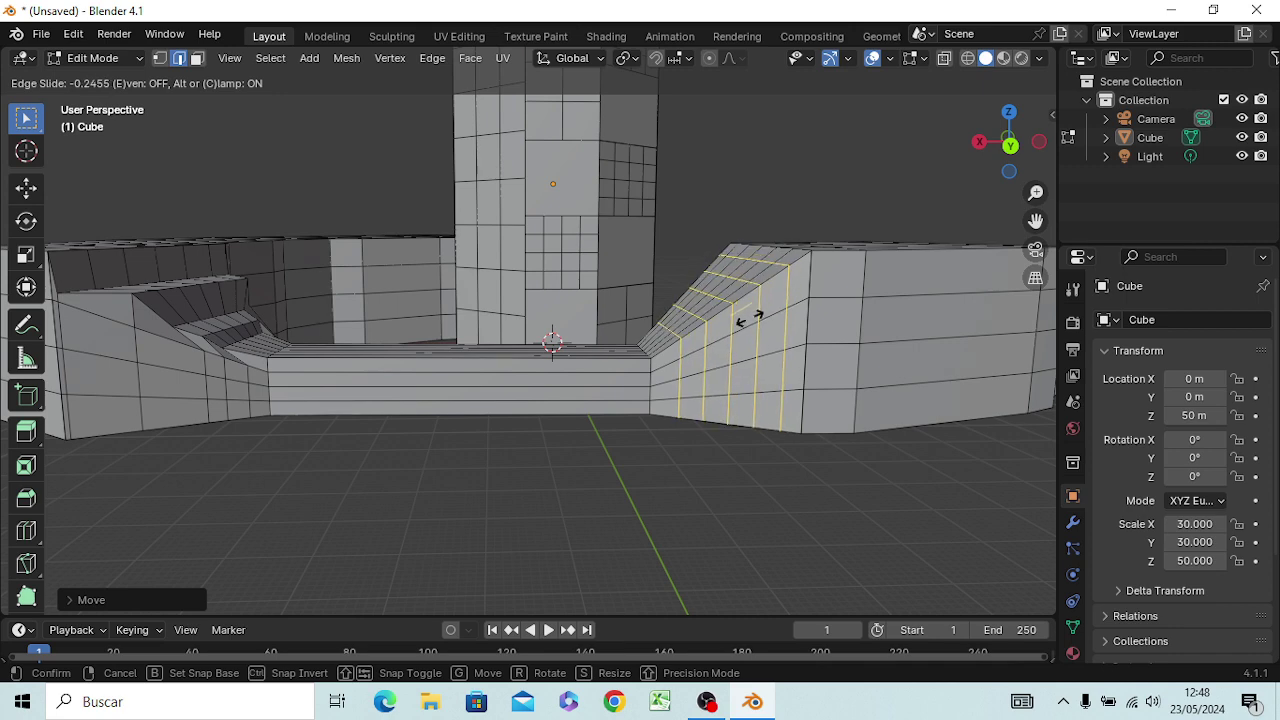
{"action": "left_click", "coordinate": [750, 318]}
{"action": "left_click", "coordinate": [763, 506]}
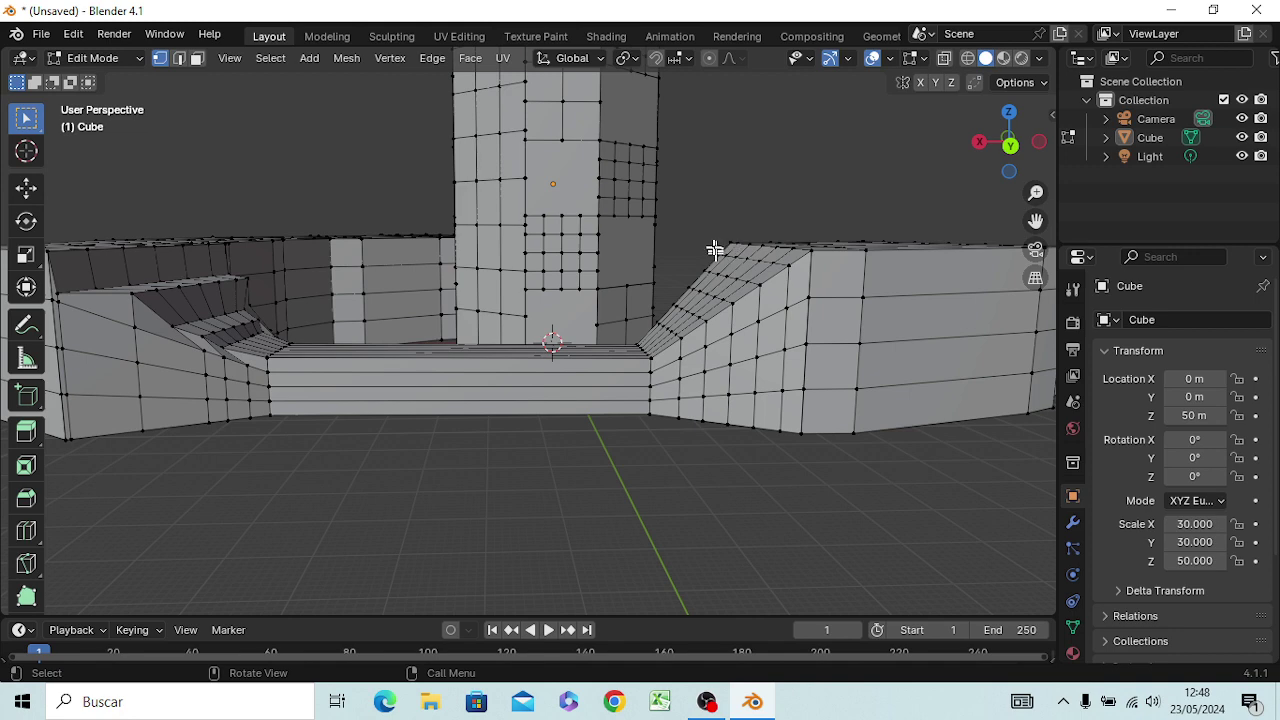
{"action": "key", "text": "b"}
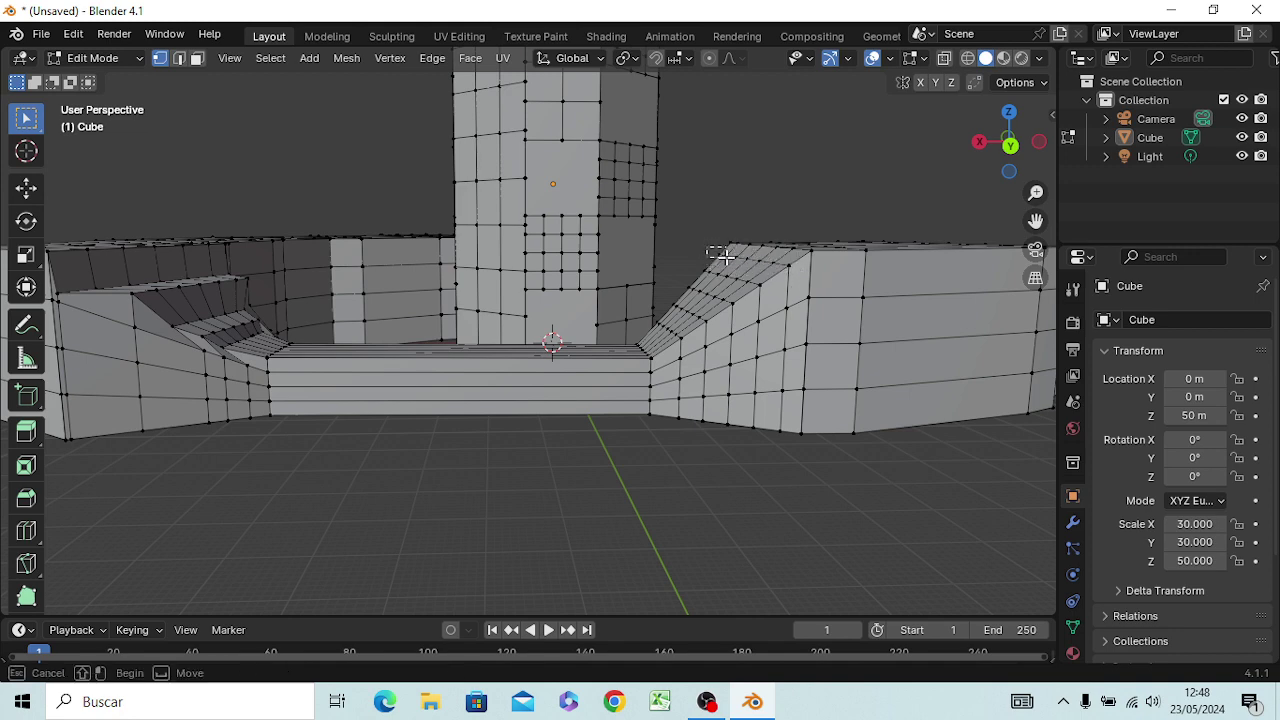
{"action": "left_click_drag", "start_coordinate": [735, 259], "coordinate": [712, 242]}
{"action": "middle_click_drag", "start_coordinate": [714, 243], "coordinate": [706, 251]}
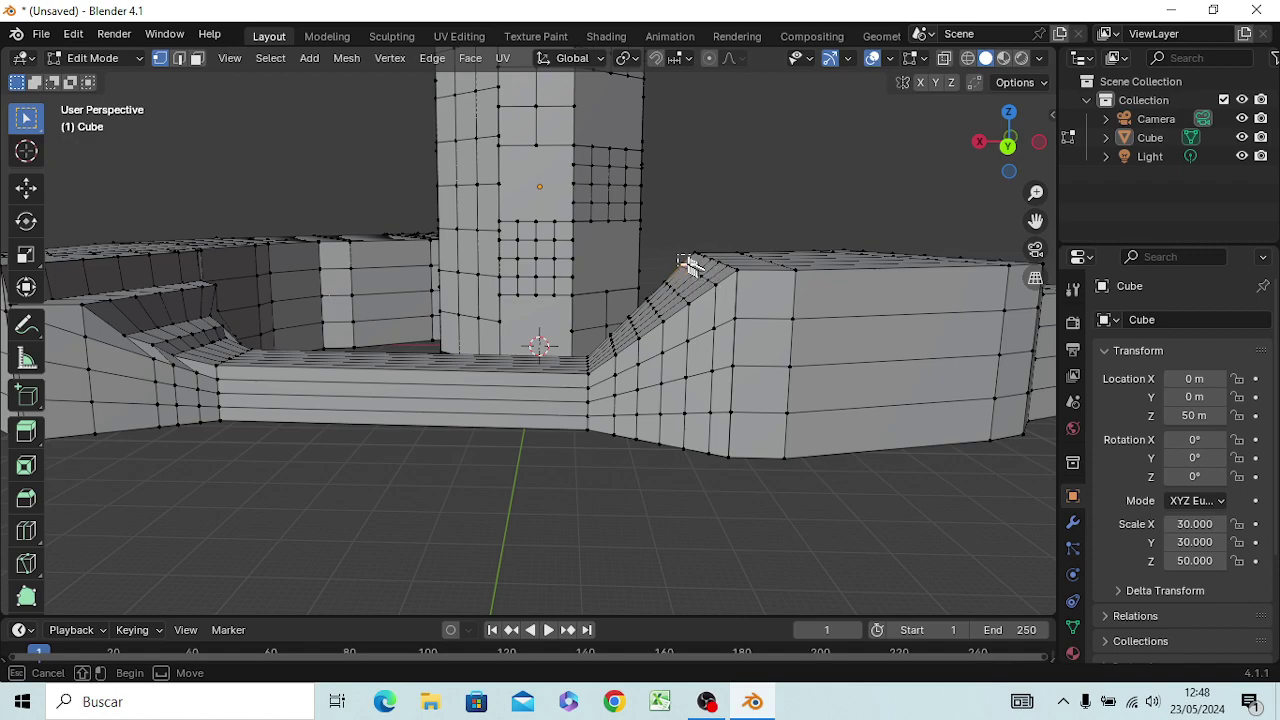
{"action": "middle_click_drag", "start_coordinate": [686, 263], "coordinate": [830, 308]}
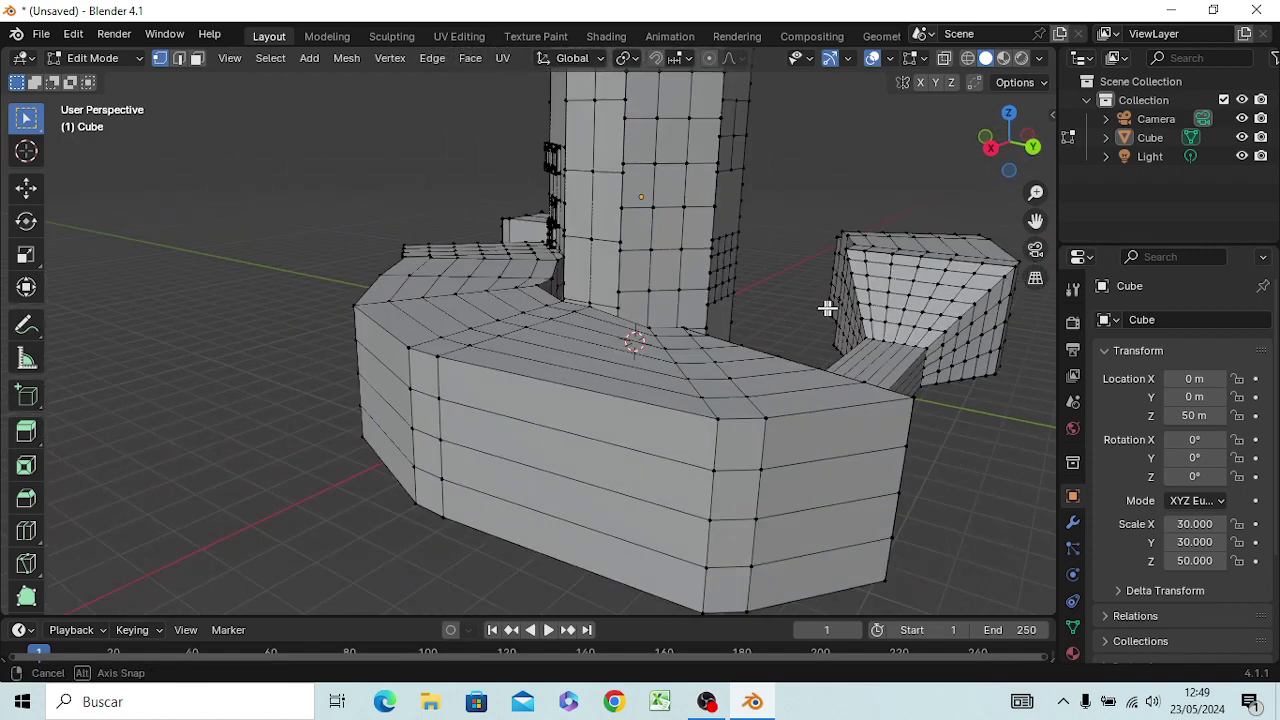
{"action": "middle_click_drag", "start_coordinate": [843, 257], "coordinate": [822, 286]}
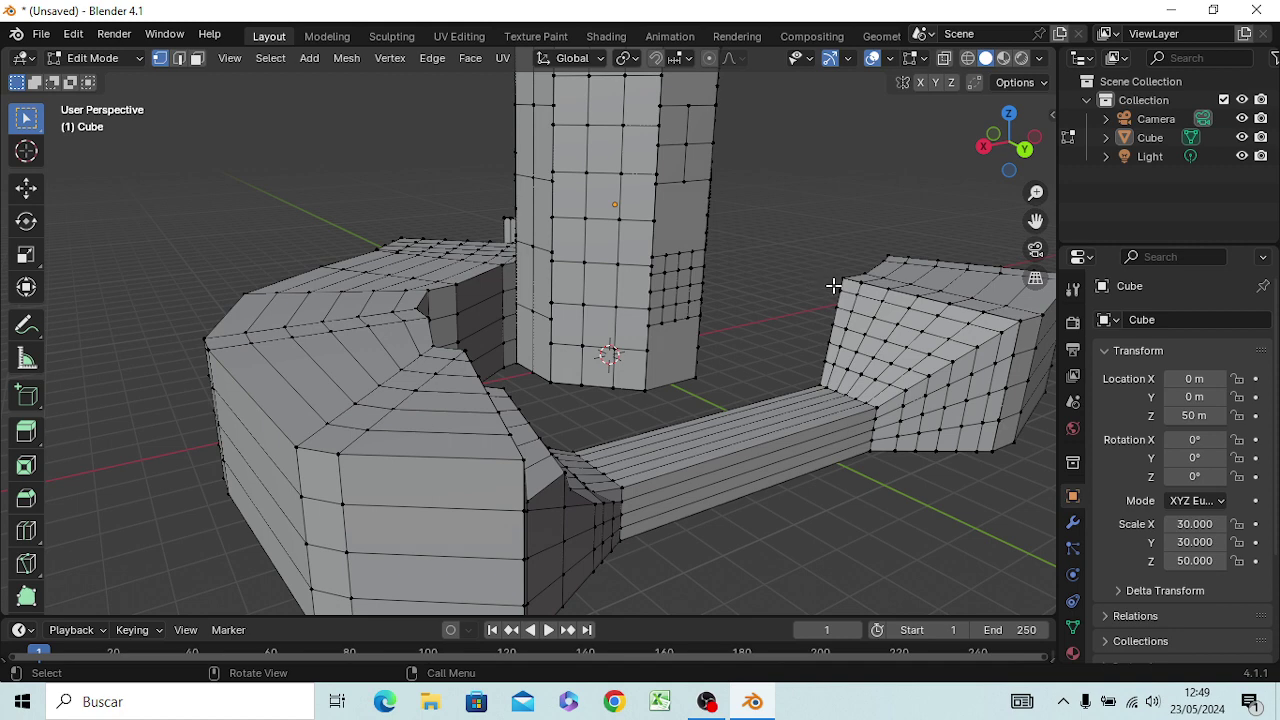
{"action": "left_click_drag", "start_coordinate": [833, 286], "coordinate": [864, 300]}
{"action": "left_click", "coordinate": [885, 300], "text": "shift"}
{"action": "left_click_drag", "start_coordinate": [832, 288], "coordinate": [871, 320], "text": "shift"}
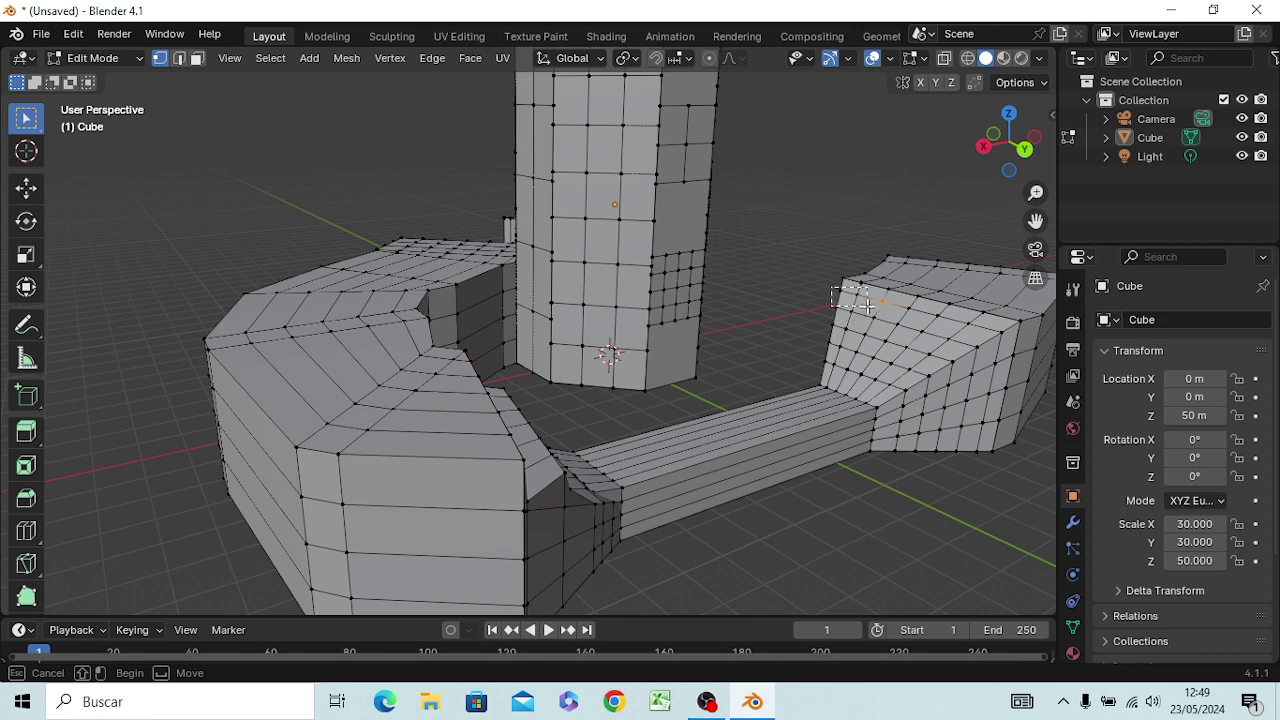
{"action": "left_click_drag", "start_coordinate": [871, 320], "coordinate": [868, 312], "text": "shift"}
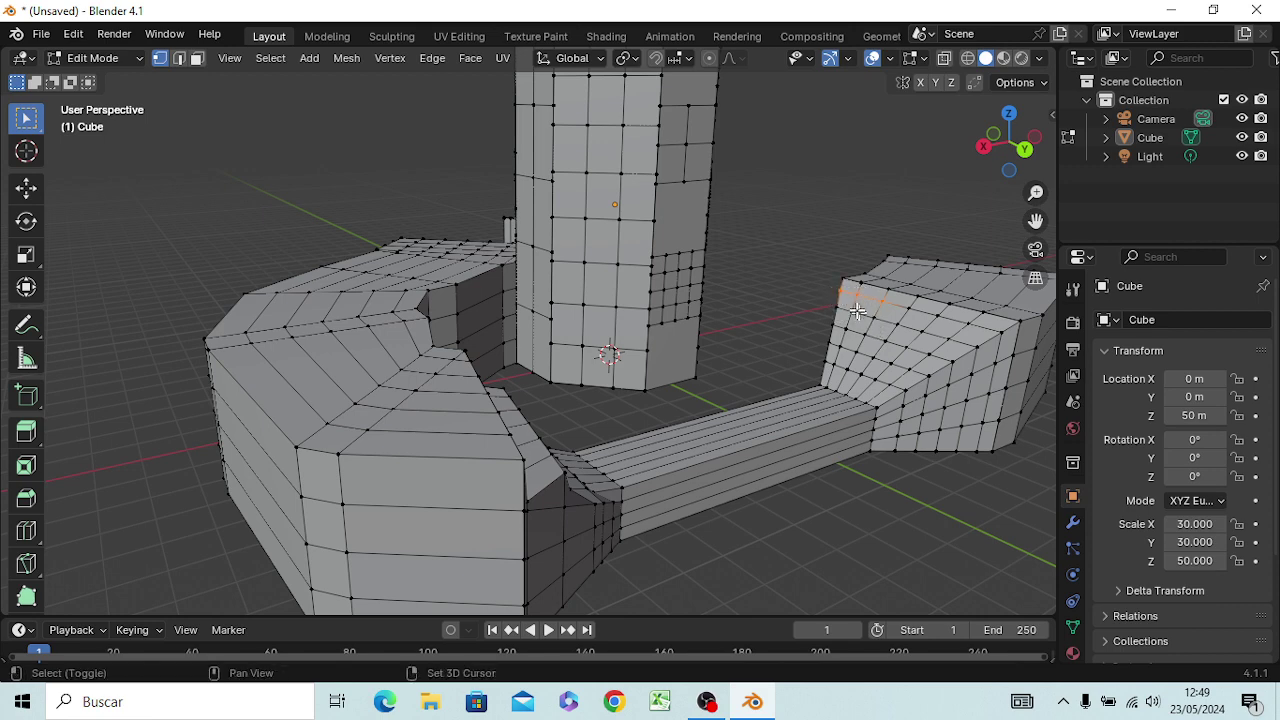
{"action": "left_click_drag", "start_coordinate": [846, 305], "coordinate": [905, 366], "text": "shift"}
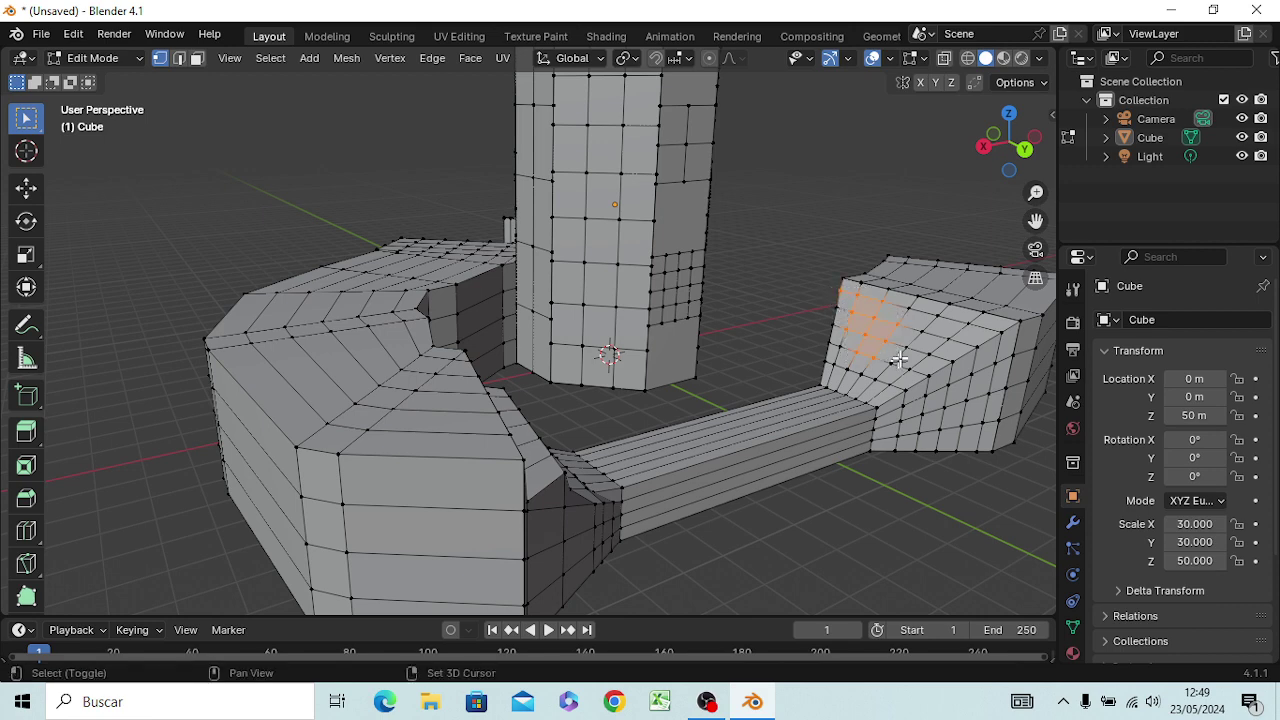
{"action": "mouse_move", "coordinate": [888, 296]}
{"action": "left_mouse_down", "text": "shift"}
{"action": "mouse_move", "coordinate": [912, 330]}
{"action": "mouse_move", "coordinate": [968, 345]}
{"action": "left_mouse_up", "text": "shift"}
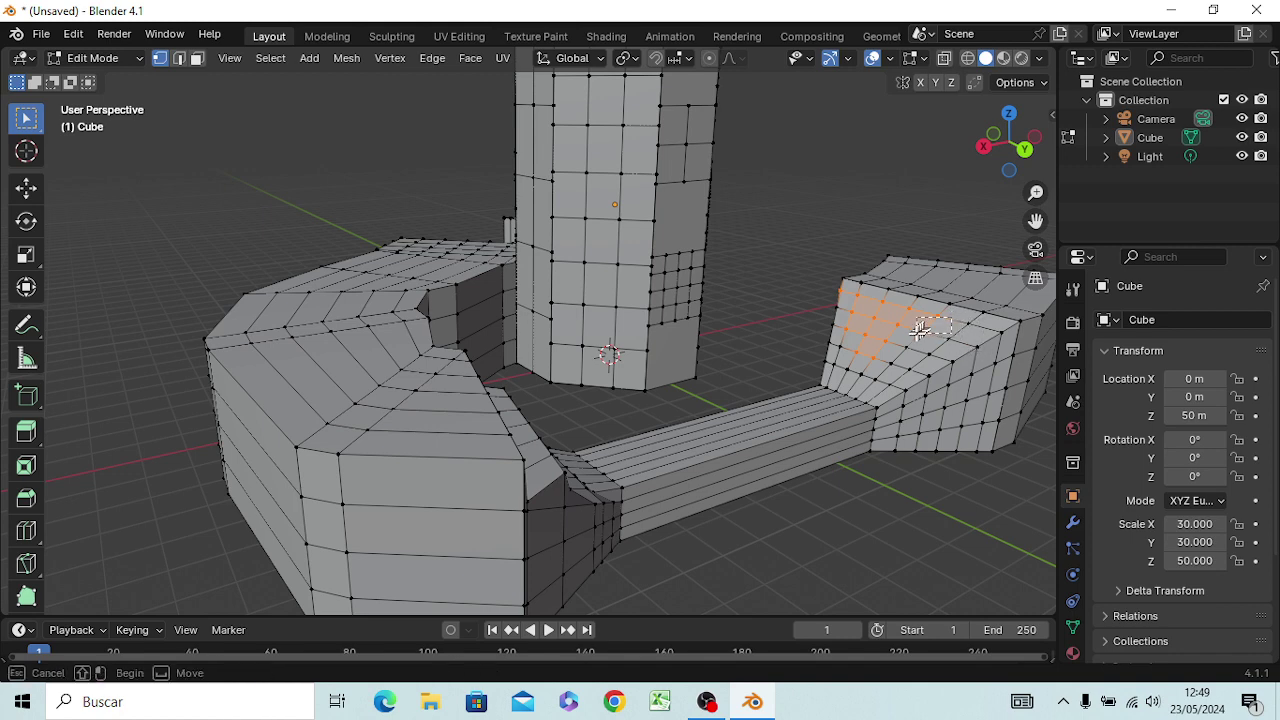
{"action": "left_click_drag", "start_coordinate": [968, 345], "coordinate": [903, 327], "text": "shift"}
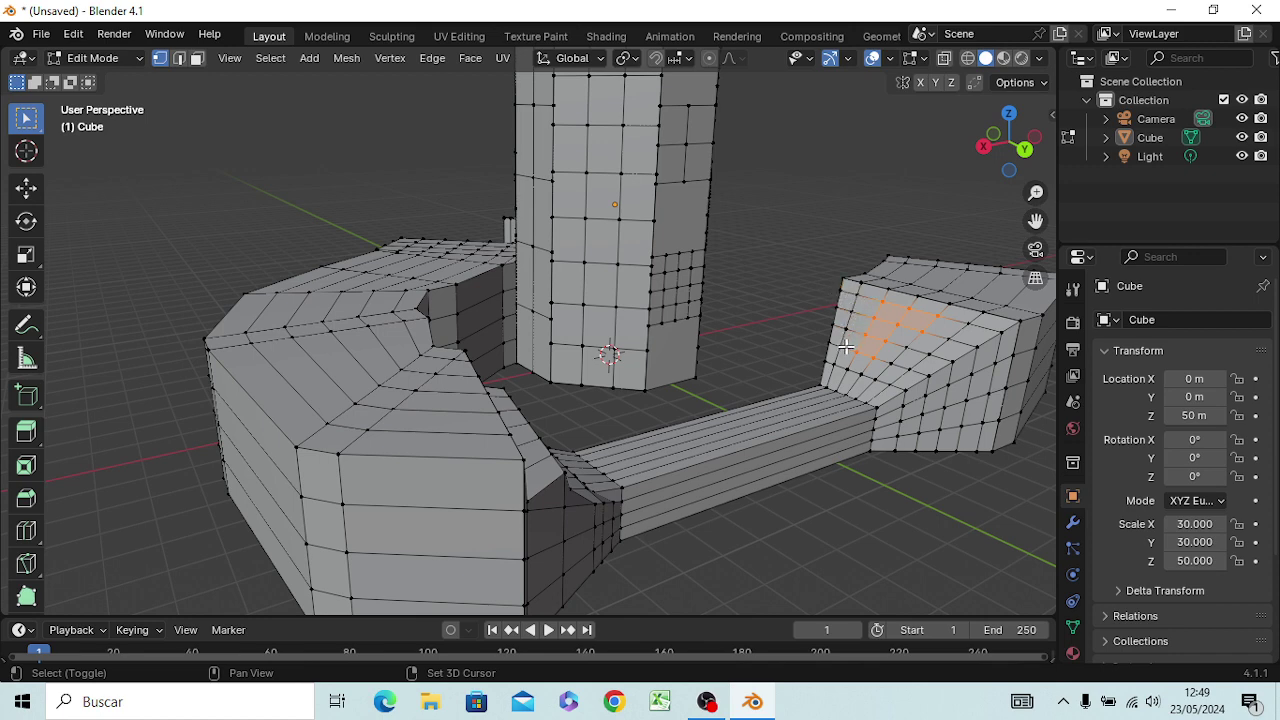
{"action": "left_click", "coordinate": [740, 250]}
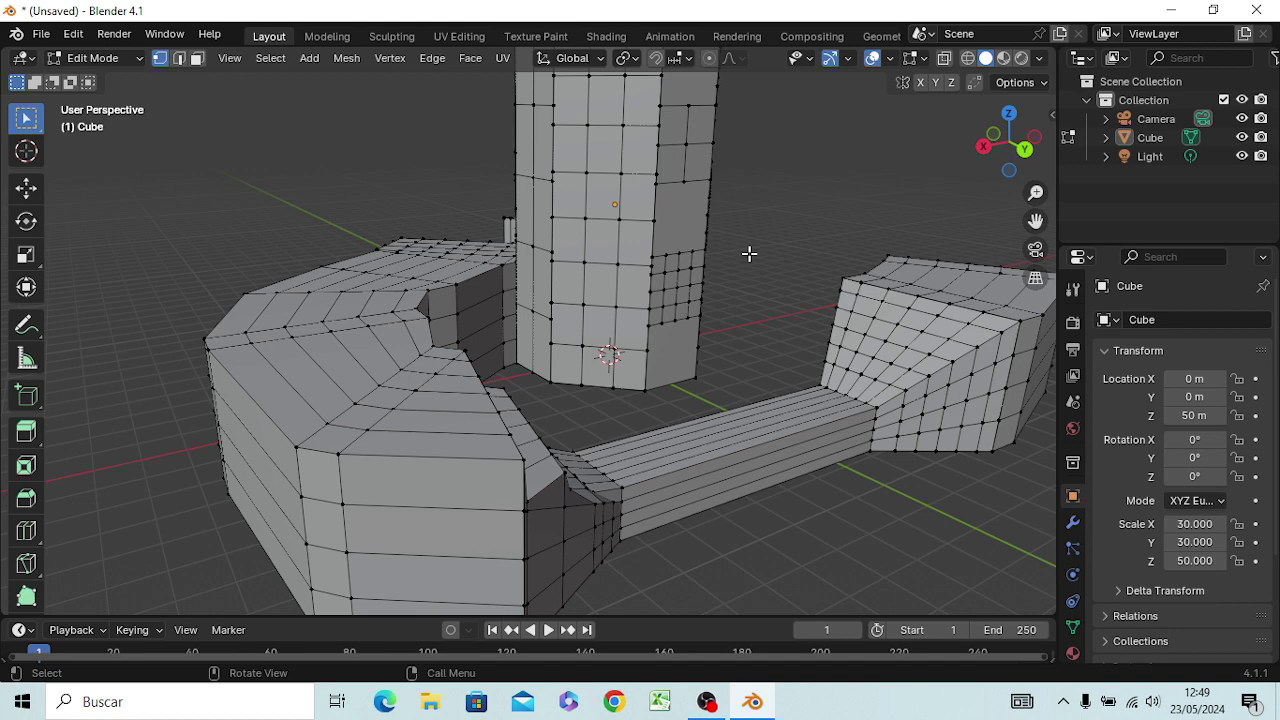
Step: In face mode, select a patch of faces on the right slope, including its bottom-edge faces
{"action": "key", "text": "3"}
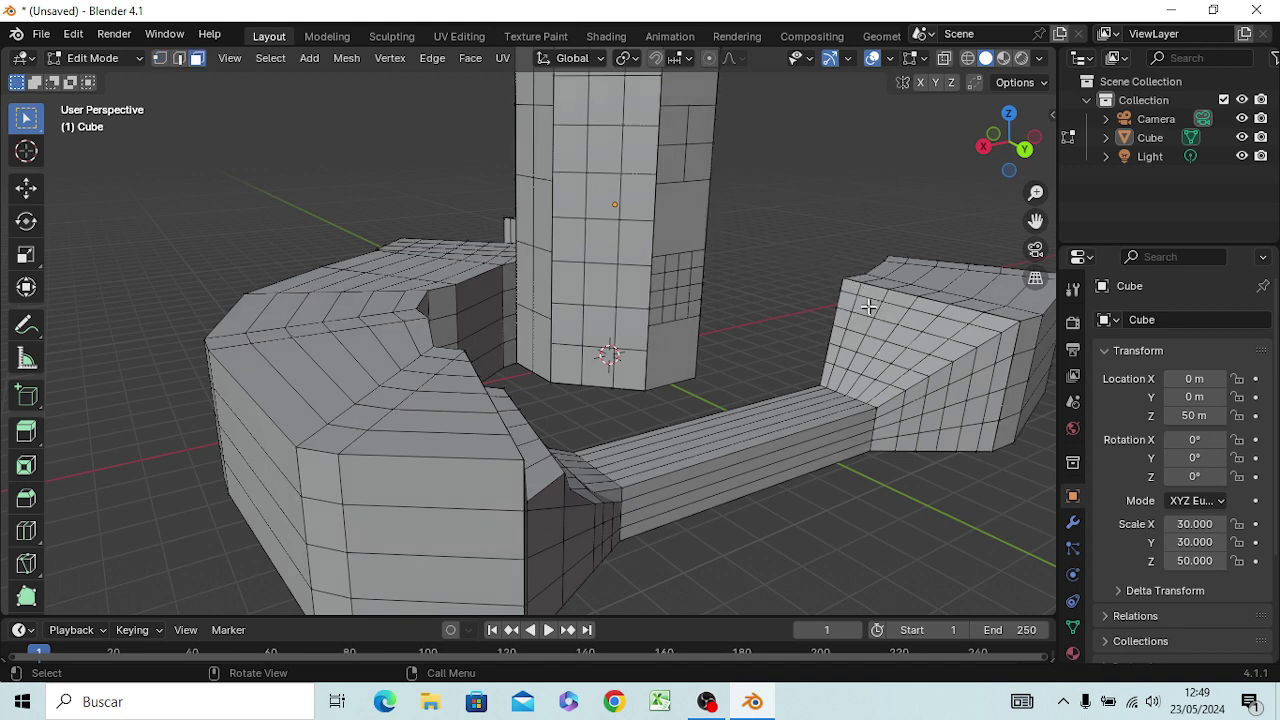
{"action": "key", "text": "b"}
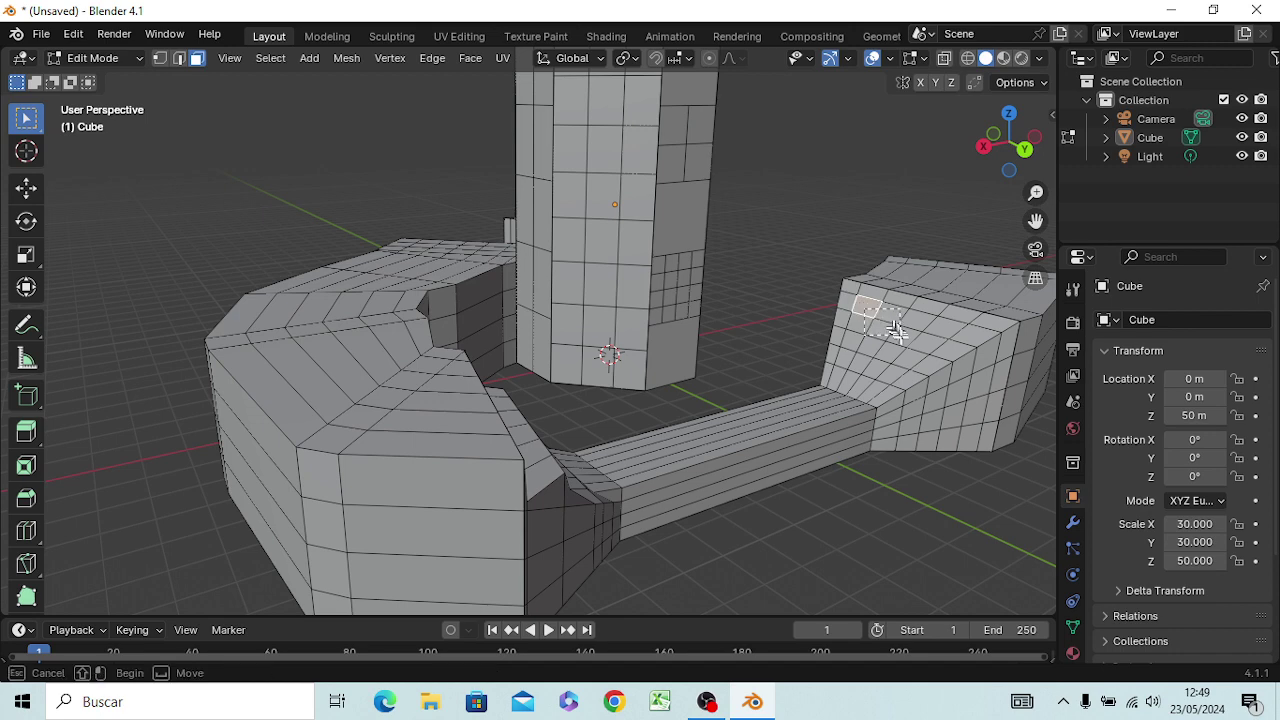
{"action": "mouse_move", "coordinate": [866, 302]}
{"action": "left_mouse_down"}
{"action": "mouse_move", "coordinate": [912, 345]}
{"action": "mouse_move", "coordinate": [860, 368]}
{"action": "left_mouse_up"}
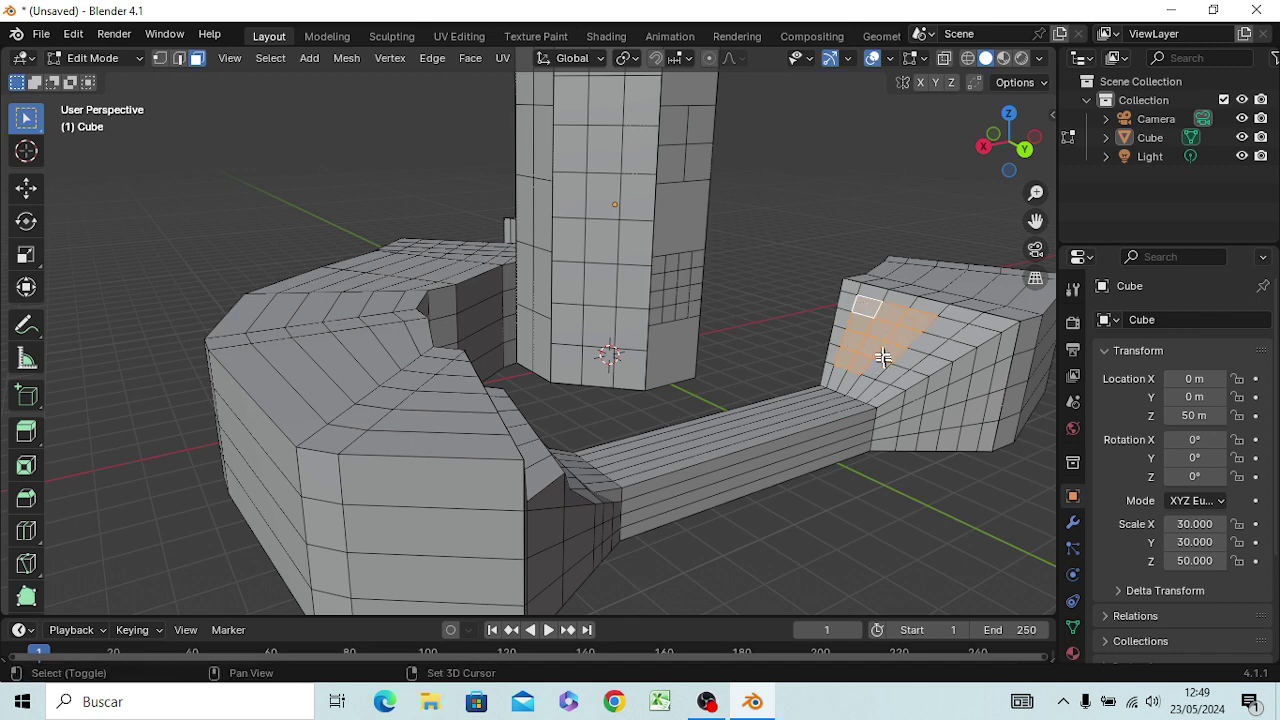
{"action": "key", "text": "b"}
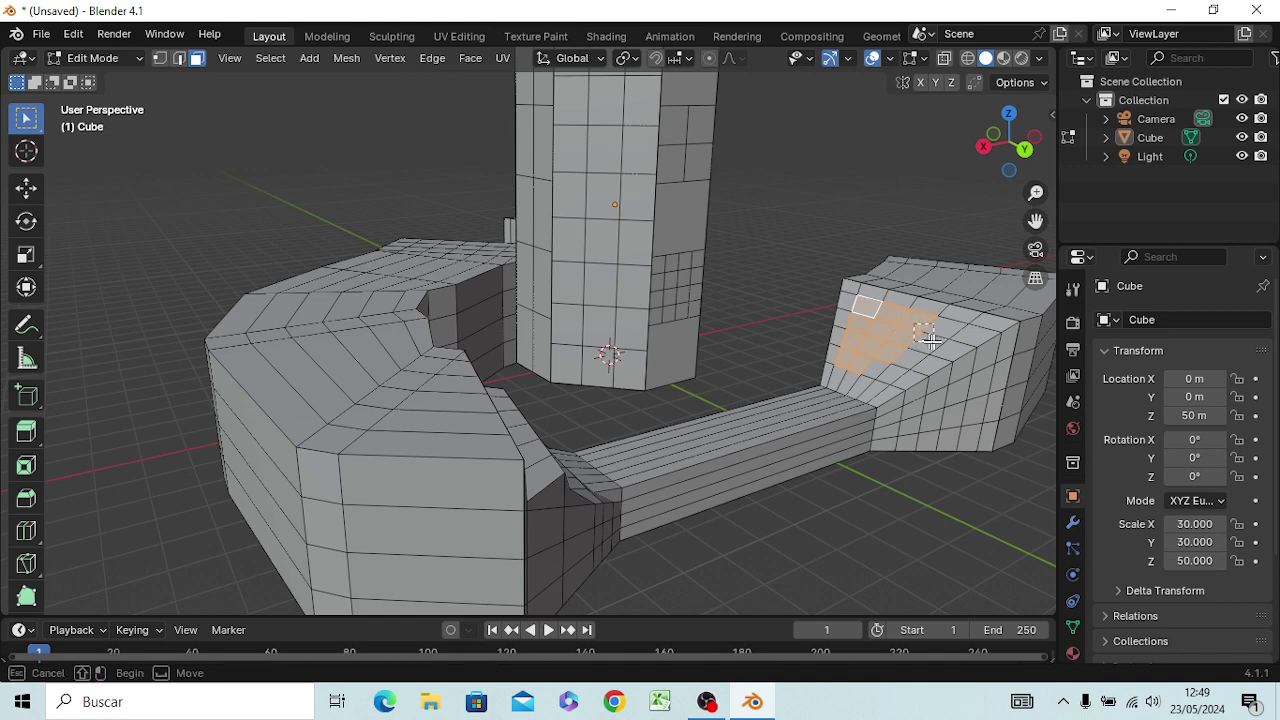
{"action": "left_click_drag", "start_coordinate": [930, 340], "coordinate": [965, 316]}
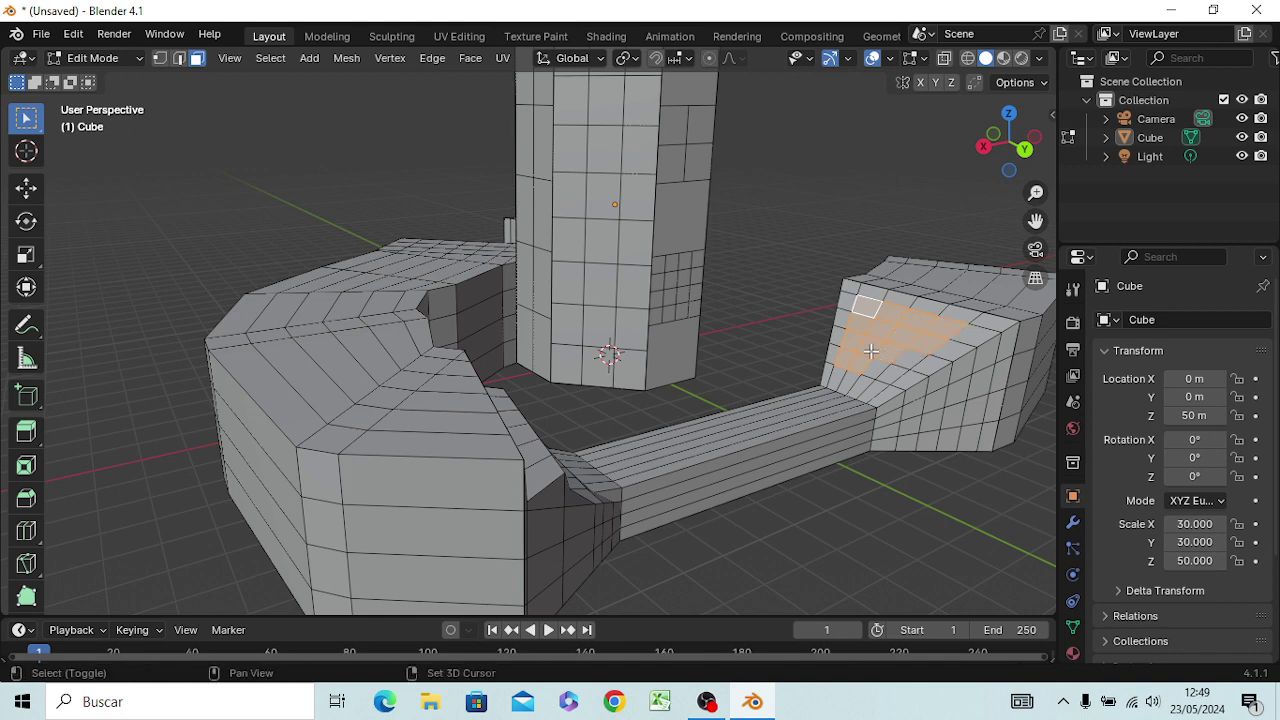
{"action": "left_click", "coordinate": [895, 362], "text": "shift"}
{"action": "left_click", "coordinate": [838, 374], "text": "shift"}
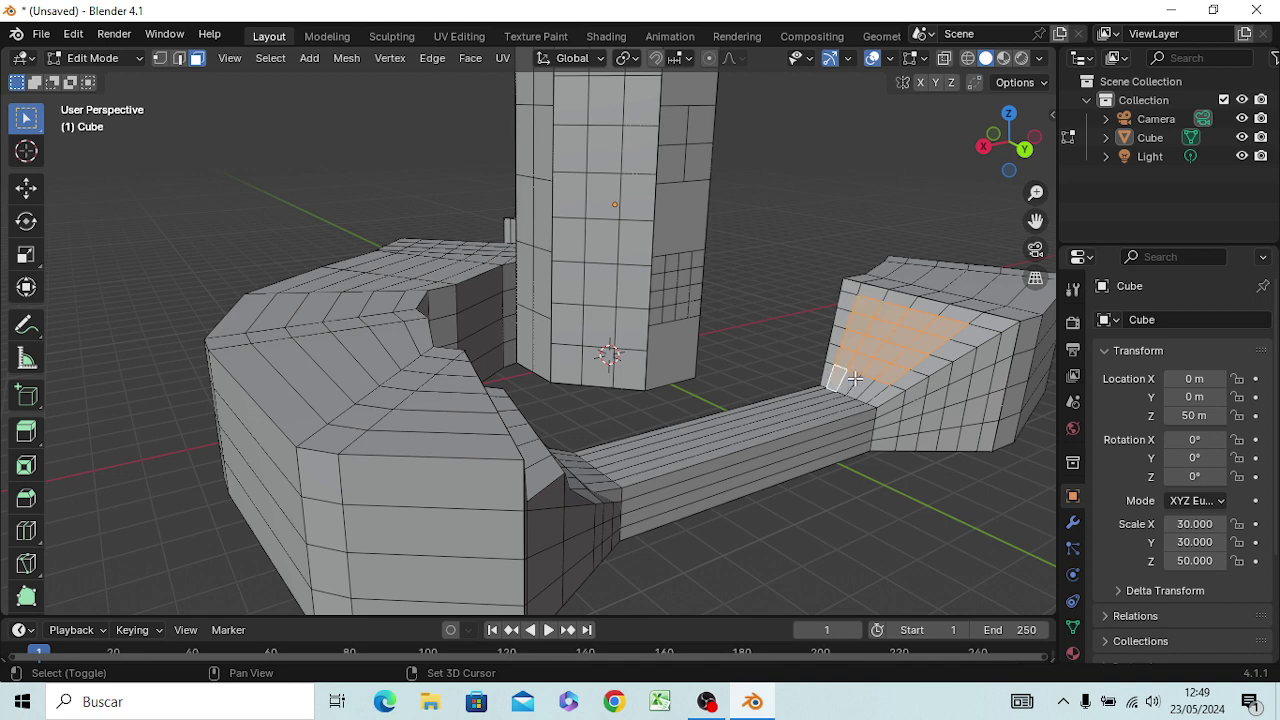
{"action": "left_click", "coordinate": [862, 382], "text": "shift"}
{"action": "left_click", "coordinate": [868, 385], "text": "shift"}
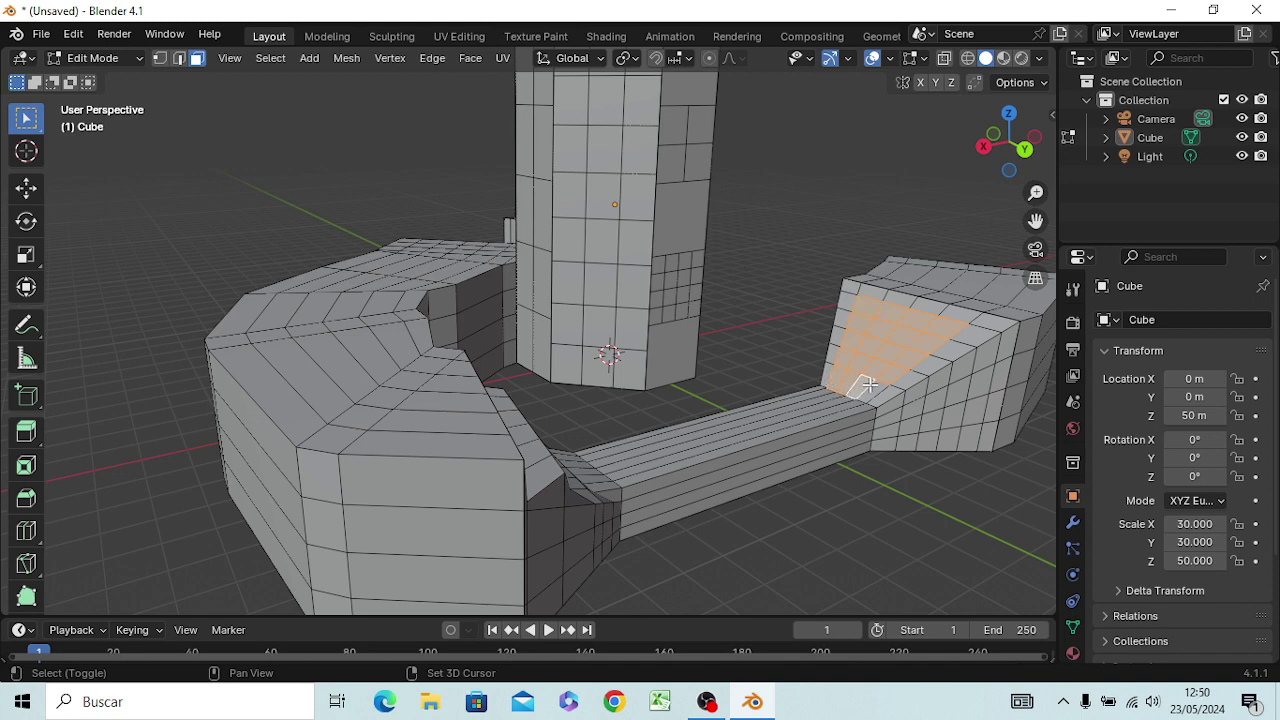
{"action": "left_click", "coordinate": [873, 386], "text": "shift"}
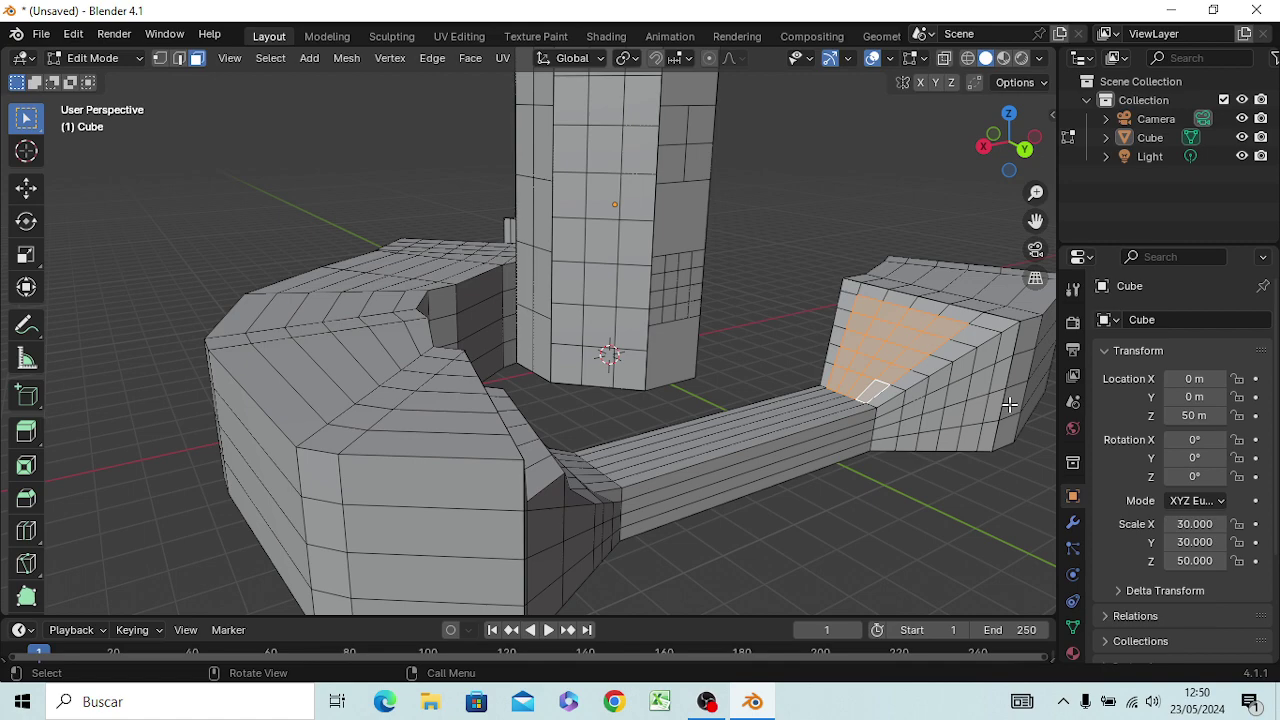
{"action": "middle_click_drag", "start_coordinate": [926, 509], "coordinate": [831, 494]}
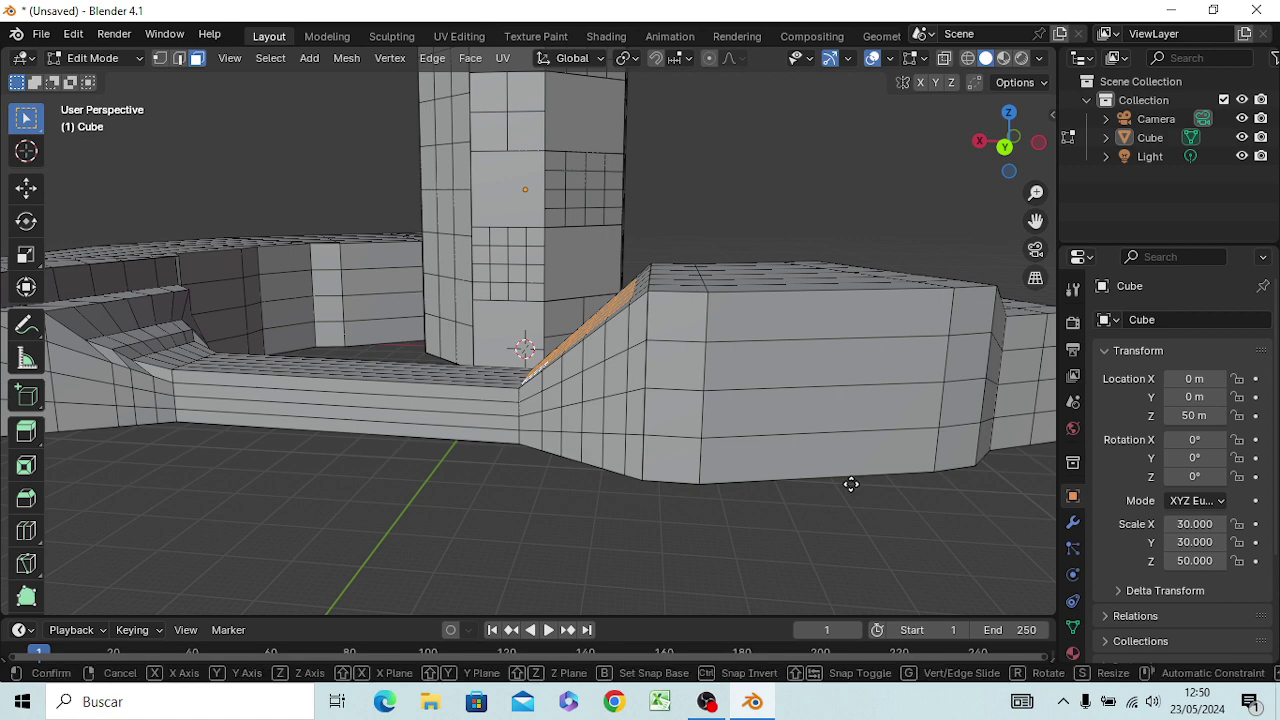
Step: Move the selected faces about -18.67 m along the X axis
{"action": "key", "text": "g"}
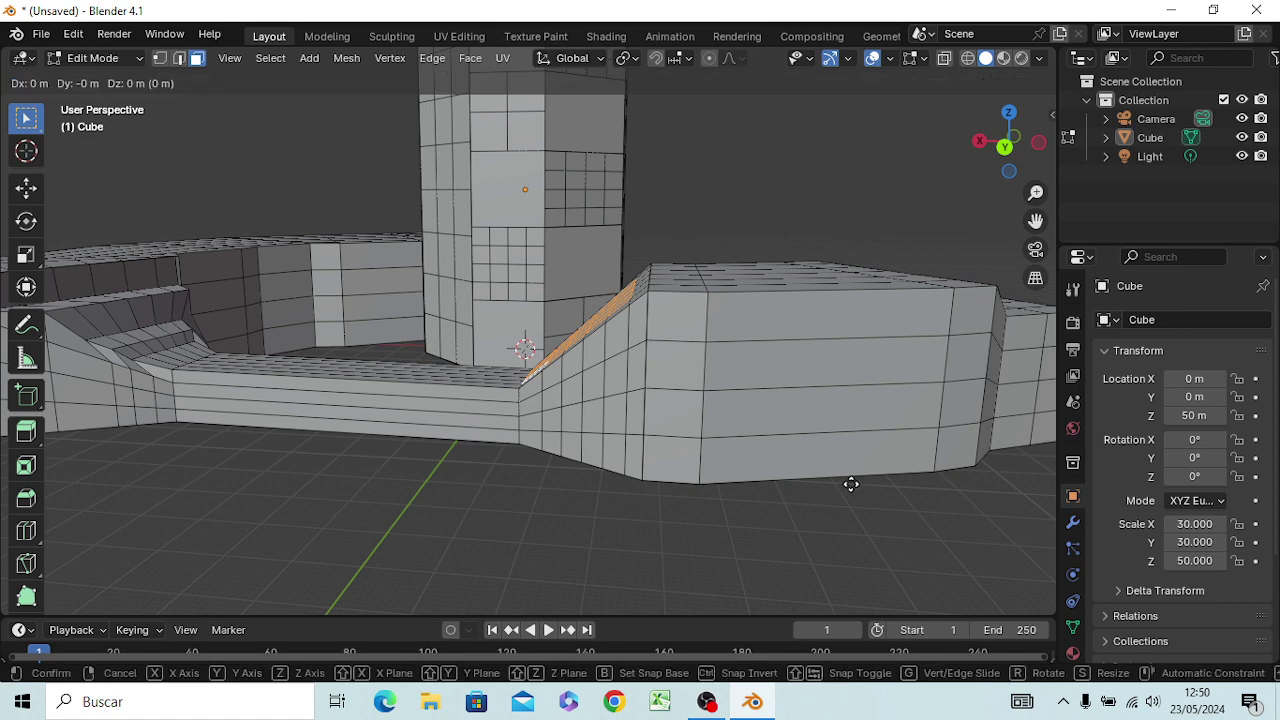
{"action": "key", "text": "x"}
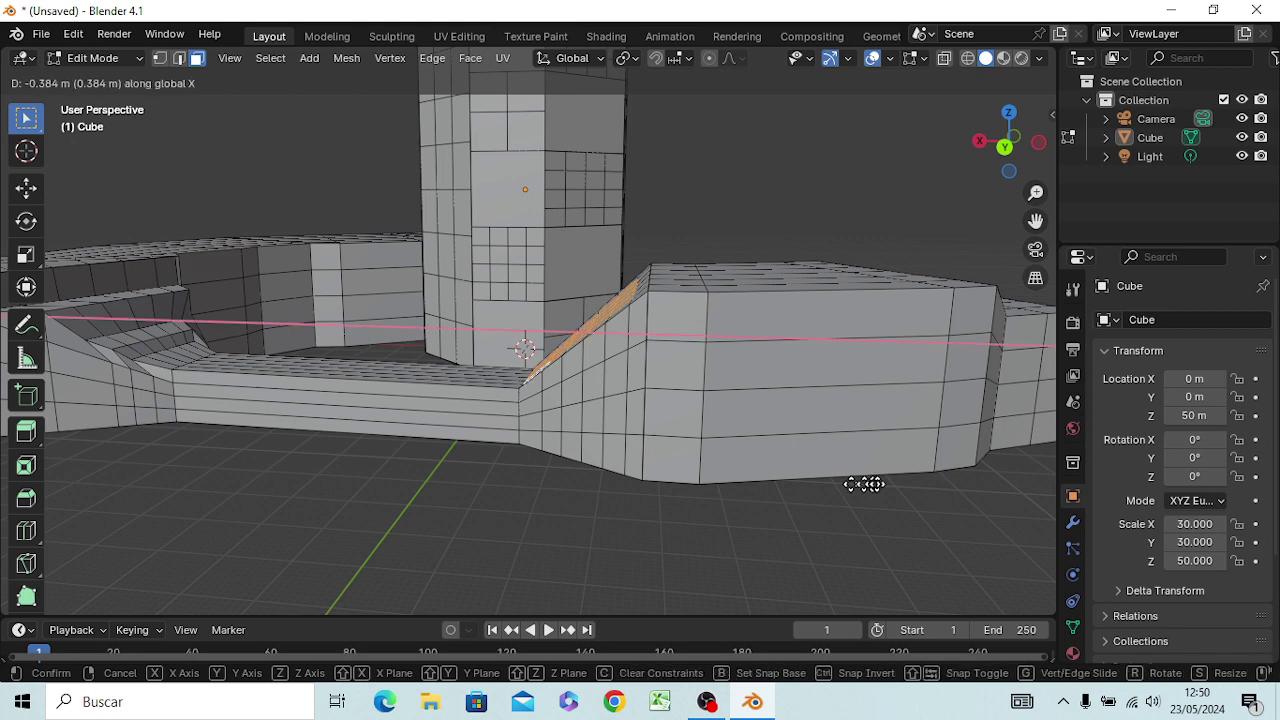
{"action": "left_click", "coordinate": [946, 486]}
{"action": "mouse_move", "coordinate": [900, 509]}
{"action": "middle_mouse_down"}
{"action": "mouse_move", "coordinate": [1040, 506]}
{"action": "mouse_move", "coordinate": [1007, 527]}
{"action": "mouse_move", "coordinate": [1029, 509]}
{"action": "mouse_move", "coordinate": [1043, 529]}
{"action": "middle_mouse_up"}
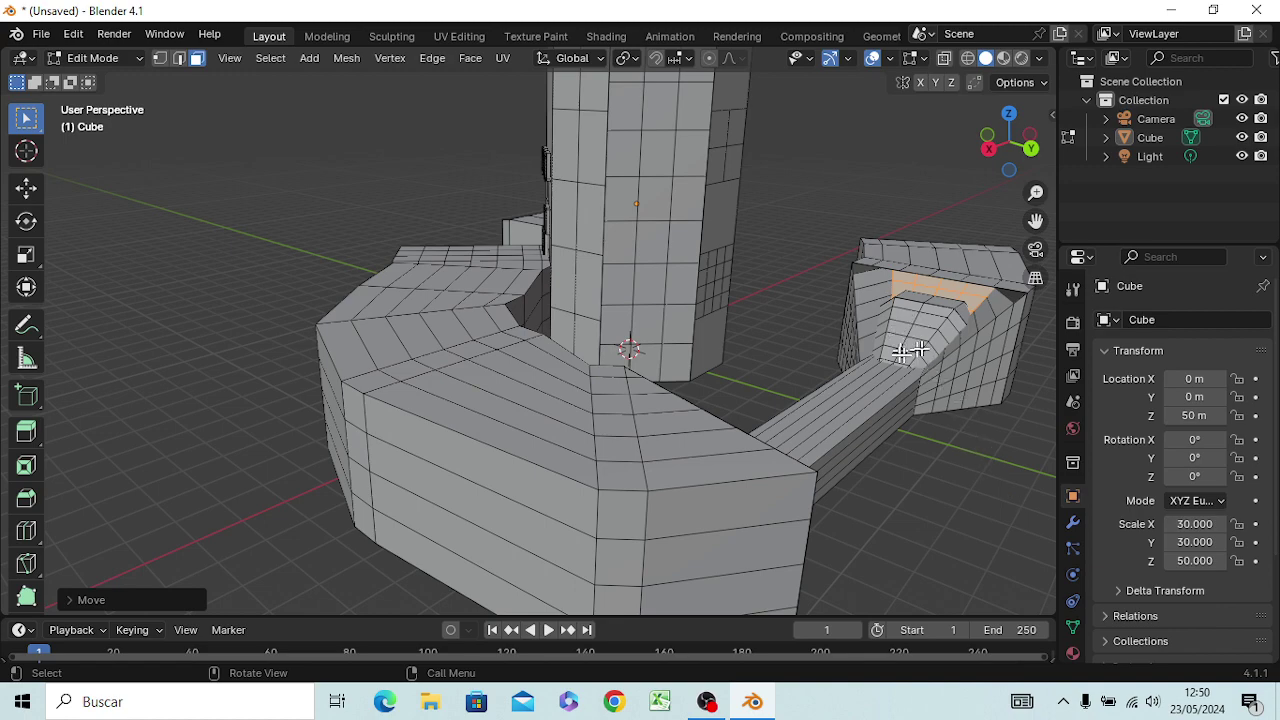
Step: Select the faces at the hollow end's bottom and extrude them about -7.8 m along X
{"action": "mouse_move", "coordinate": [985, 443]}
{"action": "middle_mouse_down"}
{"action": "mouse_move", "coordinate": [1032, 470]}
{"action": "mouse_move", "coordinate": [1034, 458]}
{"action": "middle_mouse_up"}
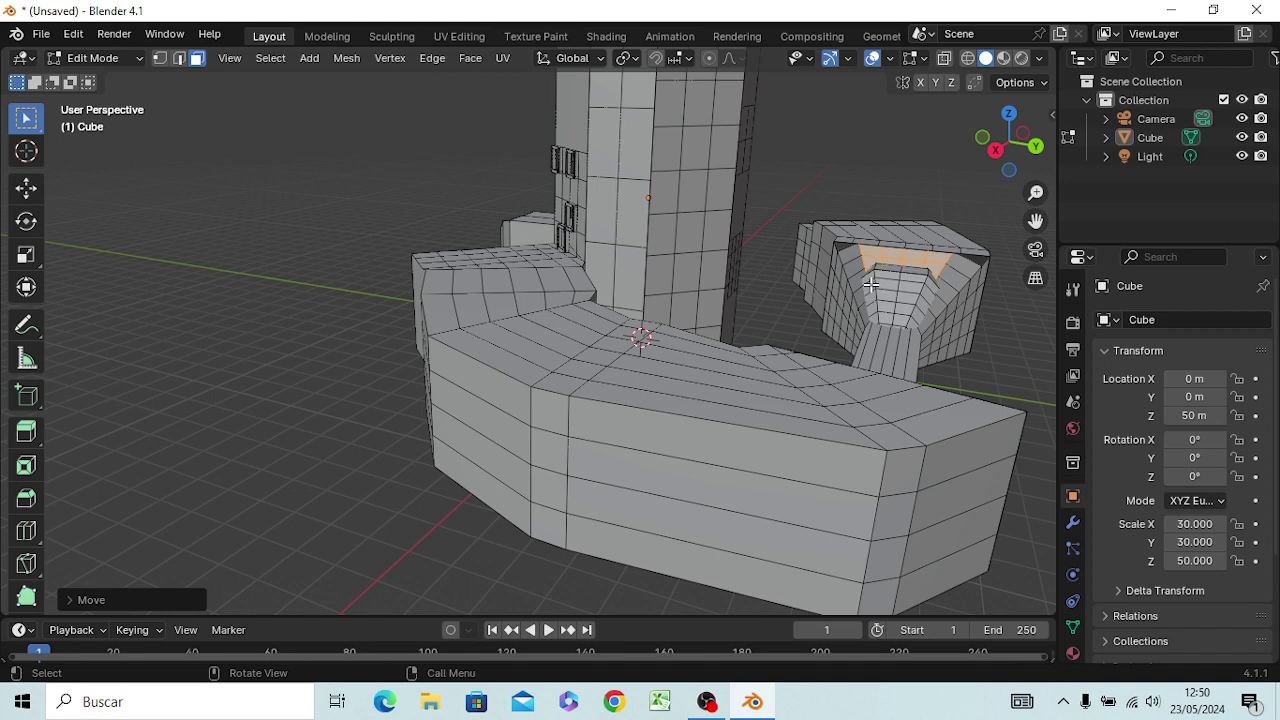
{"action": "left_click", "coordinate": [875, 294]}
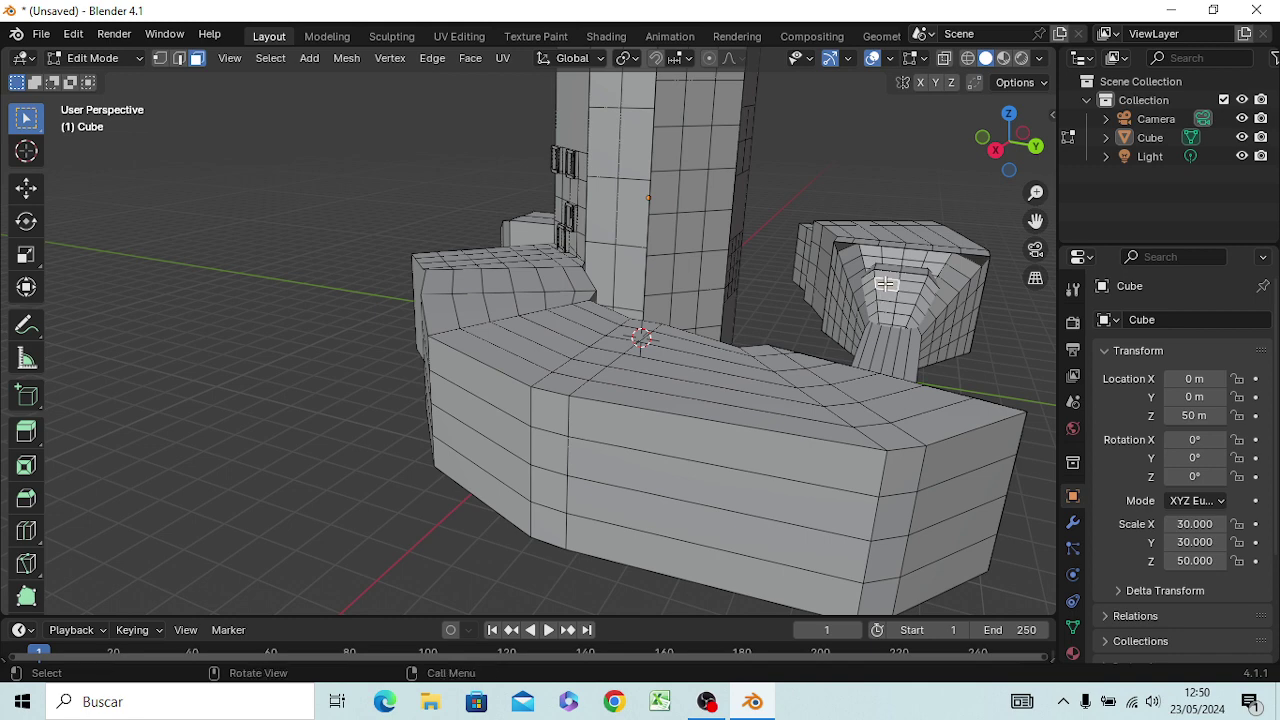
{"action": "key", "text": "b"}
{"action": "left_click_drag", "start_coordinate": [880, 285], "coordinate": [897, 318]}
{"action": "left_click", "coordinate": [904, 287]}
{"action": "left_click", "coordinate": [883, 287]}
{"action": "left_click_drag", "start_coordinate": [887, 284], "coordinate": [899, 311]}
{"action": "key", "text": "e"}
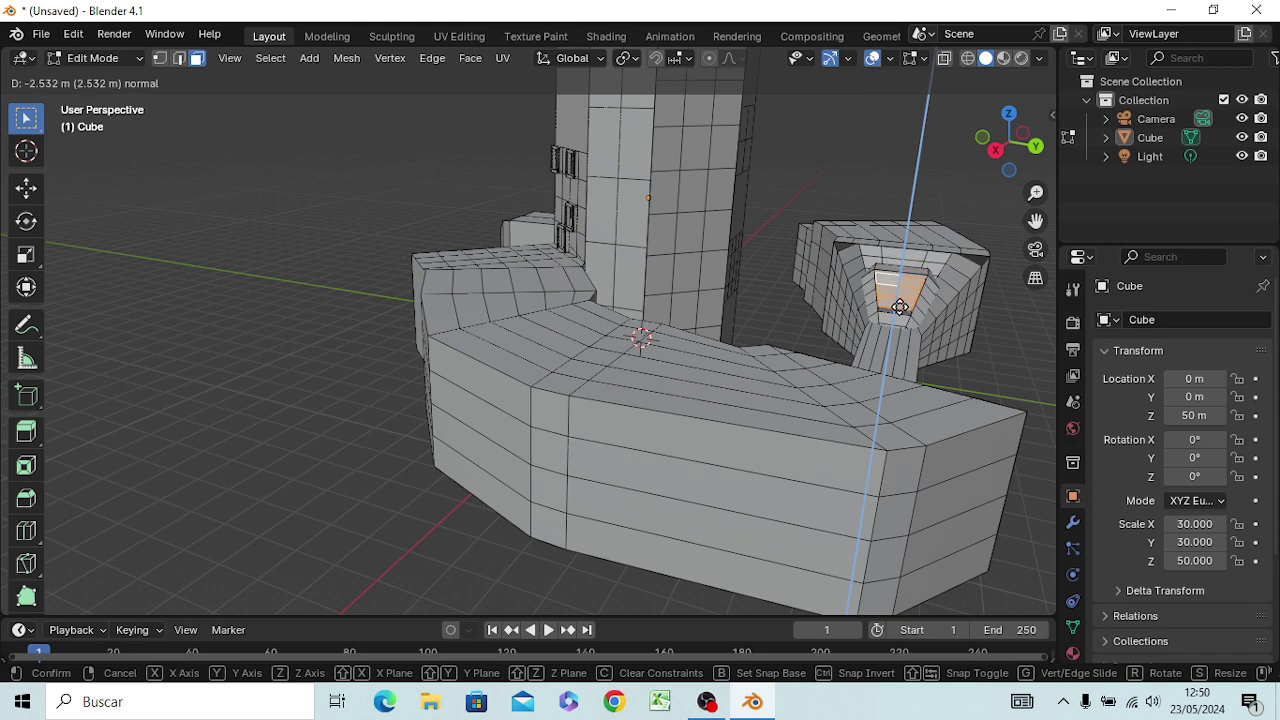
{"action": "key", "text": "x"}
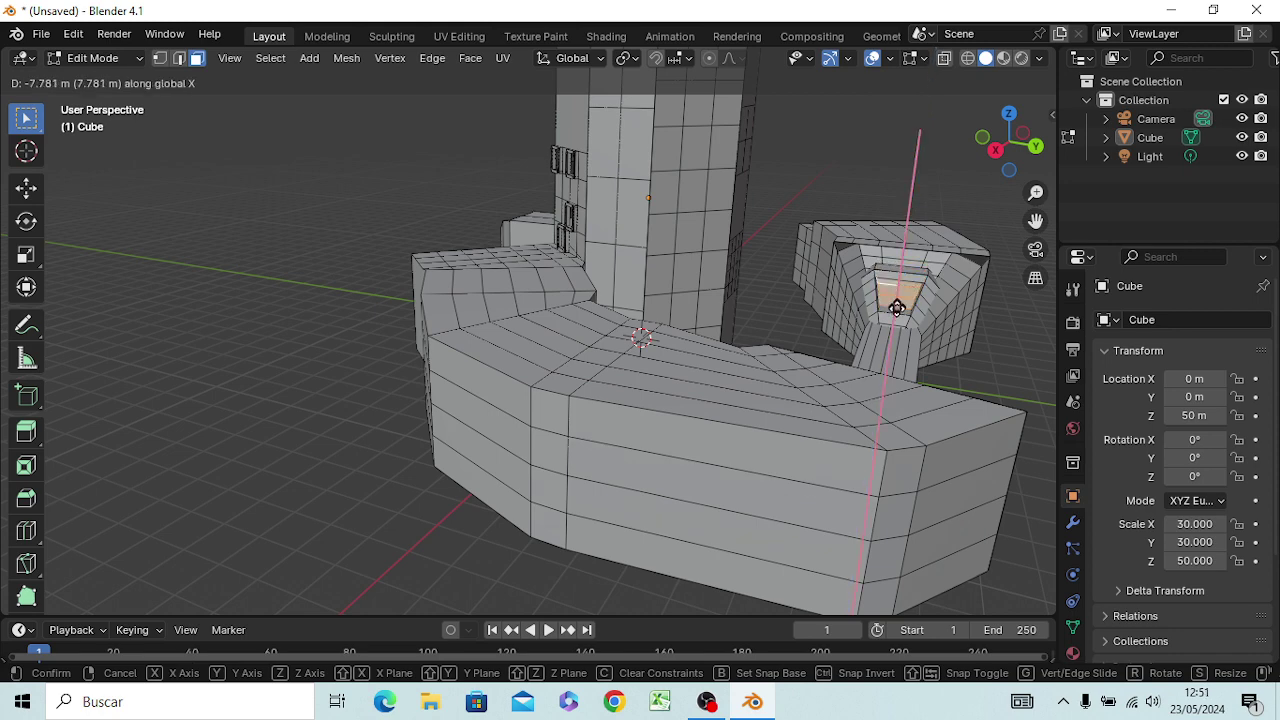
{"action": "left_click", "coordinate": [899, 302]}
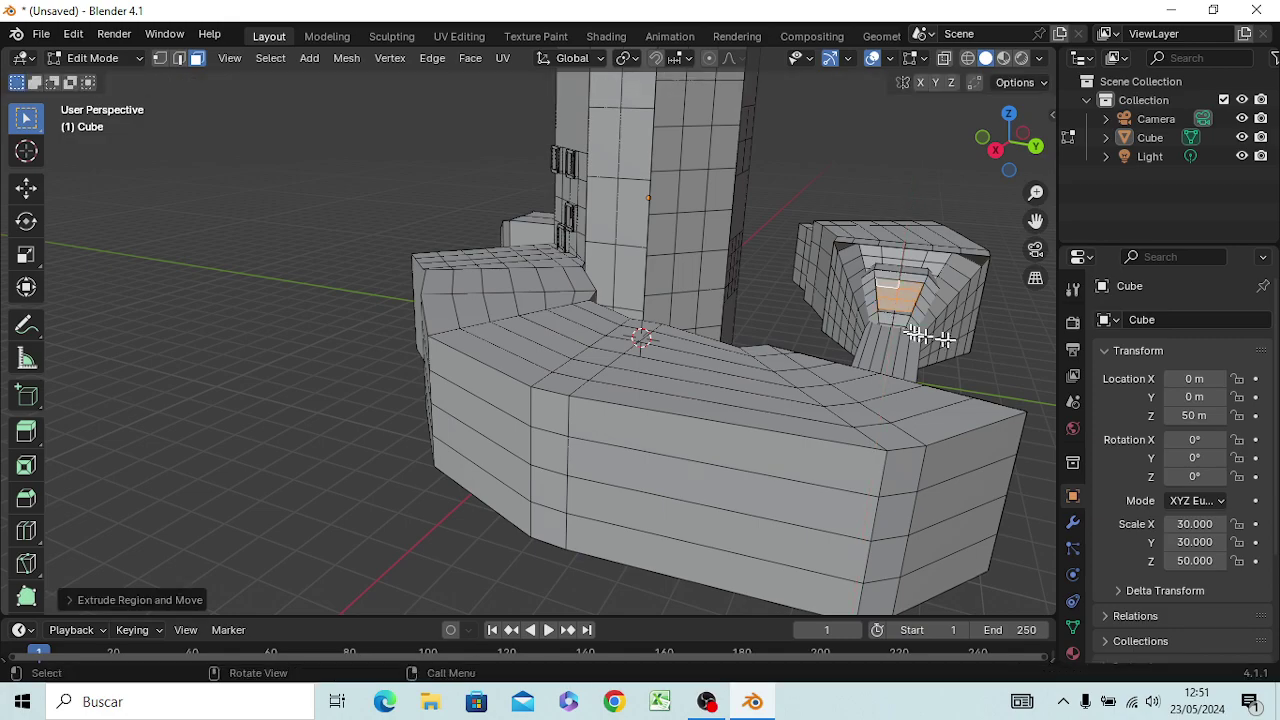
{"action": "mouse_move", "coordinate": [930, 337]}
{"action": "middle_mouse_down"}
{"action": "mouse_move", "coordinate": [773, 373]}
{"action": "mouse_move", "coordinate": [786, 371]}
{"action": "middle_mouse_up"}
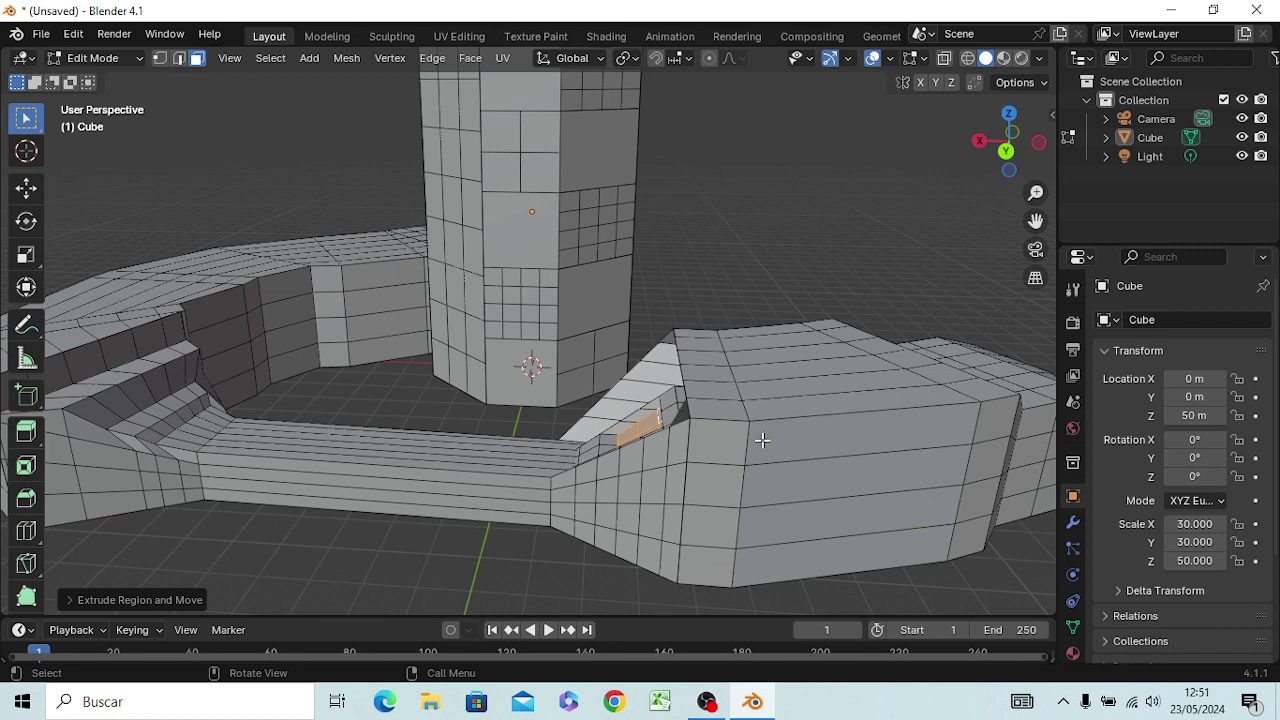
Step: Move the selected edge to reshape the bridge
{"action": "key", "text": "g"}
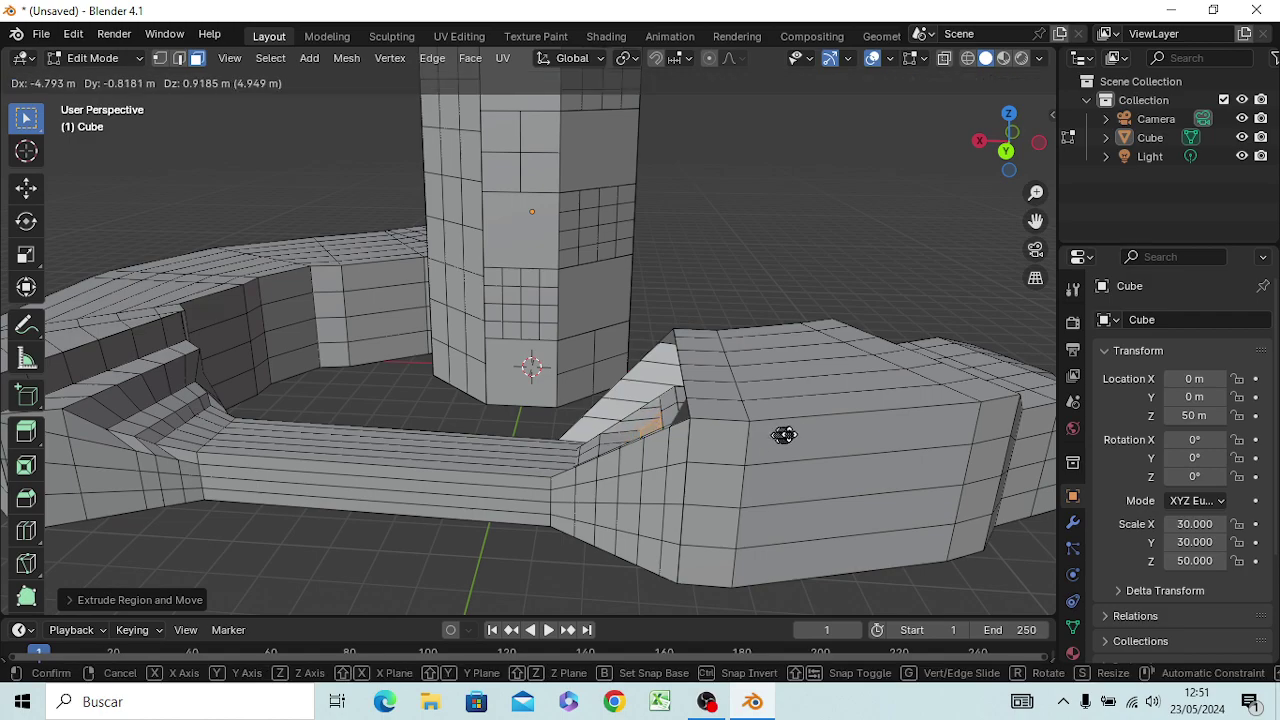
{"action": "left_click", "coordinate": [850, 428]}
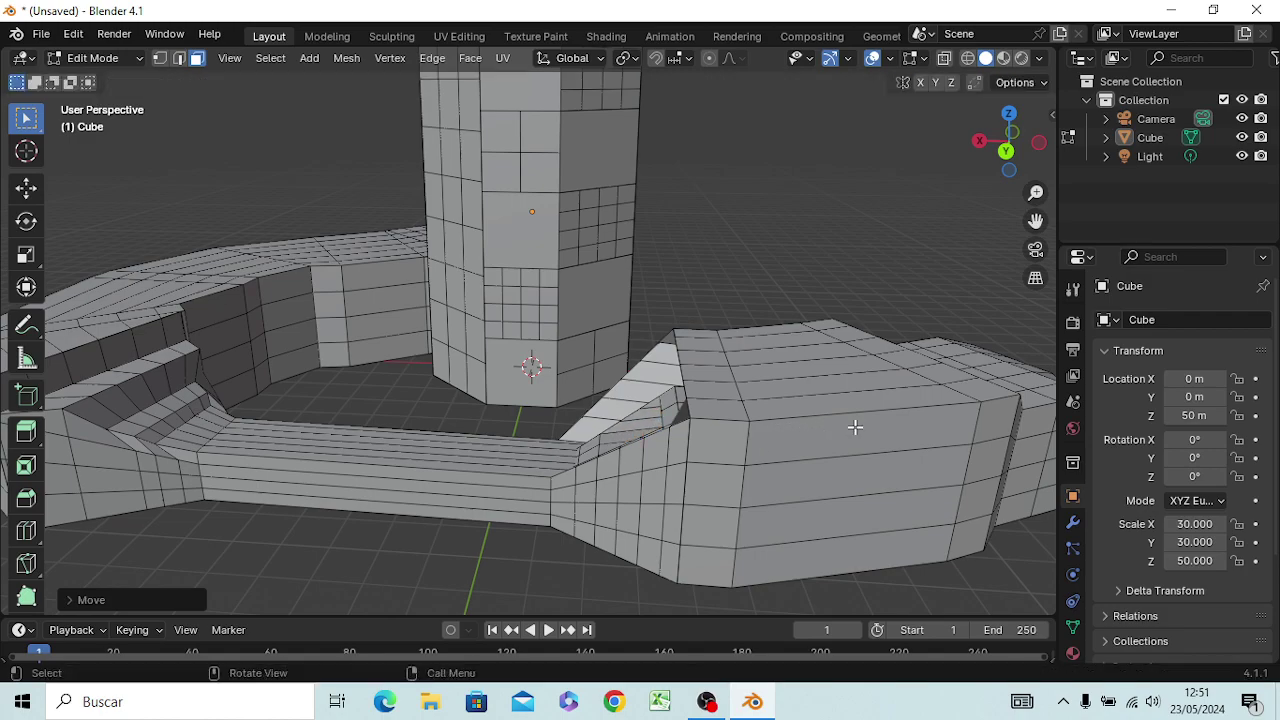
{"action": "mouse_move", "coordinate": [840, 453]}
{"action": "middle_mouse_down"}
{"action": "mouse_move", "coordinate": [987, 464]}
{"action": "mouse_move", "coordinate": [843, 409]}
{"action": "middle_mouse_up"}
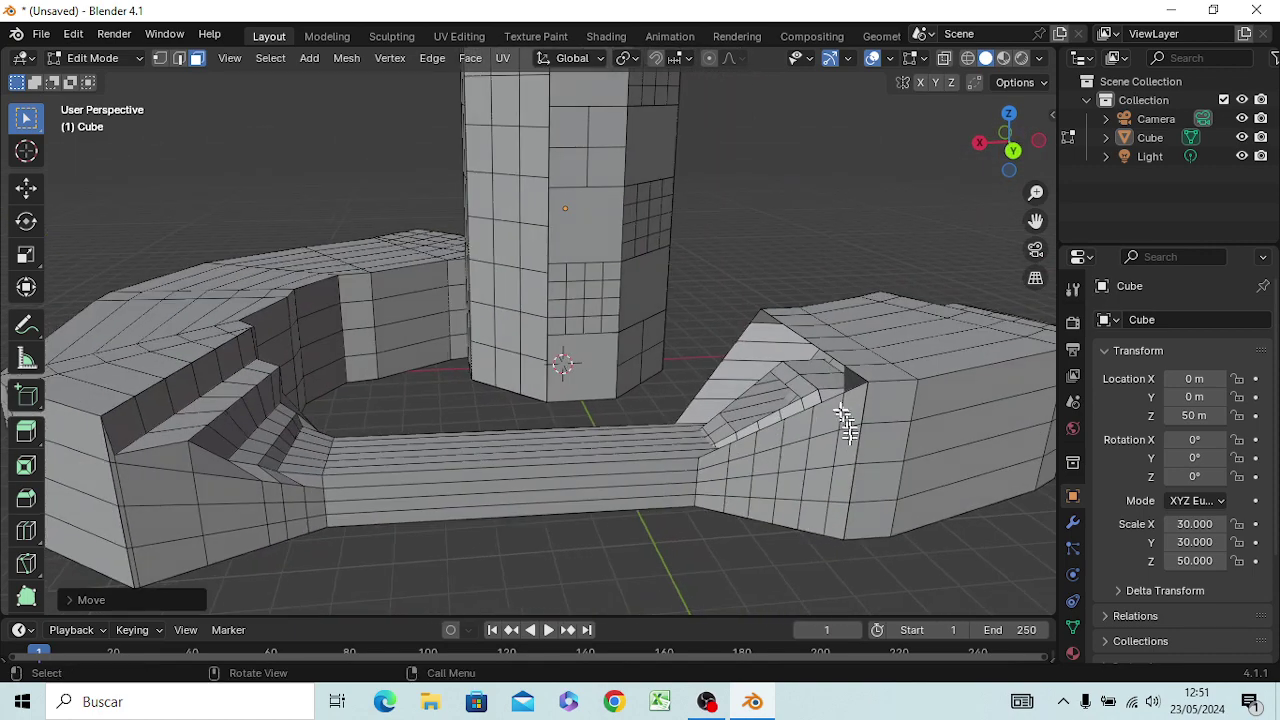
Step: Select two neighbouring ramp faces and slide them along the X axis
{"action": "left_click", "coordinate": [793, 379], "text": "shift"}
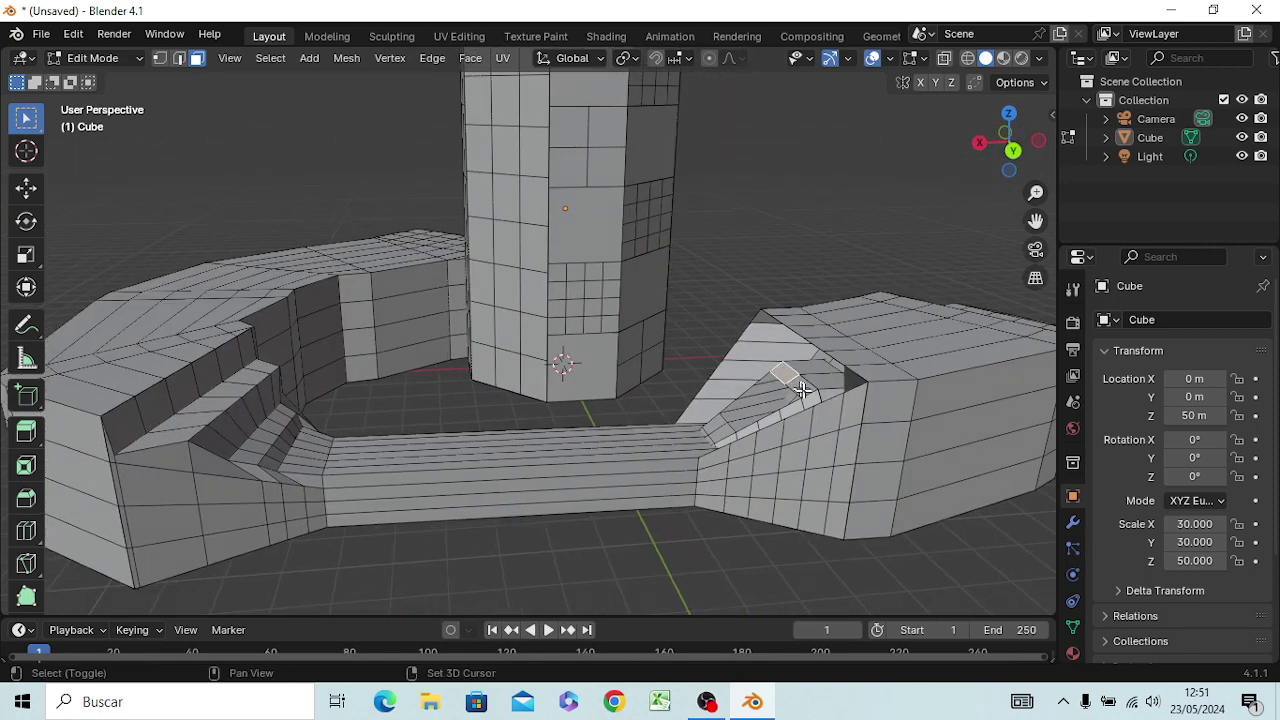
{"action": "left_click", "coordinate": [805, 392], "text": "shift"}
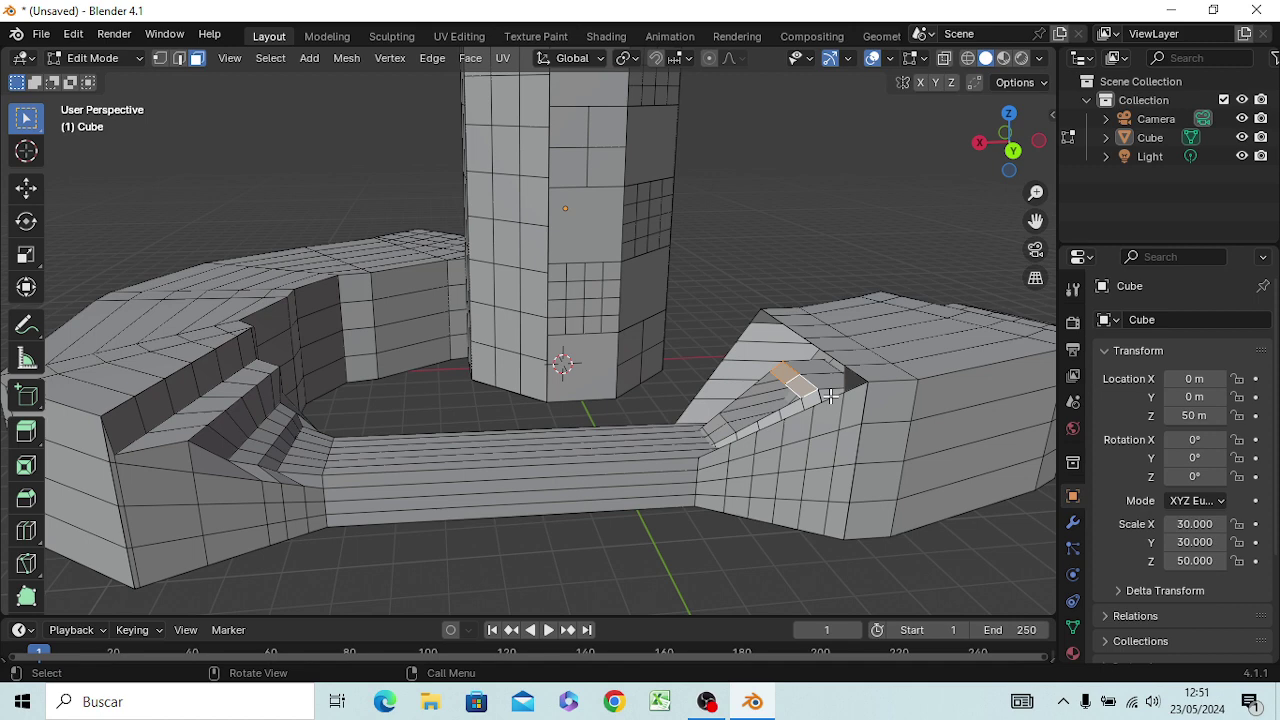
{"action": "key", "text": "g"}
{"action": "key", "text": "z"}
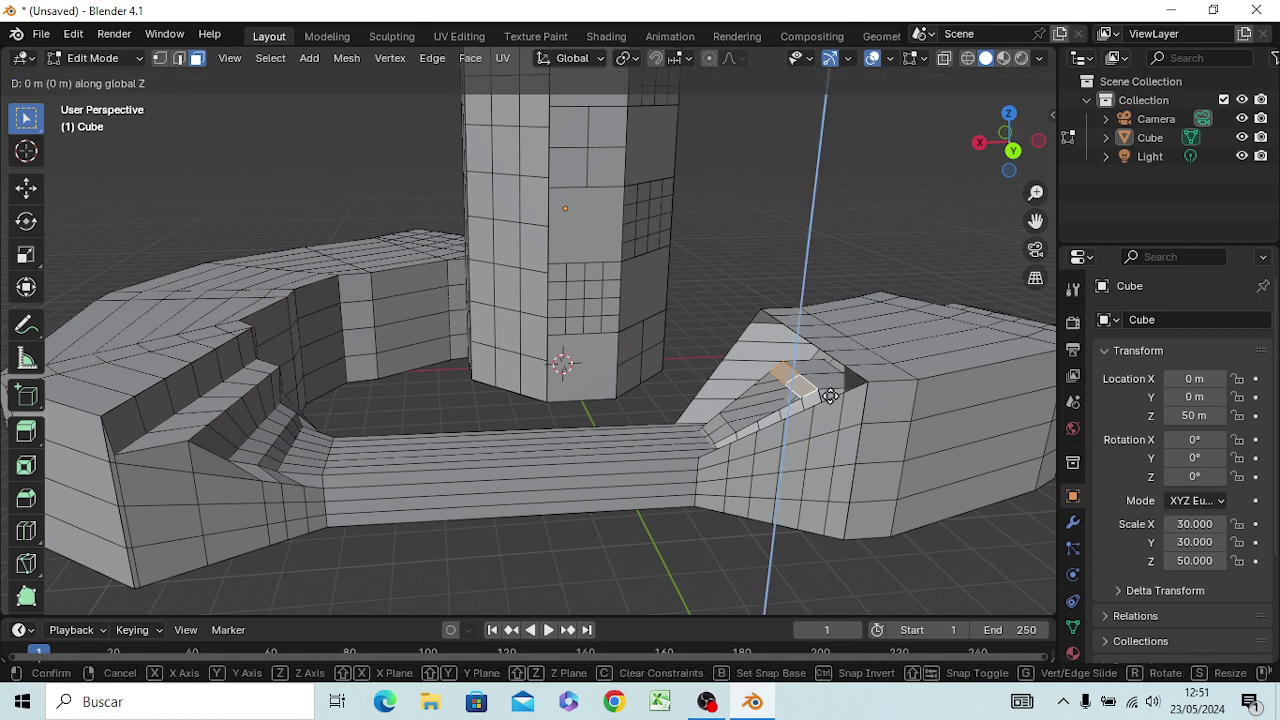
{"action": "key", "text": "x"}
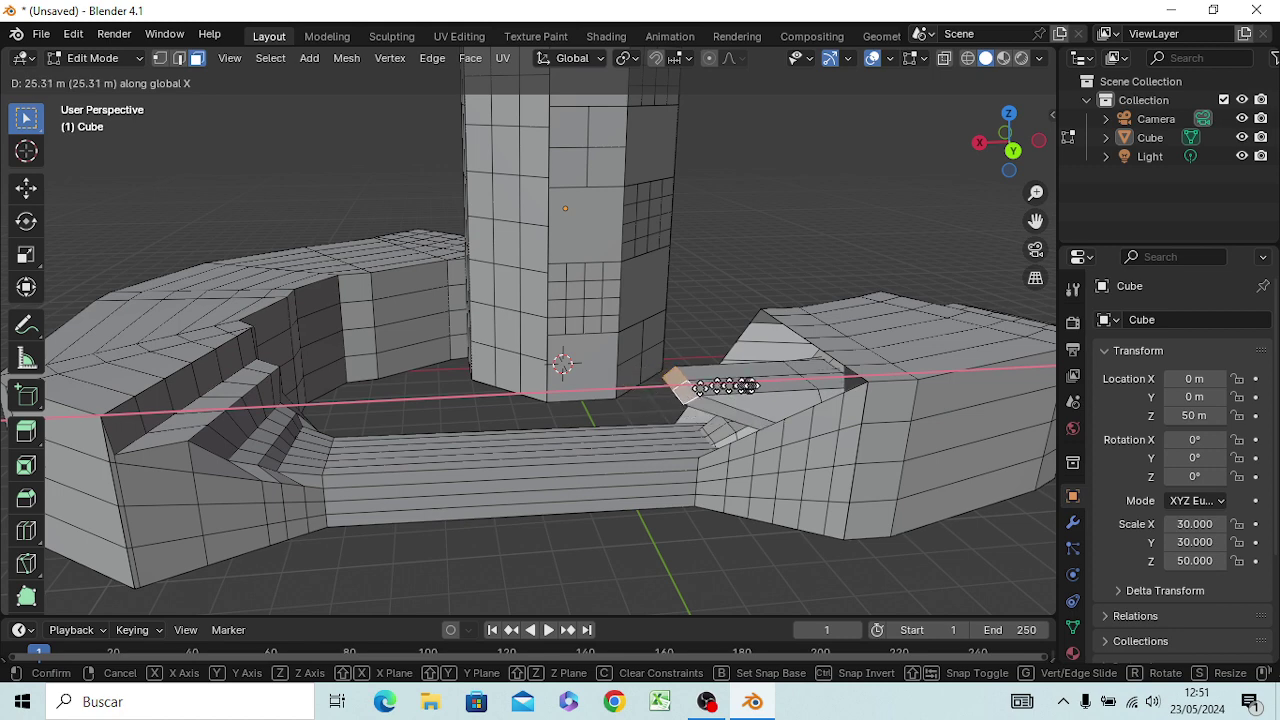
{"action": "left_click", "coordinate": [765, 387]}
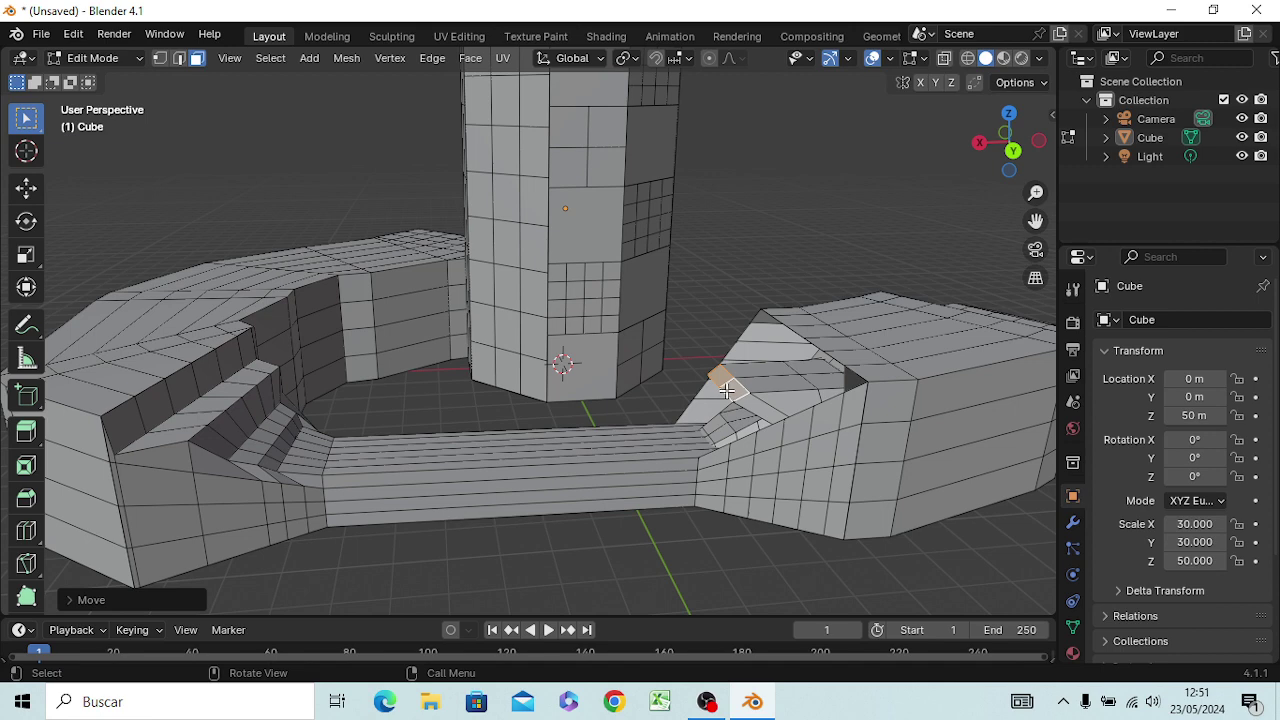
Step: Extrude the face about 16 m along X into a narrow beam toward the tower
{"action": "key", "text": "x"}
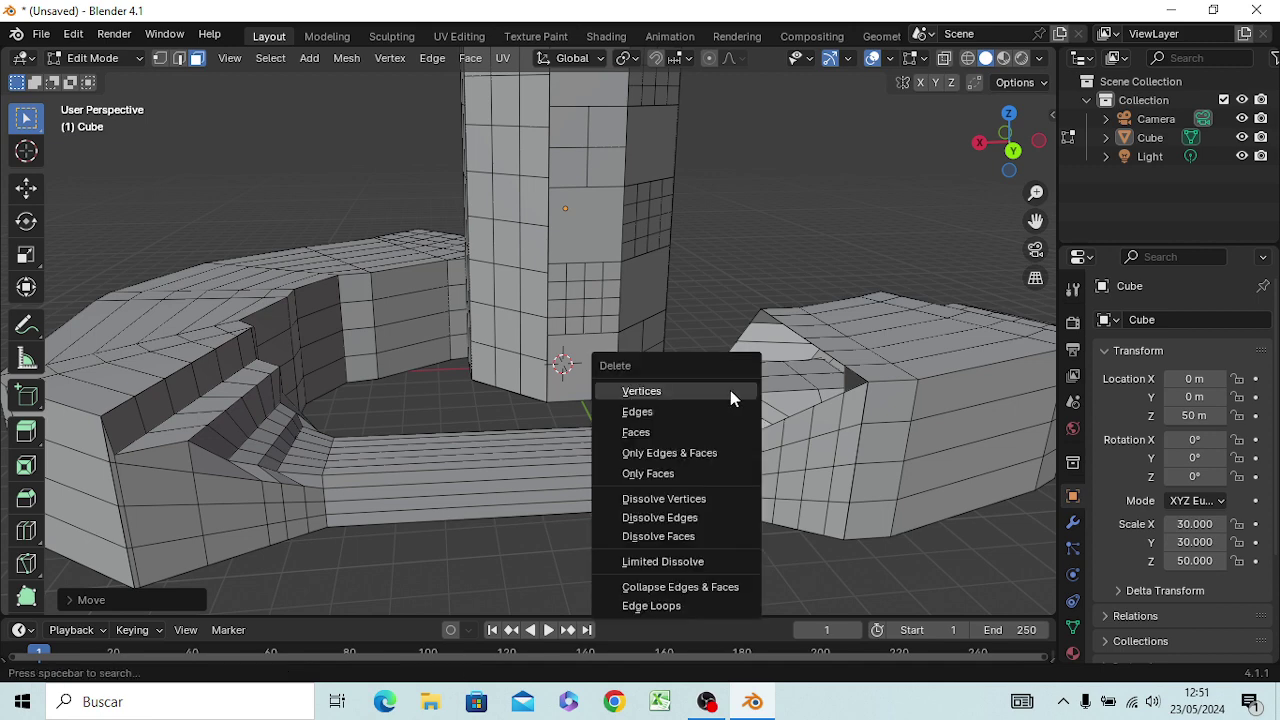
{"action": "key", "text": "Escape"}
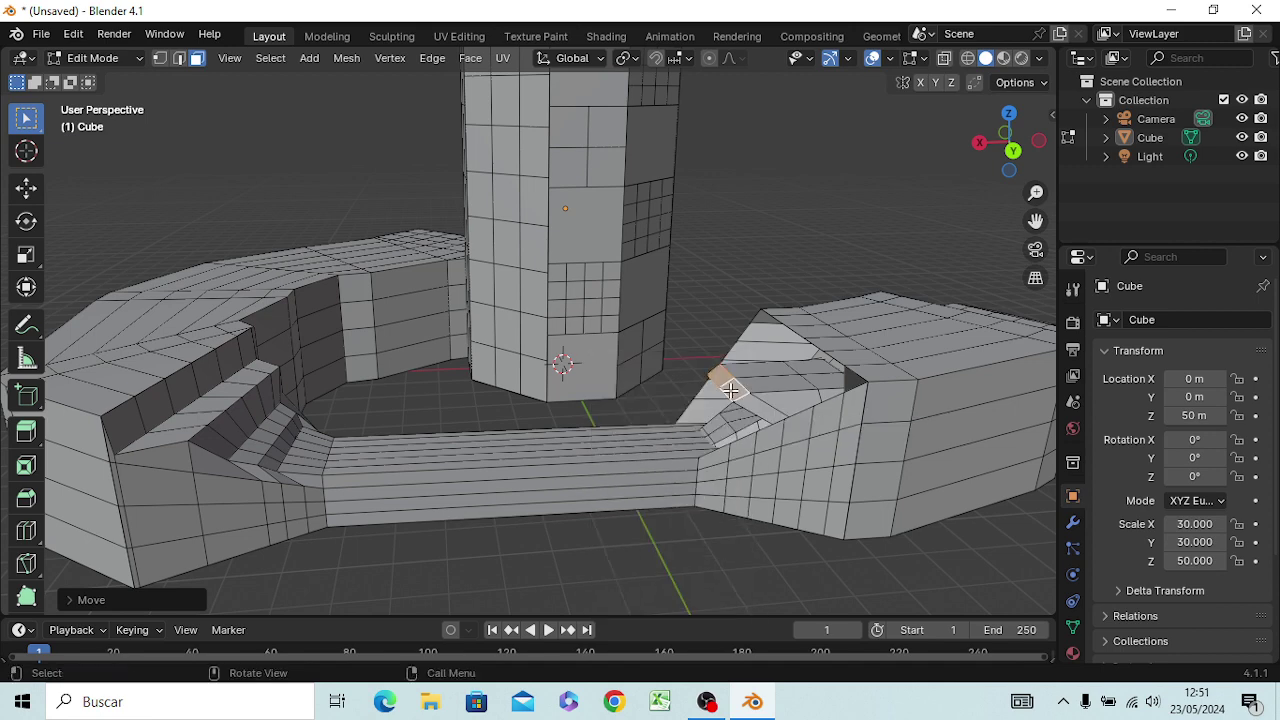
{"action": "key", "text": "e"}
{"action": "key", "text": "x"}
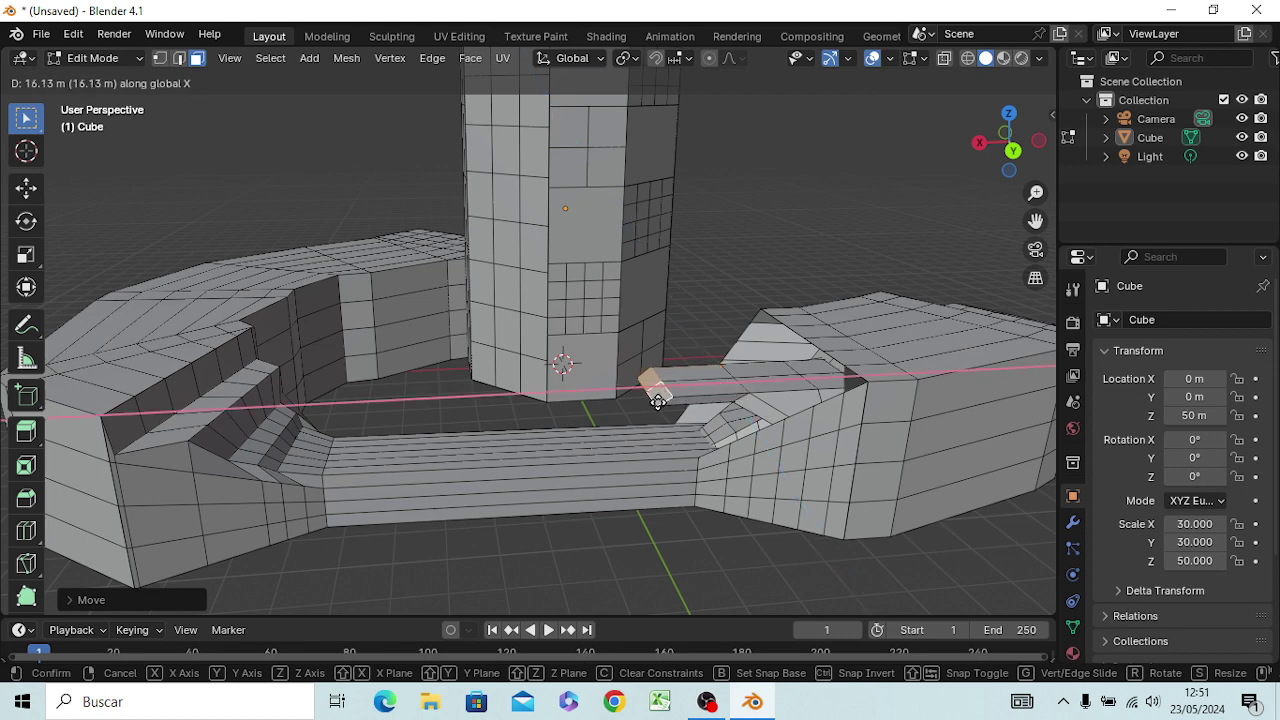
{"action": "left_click", "coordinate": [658, 400]}
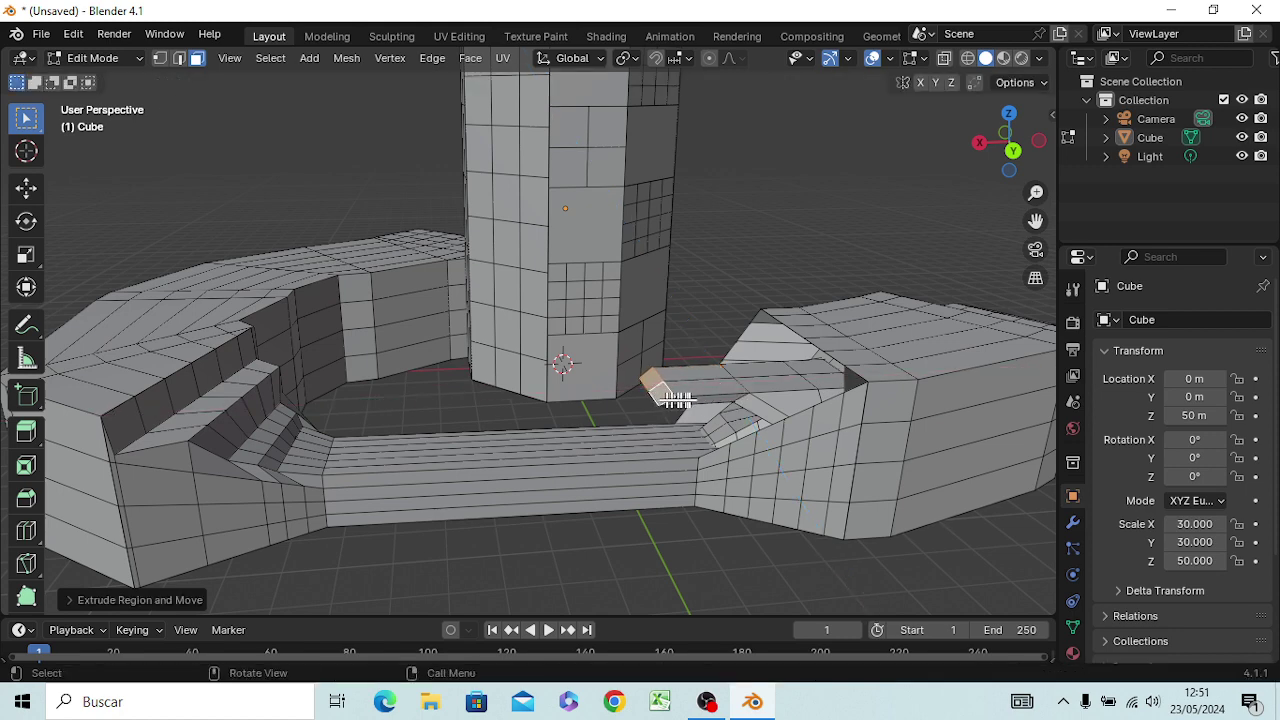
{"action": "mouse_move", "coordinate": [740, 406]}
{"action": "middle_mouse_down"}
{"action": "mouse_move", "coordinate": [792, 432]}
{"action": "mouse_move", "coordinate": [848, 390]}
{"action": "middle_mouse_up"}
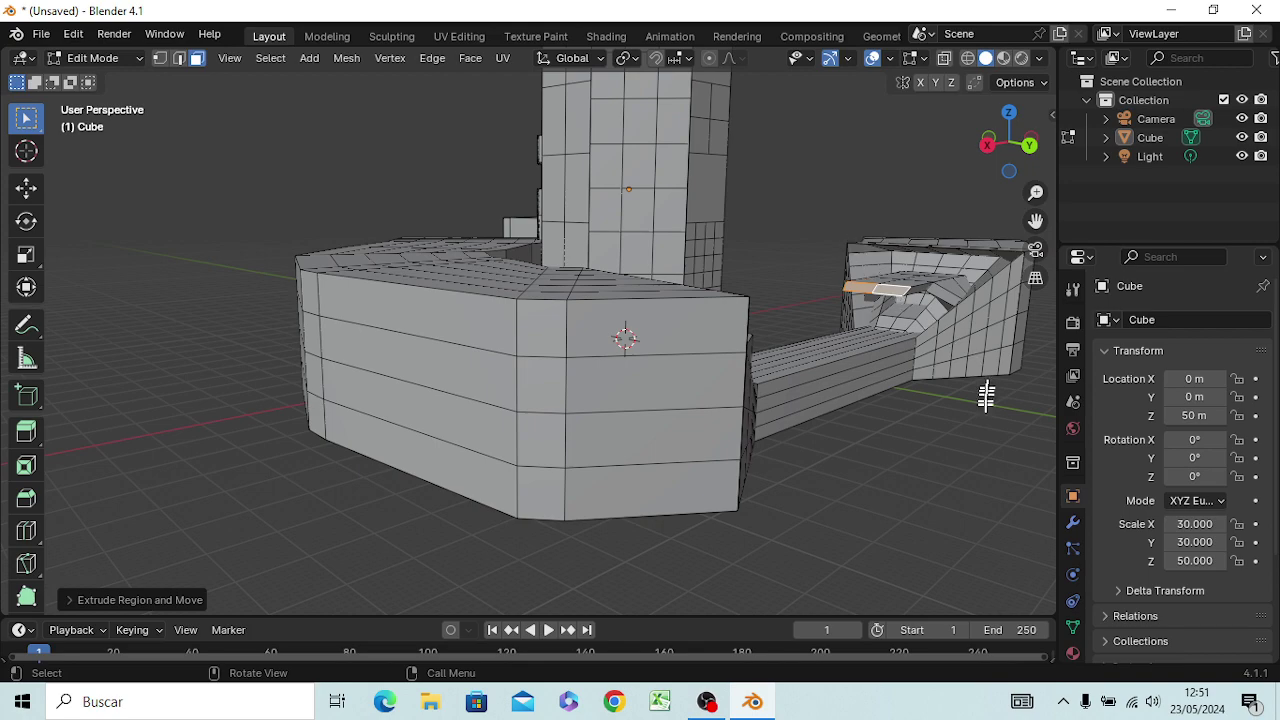
Step: From the front, select six rim-top corner faces, including one near the tower
{"action": "mouse_move", "coordinate": [985, 398]}
{"action": "middle_mouse_down"}
{"action": "mouse_move", "coordinate": [901, 418]}
{"action": "mouse_move", "coordinate": [910, 410]}
{"action": "mouse_move", "coordinate": [812, 460]}
{"action": "mouse_move", "coordinate": [694, 469]}
{"action": "middle_mouse_up"}
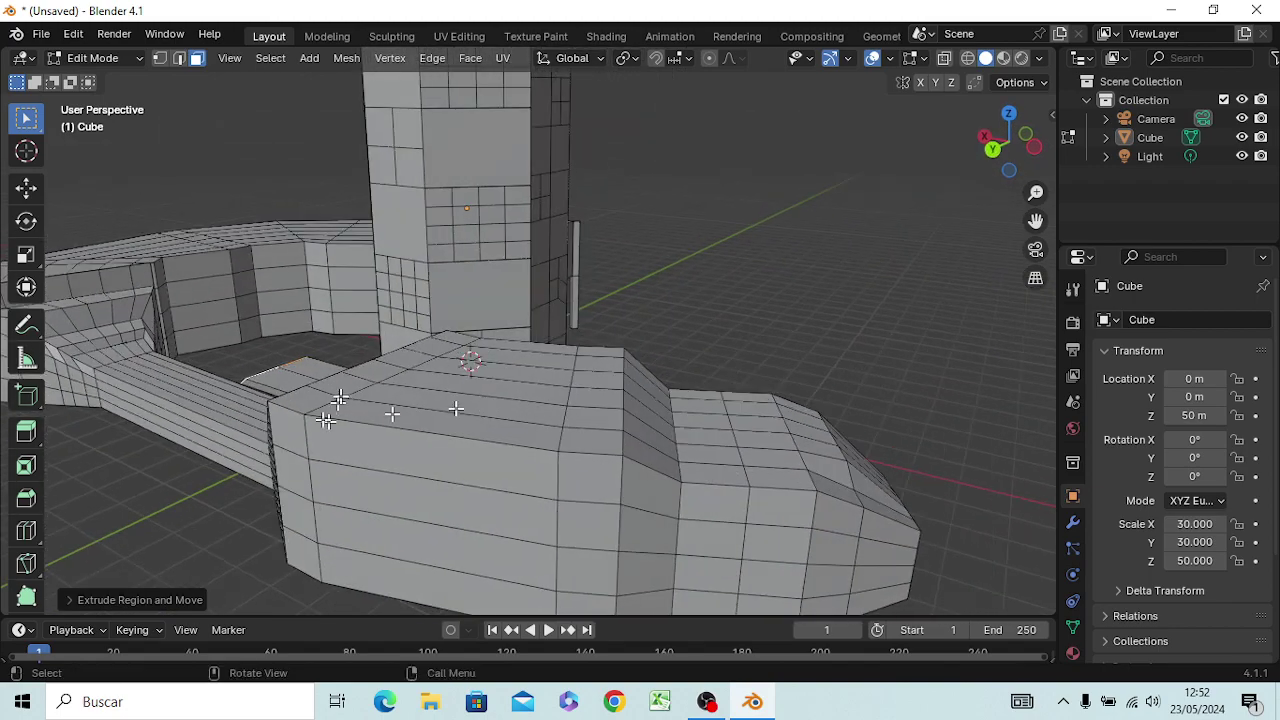
{"action": "left_click", "coordinate": [291, 408]}
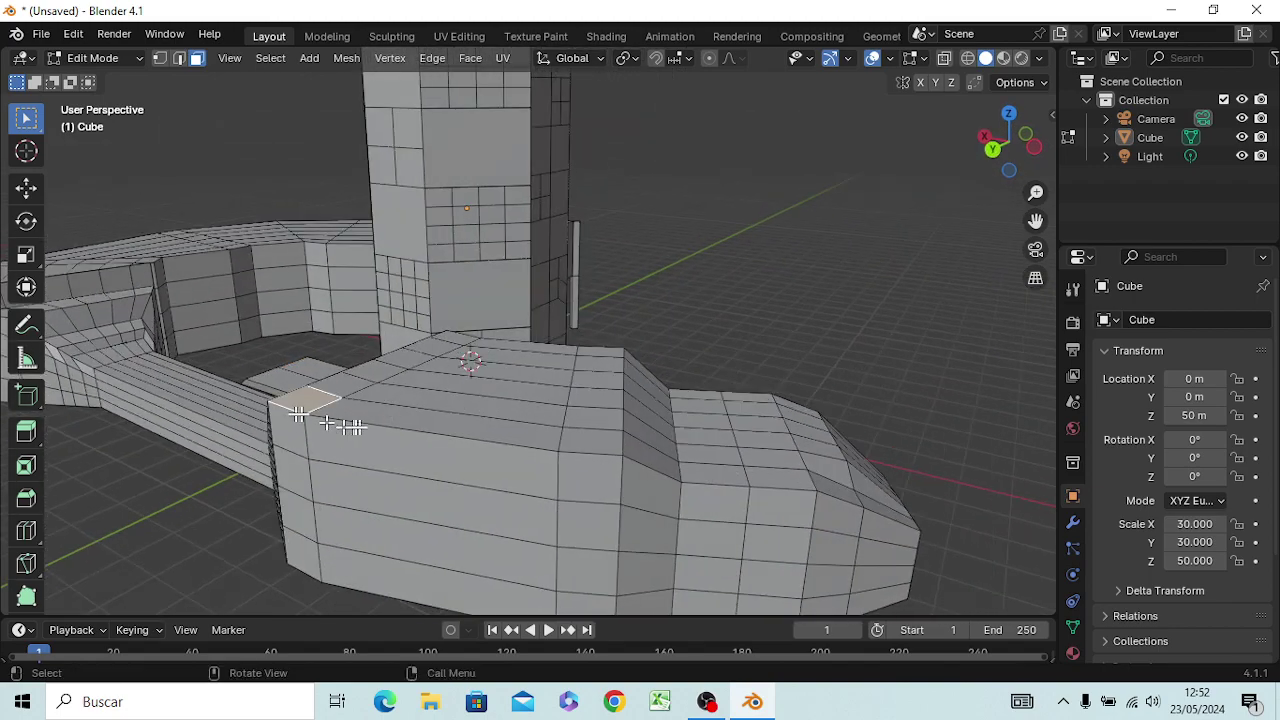
{"action": "left_click", "coordinate": [585, 446], "text": "shift"}
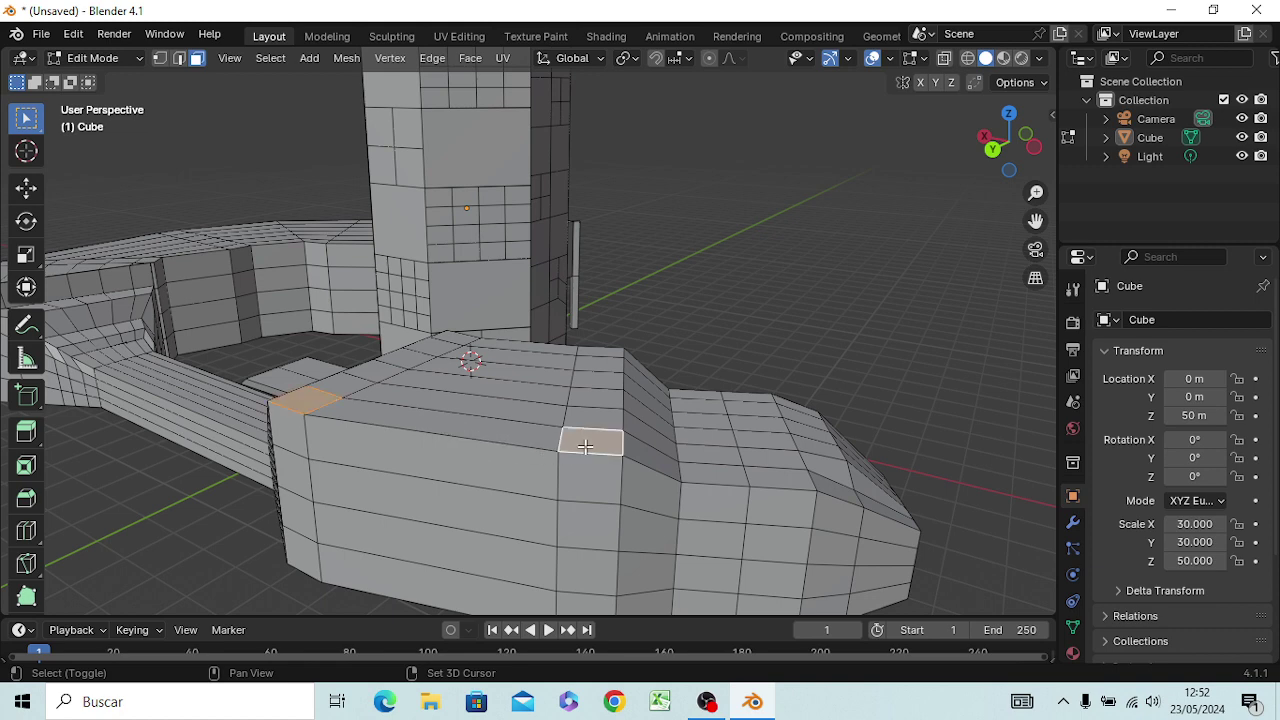
{"action": "left_click", "coordinate": [600, 349], "text": "shift"}
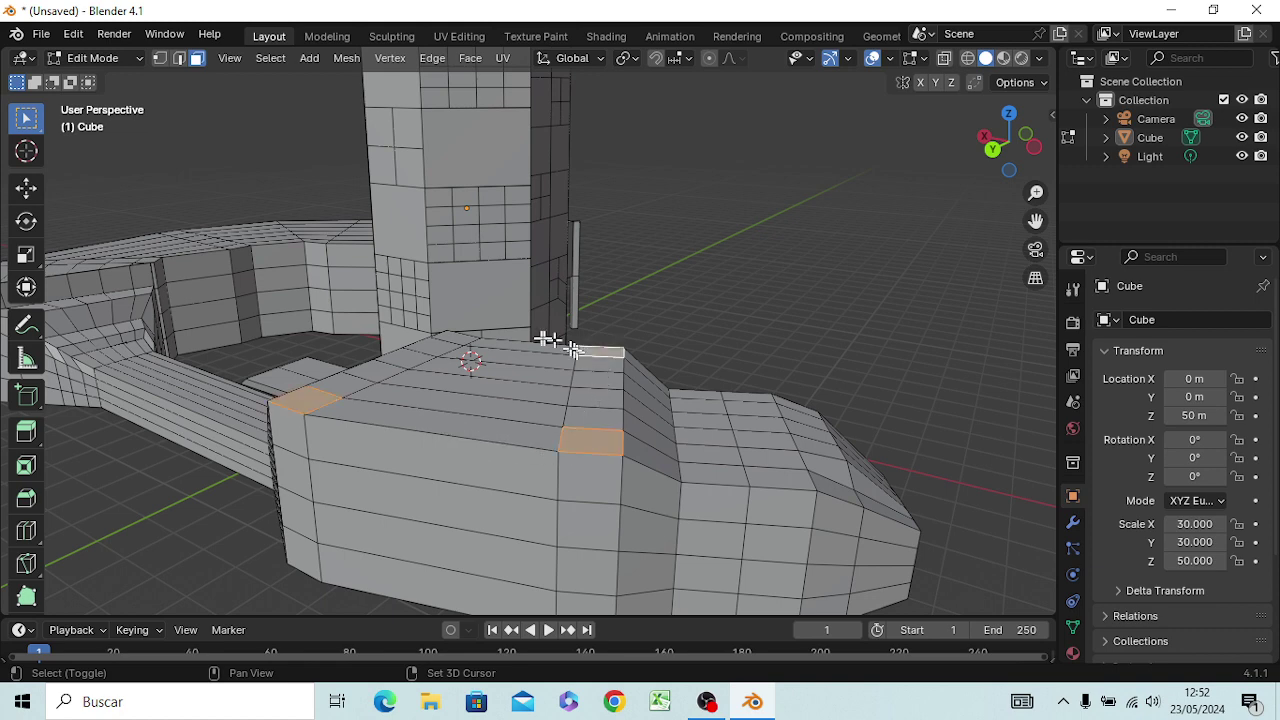
{"action": "left_click", "coordinate": [457, 345], "text": "shift"}
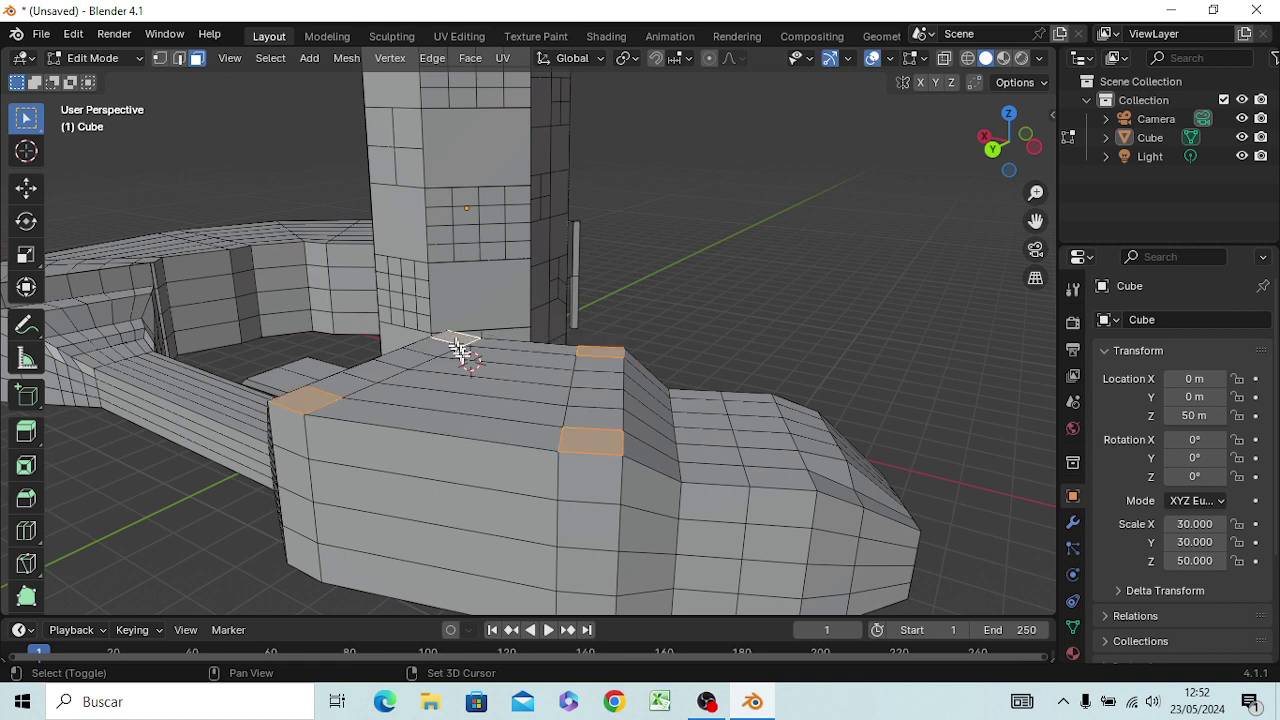
{"action": "left_click", "coordinate": [766, 479], "text": "shift"}
{"action": "left_click", "coordinate": [749, 400], "text": "shift"}
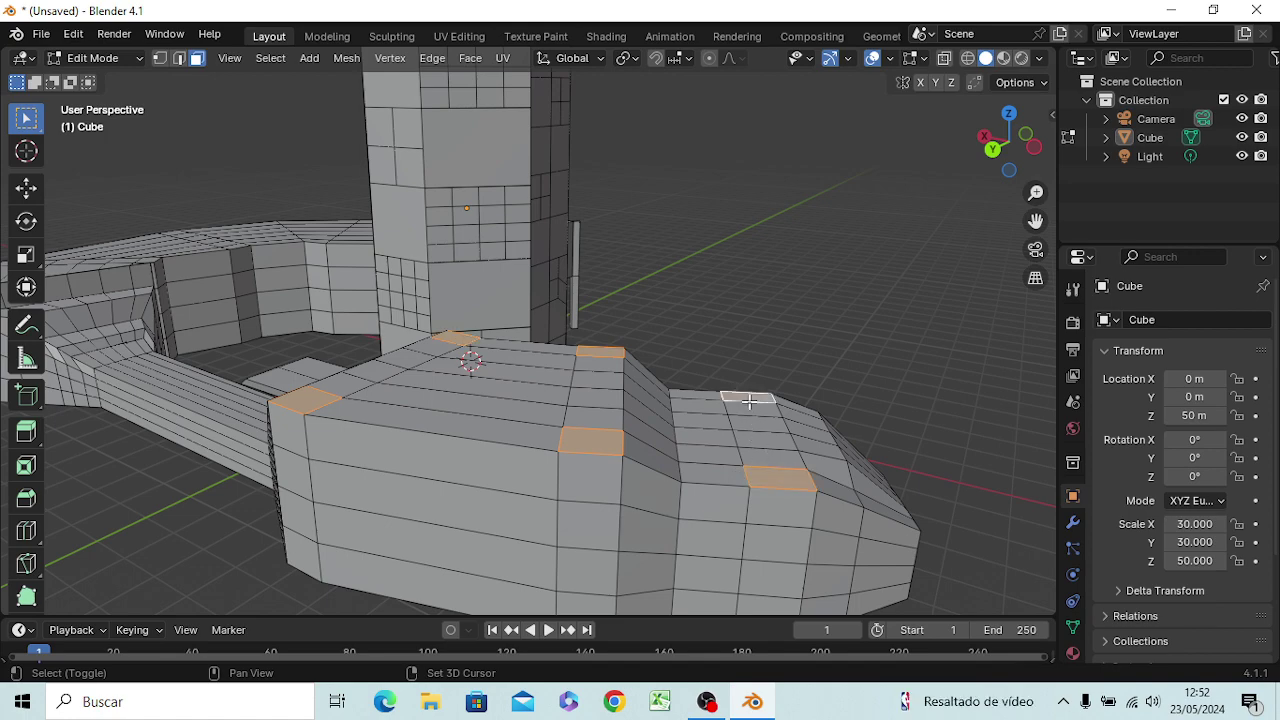
Step: Add the bevel corner, tower-base and left rim corner faces to the selection
{"action": "mouse_move", "coordinate": [780, 486]}
{"action": "middle_mouse_down"}
{"action": "mouse_move", "coordinate": [770, 508]}
{"action": "mouse_move", "coordinate": [857, 486]}
{"action": "mouse_move", "coordinate": [958, 483]}
{"action": "middle_mouse_up"}
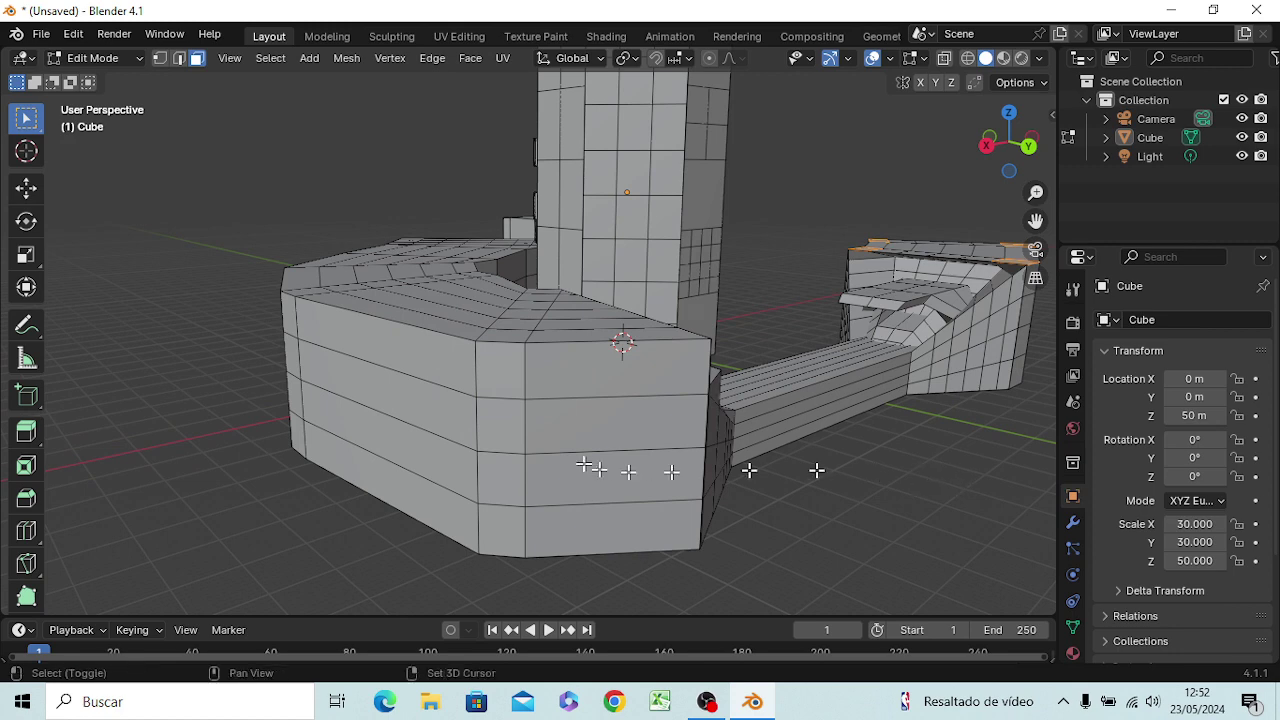
{"action": "left_click", "coordinate": [520, 332], "text": "shift"}
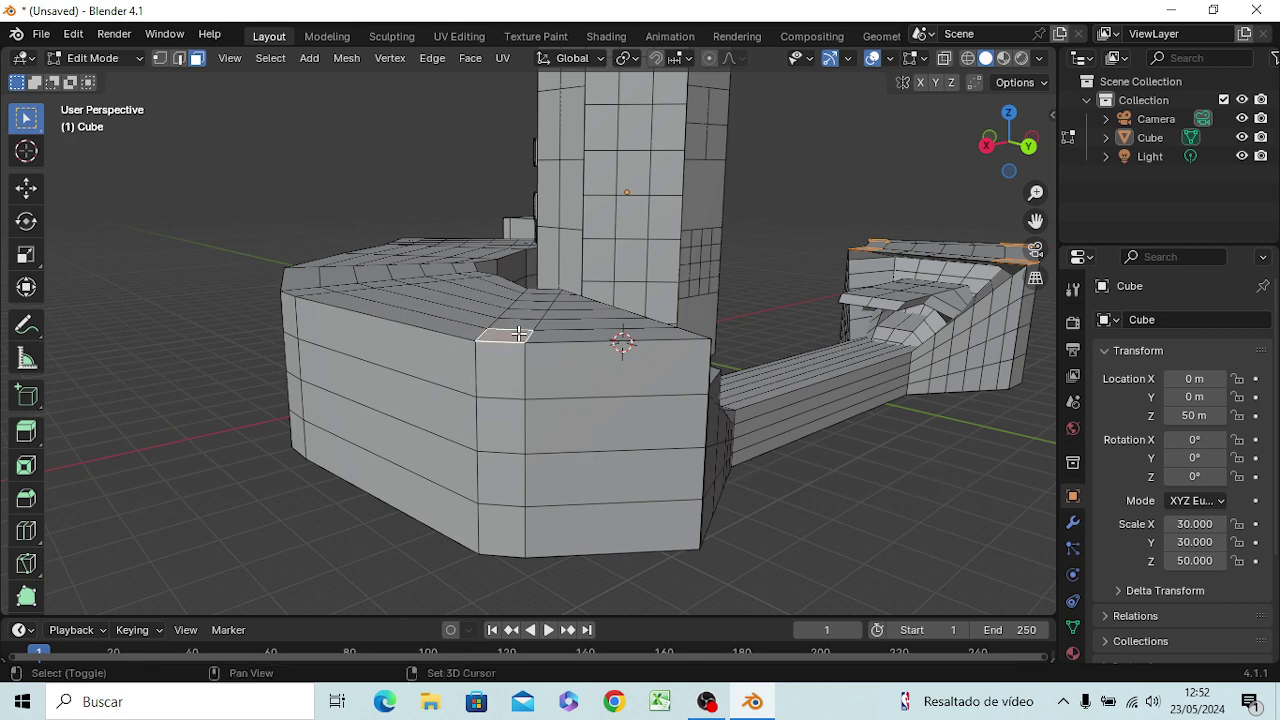
{"action": "left_click", "coordinate": [543, 290], "text": "shift"}
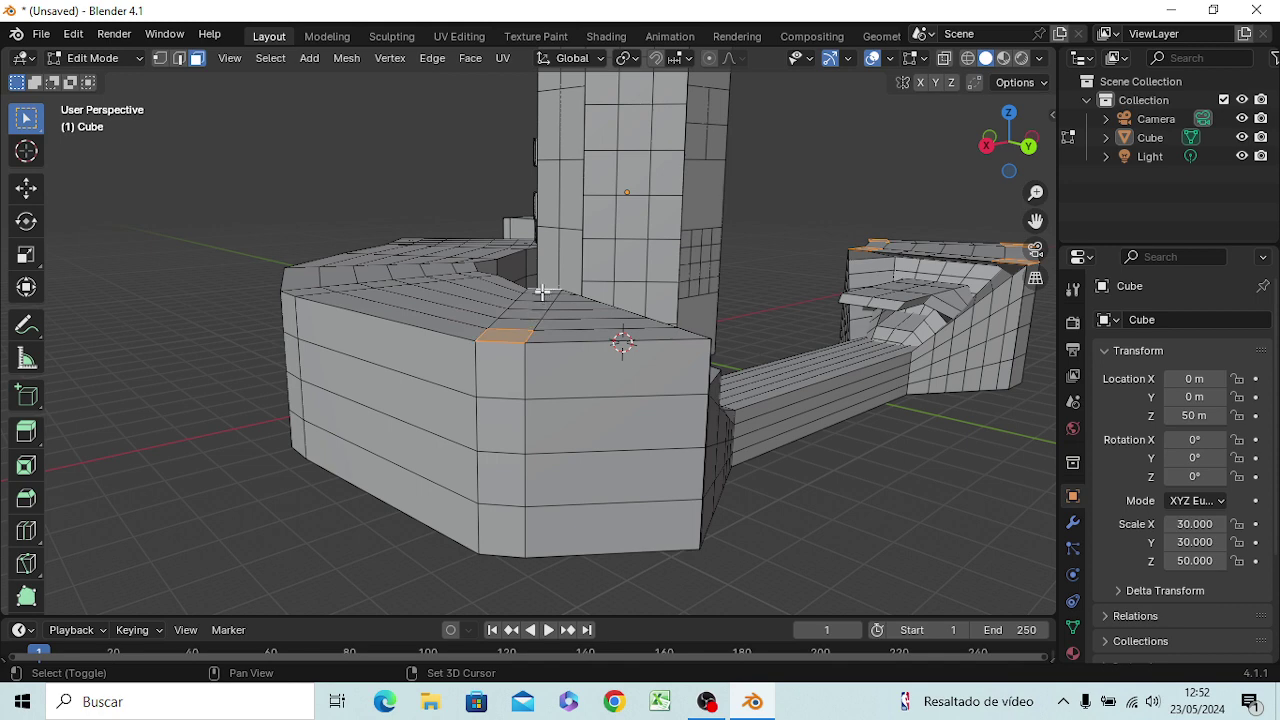
{"action": "key", "text": "ctrl+z"}
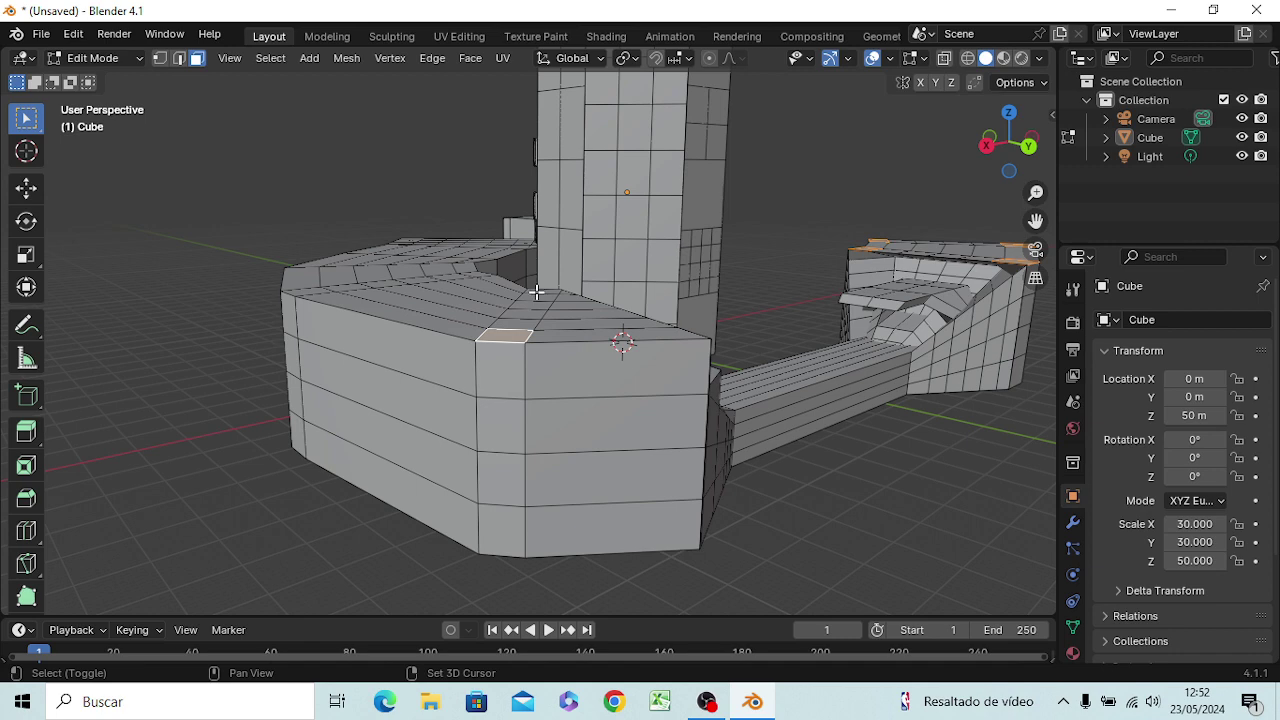
{"action": "left_click", "coordinate": [537, 291], "text": "shift"}
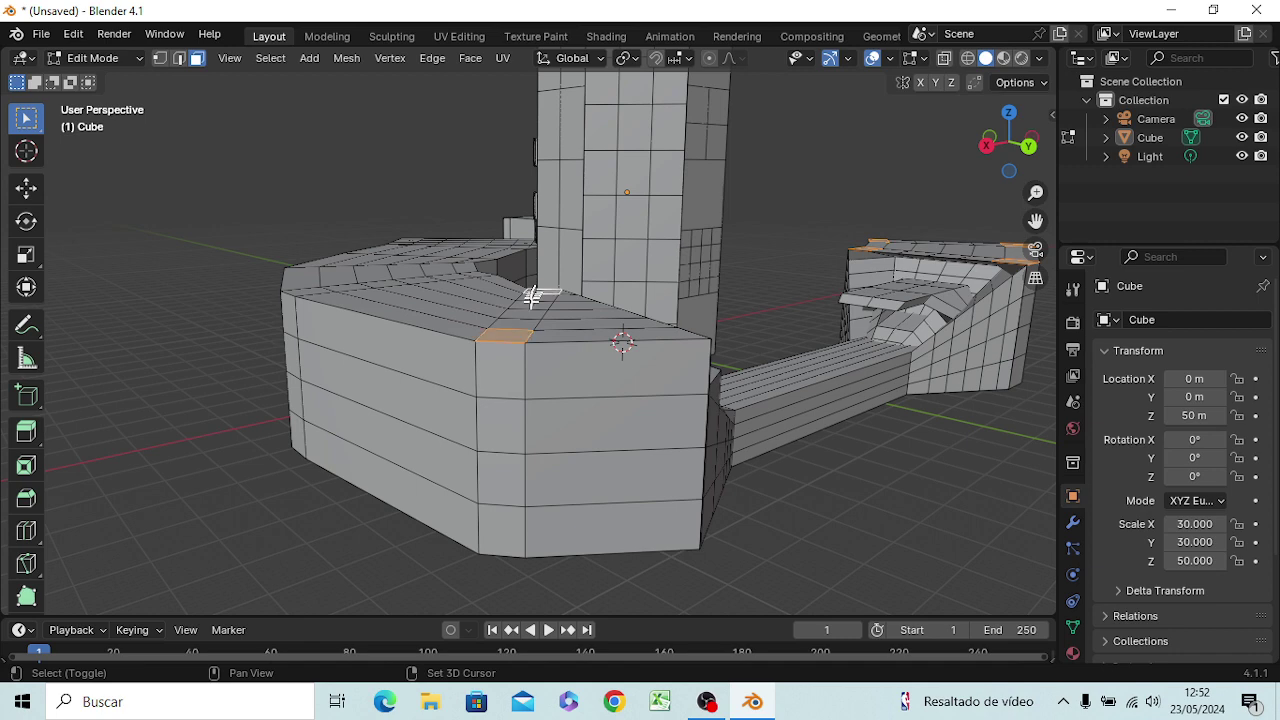
{"action": "left_click", "coordinate": [312, 291], "text": "shift"}
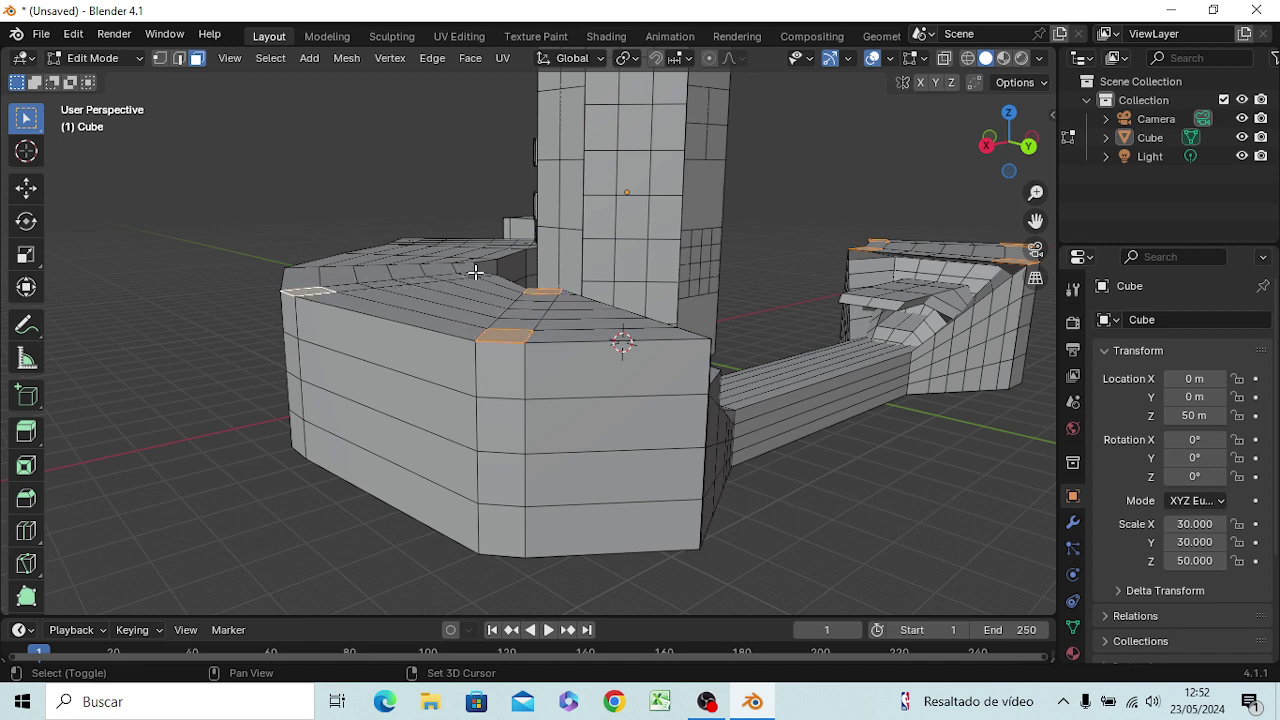
{"action": "mouse_move", "coordinate": [260, 358]}
{"action": "middle_mouse_down"}
{"action": "mouse_move", "coordinate": [285, 393]}
{"action": "mouse_move", "coordinate": [346, 400]}
{"action": "middle_mouse_up"}
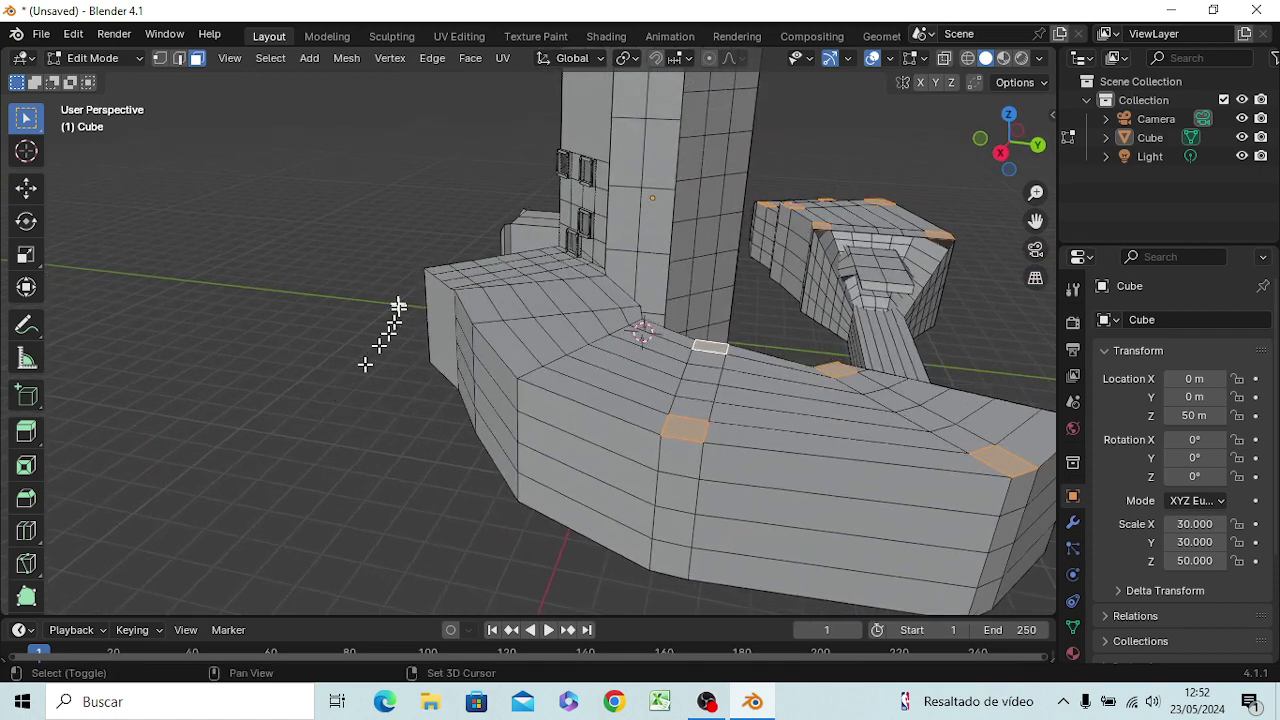
Step: Add the far left corner and another small rim-top face to the selection
{"action": "left_click", "coordinate": [440, 270], "text": "shift"}
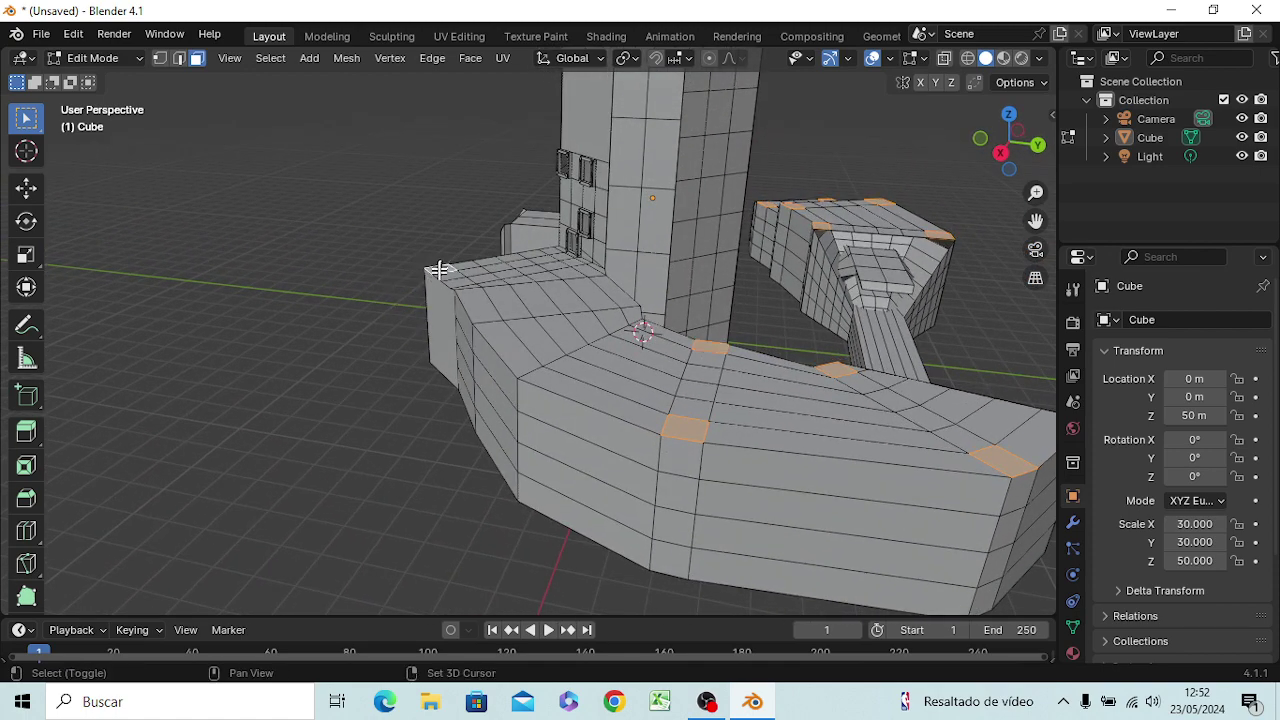
{"action": "left_click", "coordinate": [548, 248], "text": "shift"}
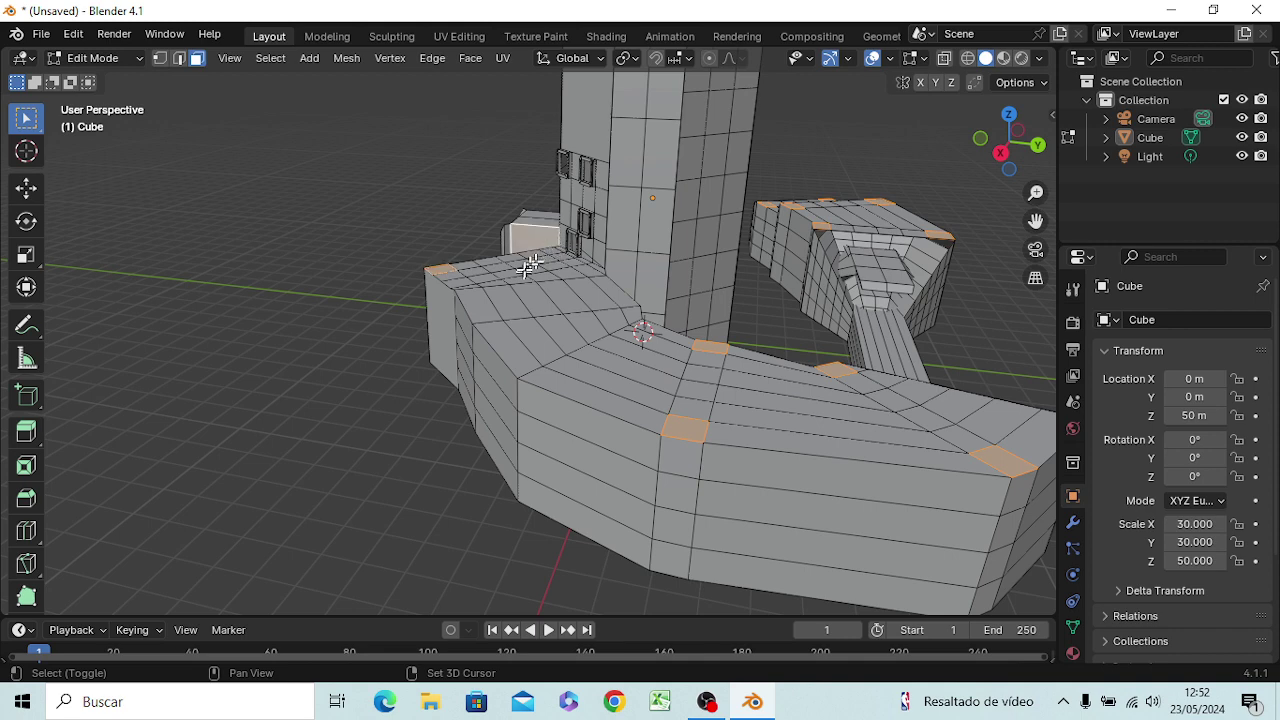
{"action": "left_click", "coordinate": [545, 248], "text": "shift"}
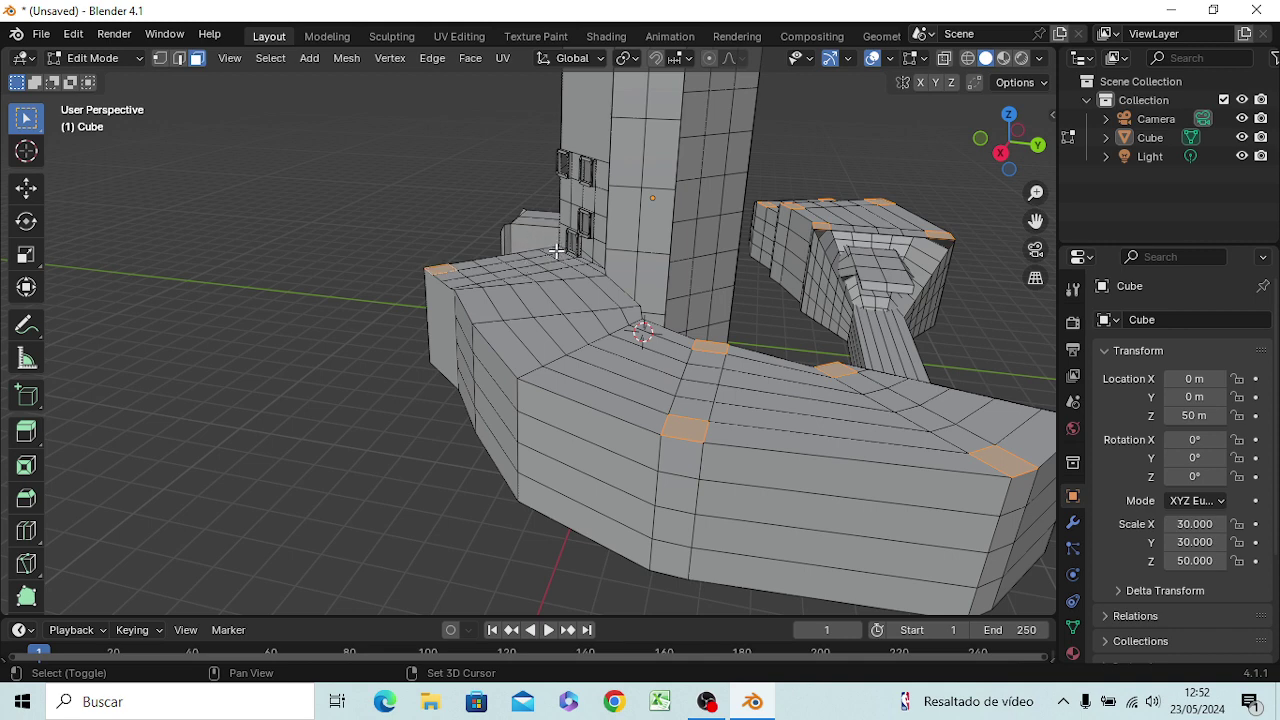
{"action": "left_click", "coordinate": [550, 251], "text": "shift"}
{"action": "left_click", "coordinate": [588, 272], "text": "shift"}
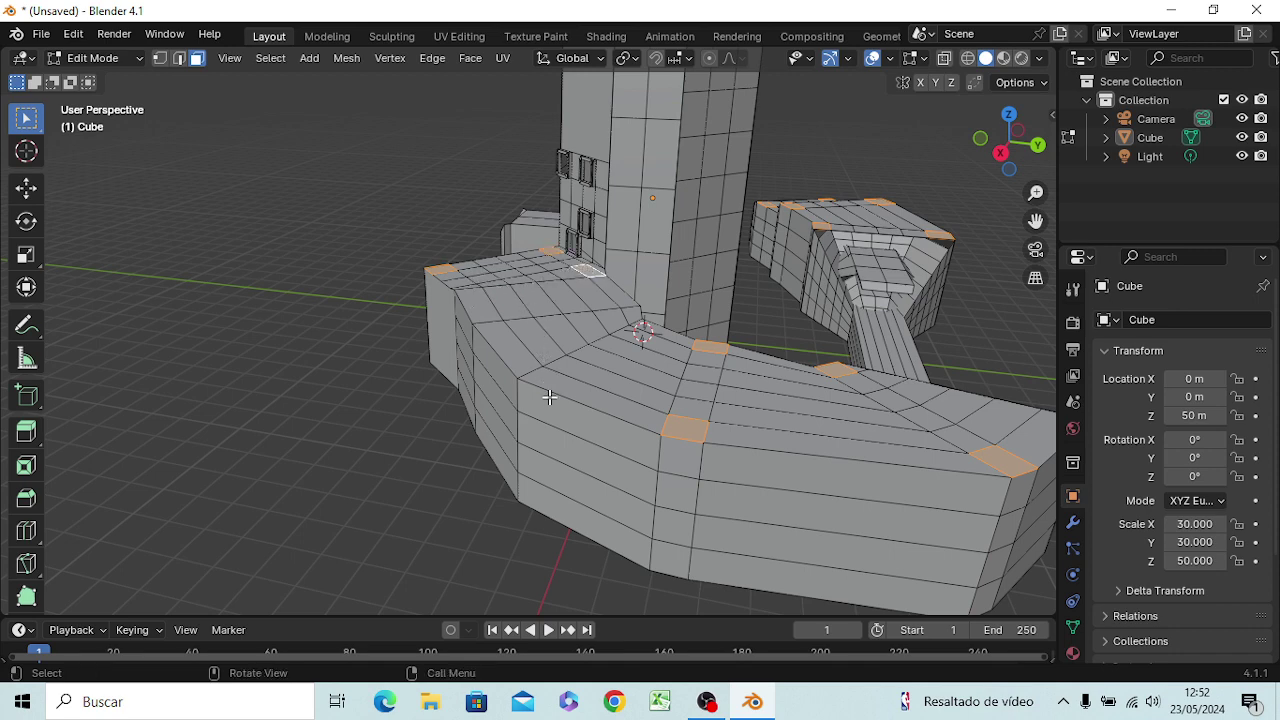
{"action": "left_click", "coordinate": [583, 271], "text": "shift"}
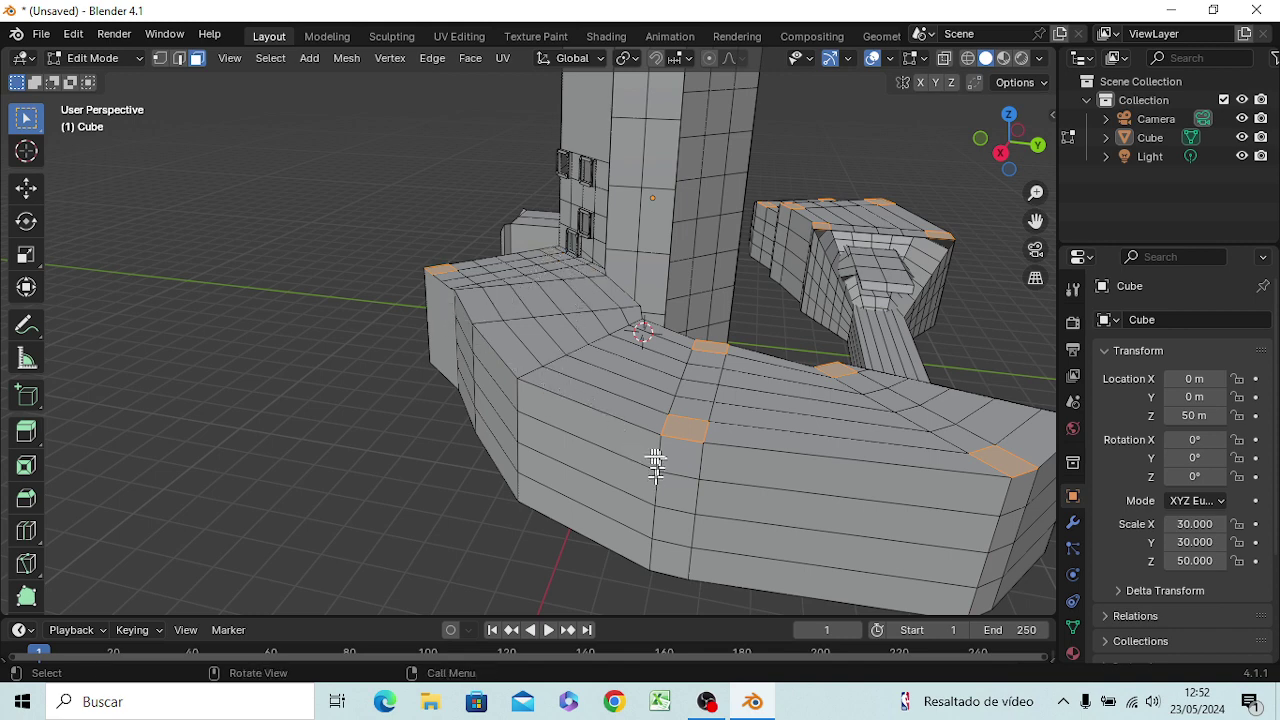
Step: Try an in-place extrude, undo it, add the corner rim face, and switch to front orthographic
{"action": "key", "text": "e"}
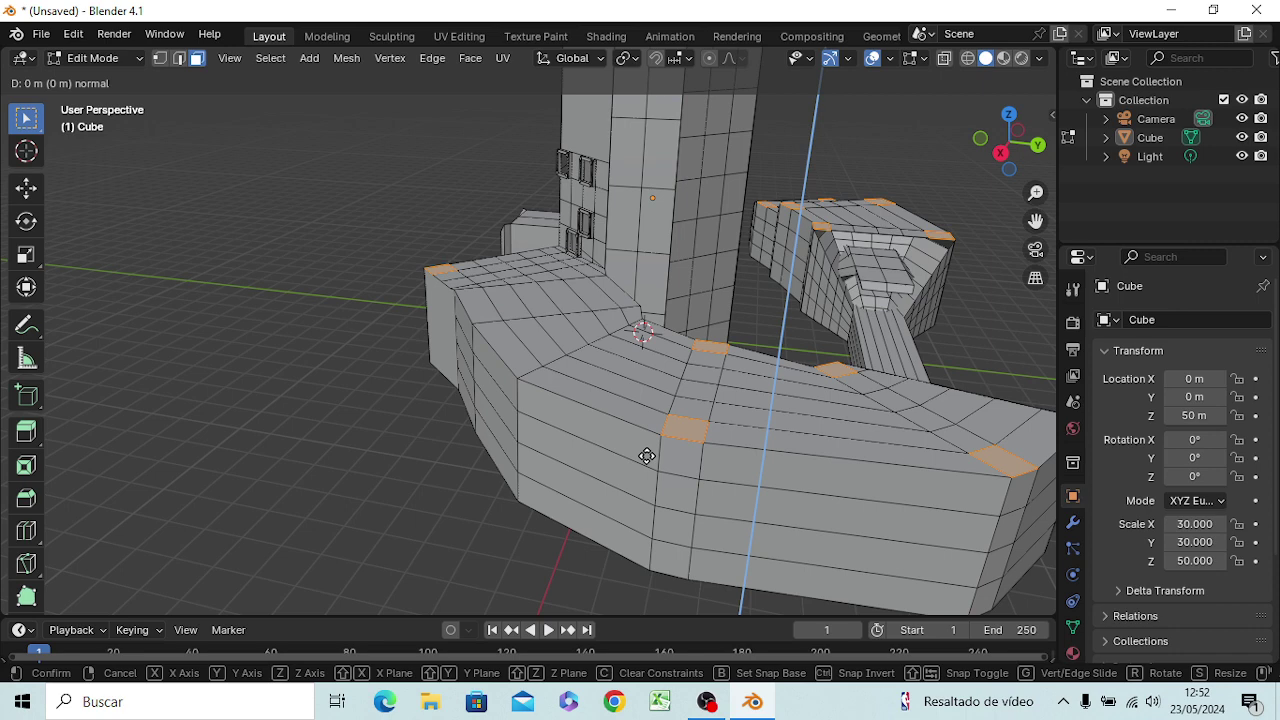
{"action": "left_click", "coordinate": [647, 456]}
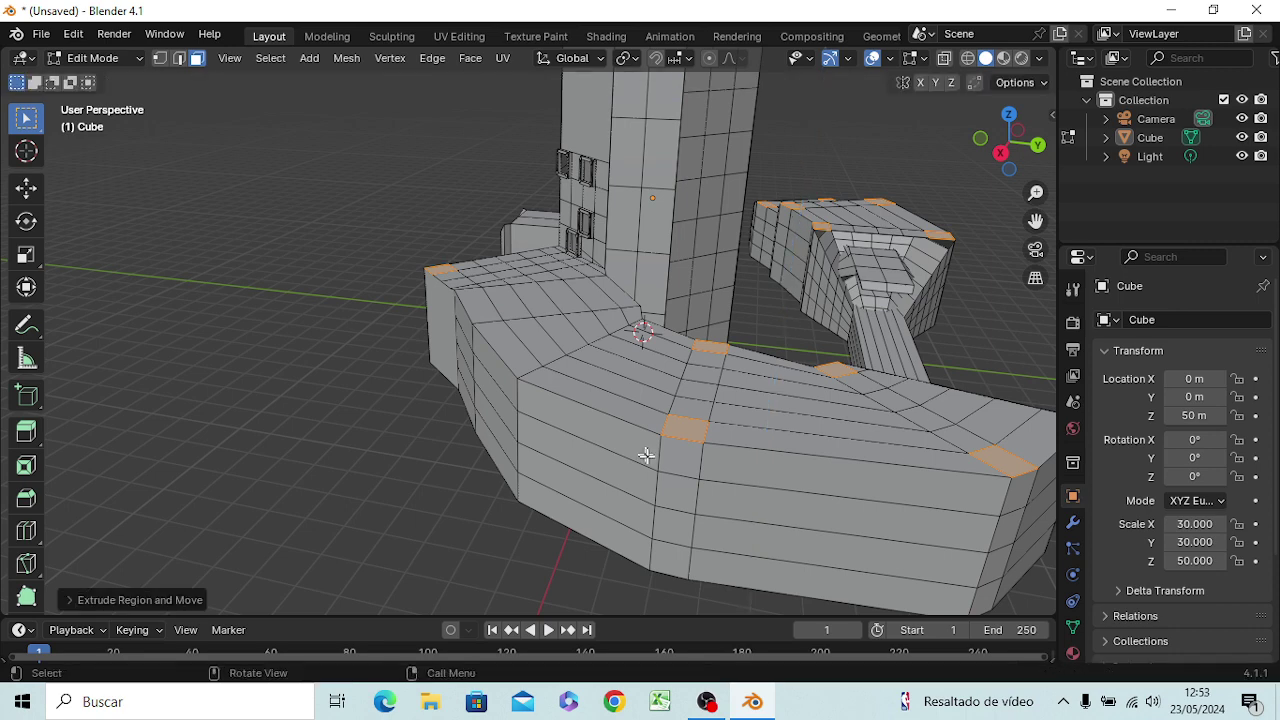
{"action": "key", "text": "ctrl+z"}
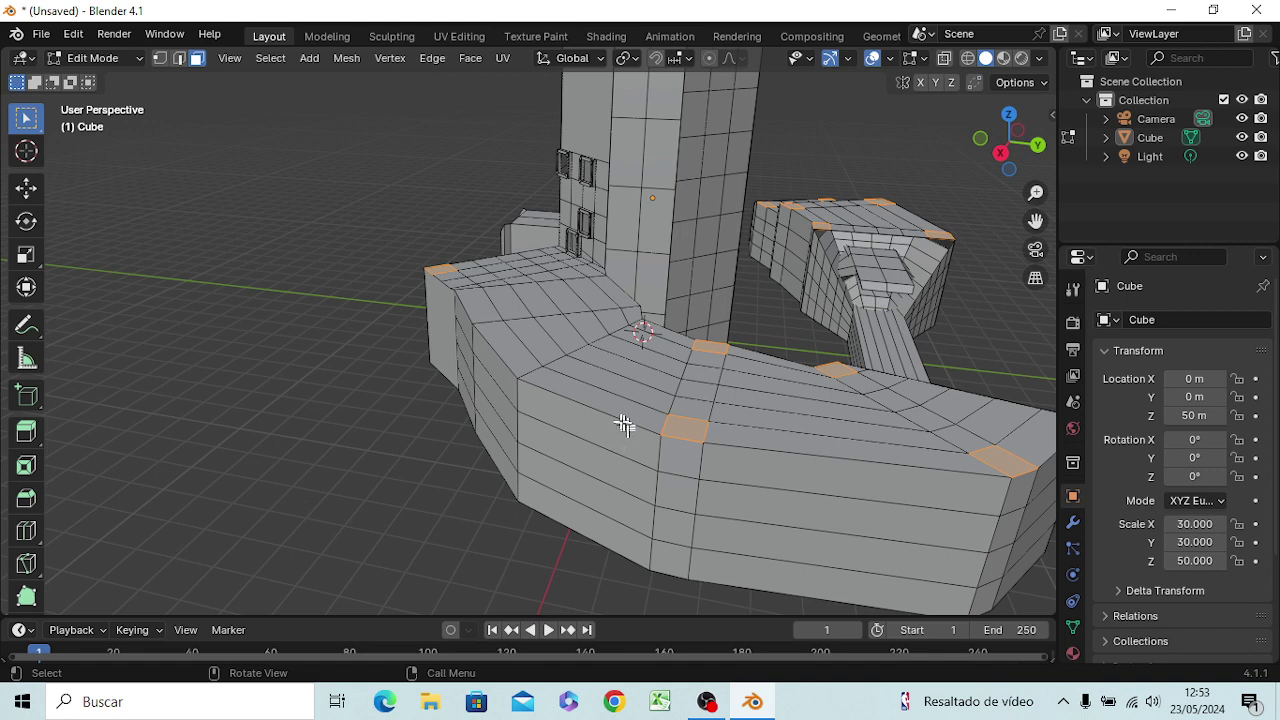
{"action": "left_click", "coordinate": [458, 284], "text": "shift"}
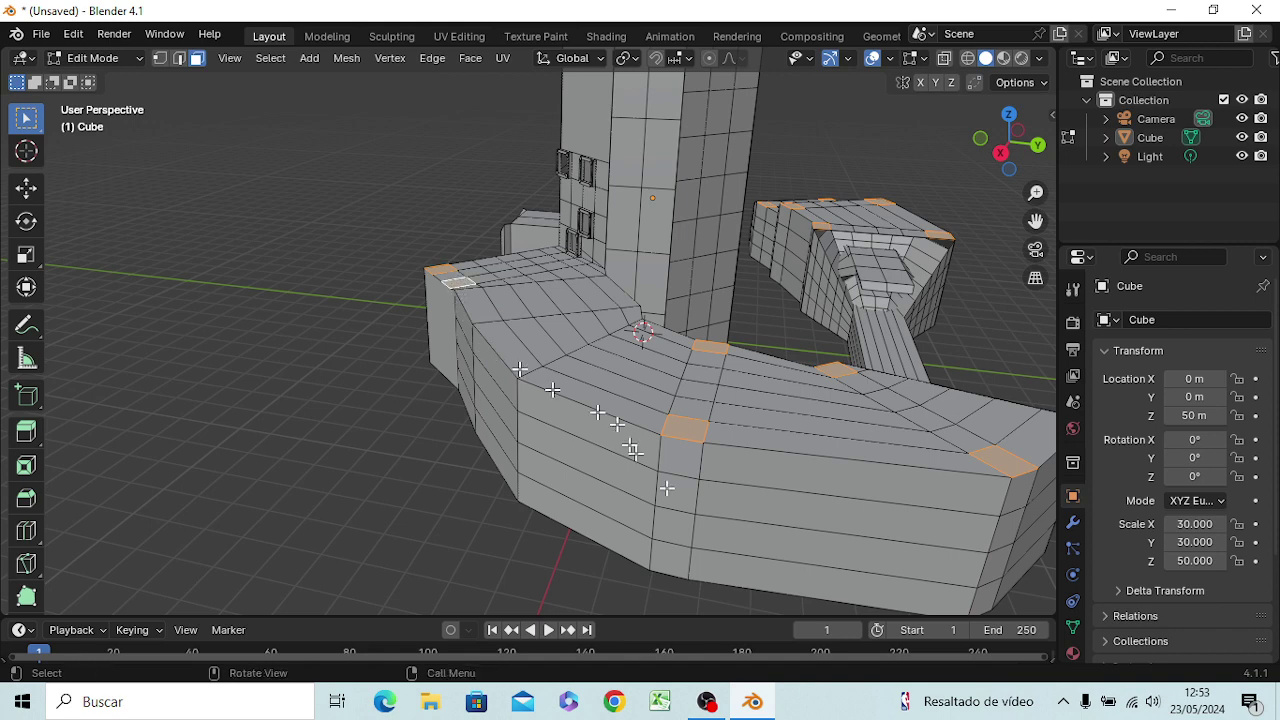
{"action": "key", "text": "KP_1"}
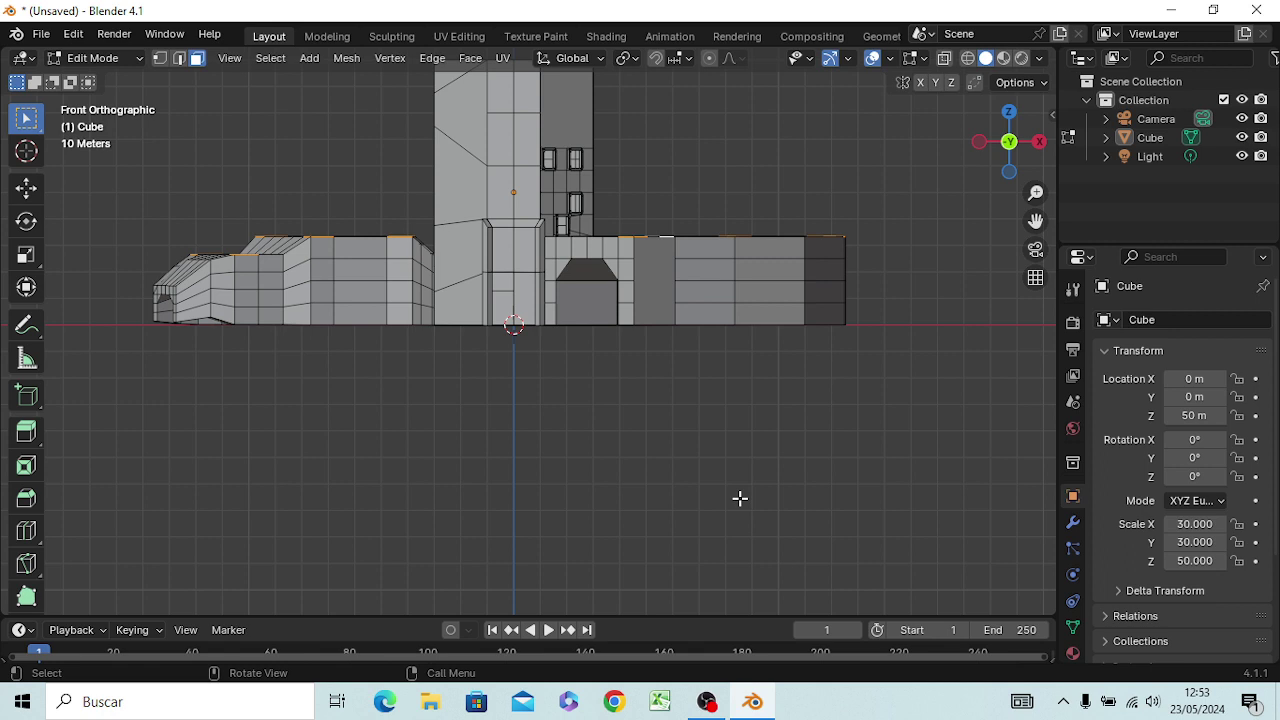
Step: Extrude the selected rim faces in place and zoom in on the rim
{"action": "key", "text": "e"}
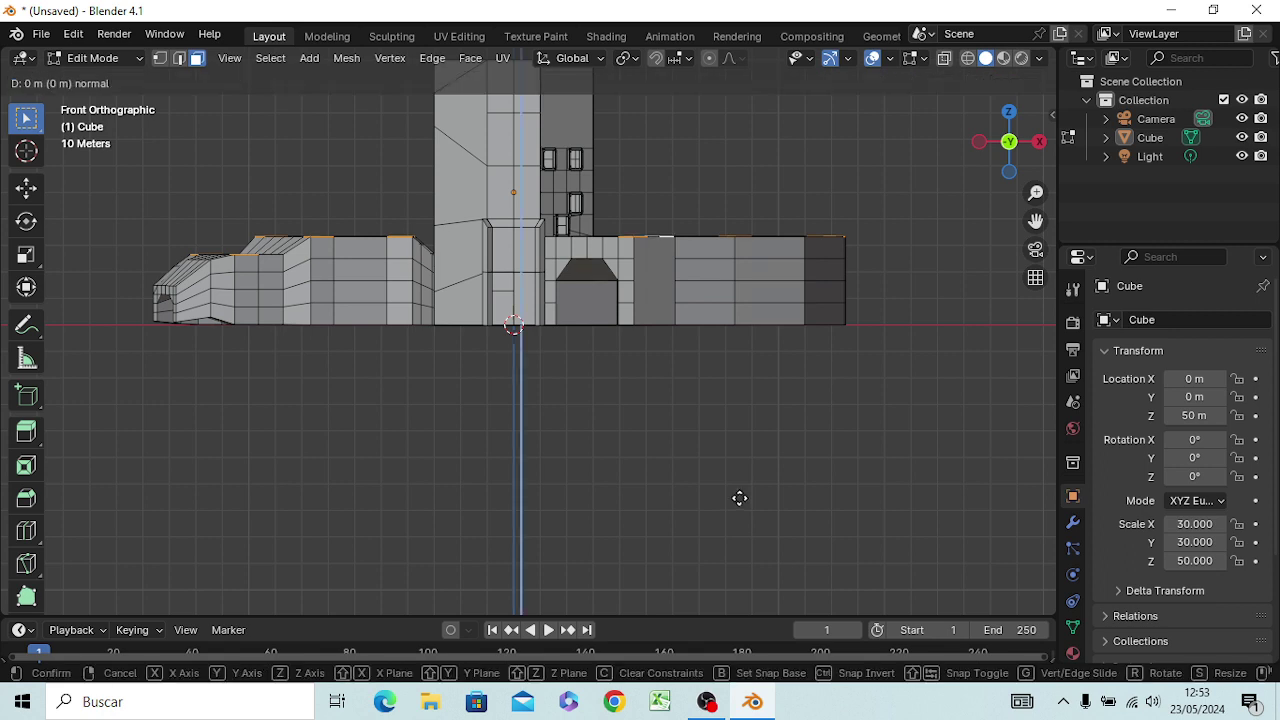
{"action": "left_click", "coordinate": [740, 498]}
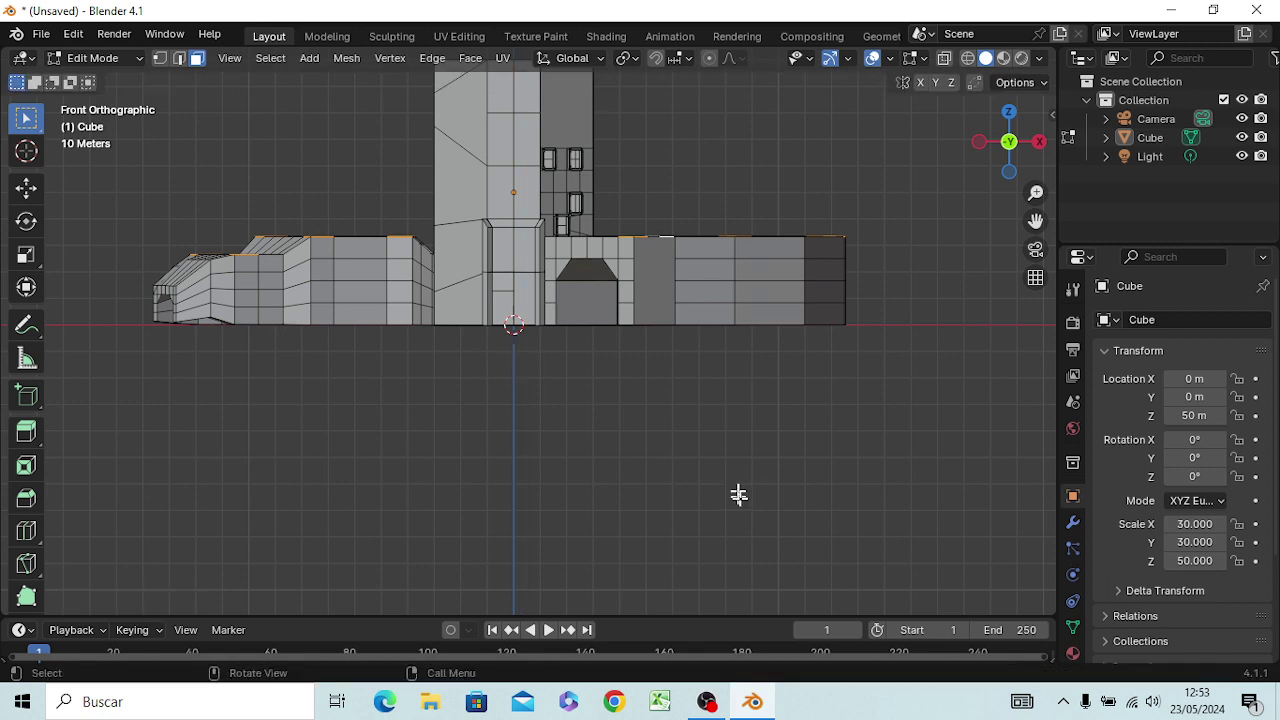
{"action": "scroll", "coordinate": [780, 365], "scroll_direction": "up", "scroll_amount": 3}
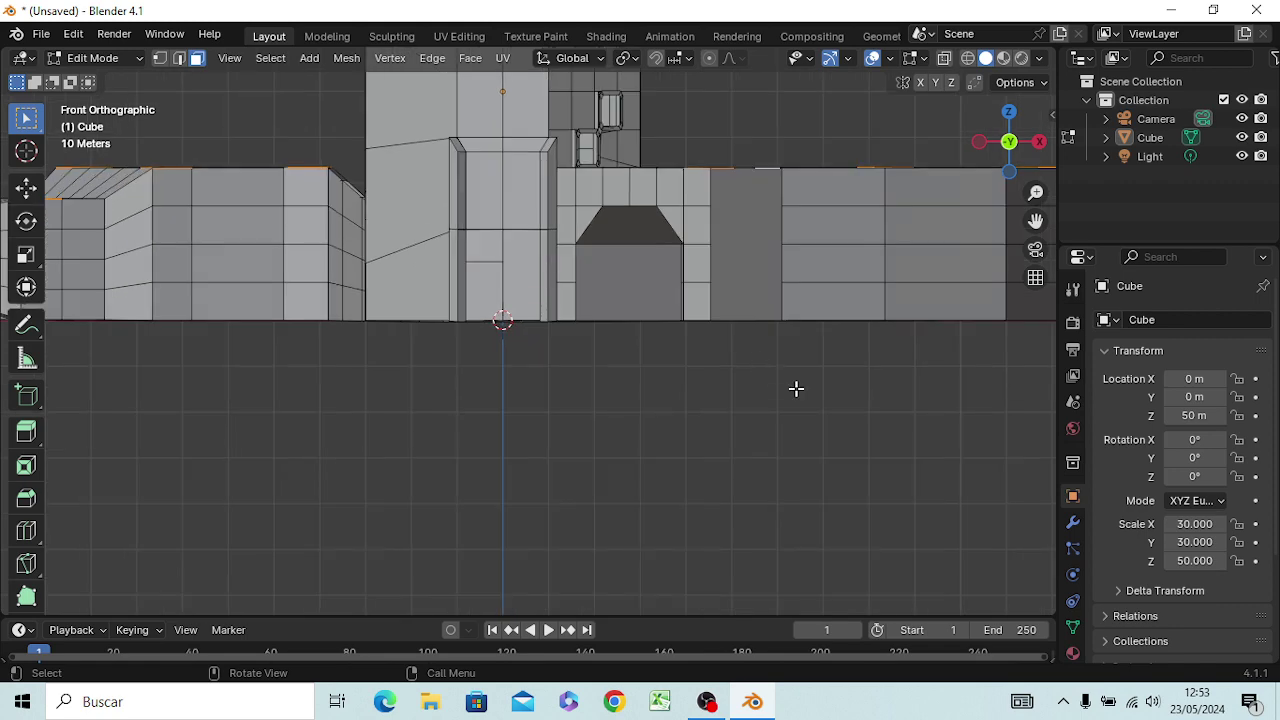
{"action": "middle_click_drag", "start_coordinate": [796, 389], "coordinate": [710, 527], "text": "shift"}
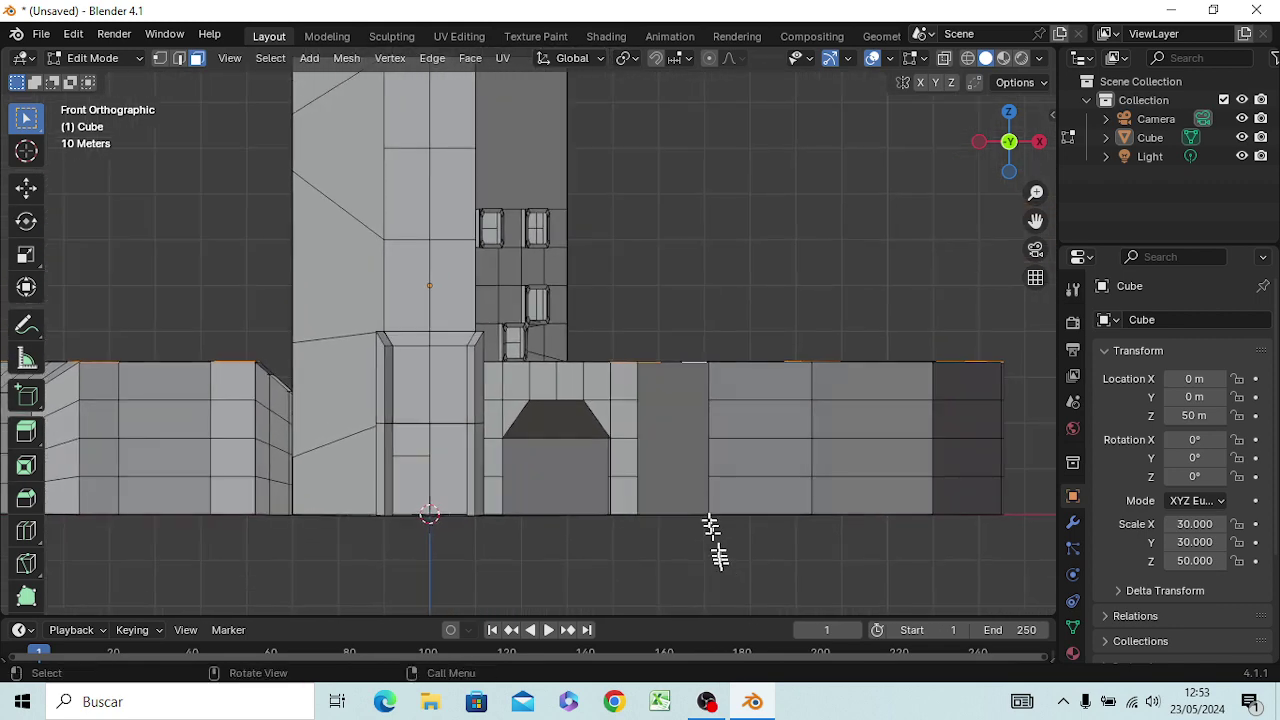
{"action": "scroll", "coordinate": [697, 444], "scroll_direction": "up", "scroll_amount": 2}
{"action": "scroll", "coordinate": [697, 444], "scroll_direction": "up", "scroll_amount": 1}
{"action": "scroll", "coordinate": [699, 445], "scroll_direction": "up", "scroll_amount": 1}
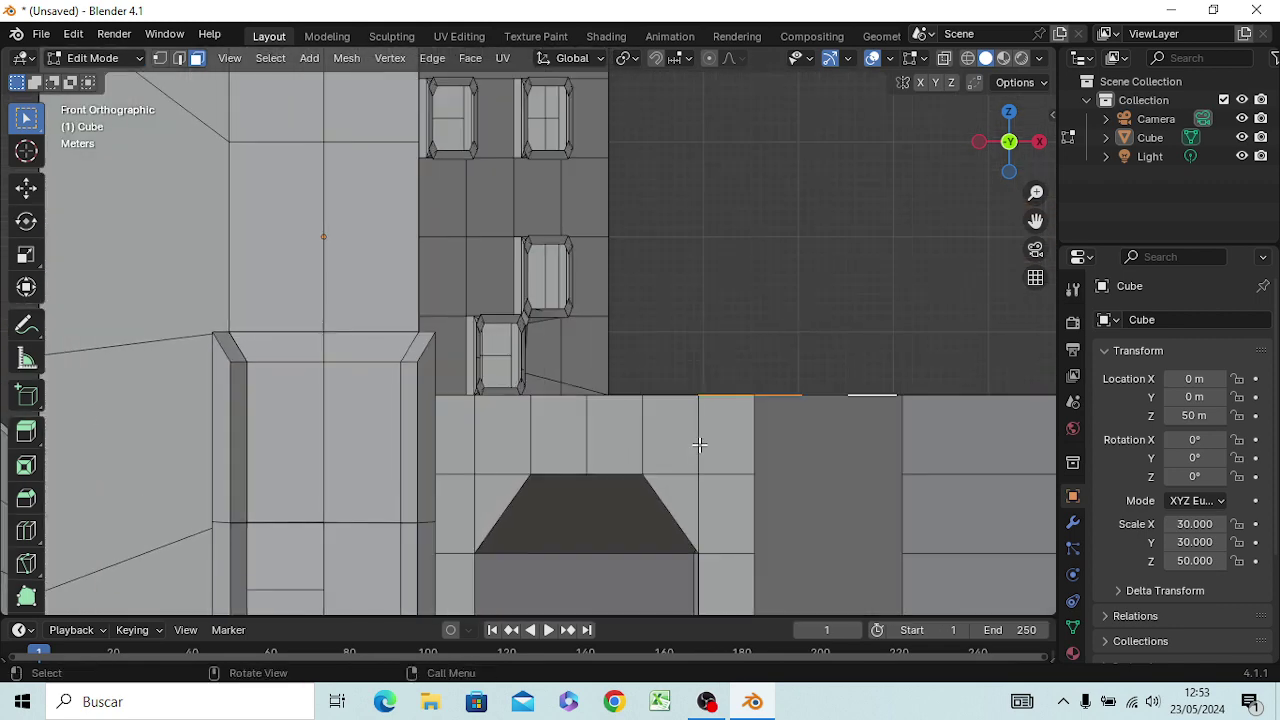
{"action": "middle_click_drag", "start_coordinate": [705, 449], "coordinate": [523, 510], "text": "shift"}
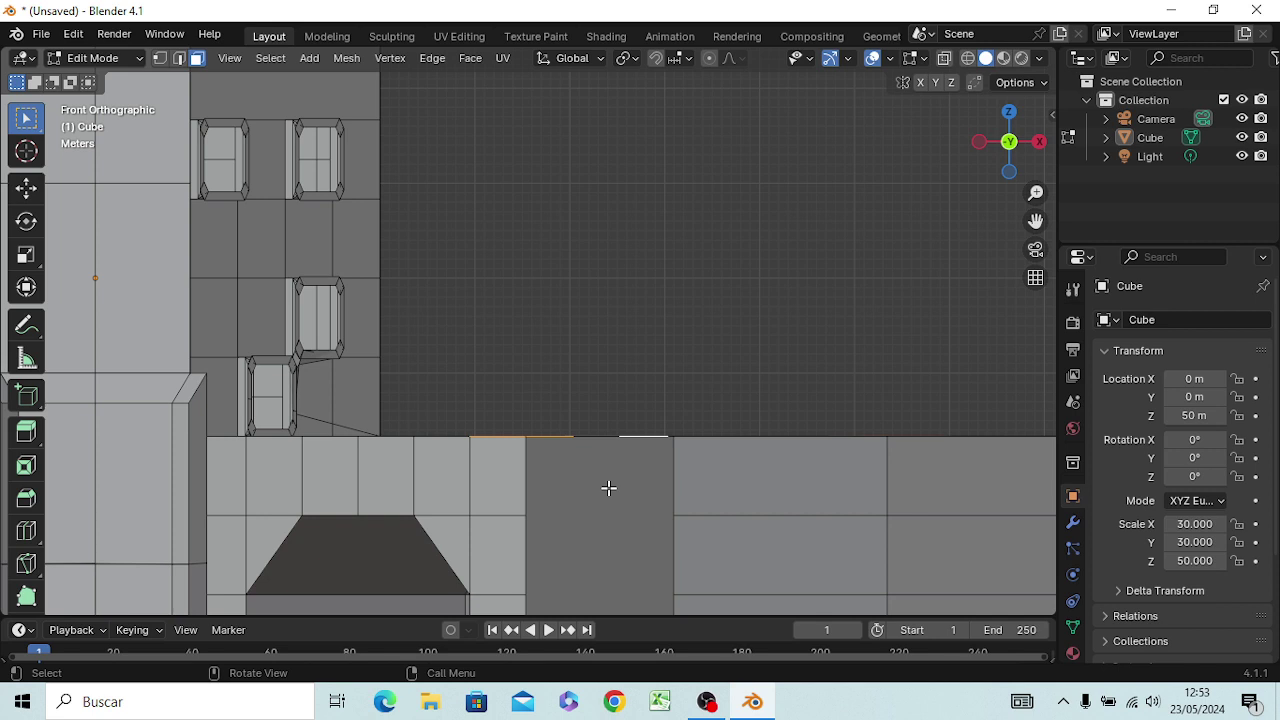
Step: Raise the extruded faces about 0.89 m along Z into low base blocks
{"action": "key", "text": "g"}
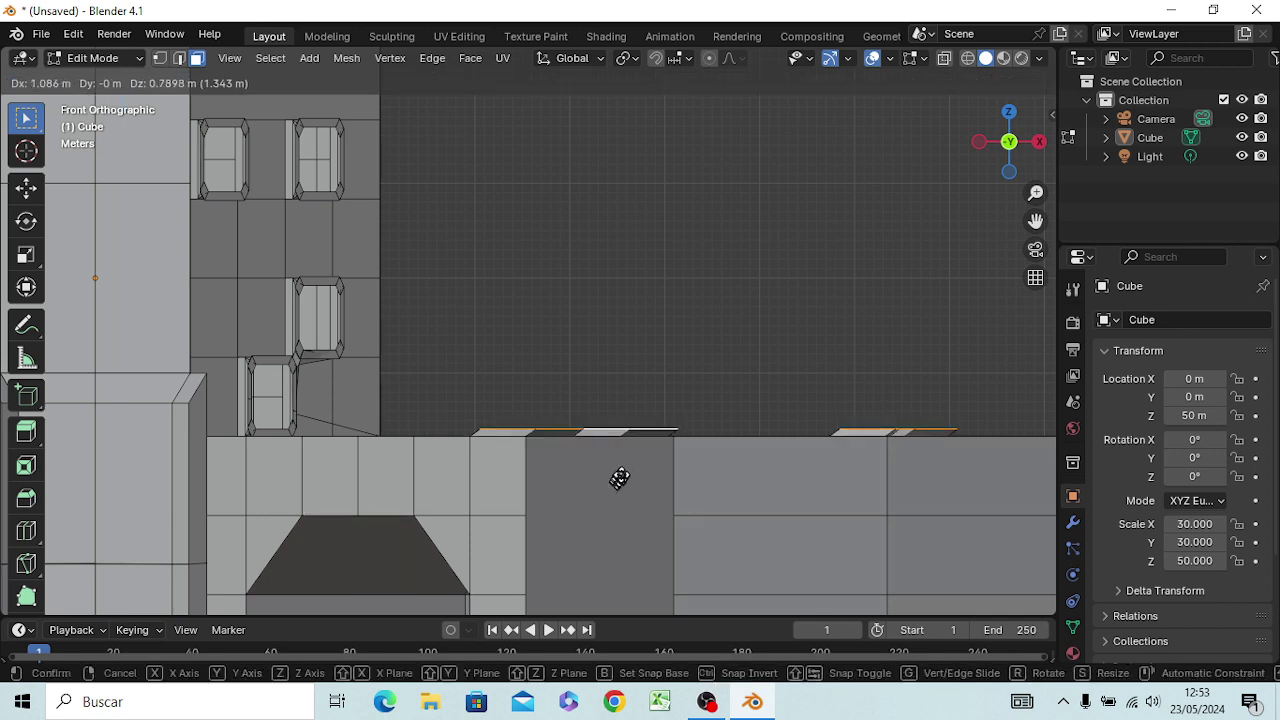
{"action": "key", "text": "z"}
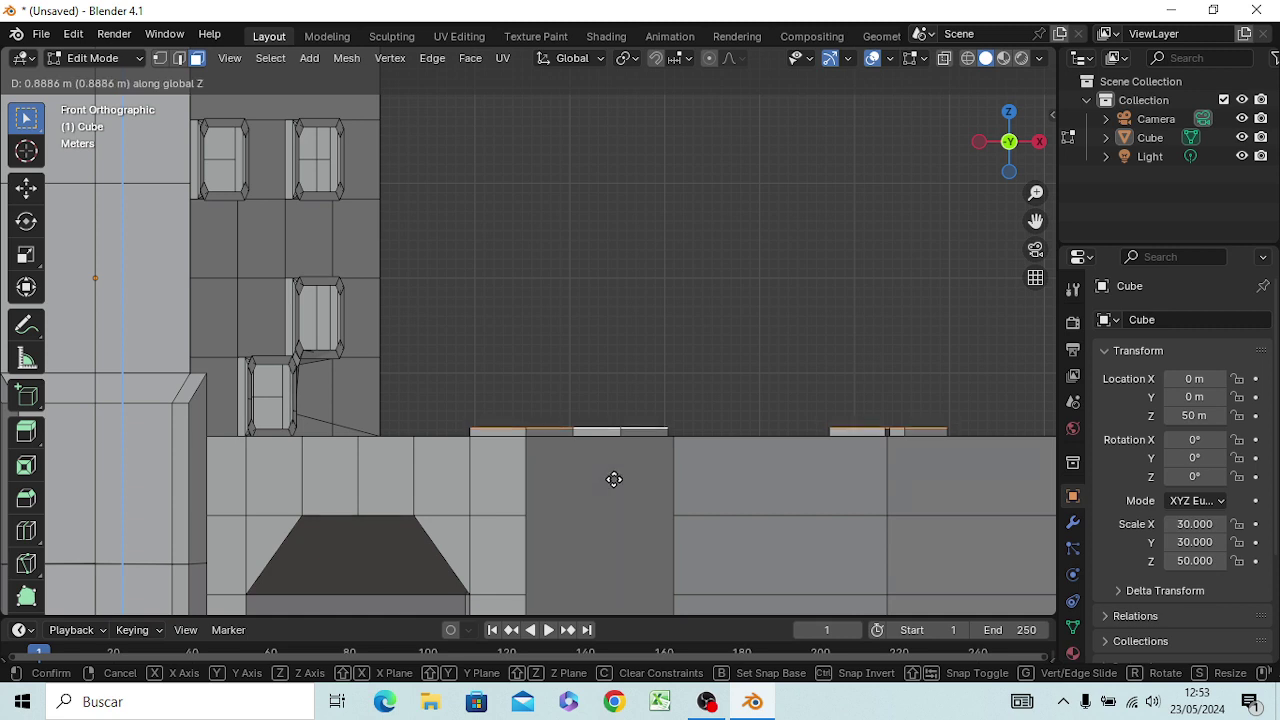
{"action": "left_click", "coordinate": [614, 476]}
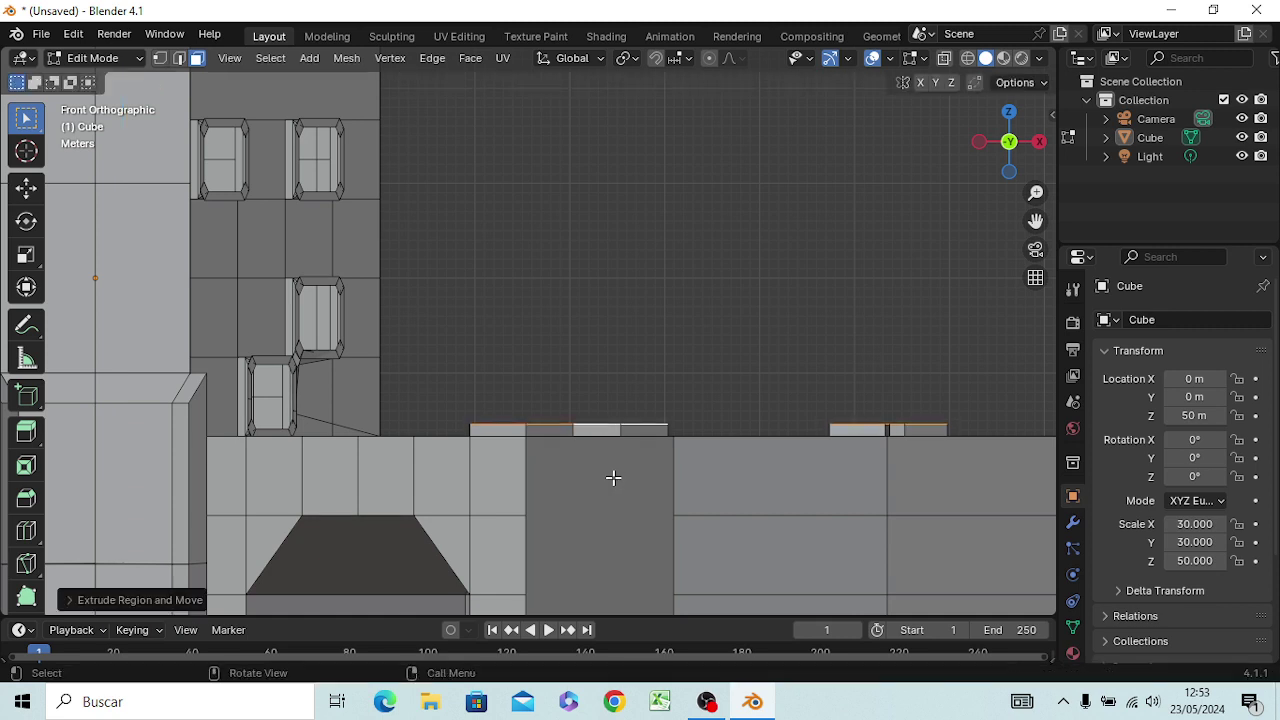
Step: Set the Transform Pivot Point to Individual Origins
{"action": "left_click", "coordinate": [636, 57]}
{"action": "left_click", "coordinate": [641, 57]}
{"action": "left_click", "coordinate": [641, 60]}
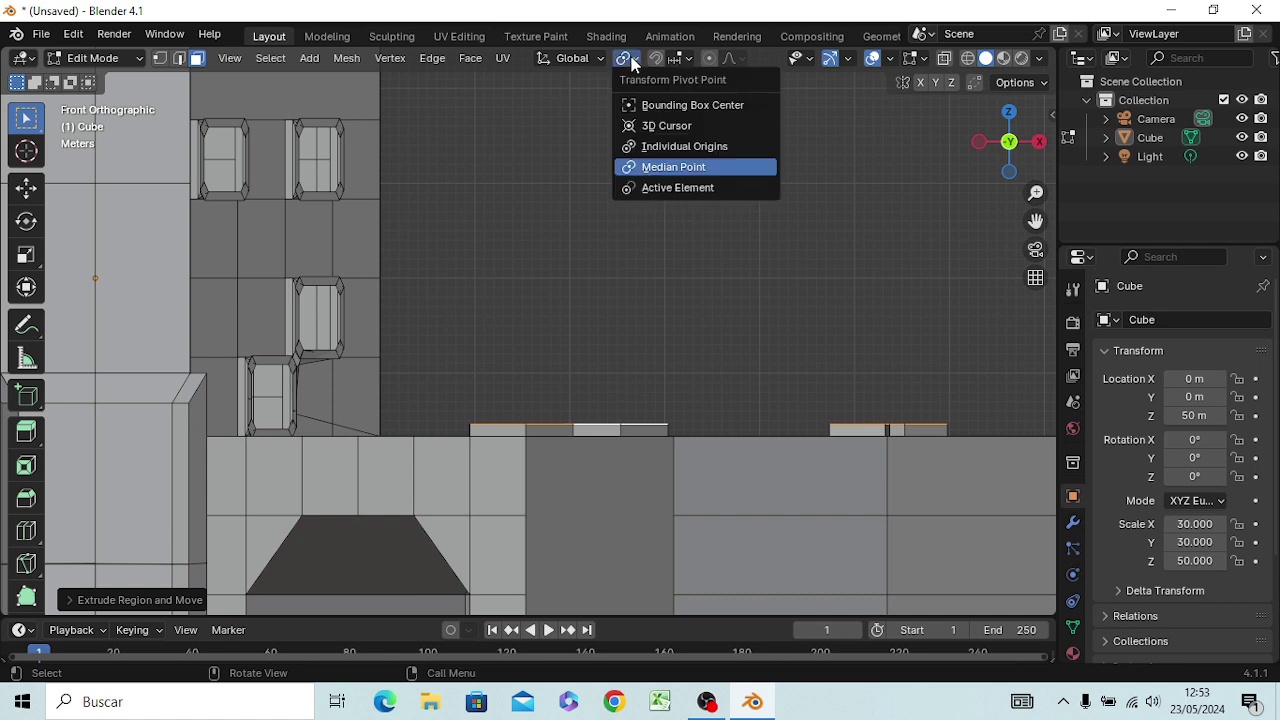
{"action": "left_click", "coordinate": [659, 148]}
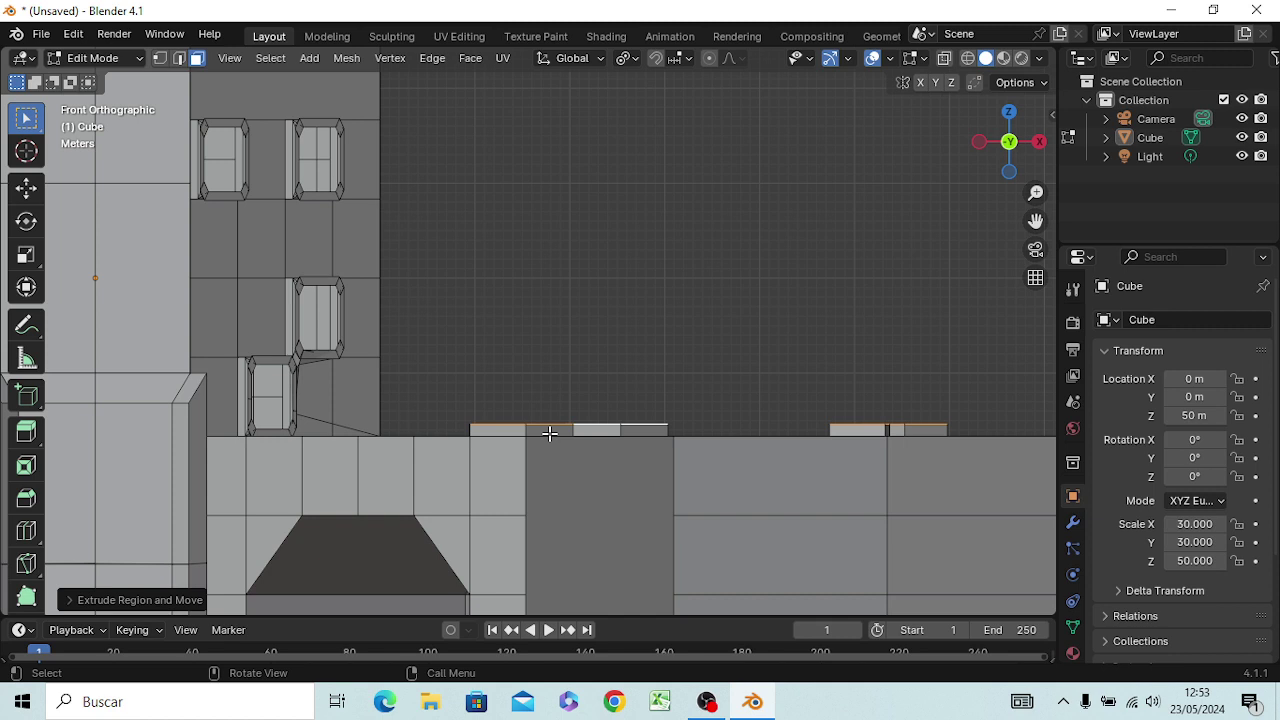
Step: Extrude the rim blocks upward and shrink them inward twice, forming a stepped base
{"action": "key", "text": "e"}
{"action": "left_click", "coordinate": [558, 430]}
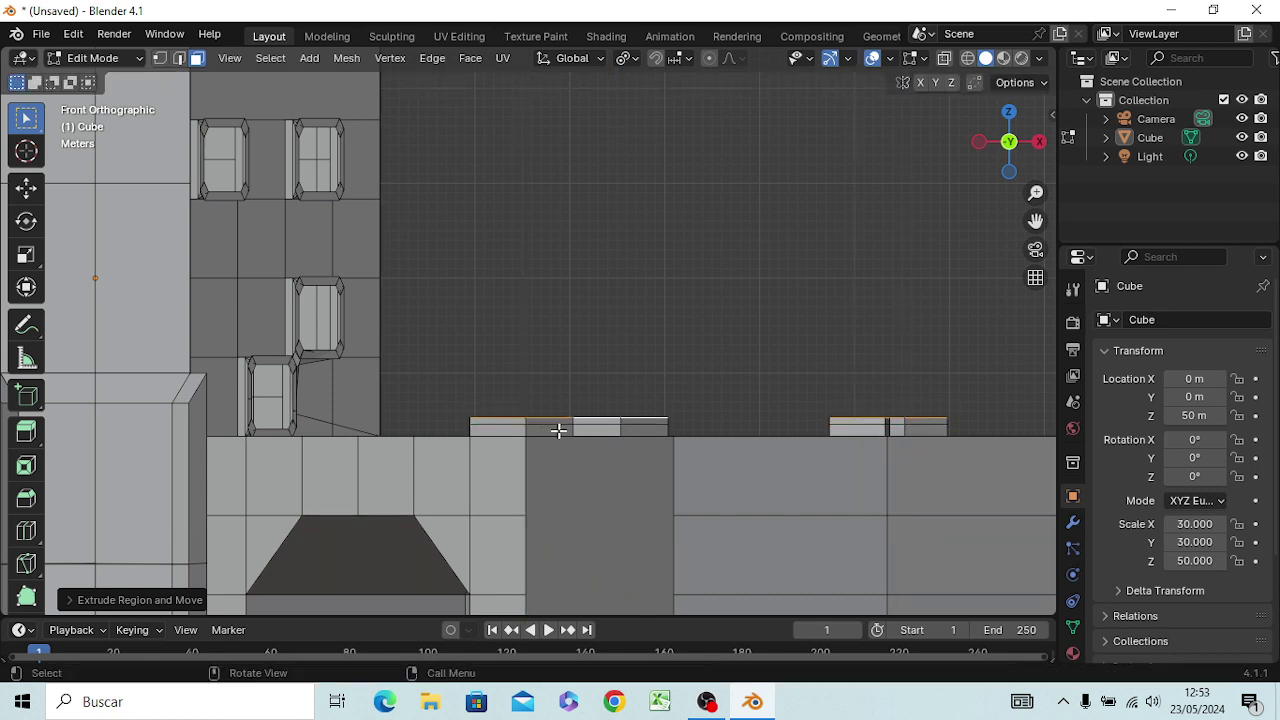
{"action": "key", "text": "s"}
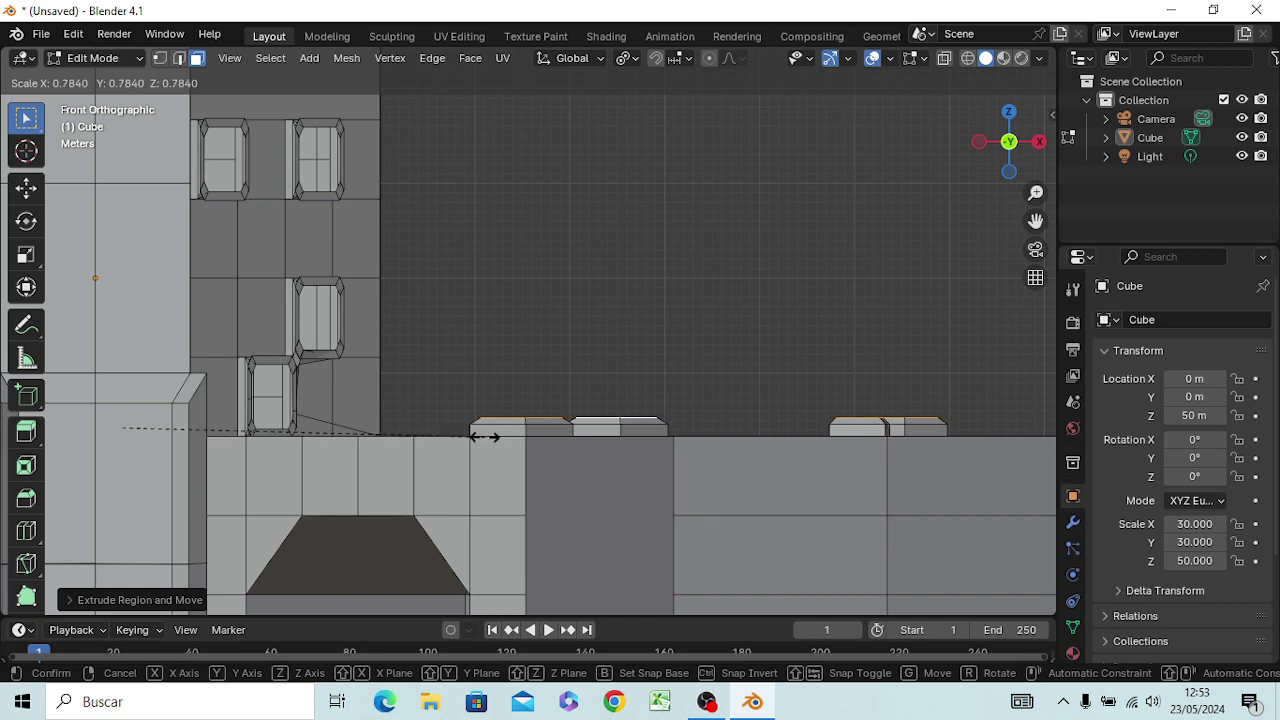
{"action": "left_click", "coordinate": [447, 430]}
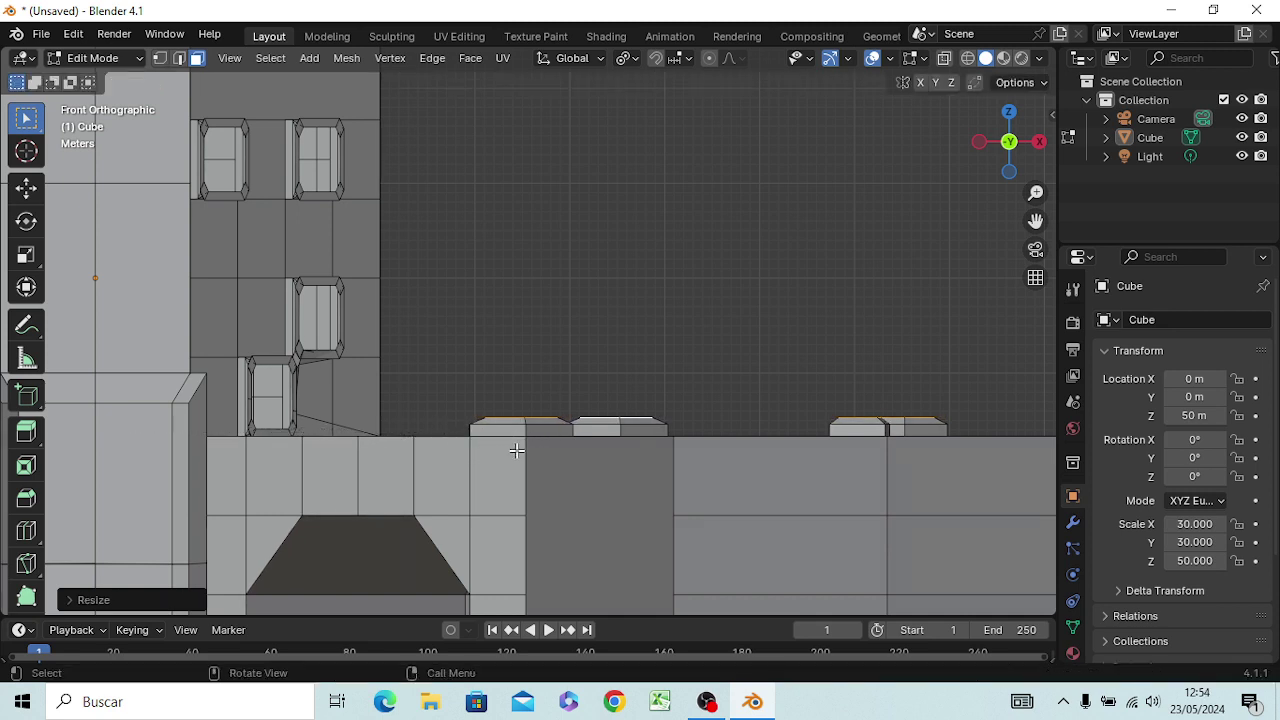
{"action": "key", "text": "e"}
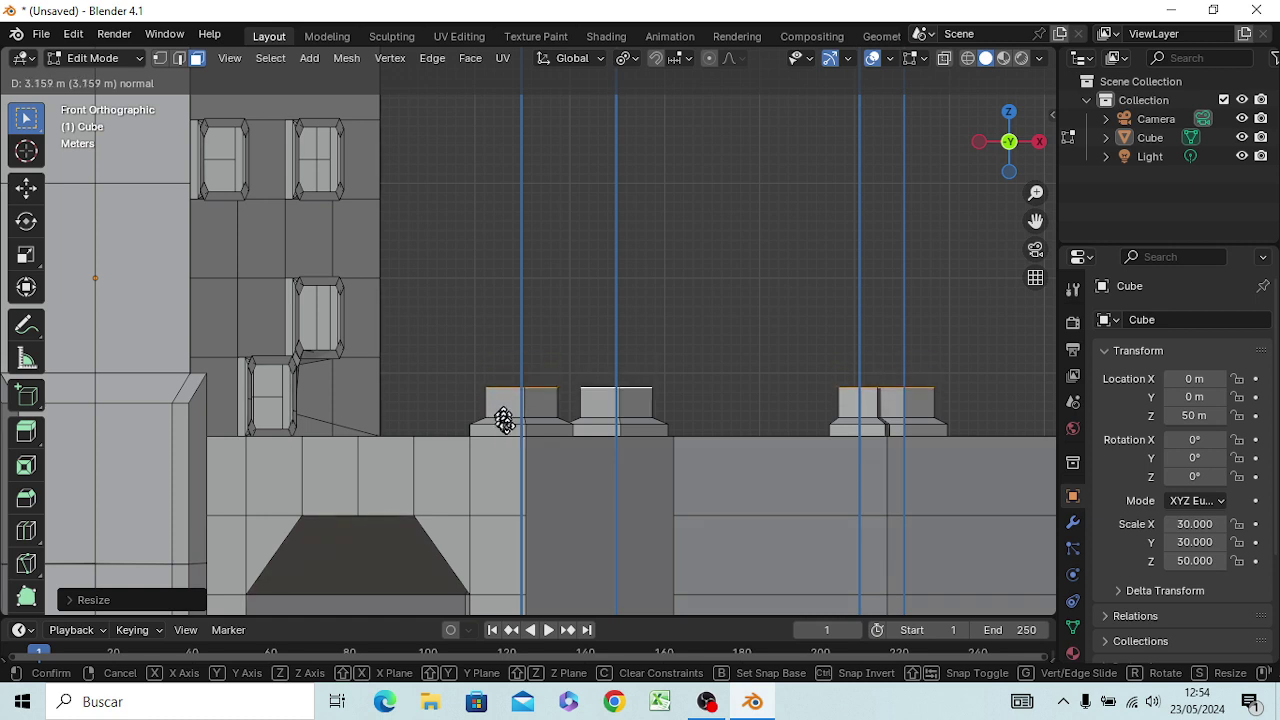
{"action": "left_click", "coordinate": [510, 438]}
{"action": "key", "text": "e"}
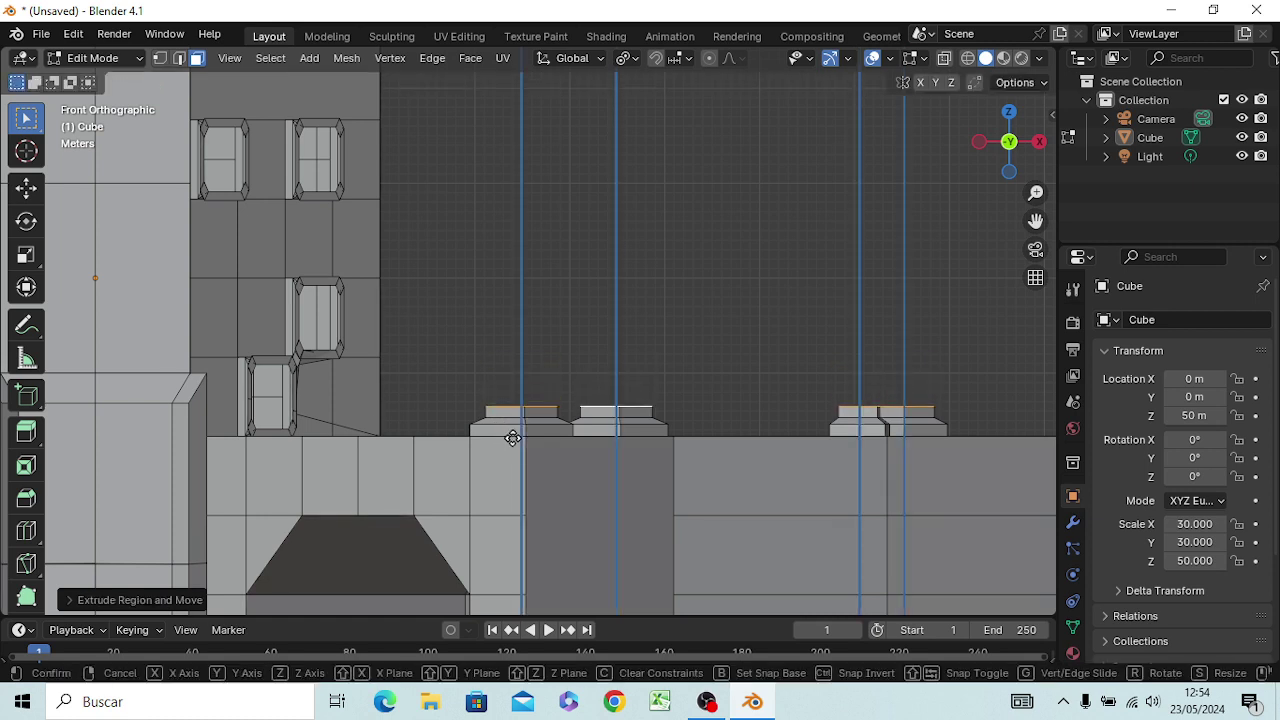
{"action": "left_click", "coordinate": [514, 434]}
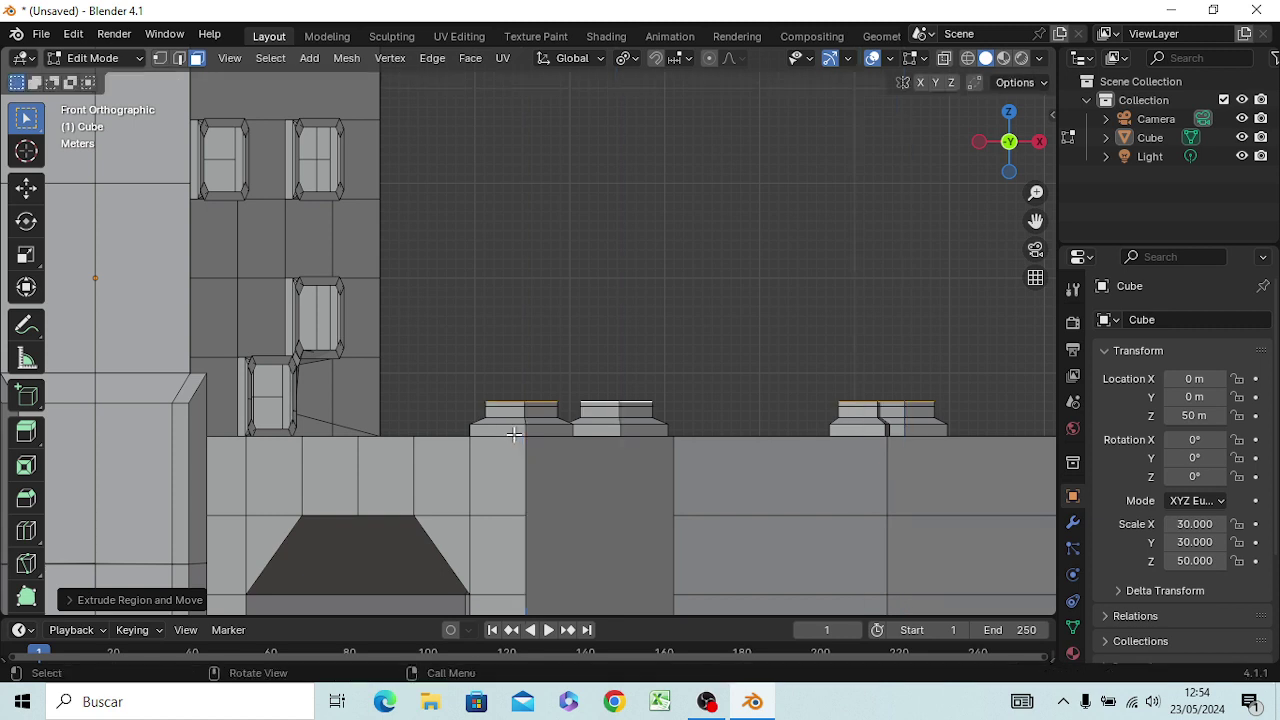
{"action": "key", "text": "s"}
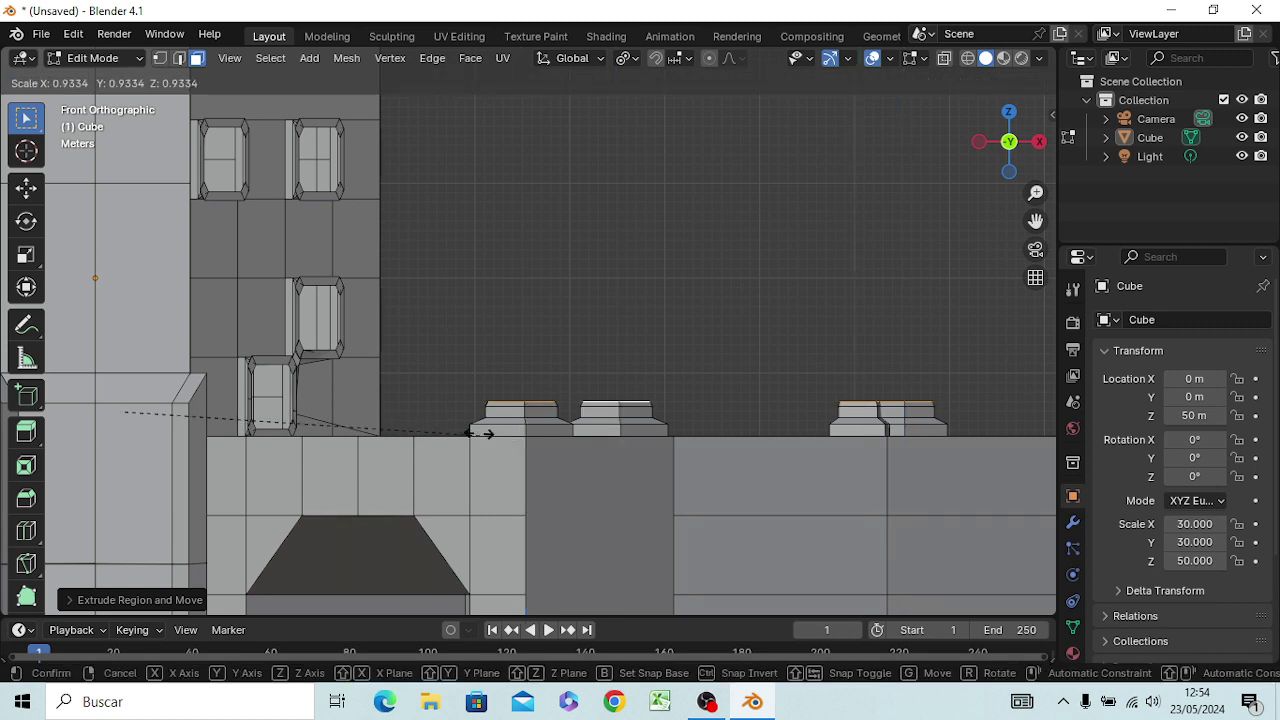
{"action": "left_click", "coordinate": [383, 411]}
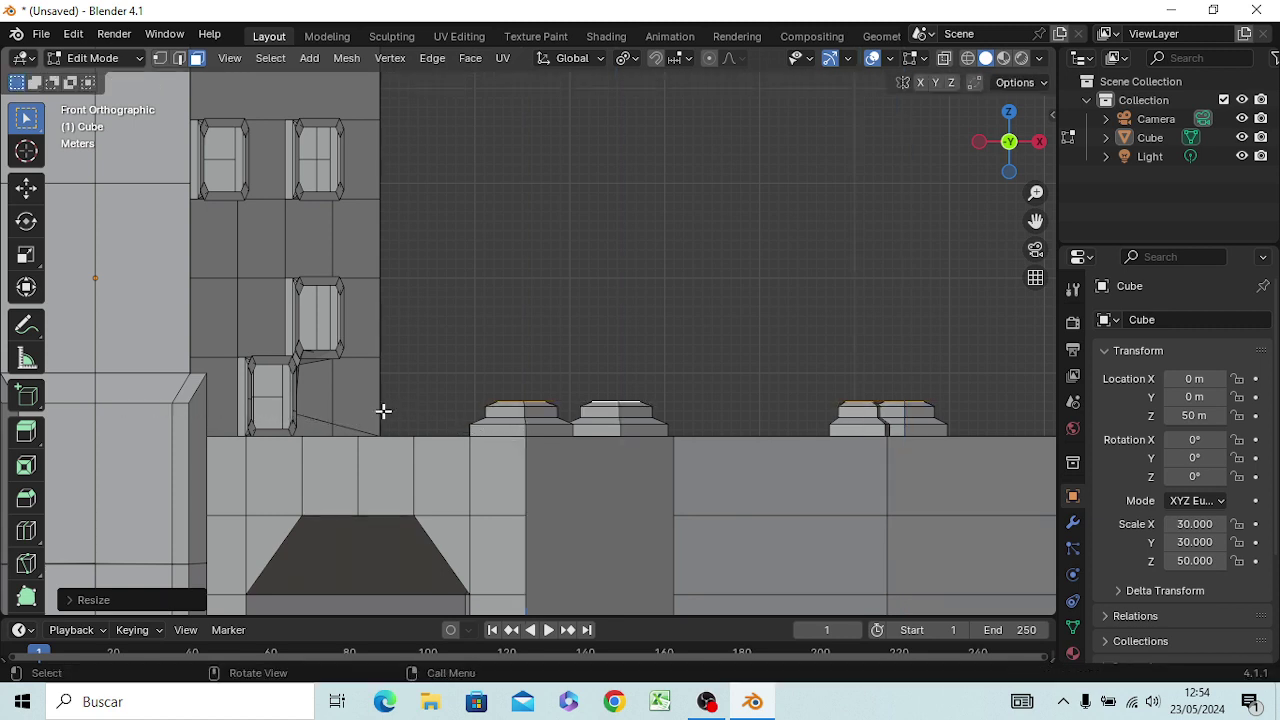
Step: Extrude the pillar tops higher twice, then begin widening them slightly
{"action": "key", "text": "e"}
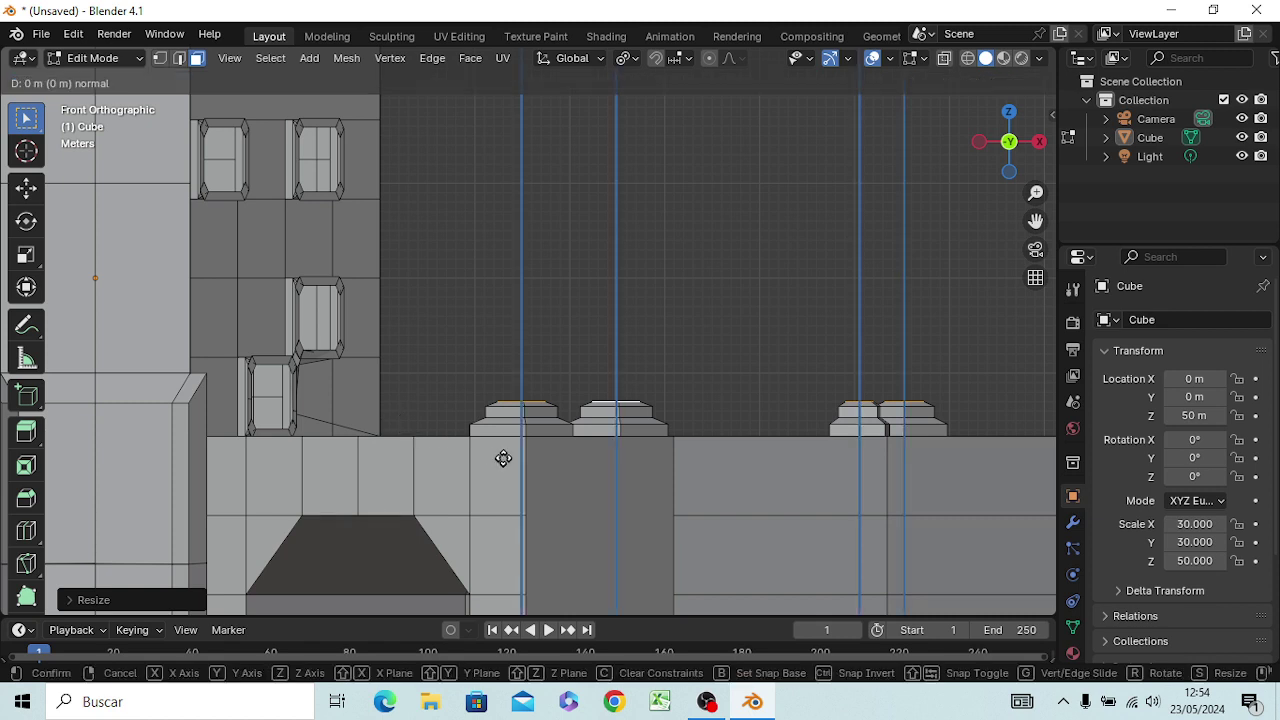
{"action": "left_click", "coordinate": [500, 432]}
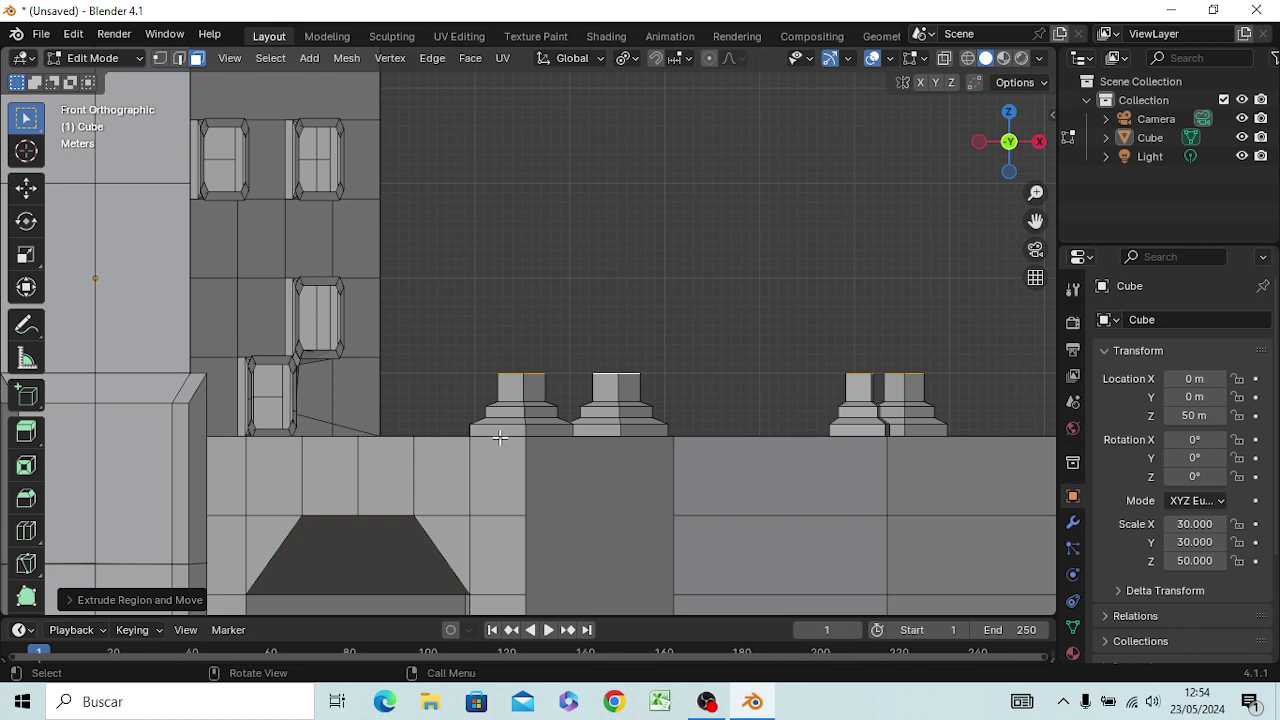
{"action": "key", "text": "s"}
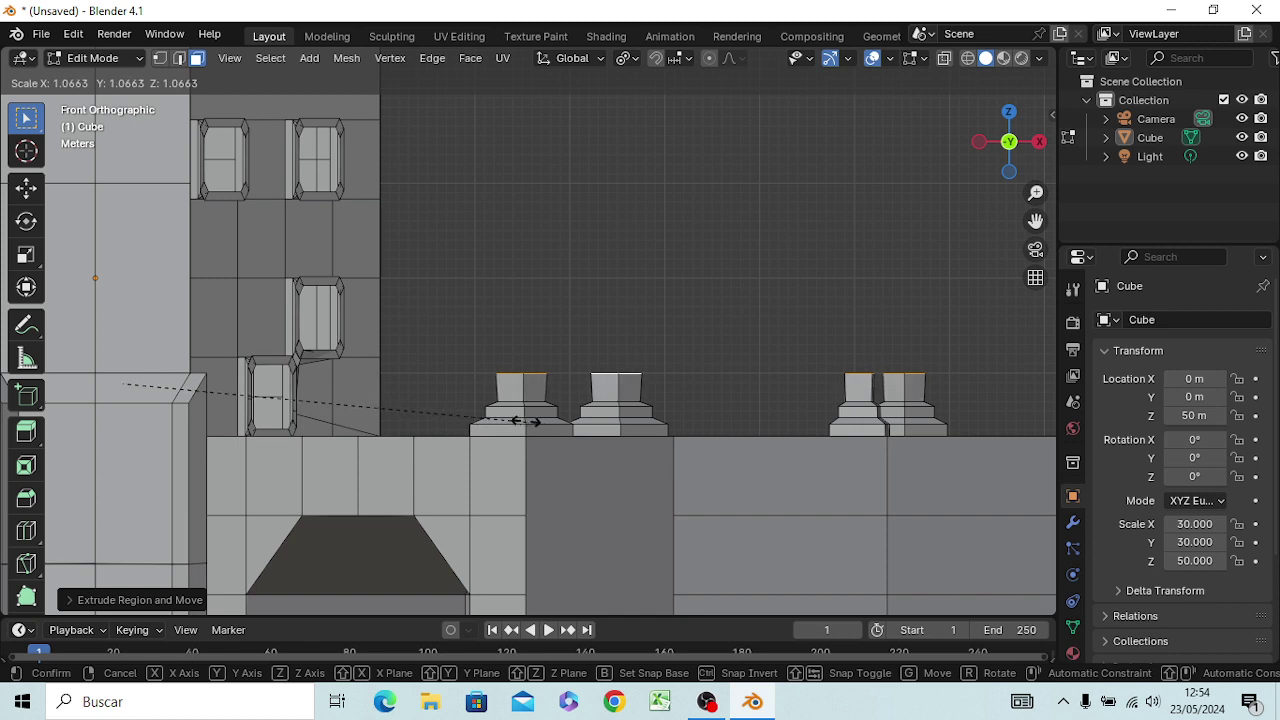
{"action": "right_click", "coordinate": [523, 418]}
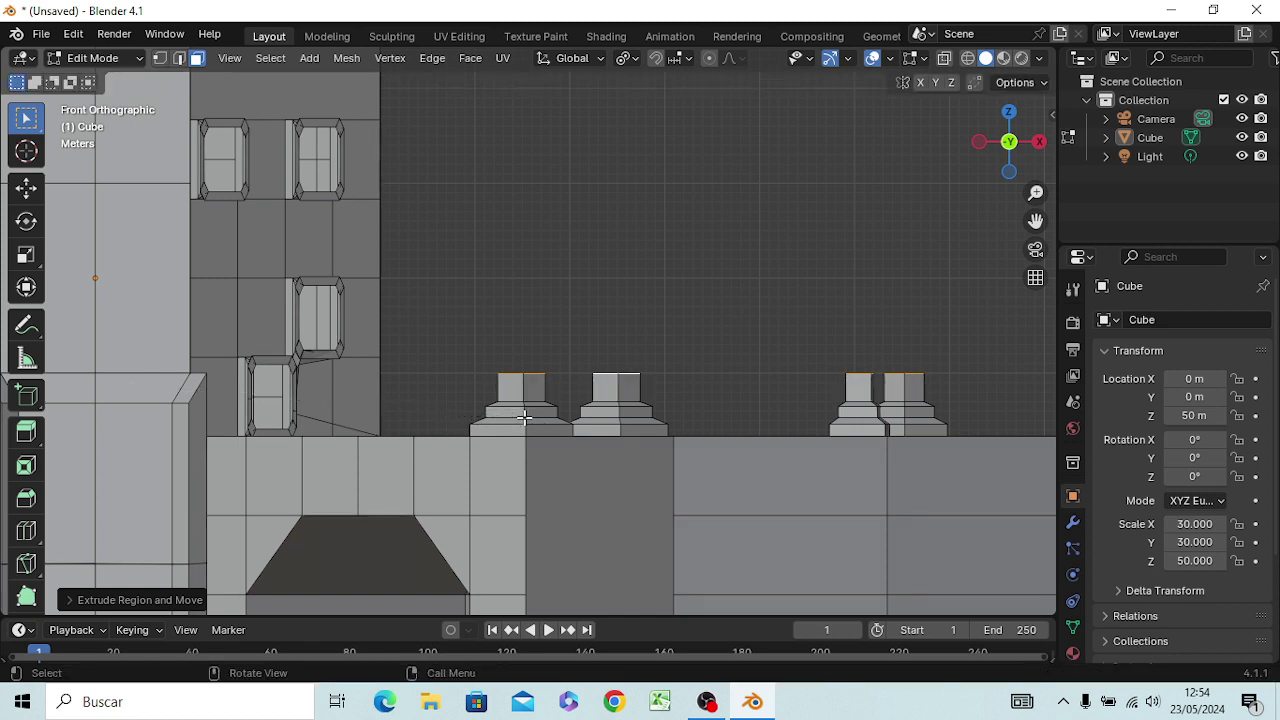
{"action": "key", "text": "e"}
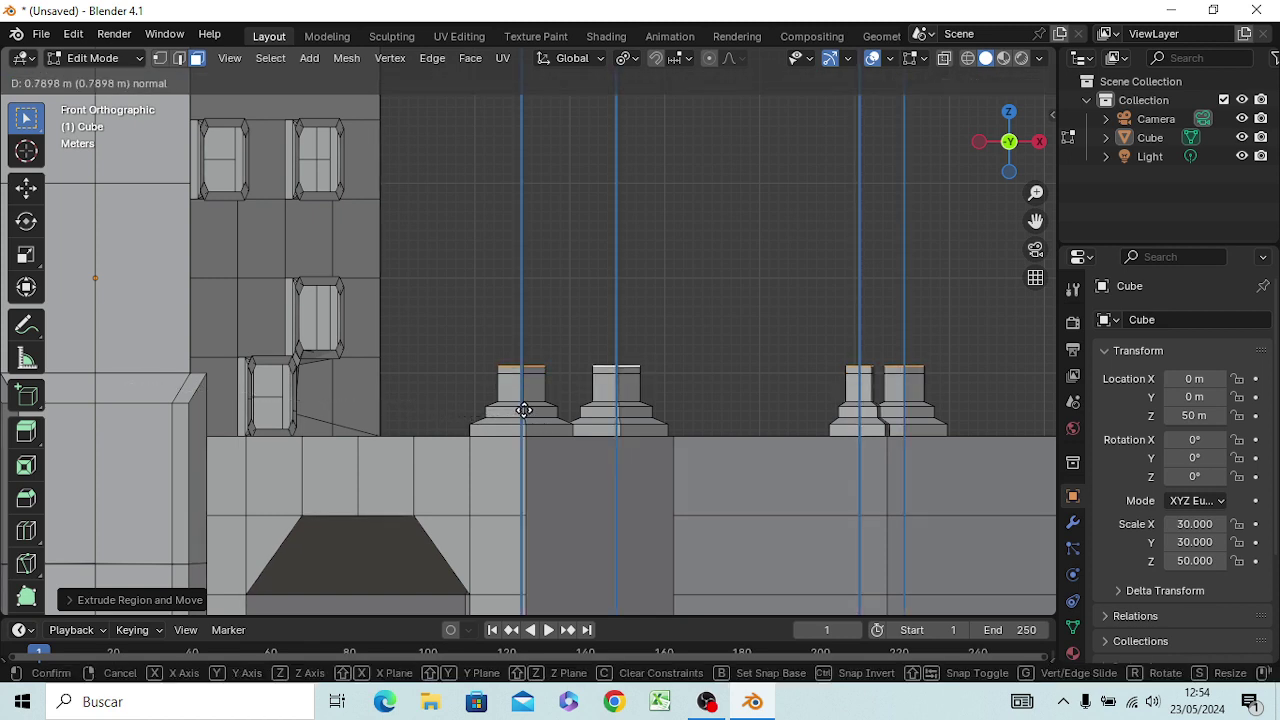
{"action": "left_click", "coordinate": [523, 410]}
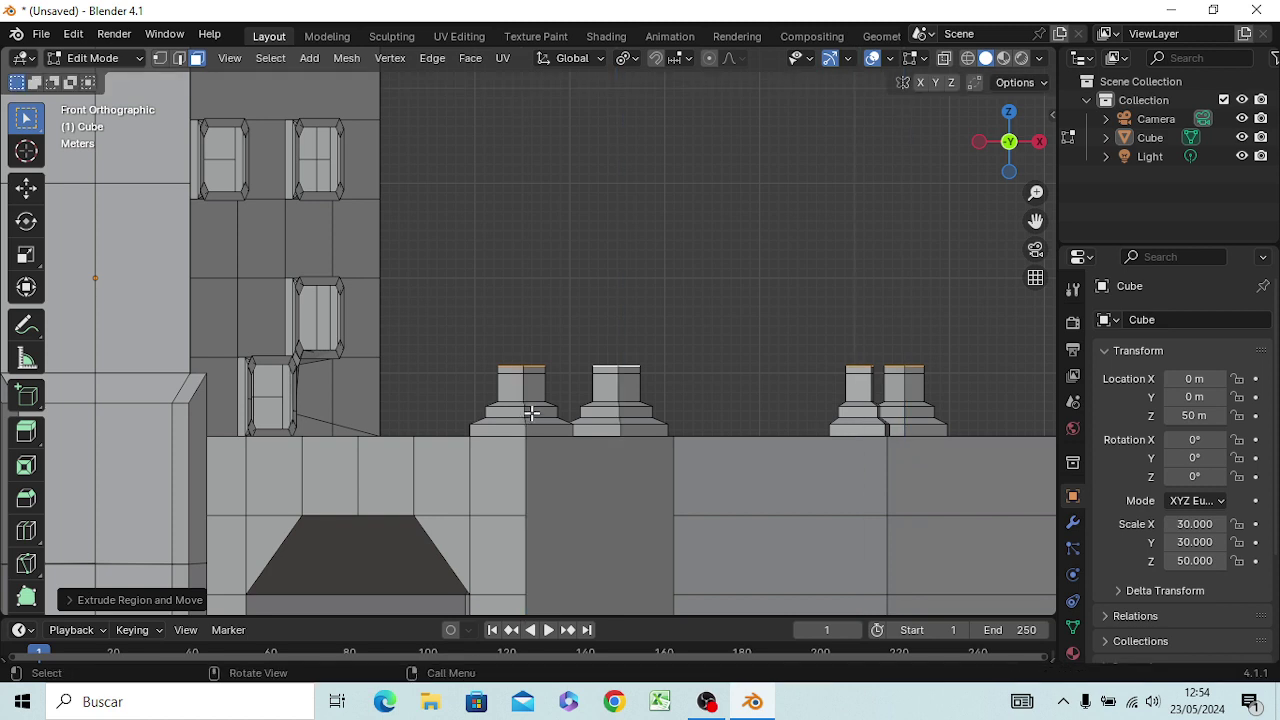
{"action": "key", "text": "s"}
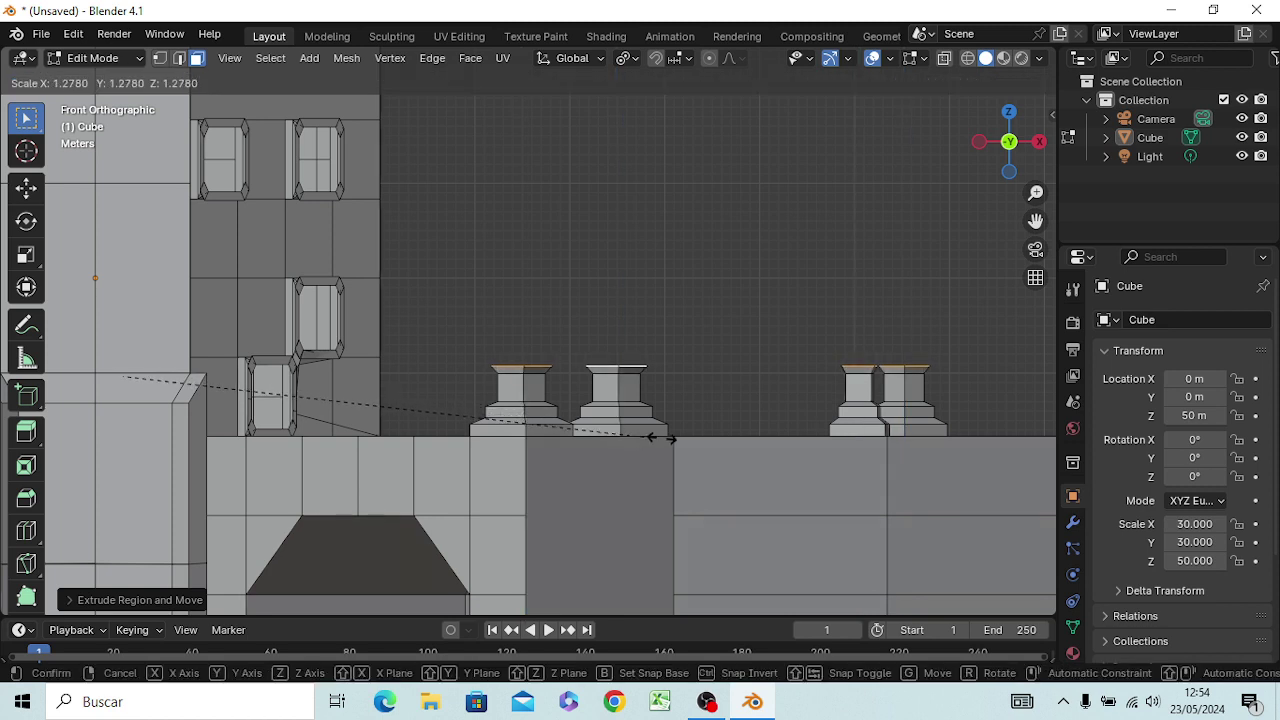
Step: Widen the pillar tops, then add short extrusions and a narrower inward step
{"action": "left_click", "coordinate": [656, 437]}
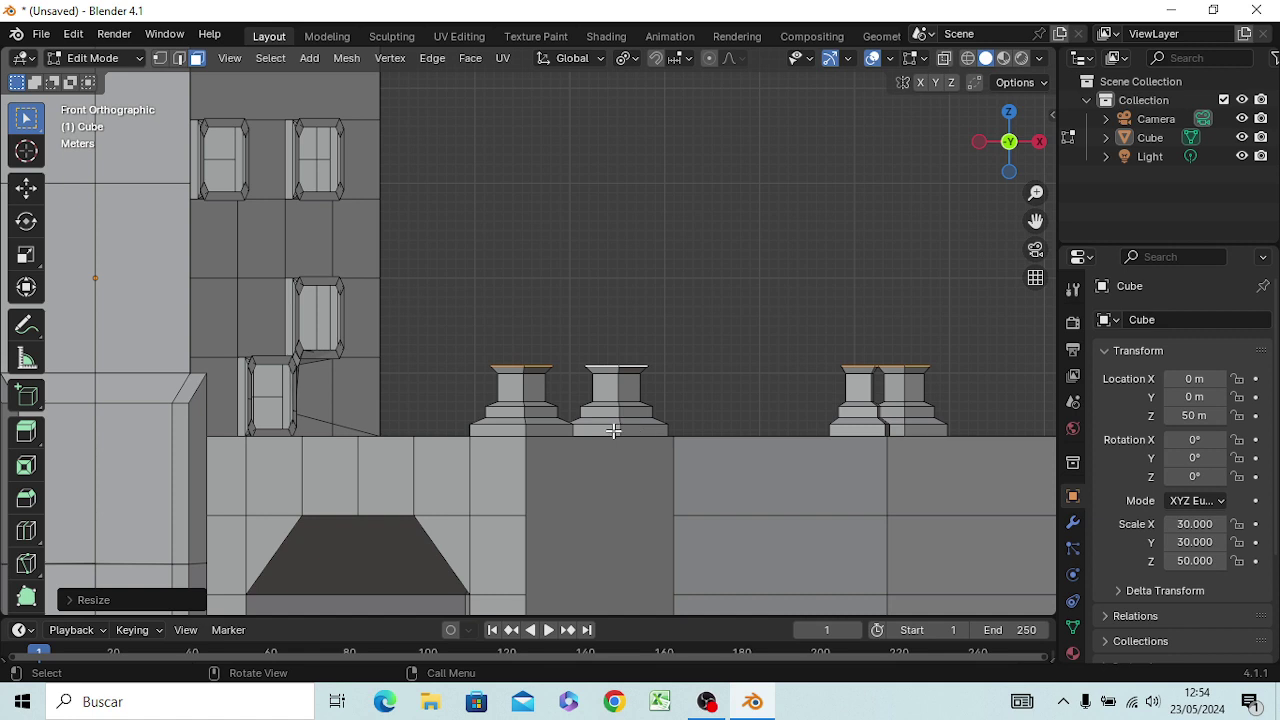
{"action": "key", "text": "e"}
{"action": "left_click", "coordinate": [613, 425]}
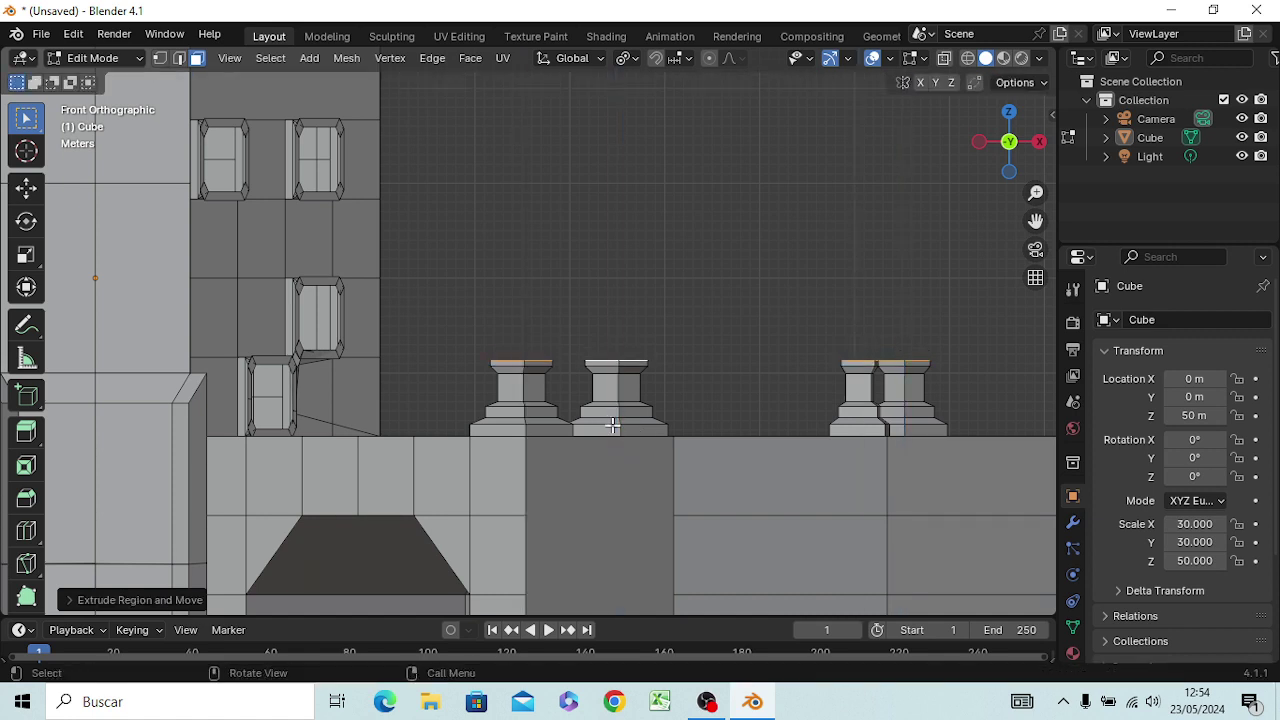
{"action": "key", "text": "e"}
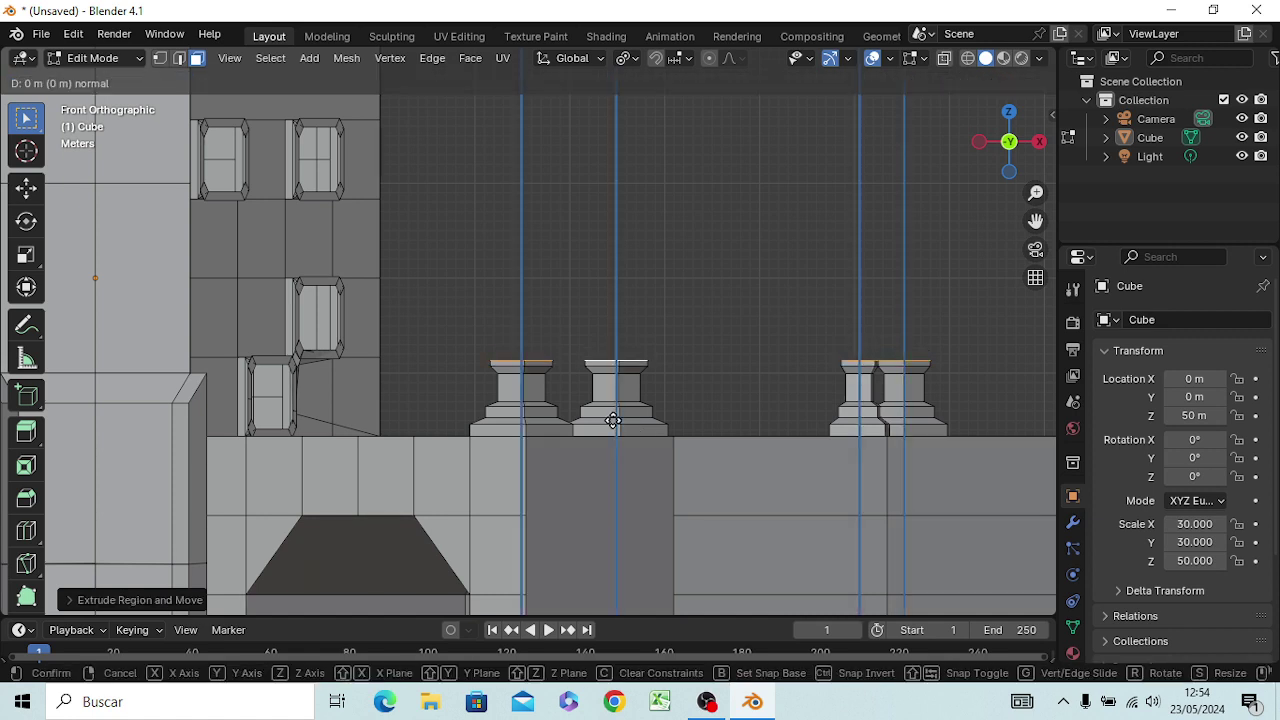
{"action": "left_click", "coordinate": [608, 416]}
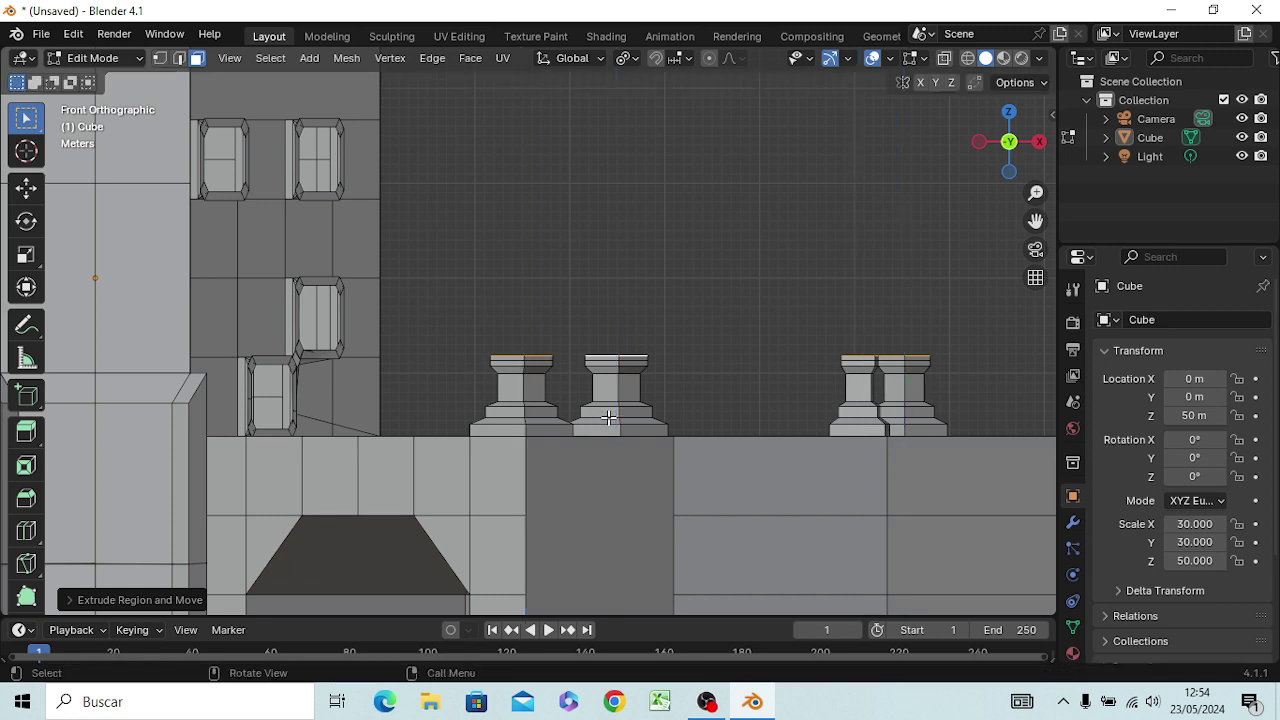
{"action": "key", "text": "s"}
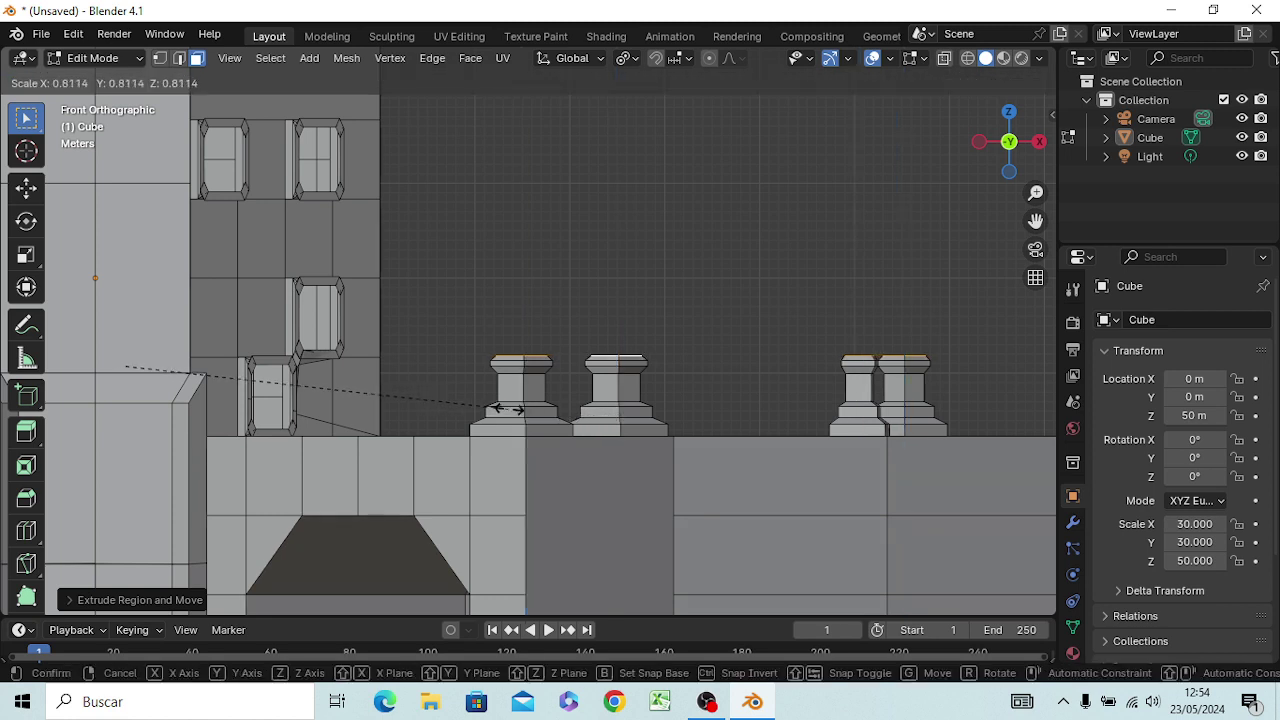
{"action": "left_click", "coordinate": [494, 418]}
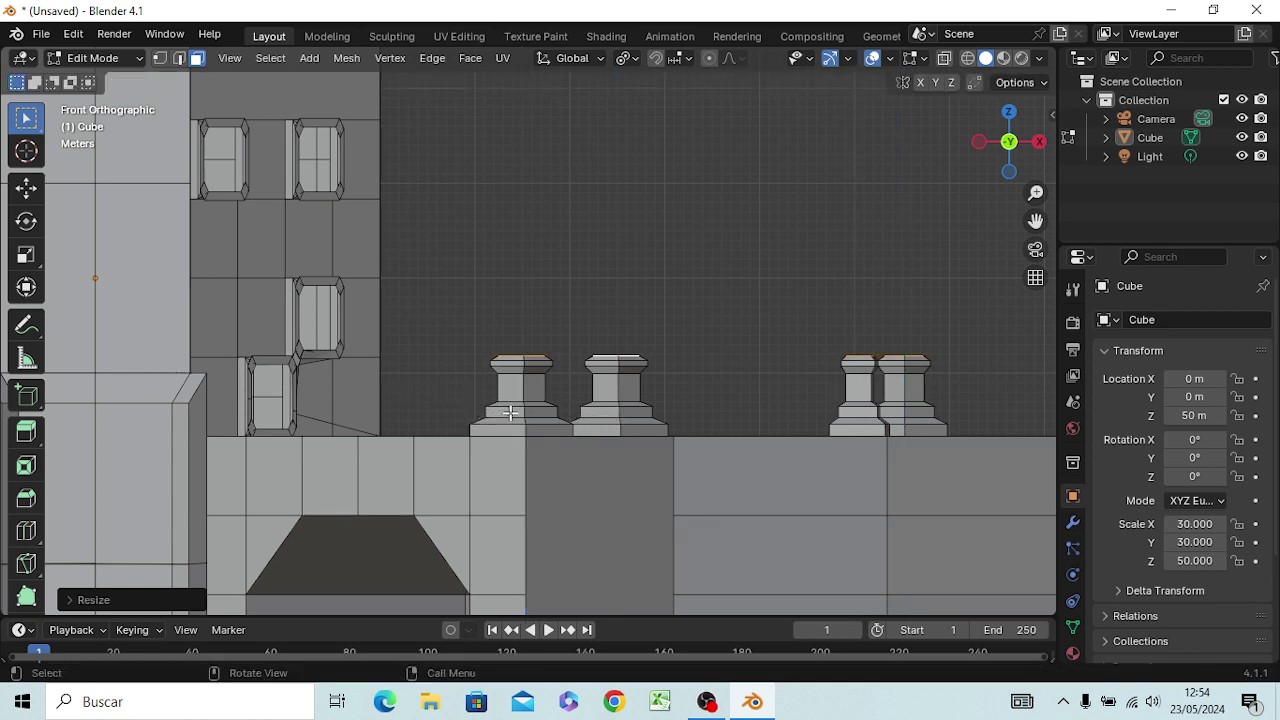
{"action": "key", "text": "e"}
{"action": "left_click", "coordinate": [510, 394]}
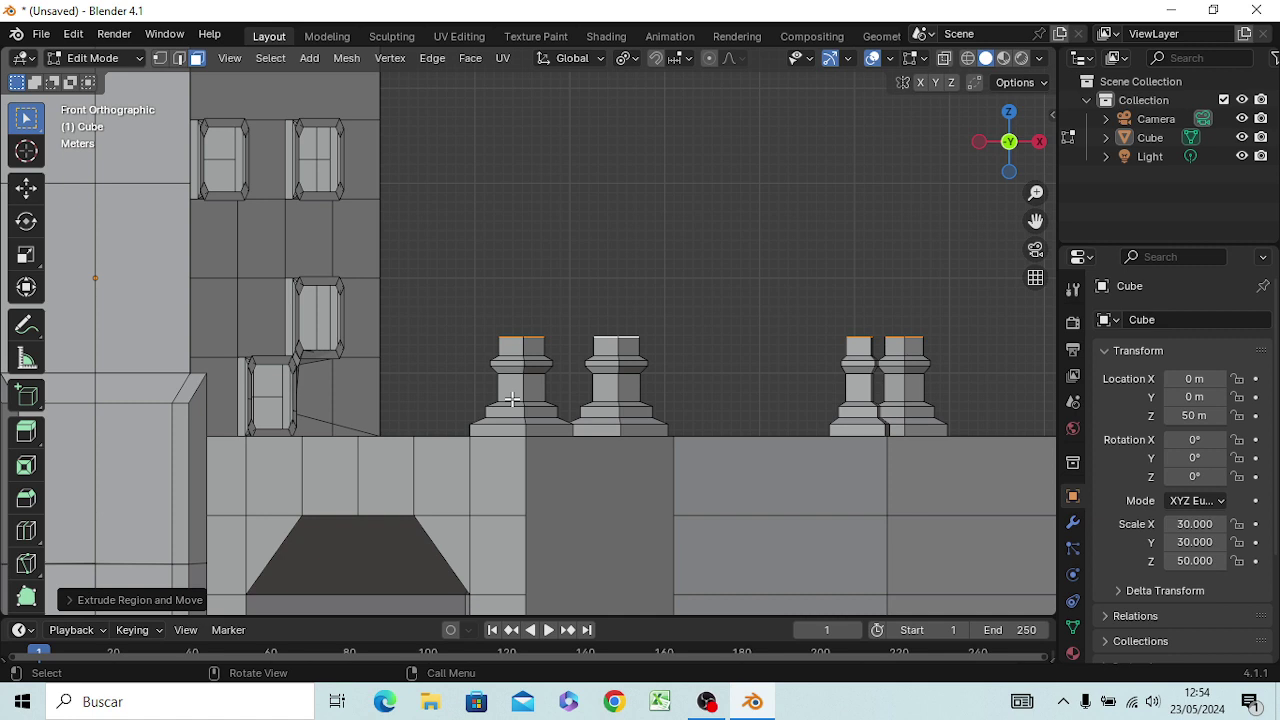
Step: Add a widened collar, shrink the tops to about half size, and begin the shafts
{"action": "key", "text": "e"}
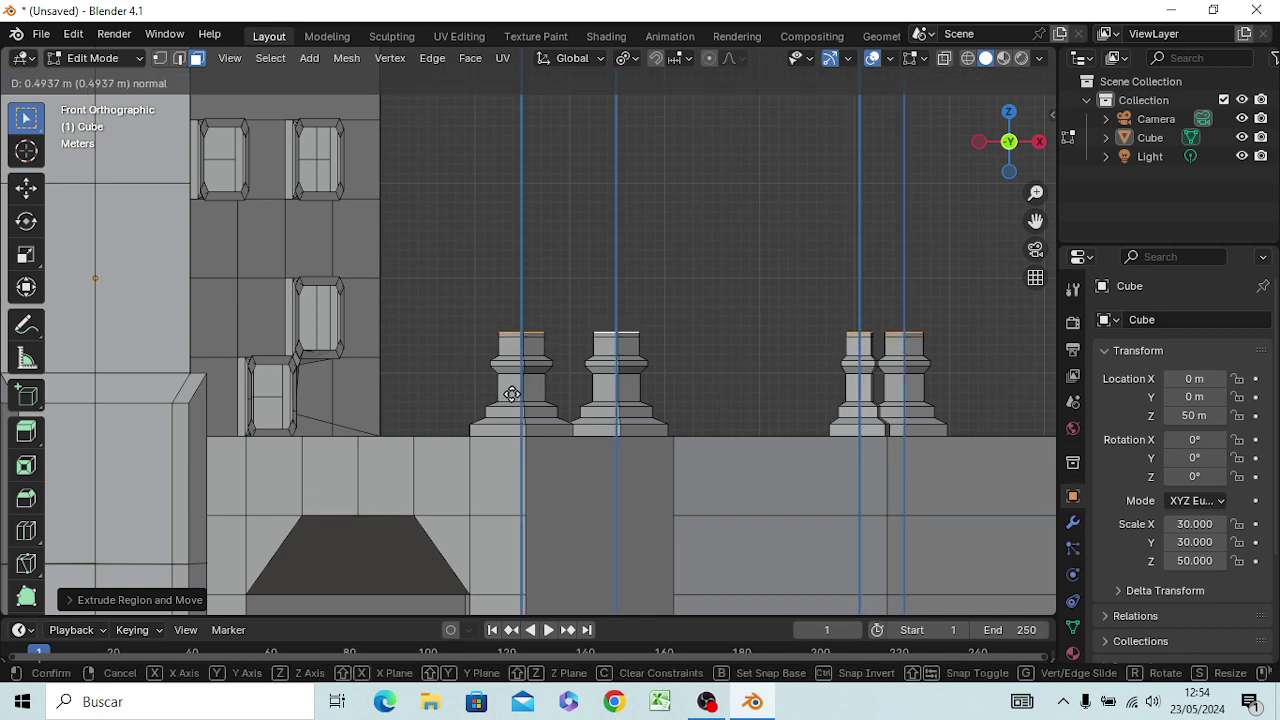
{"action": "left_click", "coordinate": [514, 396]}
{"action": "key", "text": "s"}
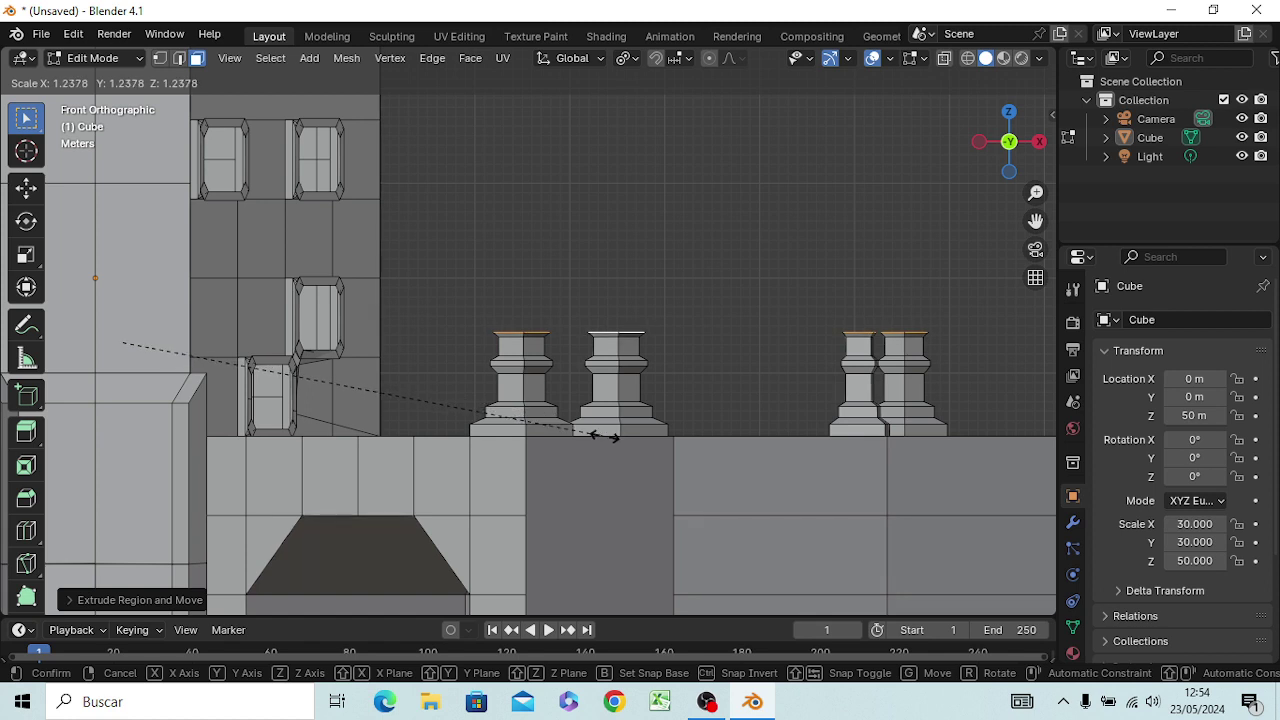
{"action": "left_click", "coordinate": [605, 437]}
{"action": "key", "text": "e"}
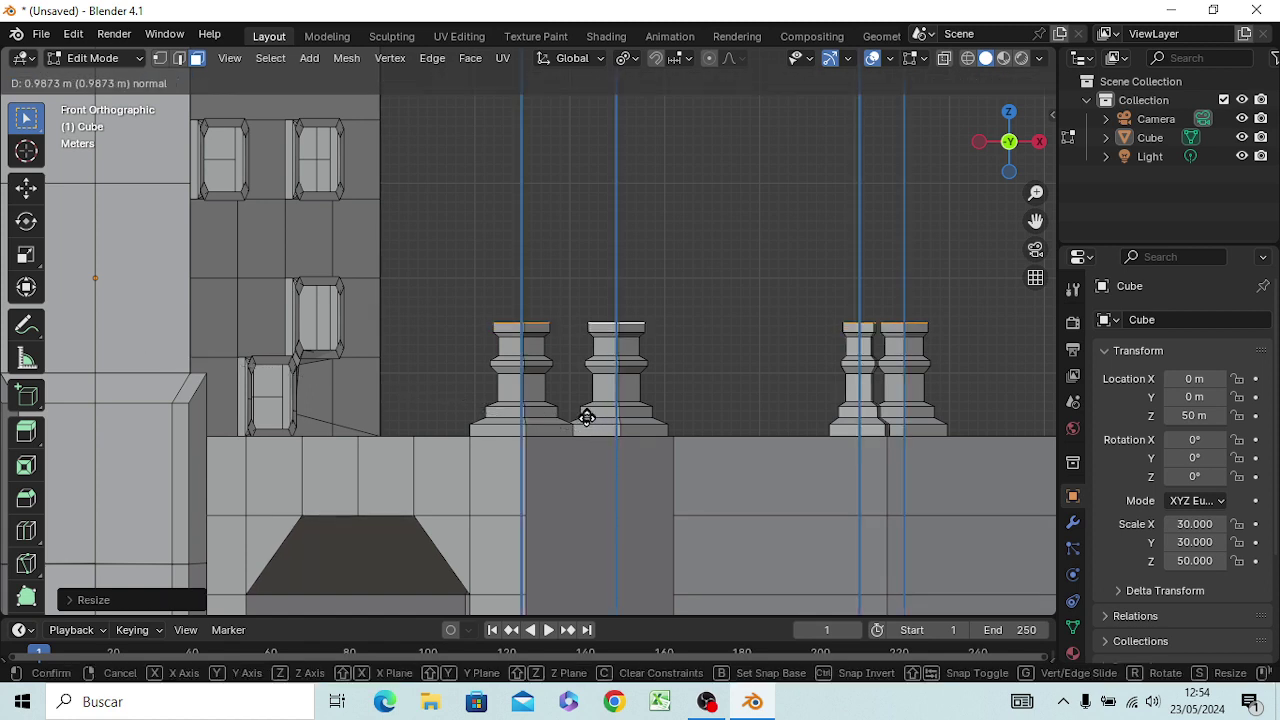
{"action": "left_click", "coordinate": [585, 420]}
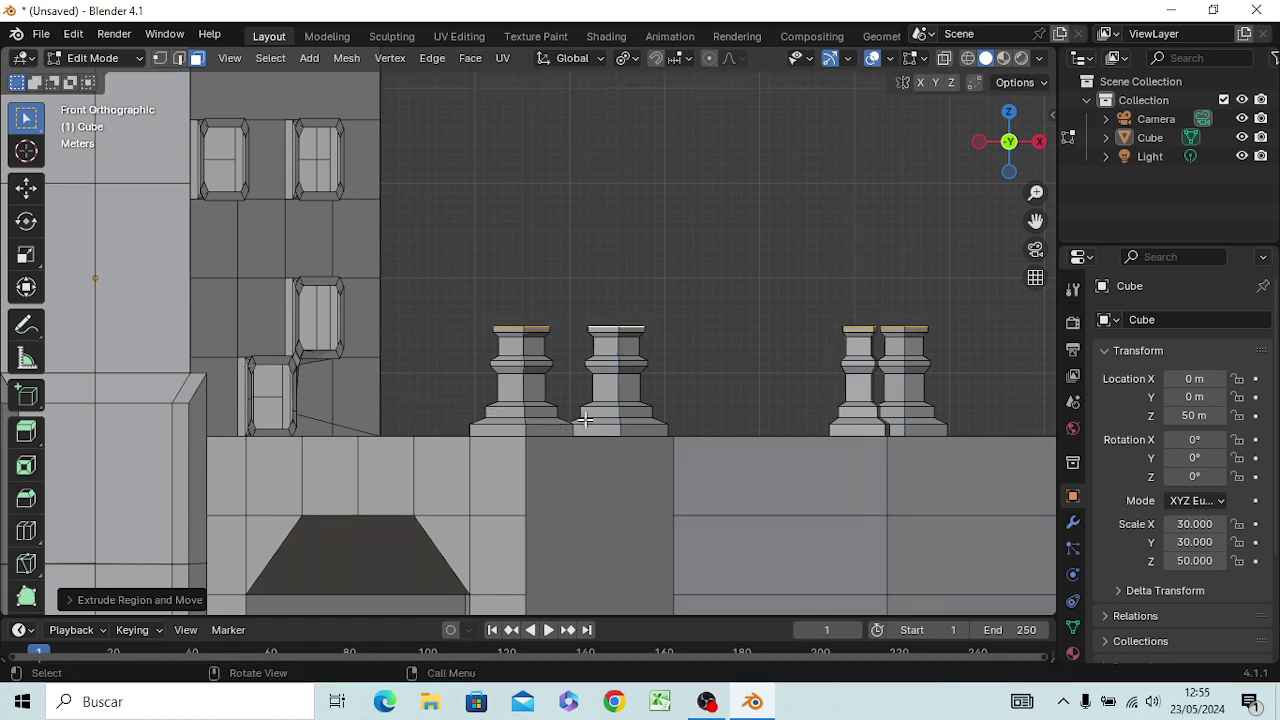
{"action": "key", "text": "e"}
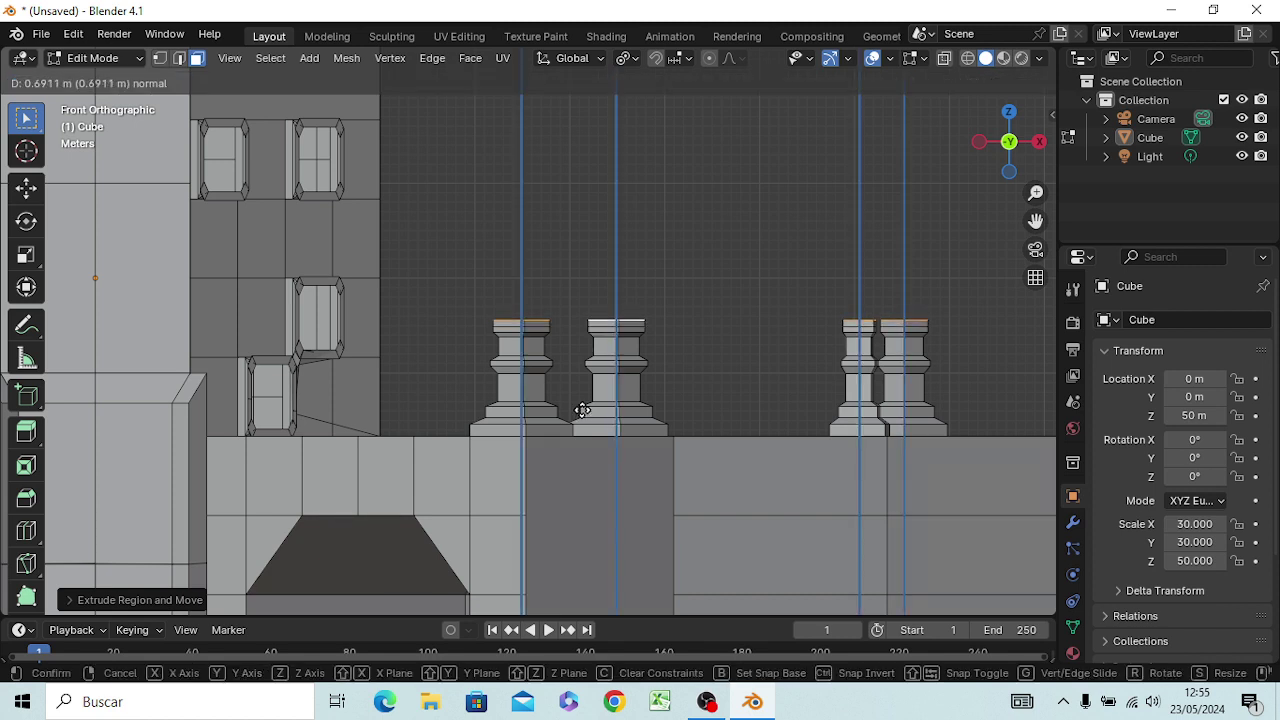
{"action": "left_click", "coordinate": [580, 413]}
{"action": "key", "text": "s"}
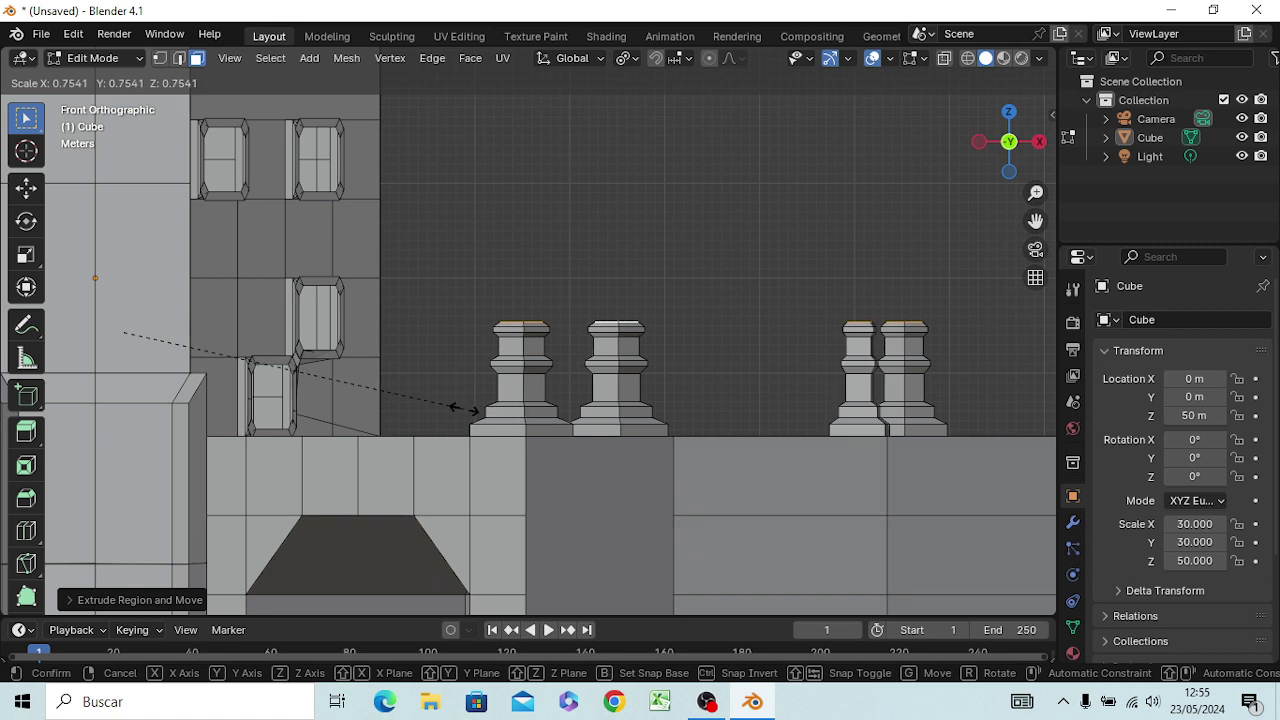
{"action": "left_click", "coordinate": [322, 400]}
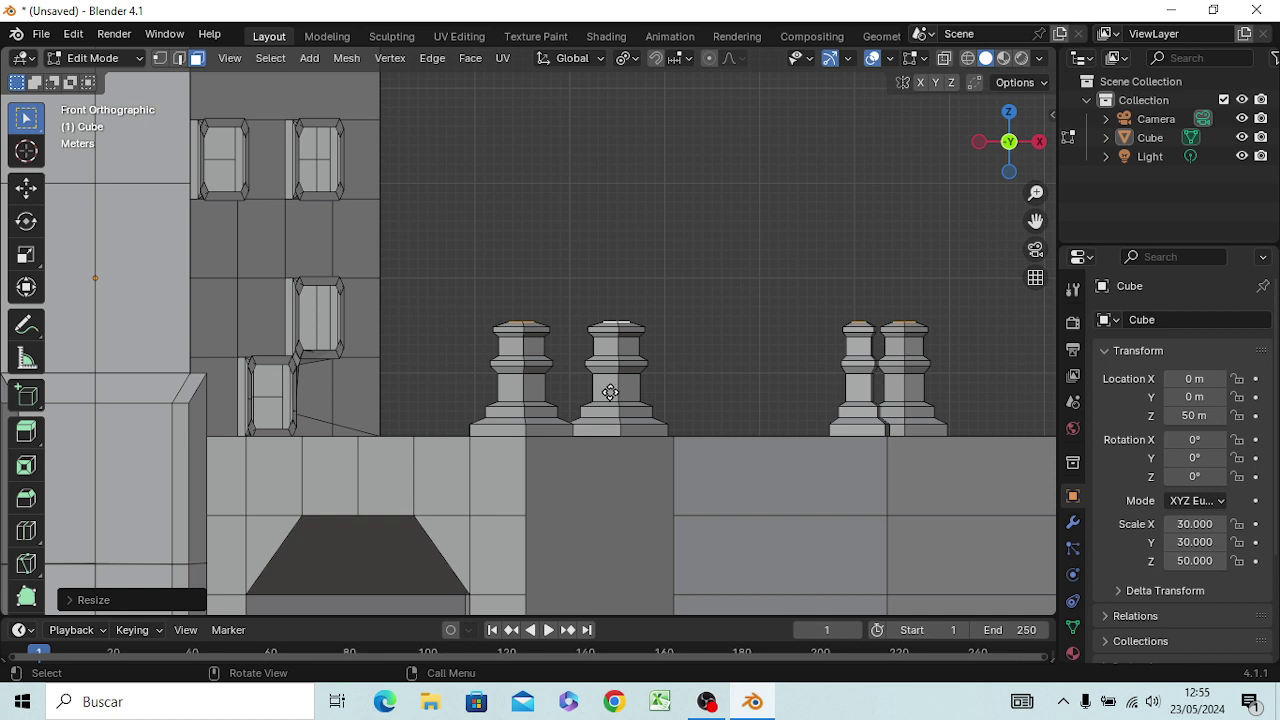
{"action": "key", "text": "e"}
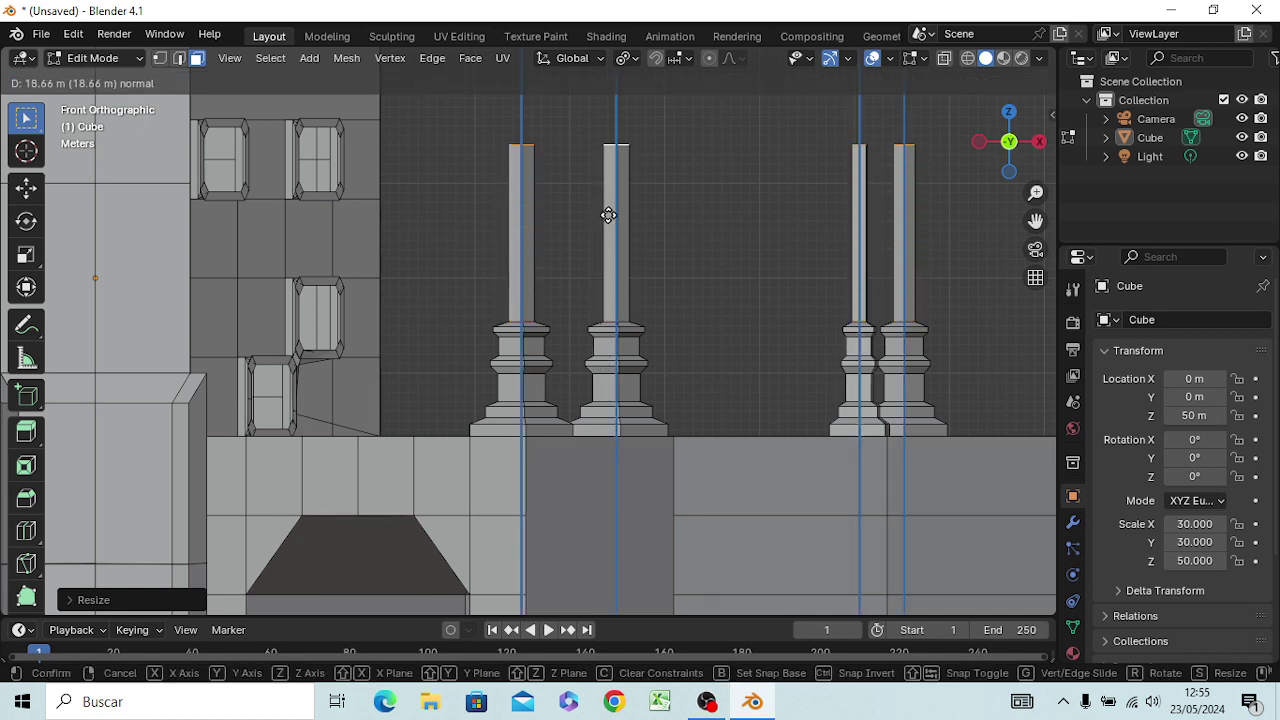
Step: Extrude the shafts about 18.66 m tall and widen a short top section into caps
{"action": "left_click", "coordinate": [613, 222]}
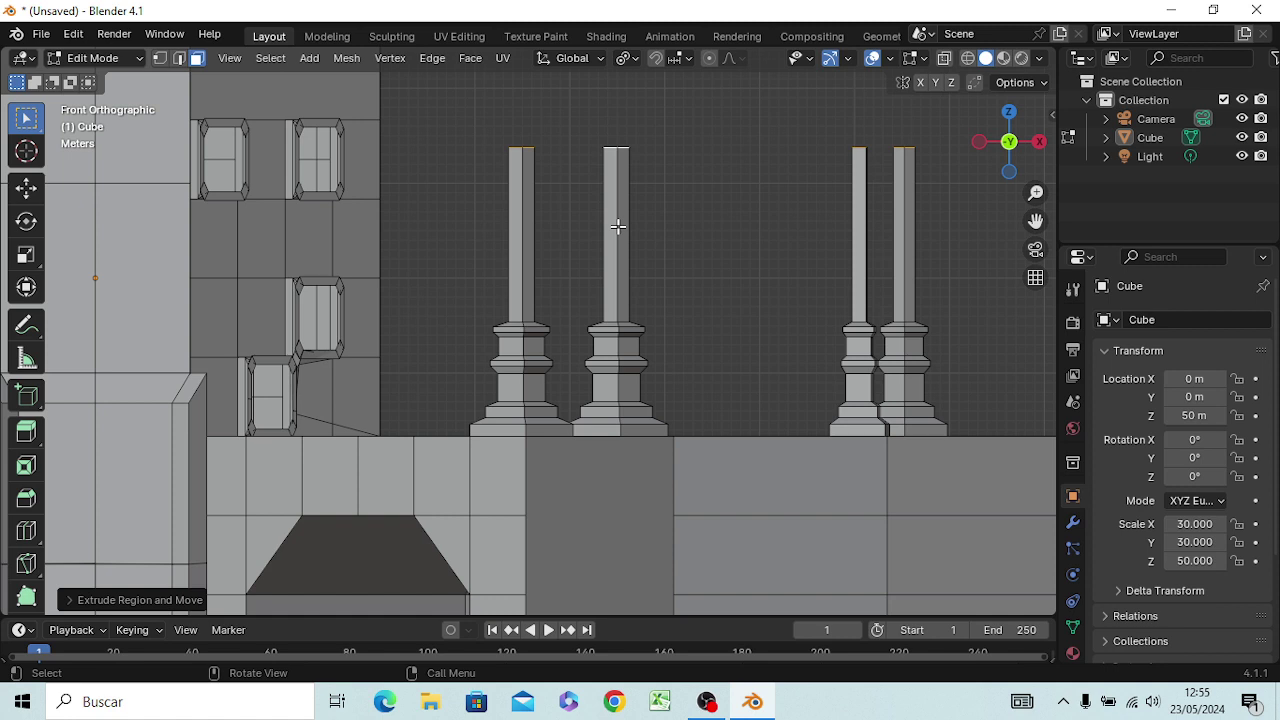
{"action": "key", "text": "e"}
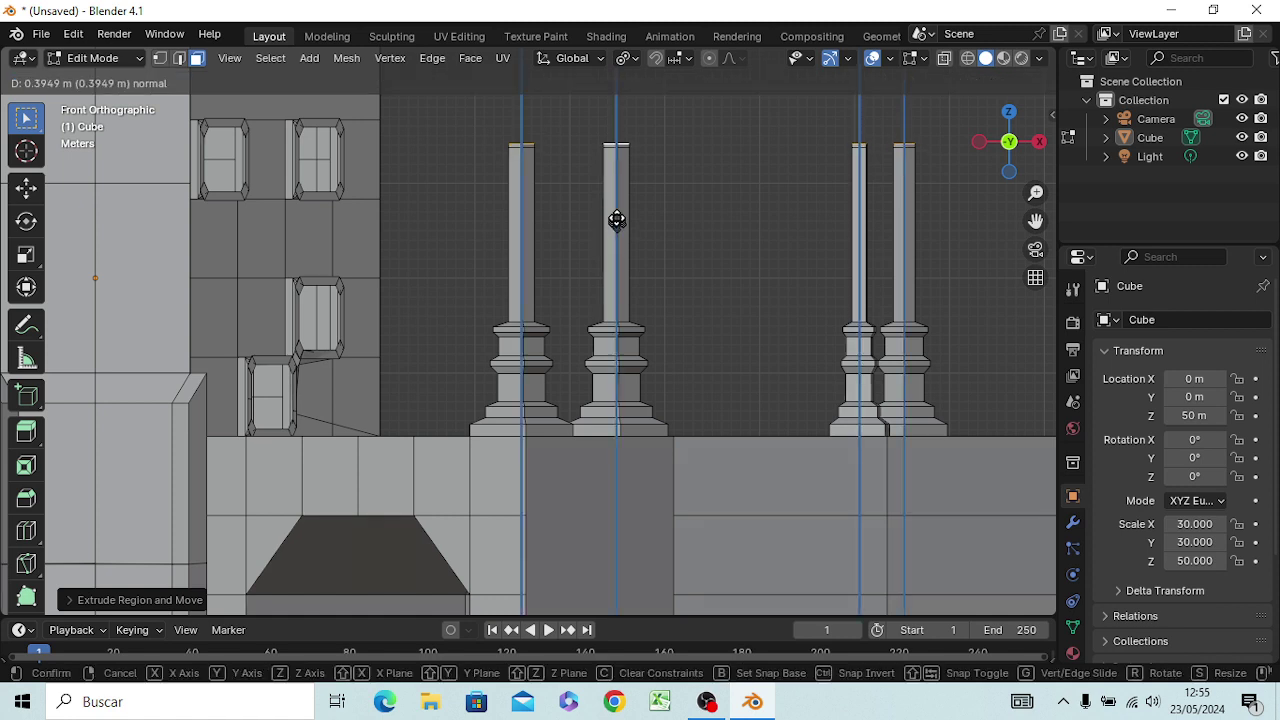
{"action": "left_click", "coordinate": [619, 217]}
{"action": "key", "text": "s"}
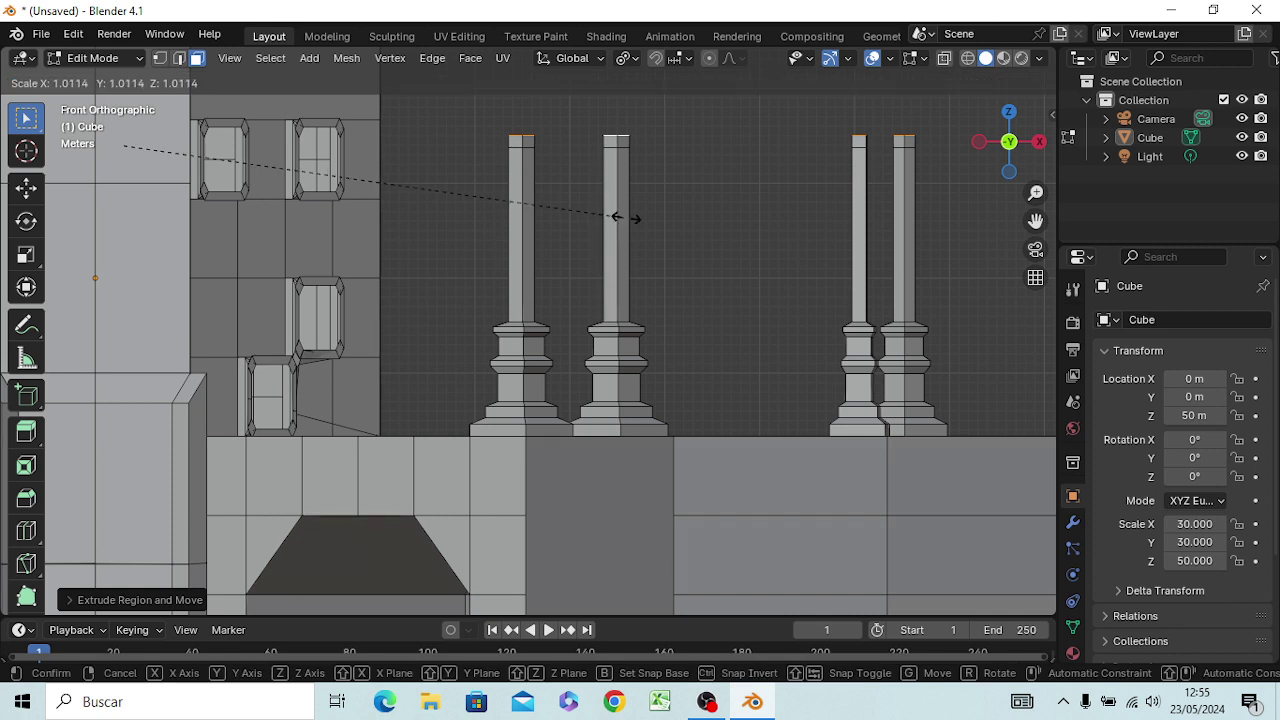
{"action": "left_click", "coordinate": [845, 243]}
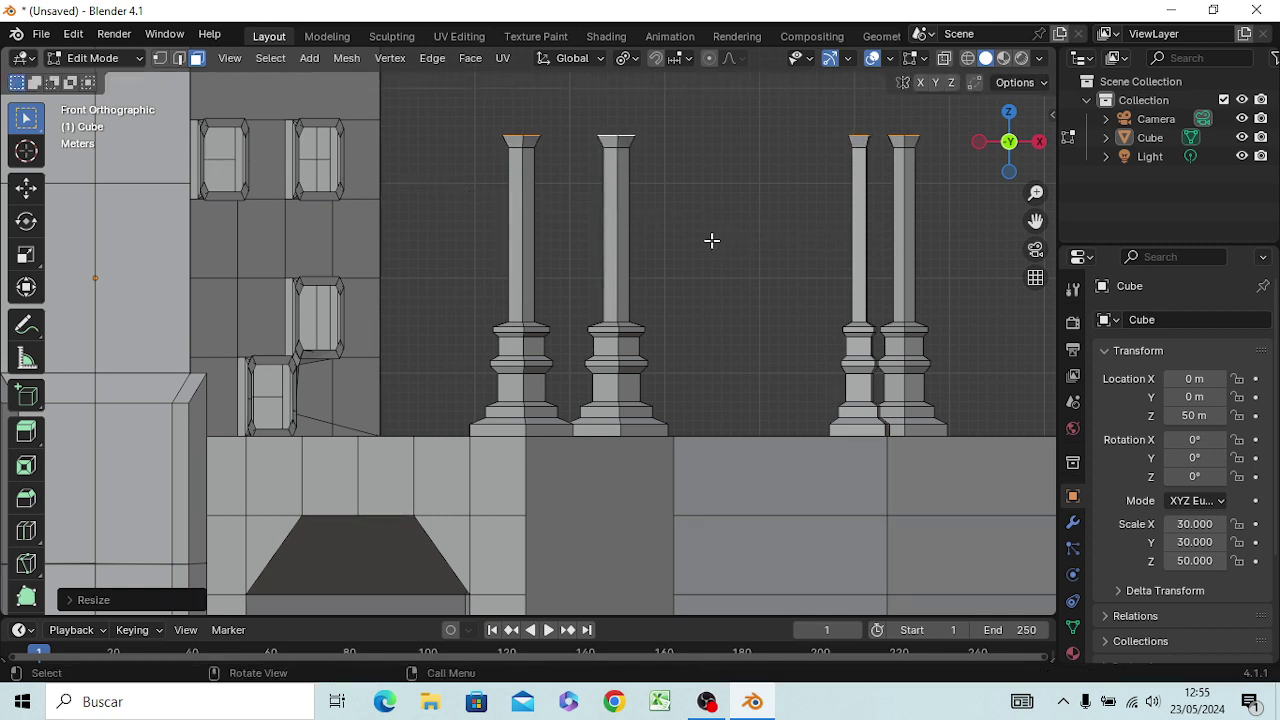
Step: Extrude the caps upward twice and taper them to pointed tops
{"action": "key", "text": "e"}
{"action": "left_click", "coordinate": [692, 205]}
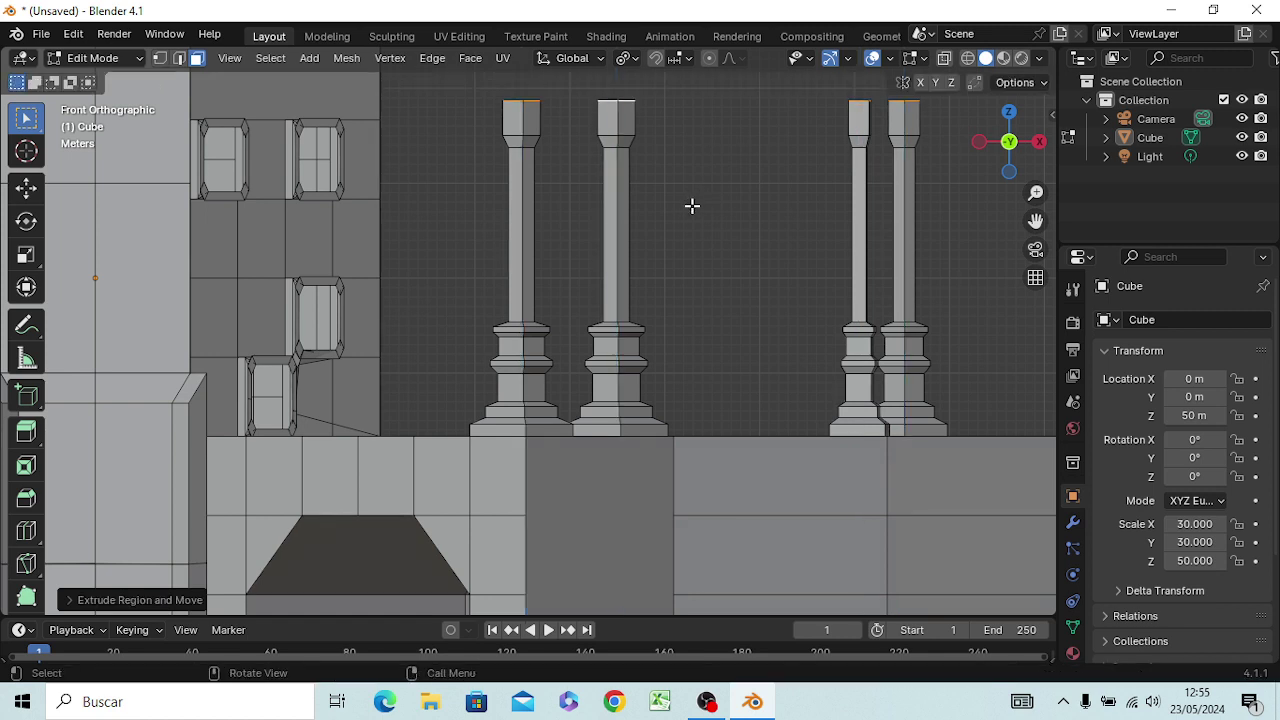
{"action": "key", "text": "e"}
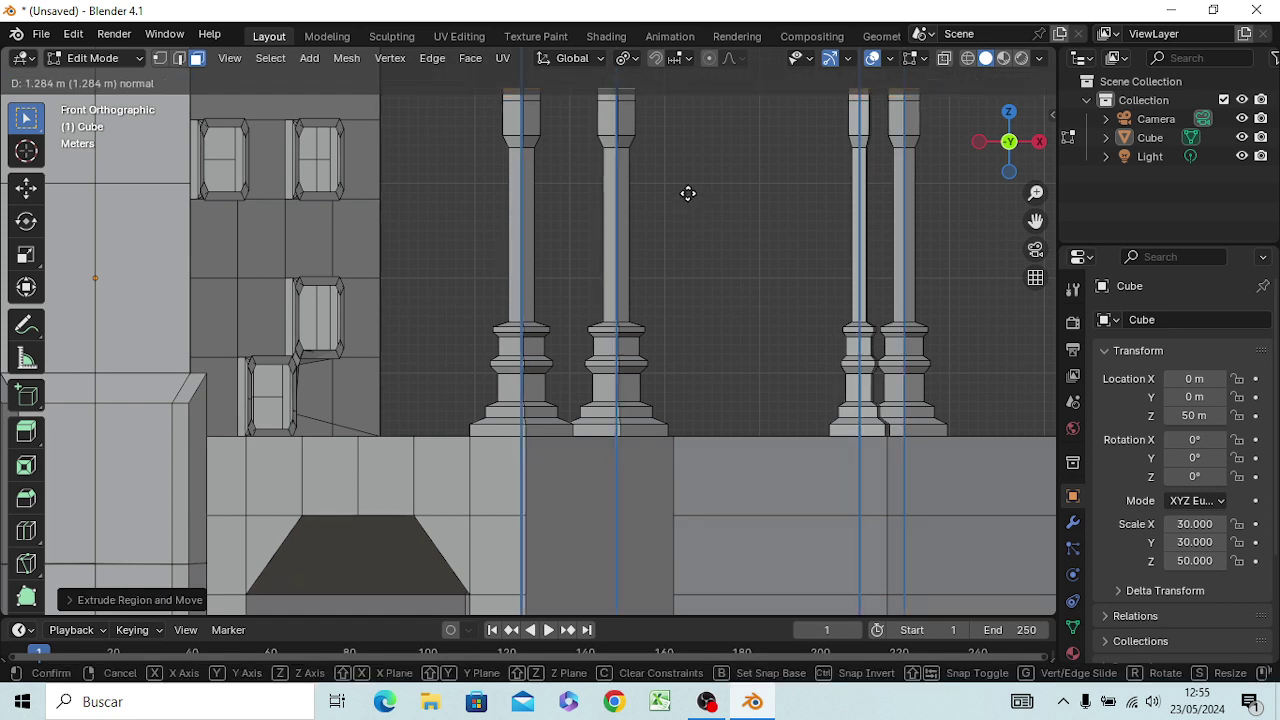
{"action": "left_click", "coordinate": [688, 194]}
{"action": "key", "text": "s"}
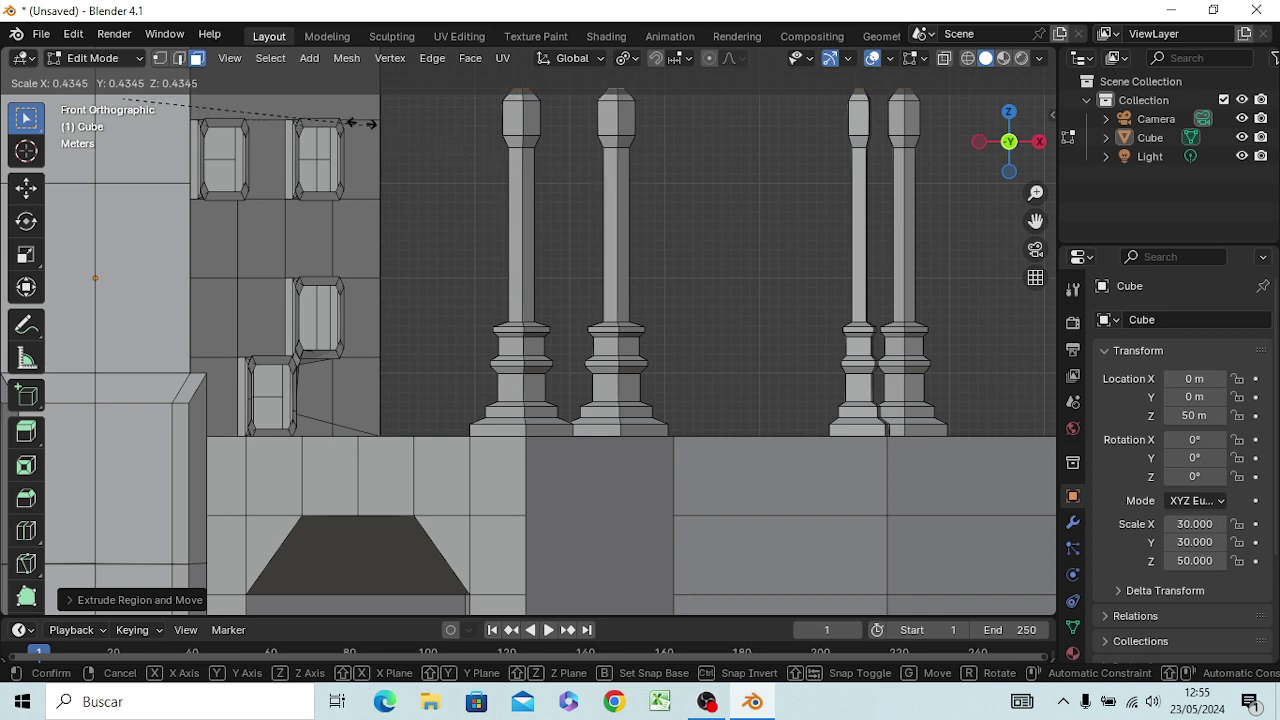
{"action": "left_click", "coordinate": [285, 113]}
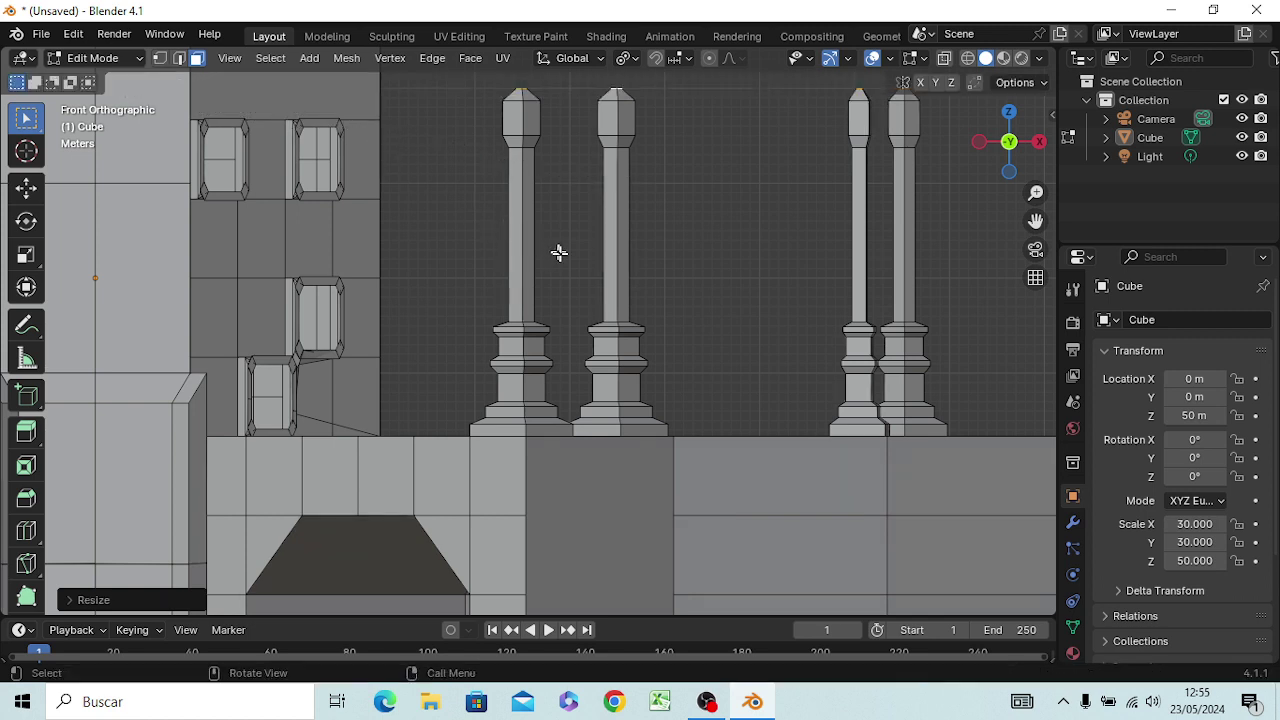
Step: Orbit into perspective and zoom out then back in to inspect the rim pillars around the tower
{"action": "mouse_move", "coordinate": [737, 485]}
{"action": "middle_mouse_down"}
{"action": "mouse_move", "coordinate": [405, 447]}
{"action": "mouse_move", "coordinate": [597, 456]}
{"action": "mouse_move", "coordinate": [292, 492]}
{"action": "mouse_move", "coordinate": [491, 471]}
{"action": "mouse_move", "coordinate": [215, 571]}
{"action": "mouse_move", "coordinate": [163, 526]}
{"action": "mouse_move", "coordinate": [71, 526]}
{"action": "mouse_move", "coordinate": [40, 591]}
{"action": "mouse_move", "coordinate": [150, 72]}
{"action": "mouse_move", "coordinate": [271, 571]}
{"action": "mouse_move", "coordinate": [491, 537]}
{"action": "mouse_move", "coordinate": [280, 571]}
{"action": "mouse_move", "coordinate": [106, 557]}
{"action": "mouse_move", "coordinate": [14, 529]}
{"action": "mouse_move", "coordinate": [1040, 540]}
{"action": "mouse_move", "coordinate": [109, 606]}
{"action": "mouse_move", "coordinate": [257, 517]}
{"action": "middle_mouse_up"}
{"action": "scroll", "coordinate": [500, 491], "scroll_direction": "down", "scroll_amount": 2}
{"action": "scroll", "coordinate": [505, 496], "scroll_direction": "down", "scroll_amount": 4}
{"action": "scroll", "coordinate": [320, 462], "scroll_direction": "up", "scroll_amount": 2}
{"action": "scroll", "coordinate": [413, 434], "scroll_direction": "up", "scroll_amount": 3}
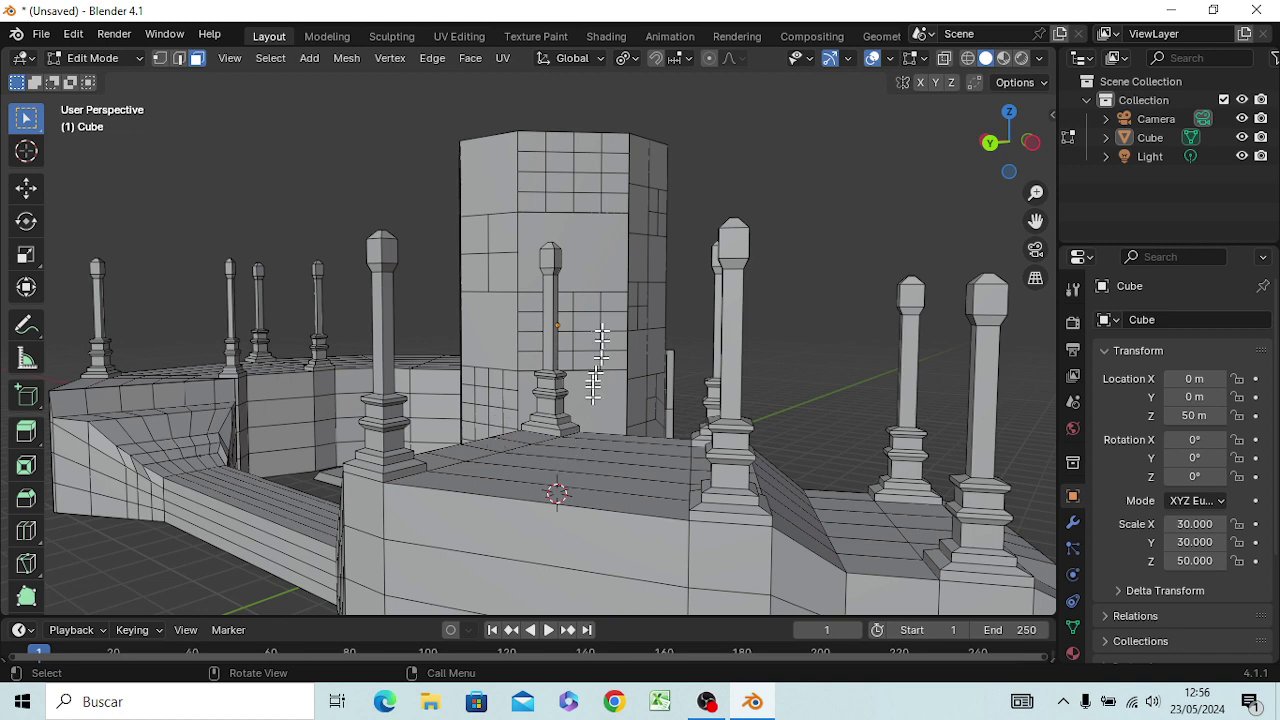
Step: Extrude the tower's angled side face outward in top view to form a diagonal wing
{"action": "mouse_move", "coordinate": [520, 354]}
{"action": "middle_mouse_down"}
{"action": "mouse_move", "coordinate": [550, 373]}
{"action": "mouse_move", "coordinate": [657, 386]}
{"action": "mouse_move", "coordinate": [663, 409]}
{"action": "mouse_move", "coordinate": [645, 357]}
{"action": "mouse_move", "coordinate": [609, 386]}
{"action": "mouse_move", "coordinate": [457, 423]}
{"action": "mouse_move", "coordinate": [290, 373]}
{"action": "mouse_move", "coordinate": [134, 383]}
{"action": "mouse_move", "coordinate": [317, 393]}
{"action": "mouse_move", "coordinate": [243, 381]}
{"action": "middle_mouse_up"}
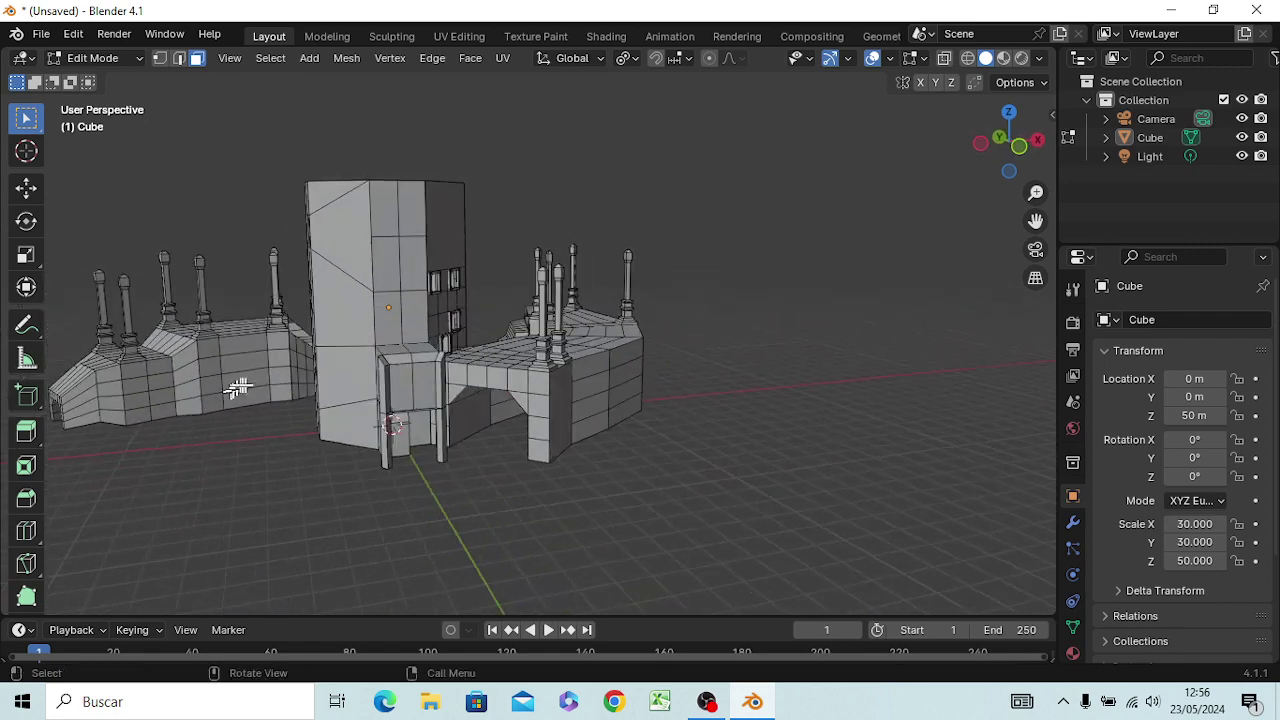
{"action": "left_click", "coordinate": [330, 305]}
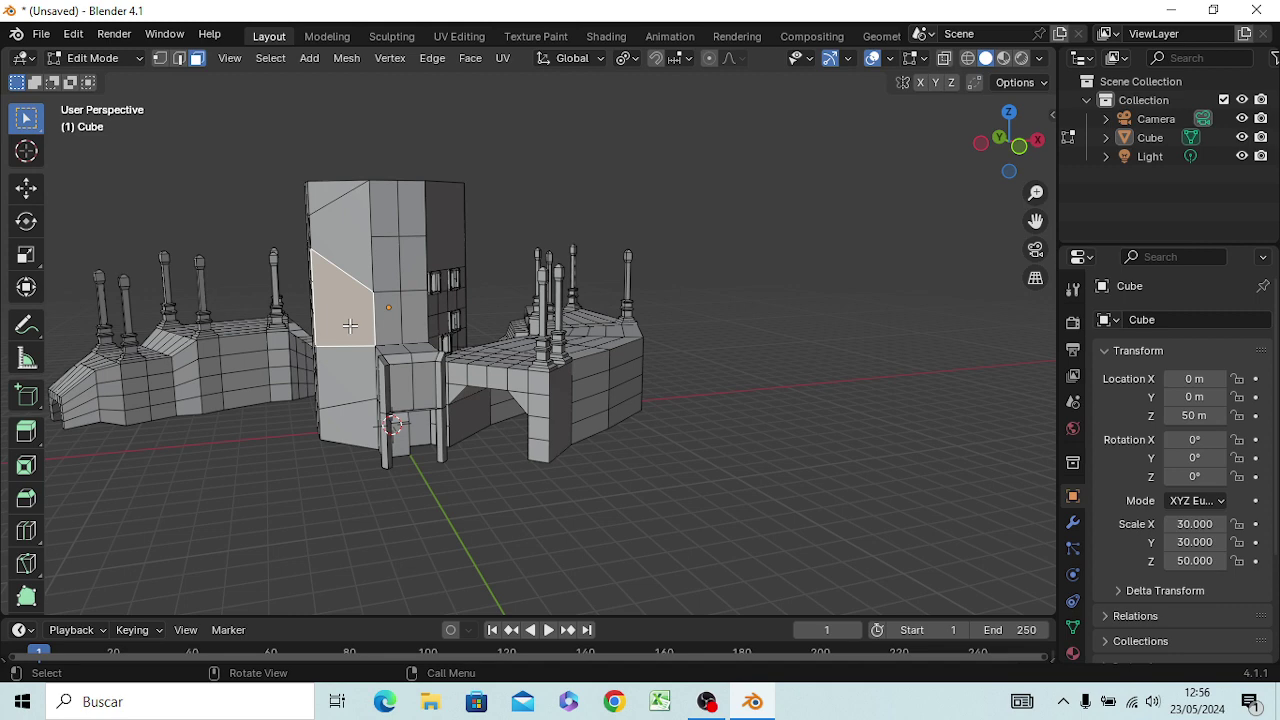
{"action": "key", "text": "KP_7"}
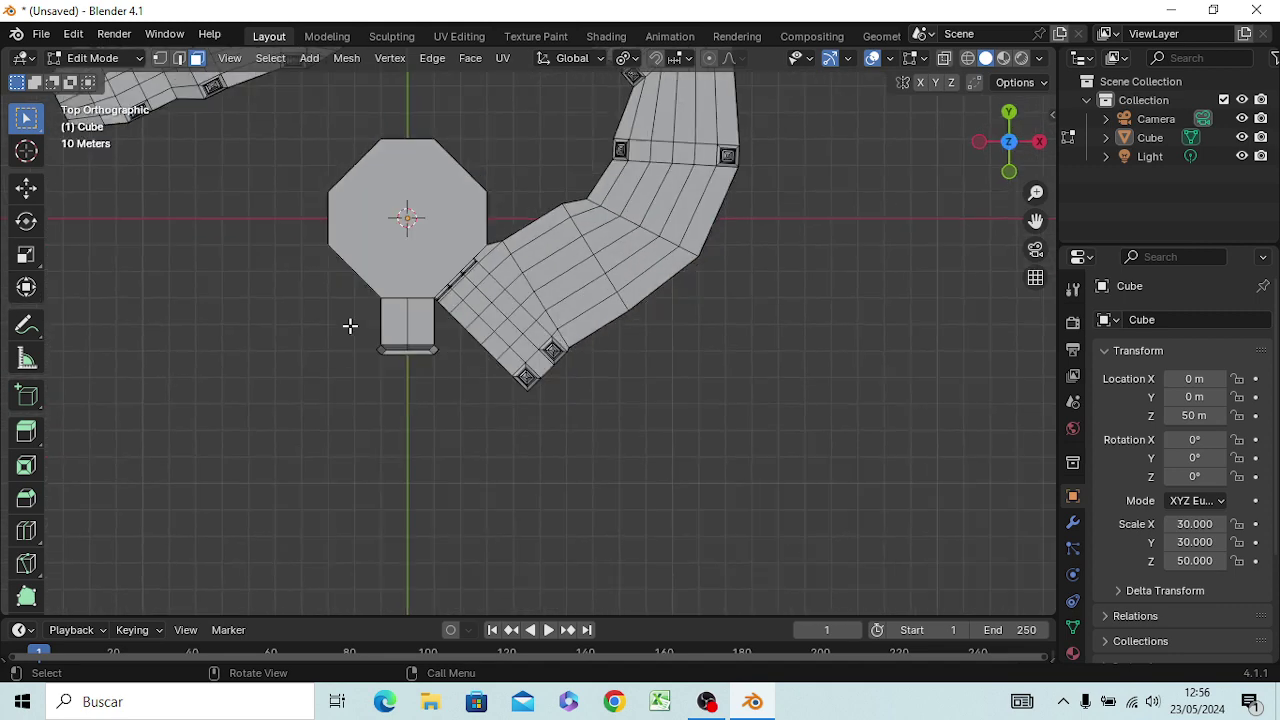
{"action": "key", "text": "e"}
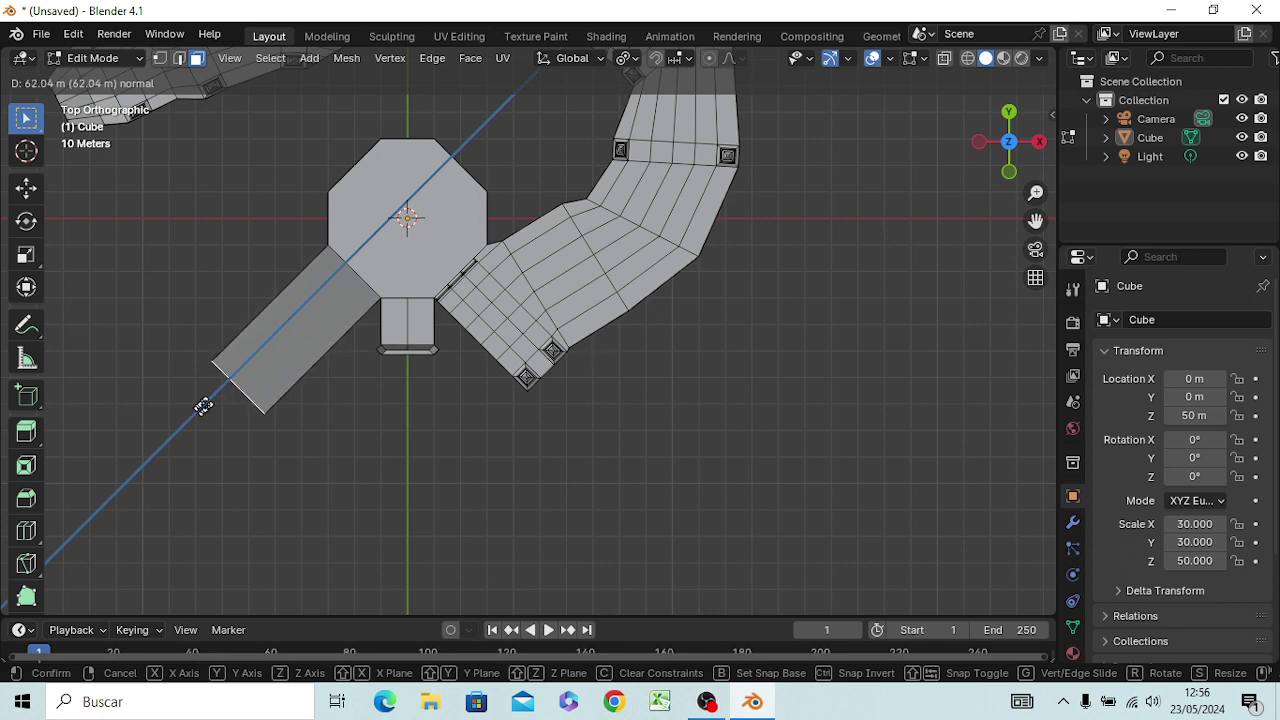
{"action": "left_click", "coordinate": [227, 383]}
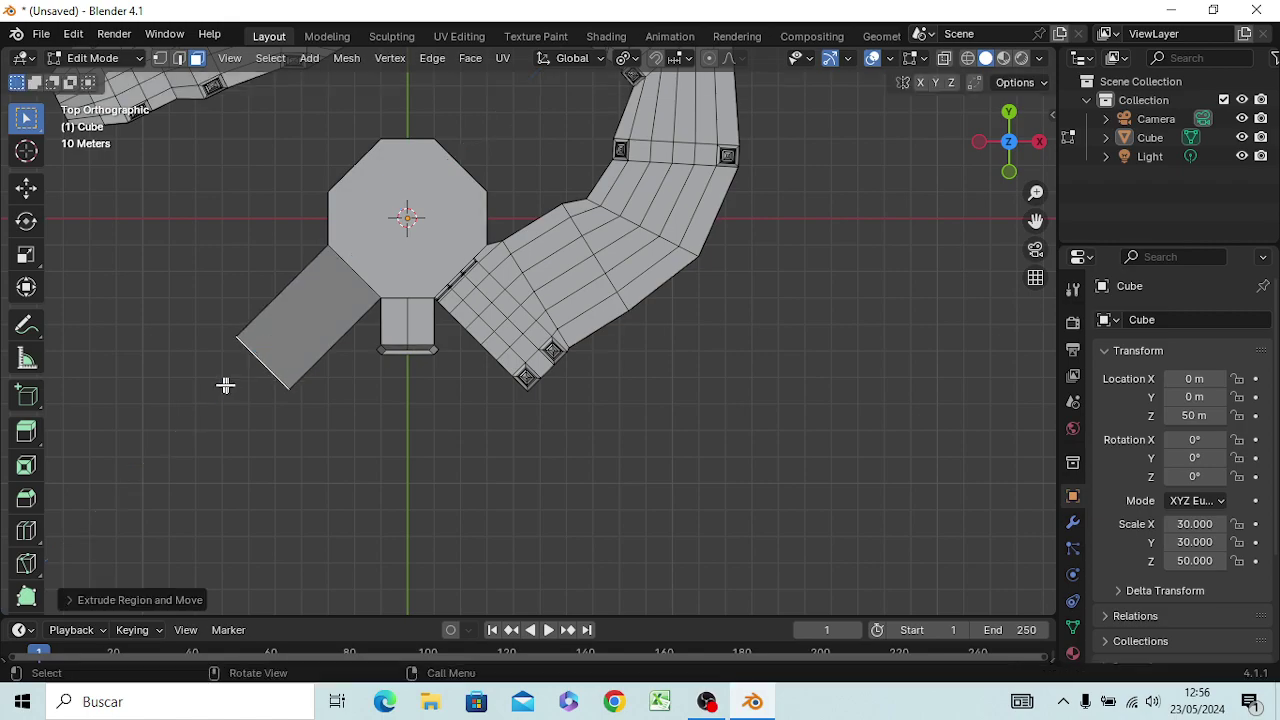
Step: Add an edge loop across the new wing with a loop cut
{"action": "middle_click_drag", "start_coordinate": [287, 419], "coordinate": [464, 196]}
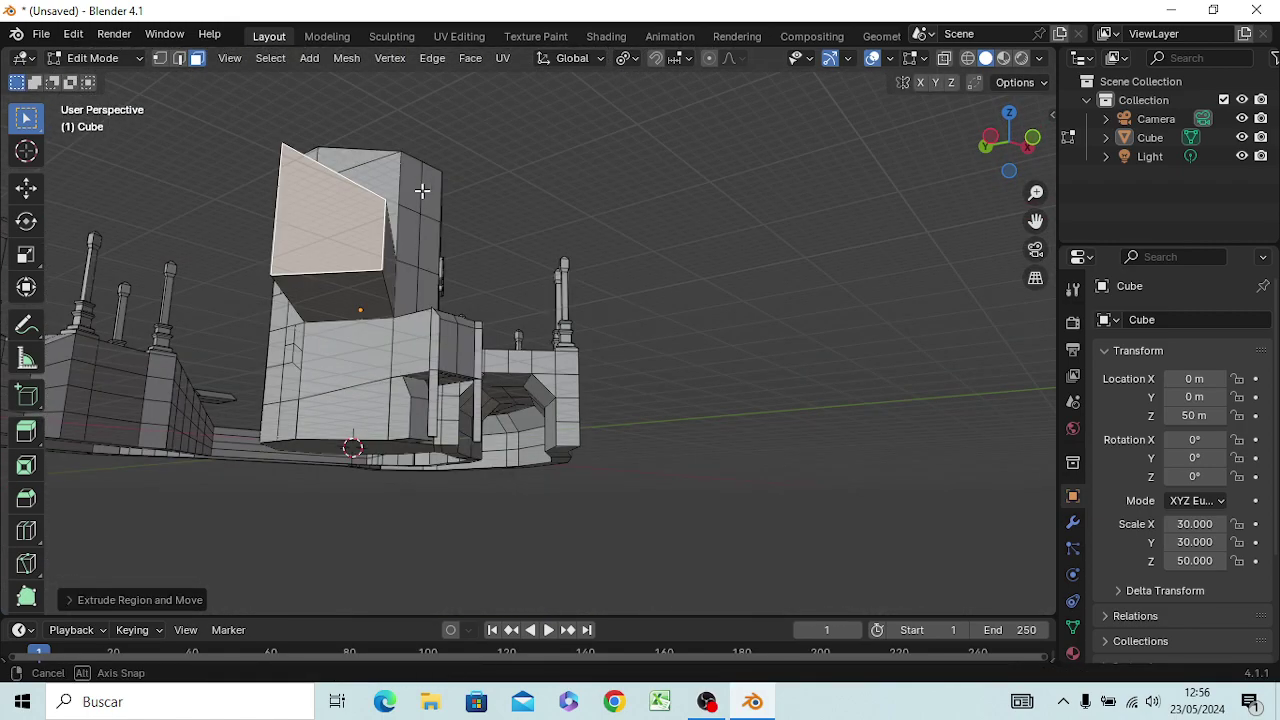
{"action": "middle_click_drag", "start_coordinate": [464, 196], "coordinate": [584, 248]}
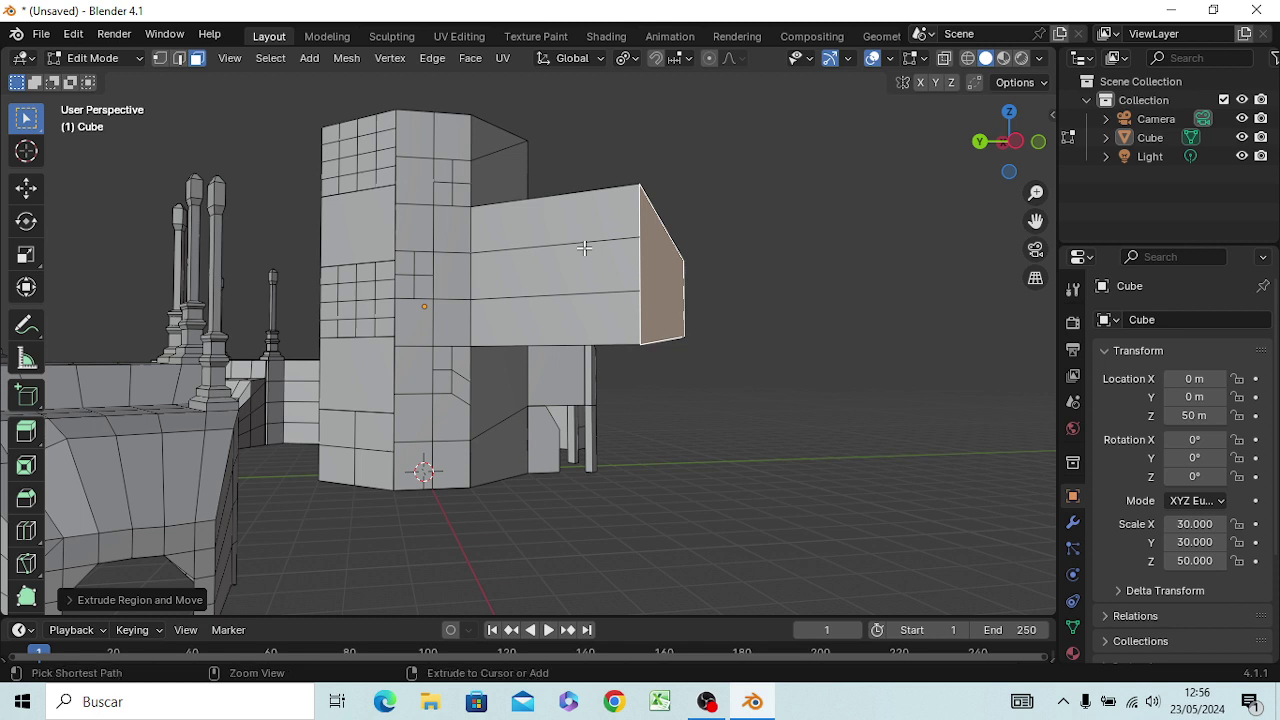
{"action": "key", "text": "ctrl+r"}
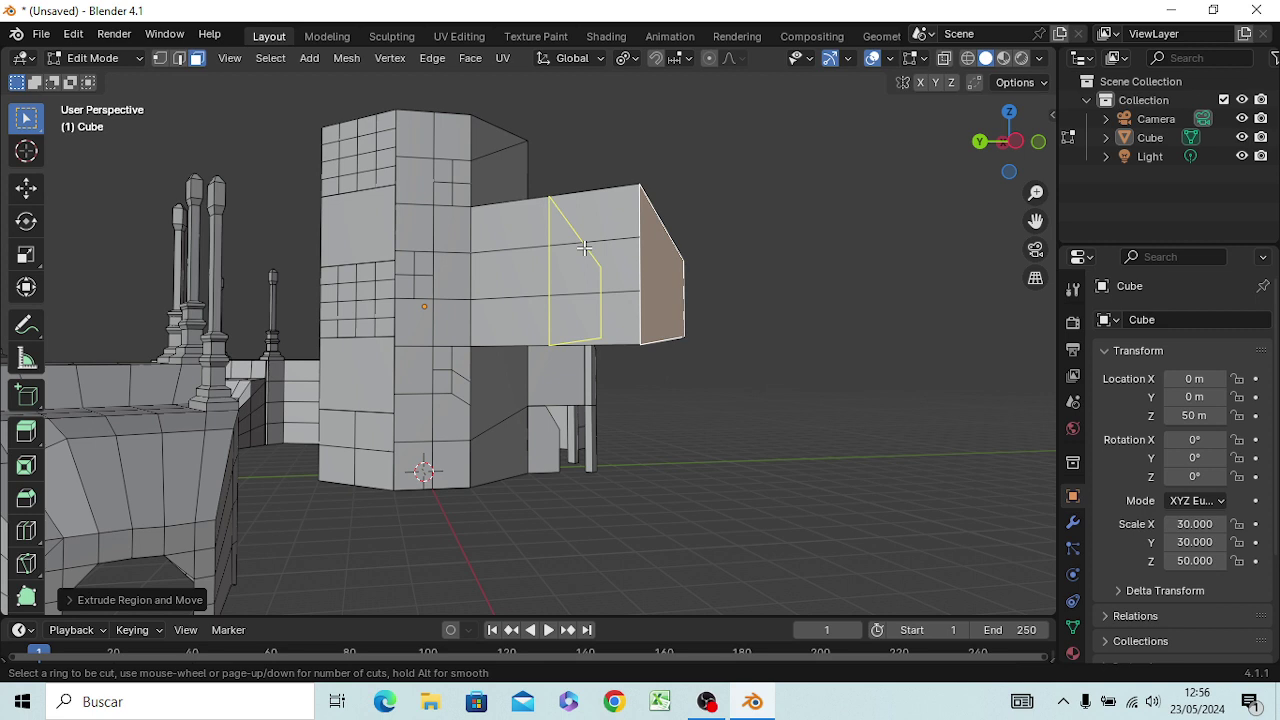
{"action": "left_click", "coordinate": [584, 248]}
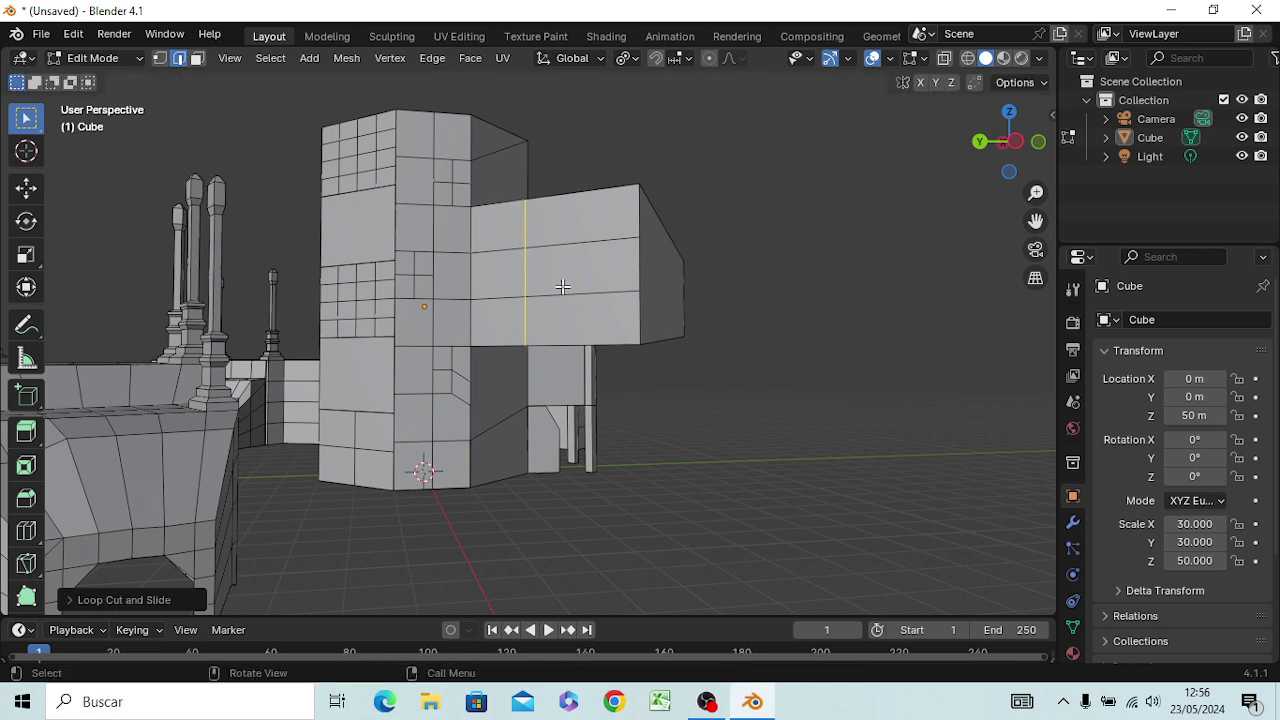
{"action": "left_click", "coordinate": [563, 284]}
{"action": "left_click", "coordinate": [759, 444]}
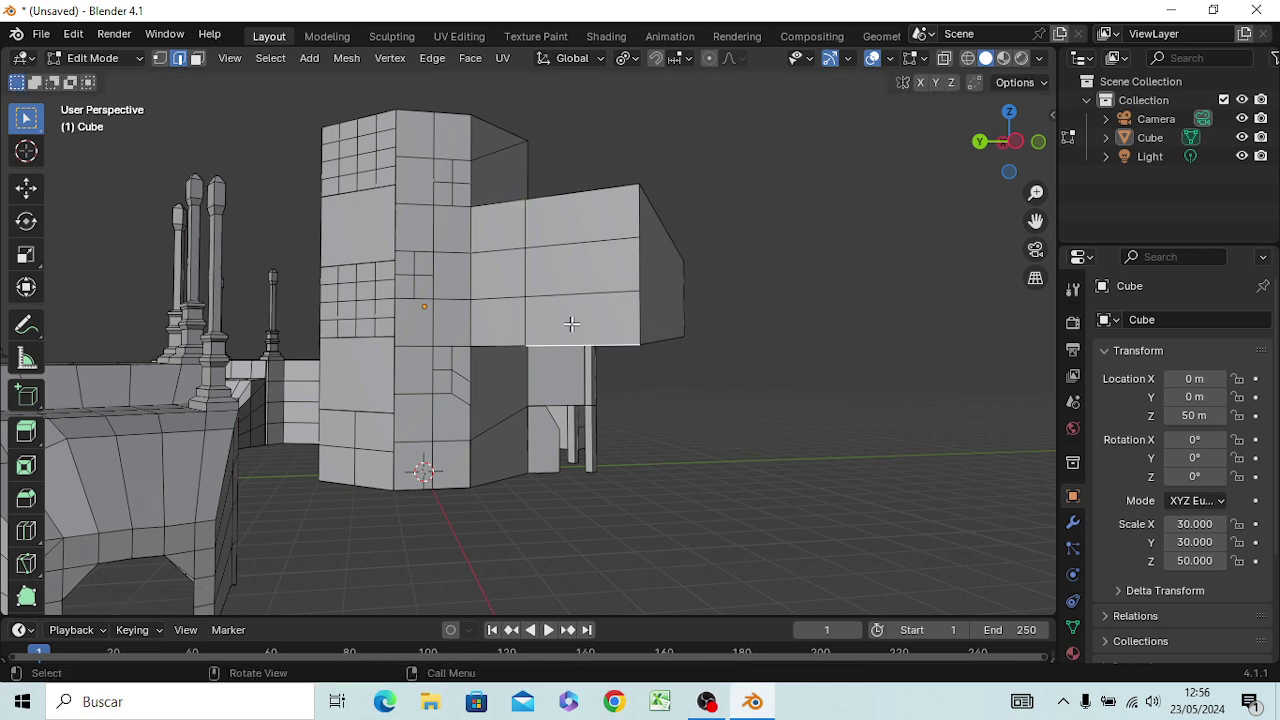
Step: Extrude the wing's three stacked end faces about 0.9 m further out
{"action": "key", "text": "3"}
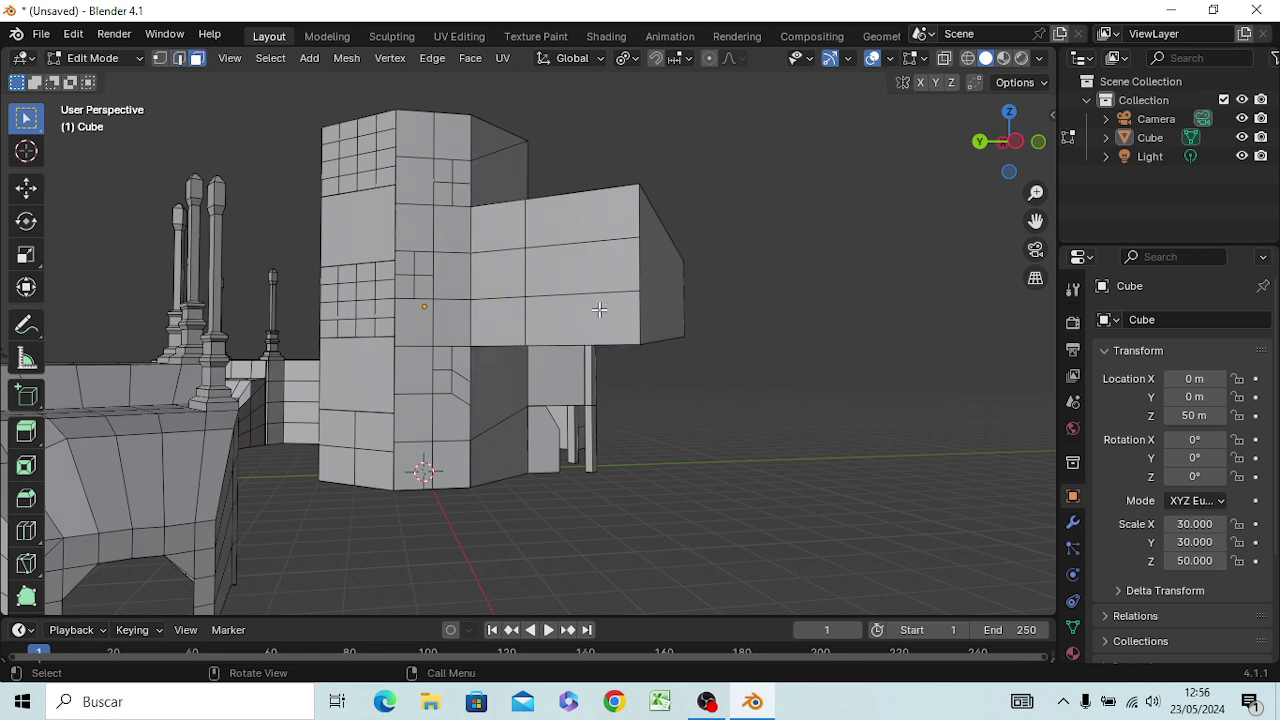
{"action": "left_click", "coordinate": [599, 309]}
{"action": "left_click", "coordinate": [601, 270], "text": "shift"}
{"action": "left_click", "coordinate": [607, 215], "text": "shift"}
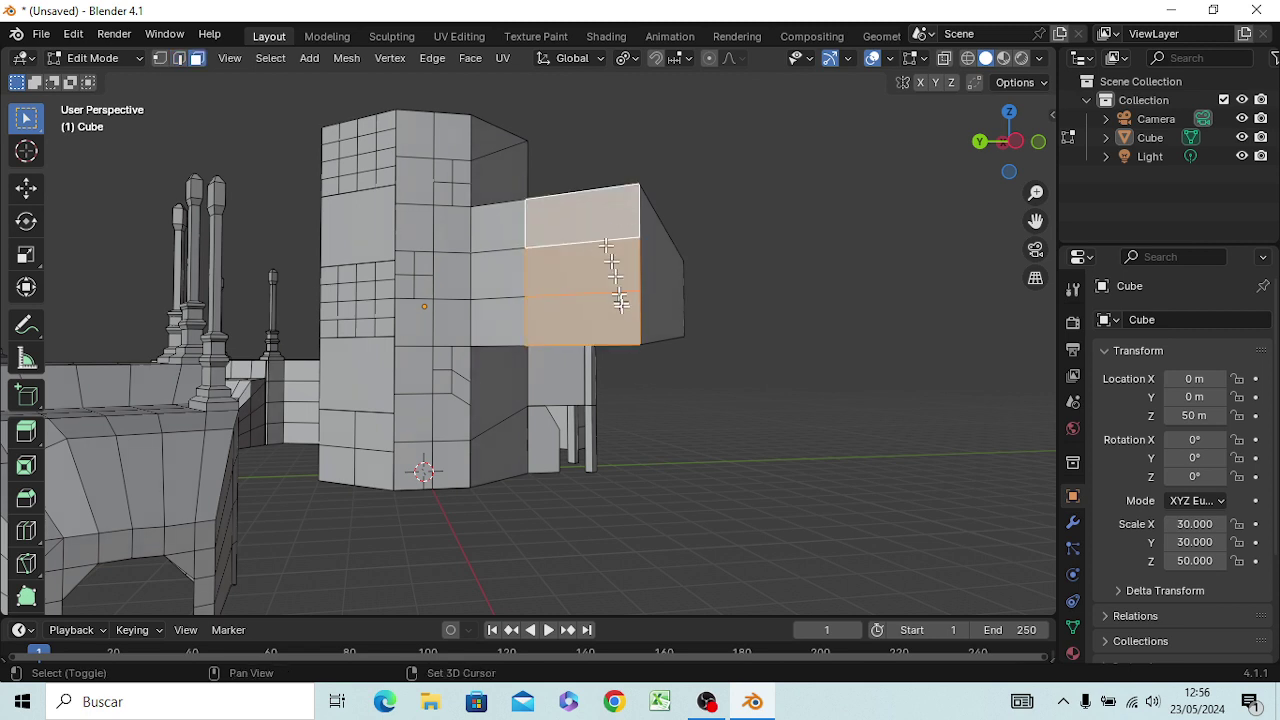
{"action": "key", "text": "e"}
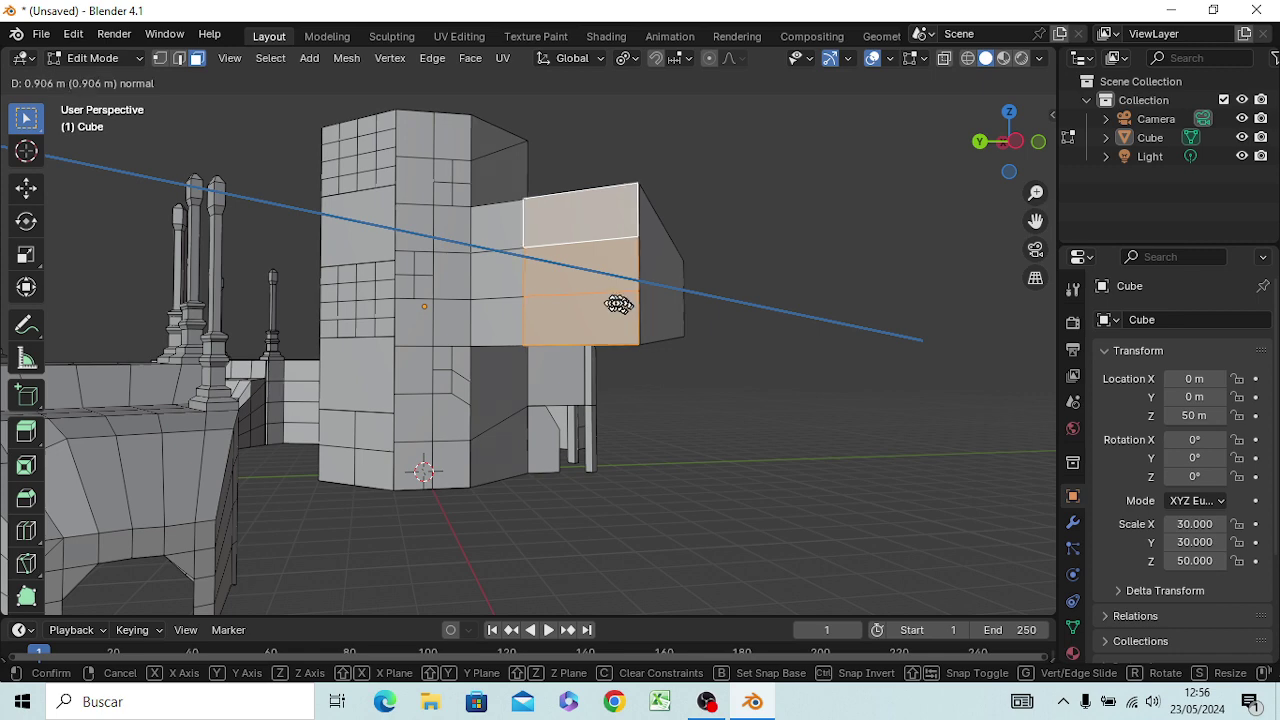
{"action": "left_click", "coordinate": [547, 308]}
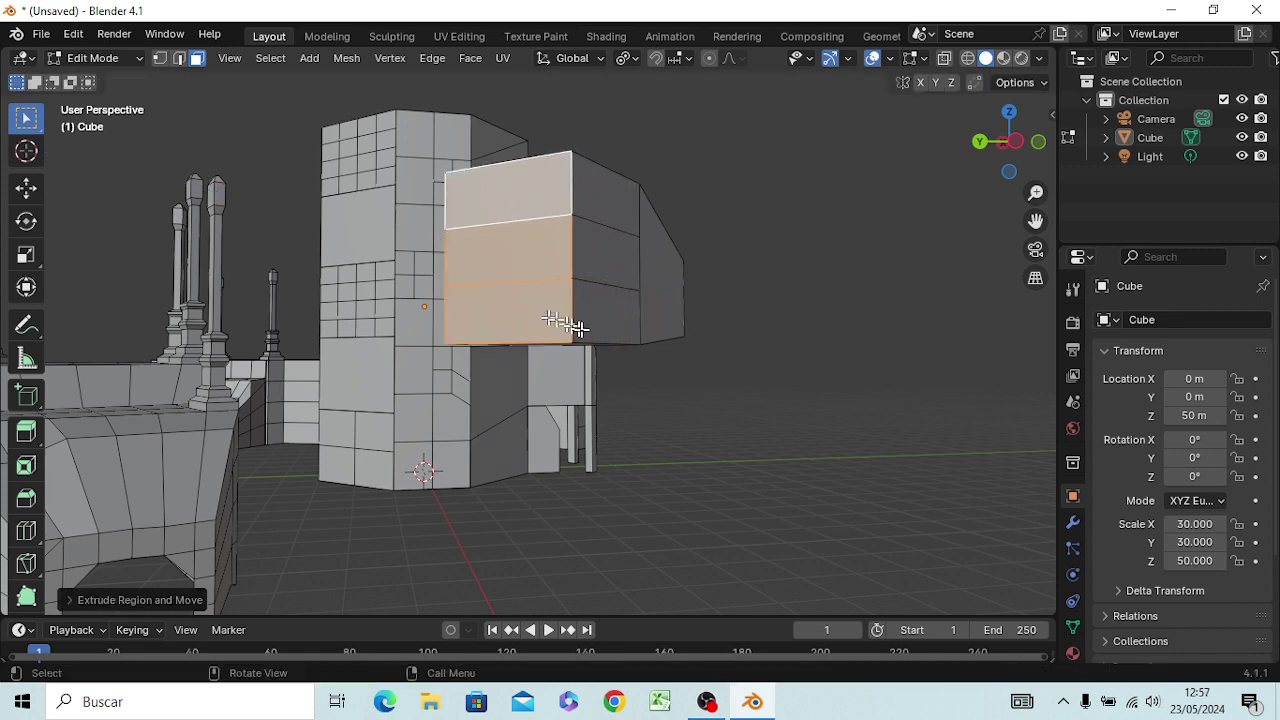
{"action": "mouse_move", "coordinate": [654, 366]}
{"action": "middle_mouse_down"}
{"action": "mouse_move", "coordinate": [560, 423]}
{"action": "mouse_move", "coordinate": [585, 378]}
{"action": "middle_mouse_up"}
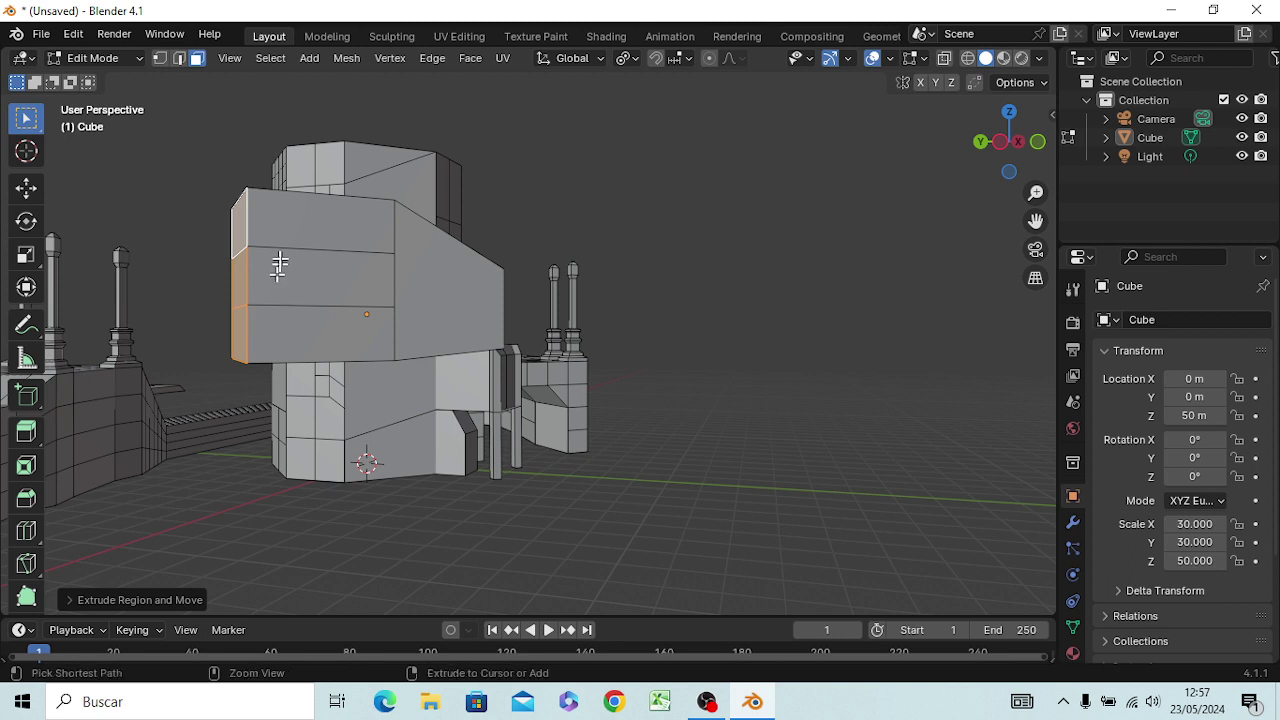
Step: Add a vertical edge loop to the wing block
{"action": "key", "text": "ctrl+r"}
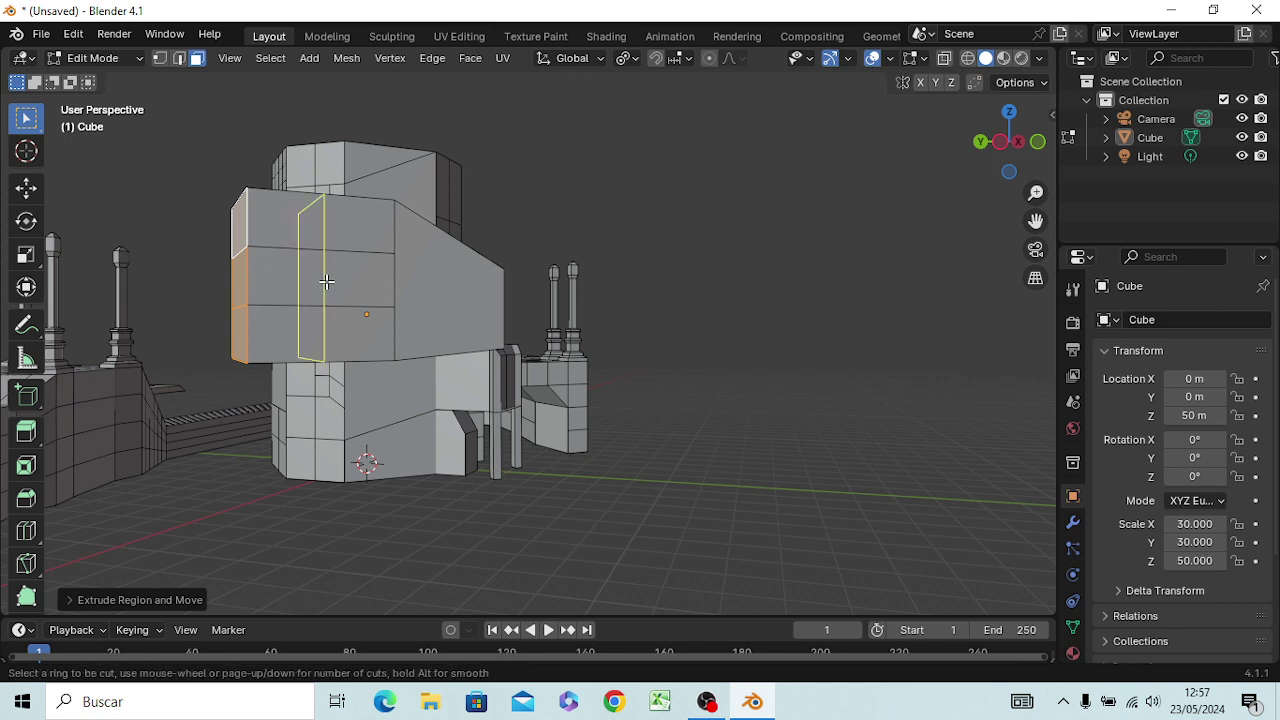
{"action": "left_click", "coordinate": [310, 285]}
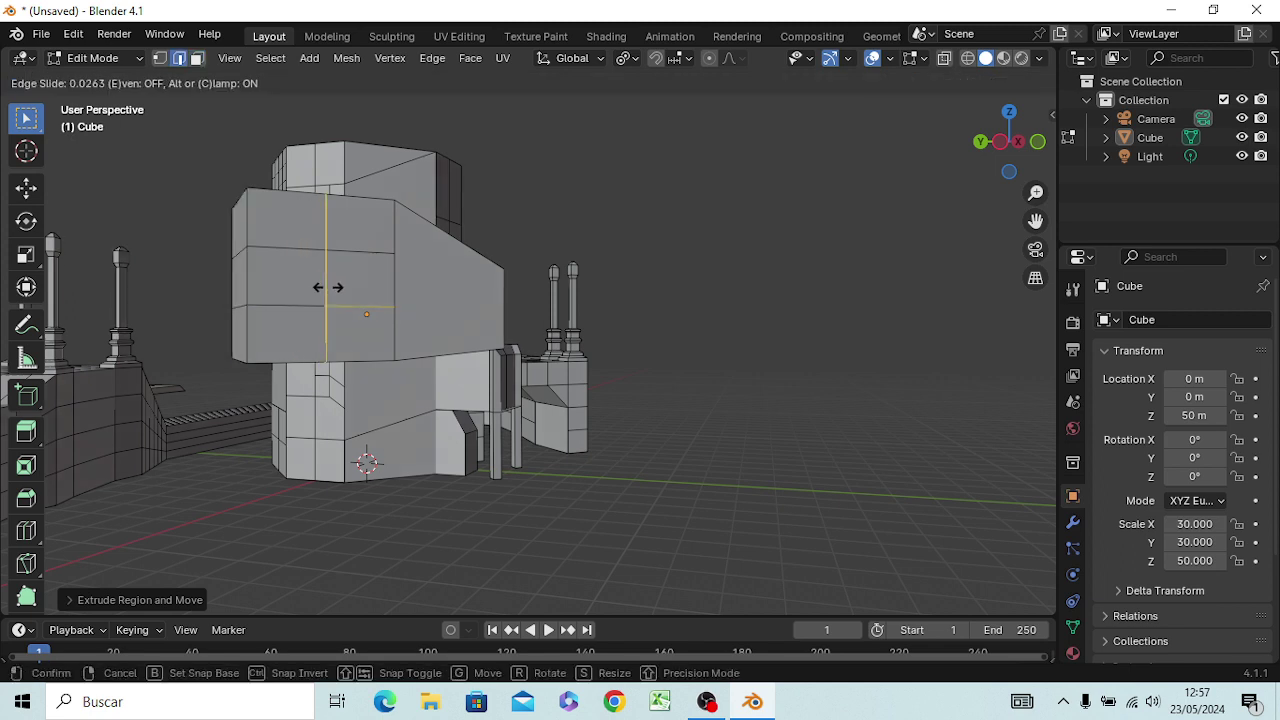
{"action": "left_click", "coordinate": [300, 286]}
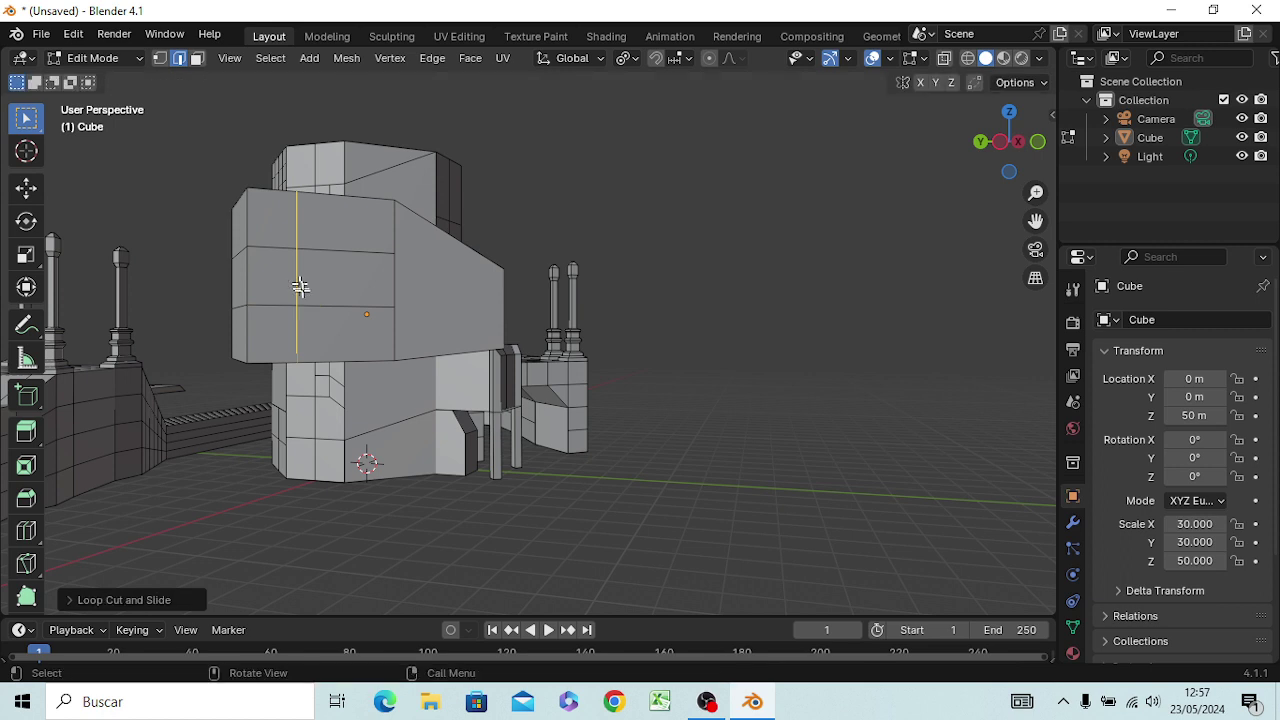
{"action": "left_click_drag", "start_coordinate": [343, 283], "coordinate": [350, 285]}
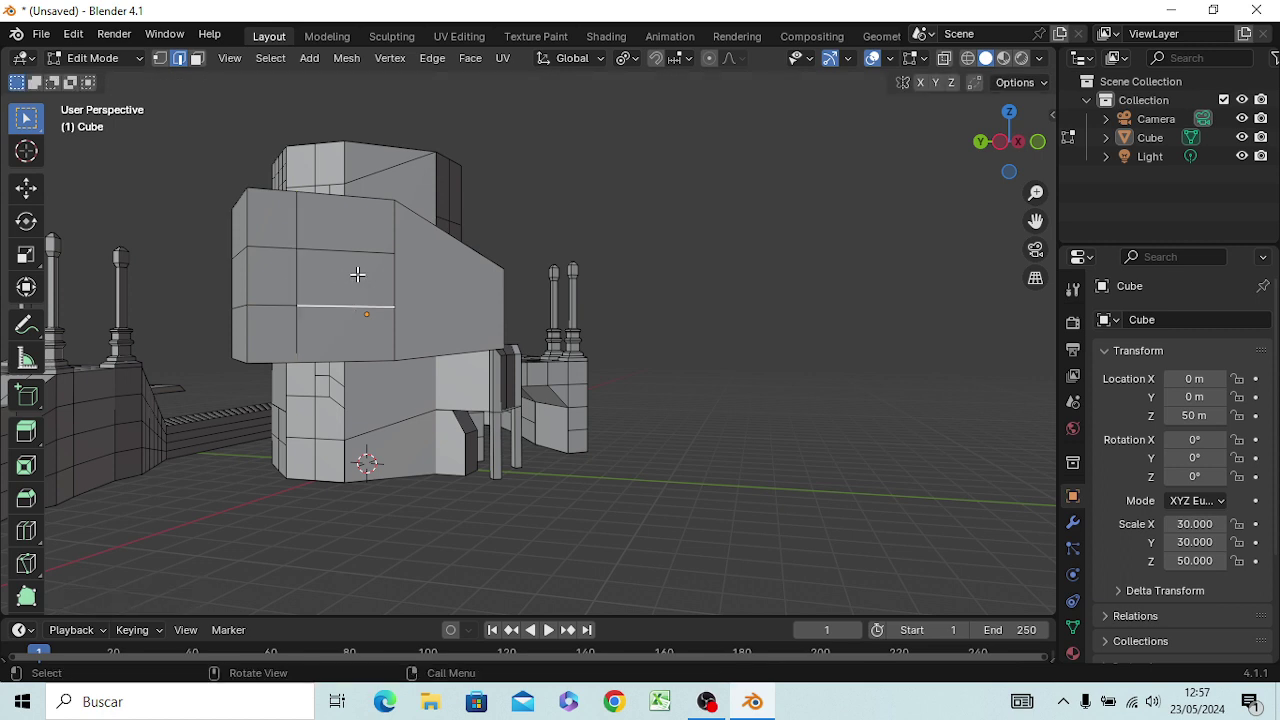
Step: Extrude the three stacked end faces about 21.5 m outward in front view
{"action": "key", "text": "3"}
{"action": "left_click", "coordinate": [364, 246]}
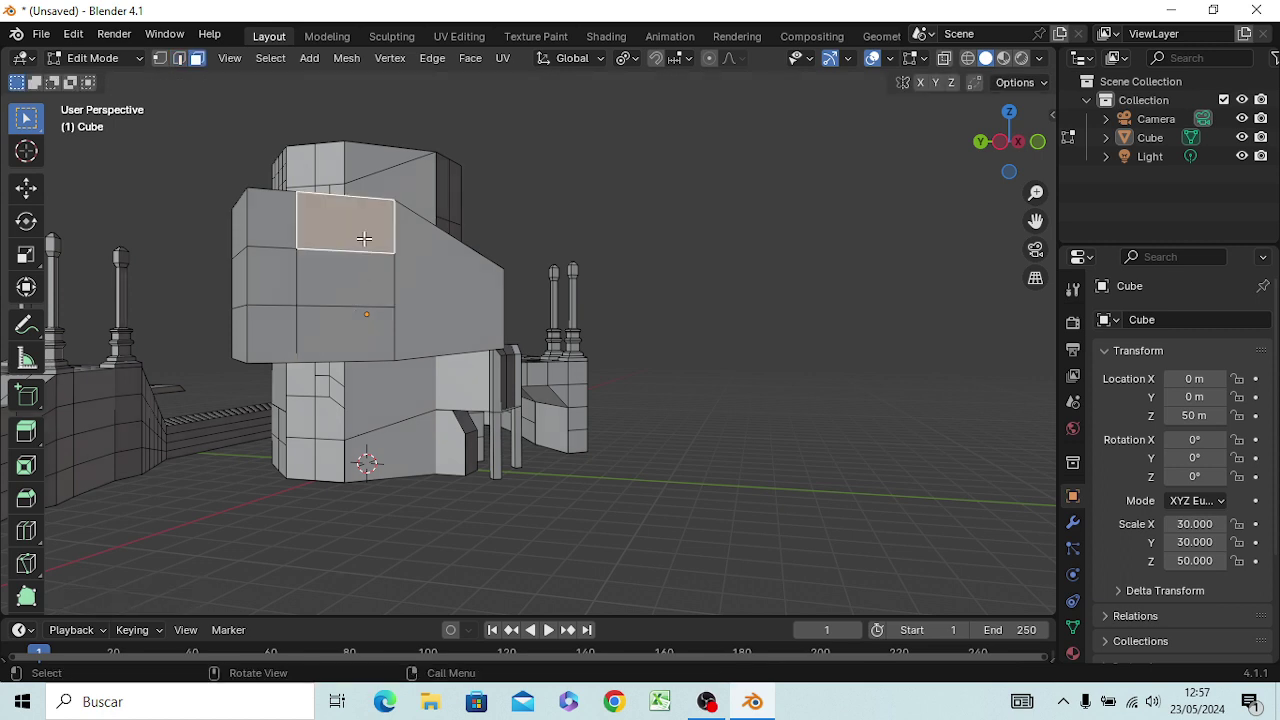
{"action": "left_click", "coordinate": [353, 284], "text": "shift"}
{"action": "left_click", "coordinate": [358, 316], "text": "shift"}
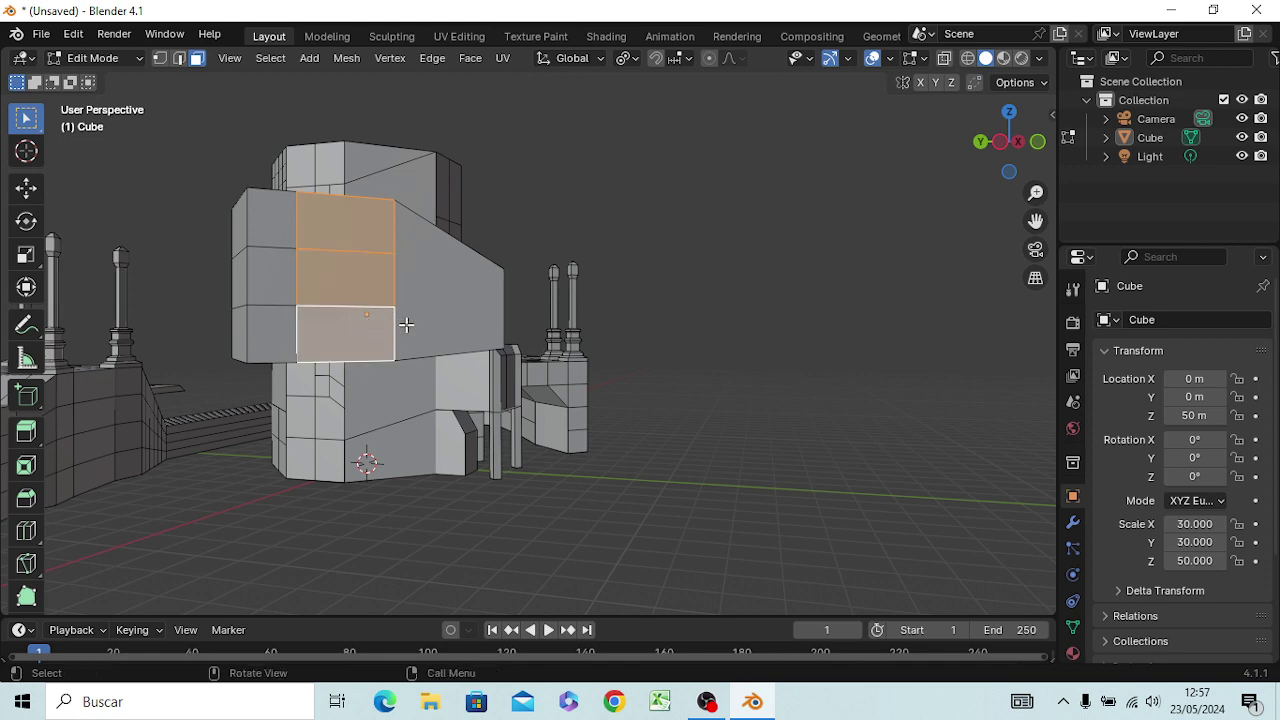
{"action": "key", "text": "KP_3"}
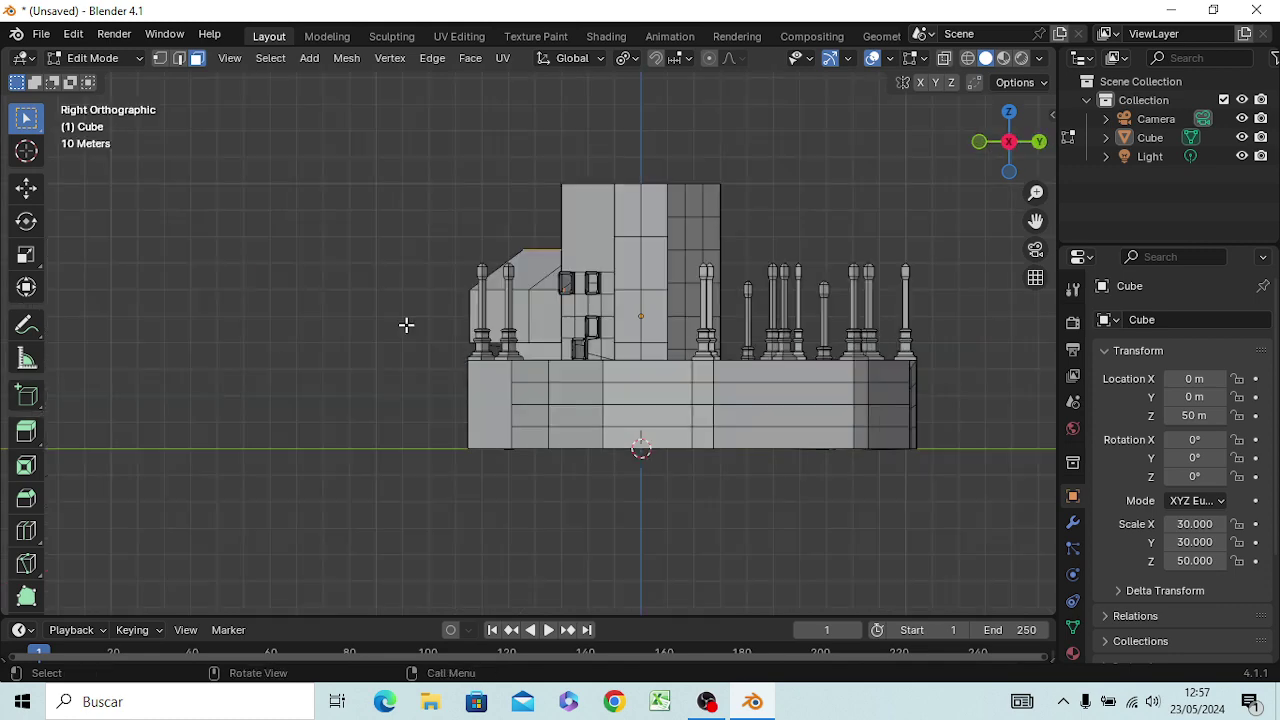
{"action": "key", "text": "KP_1"}
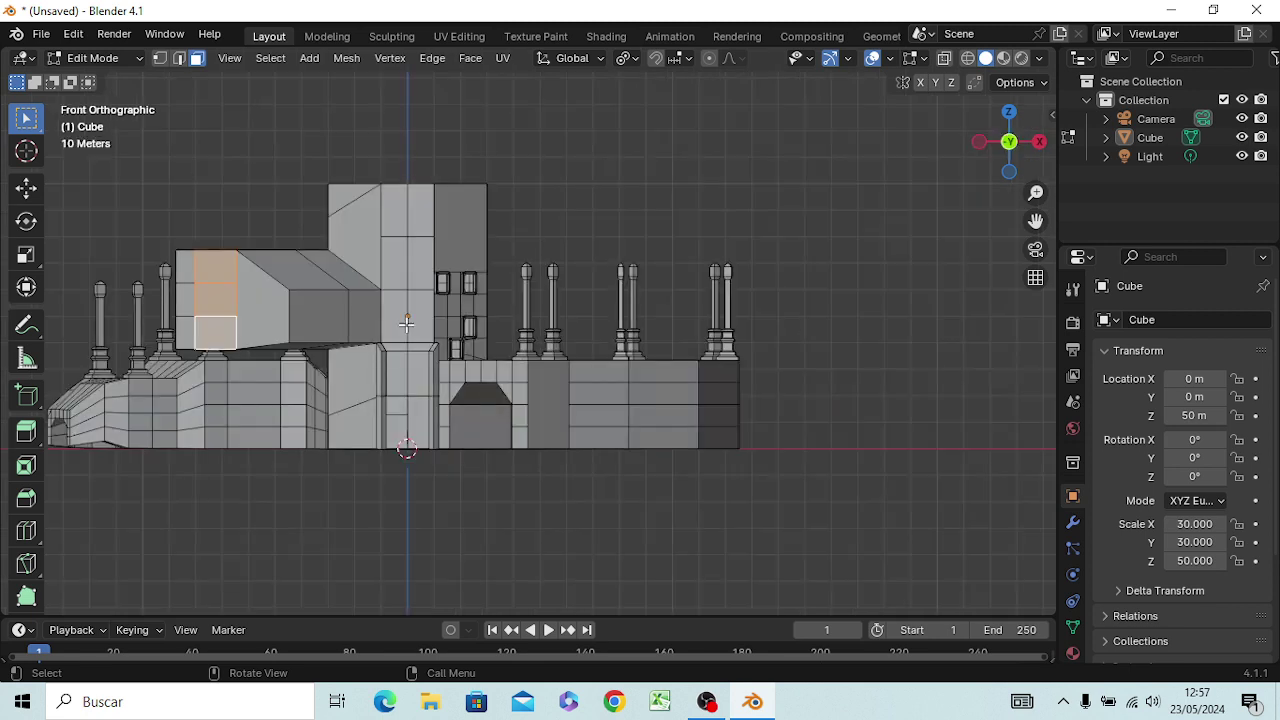
{"action": "key", "text": "e"}
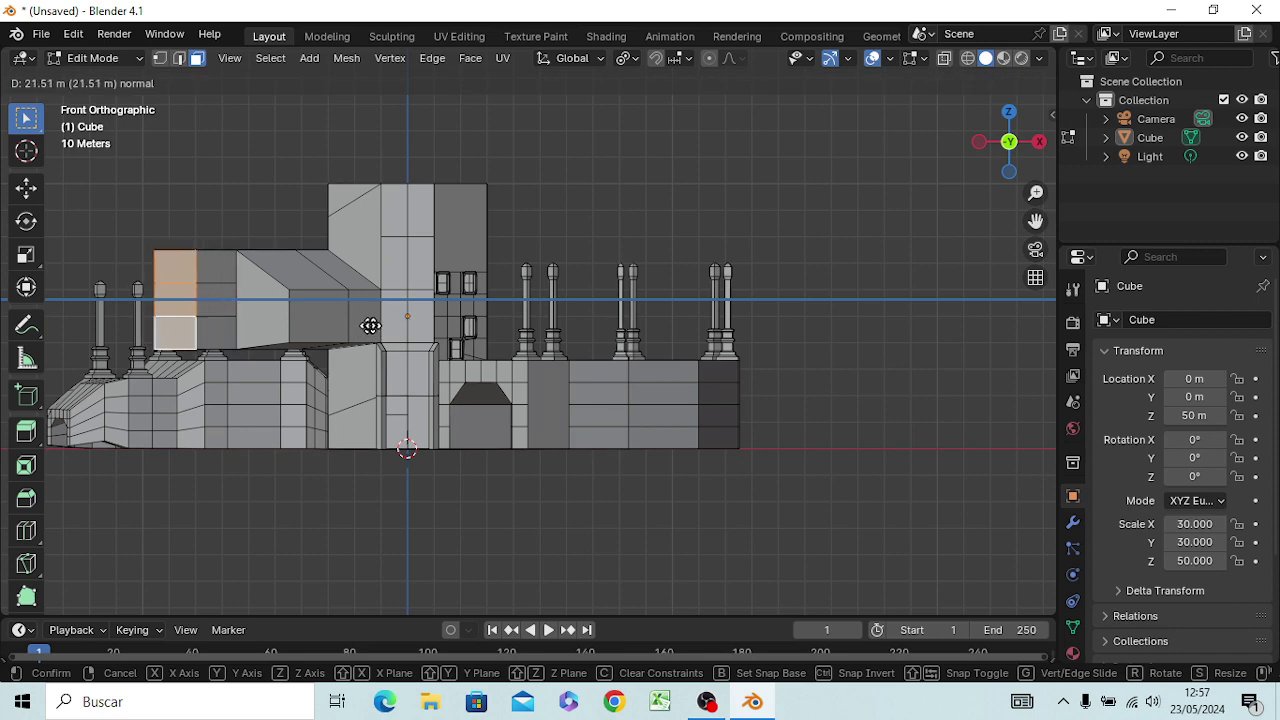
{"action": "left_click", "coordinate": [370, 325]}
{"action": "mouse_move", "coordinate": [370, 330]}
{"action": "middle_mouse_down"}
{"action": "mouse_move", "coordinate": [400, 500]}
{"action": "mouse_move", "coordinate": [511, 481]}
{"action": "mouse_move", "coordinate": [480, 470]}
{"action": "middle_mouse_up"}
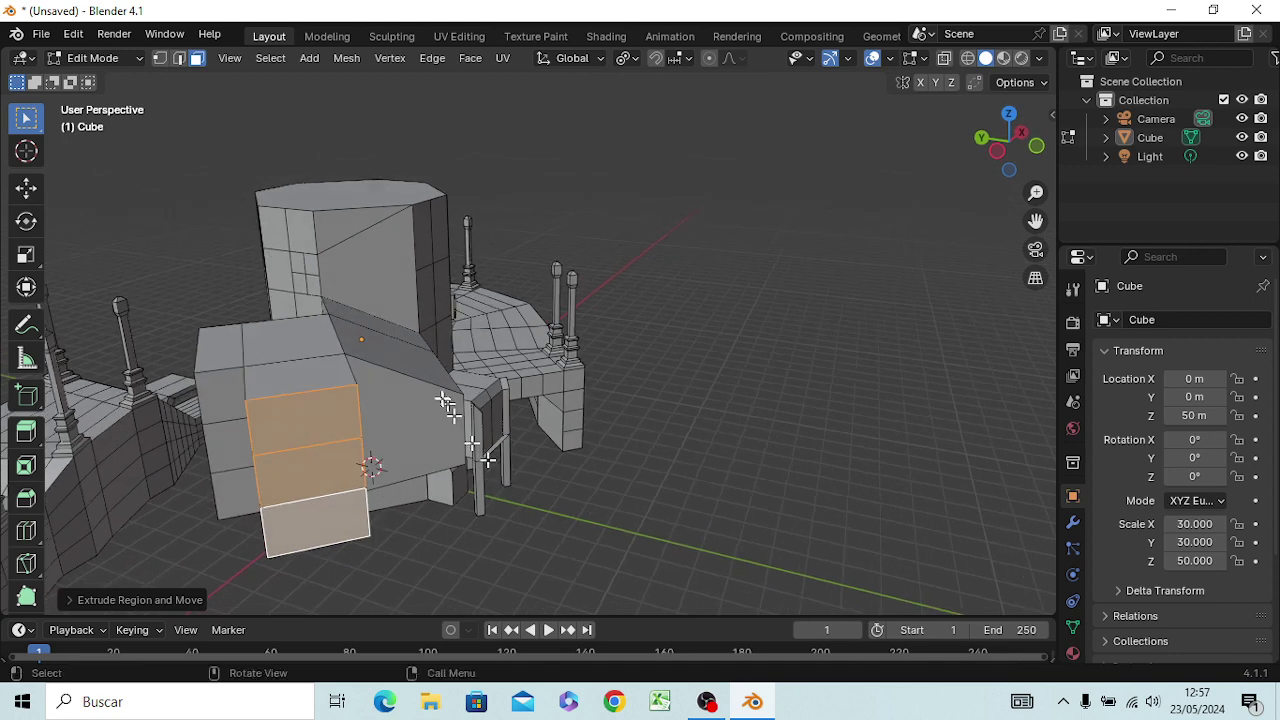
Step: Extrude two top faces of the wing block upward twice, about 14 m, into a tall block
{"action": "left_click", "coordinate": [277, 374]}
{"action": "left_click", "coordinate": [284, 342], "text": "shift"}
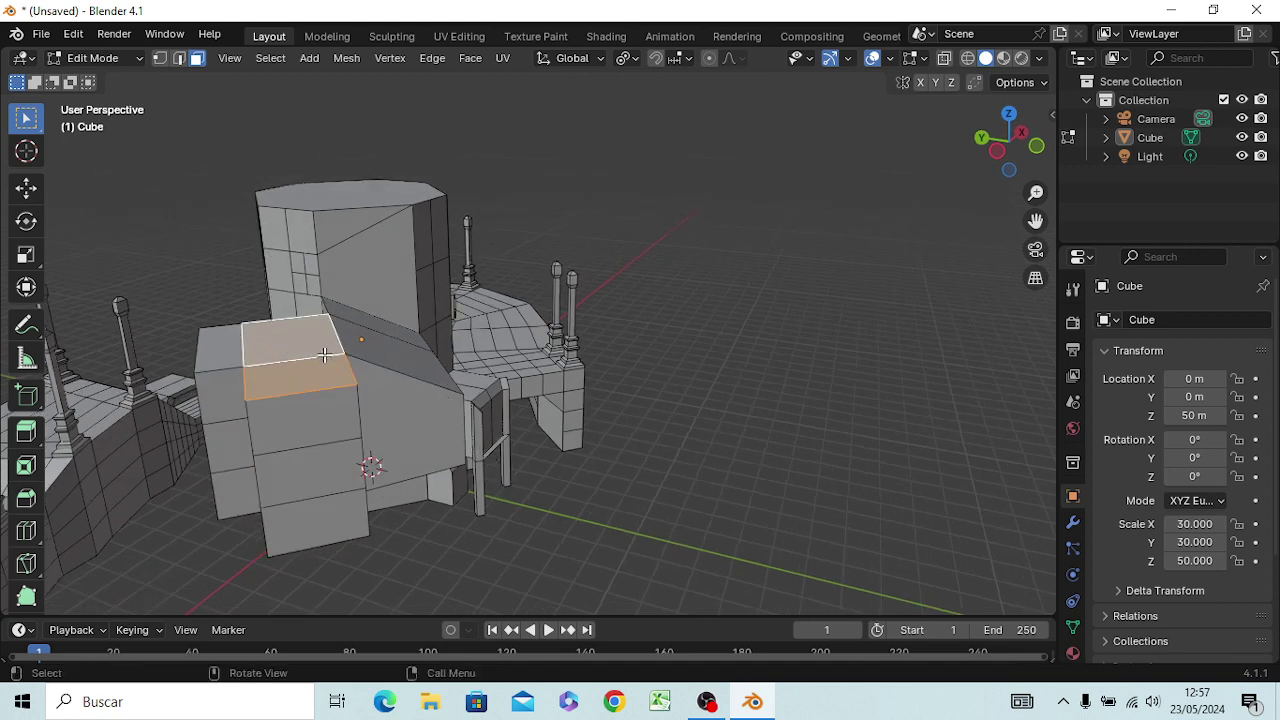
{"action": "key", "text": "KP_1"}
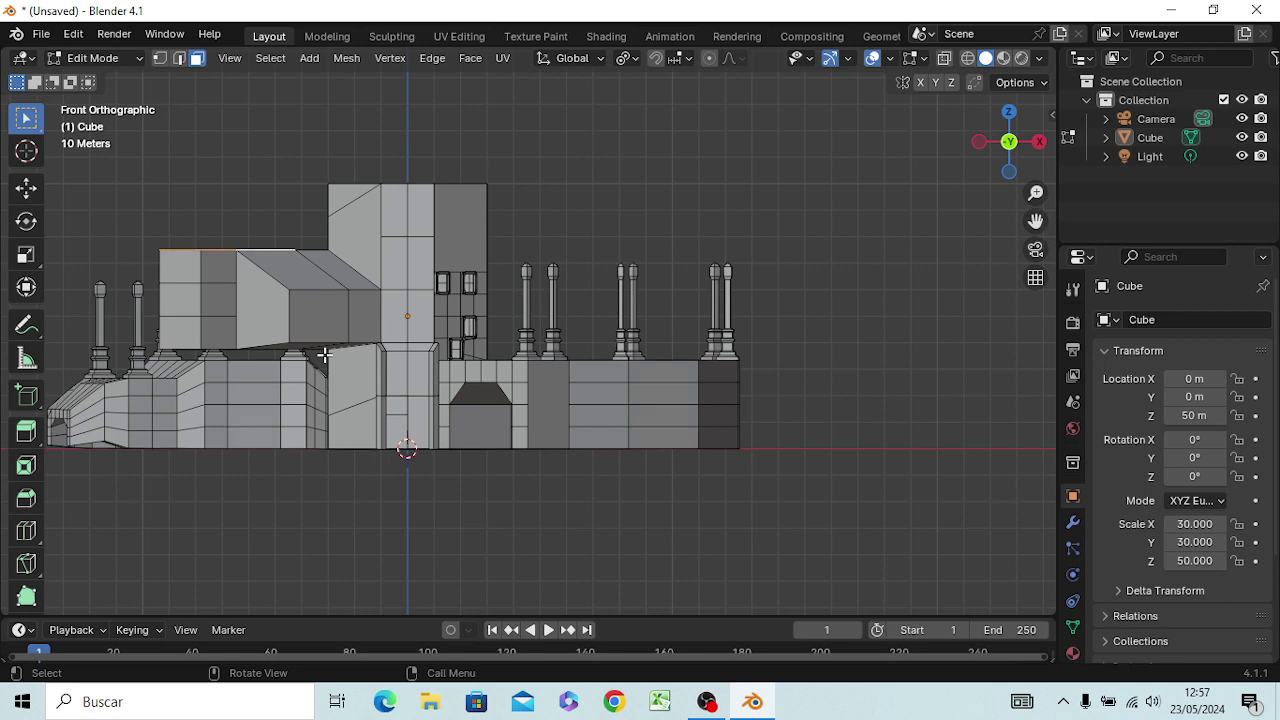
{"action": "key", "text": "e"}
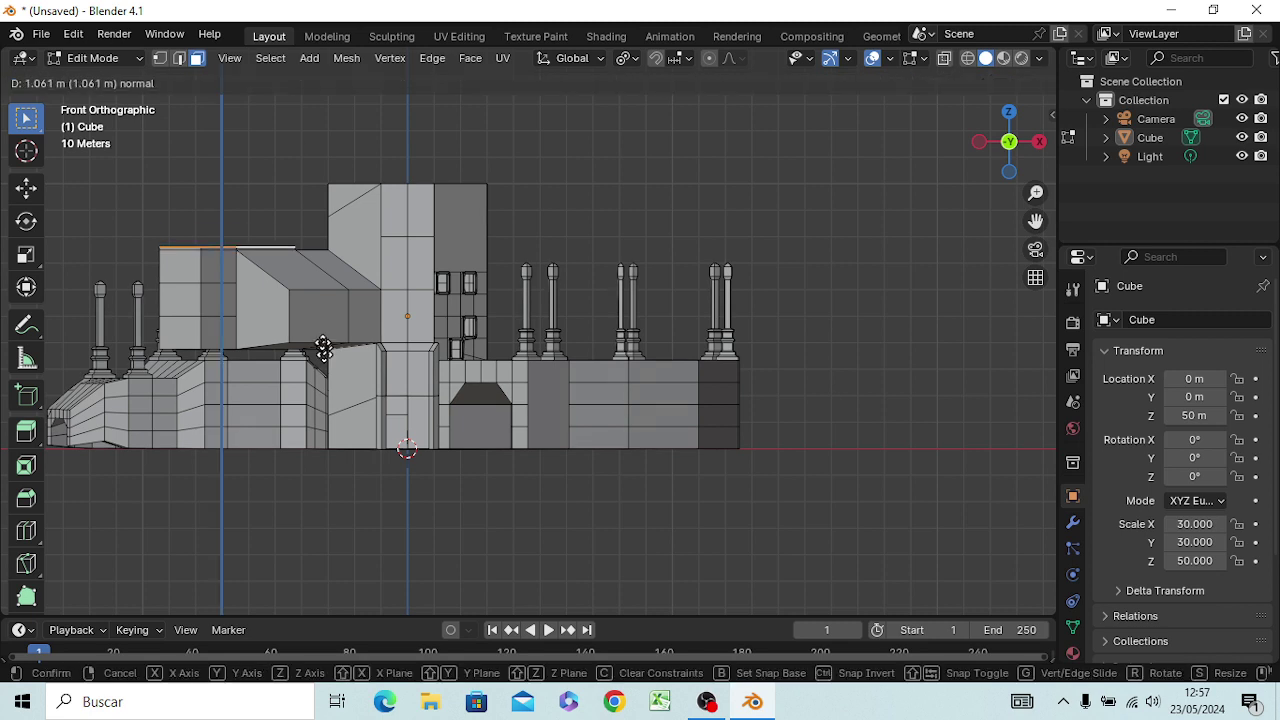
{"action": "left_click", "coordinate": [314, 214]}
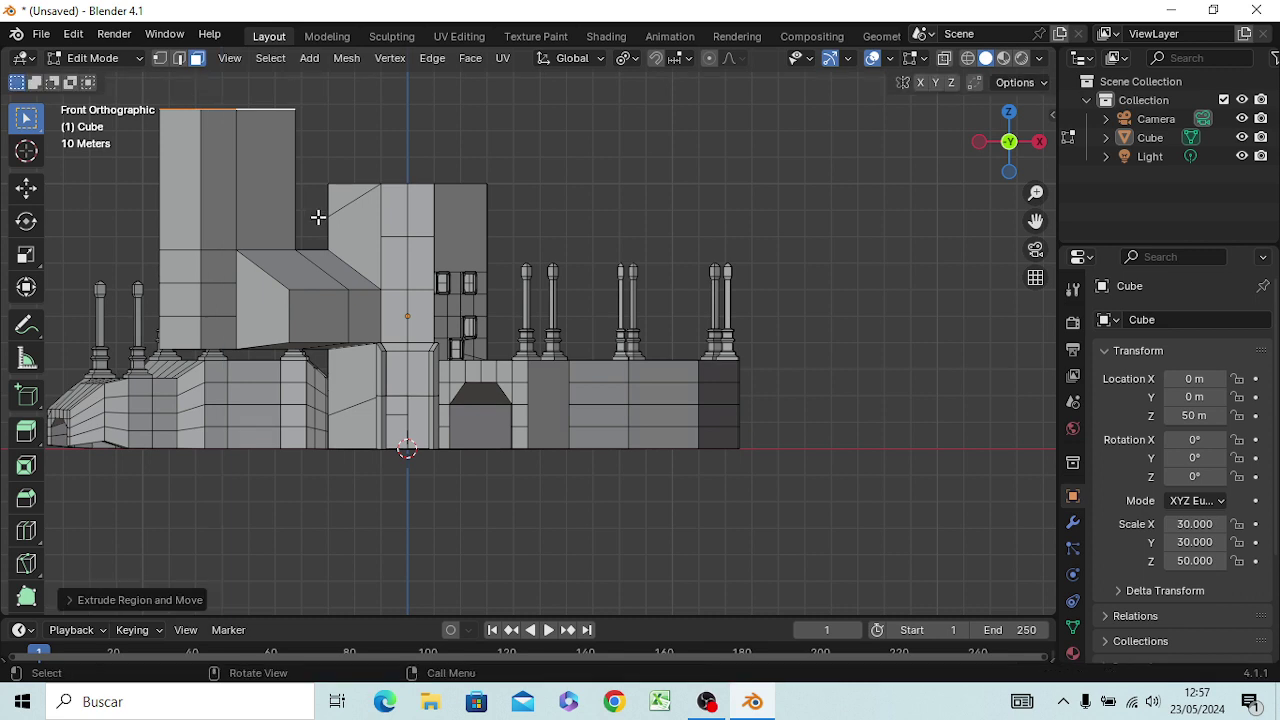
{"action": "key", "text": "e"}
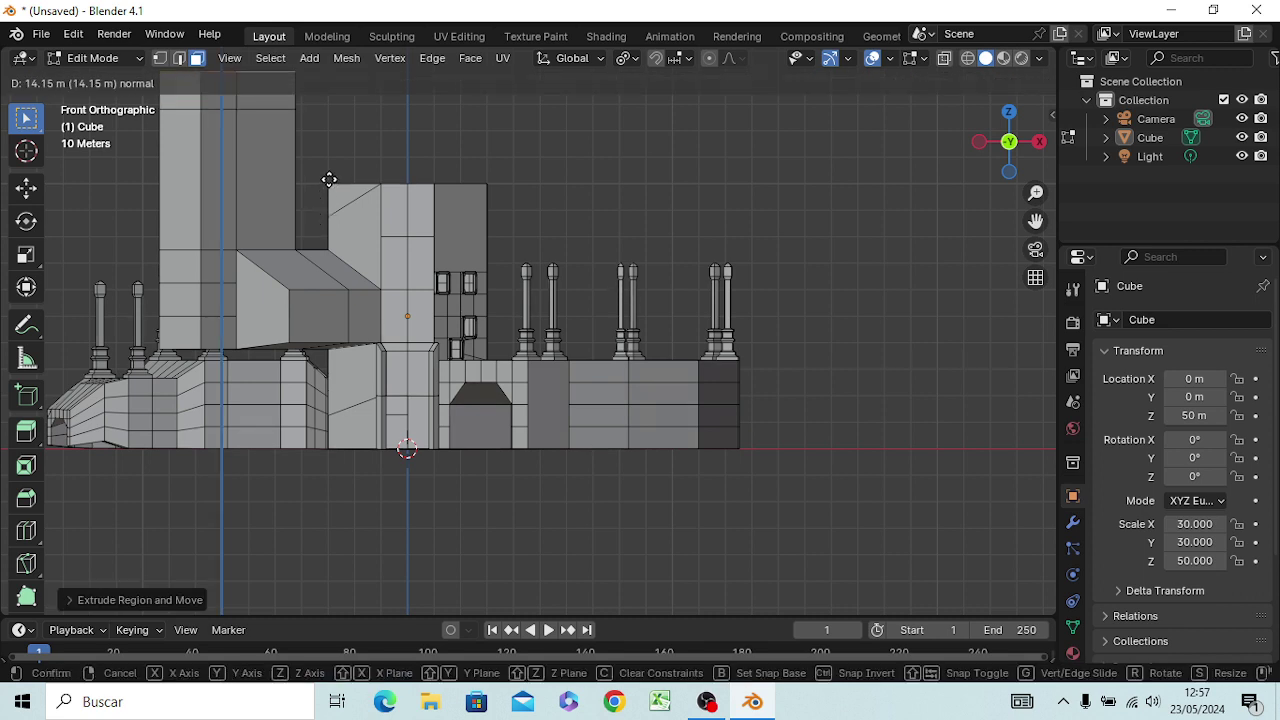
{"action": "left_click", "coordinate": [329, 180]}
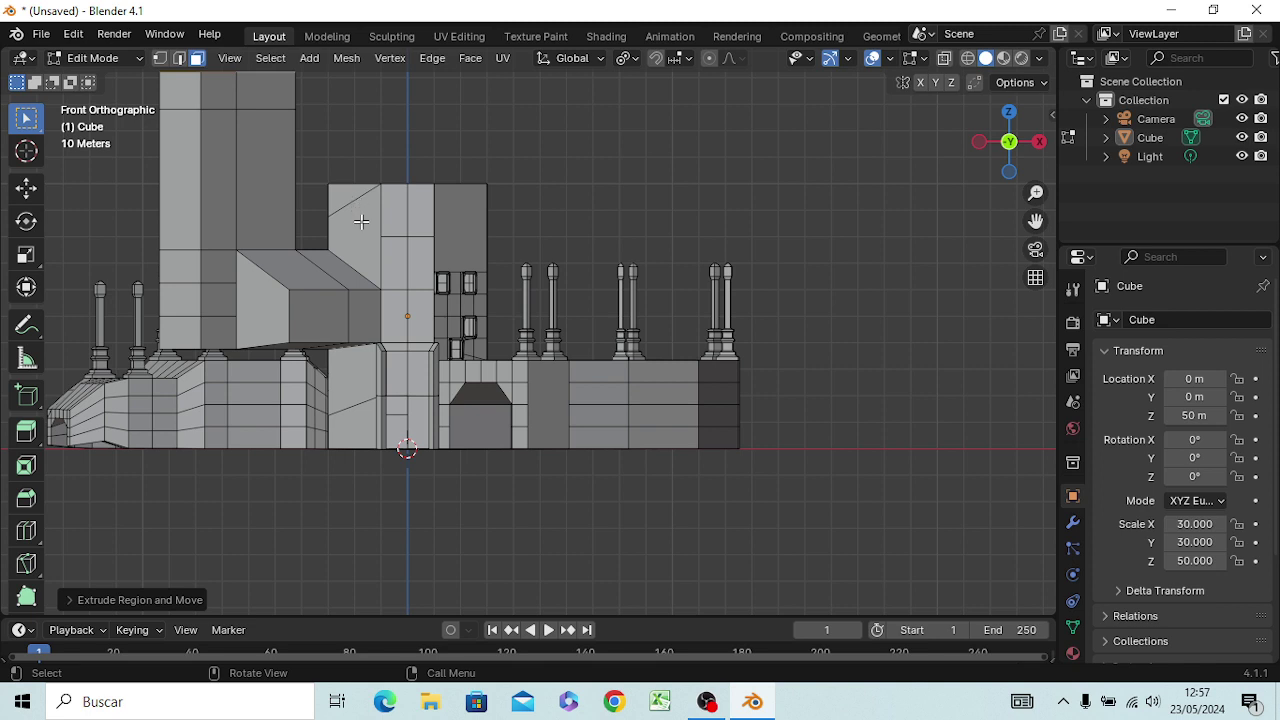
Step: Scale the tall block's top faces down to about 0.63 for a tapered crown
{"action": "key", "text": "s"}
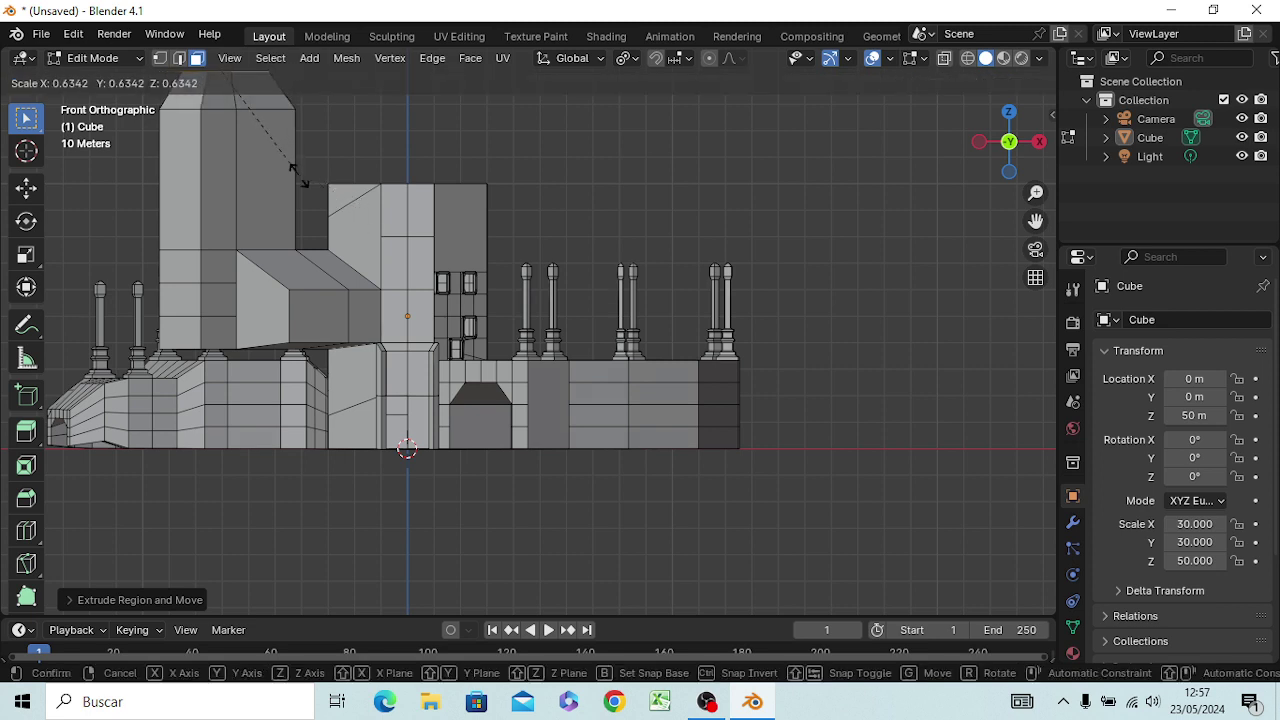
{"action": "left_click", "coordinate": [289, 169]}
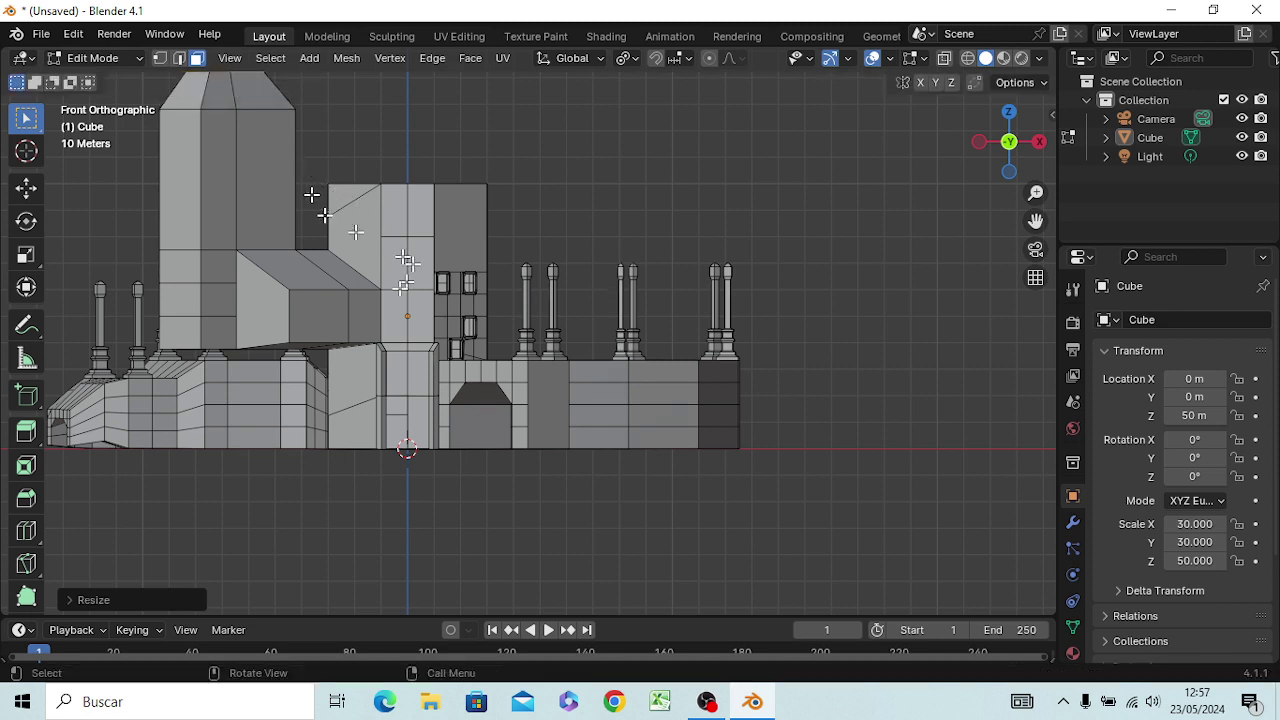
{"action": "mouse_move", "coordinate": [320, 200]}
{"action": "middle_mouse_down"}
{"action": "mouse_move", "coordinate": [573, 362]}
{"action": "mouse_move", "coordinate": [591, 357]}
{"action": "mouse_move", "coordinate": [555, 287]}
{"action": "mouse_move", "coordinate": [560, 303]}
{"action": "middle_mouse_up"}
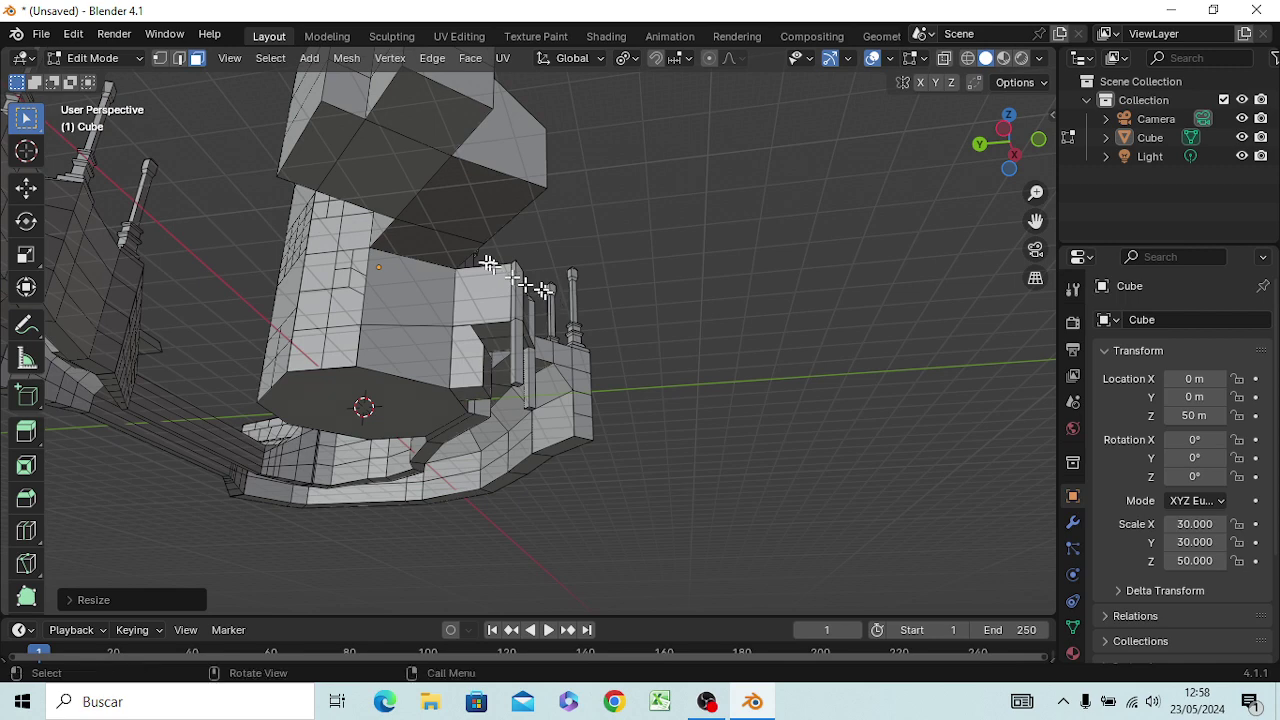
Step: Subdivide the upper block's top face repeatedly into a finer grid
{"action": "left_click", "coordinate": [433, 113]}
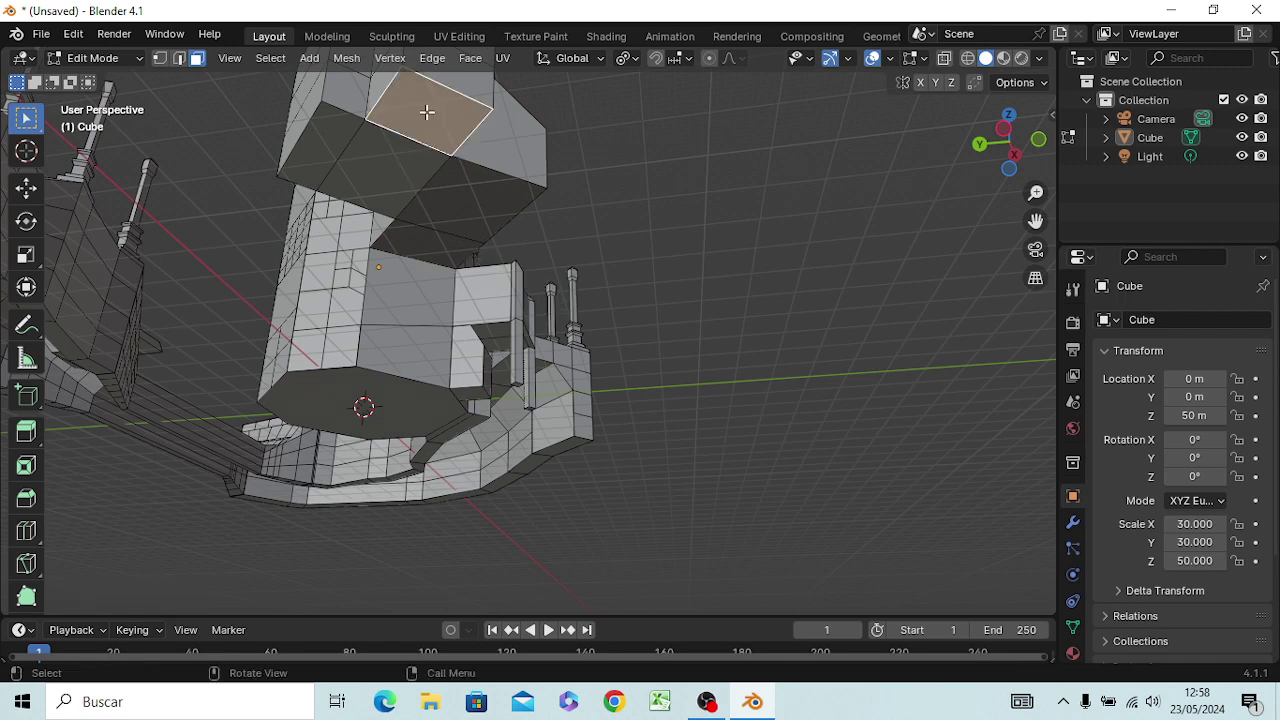
{"action": "key", "text": "ctrl+f"}
{"action": "left_click", "coordinate": [408, 112]}
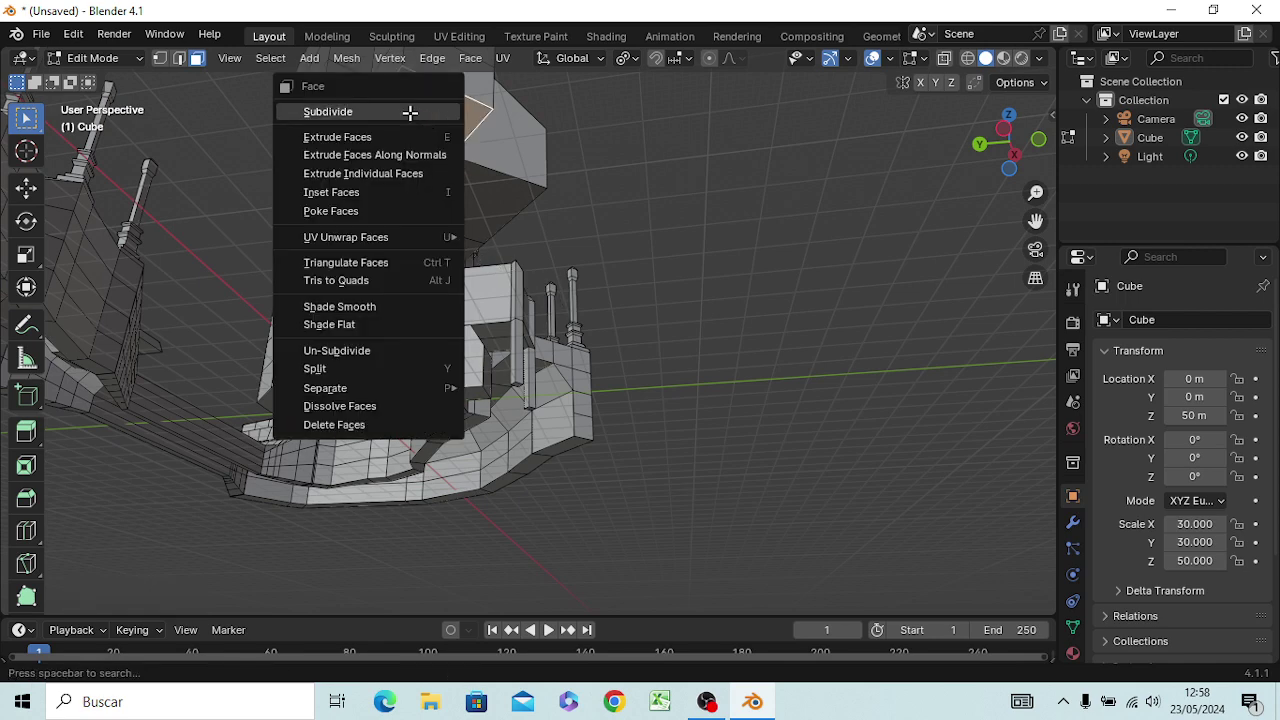
{"action": "key", "text": "ctrl+f"}
{"action": "left_click", "coordinate": [414, 114]}
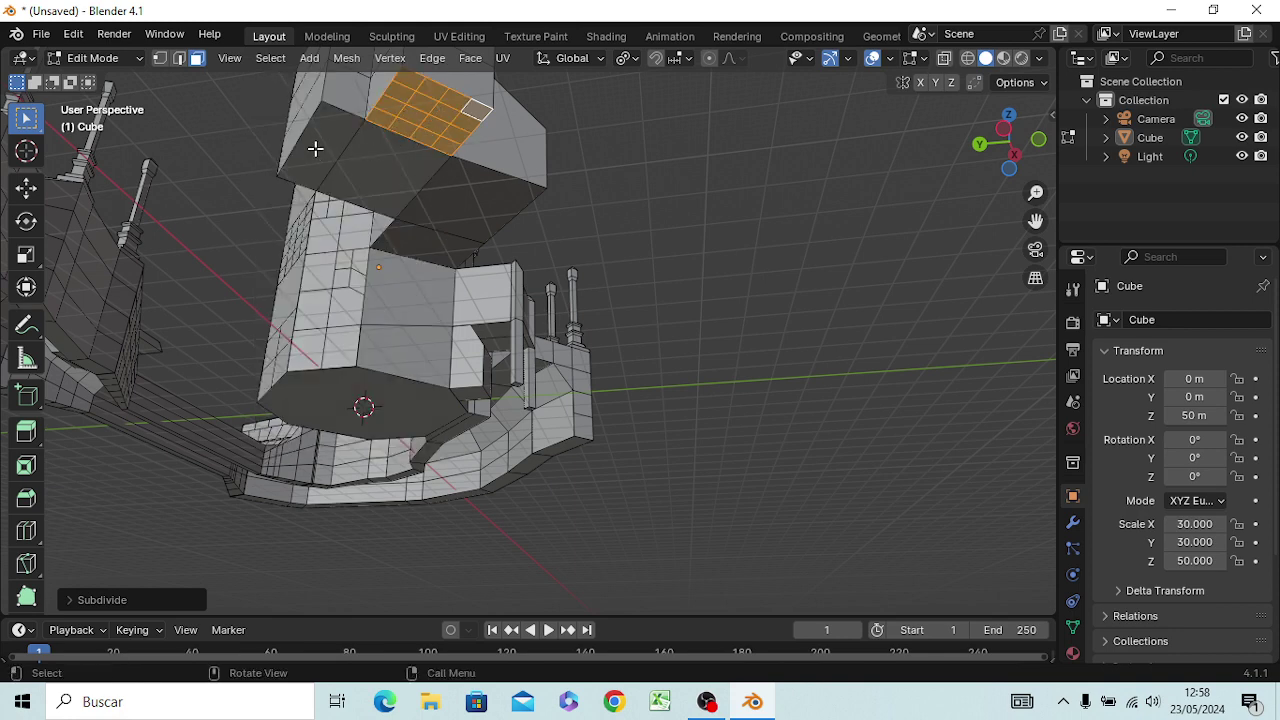
{"action": "right_click", "coordinate": [456, 212]}
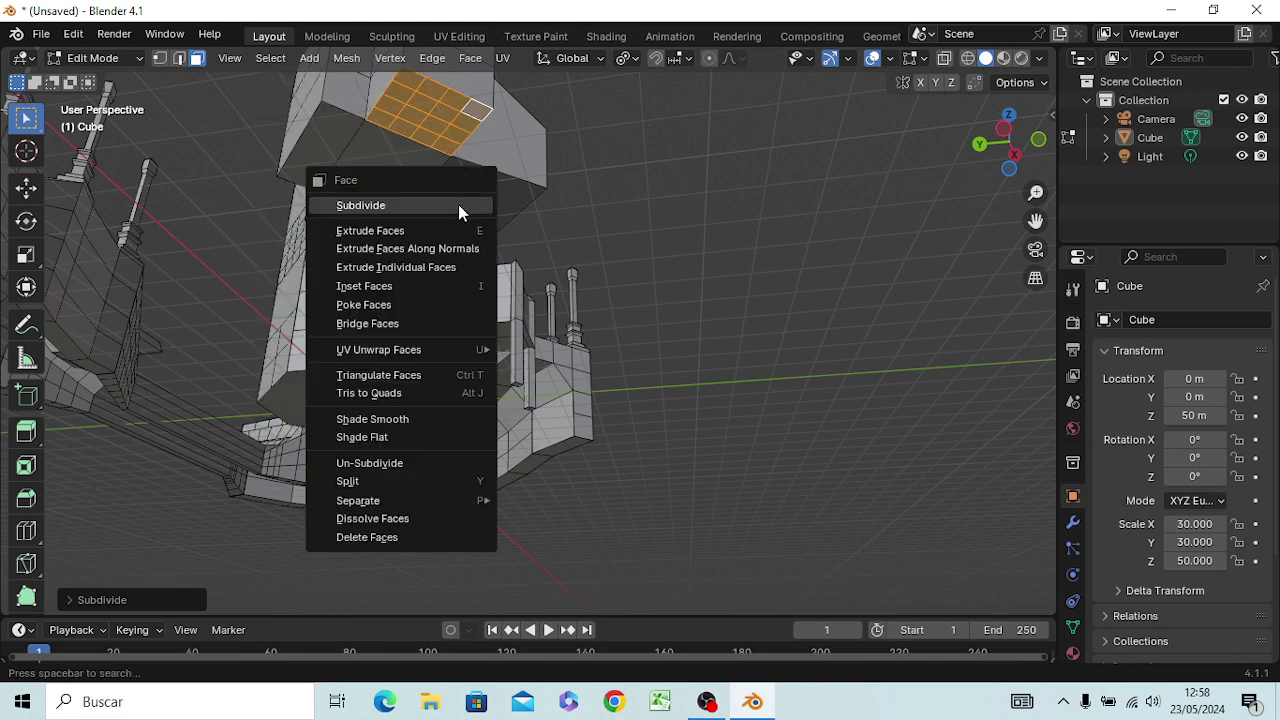
{"action": "left_click", "coordinate": [458, 204]}
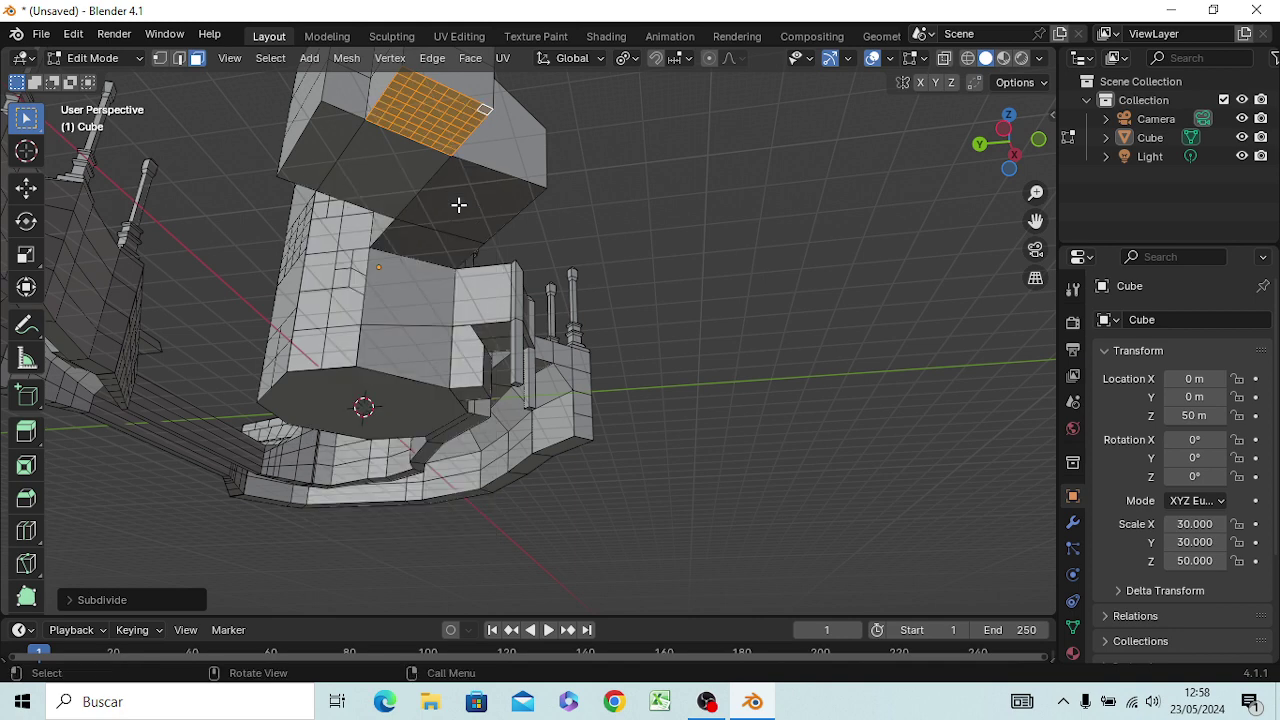
Step: Split a neighbouring face into a 2x2 grid, undoing an extra 4x4 subdivision
{"action": "left_click", "coordinate": [458, 204]}
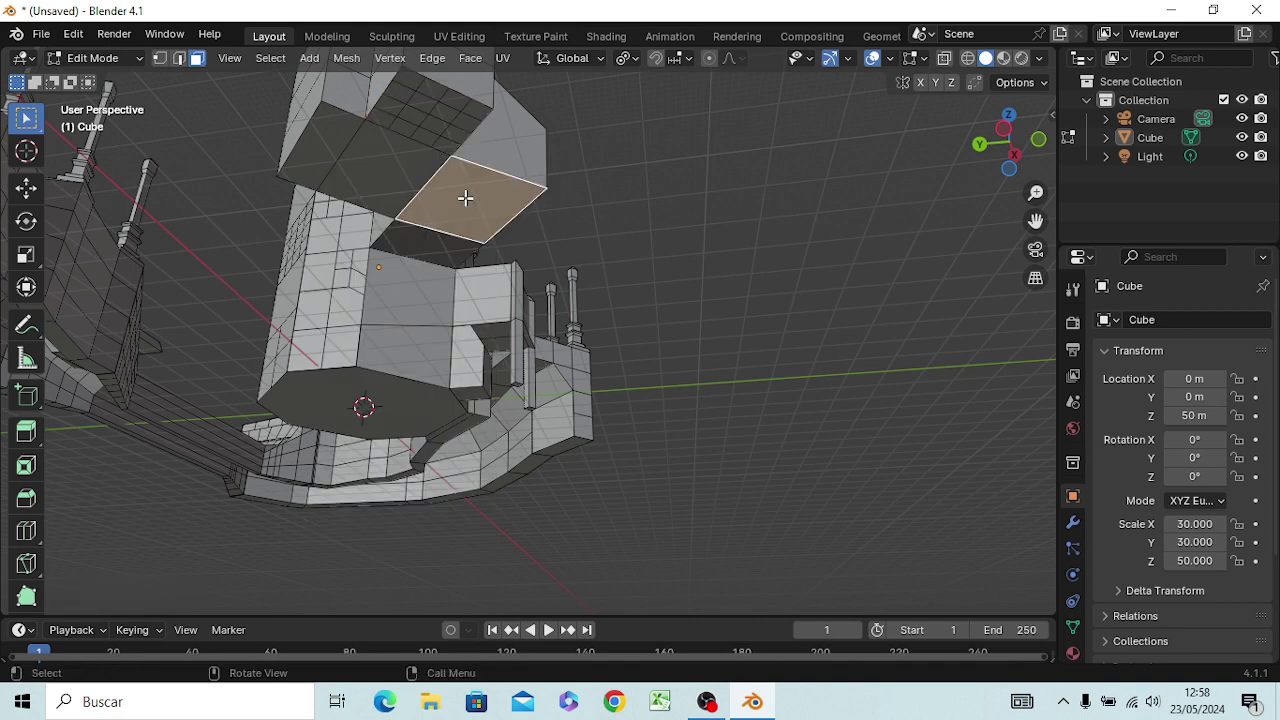
{"action": "right_click", "coordinate": [466, 213]}
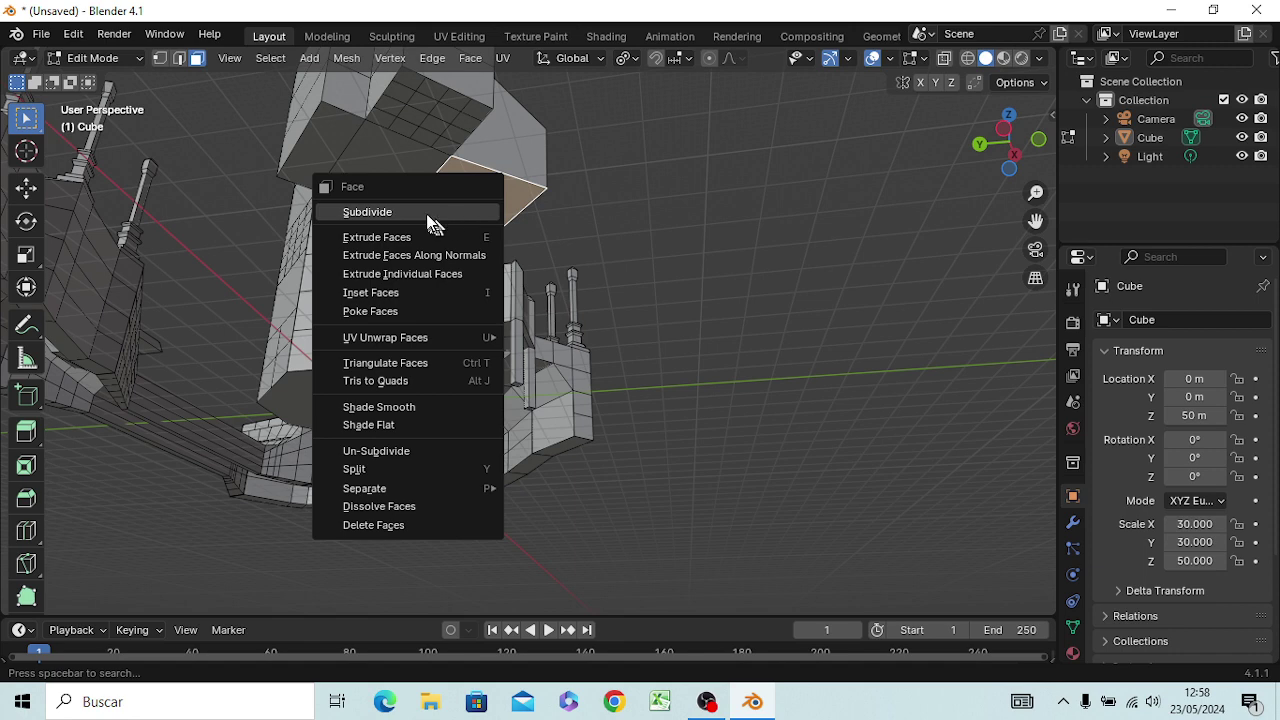
{"action": "left_click", "coordinate": [423, 213]}
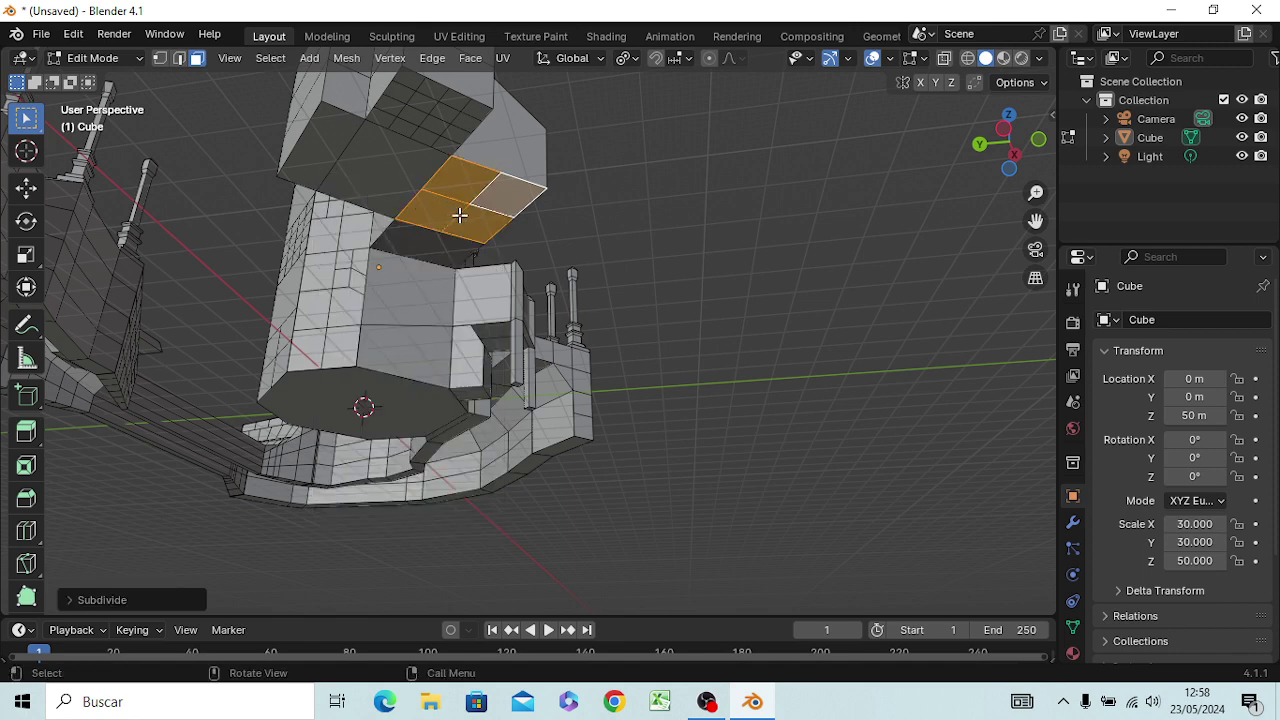
{"action": "right_click", "coordinate": [299, 157]}
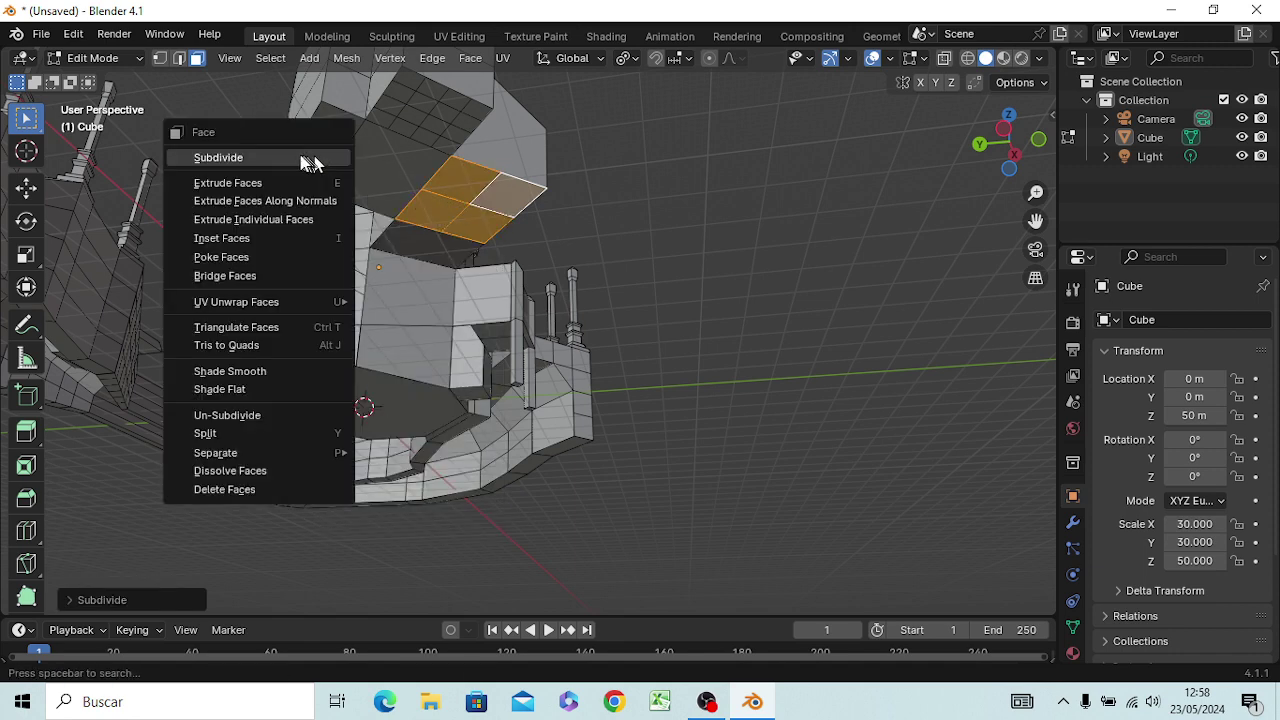
{"action": "left_click", "coordinate": [298, 157]}
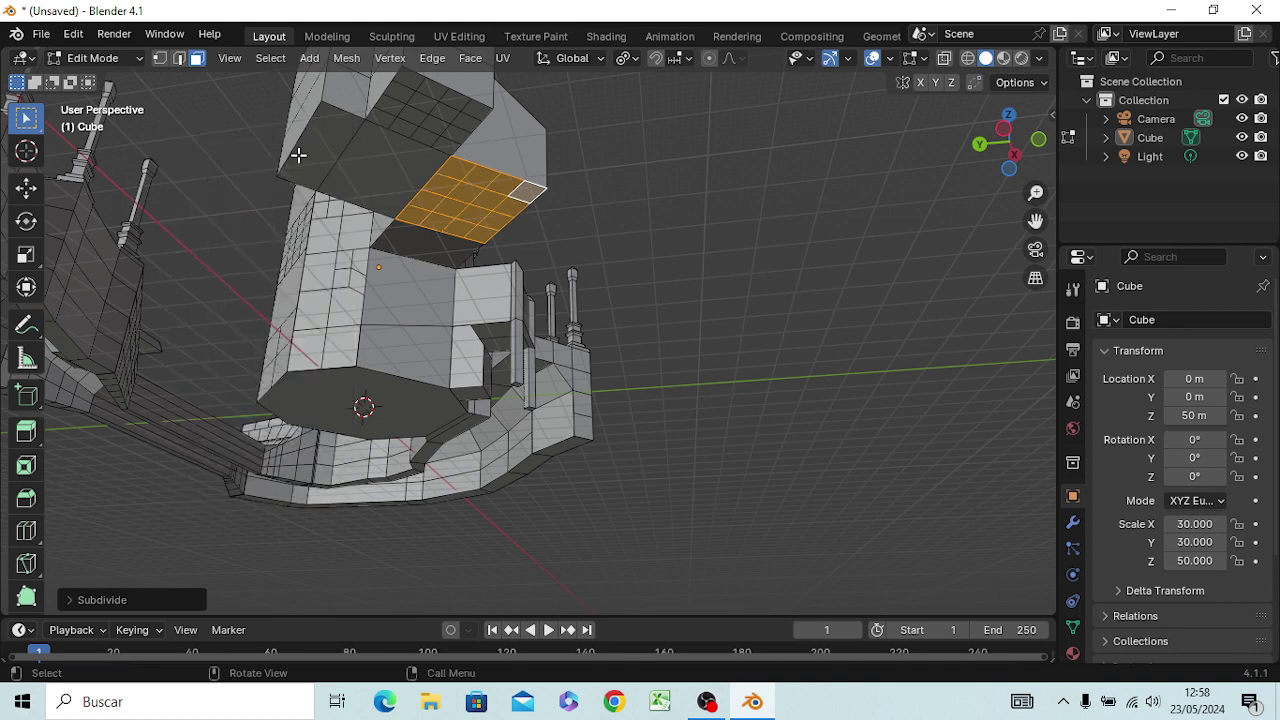
{"action": "key", "text": "ctrl+z"}
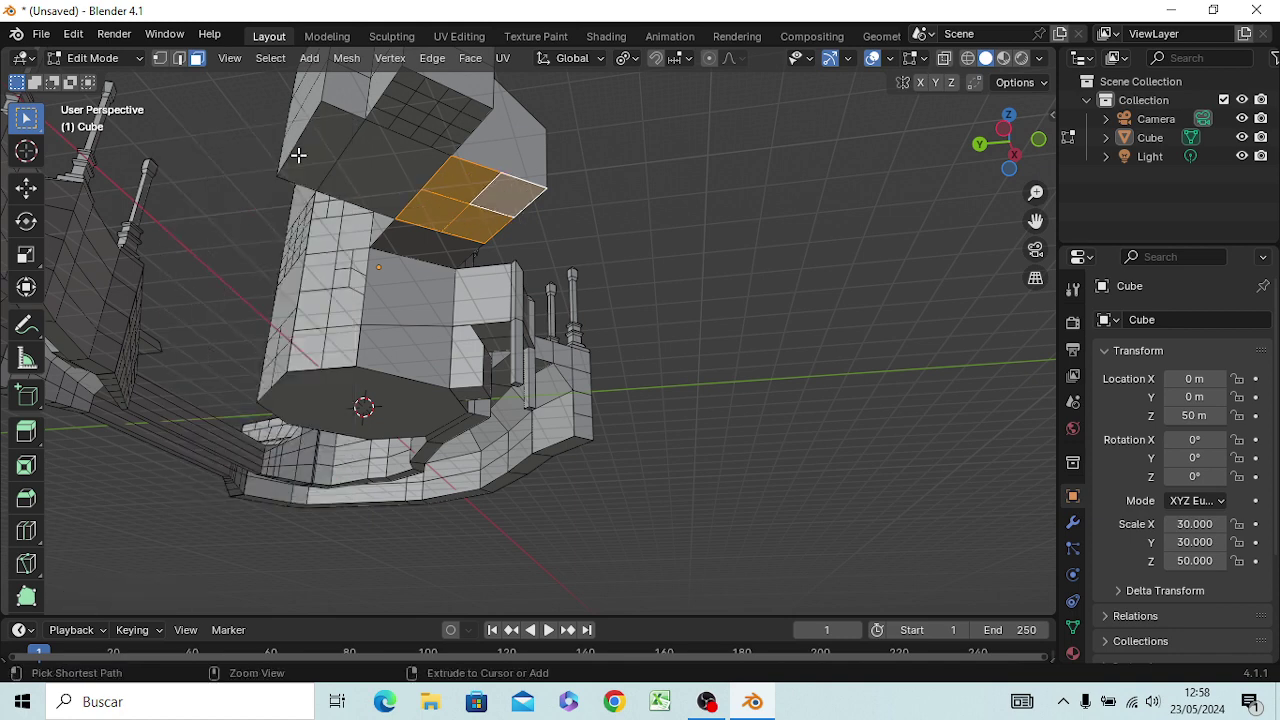
Step: Subdivide another upper-block face into 2x2, then subdivide an adjacent small face
{"action": "left_click", "coordinate": [315, 145]}
{"action": "right_click", "coordinate": [314, 144]}
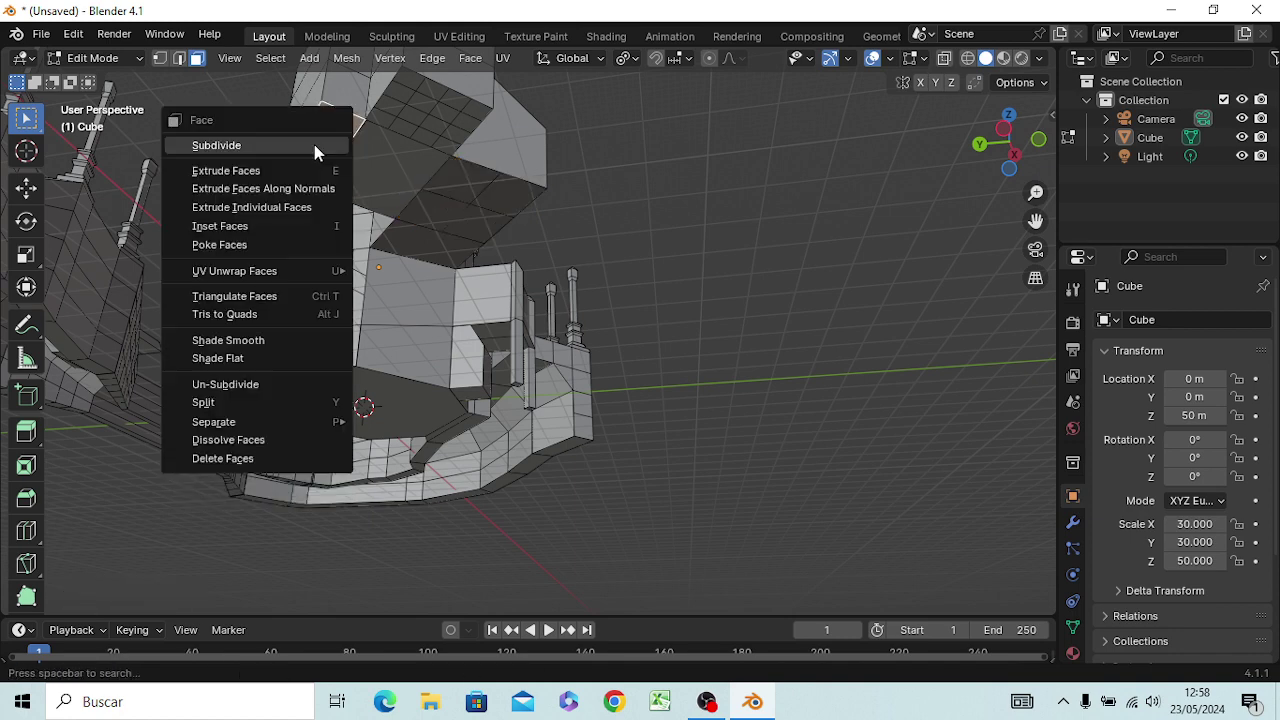
{"action": "left_click", "coordinate": [300, 148]}
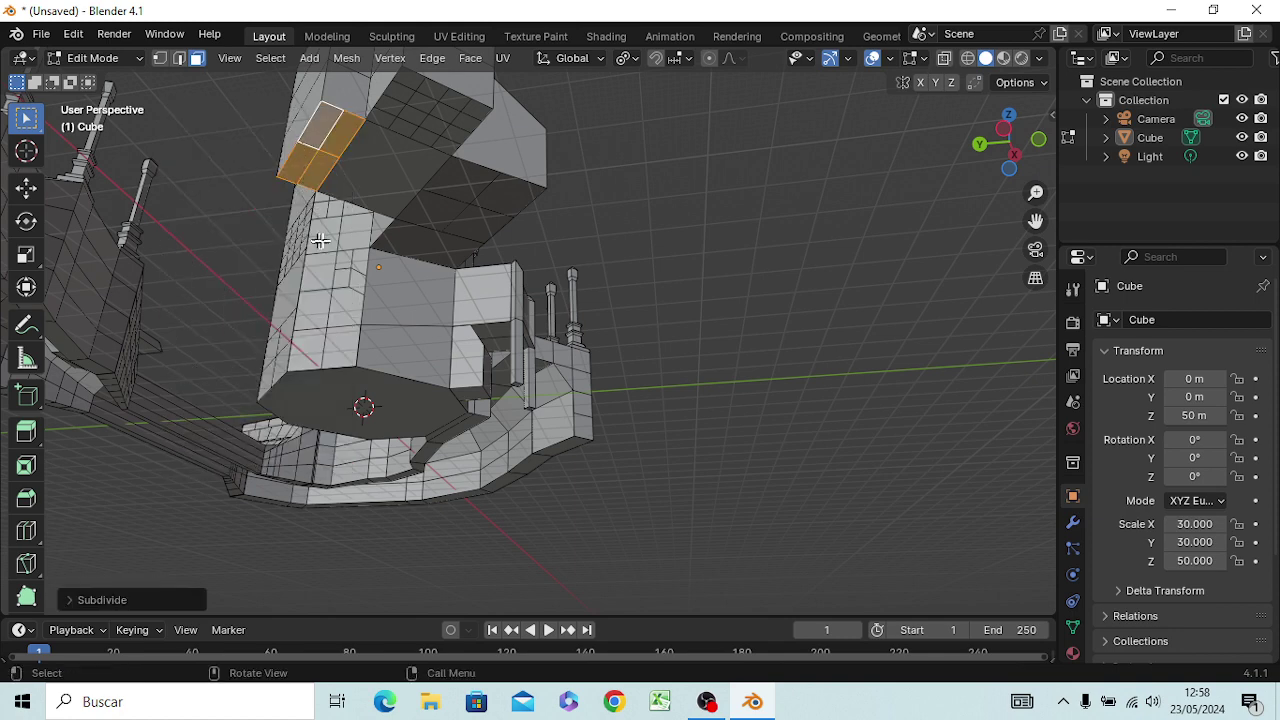
{"action": "left_click", "coordinate": [320, 132]}
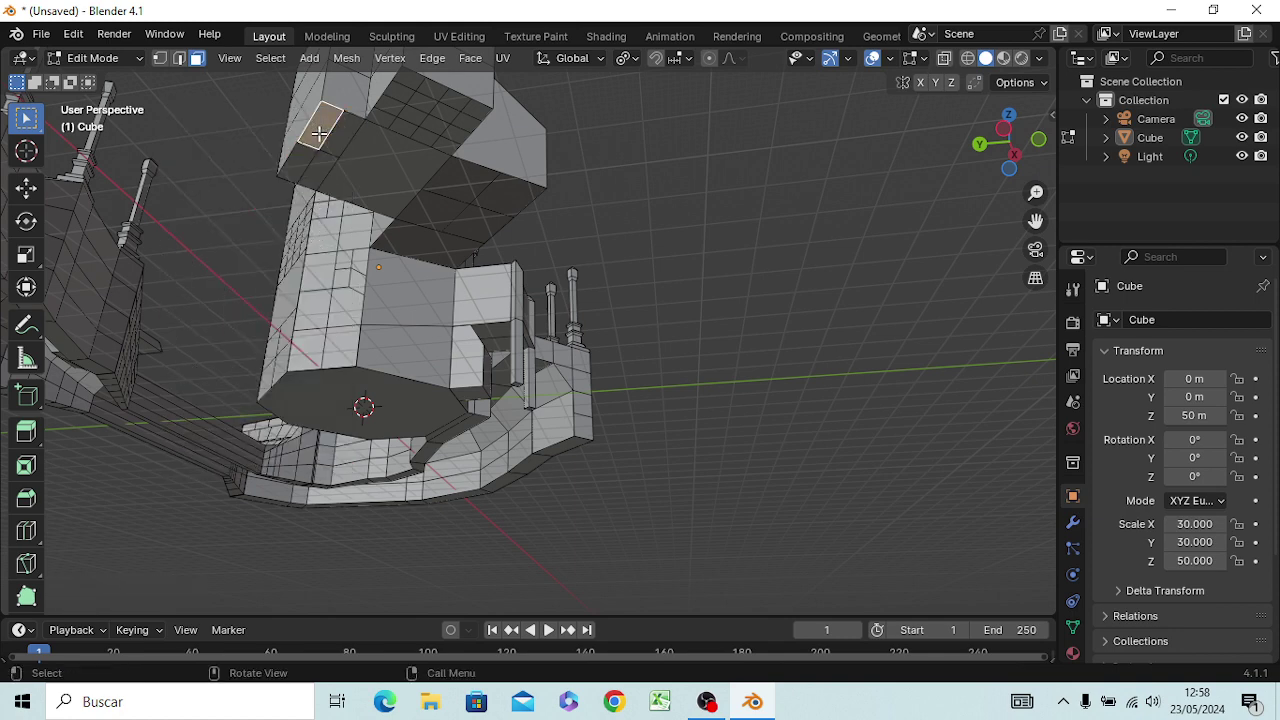
{"action": "left_click", "coordinate": [300, 160]}
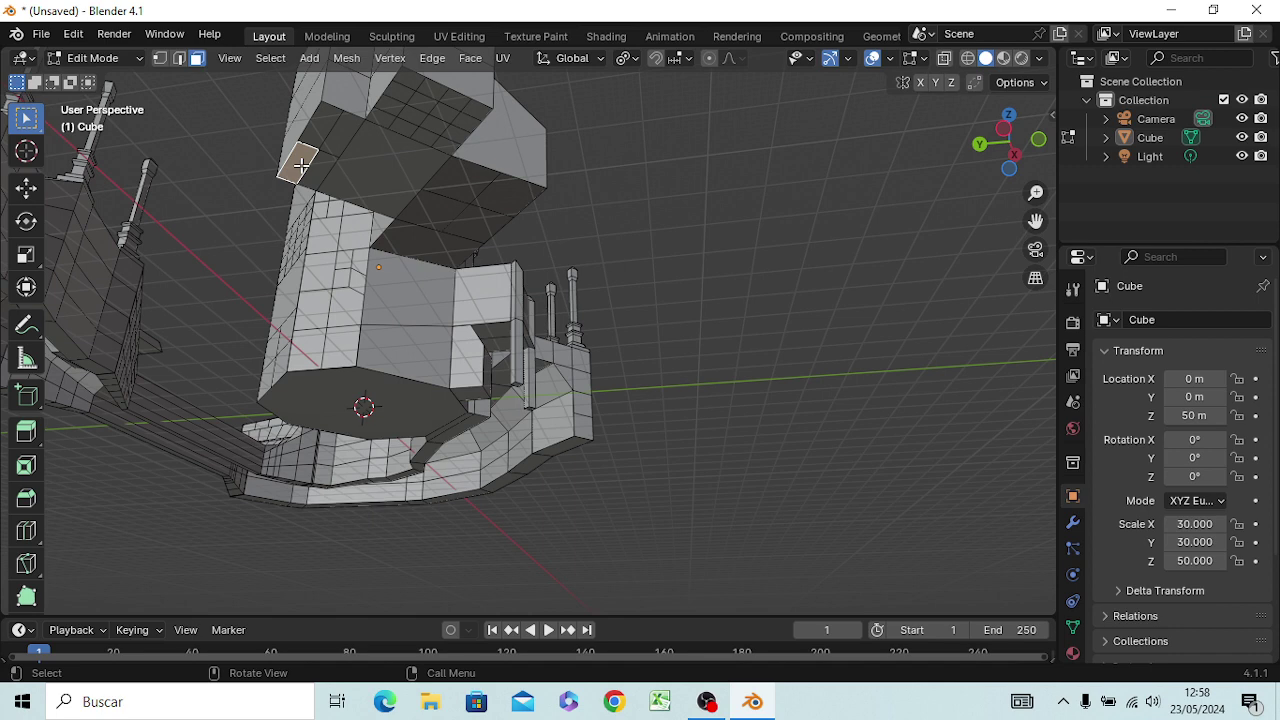
{"action": "right_click", "coordinate": [301, 165]}
{"action": "left_click", "coordinate": [294, 159]}
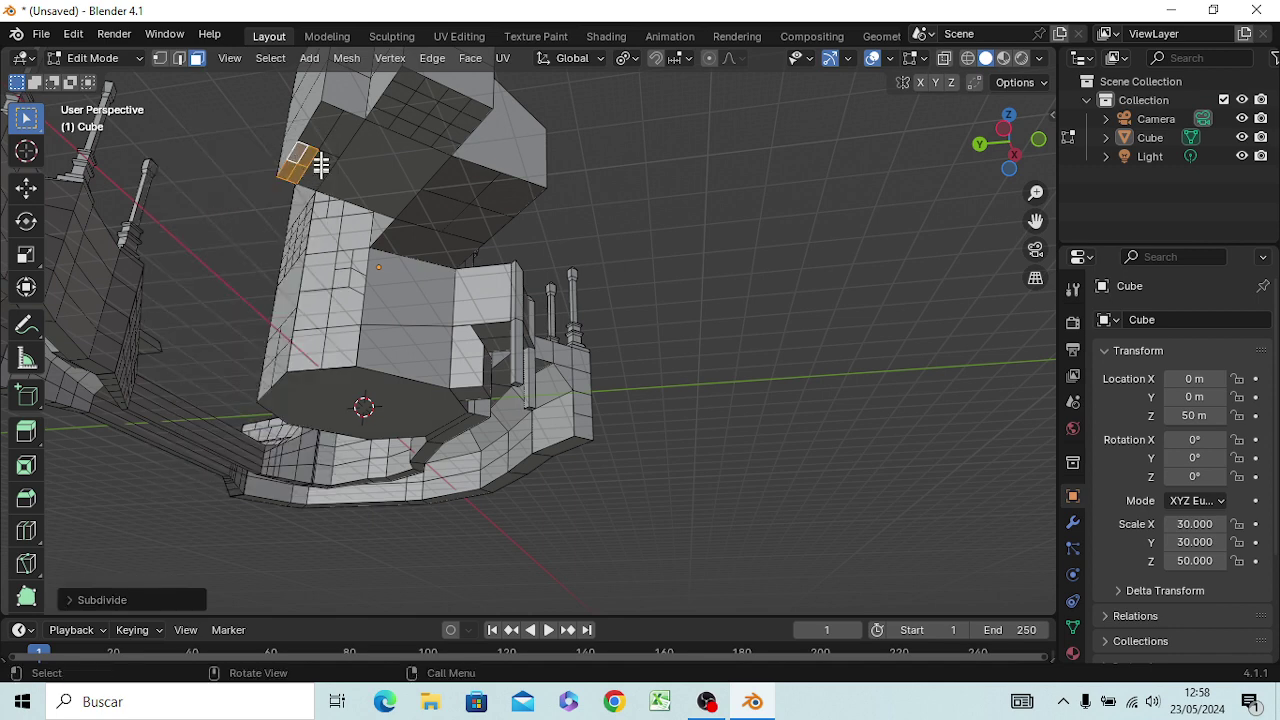
Step: Subdivide one more small face on the upper block, undoing a further subdivision
{"action": "left_click", "coordinate": [335, 141]}
{"action": "left_click", "coordinate": [320, 166]}
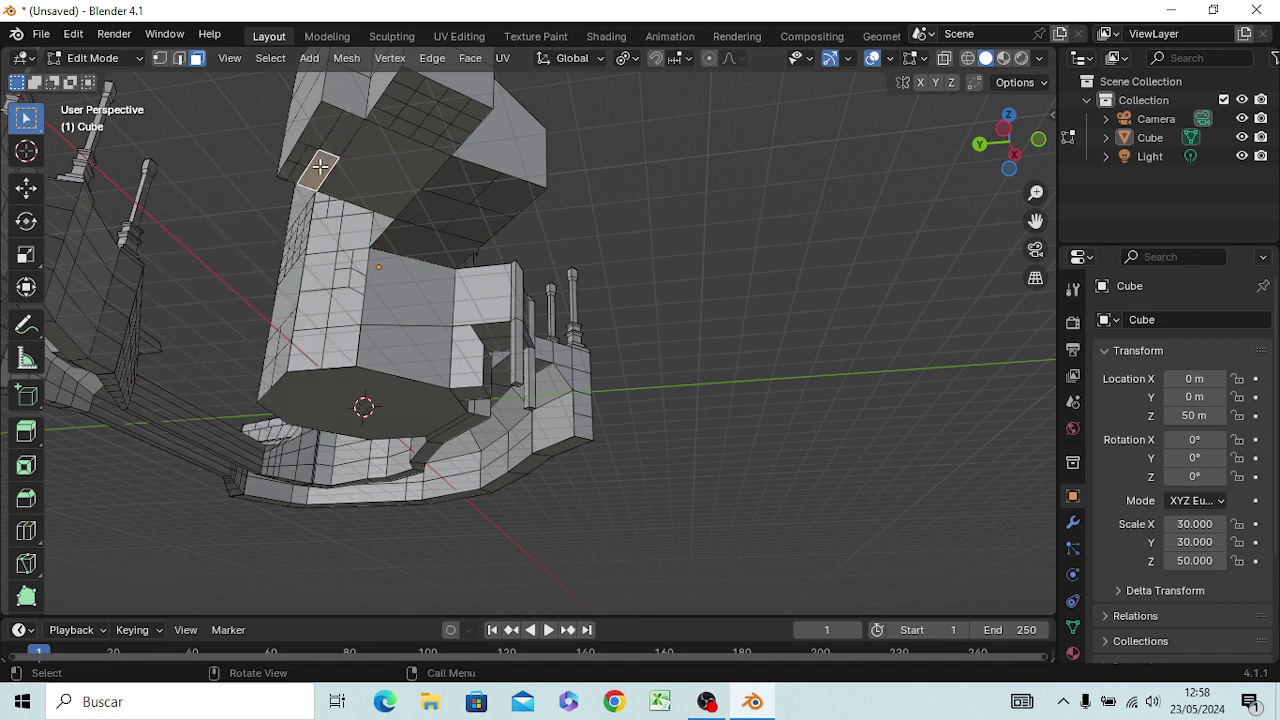
{"action": "right_click", "coordinate": [320, 166]}
{"action": "left_click", "coordinate": [318, 172]}
{"action": "left_click", "coordinate": [666, 164]}
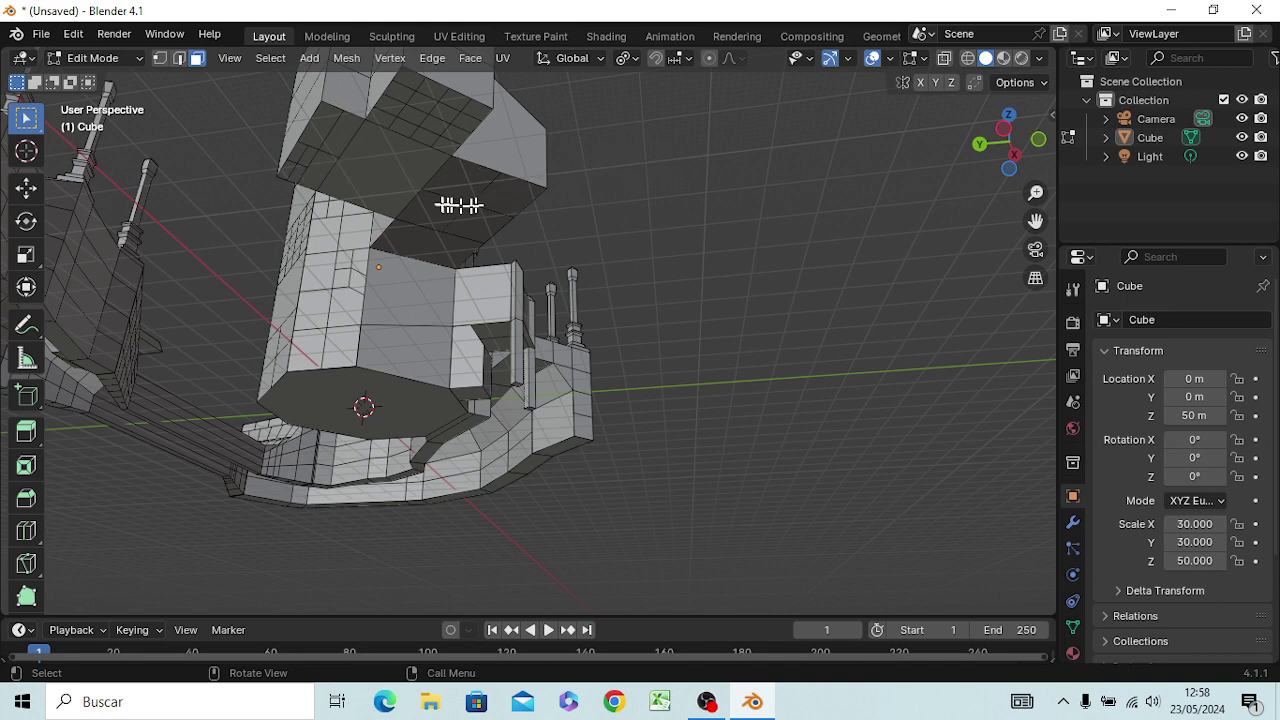
{"action": "left_click", "coordinate": [340, 138]}
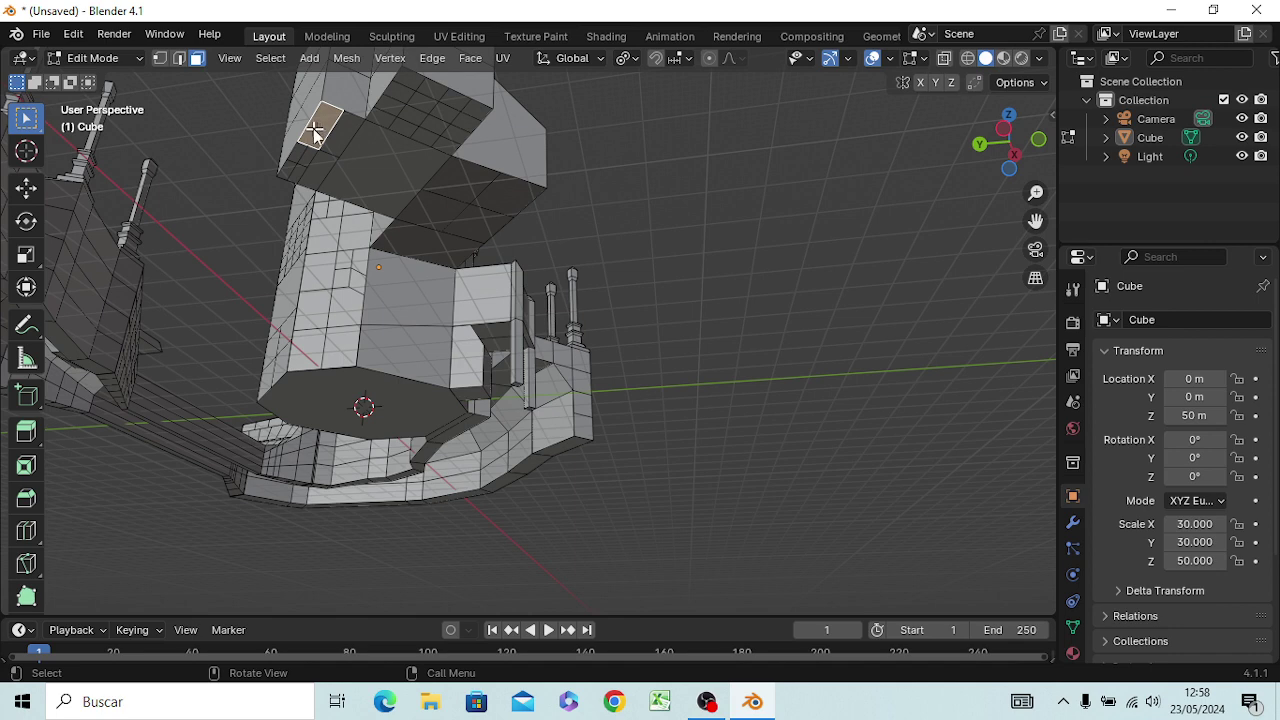
{"action": "right_click", "coordinate": [318, 138]}
{"action": "left_click", "coordinate": [318, 132]}
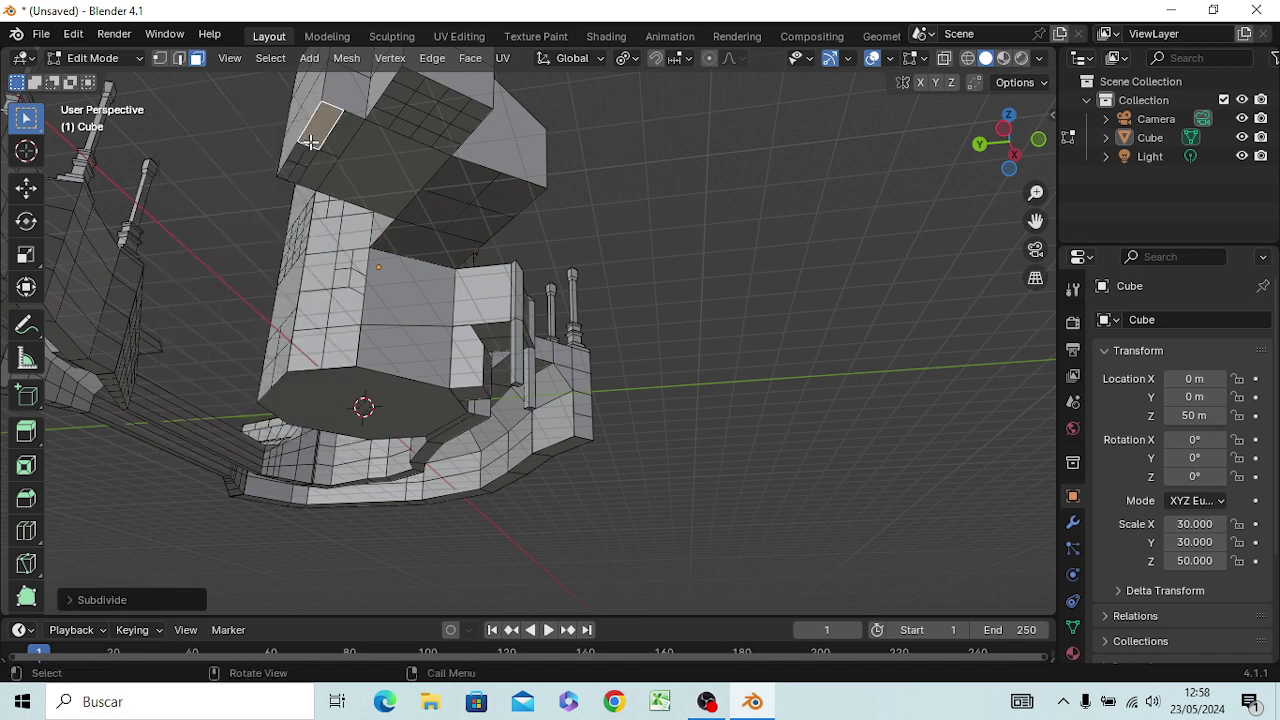
{"action": "key", "text": "ctrl+z"}
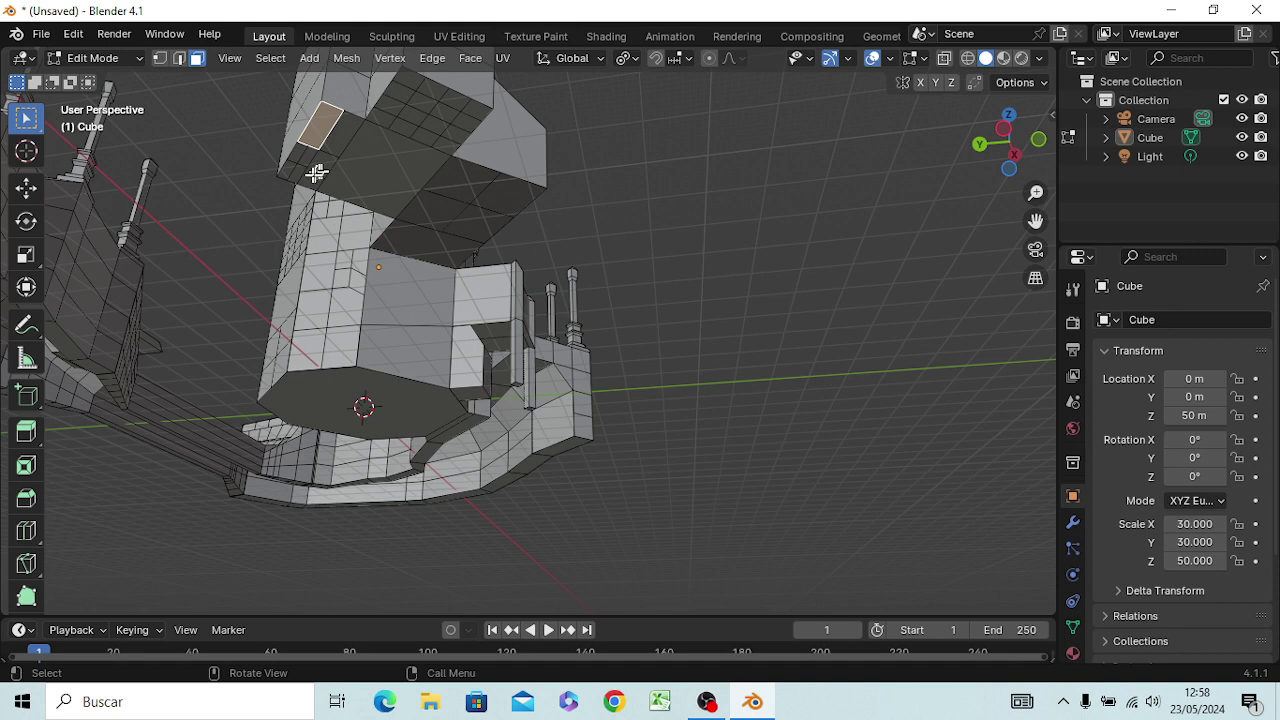
Step: Extrude six small underside faces straight down along Z to the ground as columns
{"action": "left_click", "coordinate": [287, 168]}
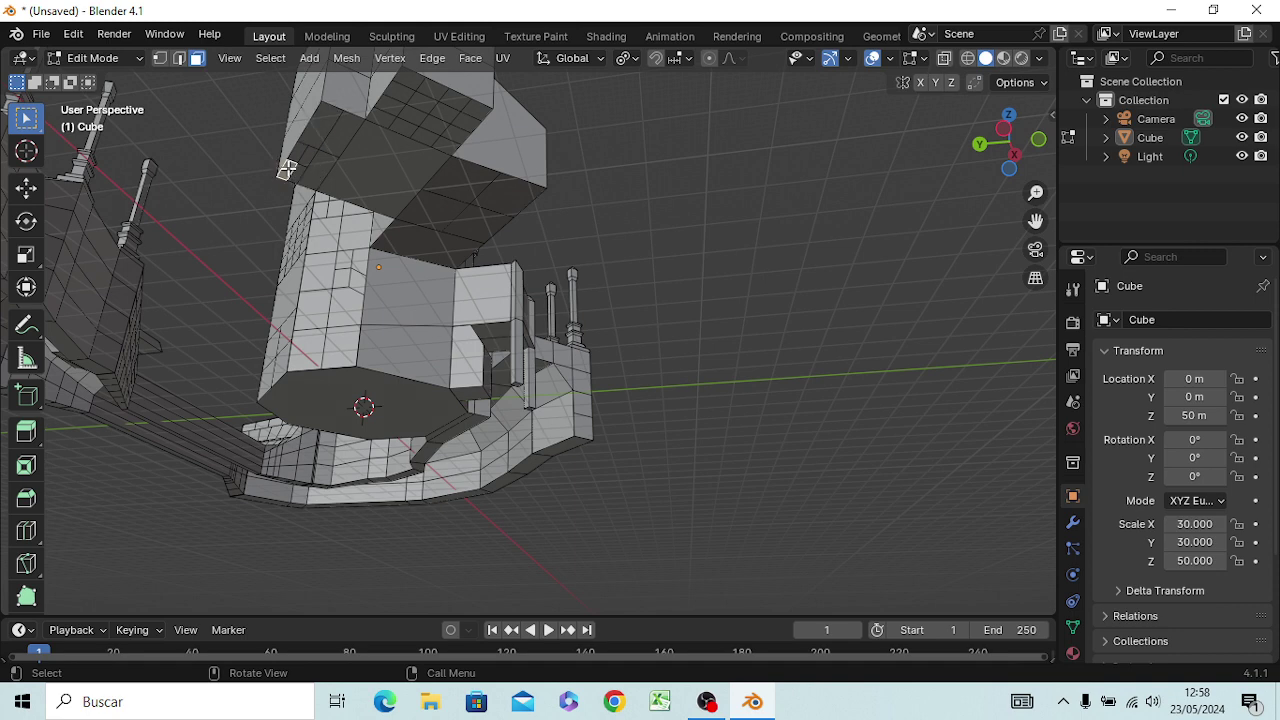
{"action": "left_click", "coordinate": [287, 168], "text": "shift"}
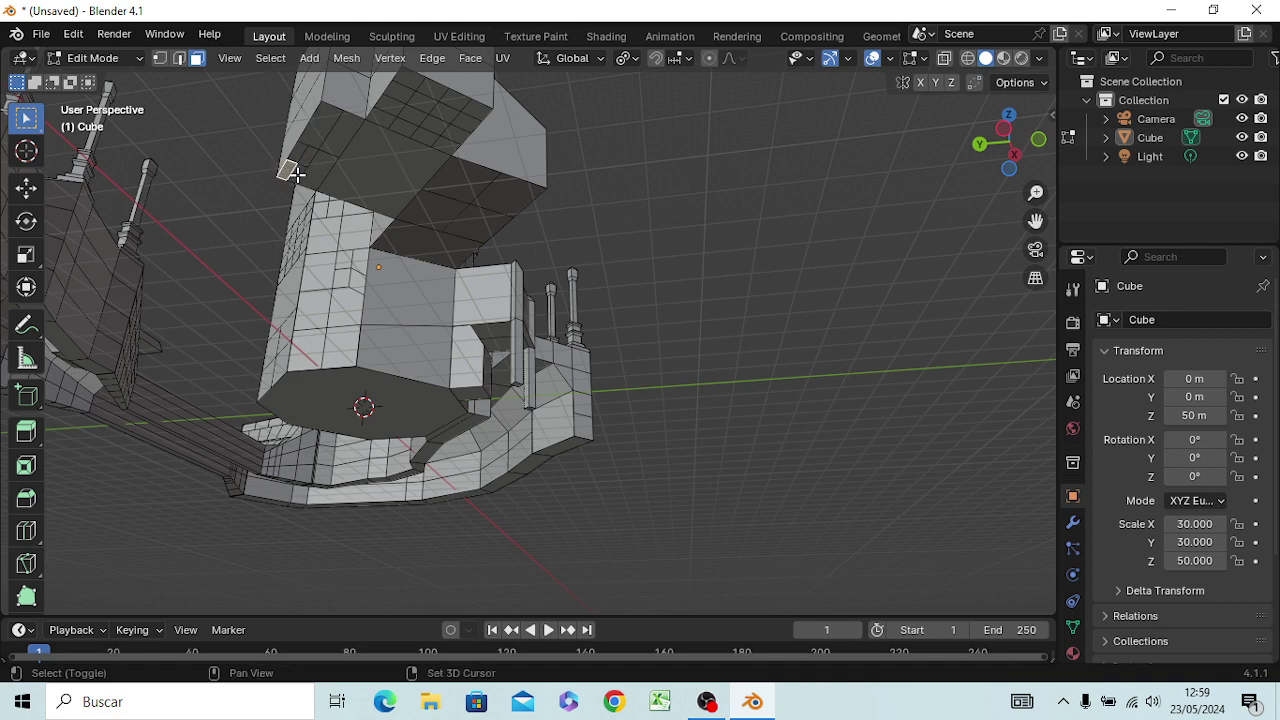
{"action": "left_click", "coordinate": [409, 83], "text": "shift"}
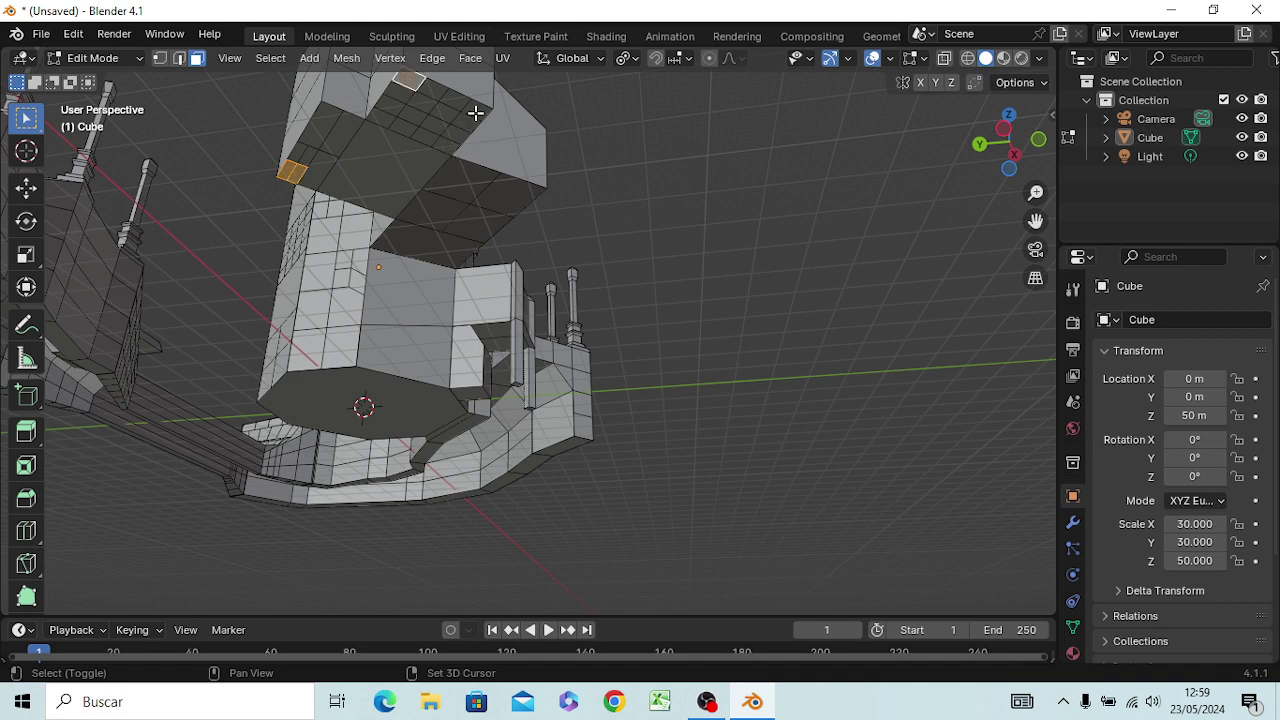
{"action": "left_click", "coordinate": [475, 112], "text": "shift"}
{"action": "left_click", "coordinate": [445, 146], "text": "shift"}
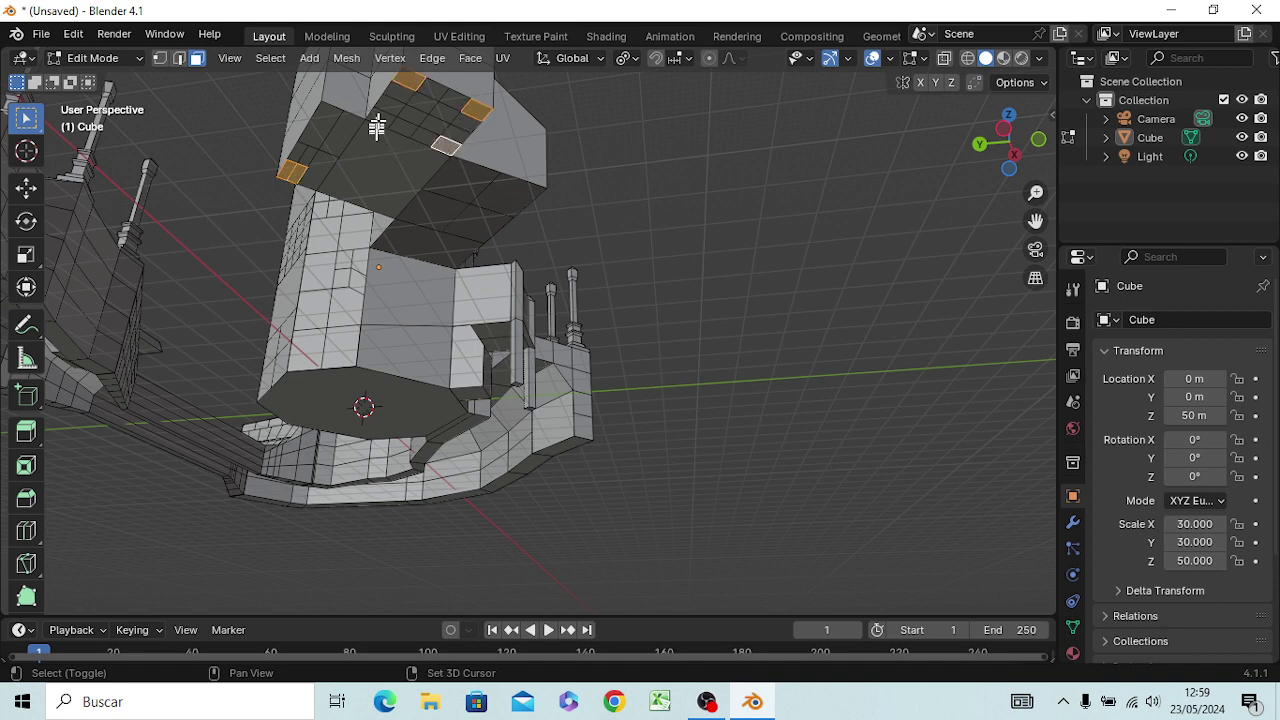
{"action": "left_click", "coordinate": [377, 124], "text": "shift"}
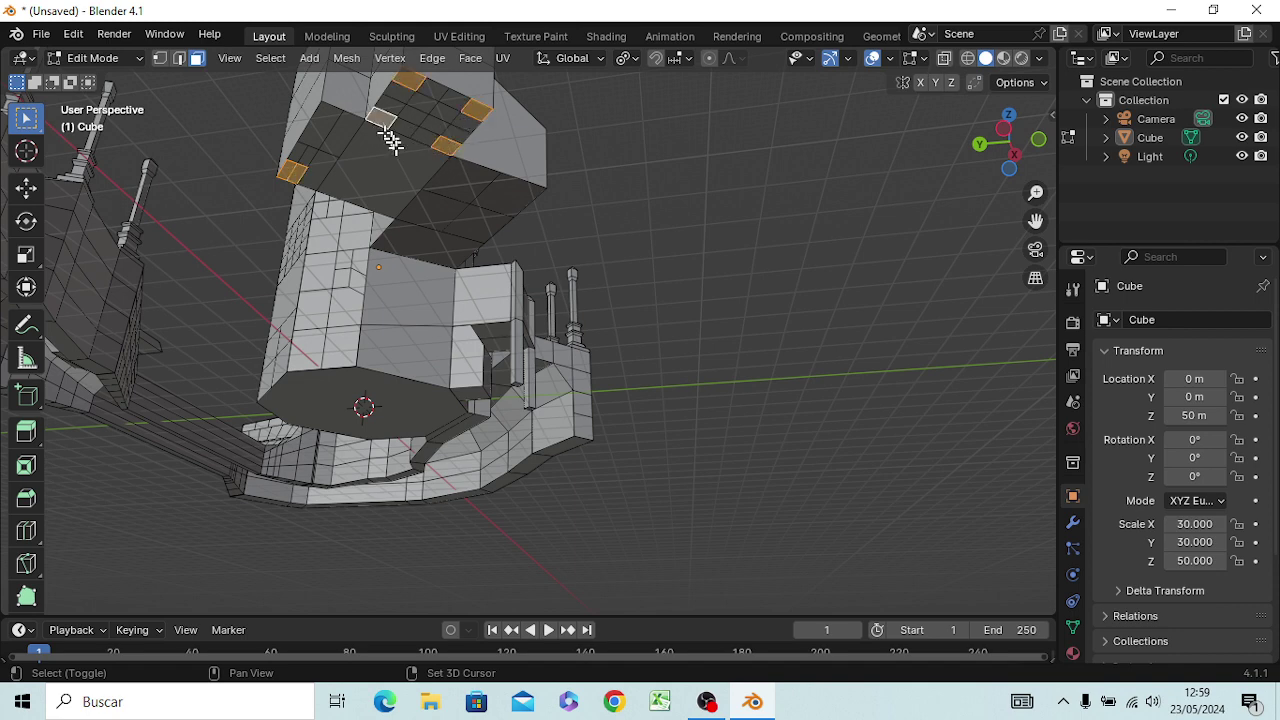
{"action": "left_click", "coordinate": [499, 201], "text": "shift"}
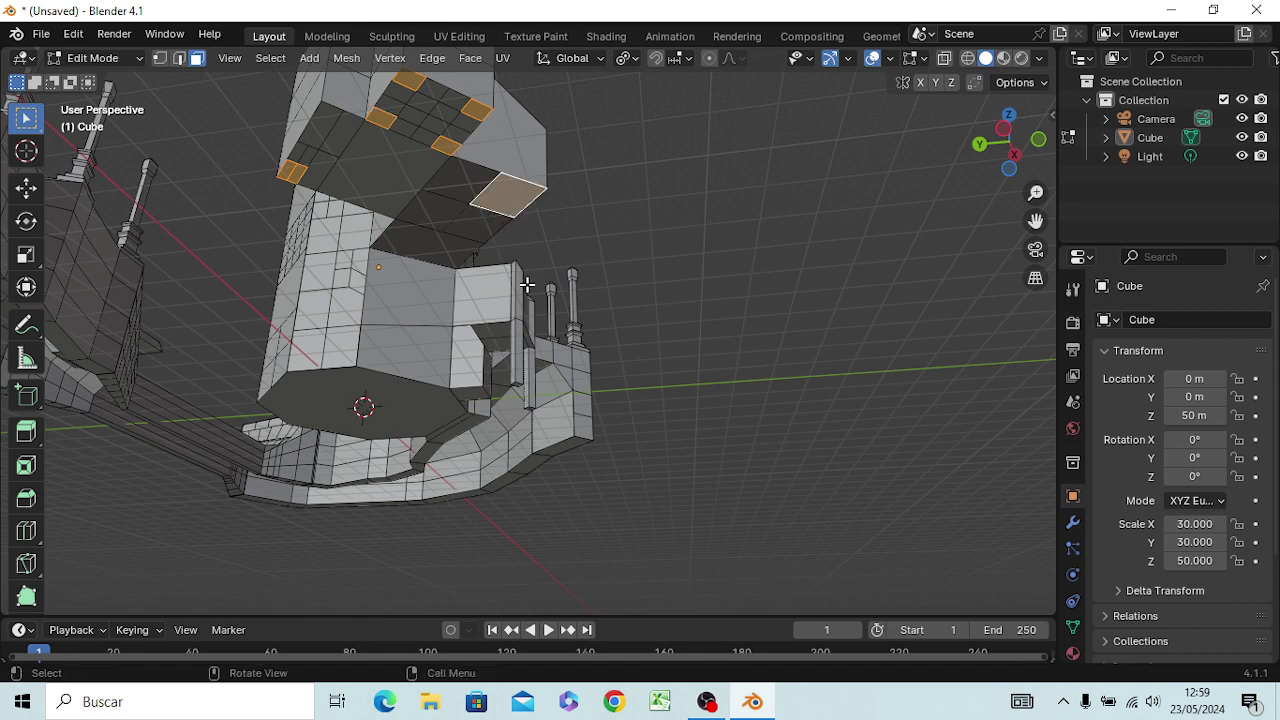
{"action": "key", "text": "KP_1"}
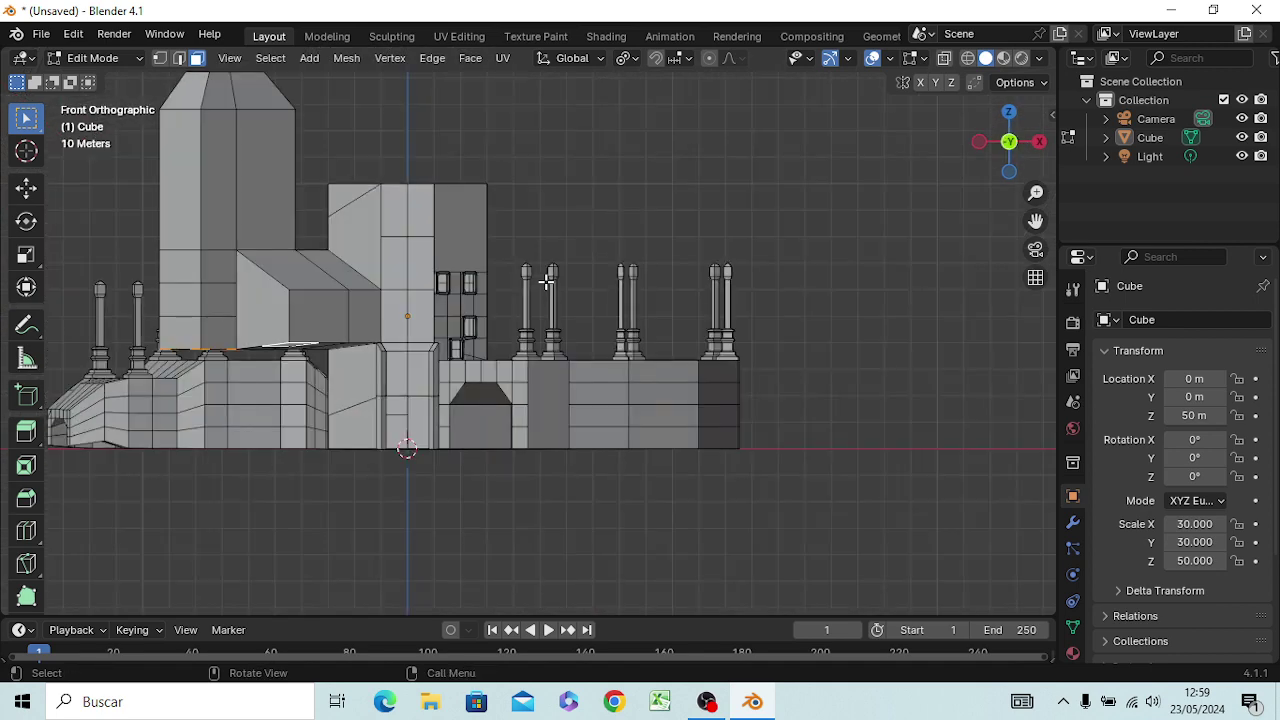
{"action": "key", "text": "e"}
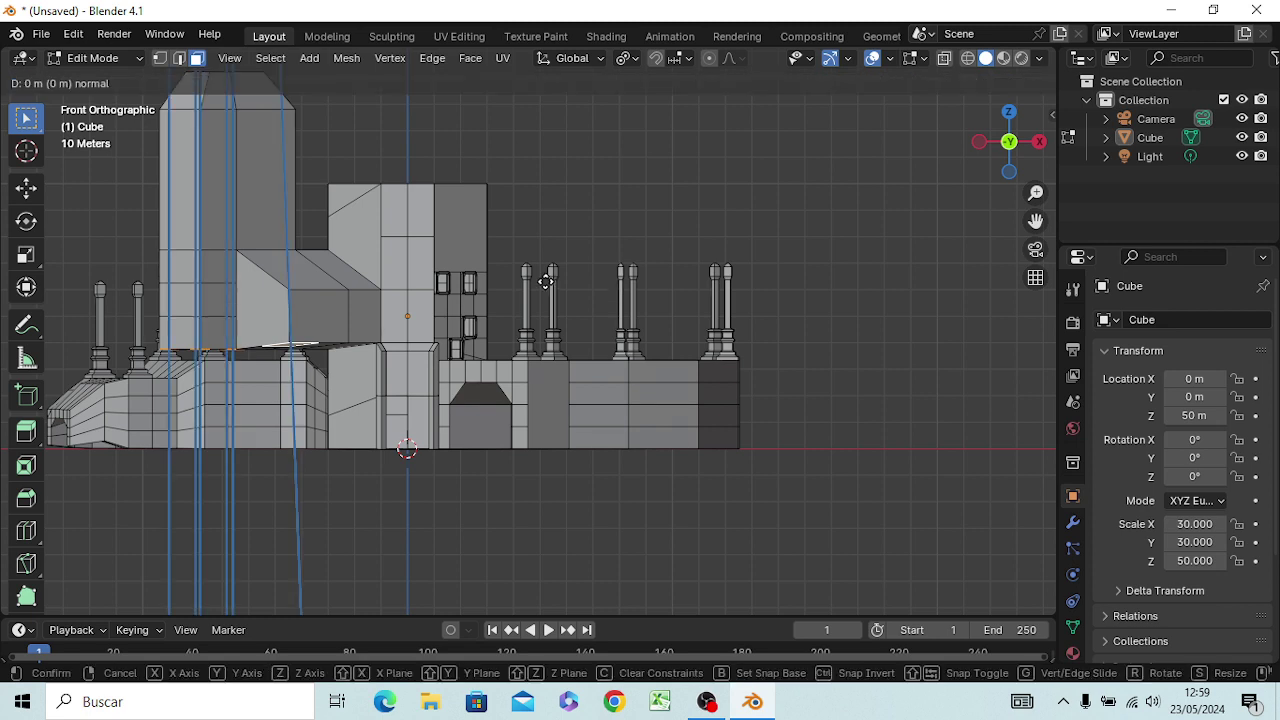
{"action": "key", "text": "z"}
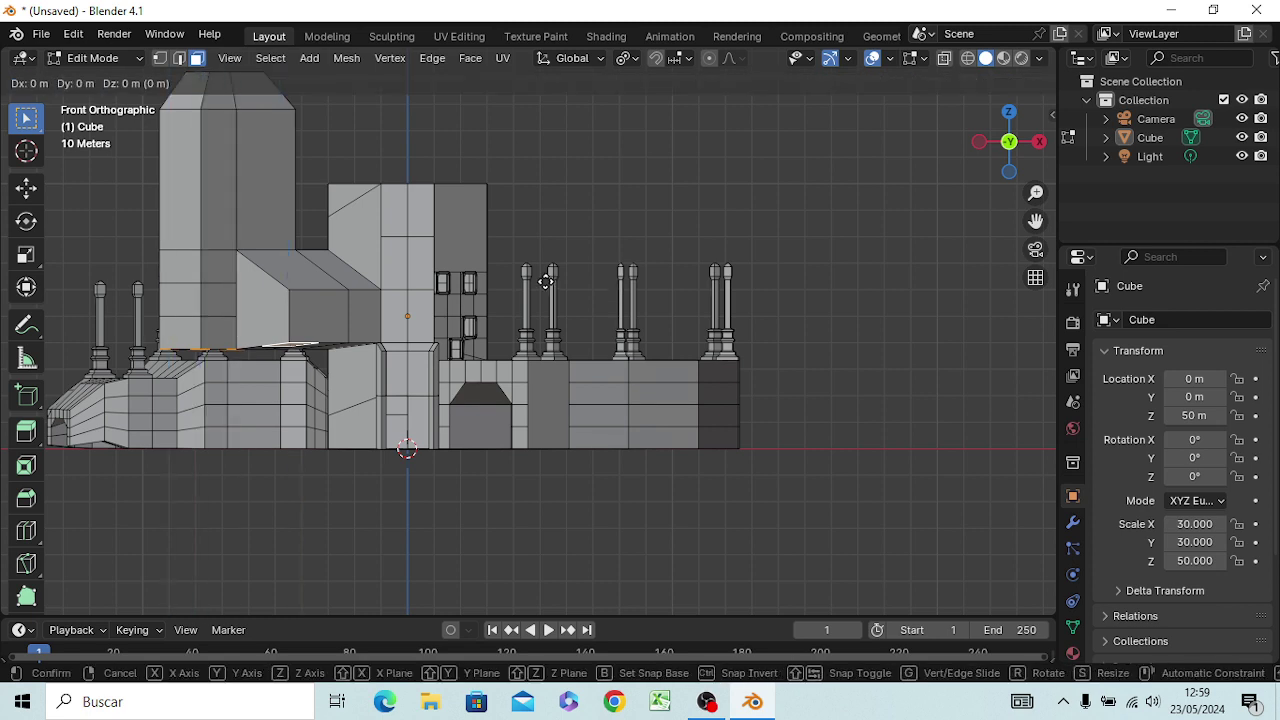
{"action": "key", "text": "z"}
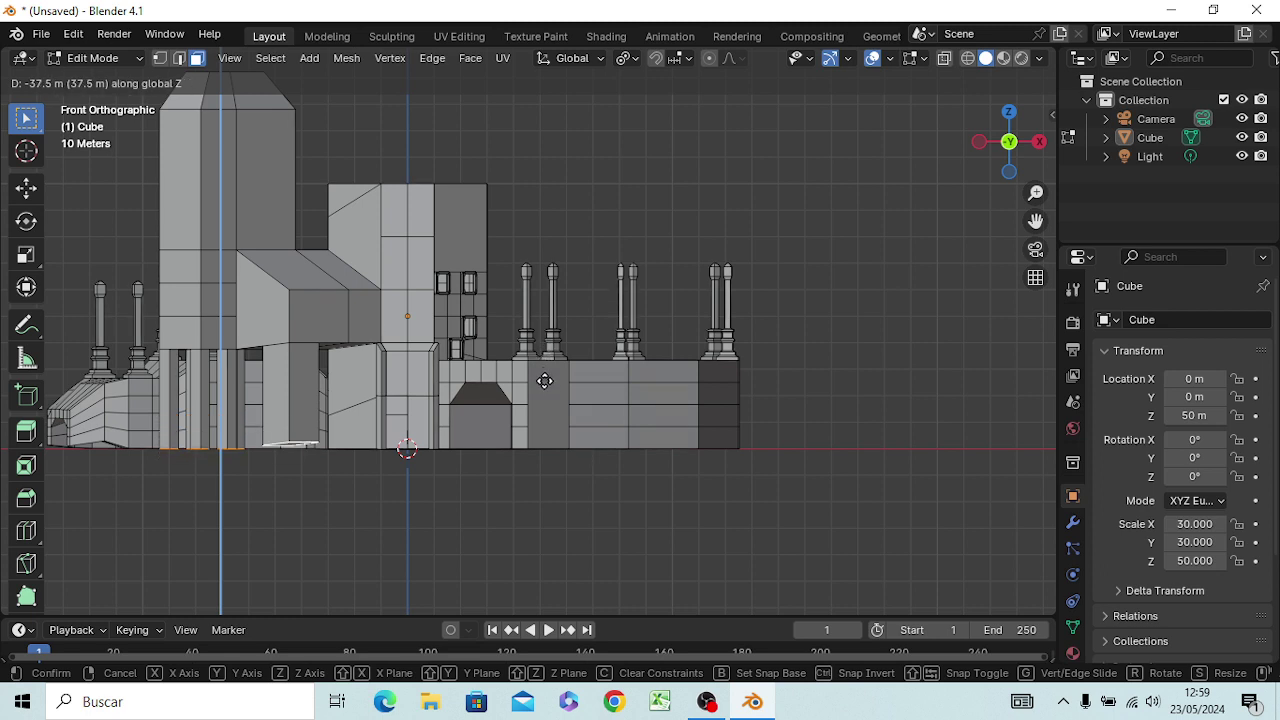
{"action": "left_click", "coordinate": [544, 380]}
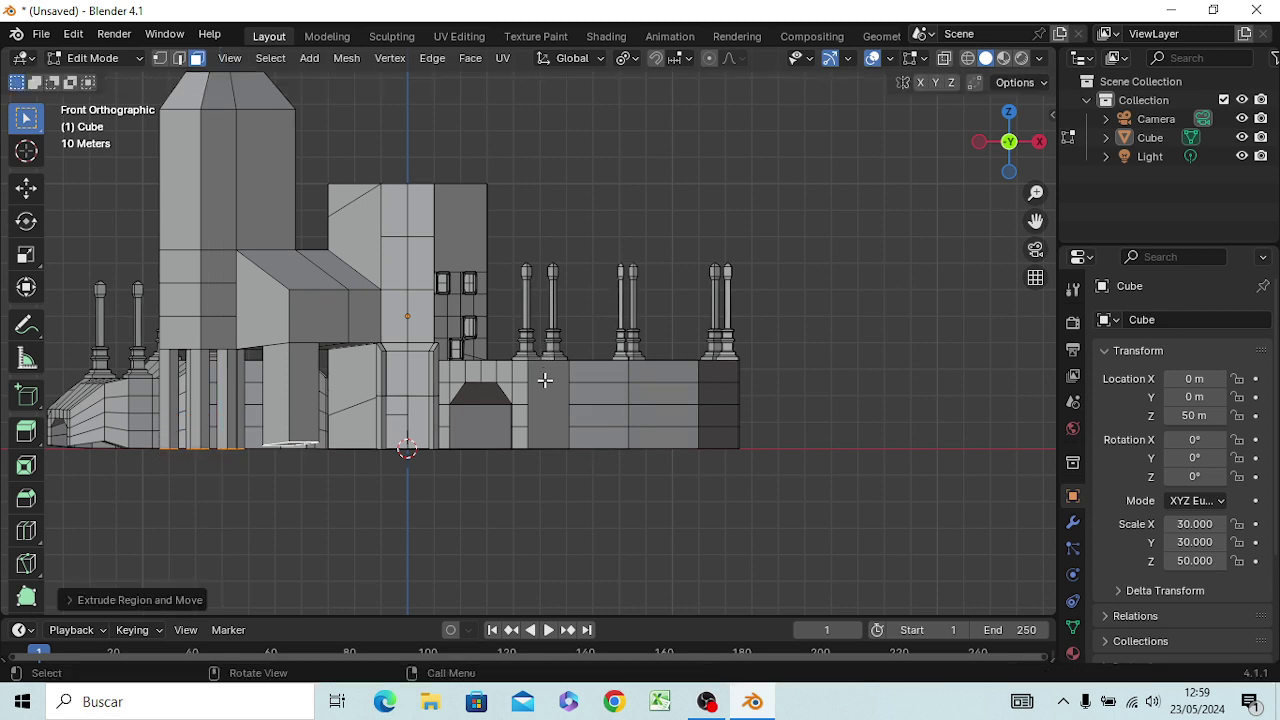
Step: Extrude a leg's base edge and rotate it slightly into a thin angled foot
{"action": "left_click", "coordinate": [293, 447]}
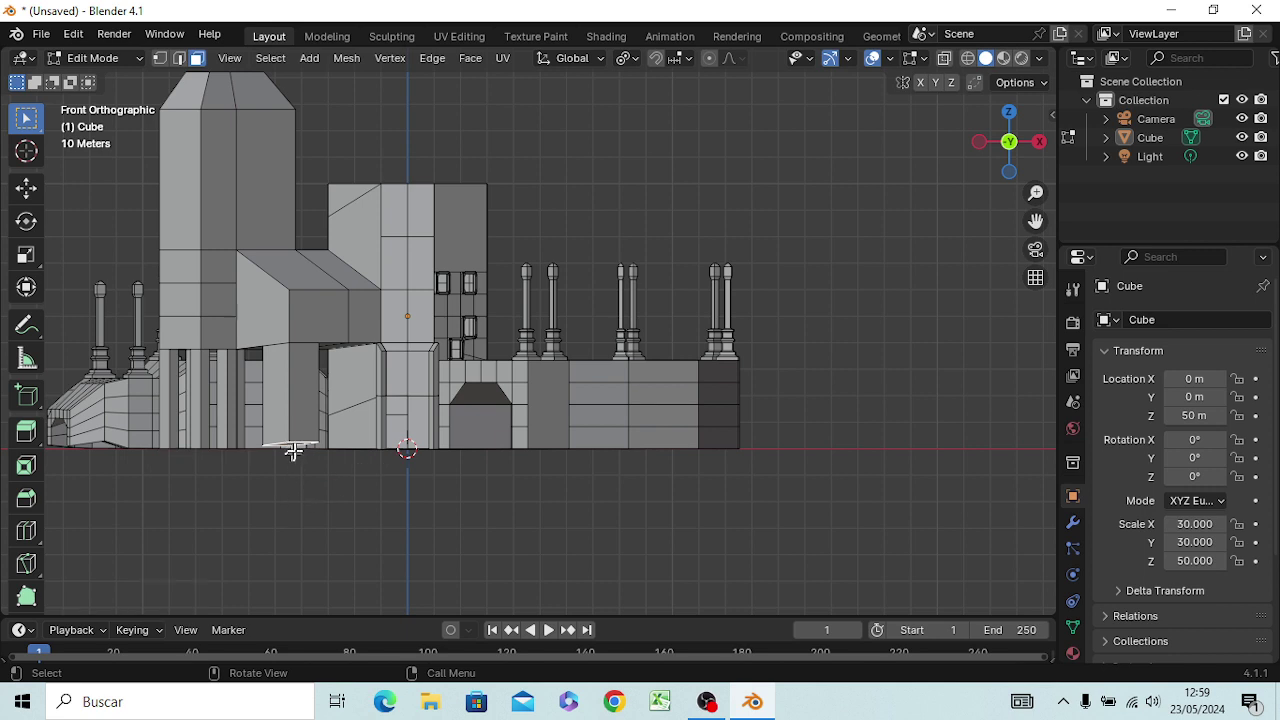
{"action": "key", "text": "e"}
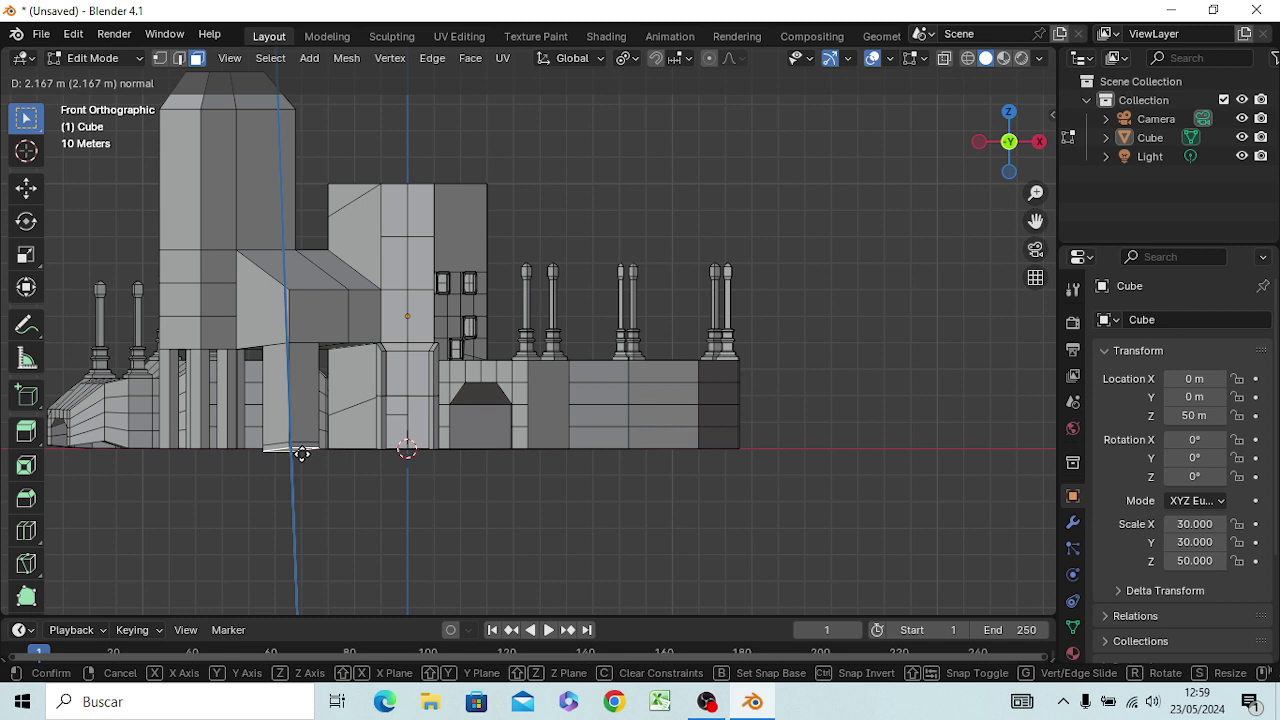
{"action": "left_click", "coordinate": [301, 454]}
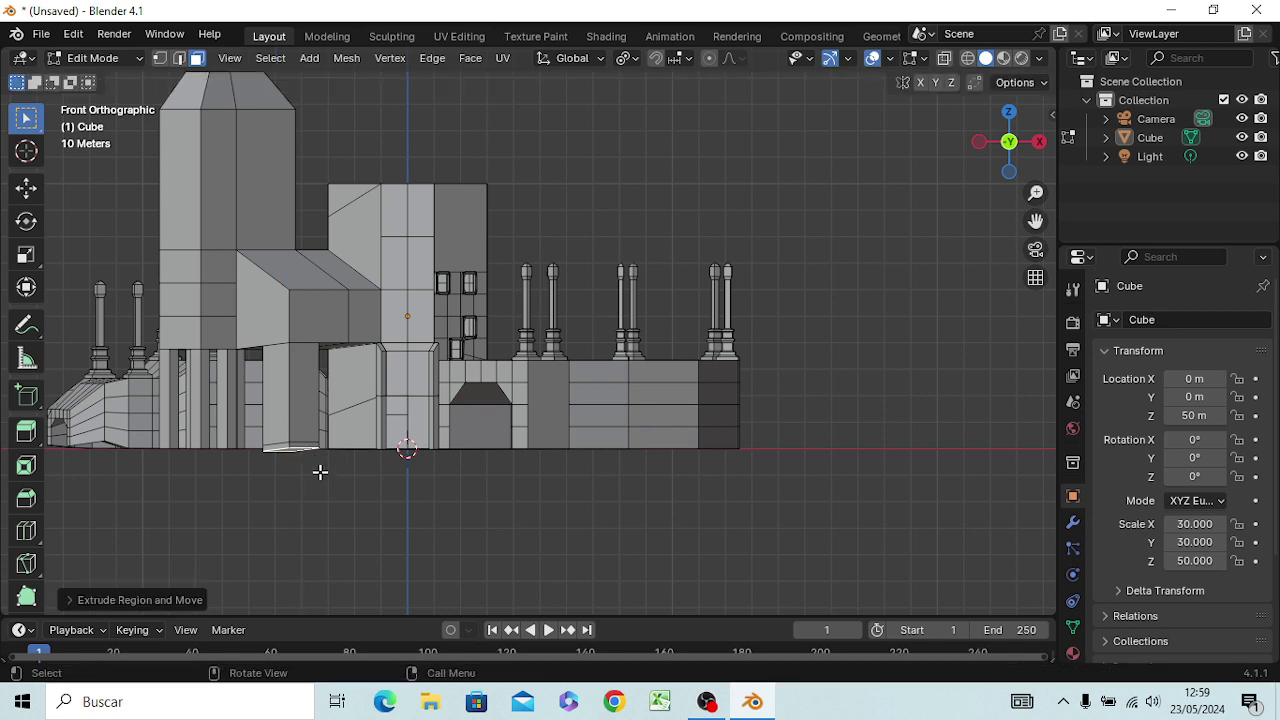
{"action": "key", "text": "e"}
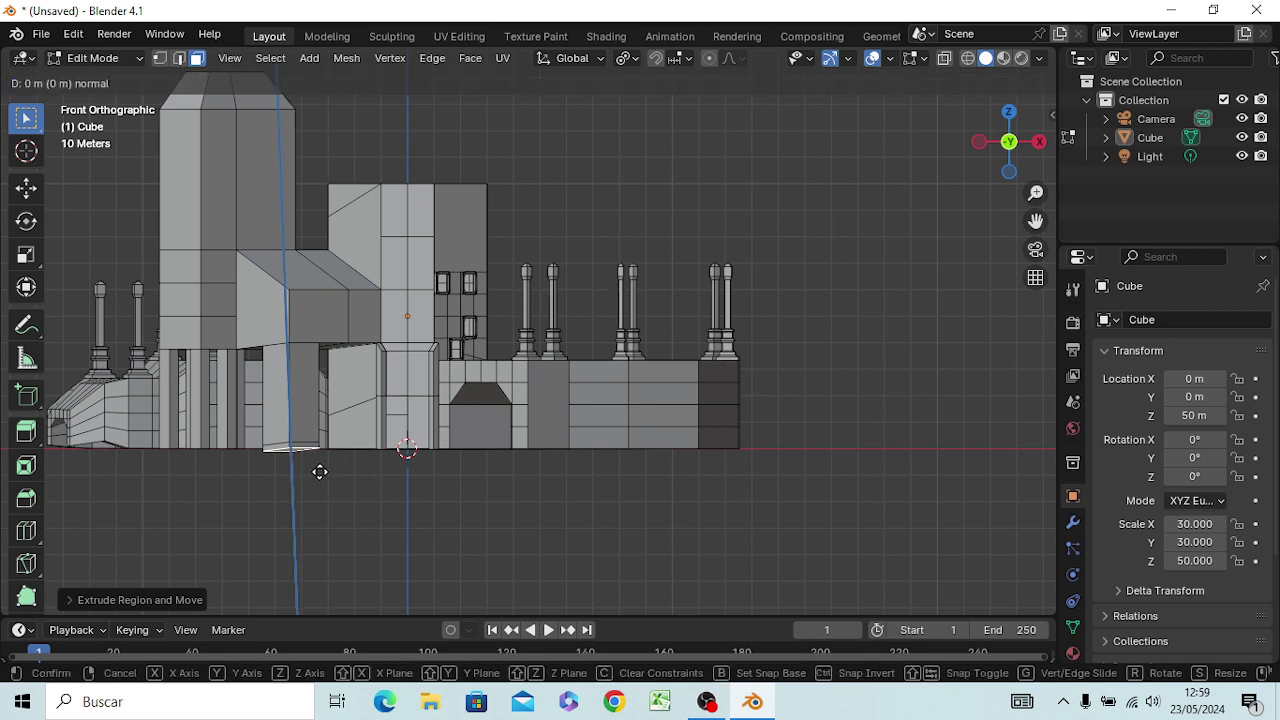
{"action": "right_click", "coordinate": [318, 471]}
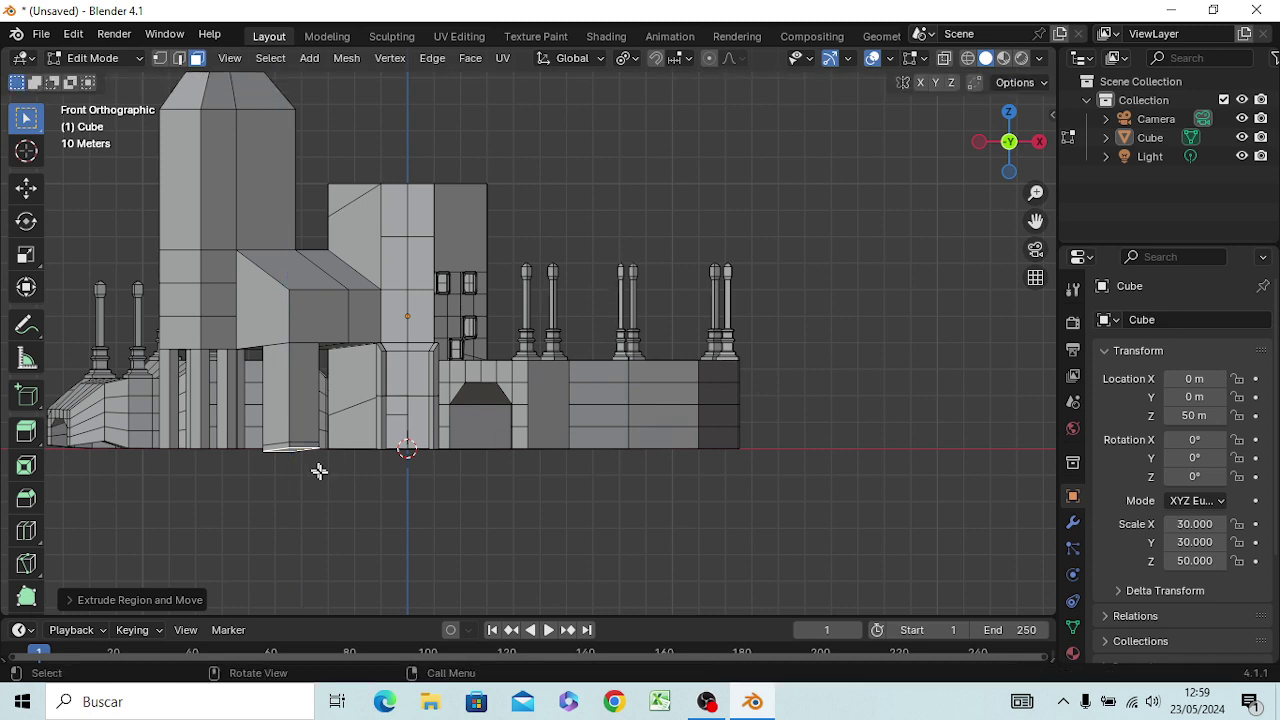
{"action": "key", "text": "r"}
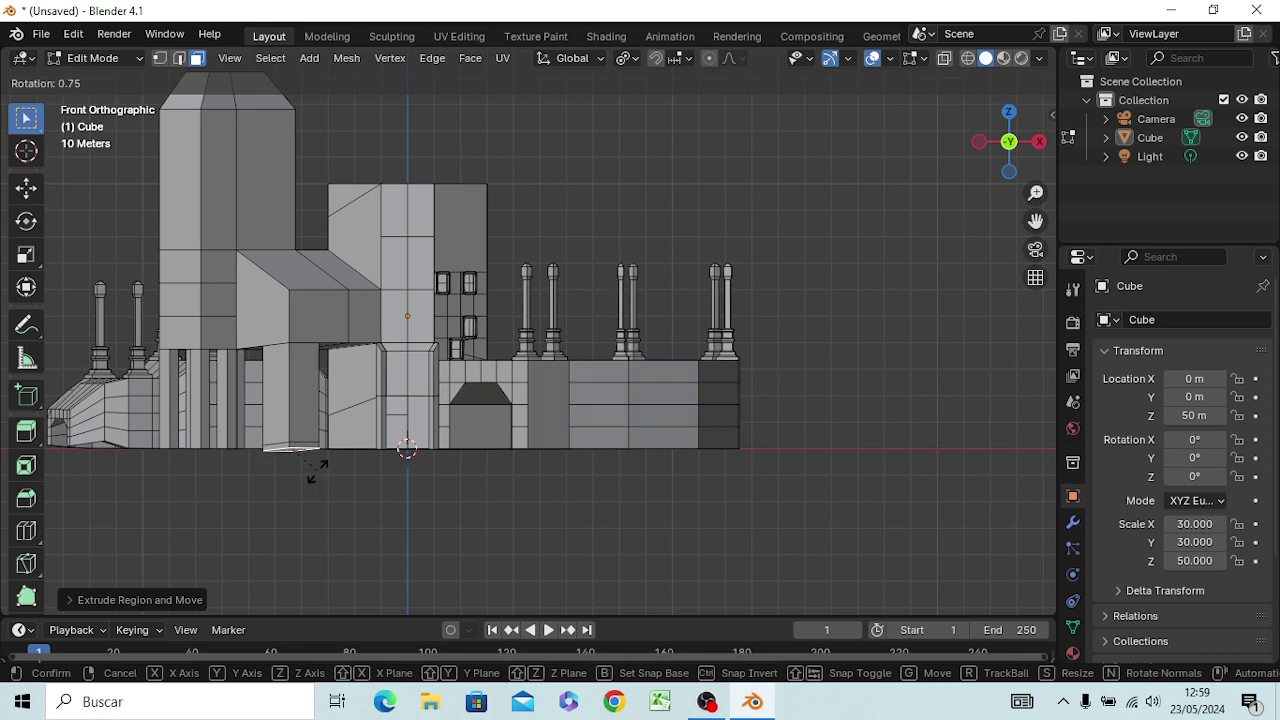
{"action": "left_click", "coordinate": [316, 470]}
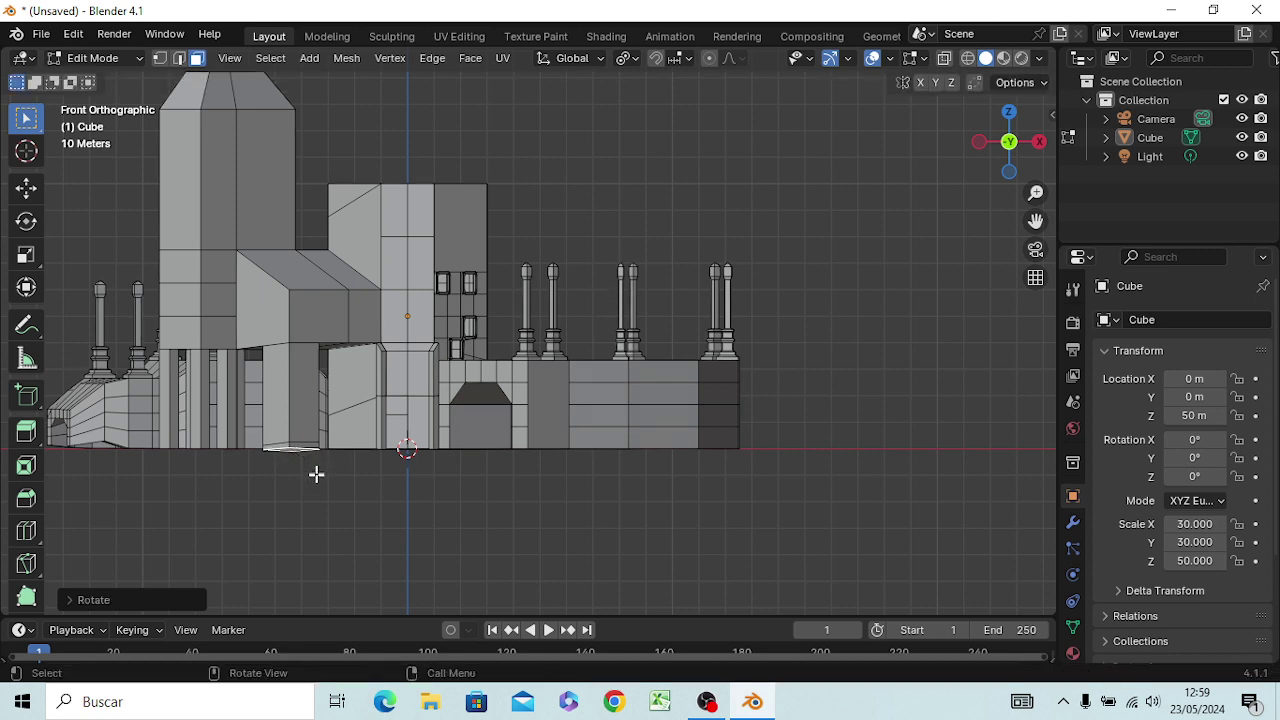
{"action": "mouse_move", "coordinate": [323, 489]}
{"action": "middle_mouse_down"}
{"action": "mouse_move", "coordinate": [288, 510]}
{"action": "mouse_move", "coordinate": [234, 511]}
{"action": "mouse_move", "coordinate": [587, 491]}
{"action": "mouse_move", "coordinate": [357, 554]}
{"action": "mouse_move", "coordinate": [337, 534]}
{"action": "mouse_move", "coordinate": [412, 462]}
{"action": "mouse_move", "coordinate": [466, 486]}
{"action": "middle_mouse_up"}
{"action": "scroll", "coordinate": [503, 509], "scroll_direction": "down", "scroll_amount": 4}
{"action": "scroll", "coordinate": [506, 510], "scroll_direction": "down", "scroll_amount": 2}
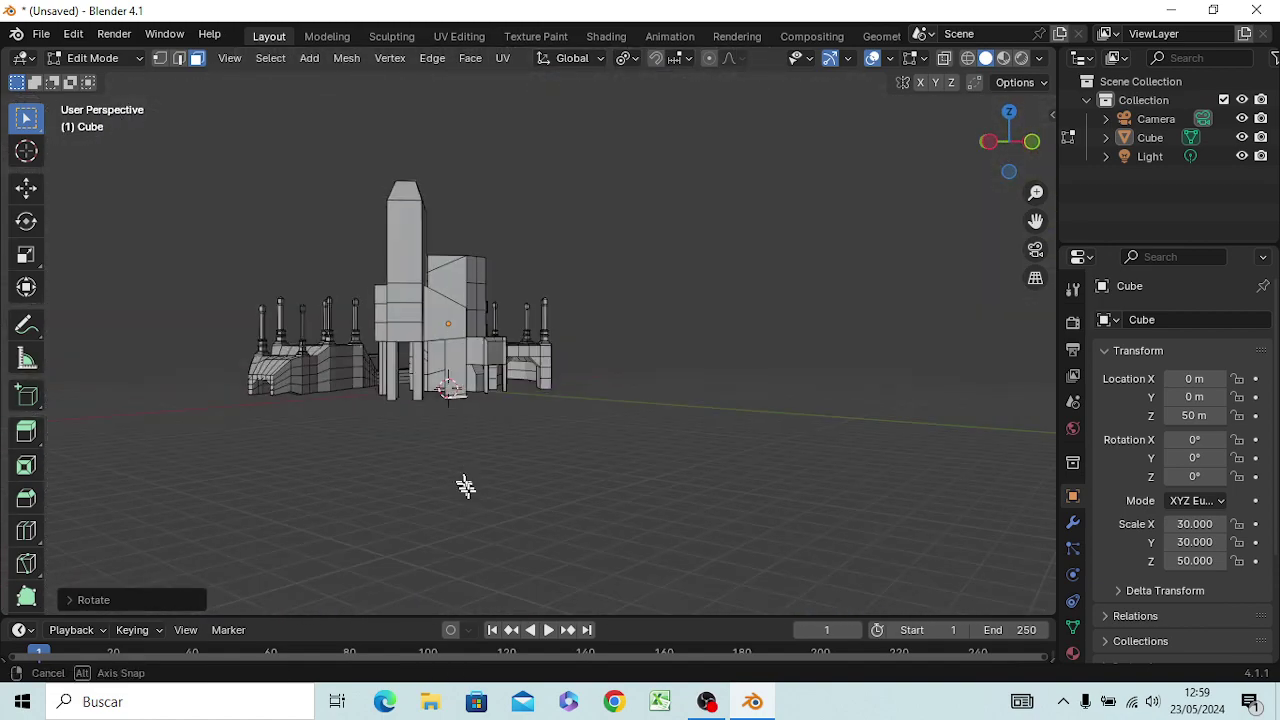
Step: Loop-cut the tall tower and slide the new loop up near its top
{"action": "left_click", "coordinate": [401, 251]}
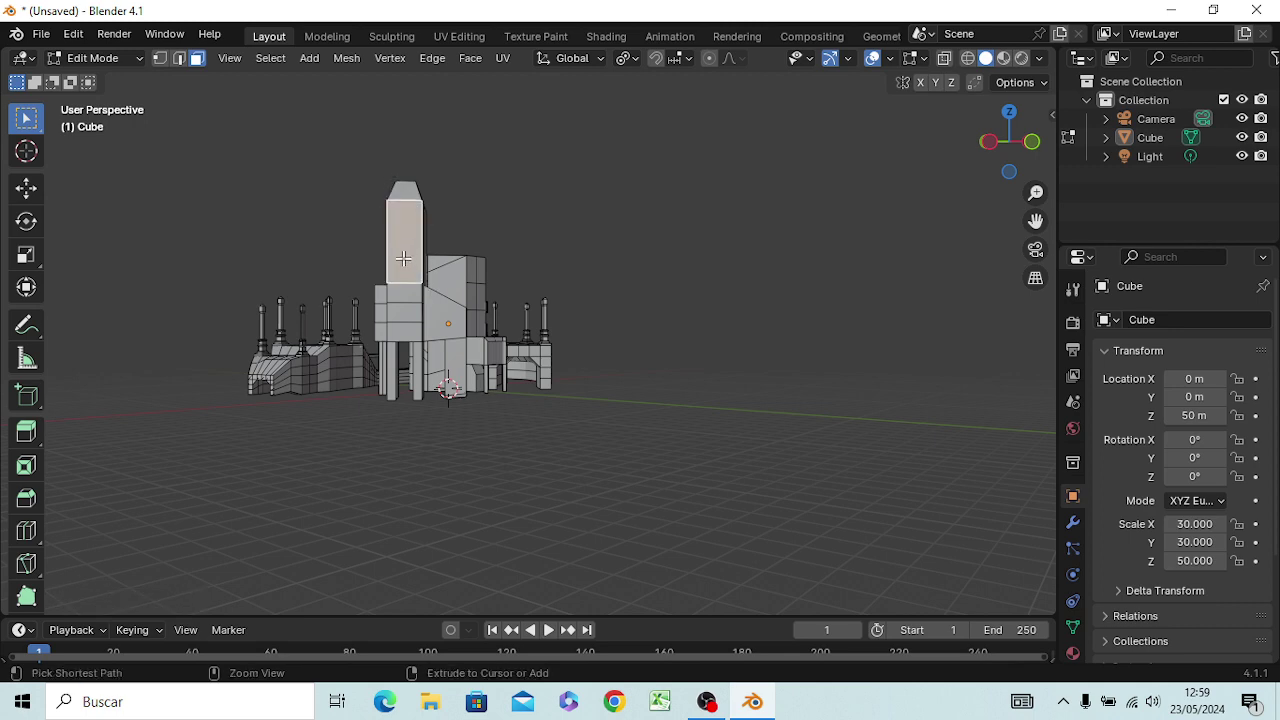
{"action": "key", "text": "ctrl+r"}
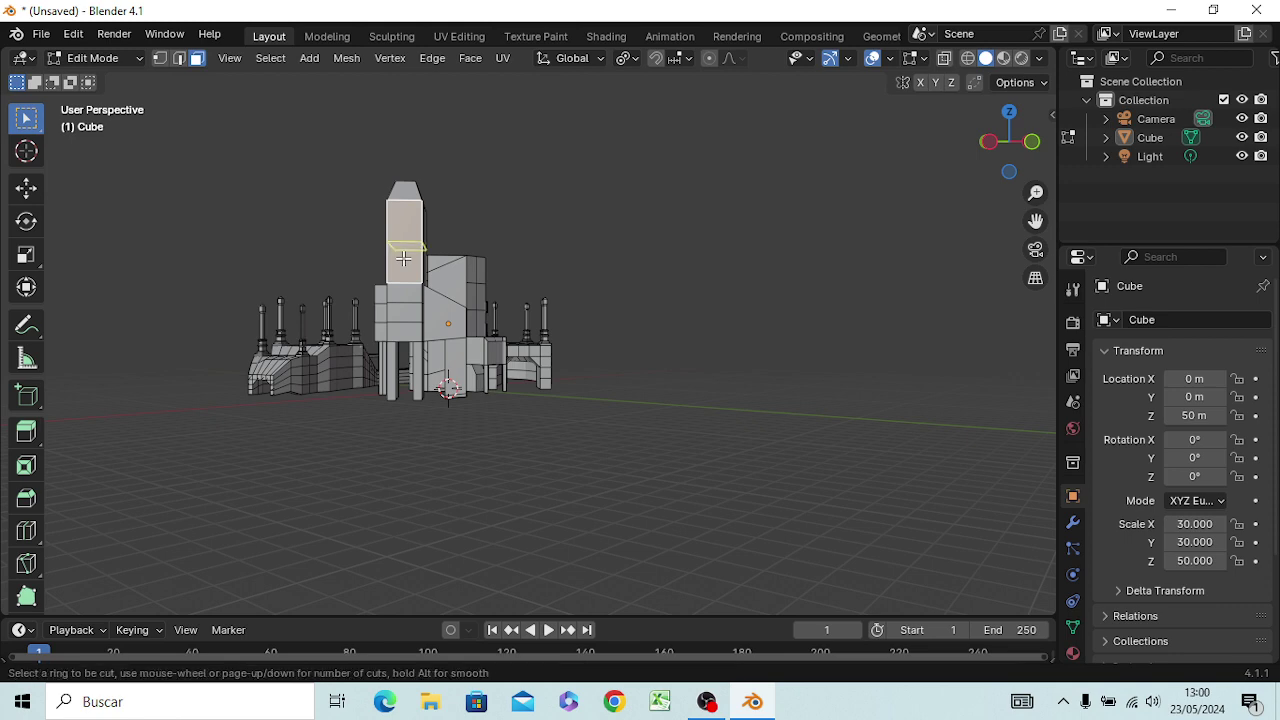
{"action": "left_click", "coordinate": [403, 258]}
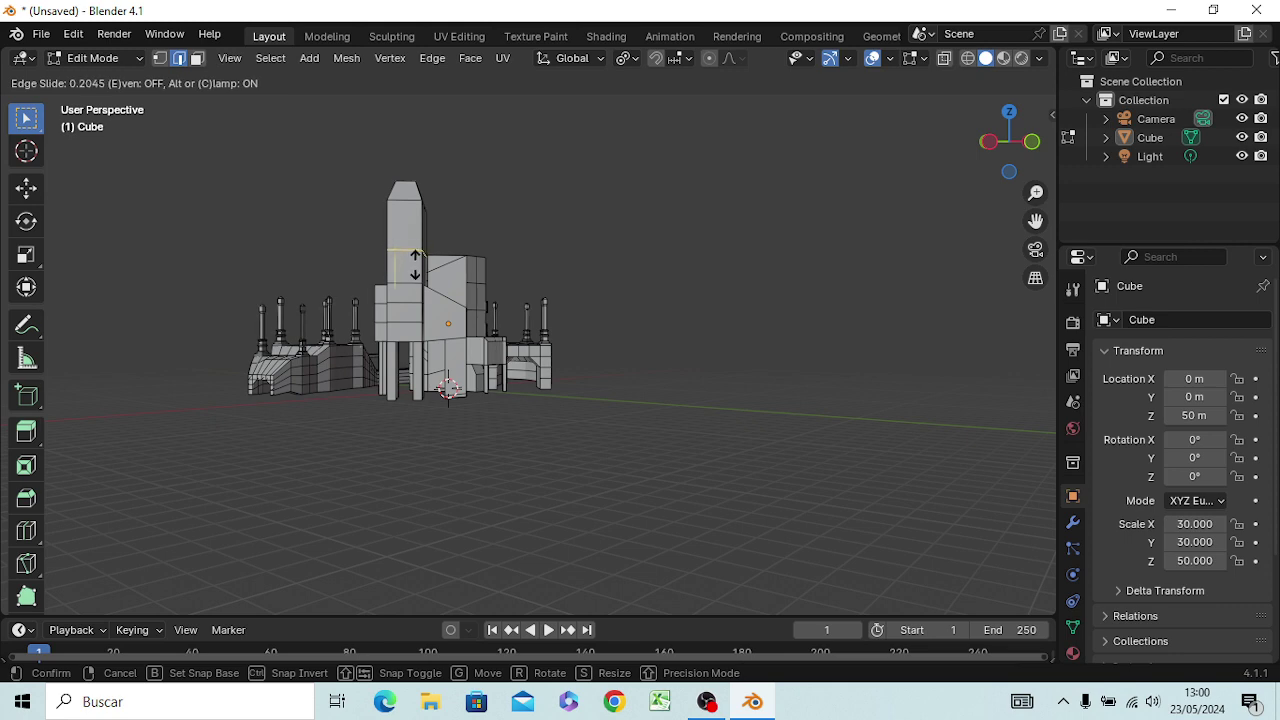
{"action": "left_click", "coordinate": [417, 250]}
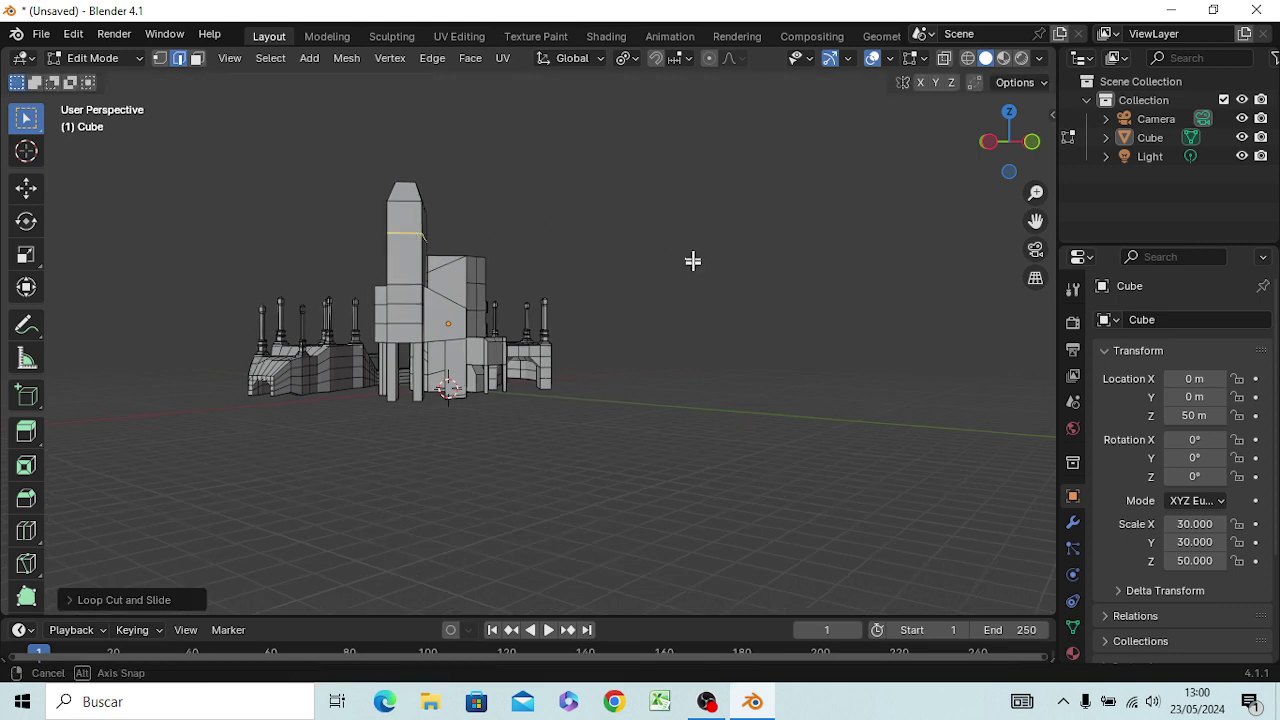
{"action": "middle_click_drag", "start_coordinate": [691, 260], "coordinate": [579, 312]}
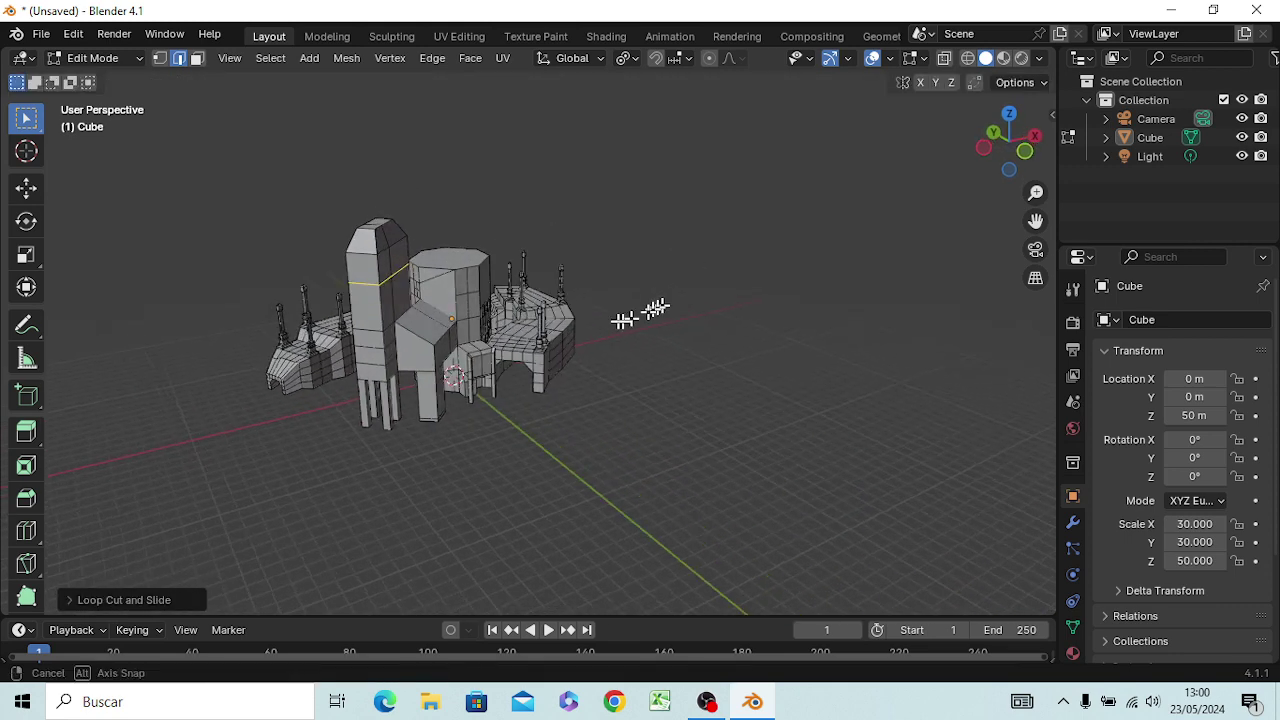
{"action": "left_click", "coordinate": [366, 241]}
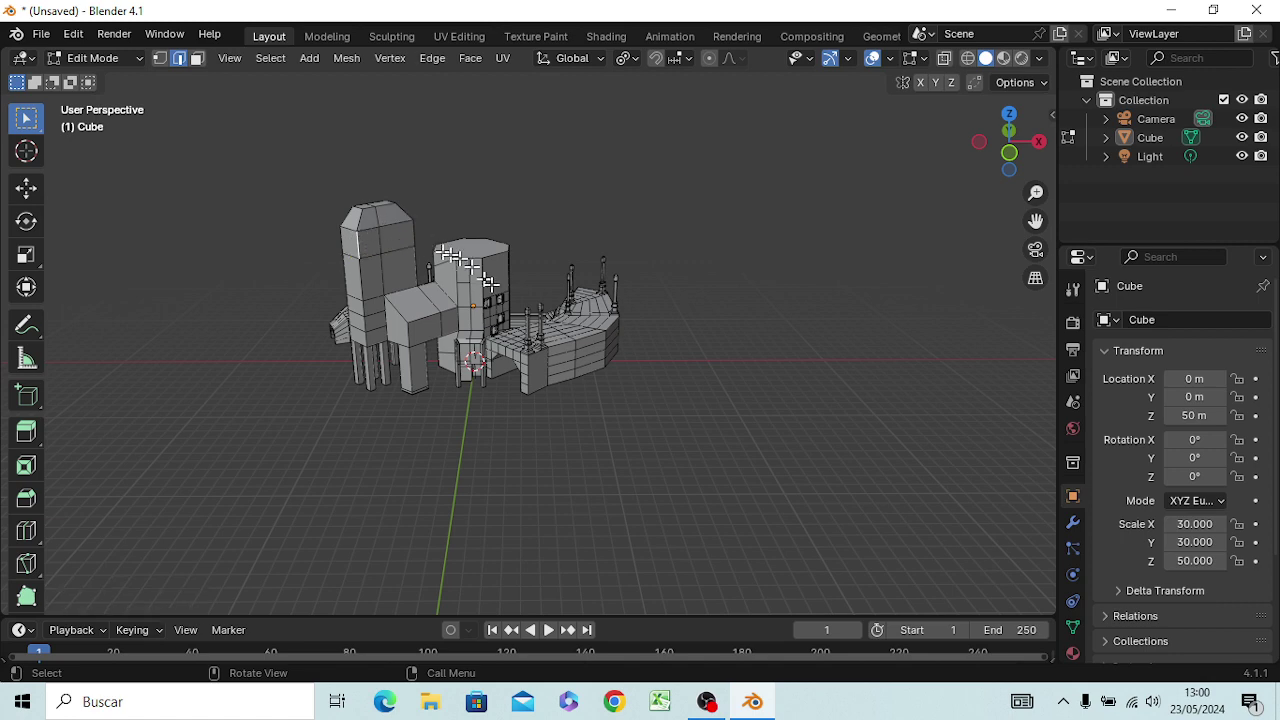
Step: Save the scene as JohanHawPiCity.blend in the Documents folder
{"action": "left_click", "coordinate": [42, 40]}
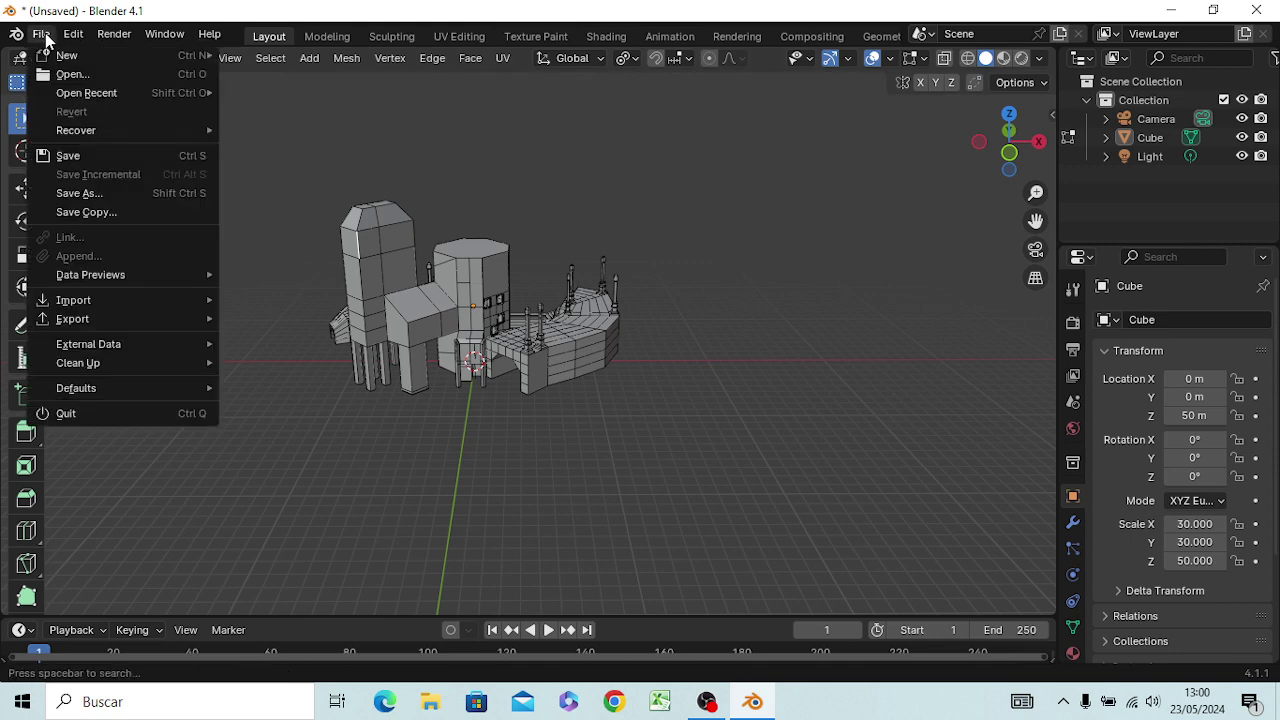
{"action": "left_click", "coordinate": [75, 160]}
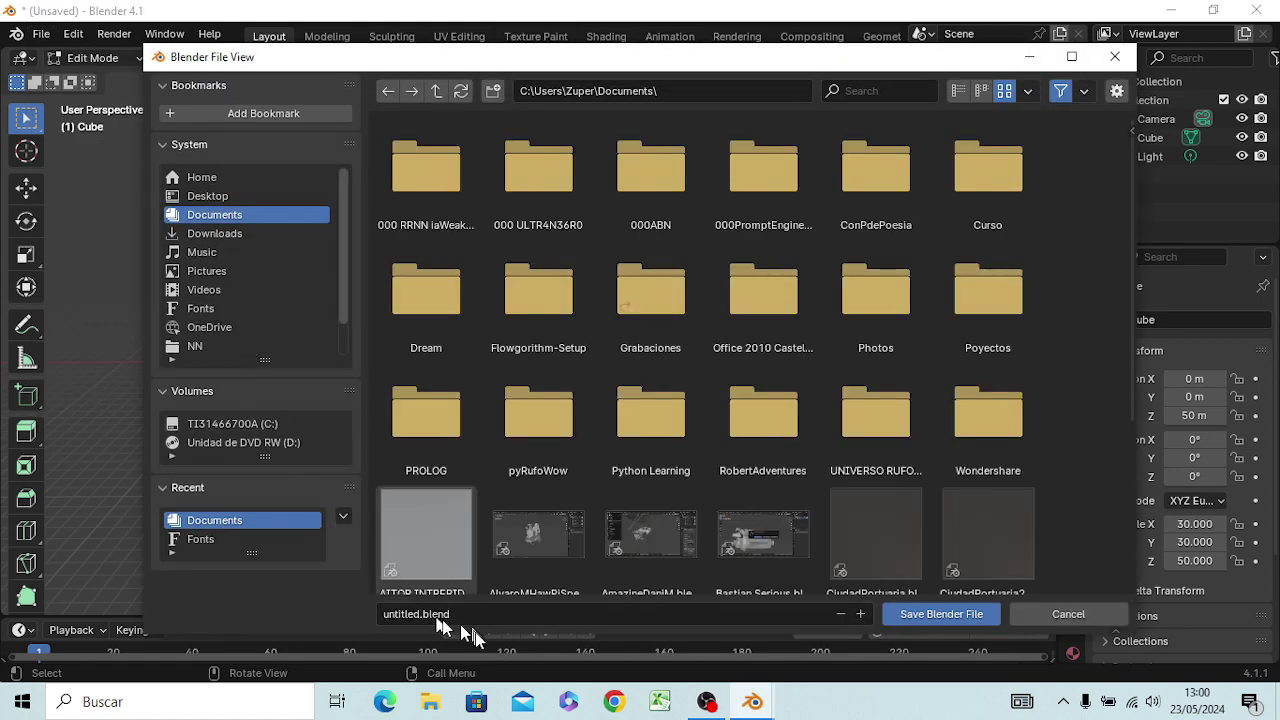
{"action": "left_click", "coordinate": [468, 615]}
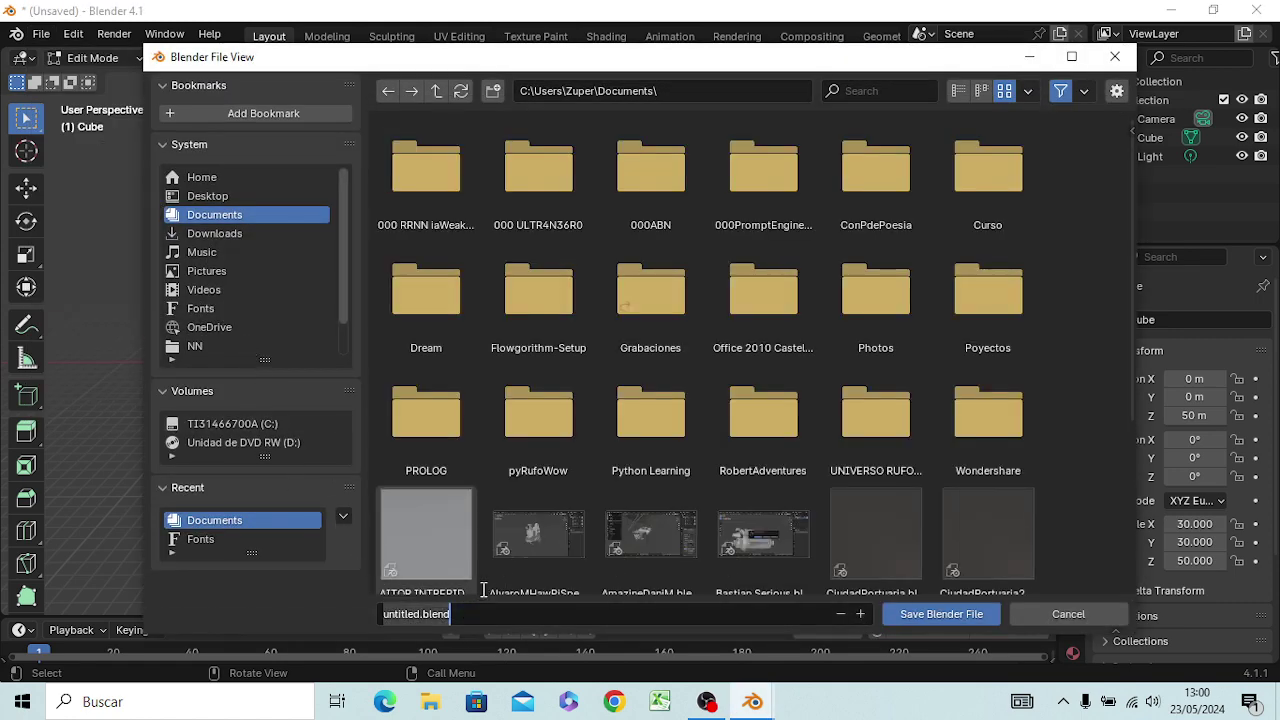
{"action": "key", "text": "BackSpace"}
{"action": "type", "text": "Jho"}
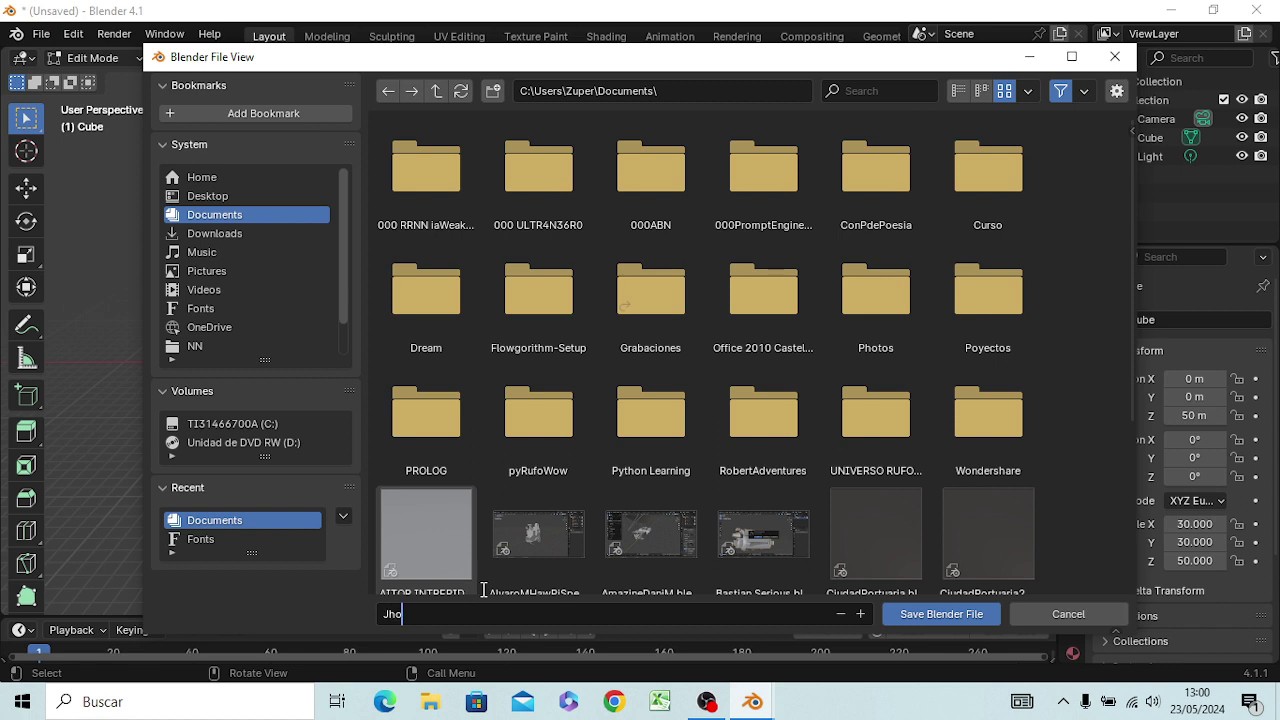
{"action": "type", "text": "jan"}
{"action": "type", "text": "ha"}
{"action": "type", "text": "HA"}
{"action": "type", "text": "ity"}
{"action": "key", "text": "Return"}
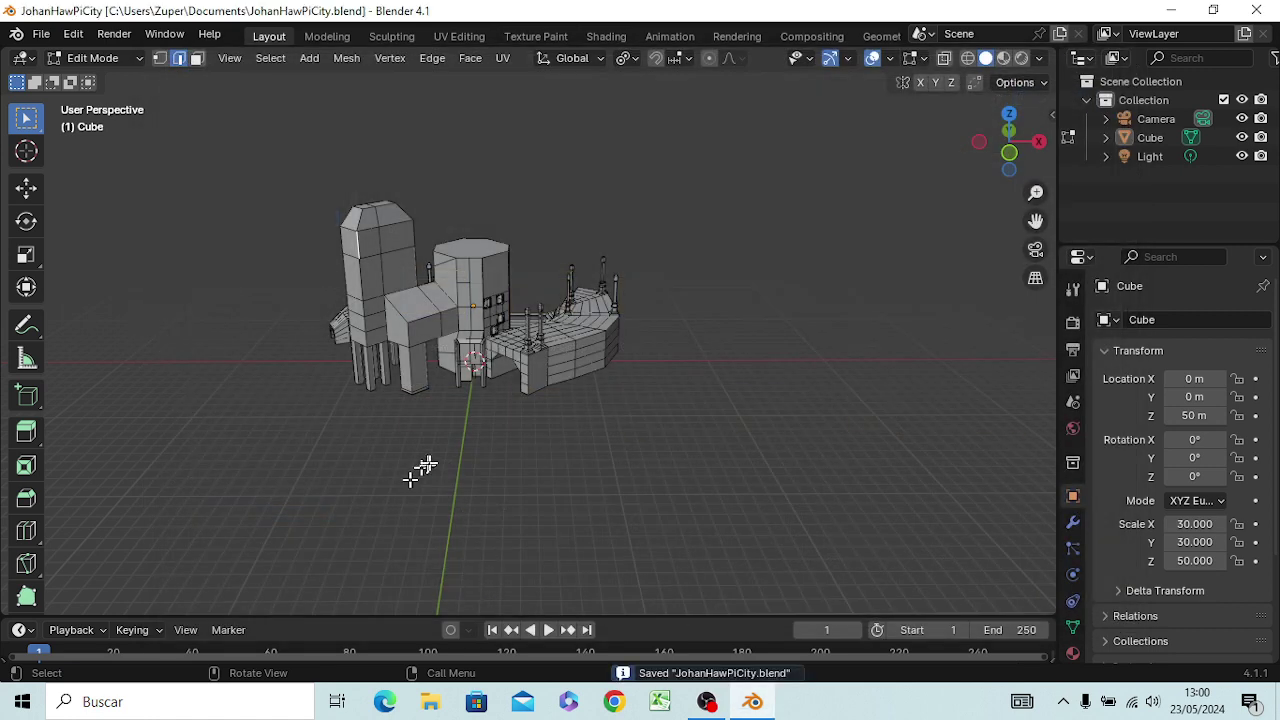
Step: Select a top edge of the middle block
{"action": "mouse_move", "coordinate": [474, 437]}
{"action": "middle_mouse_down"}
{"action": "mouse_move", "coordinate": [336, 495]}
{"action": "mouse_move", "coordinate": [223, 486]}
{"action": "mouse_move", "coordinate": [474, 511]}
{"action": "mouse_move", "coordinate": [509, 434]}
{"action": "mouse_move", "coordinate": [451, 391]}
{"action": "middle_mouse_up"}
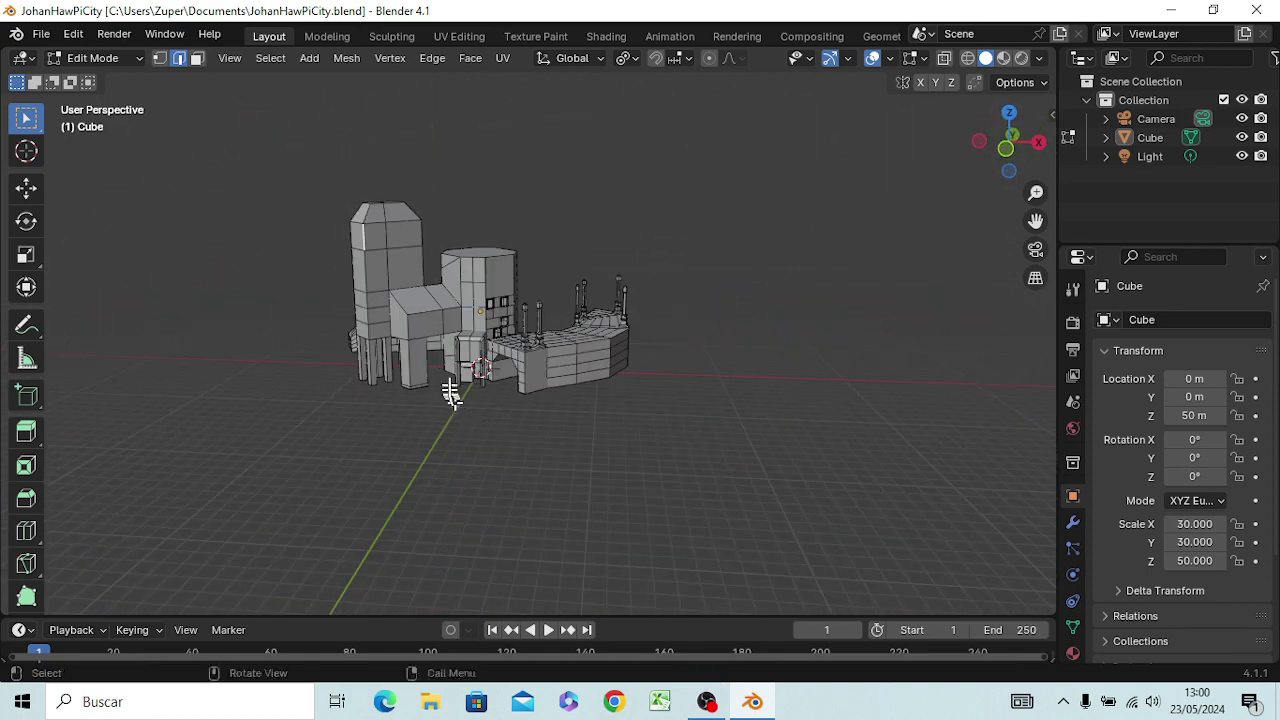
{"action": "scroll", "coordinate": [440, 391], "scroll_direction": "up", "scroll_amount": 2}
{"action": "scroll", "coordinate": [466, 371], "scroll_direction": "up", "scroll_amount": 1}
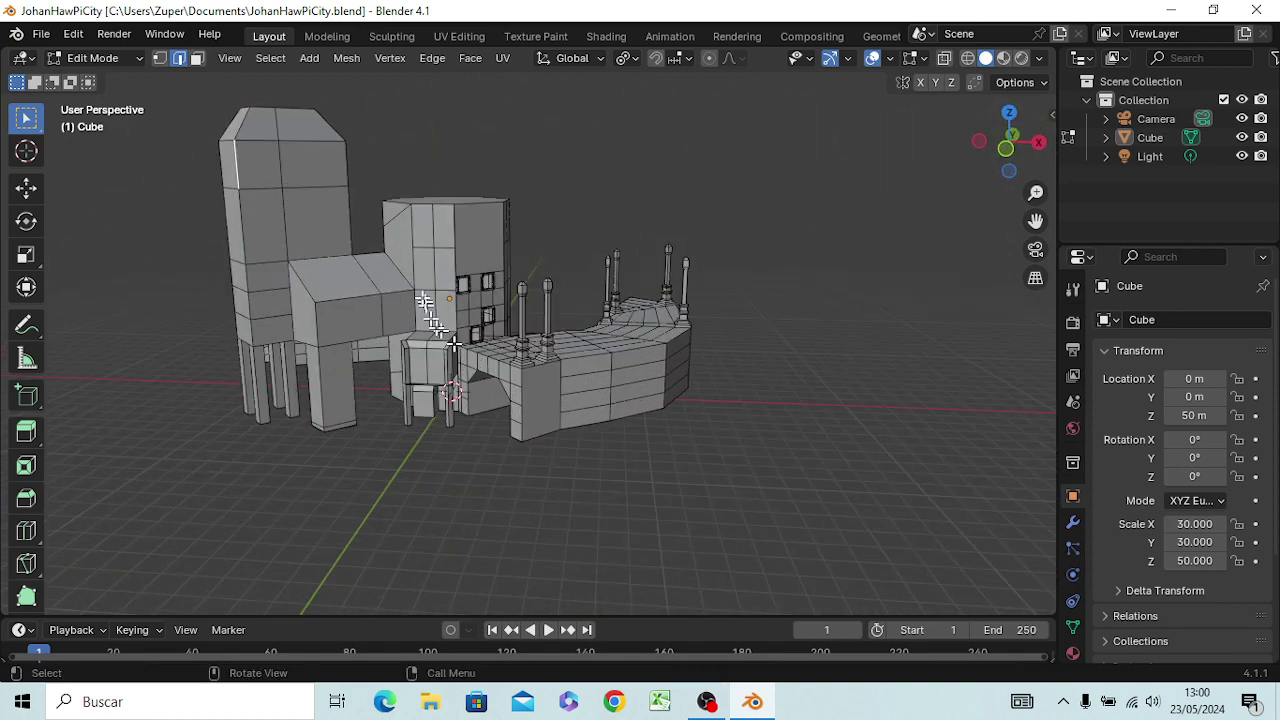
{"action": "left_click", "coordinate": [369, 281]}
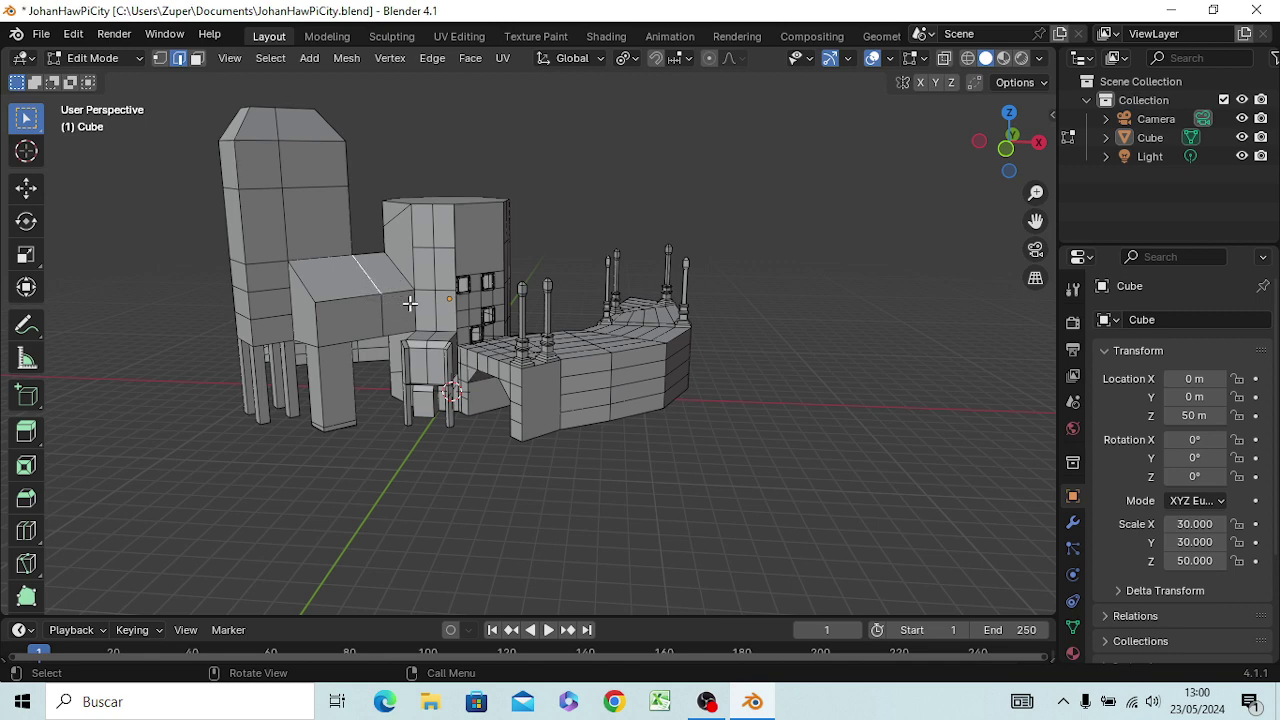
Step: Undo a stray extrusion and raise the low block's ridge edge straight up into a peak
{"action": "key", "text": "g"}
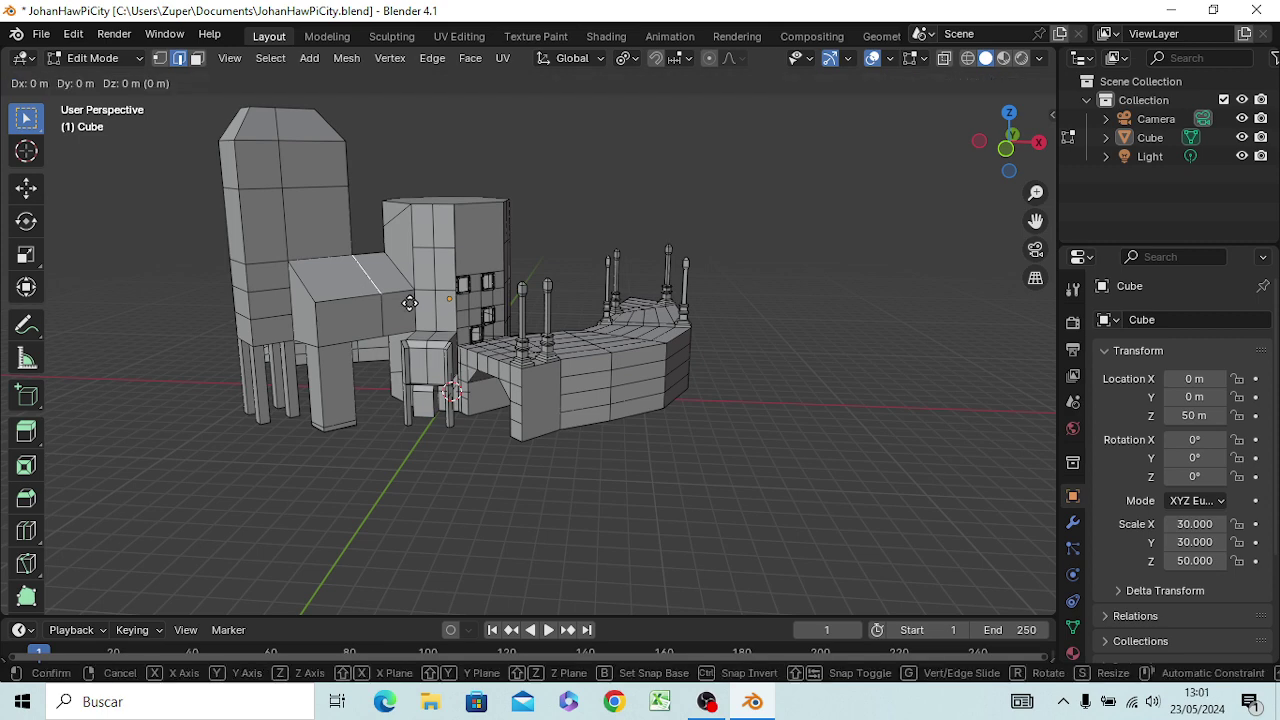
{"action": "key", "text": "z"}
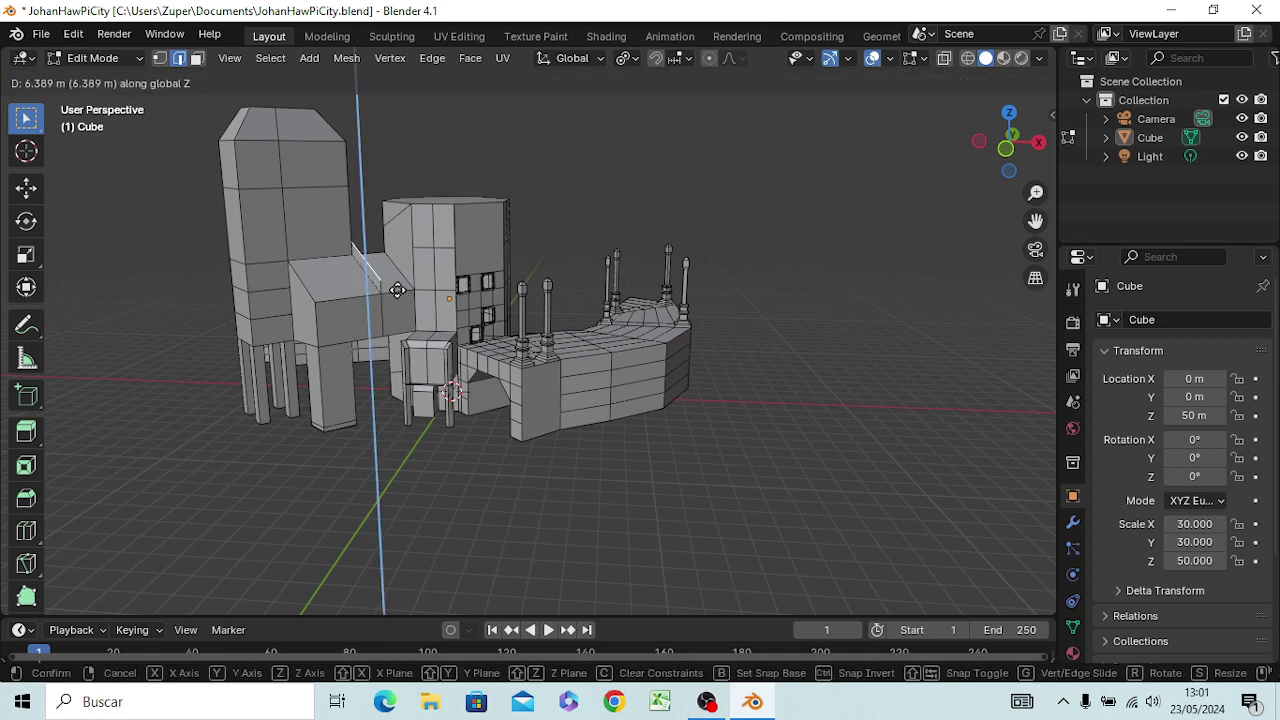
{"action": "right_click", "coordinate": [398, 289]}
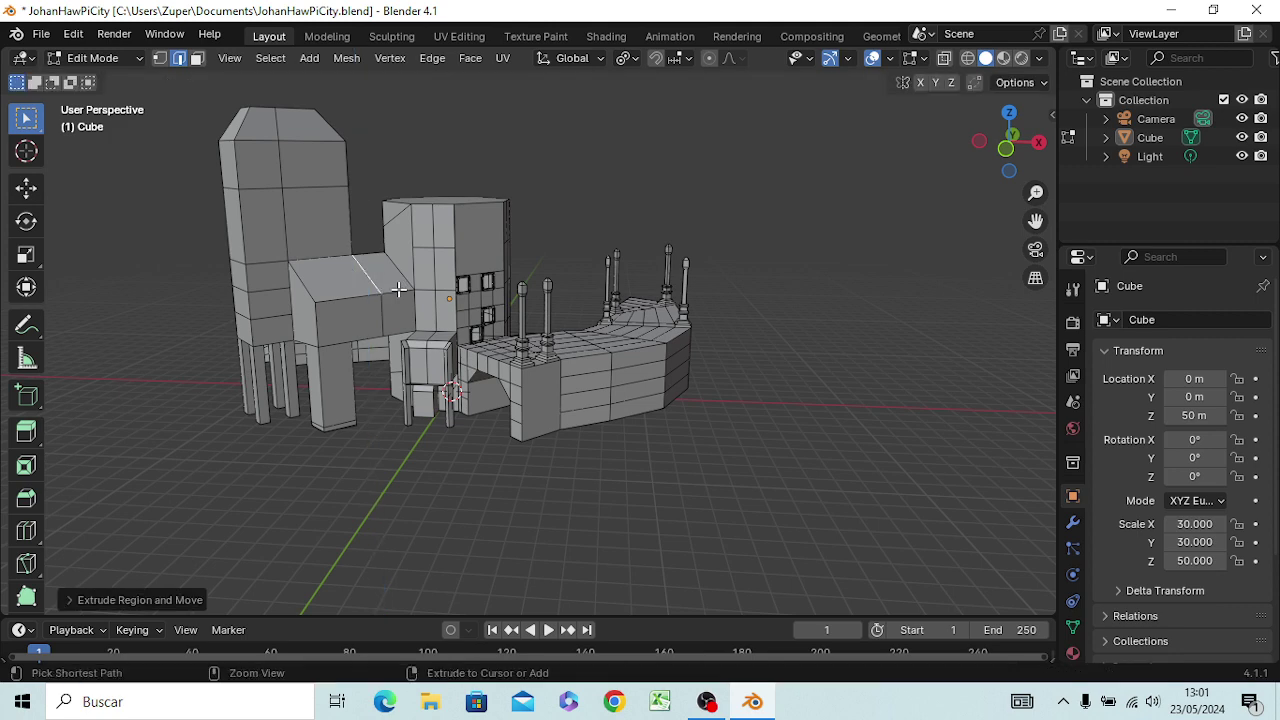
{"action": "key", "text": "ctrl+z"}
{"action": "key", "text": "ctrl+z"}
{"action": "left_click", "coordinate": [377, 289]}
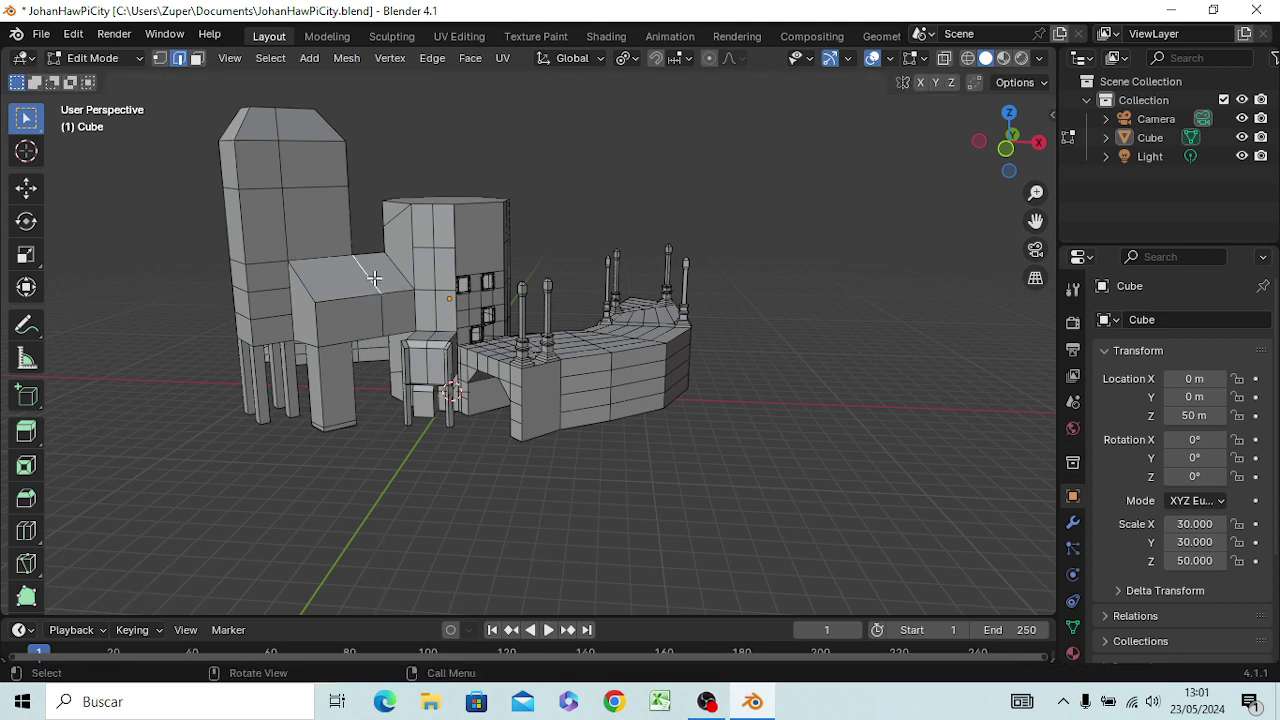
{"action": "key", "text": "g"}
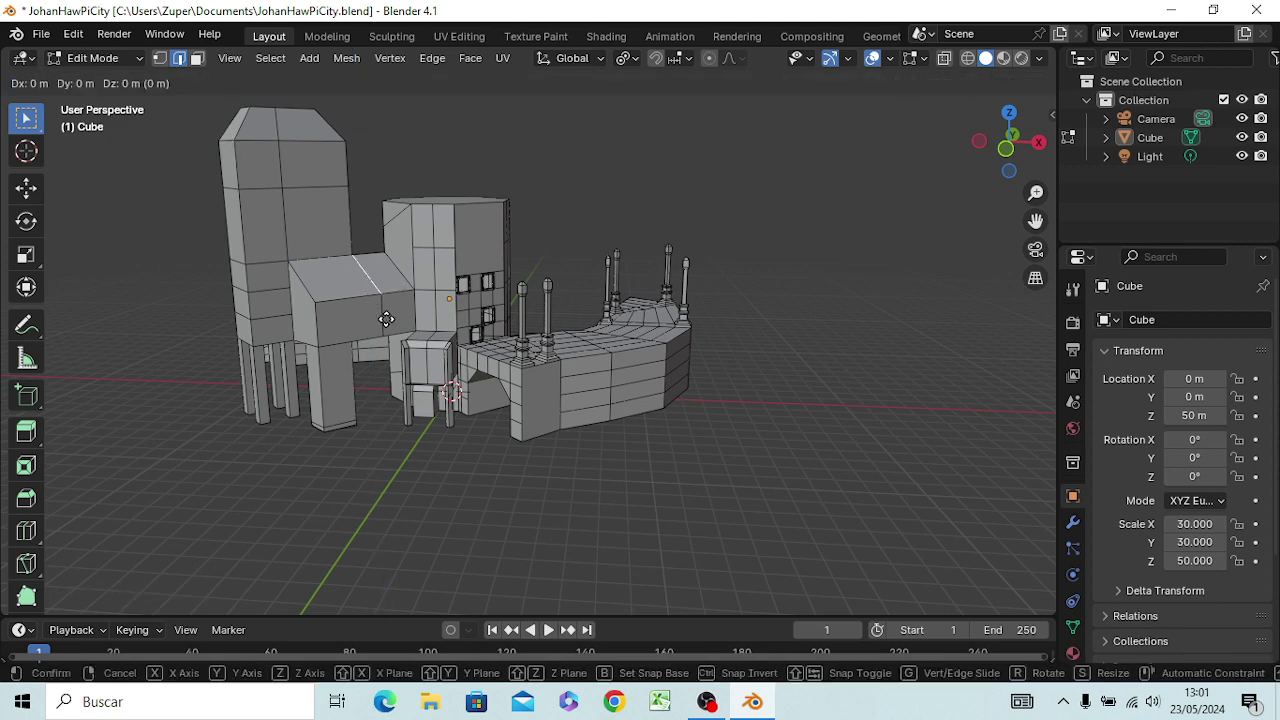
{"action": "key", "text": "z"}
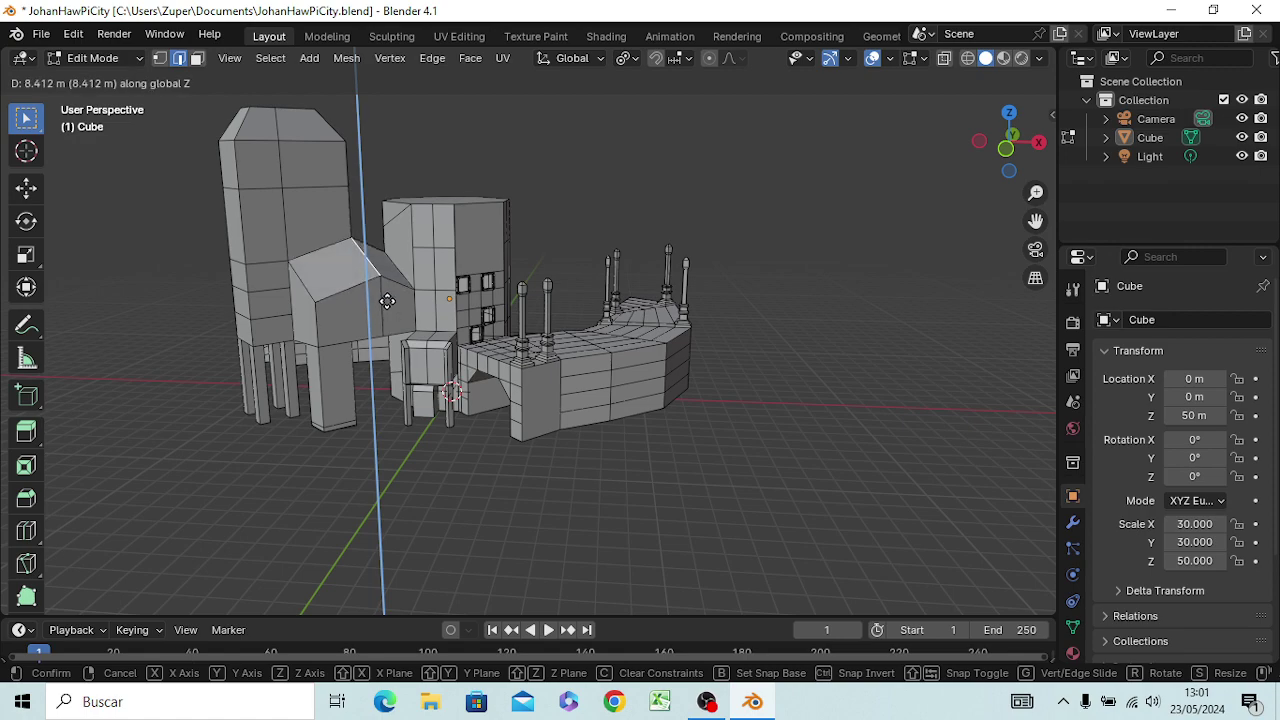
{"action": "left_click", "coordinate": [387, 301]}
{"action": "mouse_move", "coordinate": [393, 395]}
{"action": "middle_mouse_down"}
{"action": "mouse_move", "coordinate": [512, 453]}
{"action": "mouse_move", "coordinate": [523, 423]}
{"action": "mouse_move", "coordinate": [503, 429]}
{"action": "mouse_move", "coordinate": [549, 486]}
{"action": "mouse_move", "coordinate": [531, 418]}
{"action": "middle_mouse_up"}
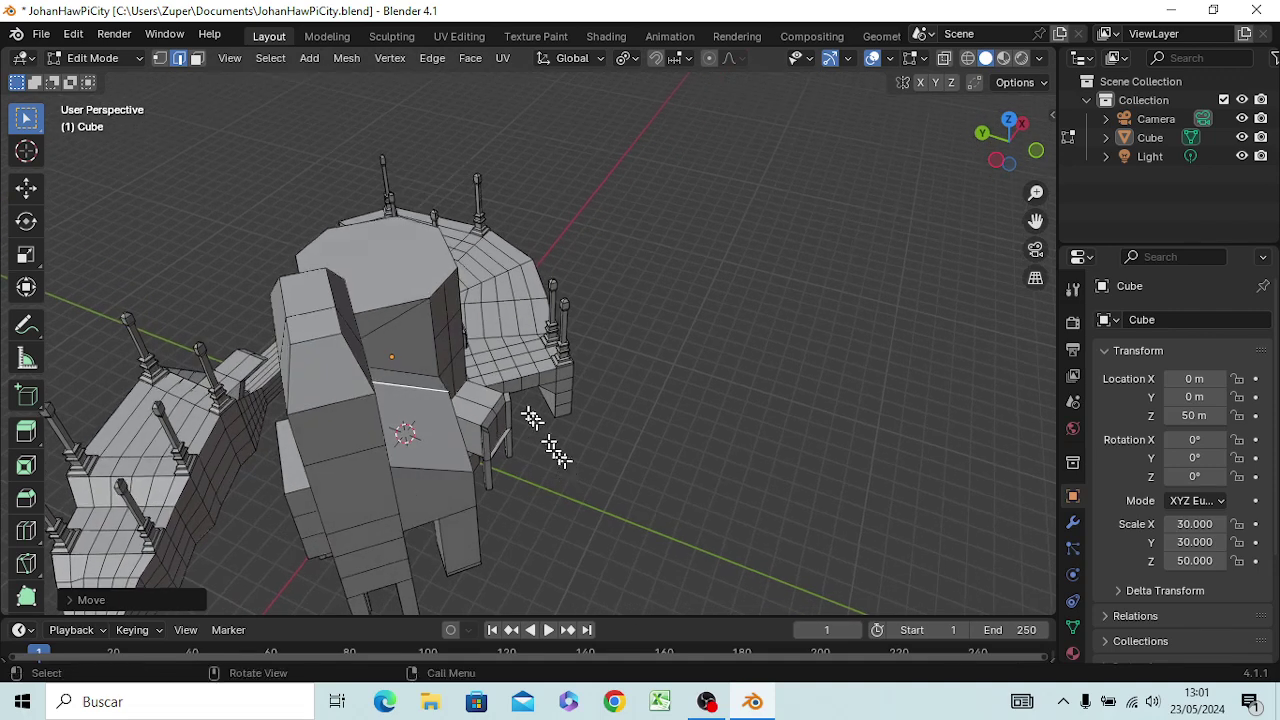
Step: Raise a second roof ridge edge vertically to form another gable
{"action": "left_click", "coordinate": [318, 311]}
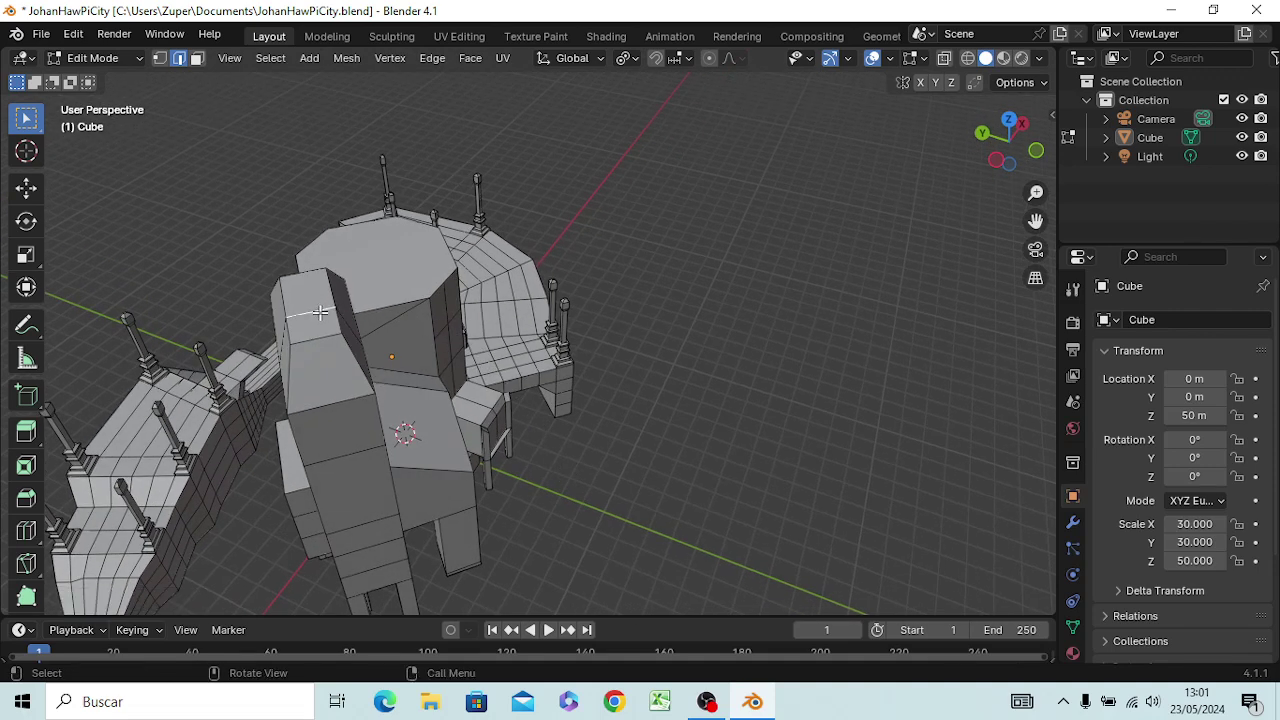
{"action": "mouse_move", "coordinate": [360, 335]}
{"action": "middle_mouse_down"}
{"action": "mouse_move", "coordinate": [377, 370]}
{"action": "mouse_move", "coordinate": [257, 314]}
{"action": "mouse_move", "coordinate": [251, 294]}
{"action": "middle_mouse_up"}
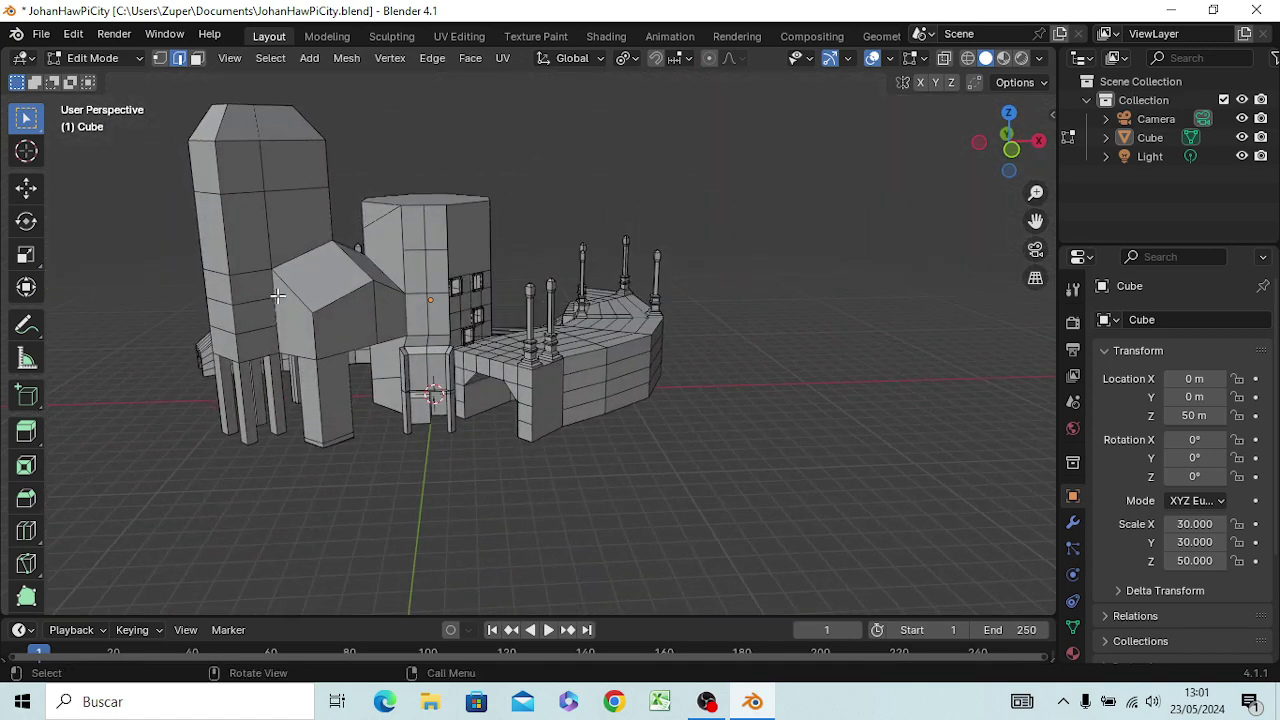
{"action": "key", "text": "g"}
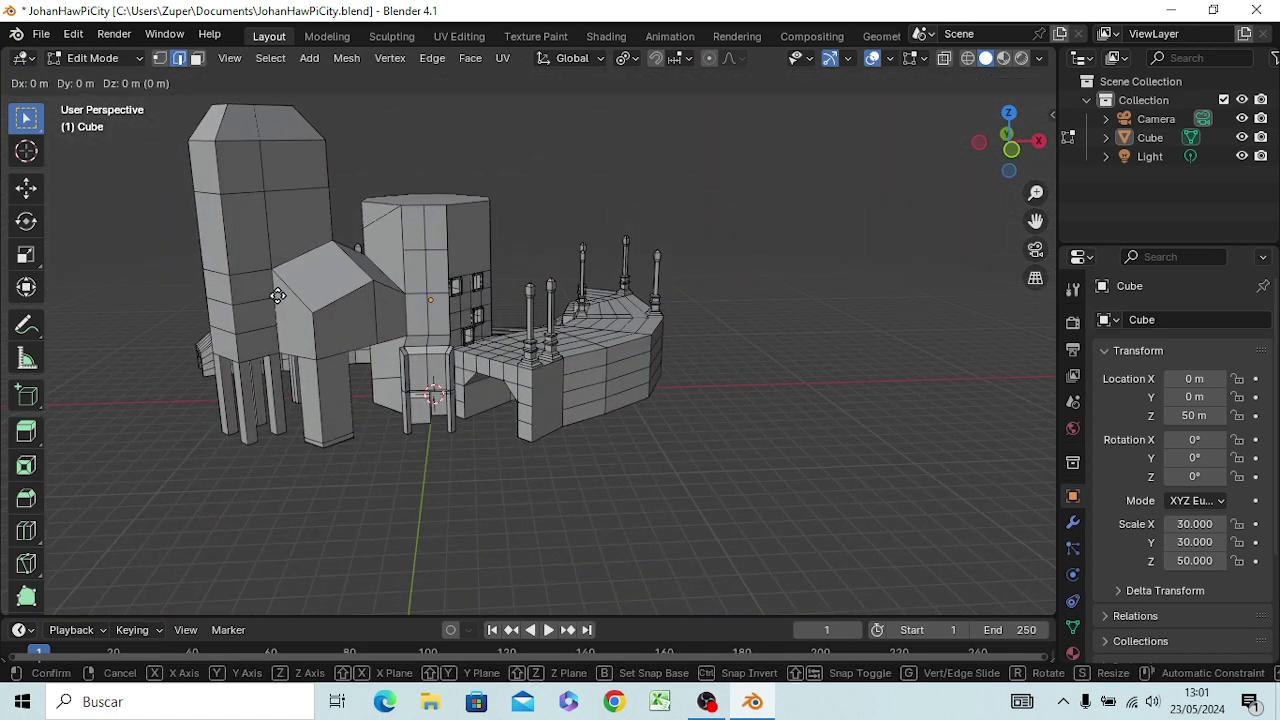
{"action": "key", "text": "z"}
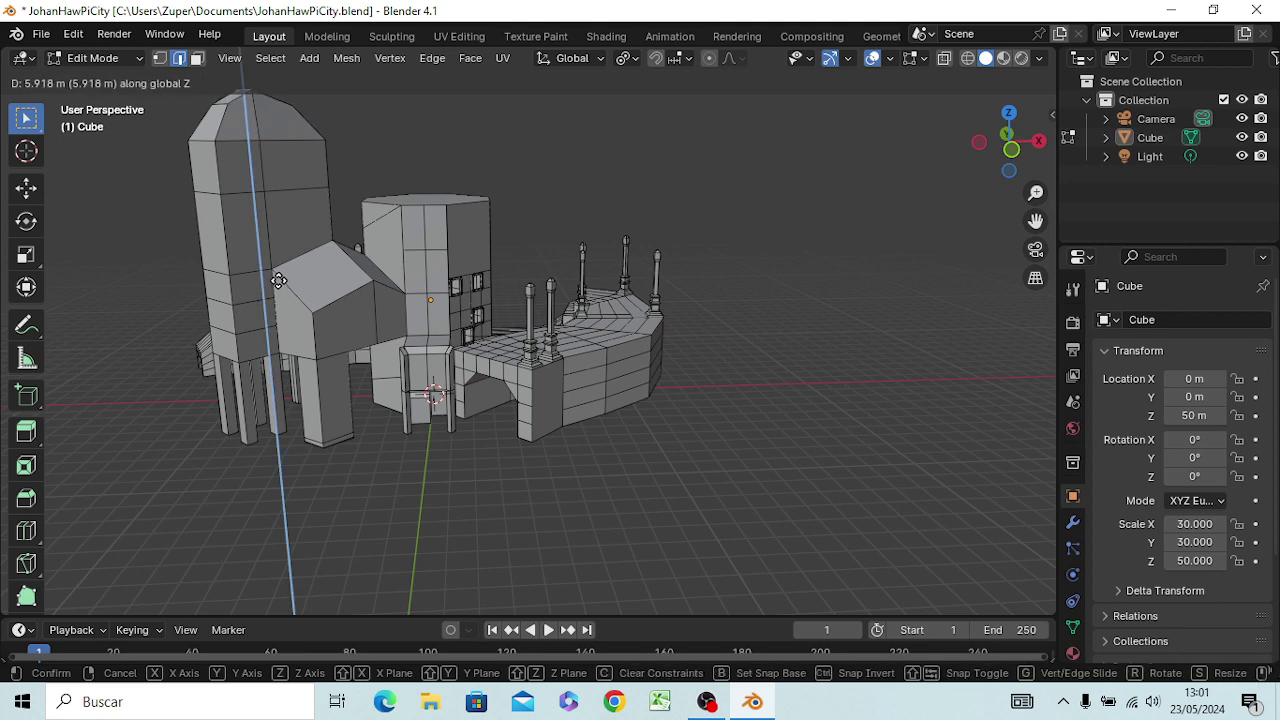
{"action": "left_click", "coordinate": [280, 280]}
{"action": "middle_click_drag", "start_coordinate": [383, 443], "coordinate": [480, 449]}
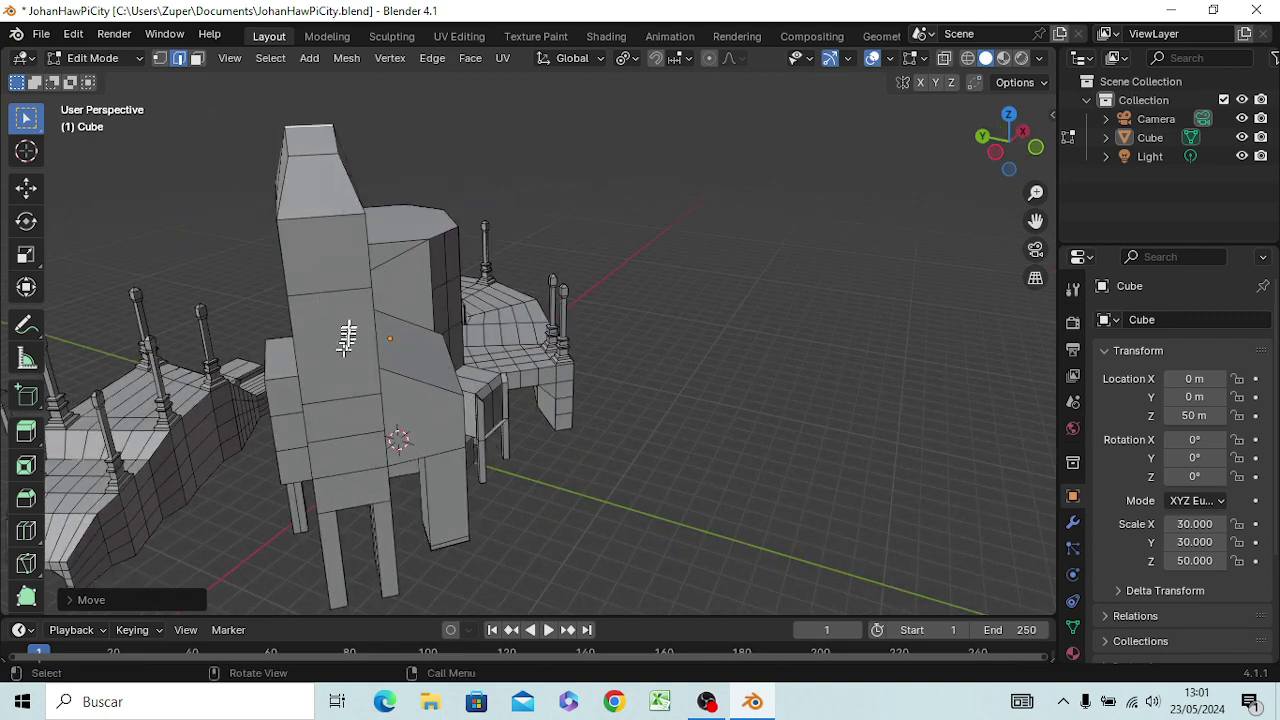
{"action": "middle_click_drag", "start_coordinate": [354, 308], "coordinate": [241, 354]}
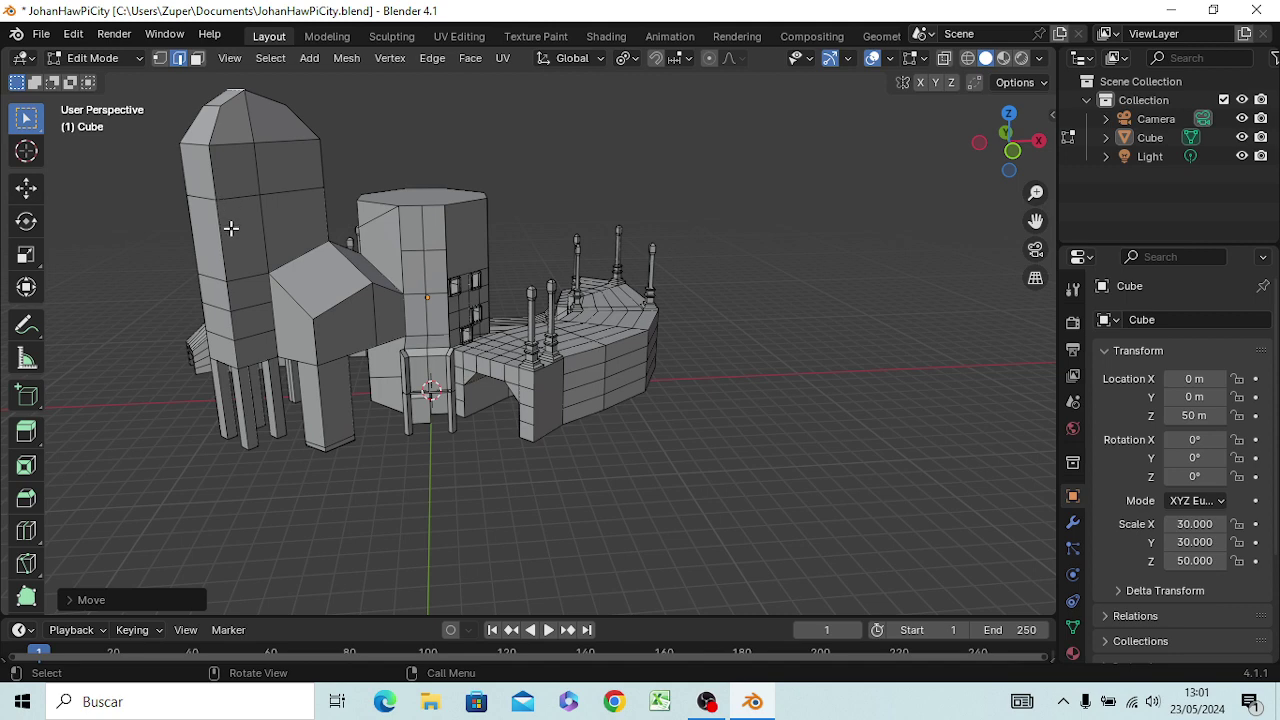
Step: Loop-cut a horizontal ring around the upper part of the tall tower
{"action": "key", "text": "ctrl"}
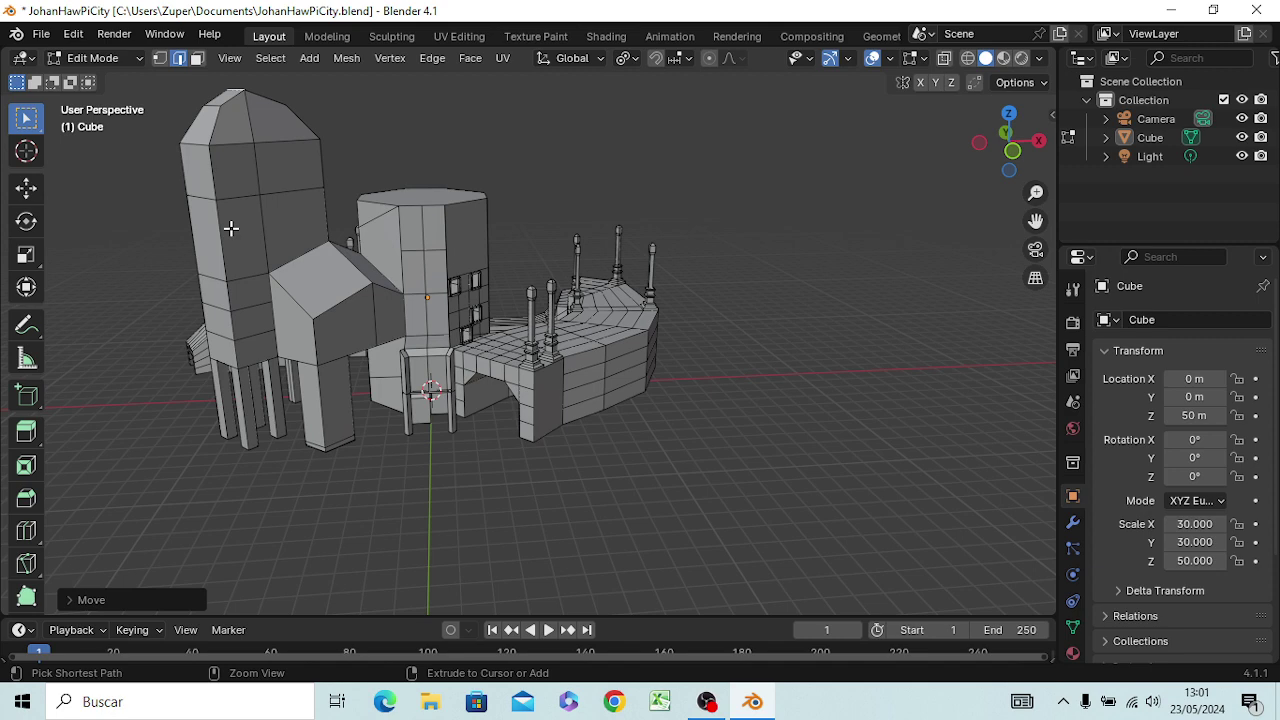
{"action": "key", "text": "ctrl+r"}
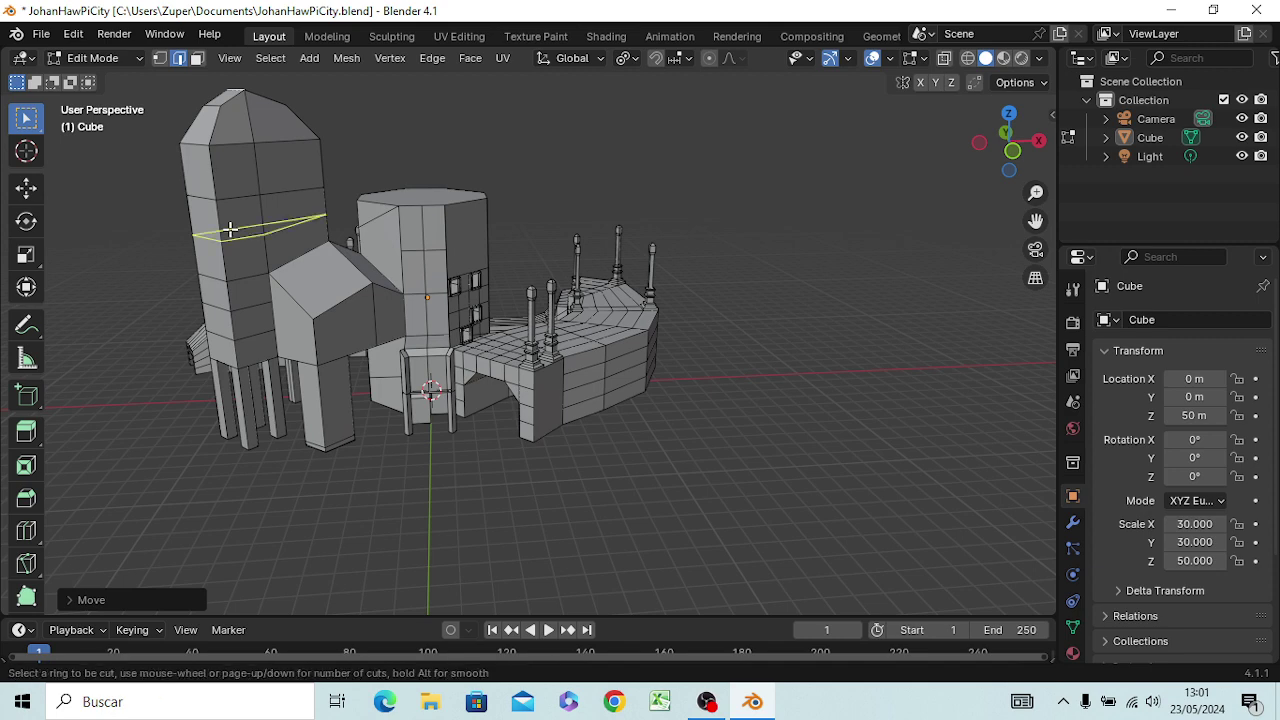
{"action": "left_click", "coordinate": [230, 229]}
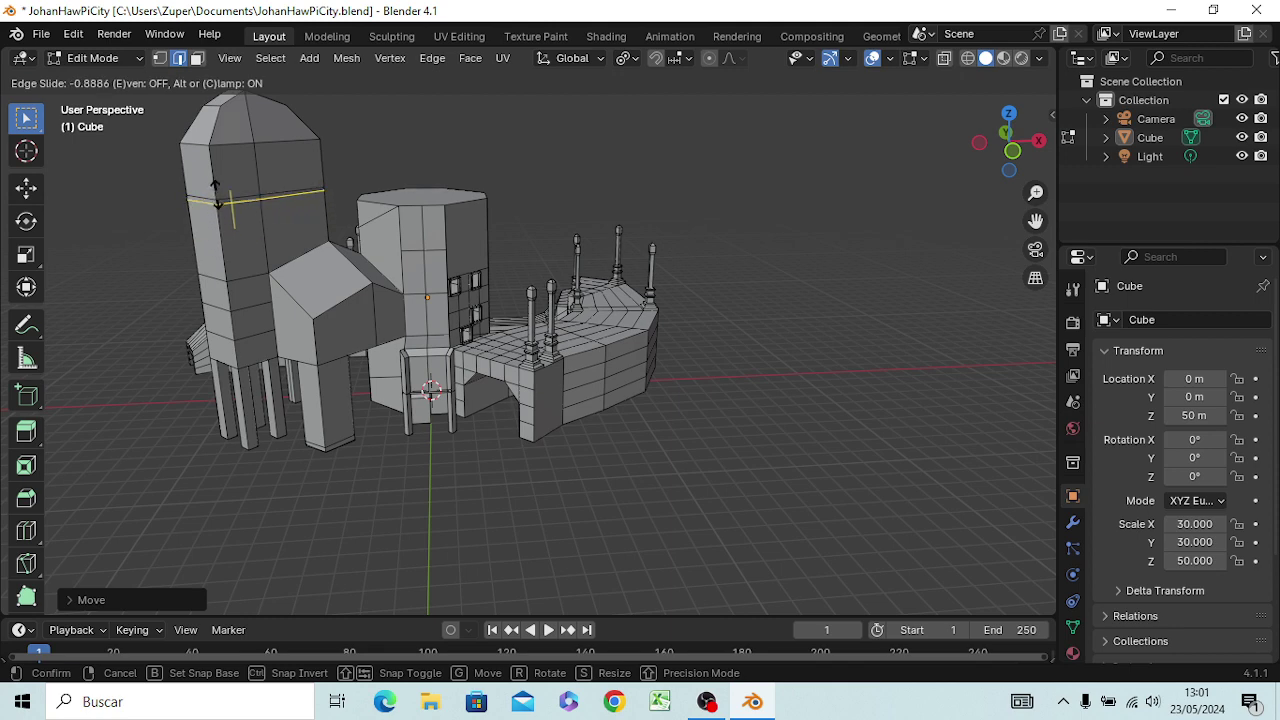
{"action": "left_click", "coordinate": [217, 195]}
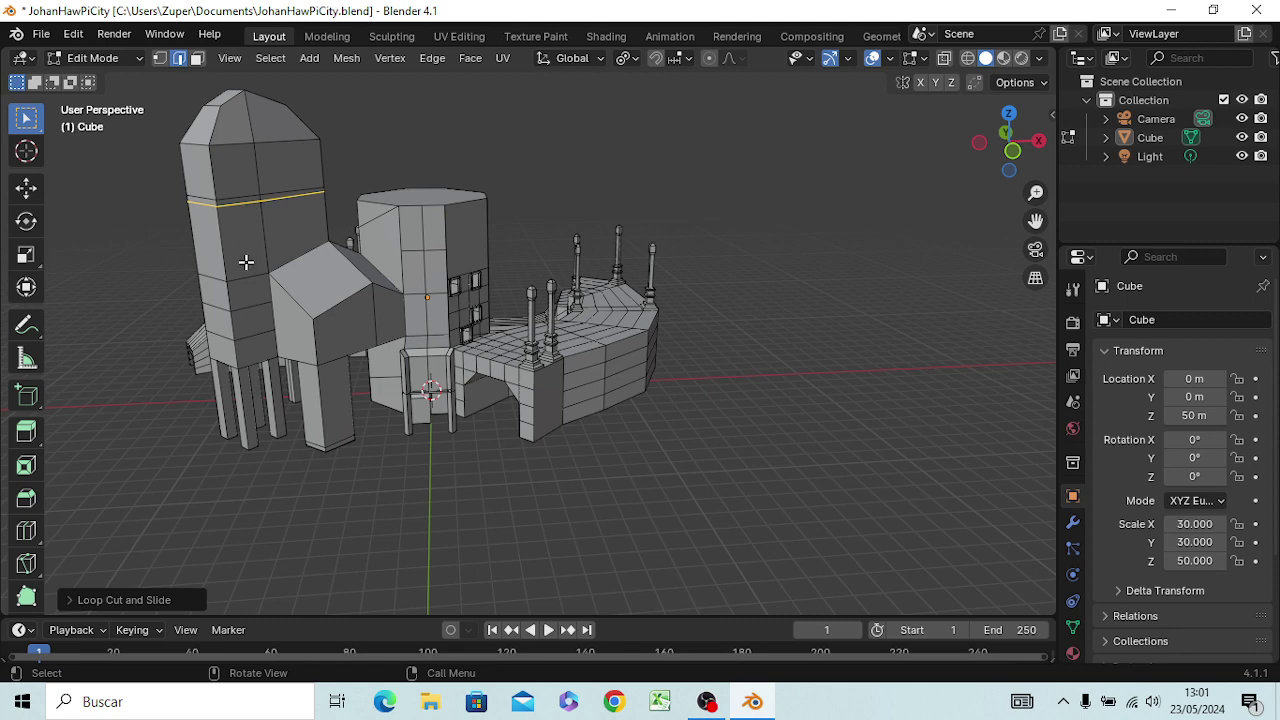
{"action": "left_click", "coordinate": [125, 258]}
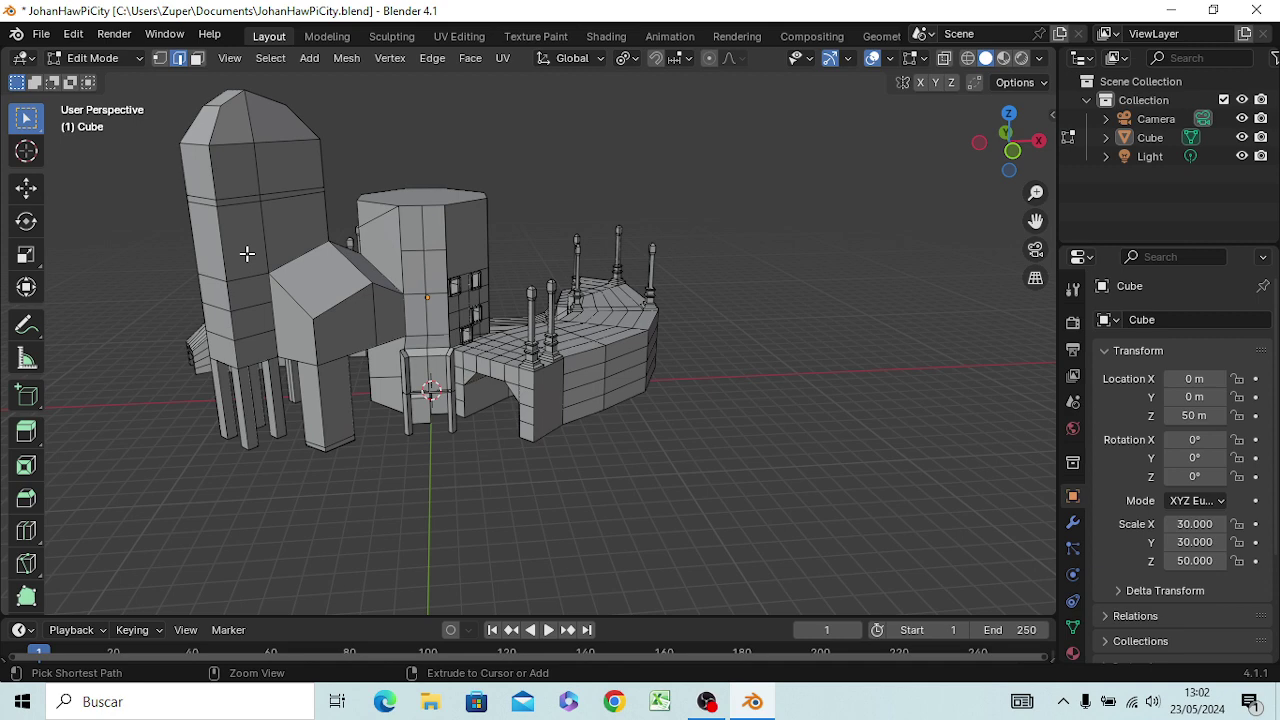
Step: Add a second, lower loop around the tower and select both loops together
{"action": "key", "text": "ctrl+r"}
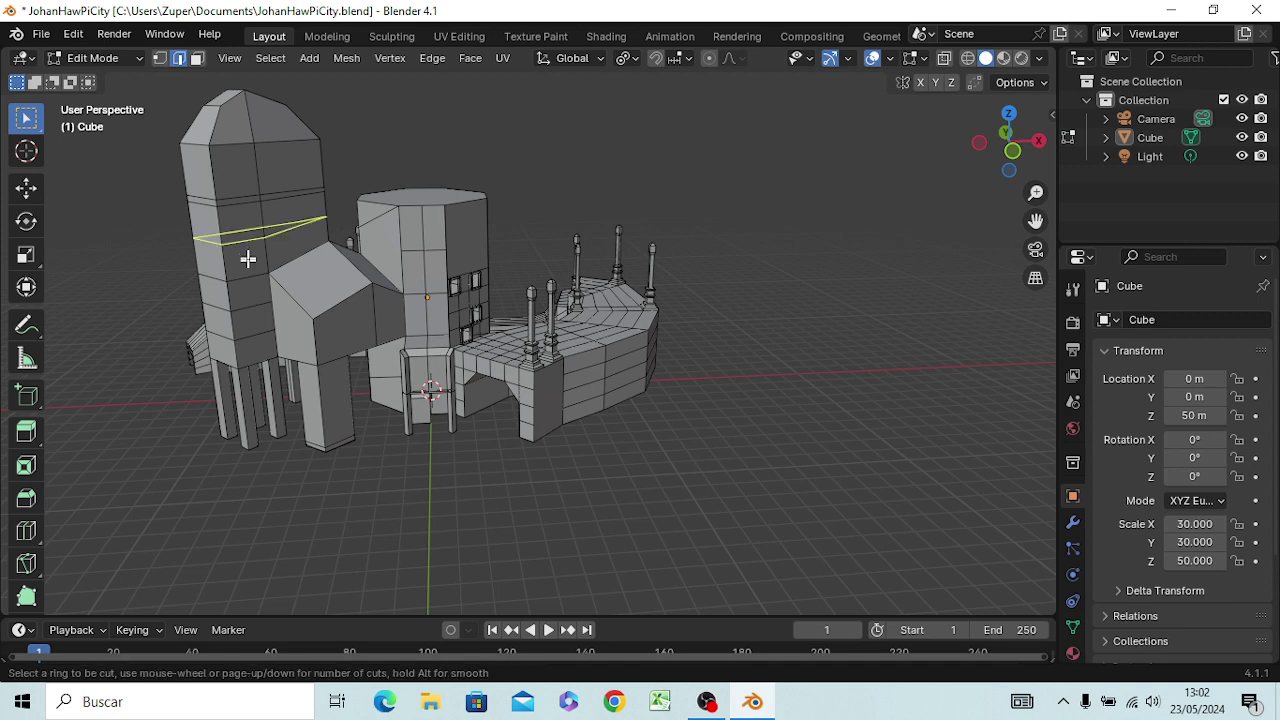
{"action": "left_click", "coordinate": [259, 259]}
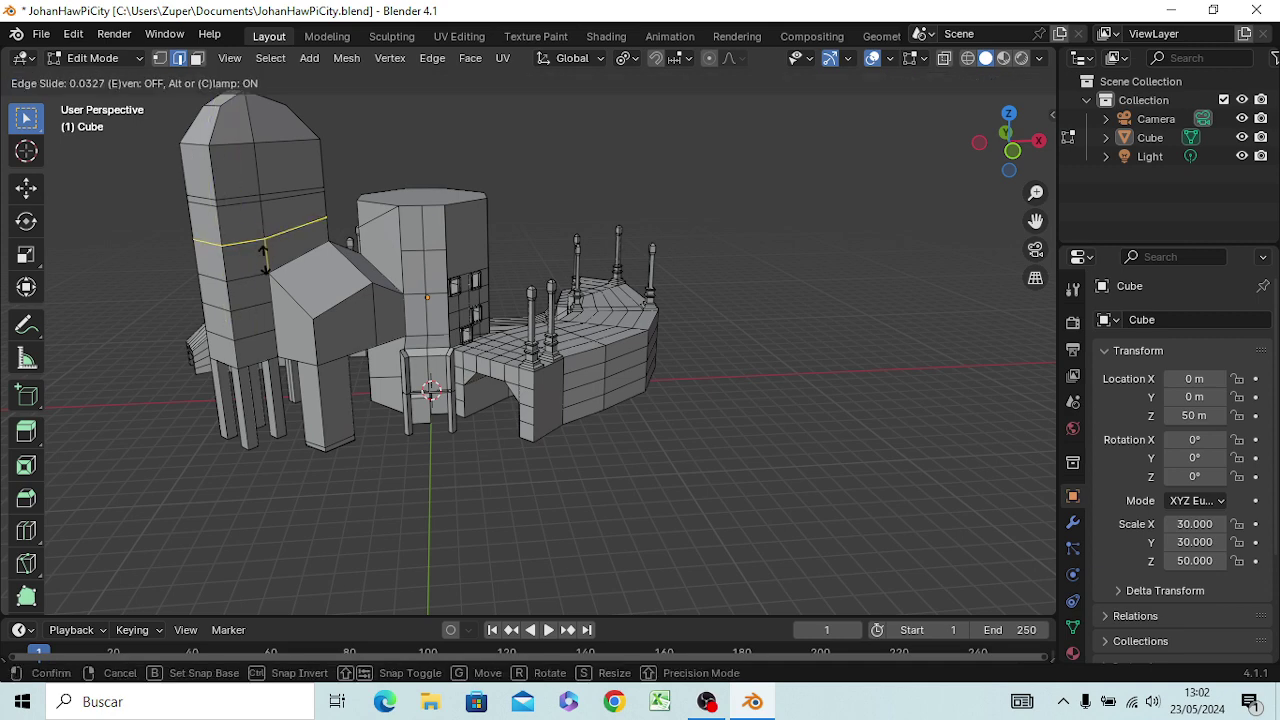
{"action": "left_click", "coordinate": [273, 284]}
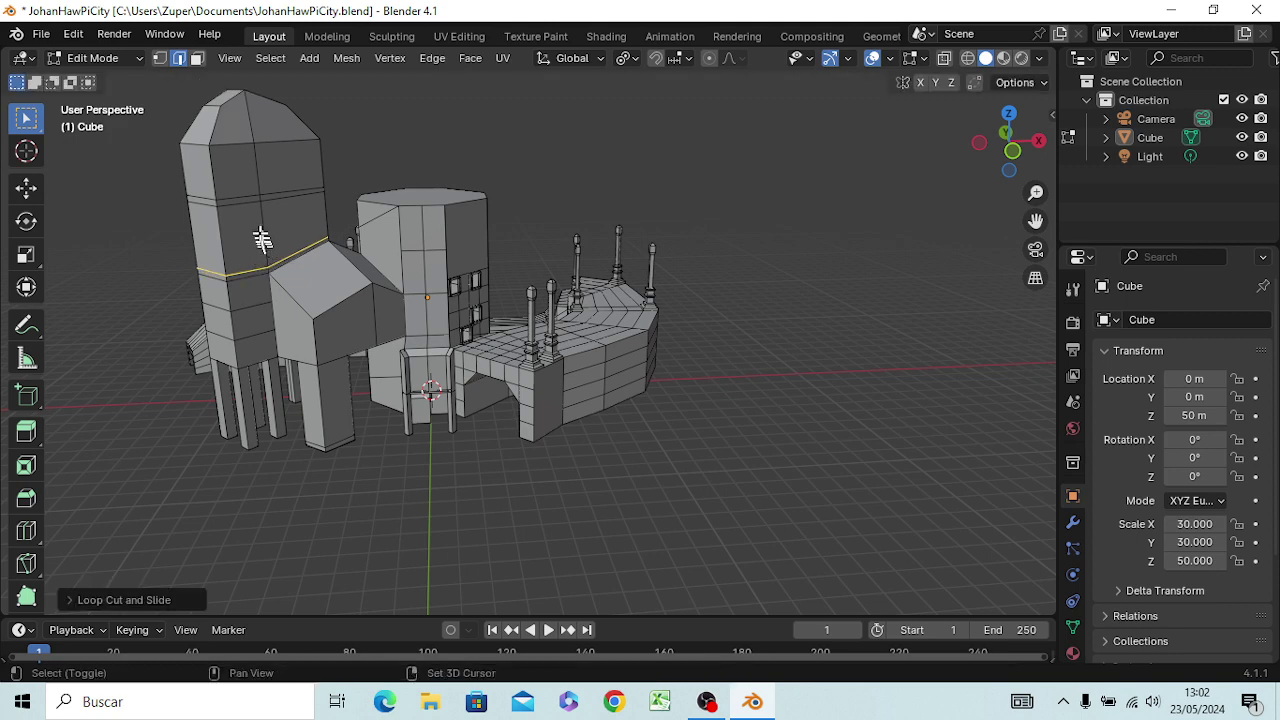
{"action": "key", "text": "alt"}
{"action": "left_click", "coordinate": [247, 203], "text": "alt+shift"}
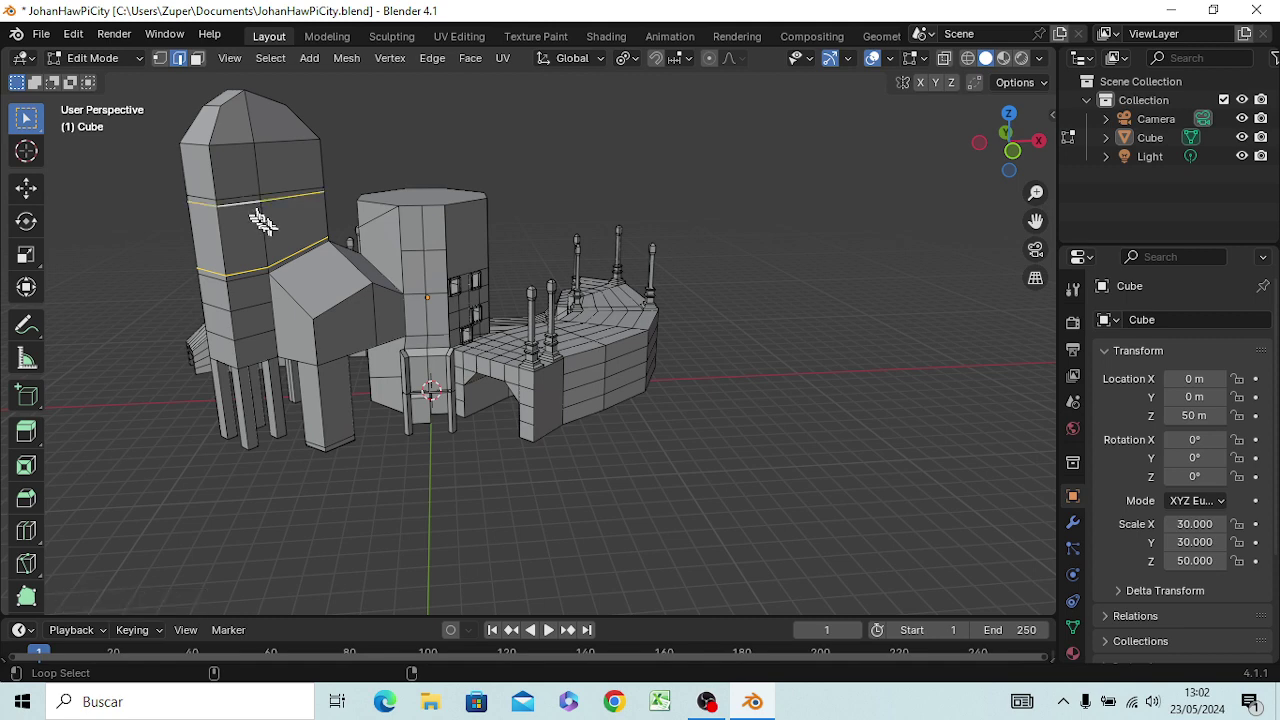
Step: Scale the tall tower's two new edge loops down to about 0.37, forming a slim neck
{"action": "key", "text": "s"}
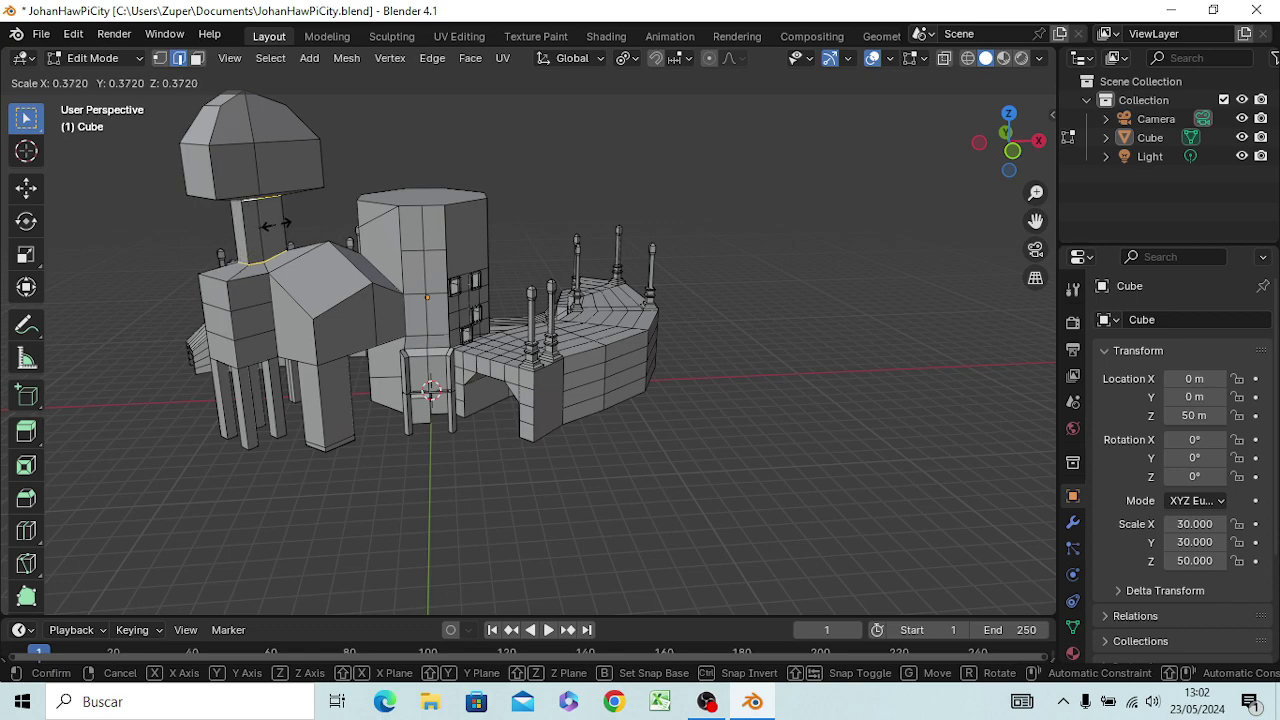
{"action": "left_click", "coordinate": [278, 224]}
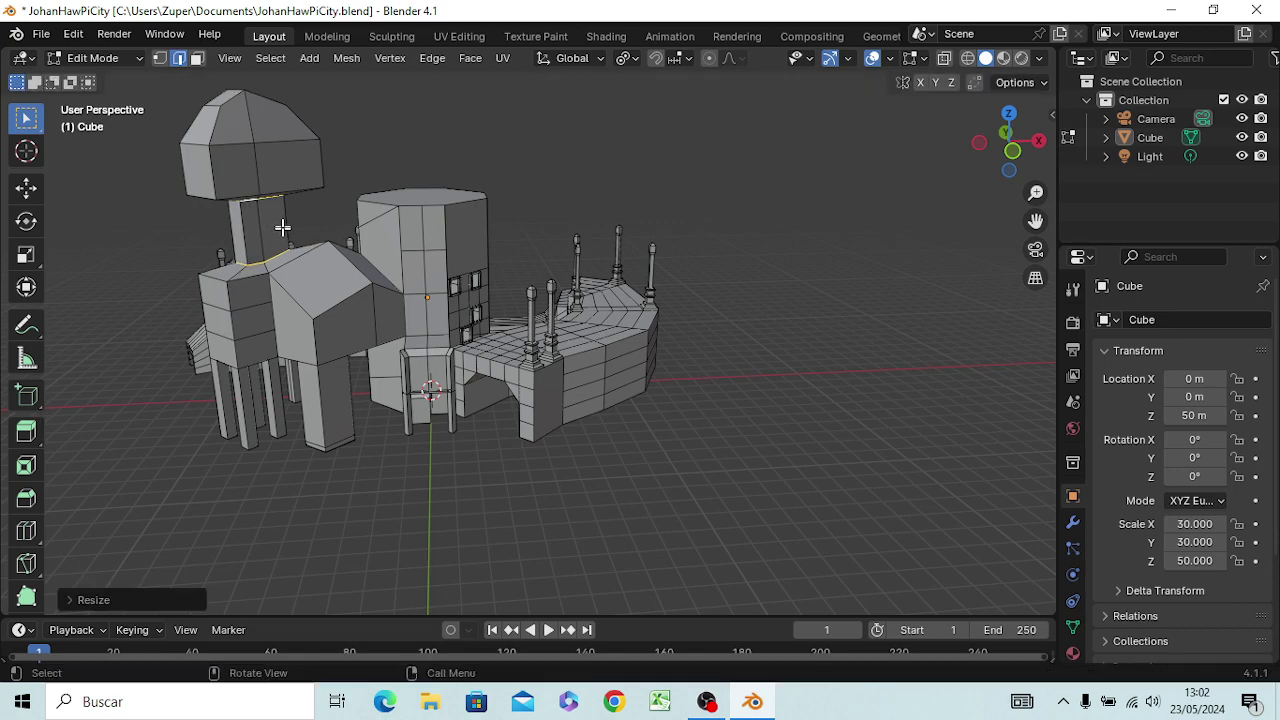
{"action": "mouse_move", "coordinate": [309, 303]}
{"action": "middle_mouse_down"}
{"action": "mouse_move", "coordinate": [400, 323]}
{"action": "mouse_move", "coordinate": [490, 297]}
{"action": "mouse_move", "coordinate": [443, 314]}
{"action": "mouse_move", "coordinate": [398, 306]}
{"action": "mouse_move", "coordinate": [336, 160]}
{"action": "middle_mouse_up"}
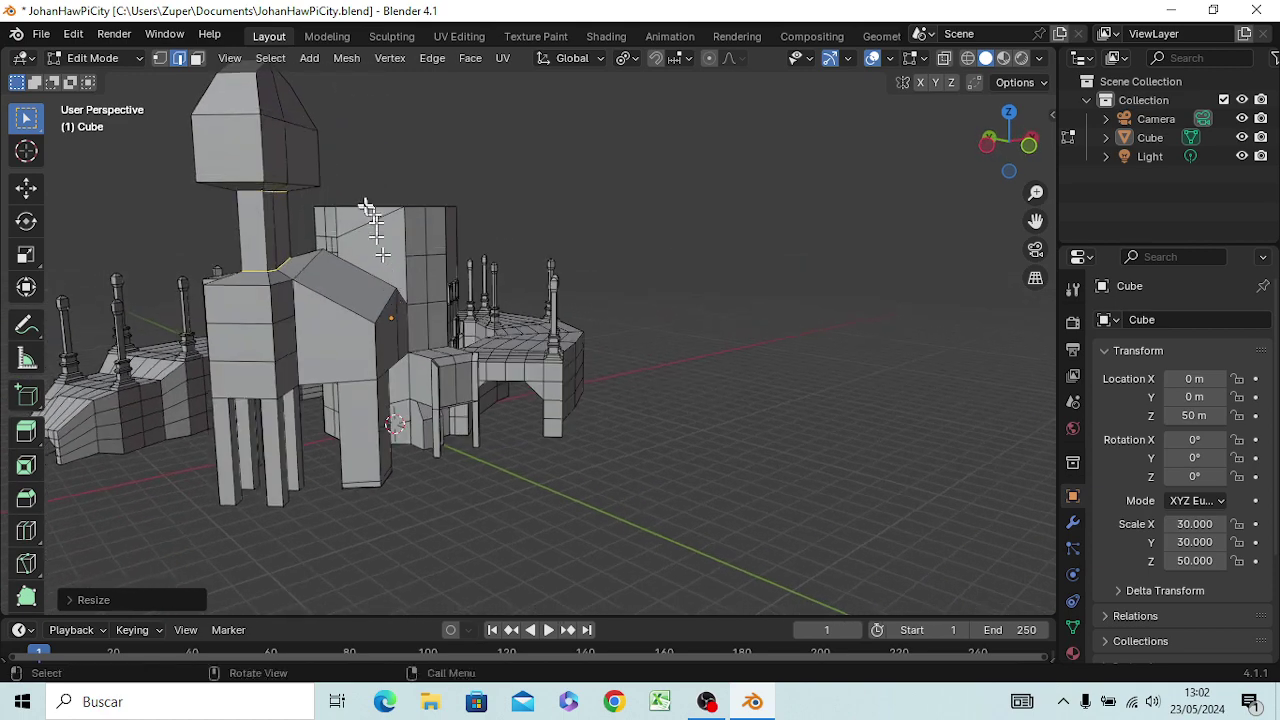
Step: Switch to face select mode and select a side face of the tower's head
{"action": "left_click", "coordinate": [274, 161]}
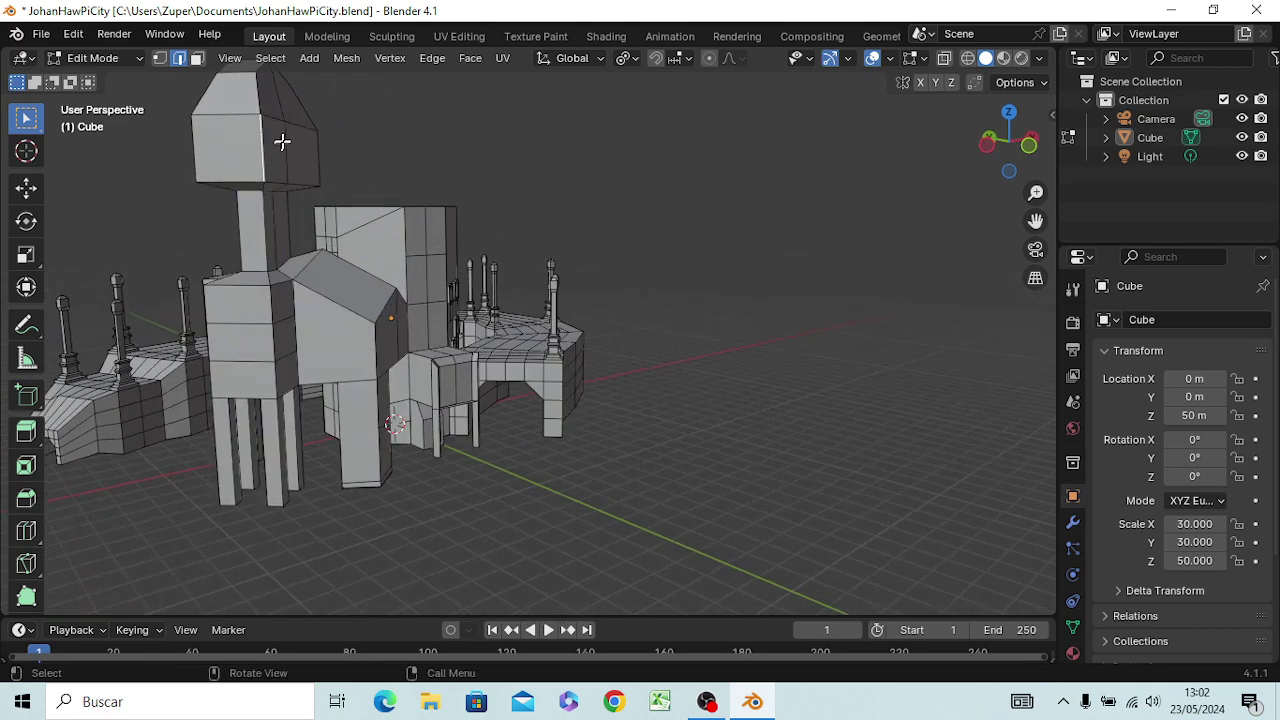
{"action": "key", "text": "3"}
{"action": "left_click", "coordinate": [278, 145]}
Step: Add the adjacent head face and top face, then shift the selection sideways along X
{"action": "left_click", "coordinate": [295, 151], "text": "shift"}
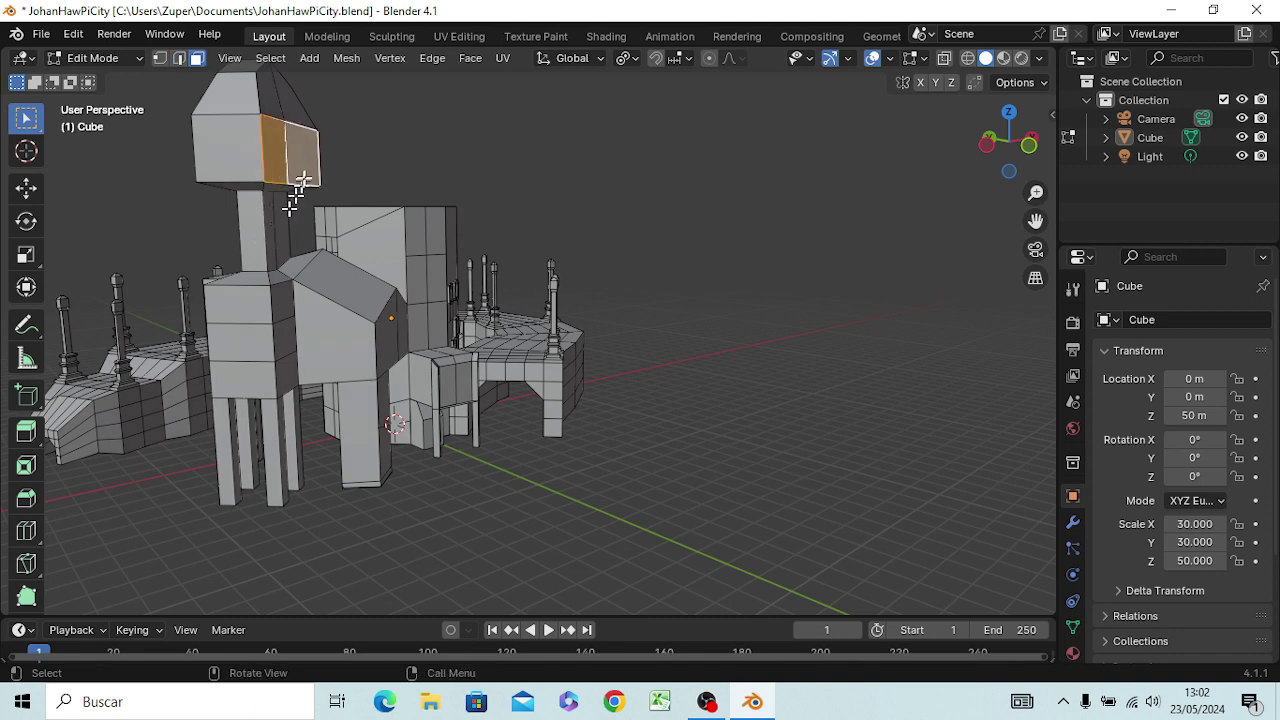
{"action": "left_click", "coordinate": [285, 108], "text": "shift"}
{"action": "left_click", "coordinate": [291, 106], "text": "shift"}
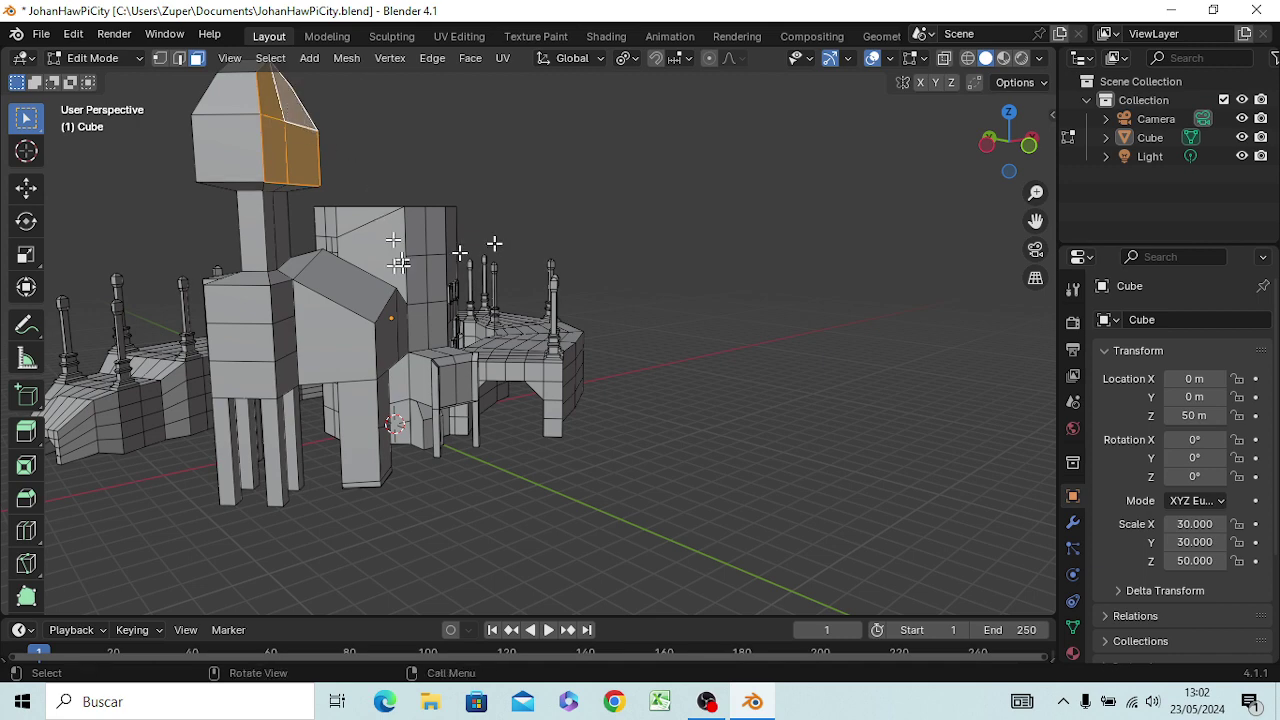
{"action": "middle_click_drag", "start_coordinate": [390, 262], "coordinate": [430, 281]}
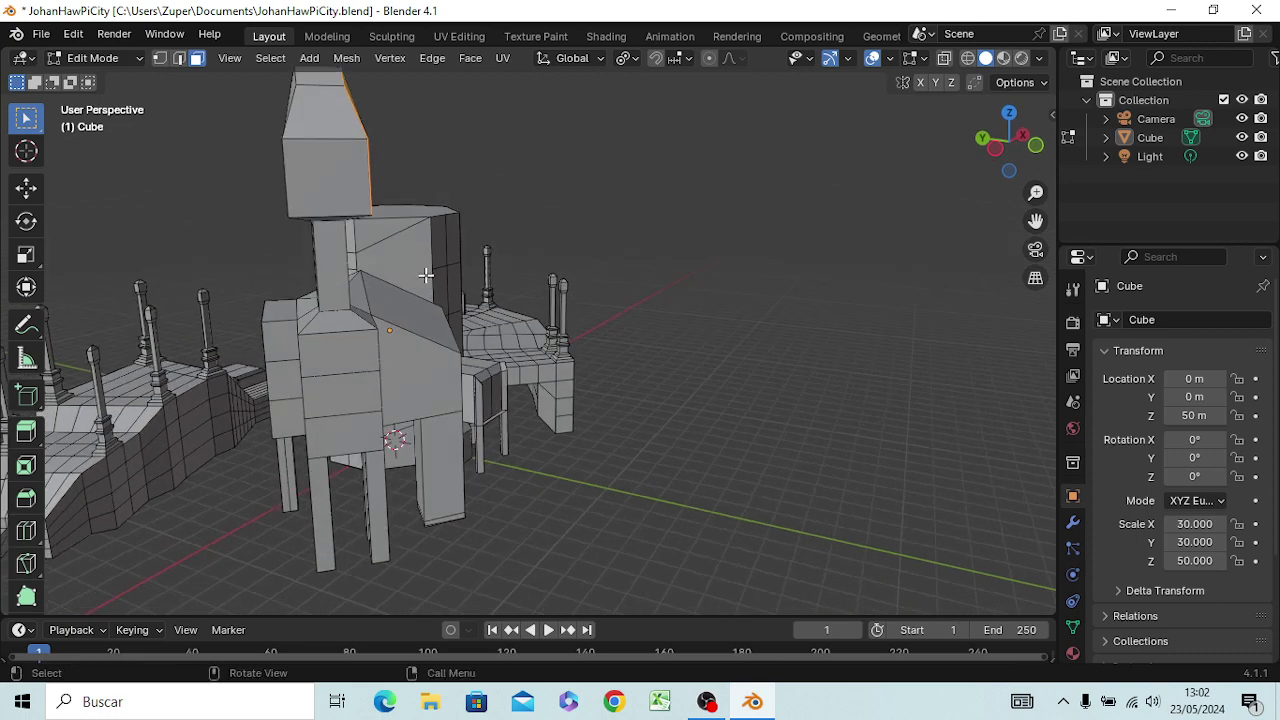
{"action": "key", "text": "g"}
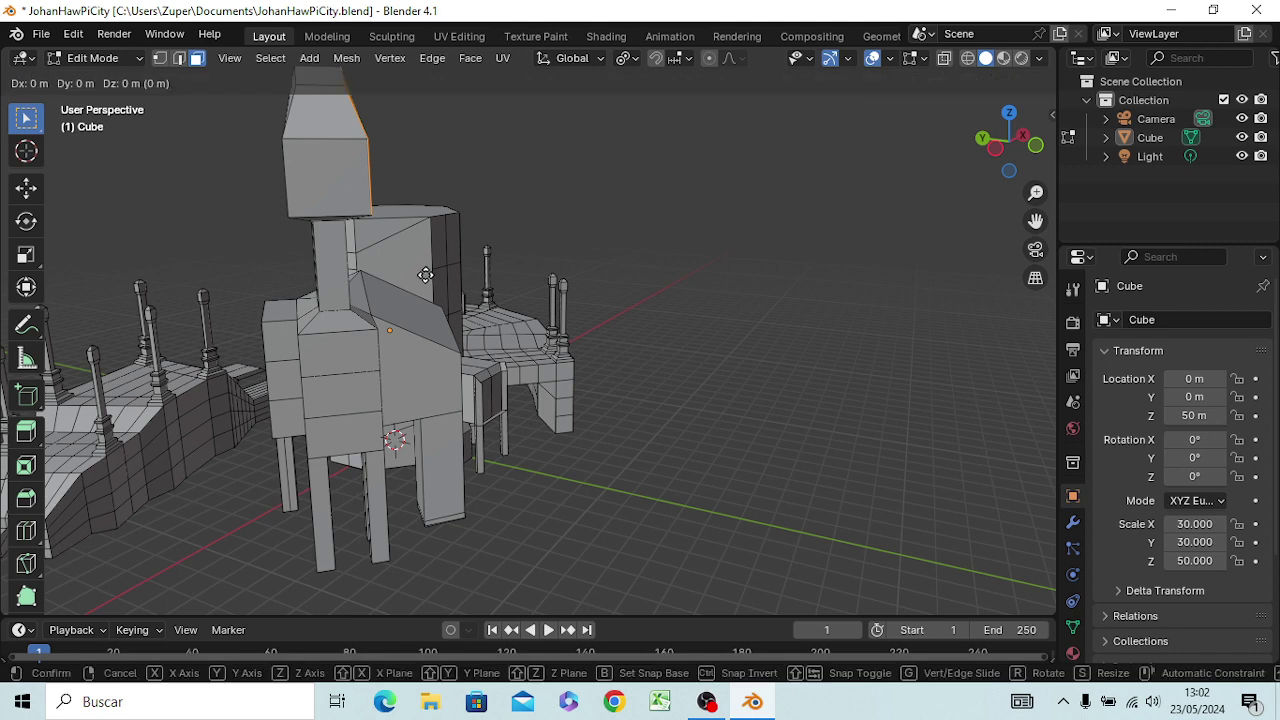
{"action": "key", "text": "x"}
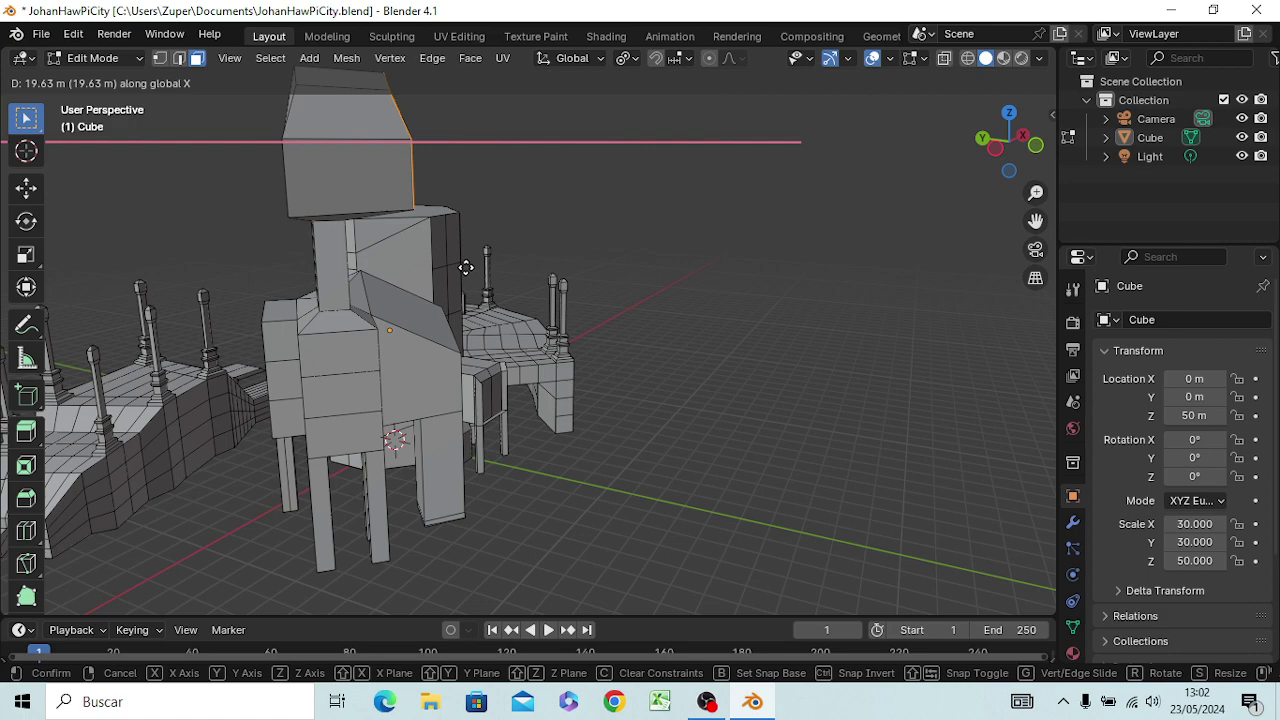
{"action": "left_click", "coordinate": [466, 267]}
{"action": "mouse_move", "coordinate": [343, 297]}
{"action": "middle_mouse_down"}
{"action": "mouse_move", "coordinate": [414, 320]}
{"action": "mouse_move", "coordinate": [443, 237]}
{"action": "middle_mouse_up"}
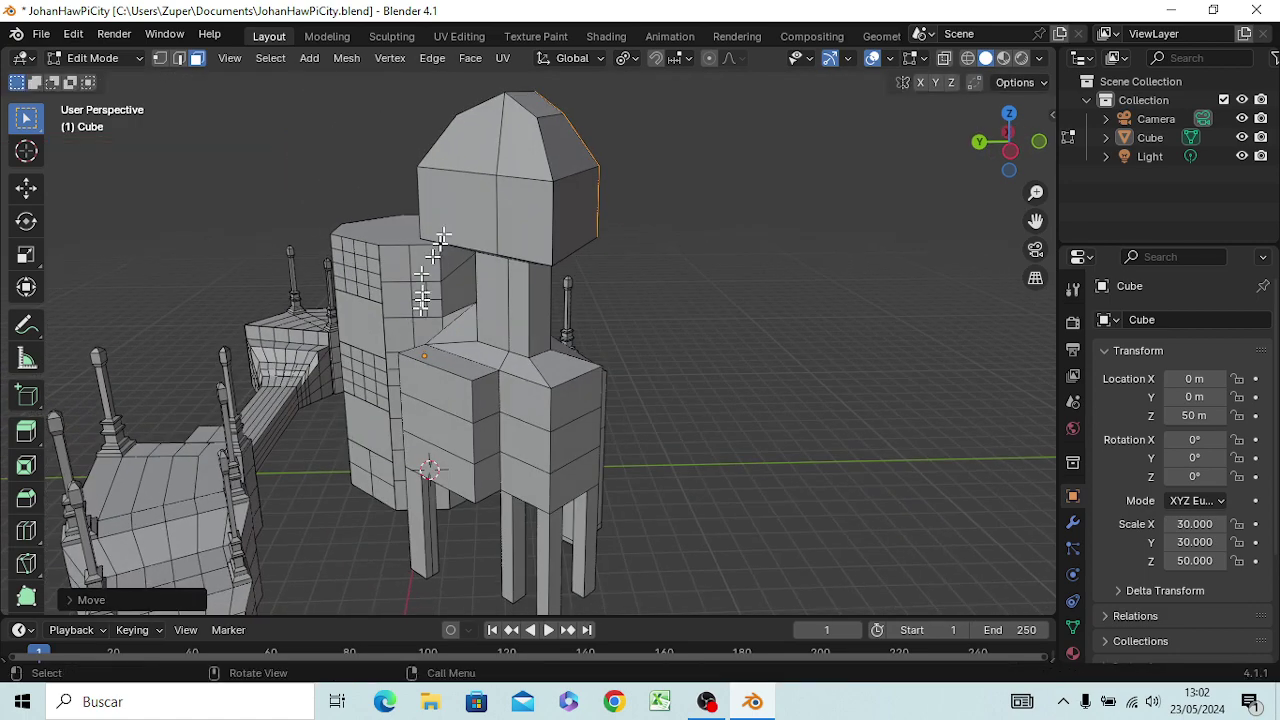
Step: Select four top cap faces and move them about -9.6 m along X
{"action": "left_click", "coordinate": [474, 150]}
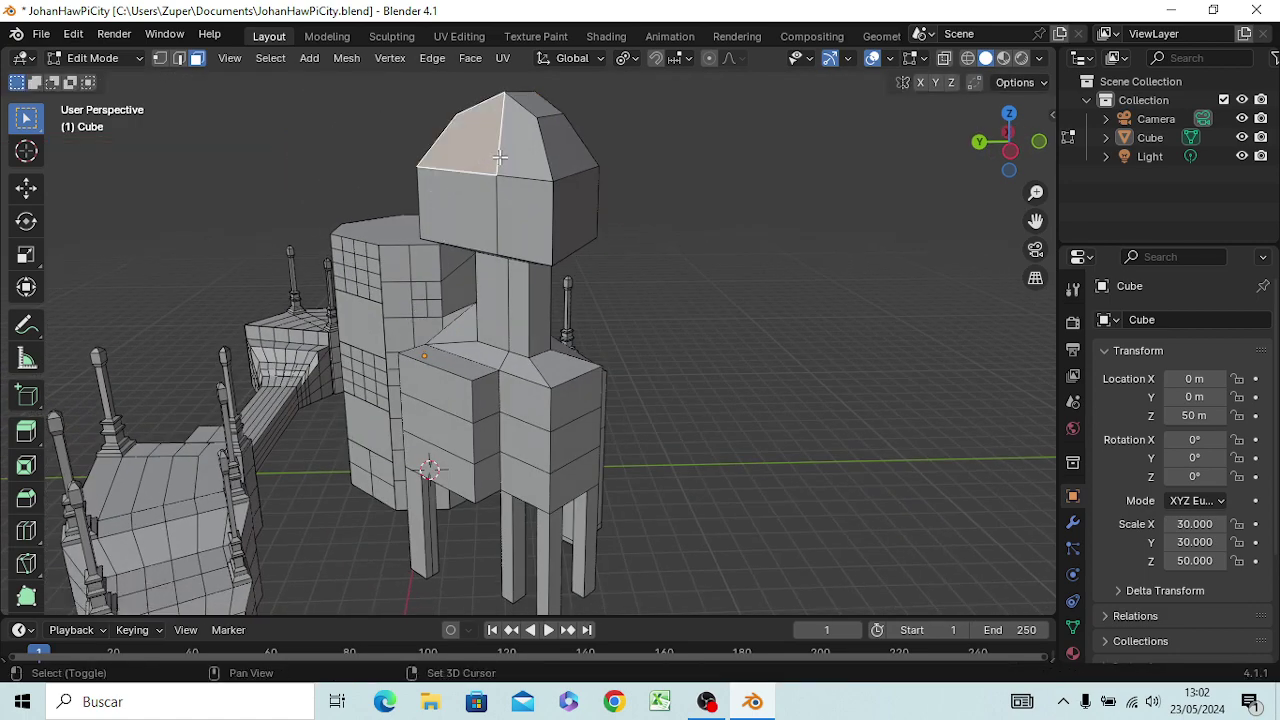
{"action": "left_click", "coordinate": [509, 158], "text": "shift"}
{"action": "left_click", "coordinate": [514, 214], "text": "shift"}
{"action": "left_click", "coordinate": [477, 214], "text": "shift"}
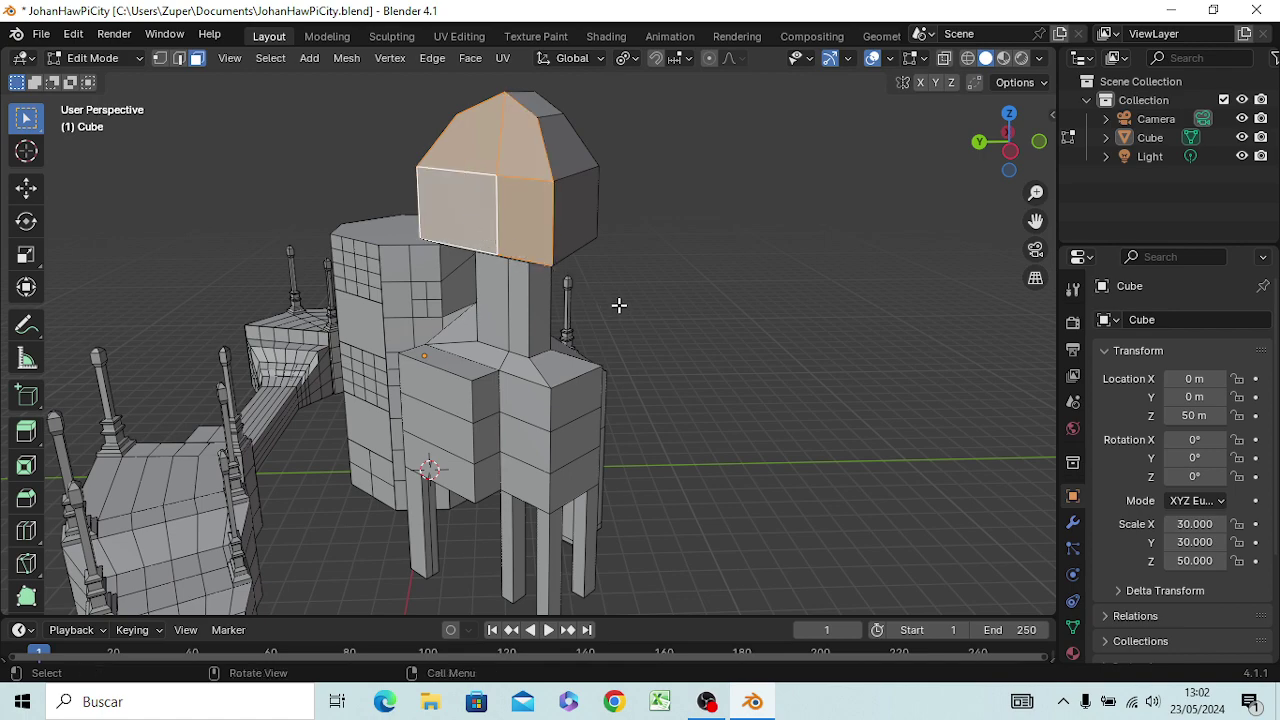
{"action": "middle_click_drag", "start_coordinate": [617, 306], "coordinate": [537, 290]}
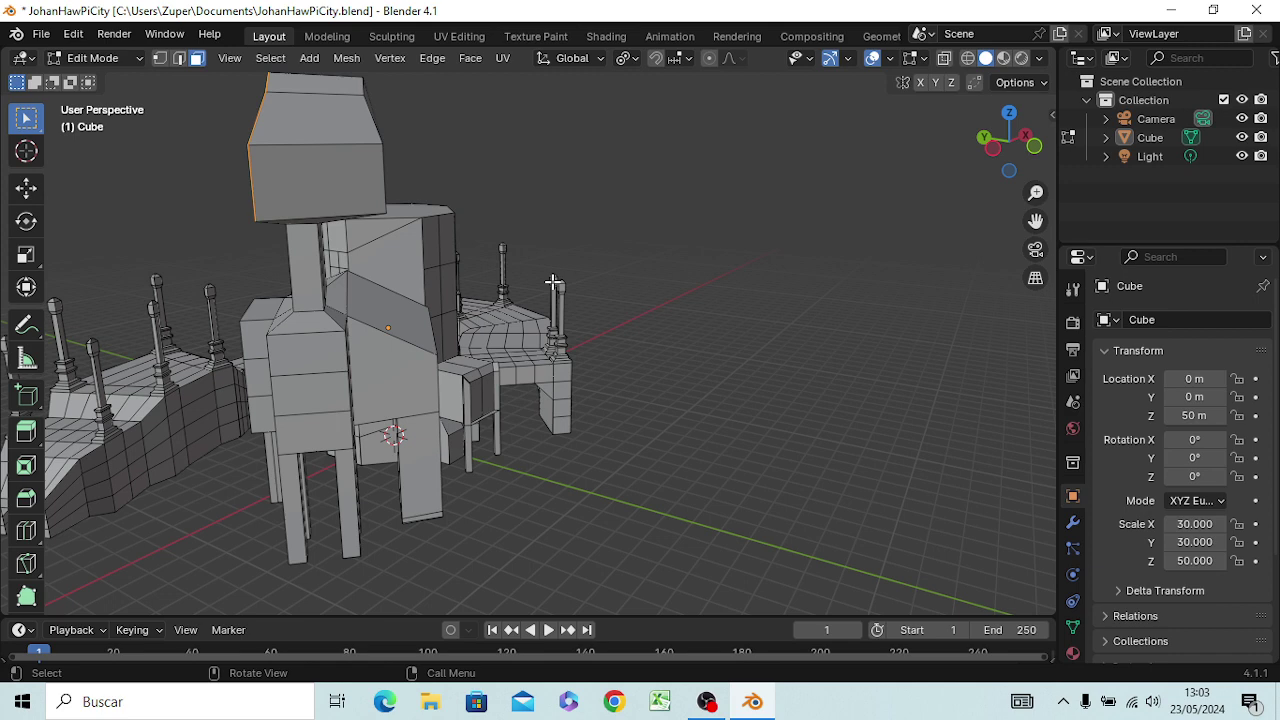
{"action": "key", "text": "g"}
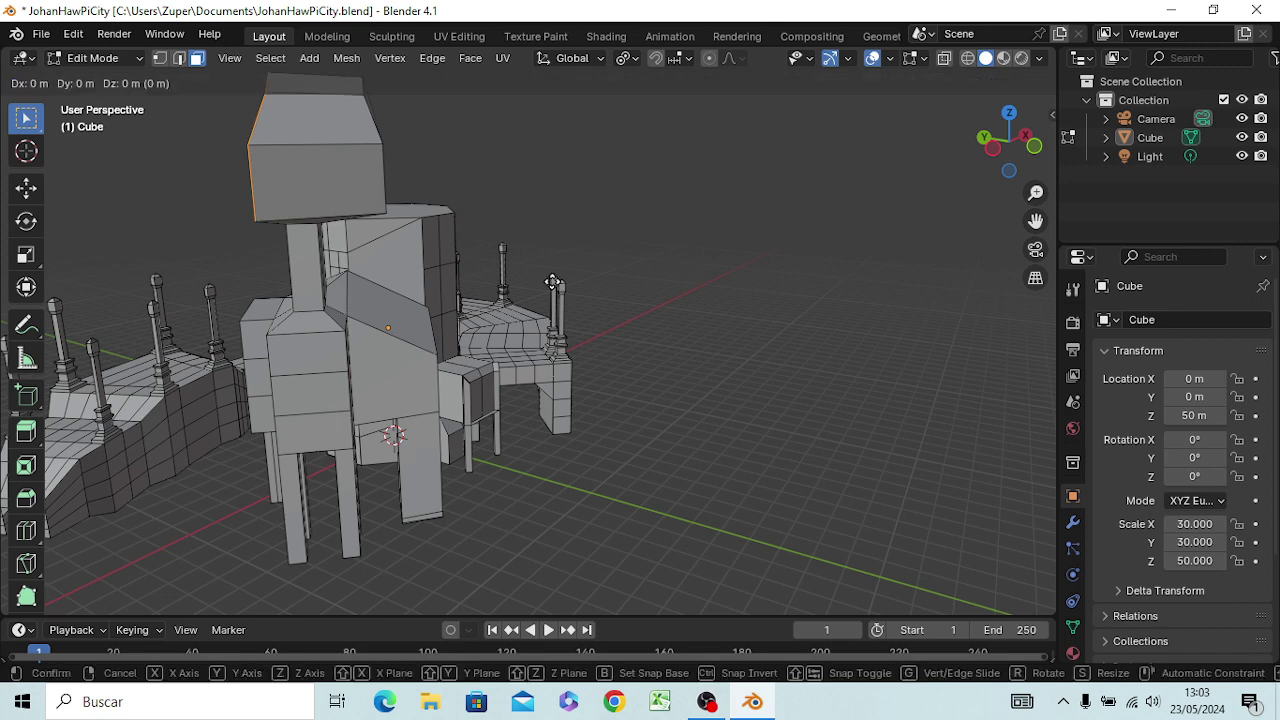
{"action": "key", "text": "x"}
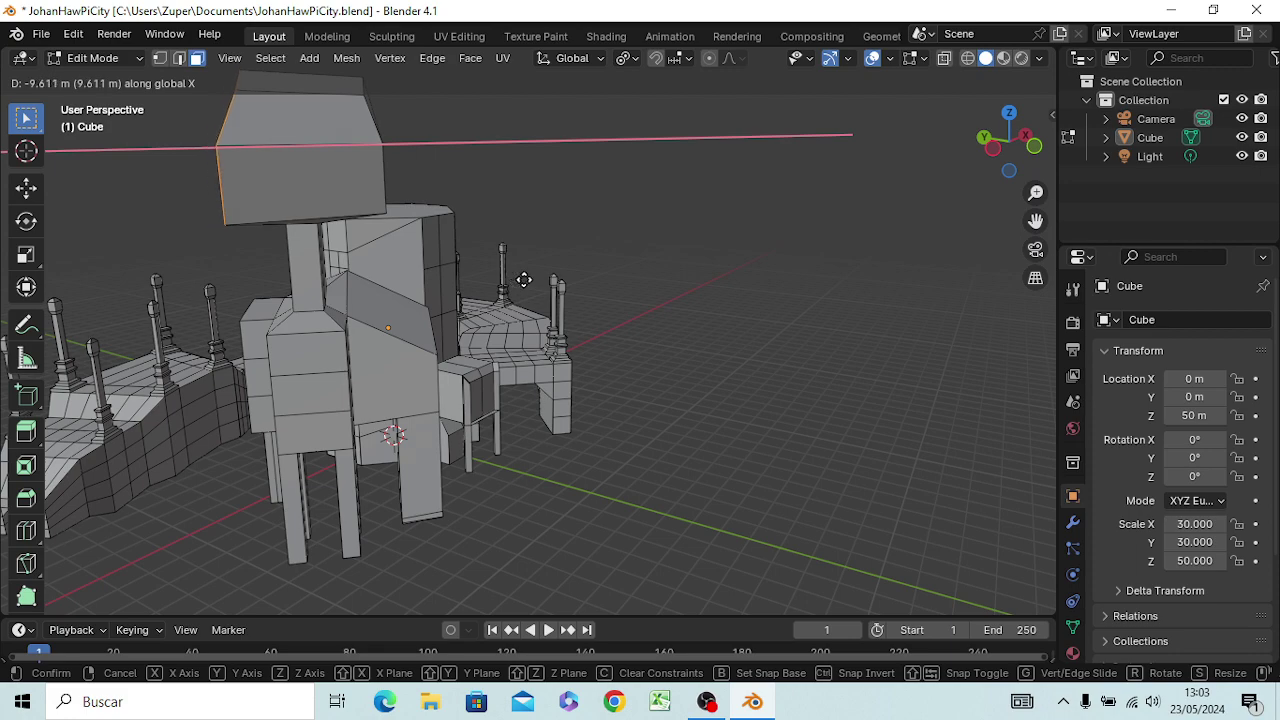
{"action": "left_click", "coordinate": [524, 282]}
{"action": "mouse_move", "coordinate": [578, 347]}
{"action": "middle_mouse_down"}
{"action": "mouse_move", "coordinate": [440, 419]}
{"action": "mouse_move", "coordinate": [417, 417]}
{"action": "middle_mouse_up"}
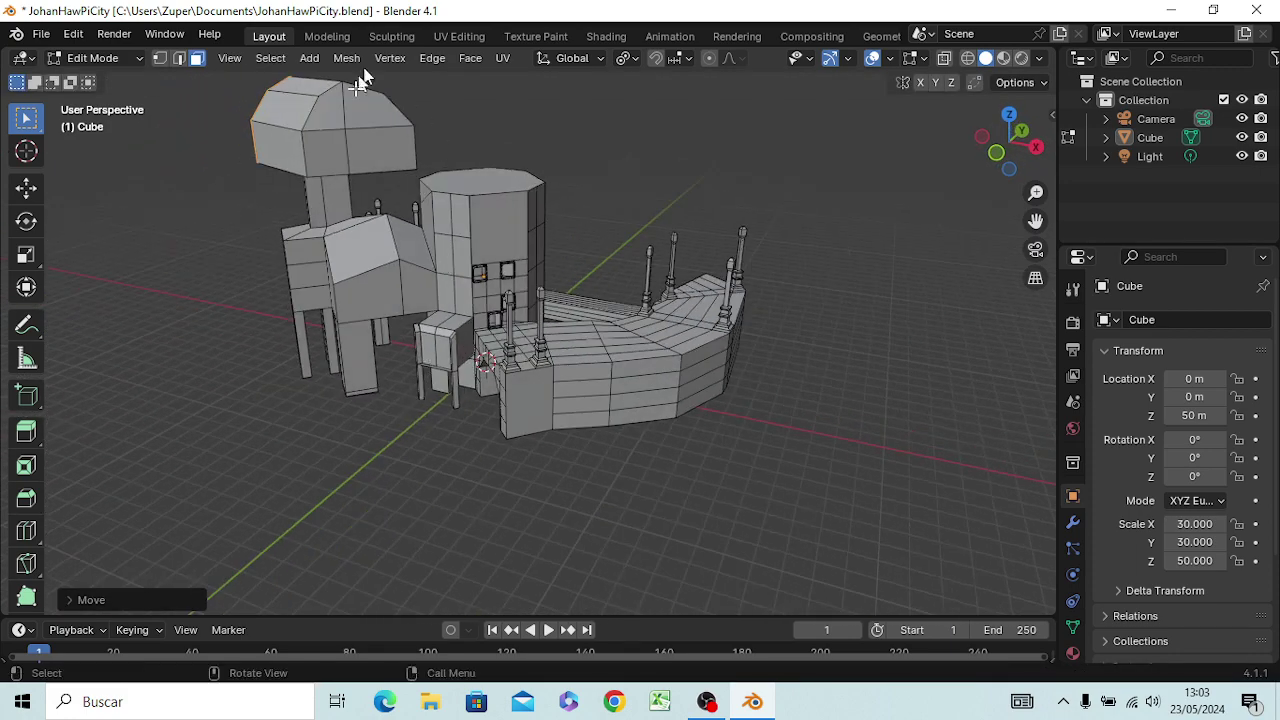
Step: Select the five dome cap faces and move them about 1.1 m along Y
{"action": "left_click", "coordinate": [329, 113]}
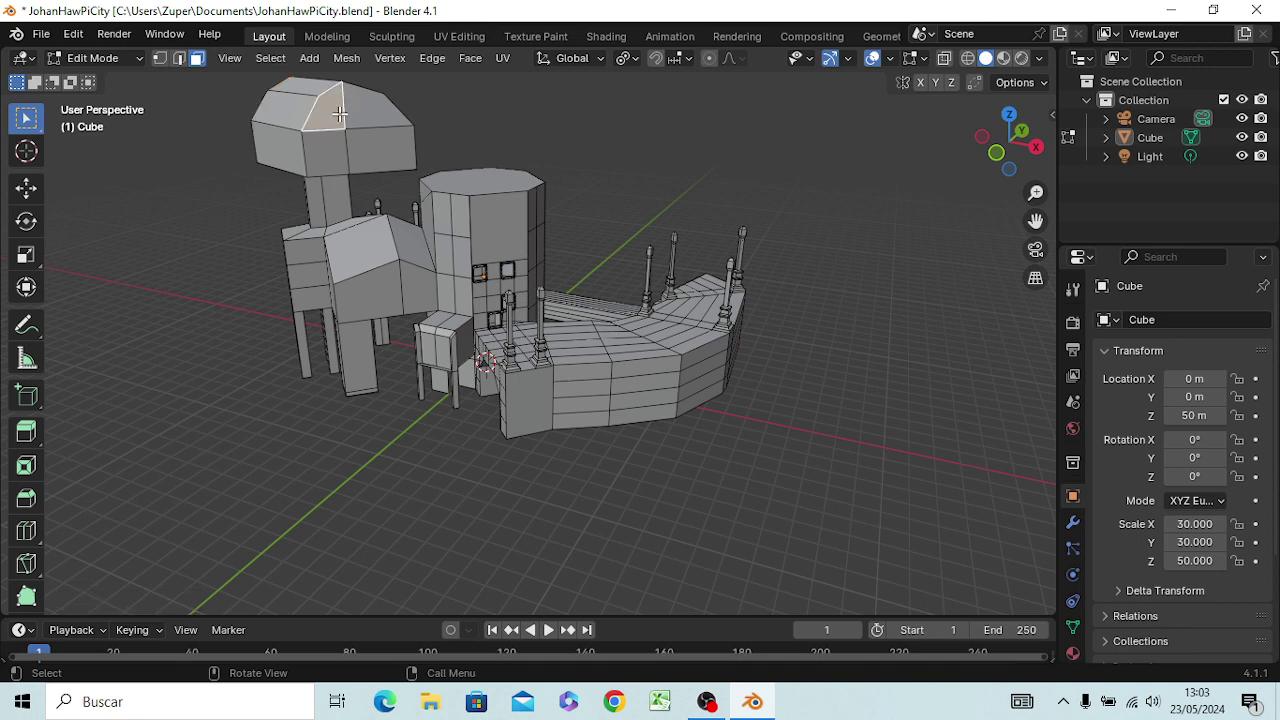
{"action": "key", "text": "KP_1"}
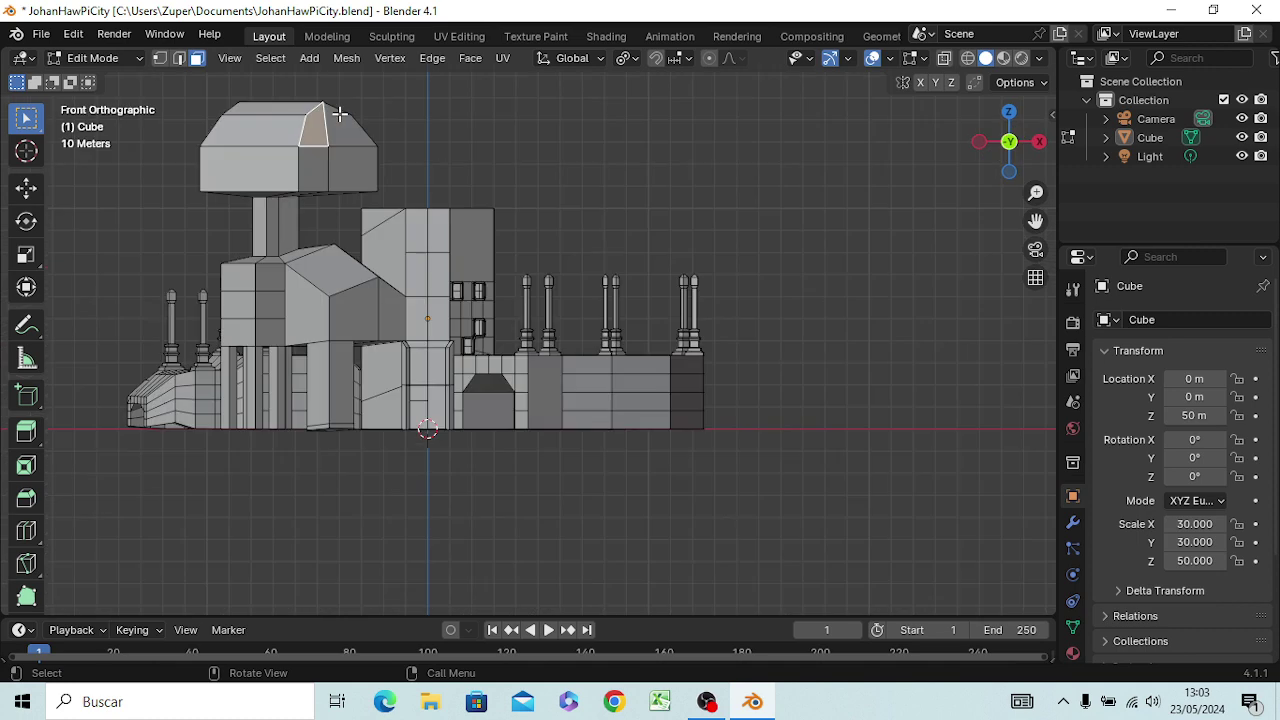
{"action": "mouse_move", "coordinate": [529, 171]}
{"action": "middle_mouse_down"}
{"action": "mouse_move", "coordinate": [381, 195]}
{"action": "mouse_move", "coordinate": [398, 193]}
{"action": "middle_mouse_up"}
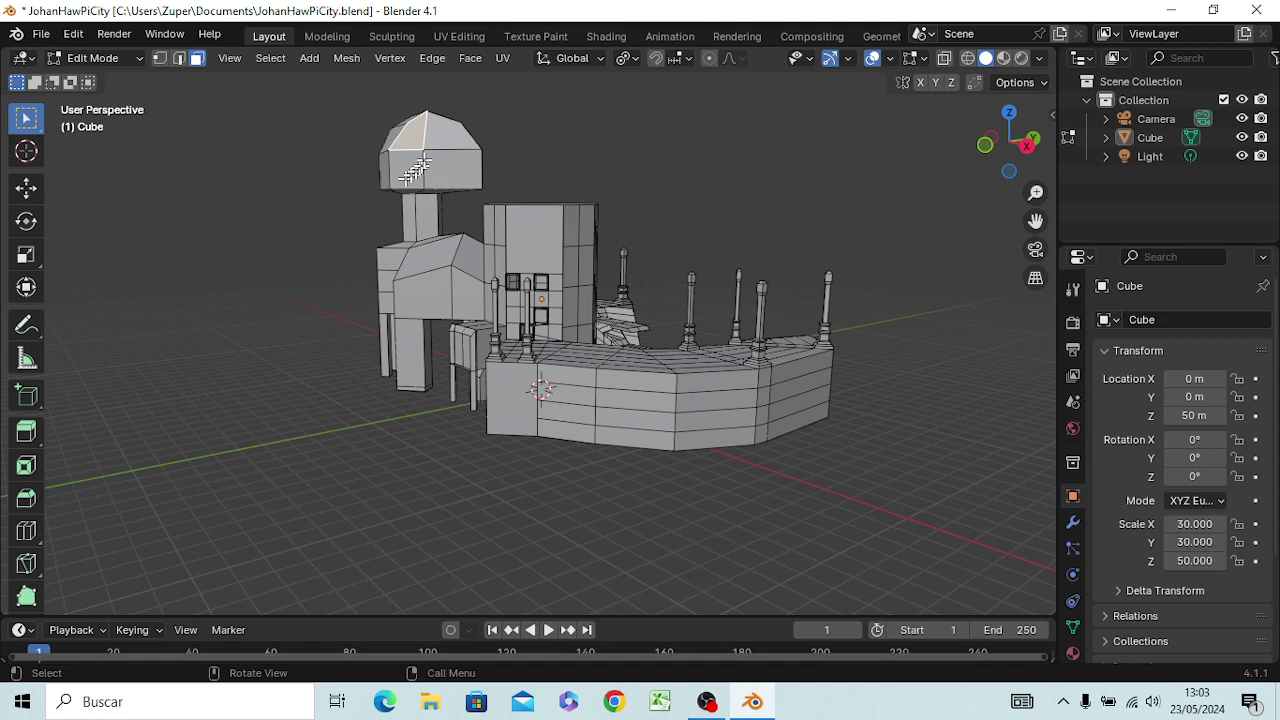
{"action": "left_click", "coordinate": [456, 128], "text": "shift"}
{"action": "left_click", "coordinate": [420, 150], "text": "shift"}
{"action": "left_click", "coordinate": [405, 170], "text": "shift"}
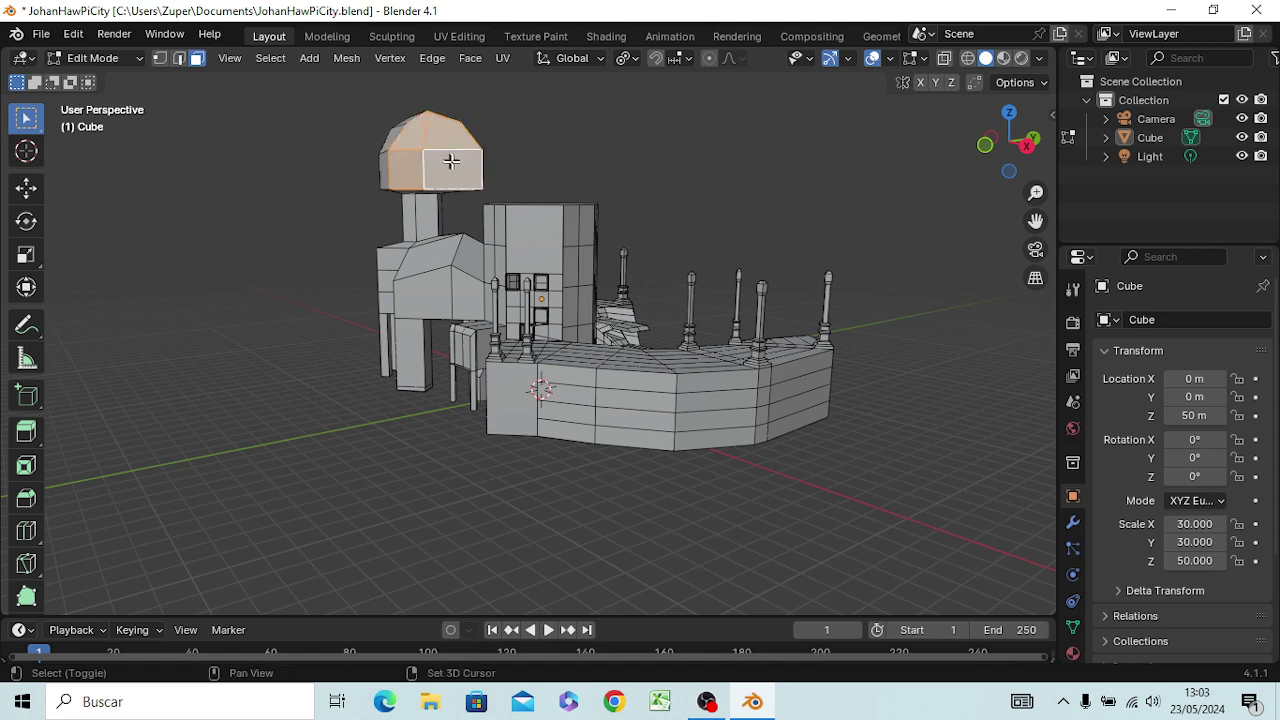
{"action": "left_click", "coordinate": [458, 178], "text": "shift"}
{"action": "key", "text": "g"}
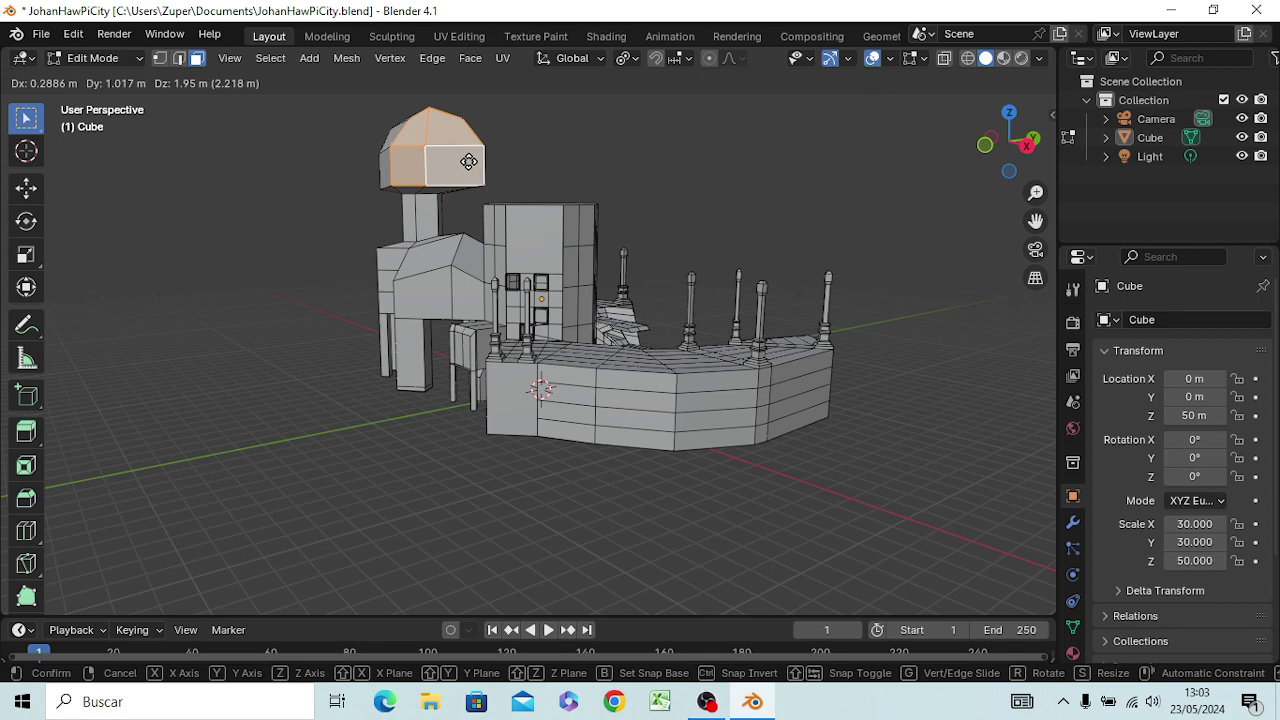
{"action": "key", "text": "y"}
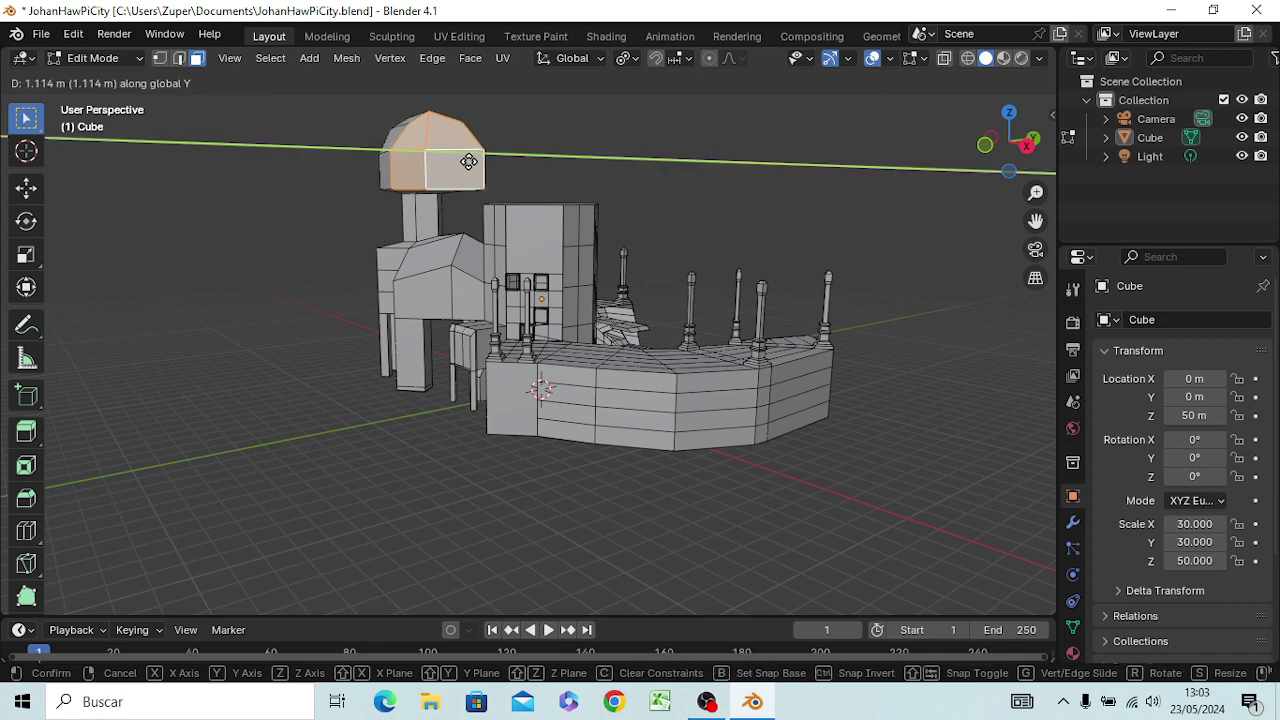
{"action": "left_click", "coordinate": [455, 162]}
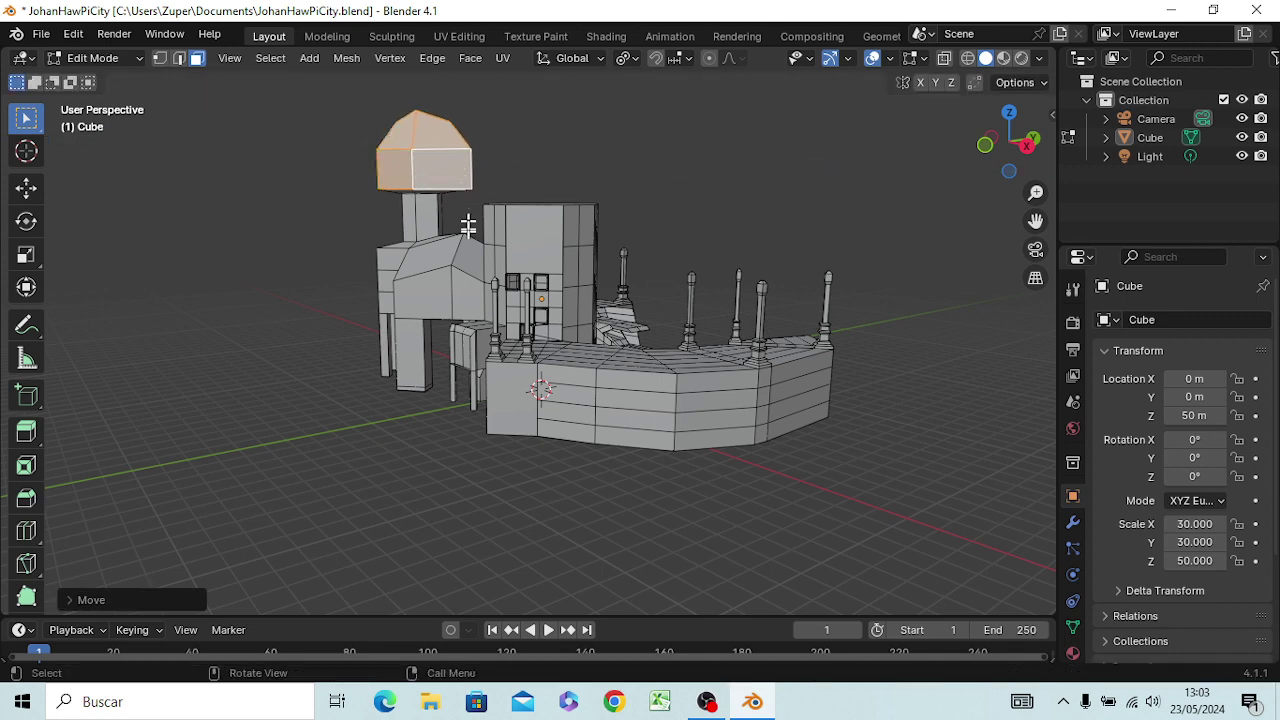
{"action": "mouse_move", "coordinate": [455, 162]}
{"action": "middle_mouse_down"}
{"action": "mouse_move", "coordinate": [712, 217]}
{"action": "mouse_move", "coordinate": [731, 398]}
{"action": "mouse_move", "coordinate": [745, 377]}
{"action": "middle_mouse_up"}
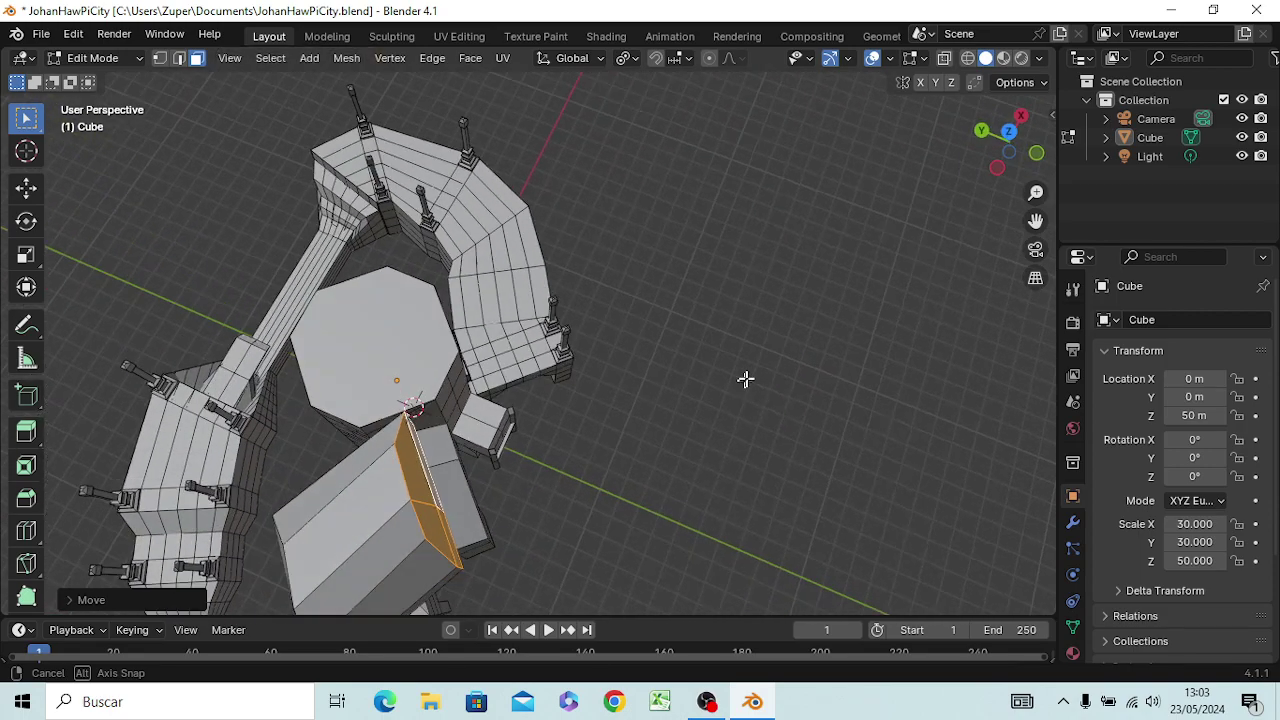
Step: In top view, move the selected faces to a new spot beside the octagonal tower
{"action": "key", "text": "KP_7"}
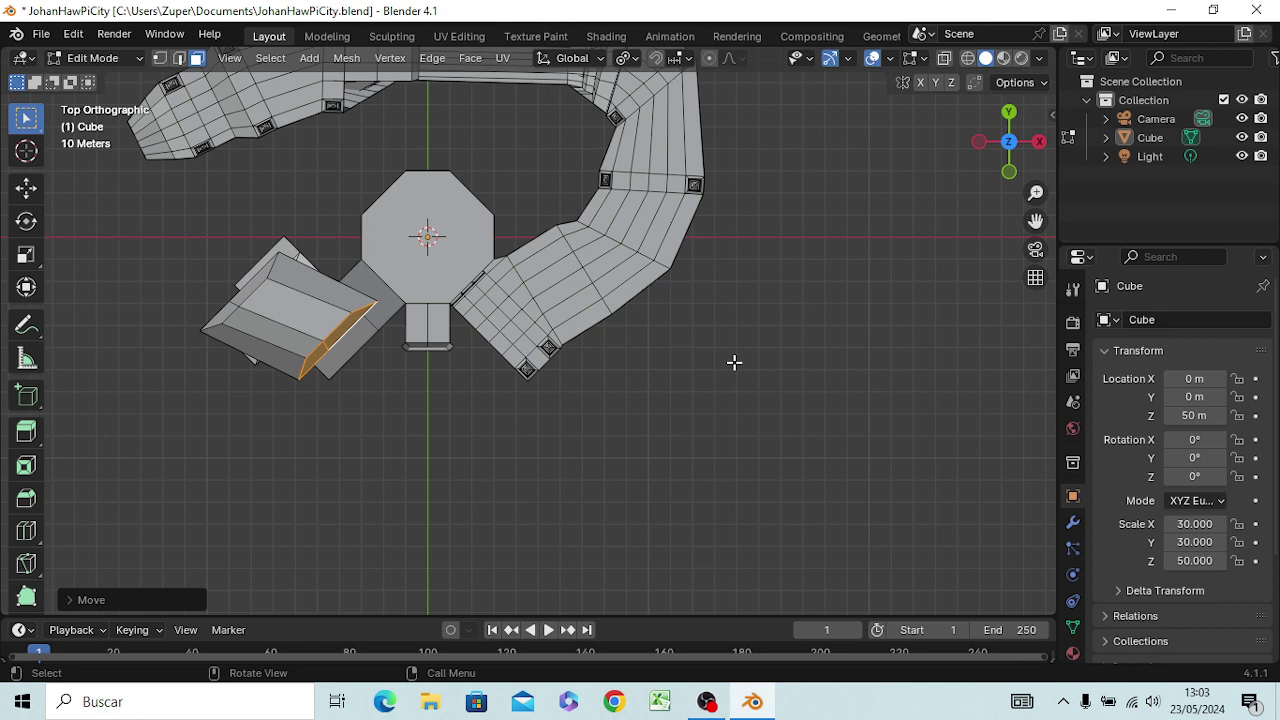
{"action": "key", "text": "g"}
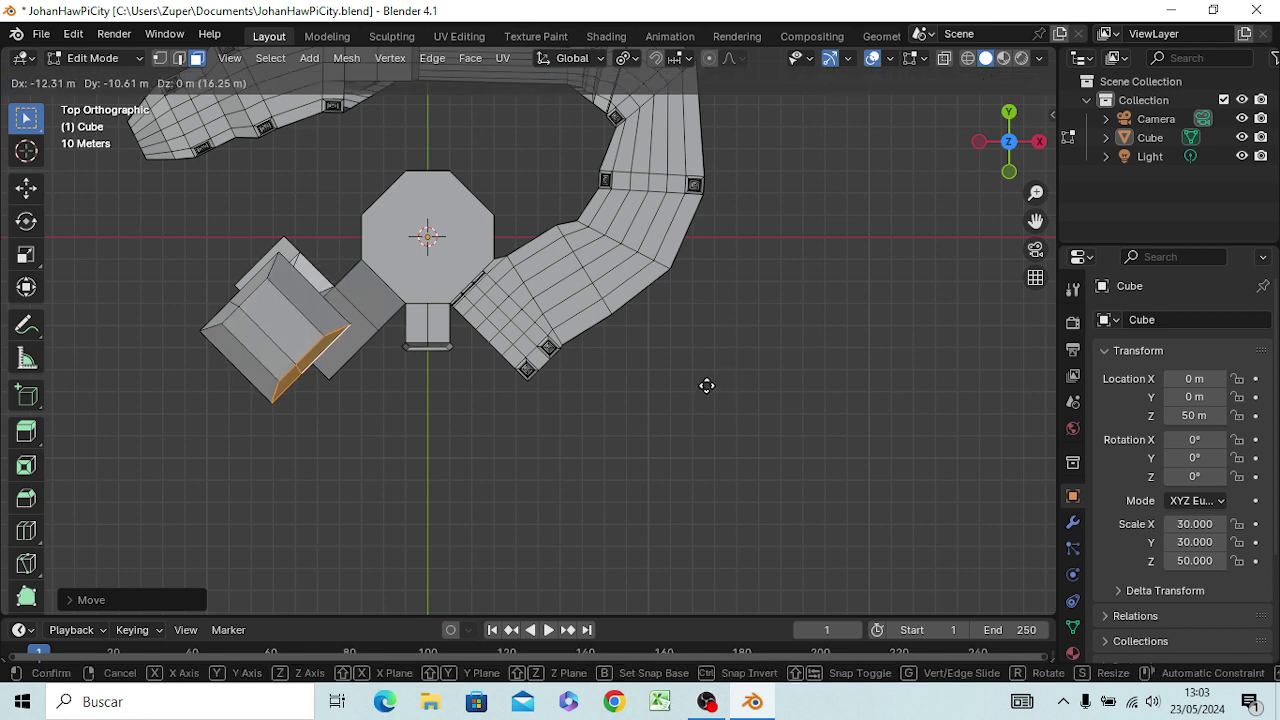
{"action": "left_click", "coordinate": [707, 385]}
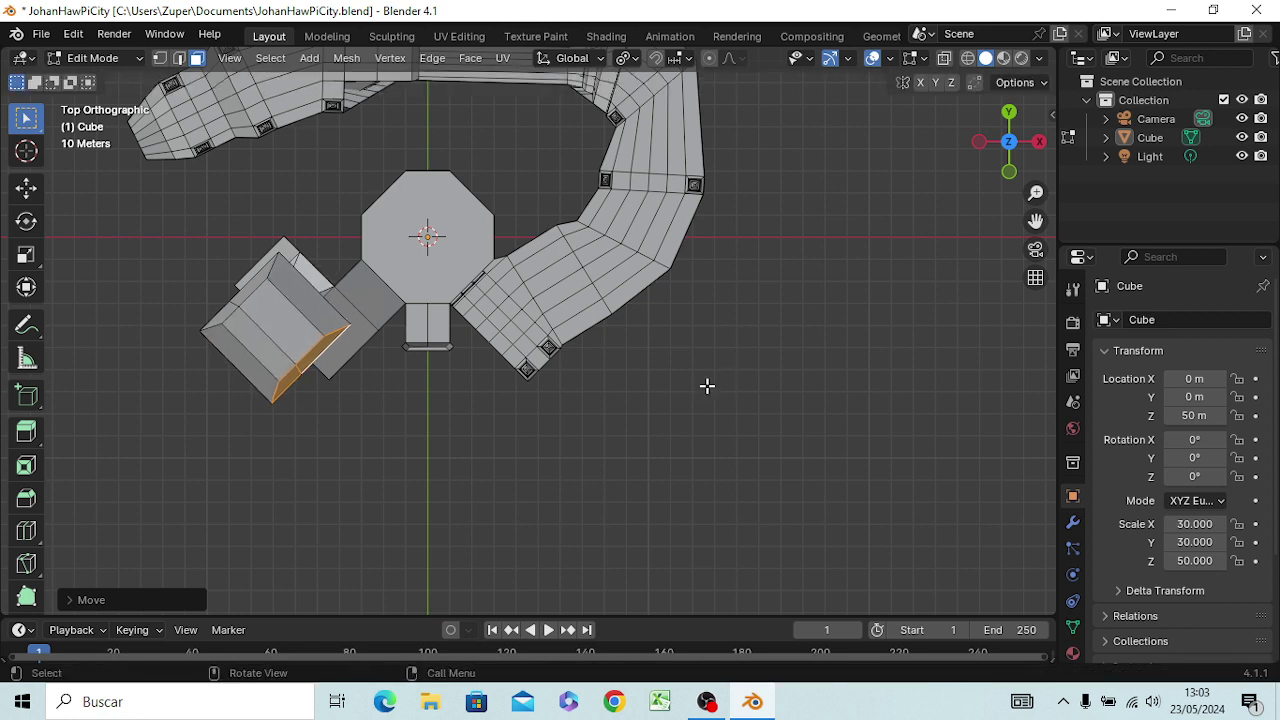
Step: Select the box's top-left corner edge and extrude it about 22 m outward
{"action": "left_click", "coordinate": [251, 286]}
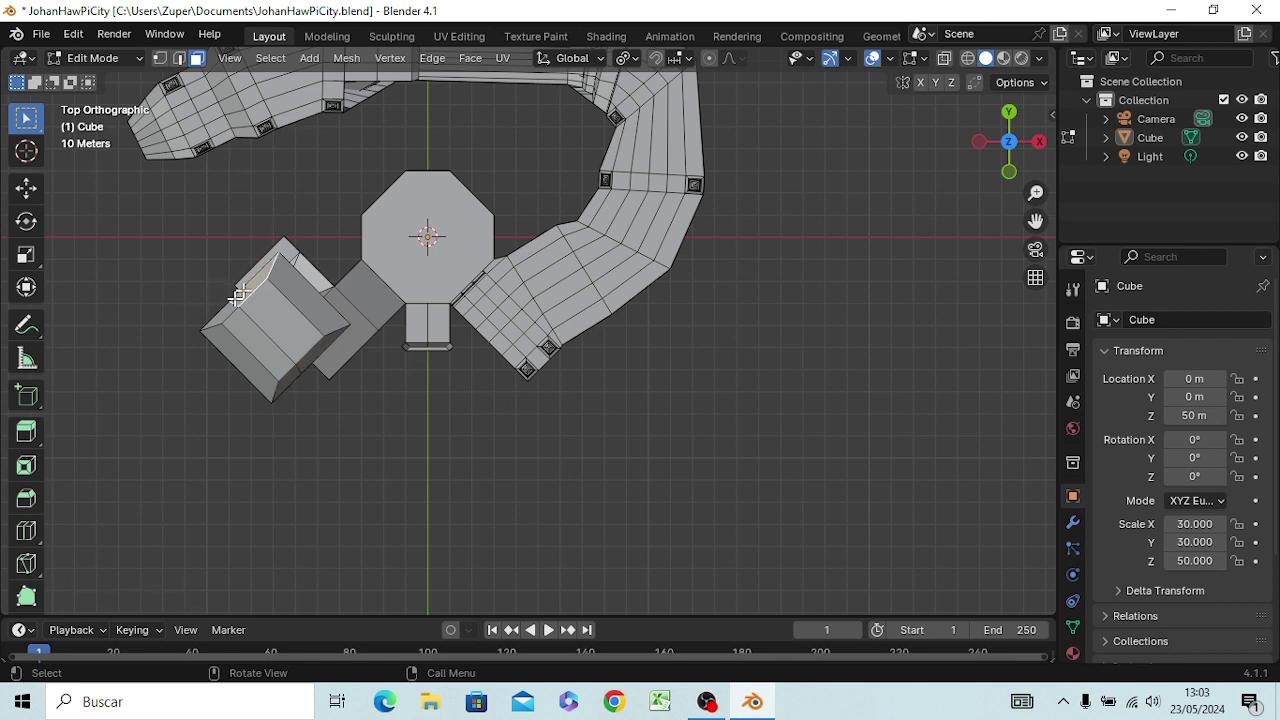
{"action": "left_click", "coordinate": [228, 312]}
{"action": "left_click", "coordinate": [248, 290]}
{"action": "key", "text": "g"}
{"action": "key", "text": "z"}
{"action": "key", "text": "z"}
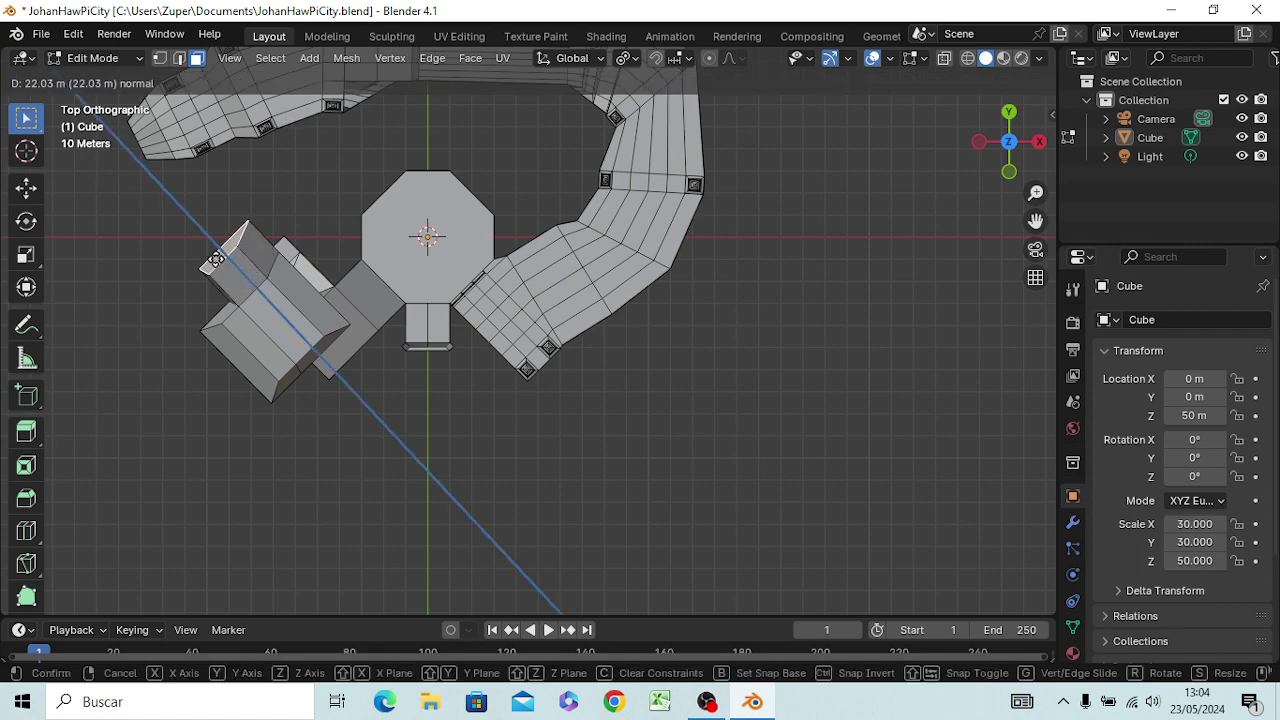
{"action": "left_click", "coordinate": [216, 260]}
{"action": "mouse_move", "coordinate": [226, 274]}
{"action": "middle_mouse_down"}
{"action": "mouse_move", "coordinate": [304, 280]}
{"action": "mouse_move", "coordinate": [457, 157]}
{"action": "mouse_move", "coordinate": [457, 168]}
{"action": "mouse_move", "coordinate": [440, 143]}
{"action": "middle_mouse_up"}
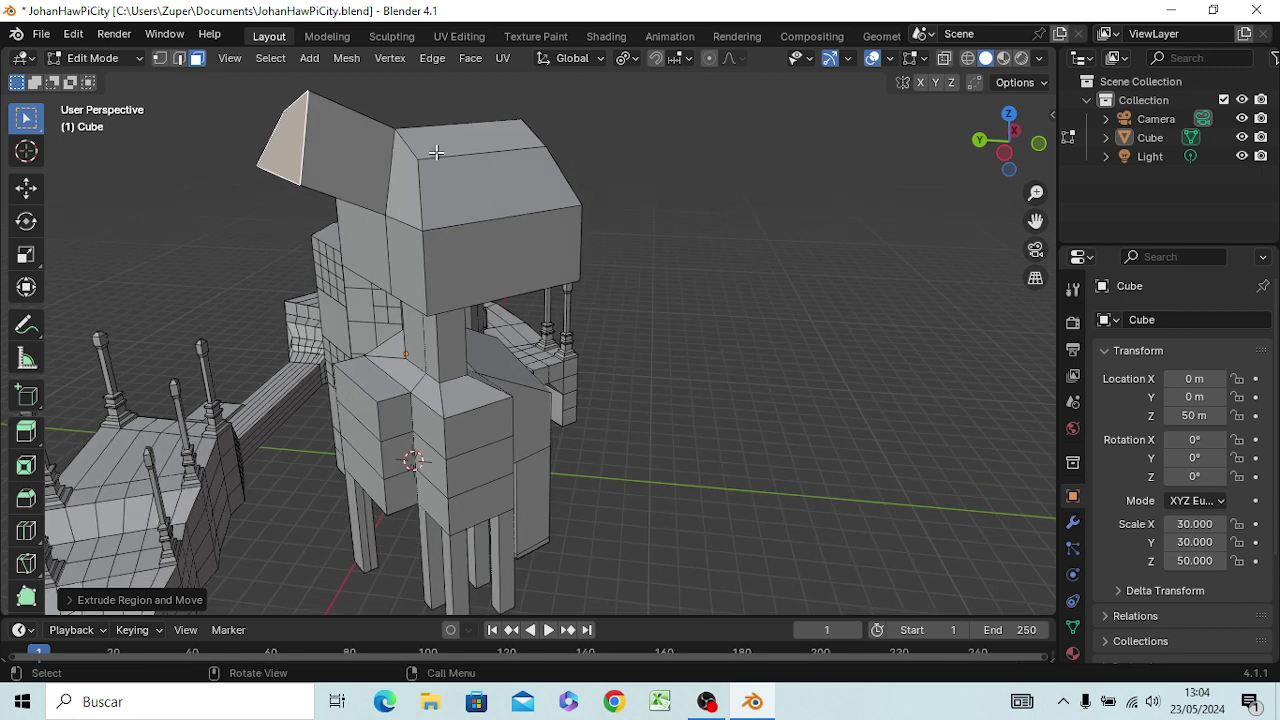
Step: Lower the extruded flap about 10.9 m straight down along Z
{"action": "key", "text": "g"}
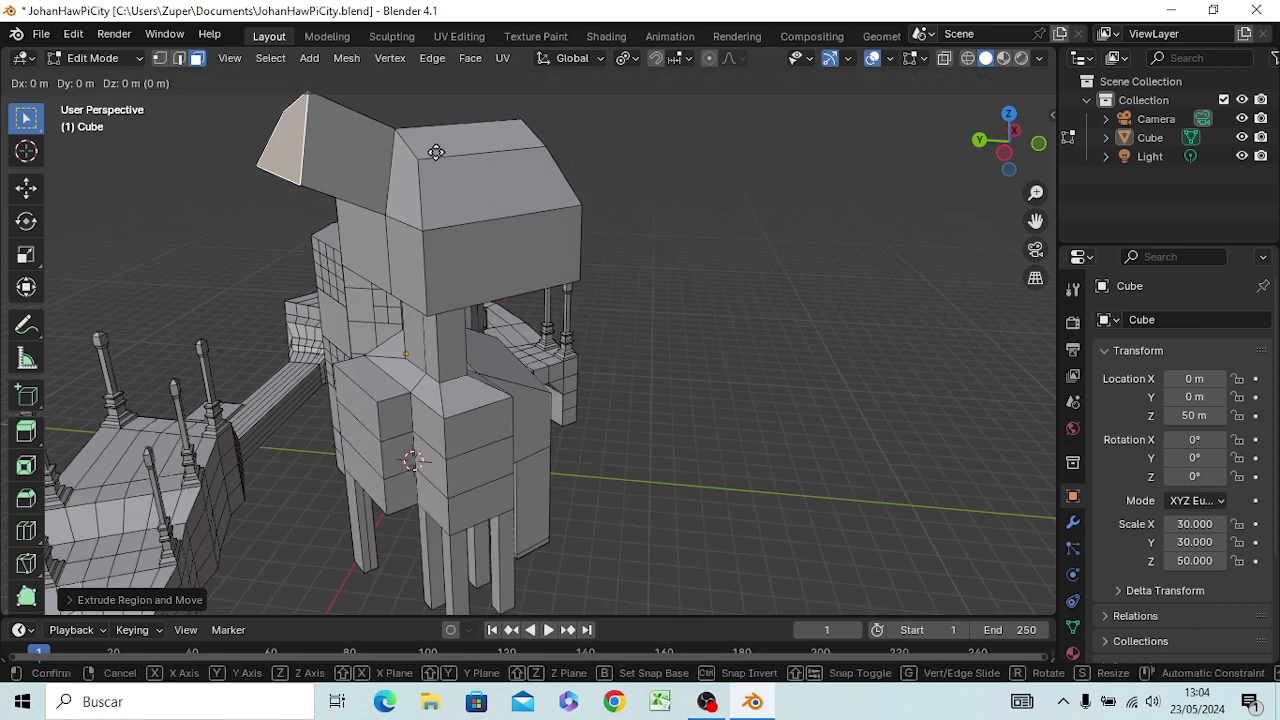
{"action": "key", "text": "z"}
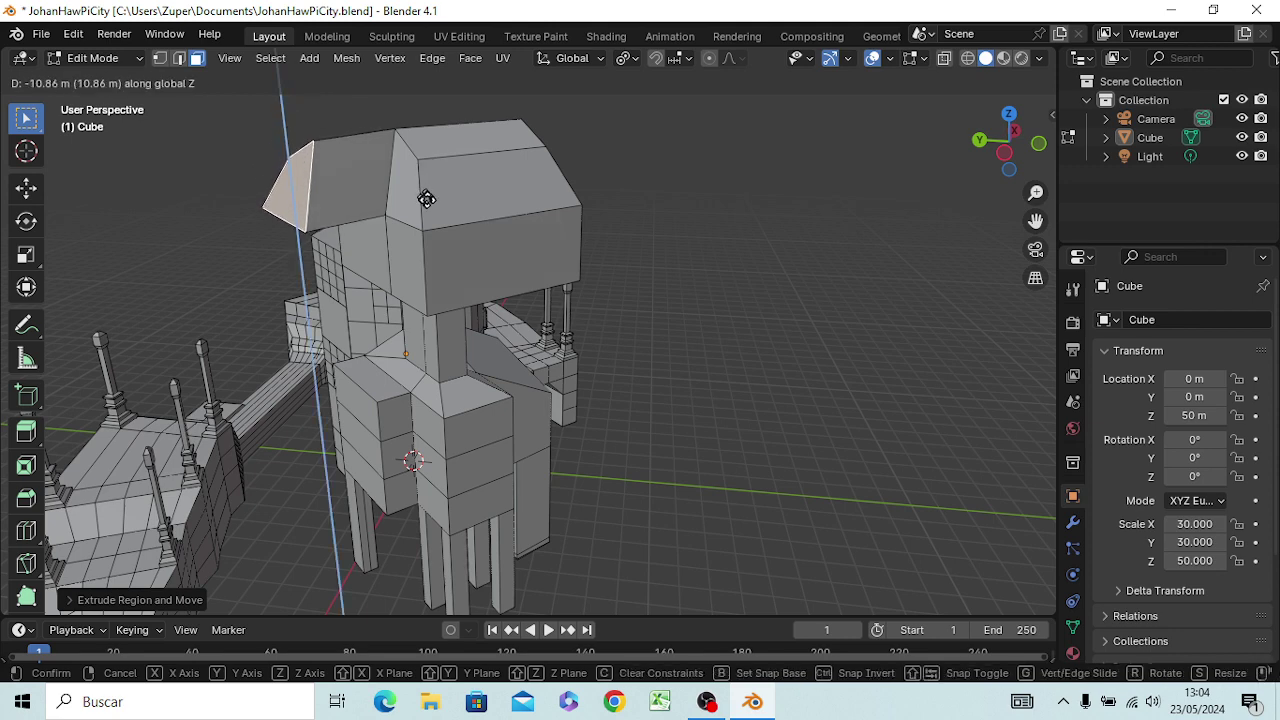
{"action": "left_click", "coordinate": [428, 196]}
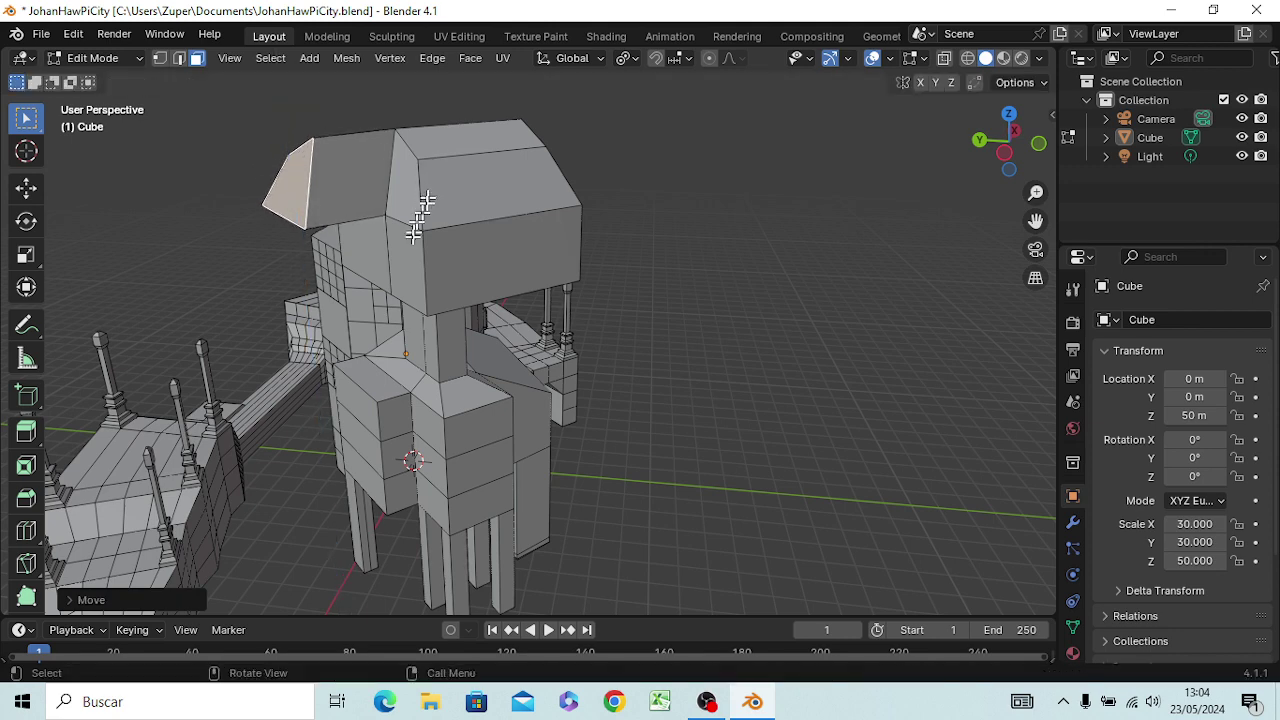
{"action": "mouse_move", "coordinate": [415, 280]}
{"action": "middle_mouse_down"}
{"action": "mouse_move", "coordinate": [473, 265]}
{"action": "mouse_move", "coordinate": [471, 276]}
{"action": "middle_mouse_up"}
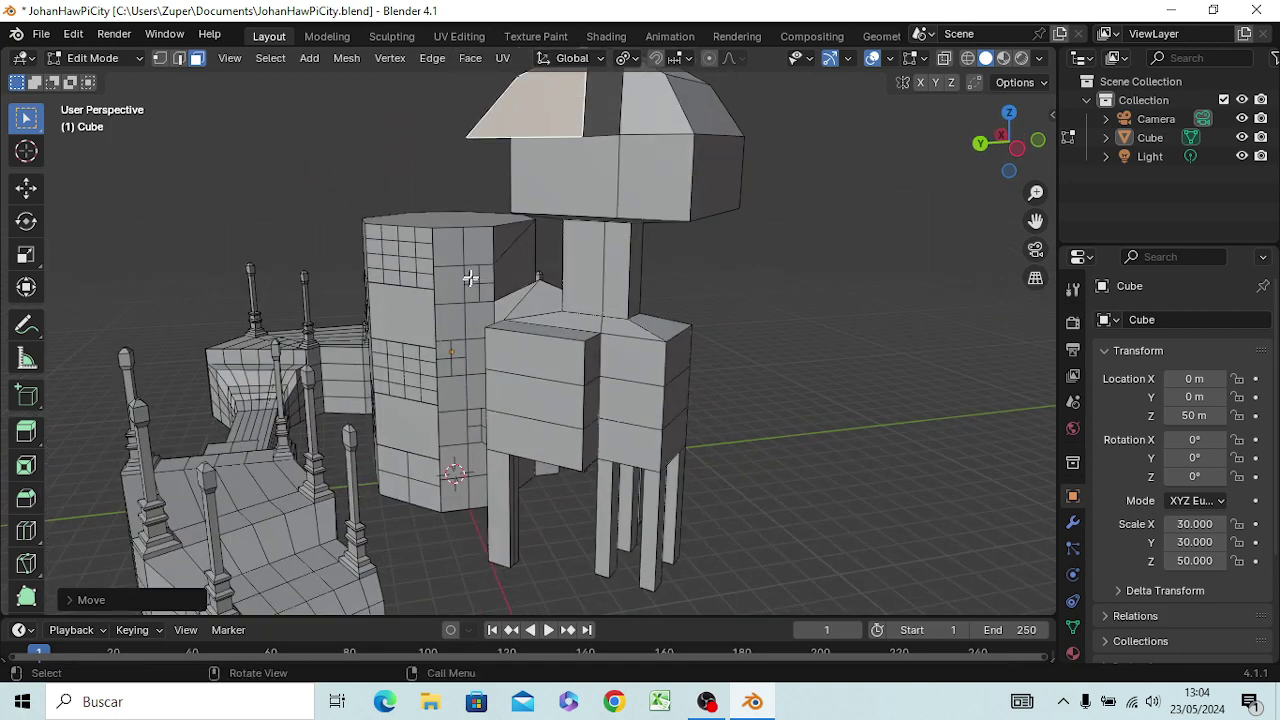
Step: Select the narrow roof strip, undoing an extra upper roof face added by mistake
{"action": "left_click", "coordinate": [605, 106]}
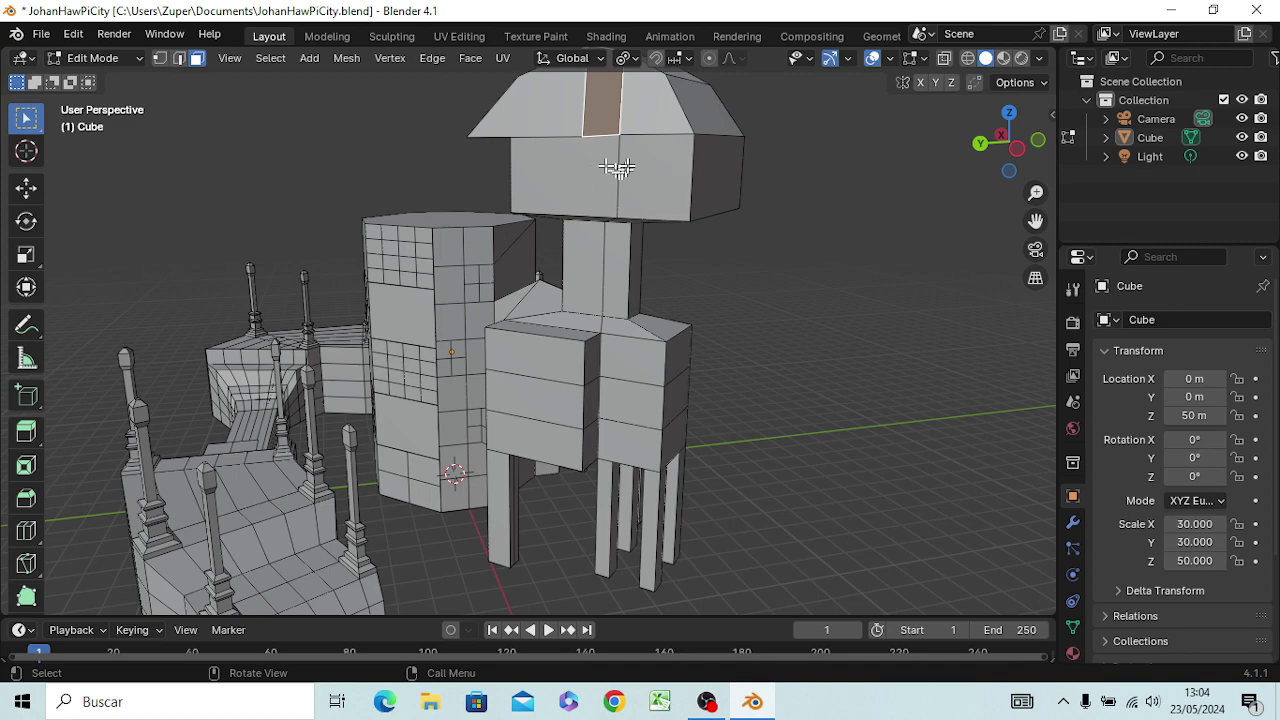
{"action": "middle_click_drag", "start_coordinate": [590, 185], "coordinate": [586, 190]}
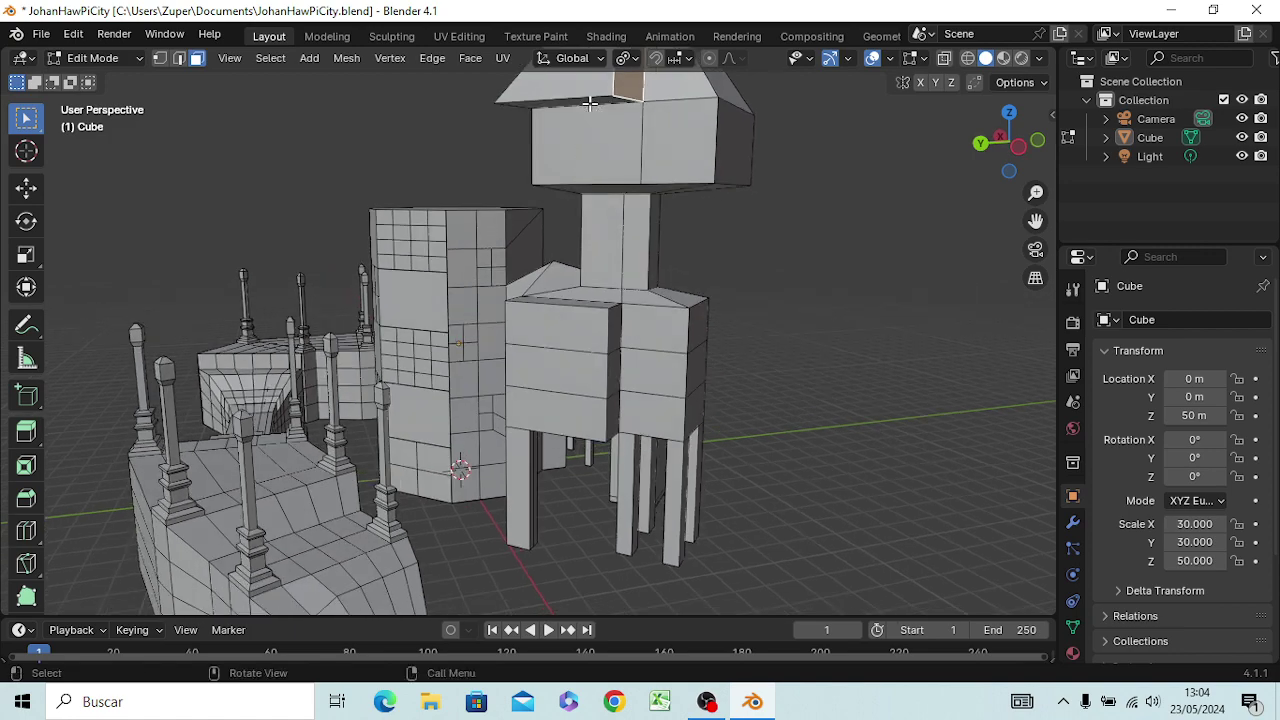
{"action": "left_click", "coordinate": [590, 101], "text": "ctrl"}
{"action": "key", "text": "ctrl+z"}
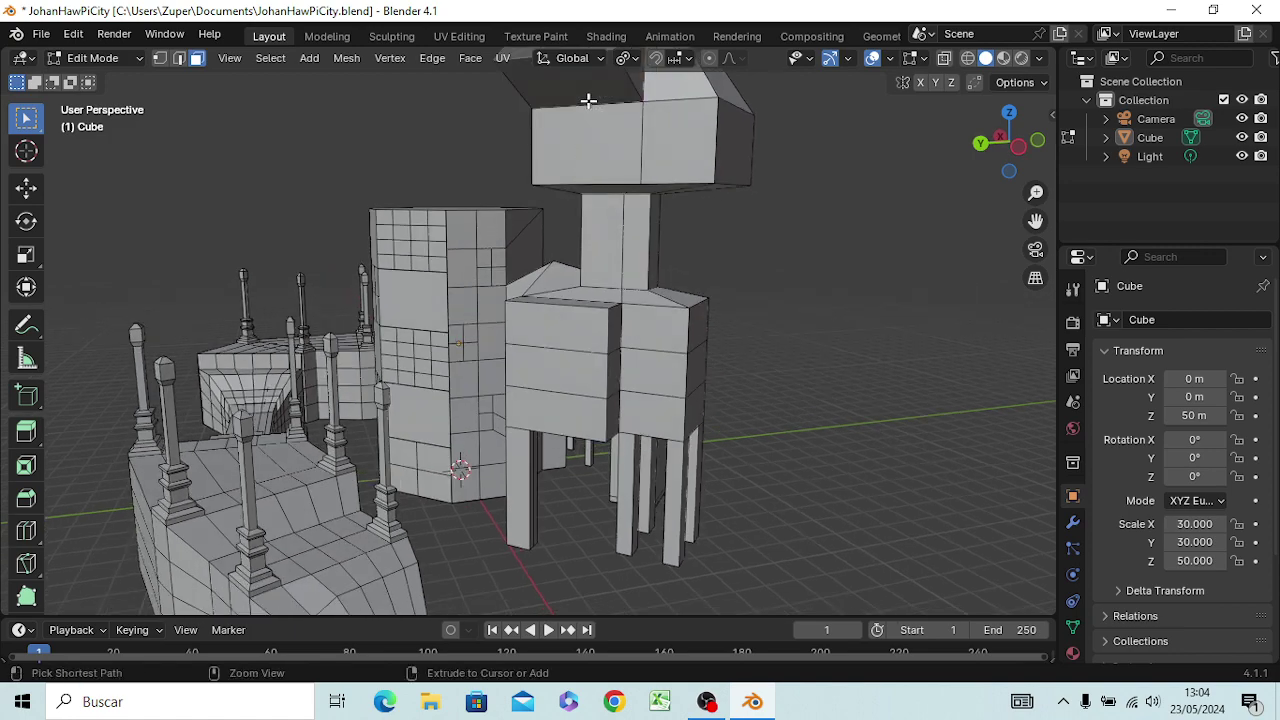
{"action": "mouse_move", "coordinate": [680, 190]}
{"action": "middle_mouse_down"}
{"action": "mouse_move", "coordinate": [697, 220]}
{"action": "mouse_move", "coordinate": [670, 240]}
{"action": "mouse_move", "coordinate": [594, 249]}
{"action": "mouse_move", "coordinate": [620, 237]}
{"action": "mouse_move", "coordinate": [537, 191]}
{"action": "middle_mouse_up"}
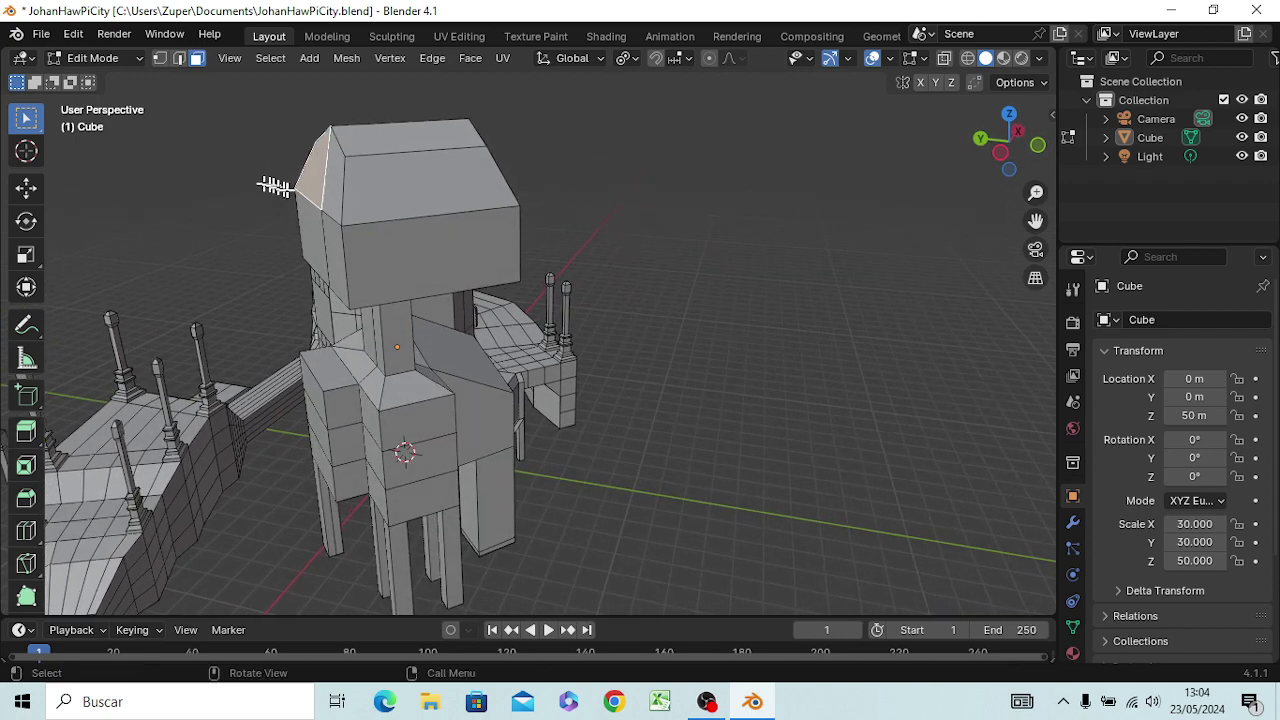
Step: Select the upper narrow roof faces, extrude them outward, and lower them slightly along Z
{"action": "left_click", "coordinate": [335, 186]}
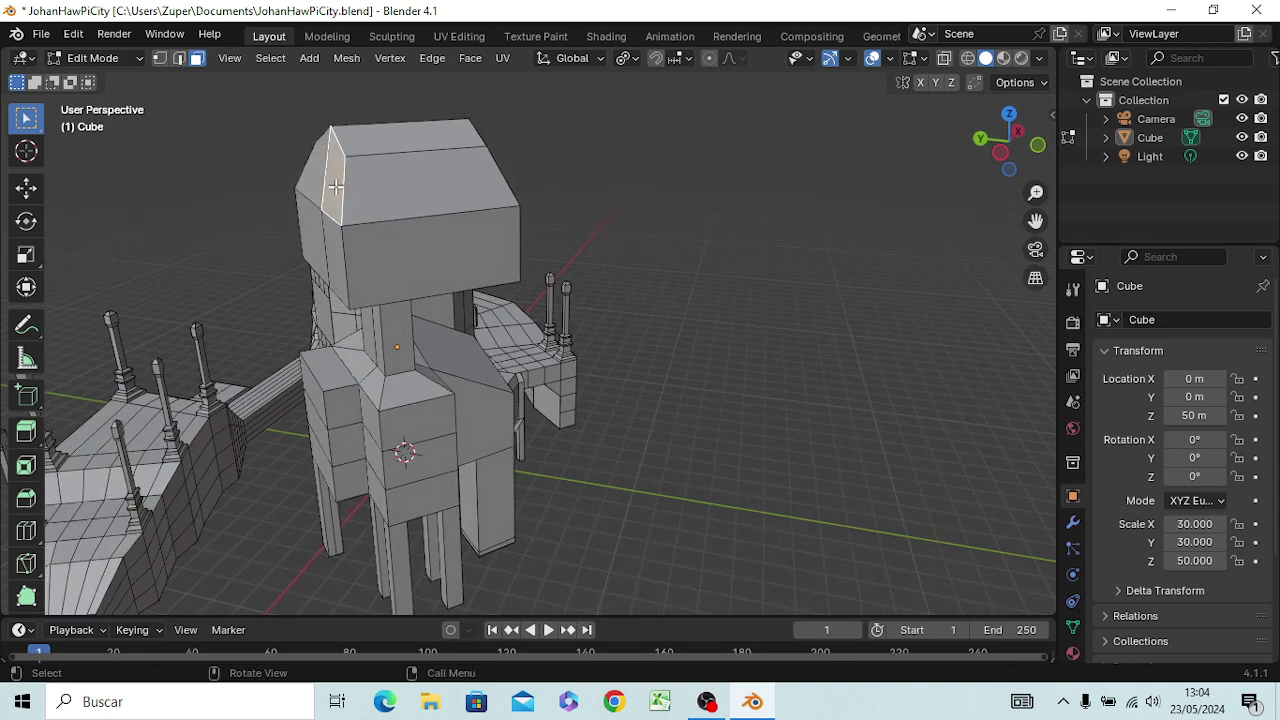
{"action": "left_click", "coordinate": [333, 250]}
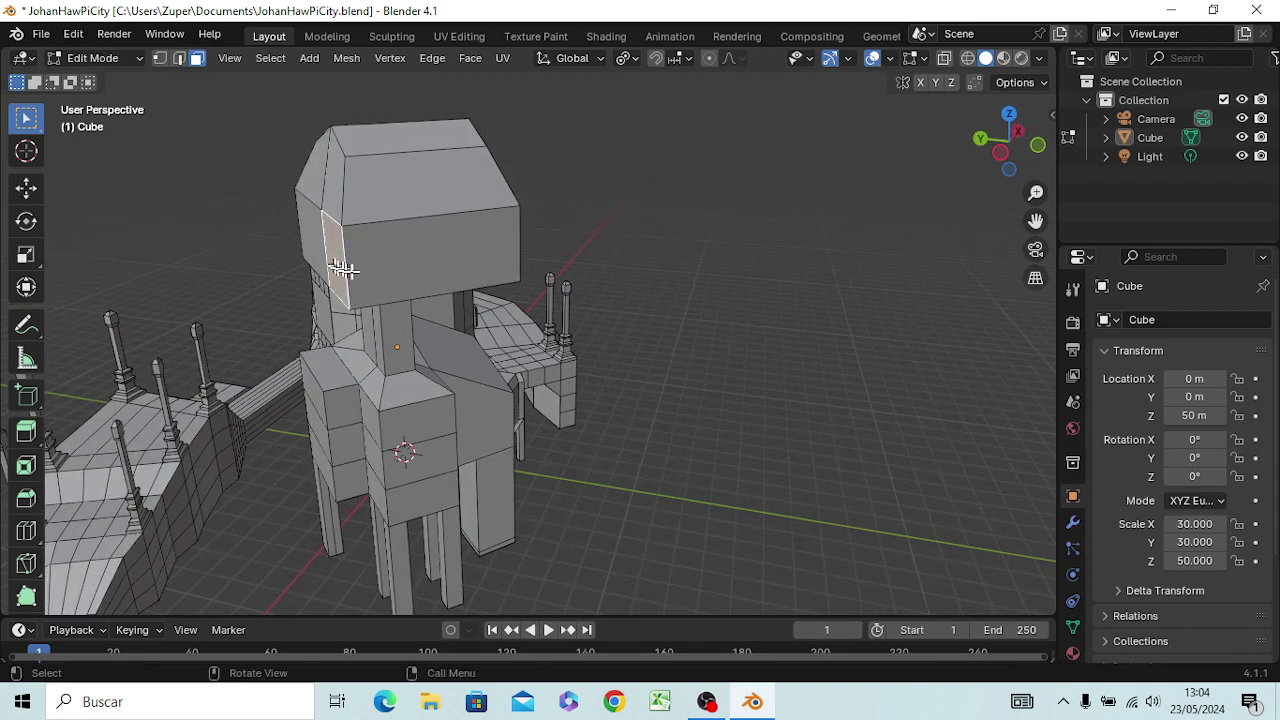
{"action": "left_click", "coordinate": [340, 186], "text": "shift"}
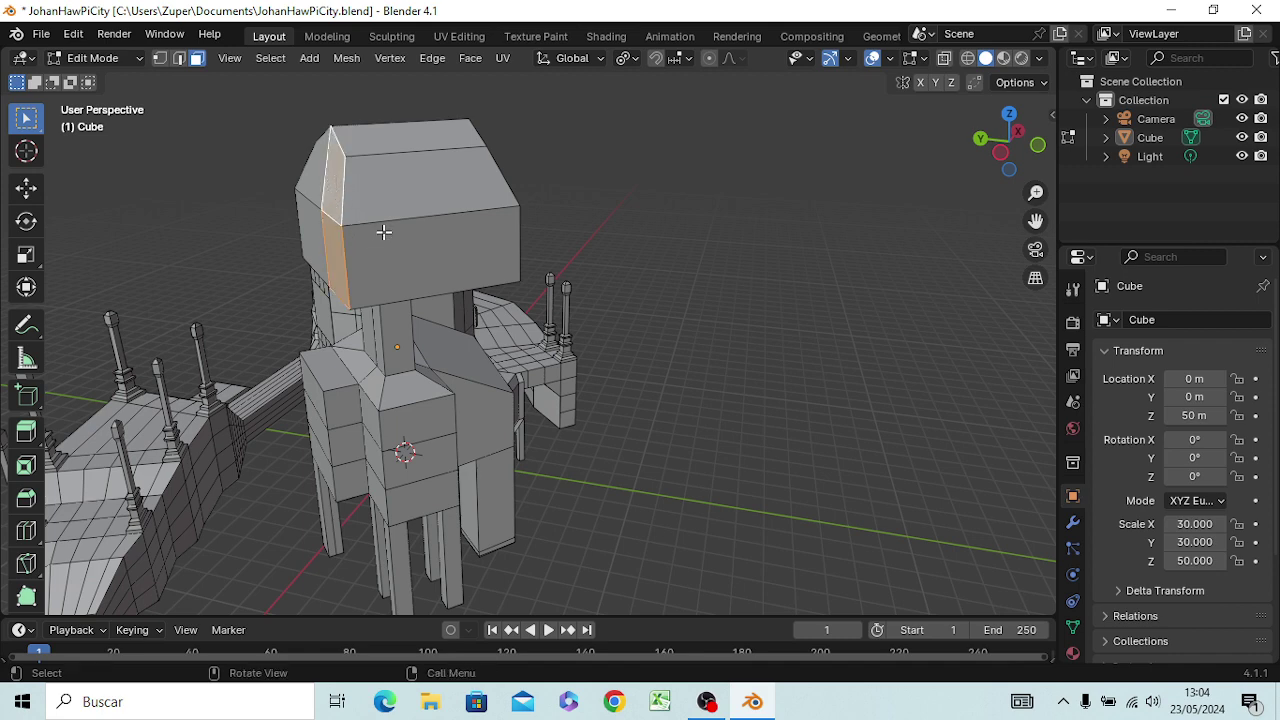
{"action": "key", "text": "e"}
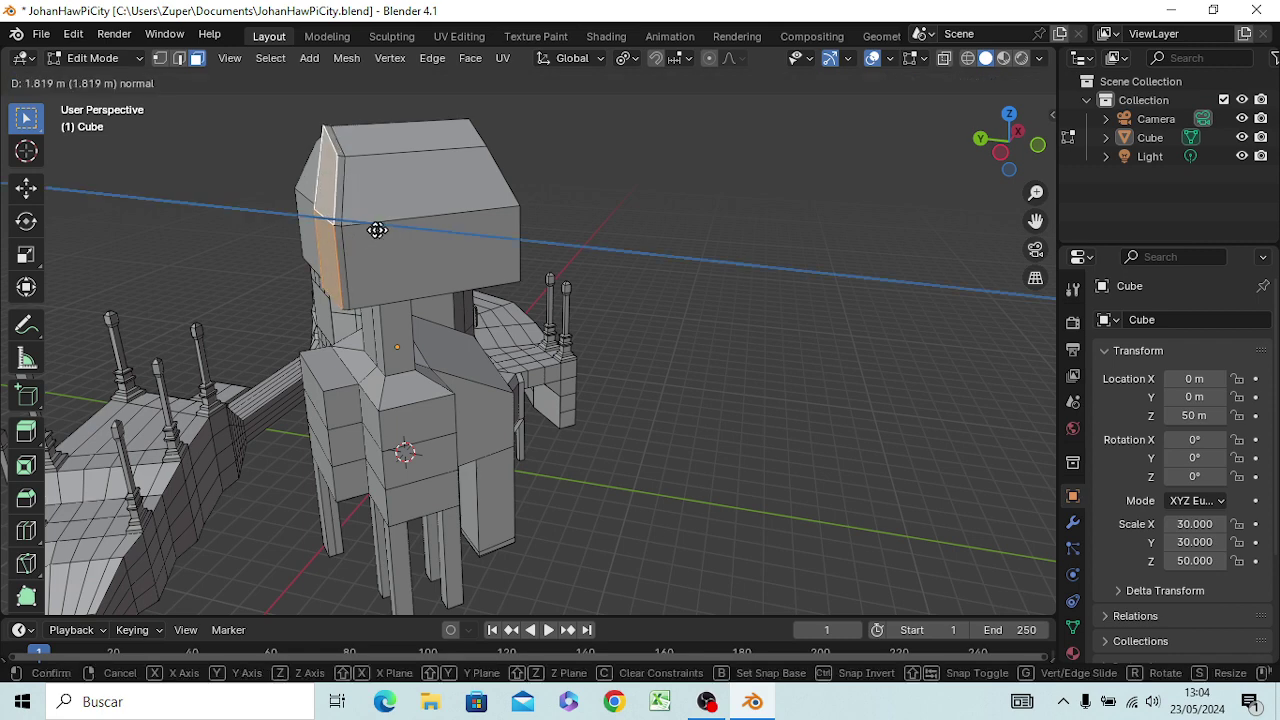
{"action": "left_click", "coordinate": [316, 232]}
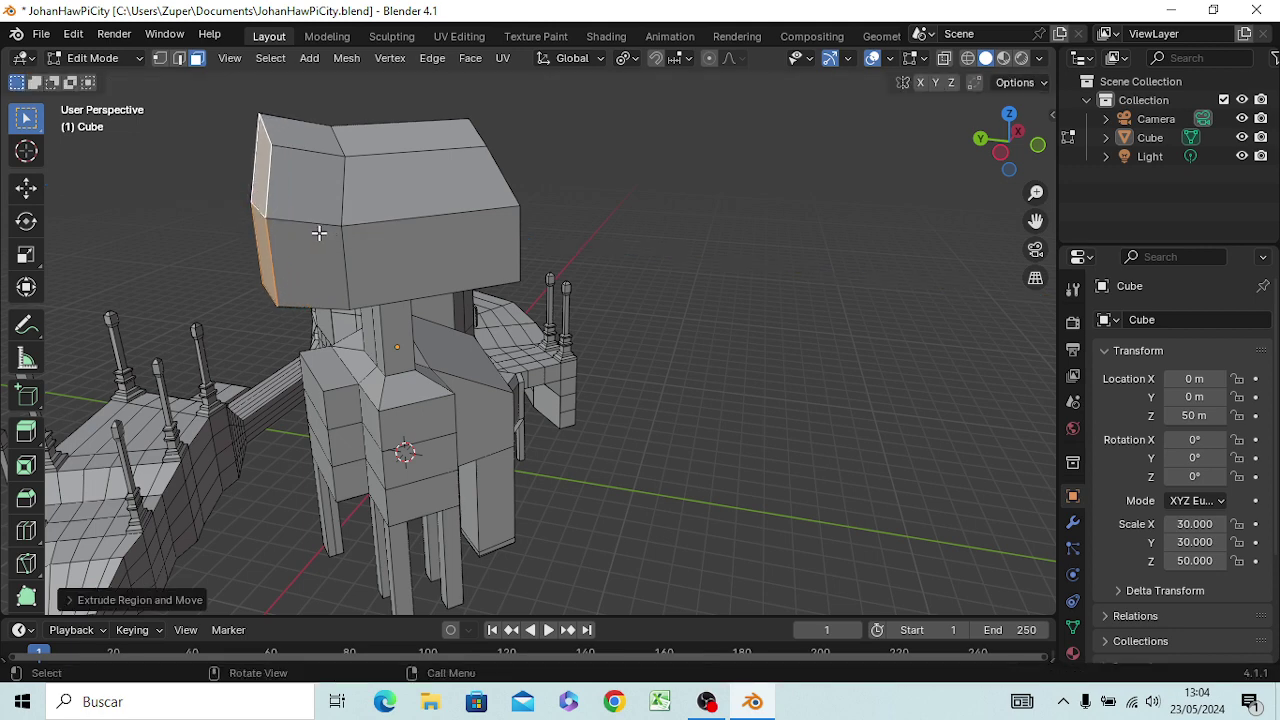
{"action": "key", "text": "g"}
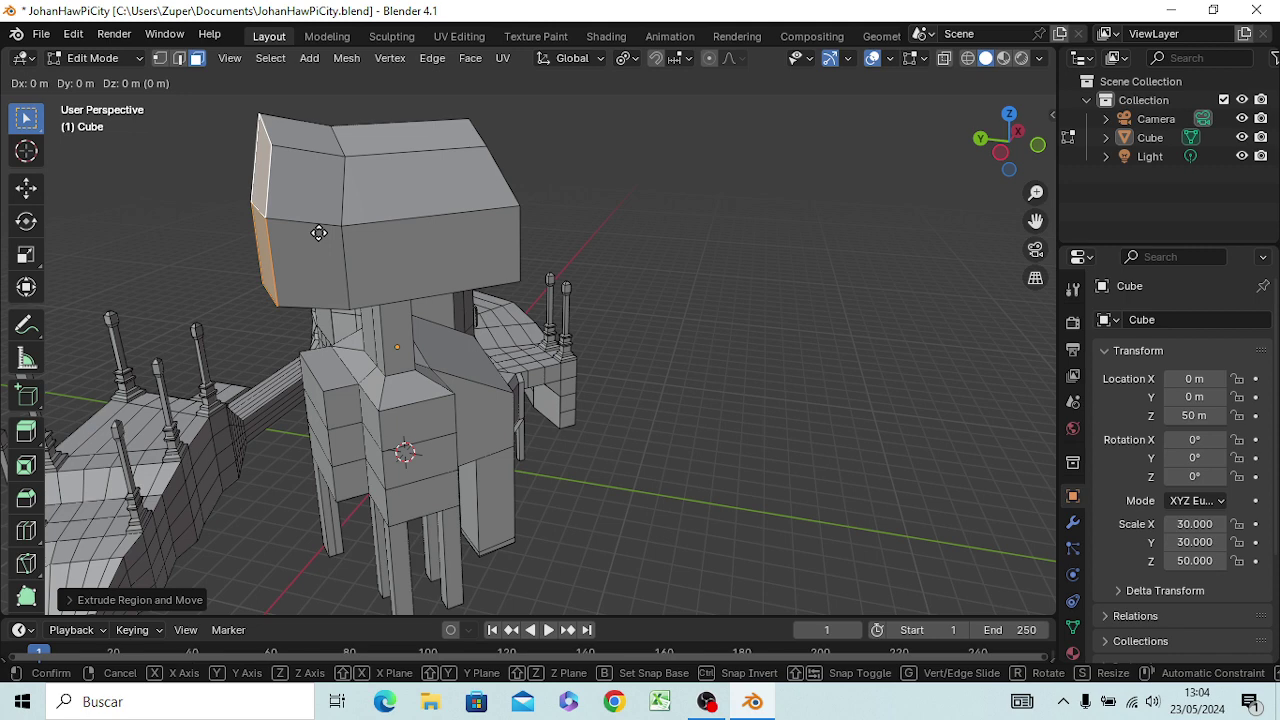
{"action": "key", "text": "z"}
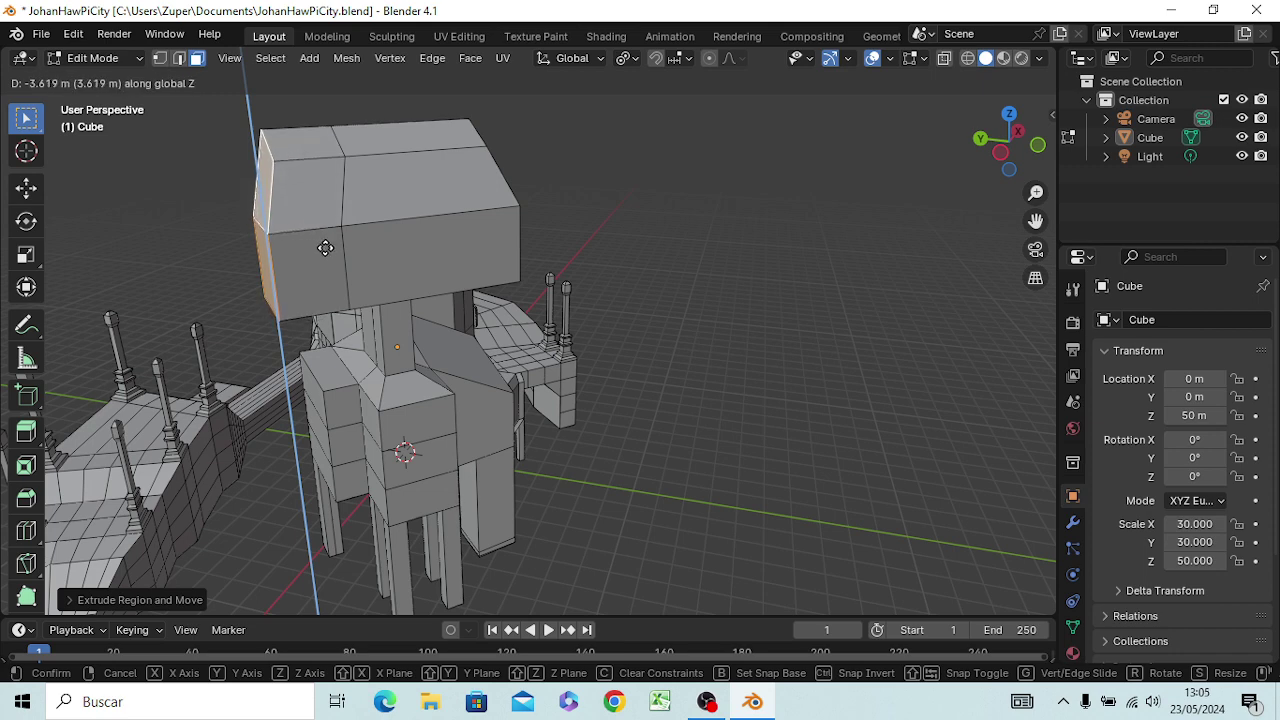
{"action": "left_click", "coordinate": [325, 248]}
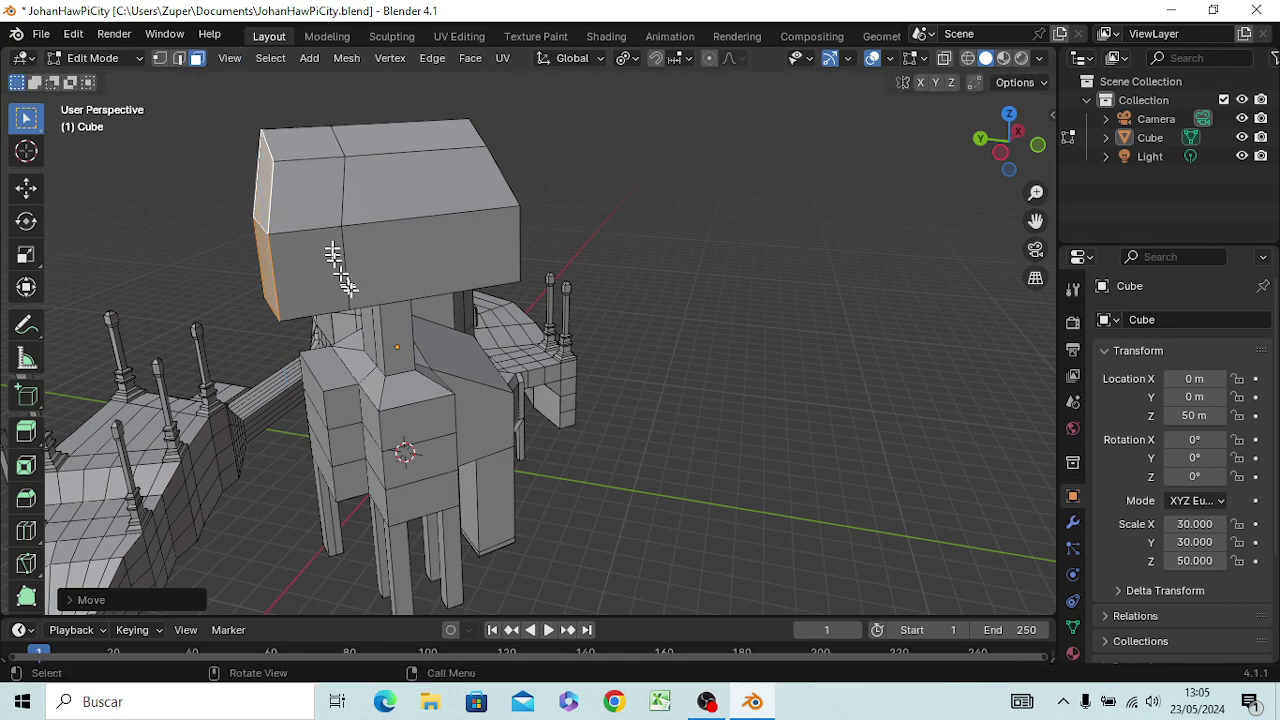
{"action": "mouse_move", "coordinate": [333, 253]}
{"action": "middle_mouse_down"}
{"action": "mouse_move", "coordinate": [436, 290]}
{"action": "mouse_move", "coordinate": [429, 280]}
{"action": "middle_mouse_up"}
Step: Subdivide the top block's underside face twice into a finer grid
{"action": "left_click", "coordinate": [528, 113]}
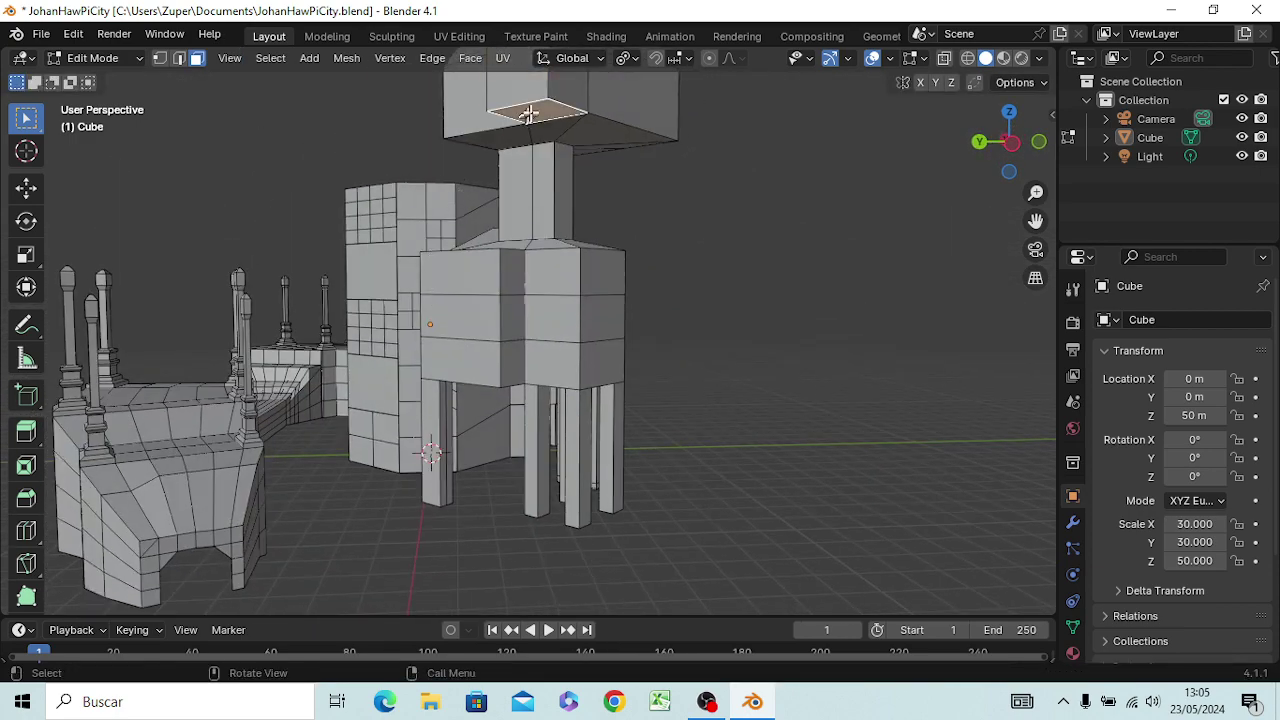
{"action": "key", "text": "ctrl+f"}
{"action": "left_click", "coordinate": [504, 113]}
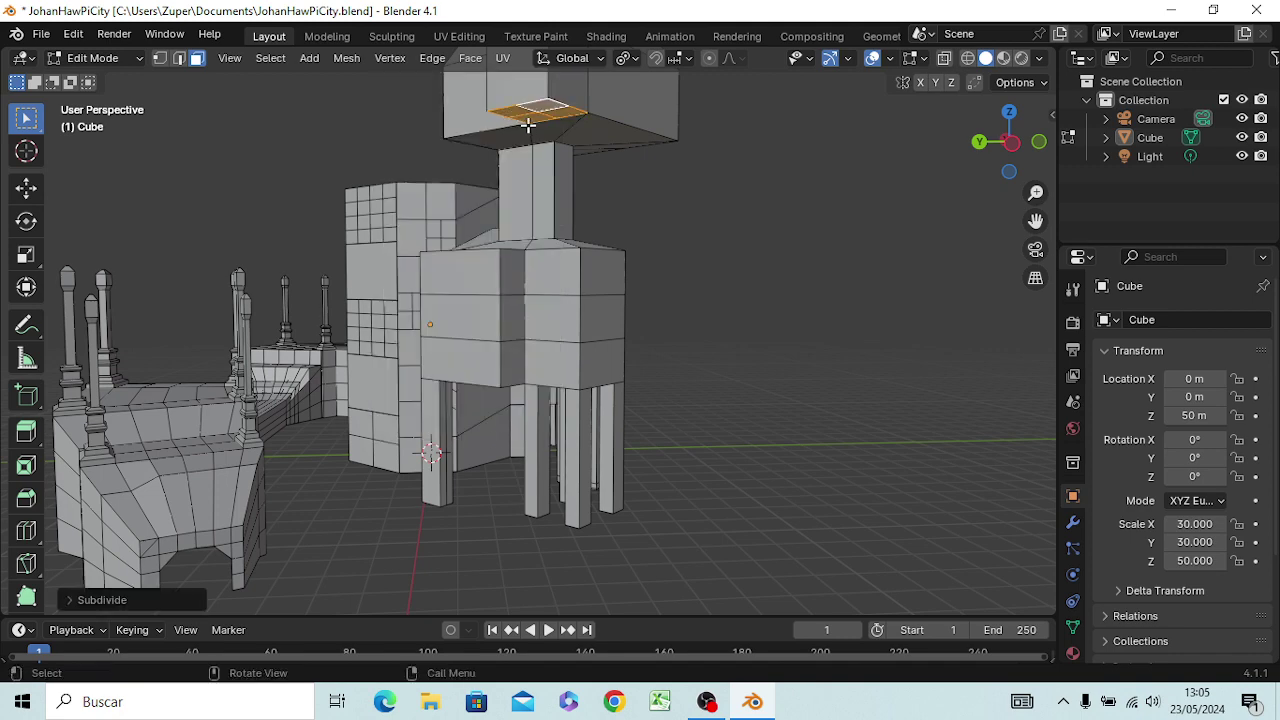
{"action": "key", "text": "ctrl+f"}
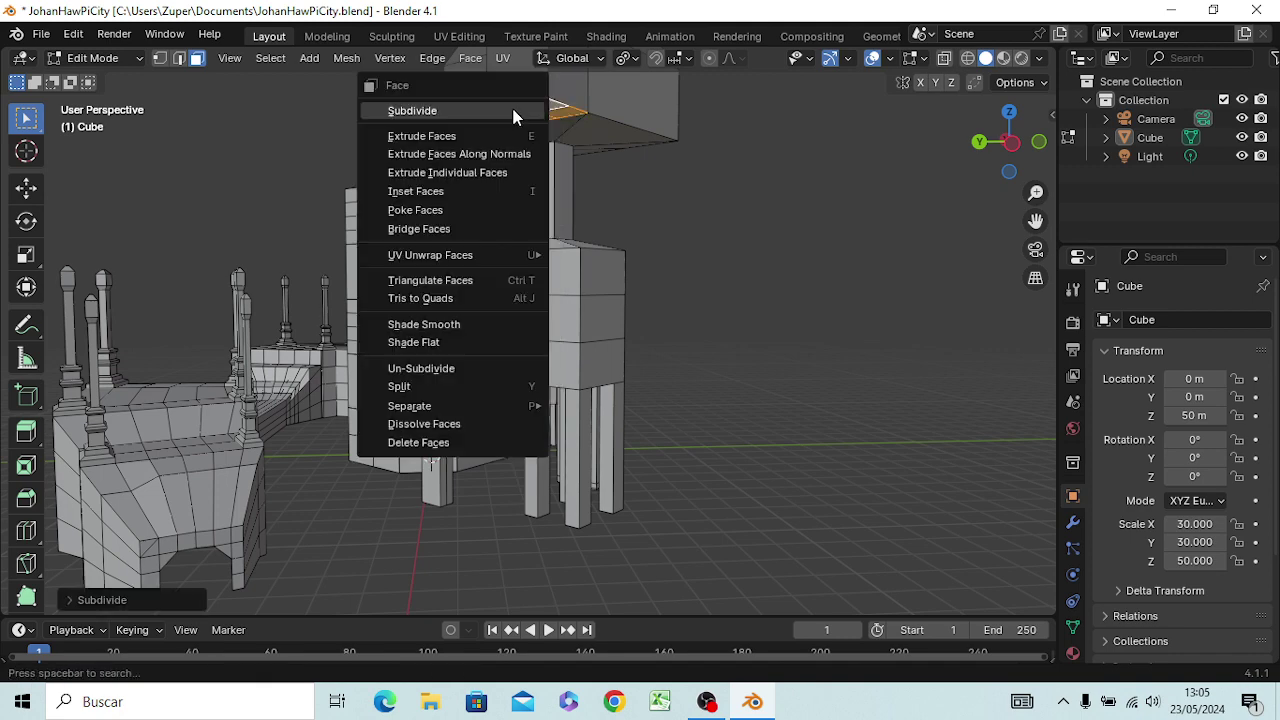
{"action": "left_click", "coordinate": [497, 113]}
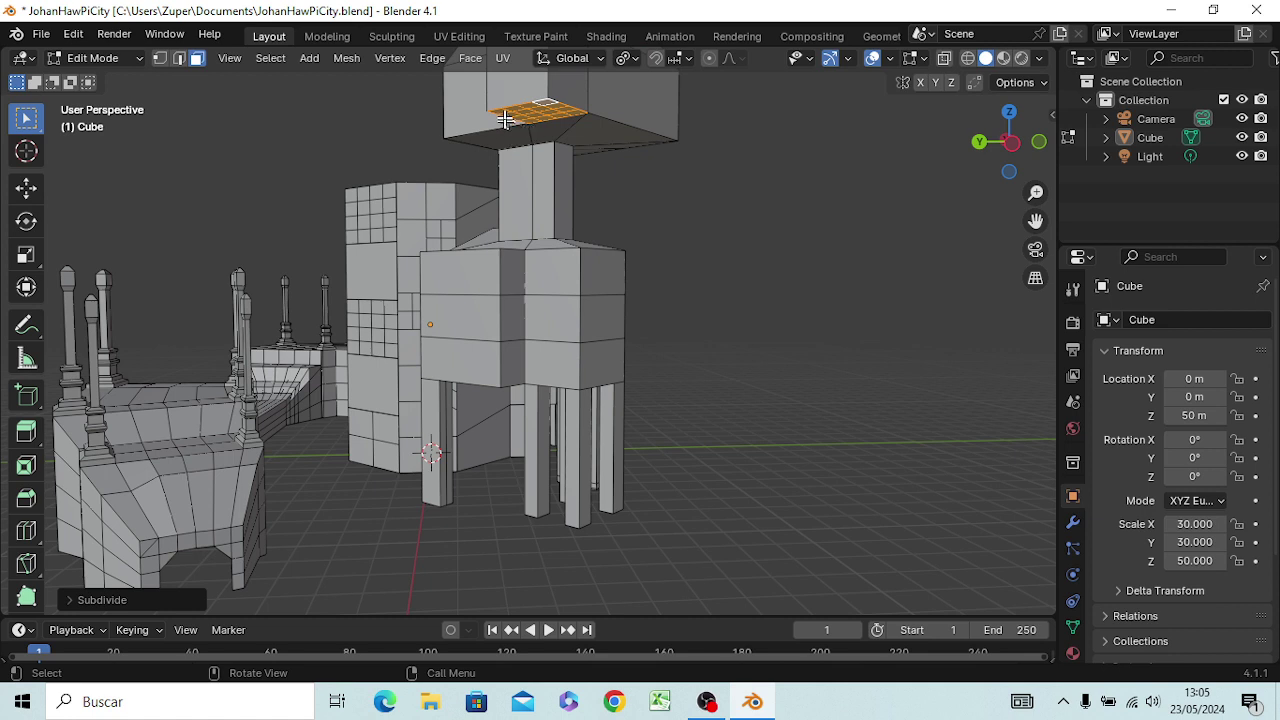
{"action": "left_click", "coordinate": [499, 115], "text": "shift"}
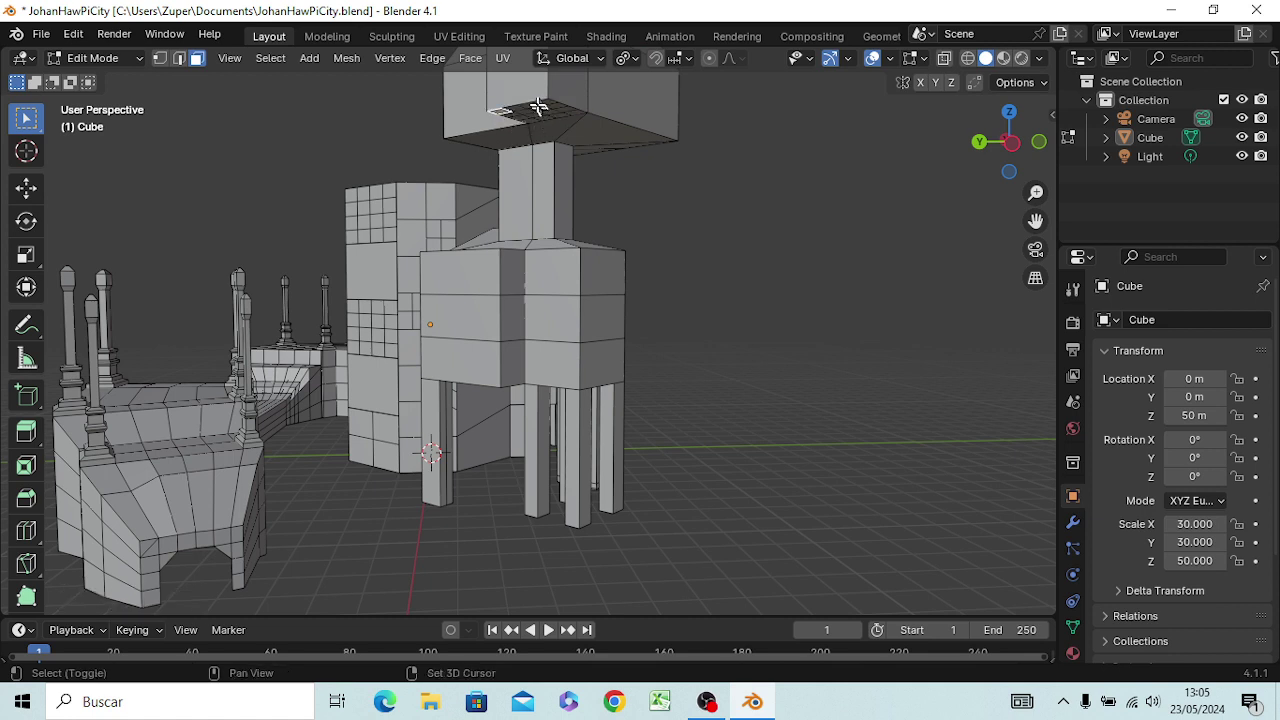
Step: Select a few small faces on the underside grid for pillars
{"action": "left_click", "coordinate": [541, 102], "text": "shift"}
{"action": "left_click", "coordinate": [530, 122], "text": "shift"}
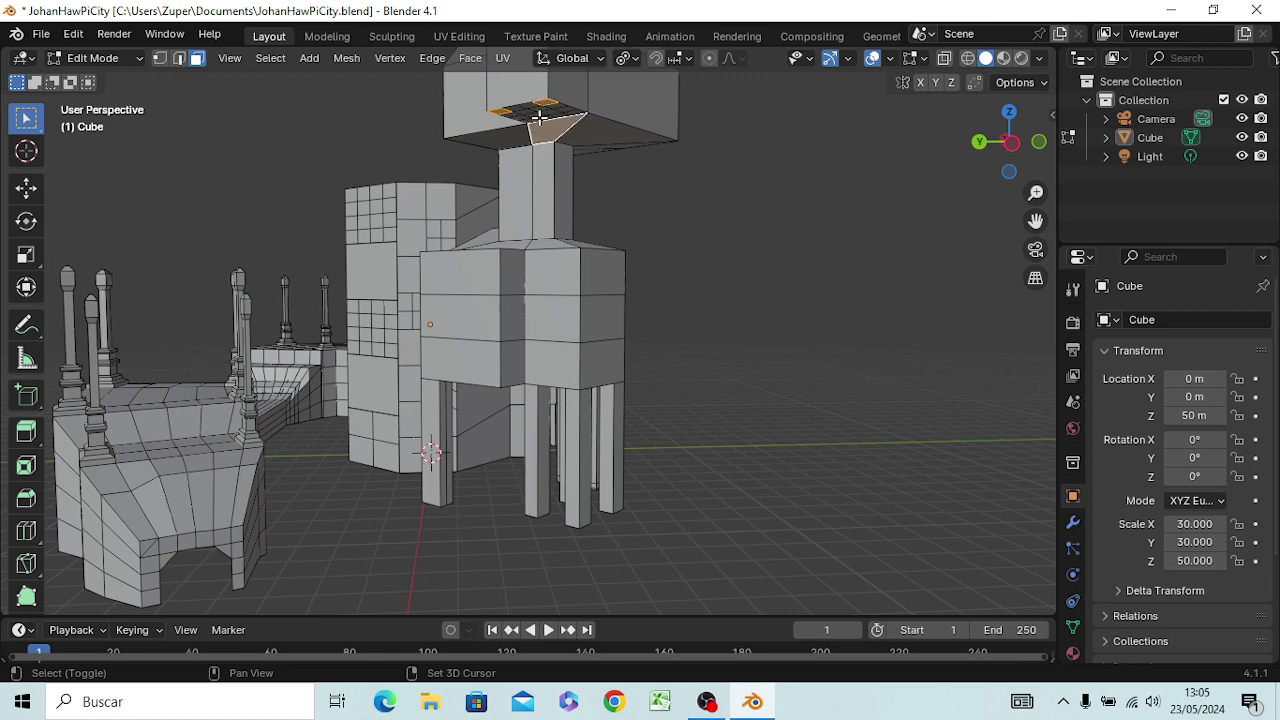
{"action": "left_click", "coordinate": [528, 121], "text": "shift"}
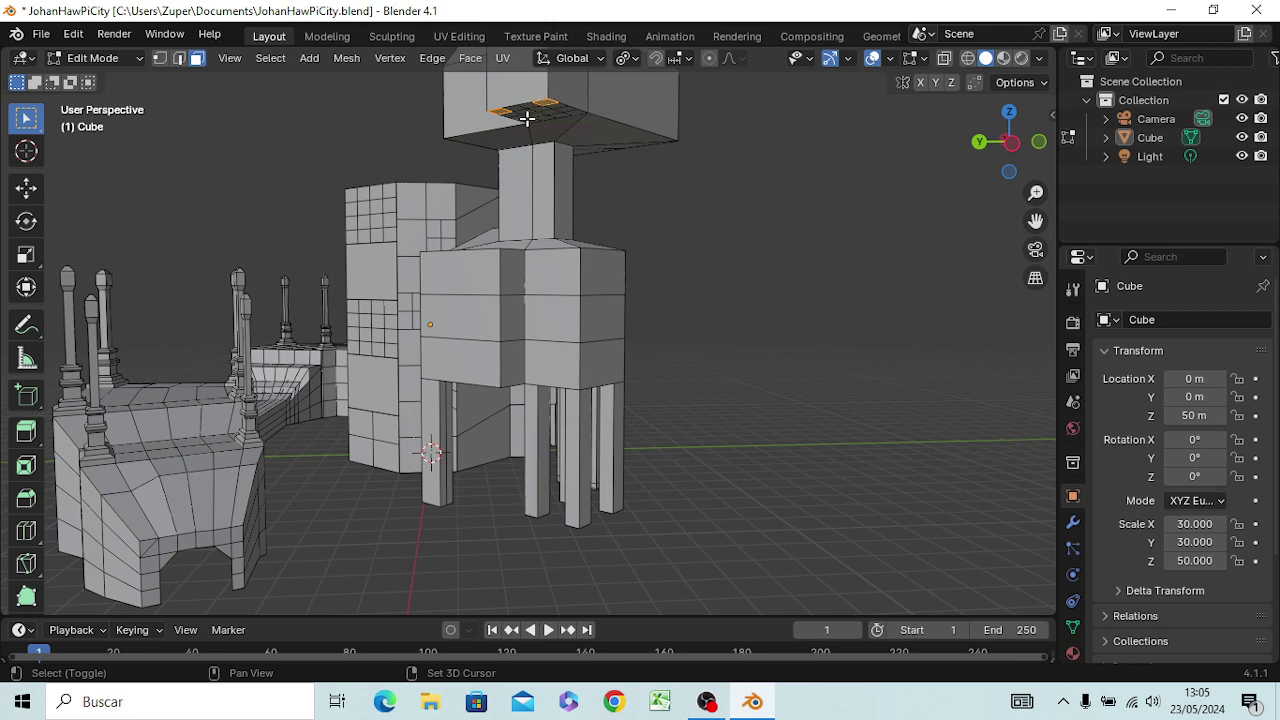
{"action": "left_click", "coordinate": [535, 121], "text": "shift"}
{"action": "left_click", "coordinate": [574, 113], "text": "shift"}
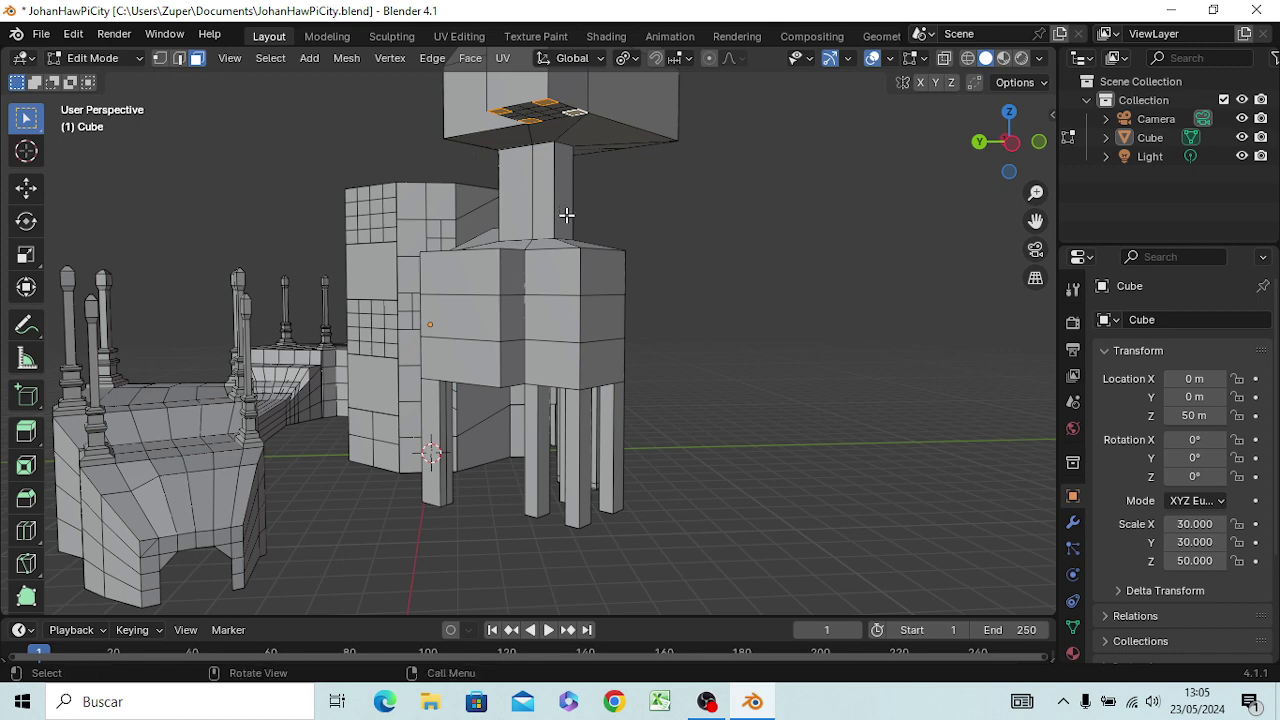
Step: Extrude the chosen underside faces about 108 m down into thin pillars reaching the ground
{"action": "key", "text": "KP_1"}
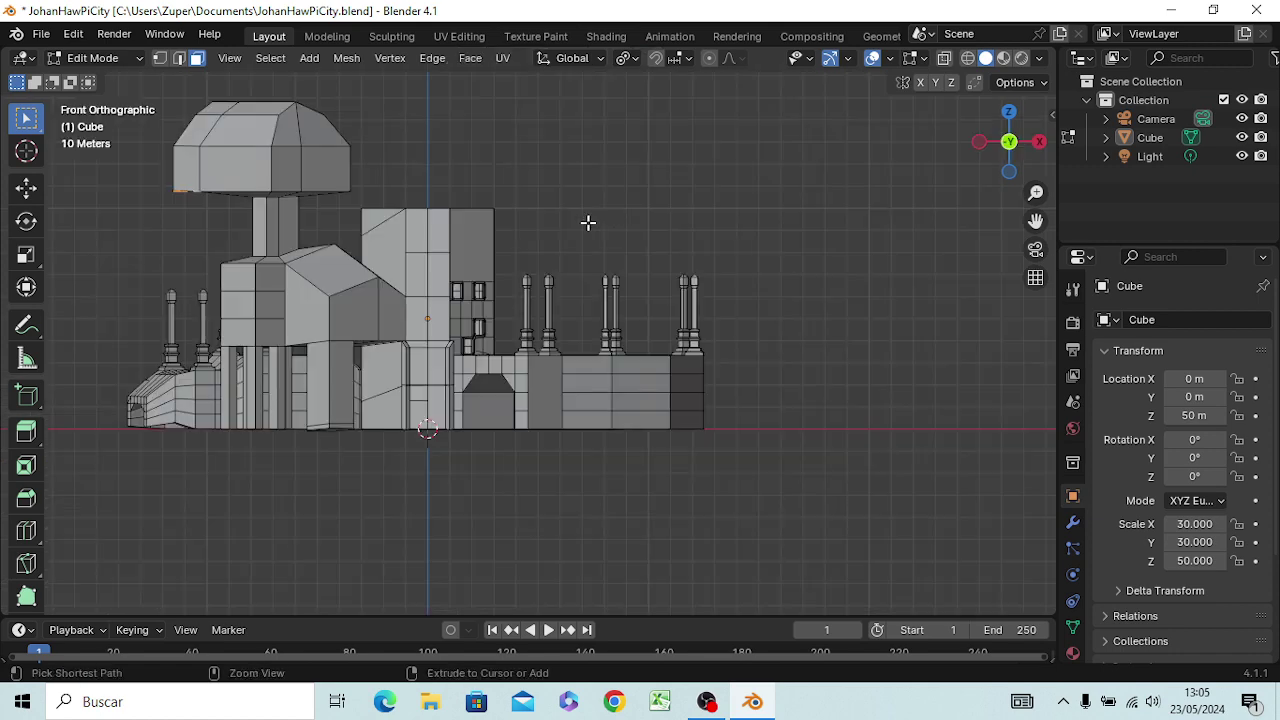
{"action": "key", "text": "ctrl+KP_1"}
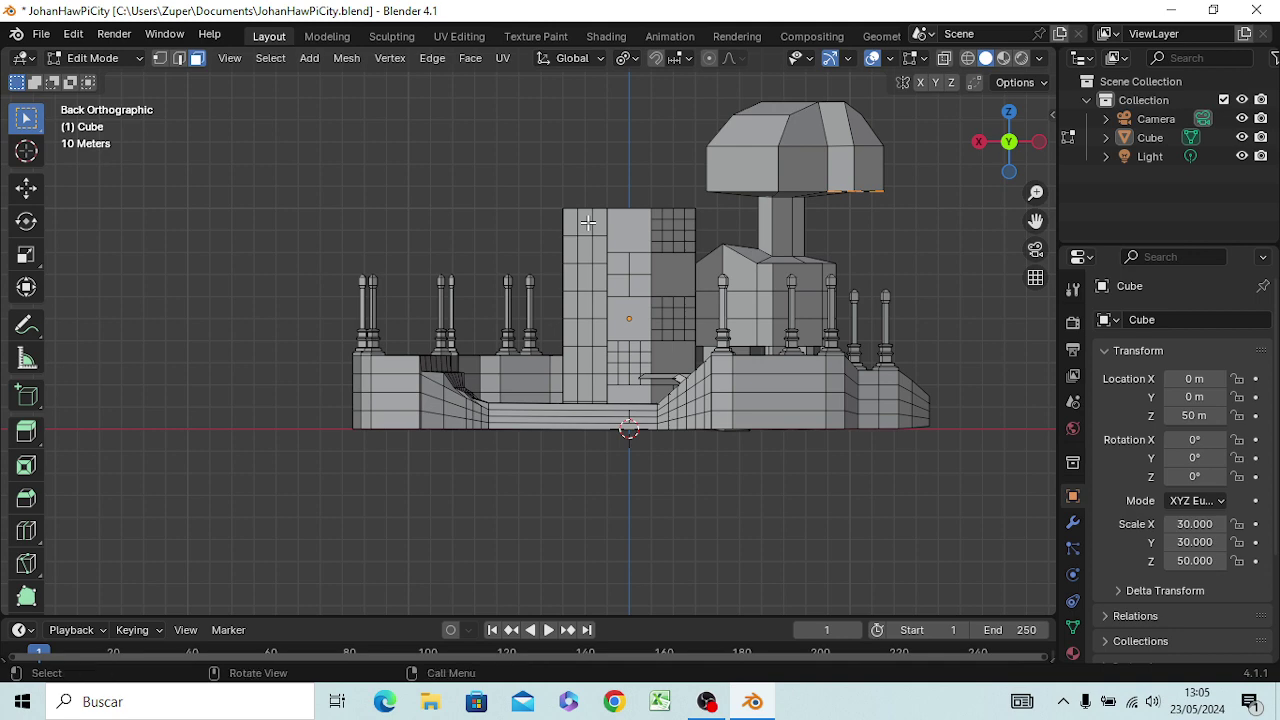
{"action": "key", "text": "KP_3"}
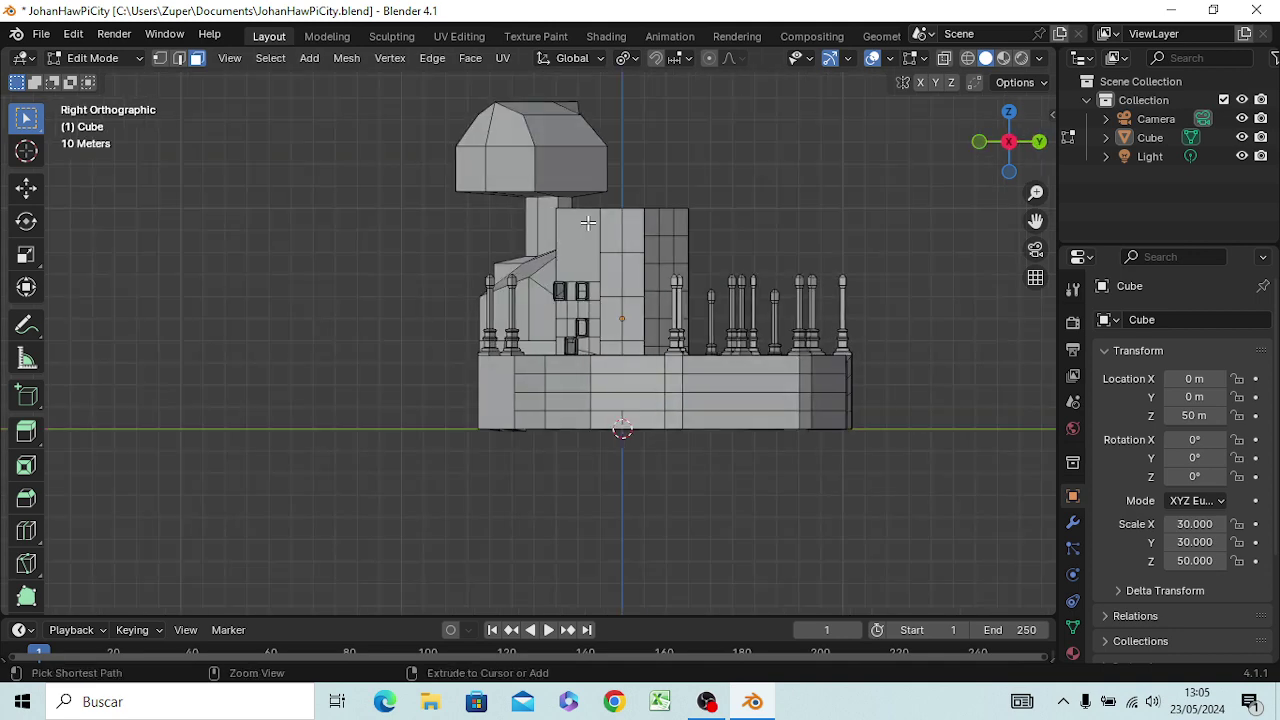
{"action": "key", "text": "ctrl+KP_3"}
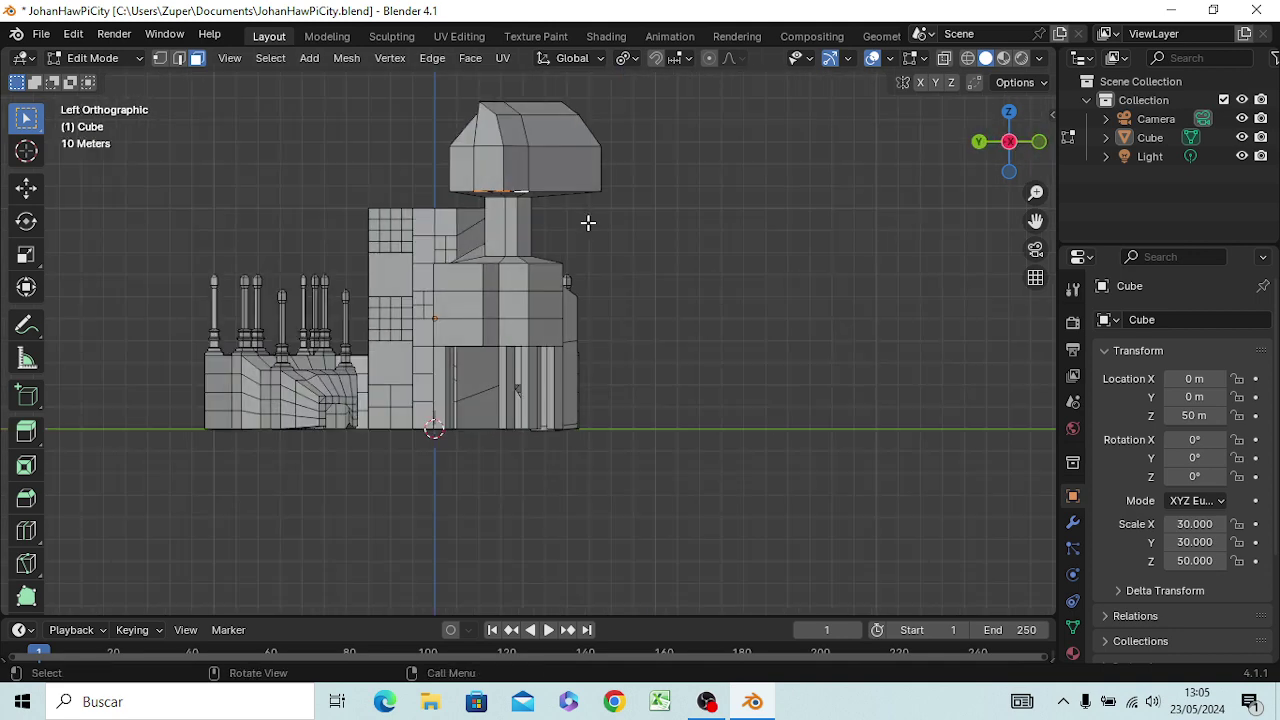
{"action": "key", "text": "e"}
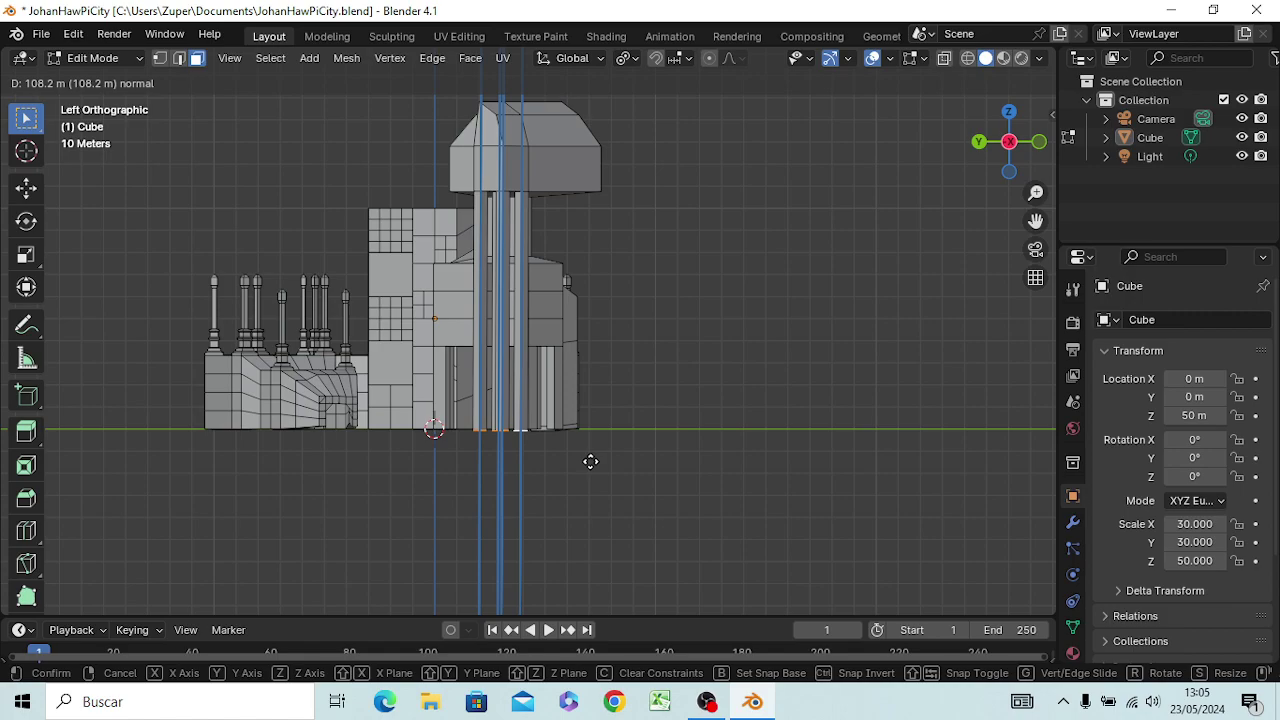
{"action": "key", "text": "Escape"}
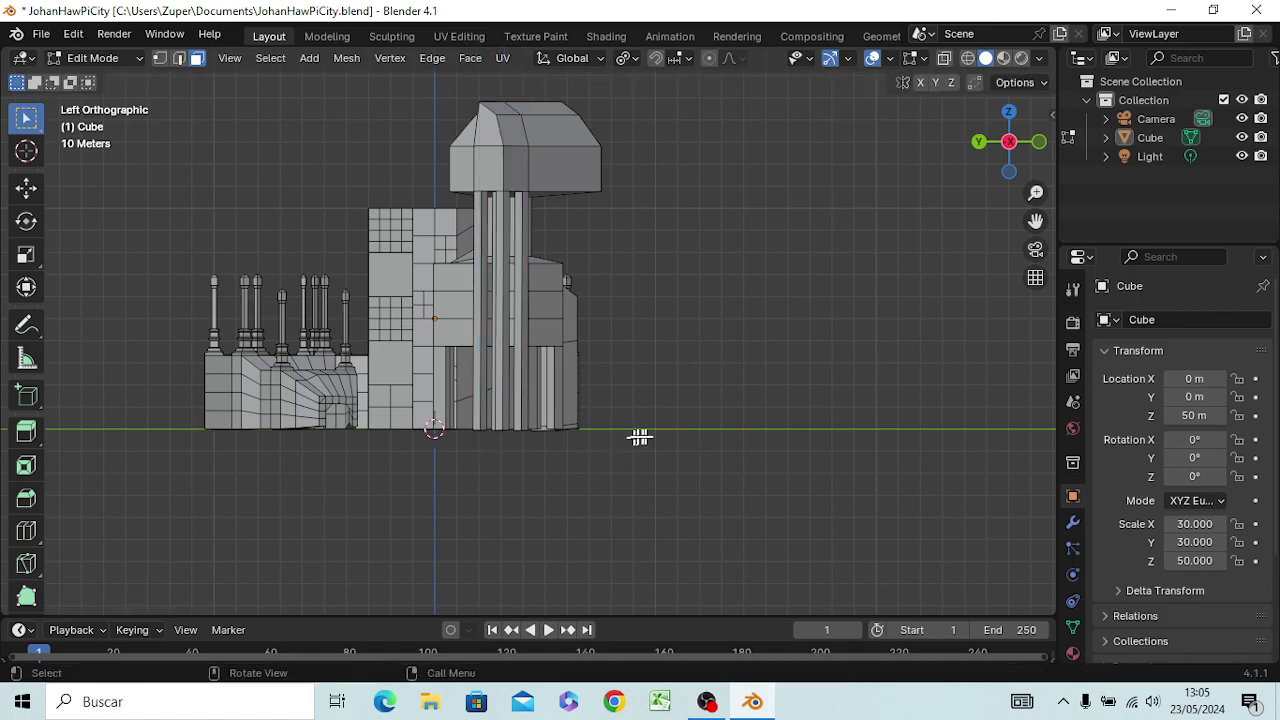
{"action": "mouse_move", "coordinate": [640, 437]}
{"action": "middle_mouse_down"}
{"action": "mouse_move", "coordinate": [480, 415]}
{"action": "mouse_move", "coordinate": [410, 215]}
{"action": "middle_mouse_up"}
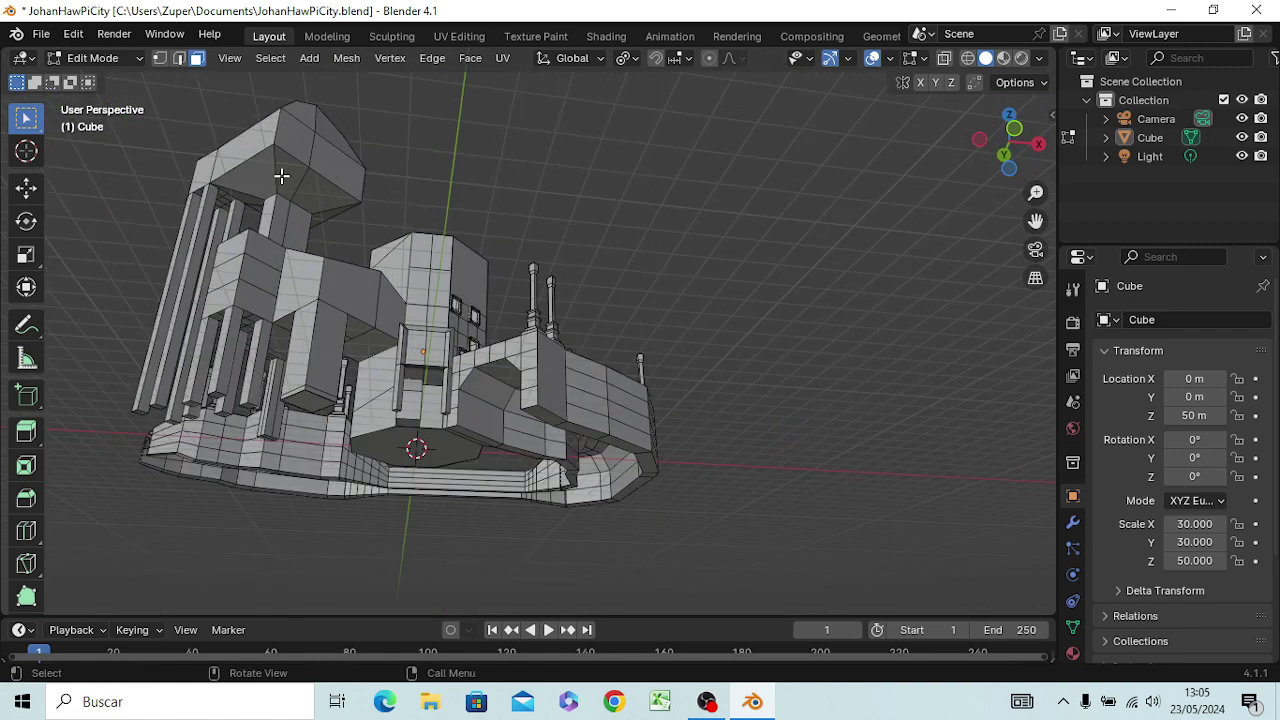
Step: Subdivide another underside face of the top block twice into a finer grid
{"action": "left_click", "coordinate": [284, 173]}
{"action": "key", "text": "ctrl+f"}
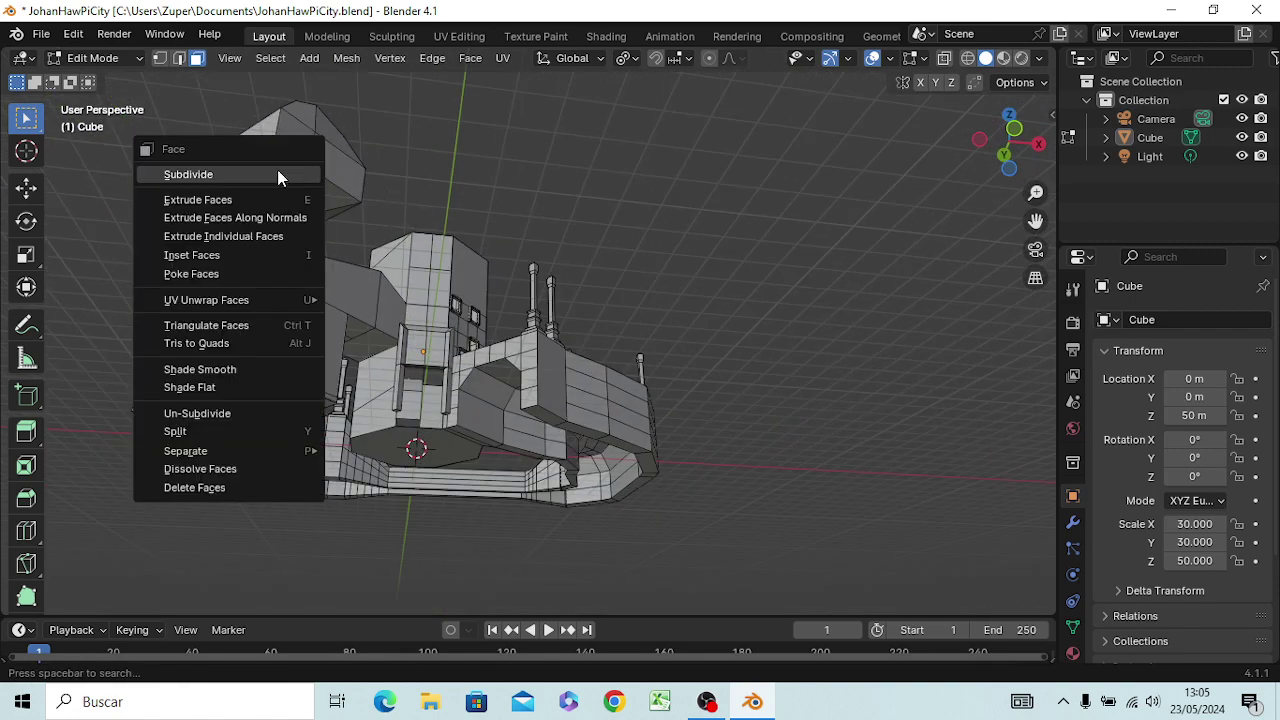
{"action": "left_click", "coordinate": [277, 175]}
{"action": "key", "text": "ctrl+f"}
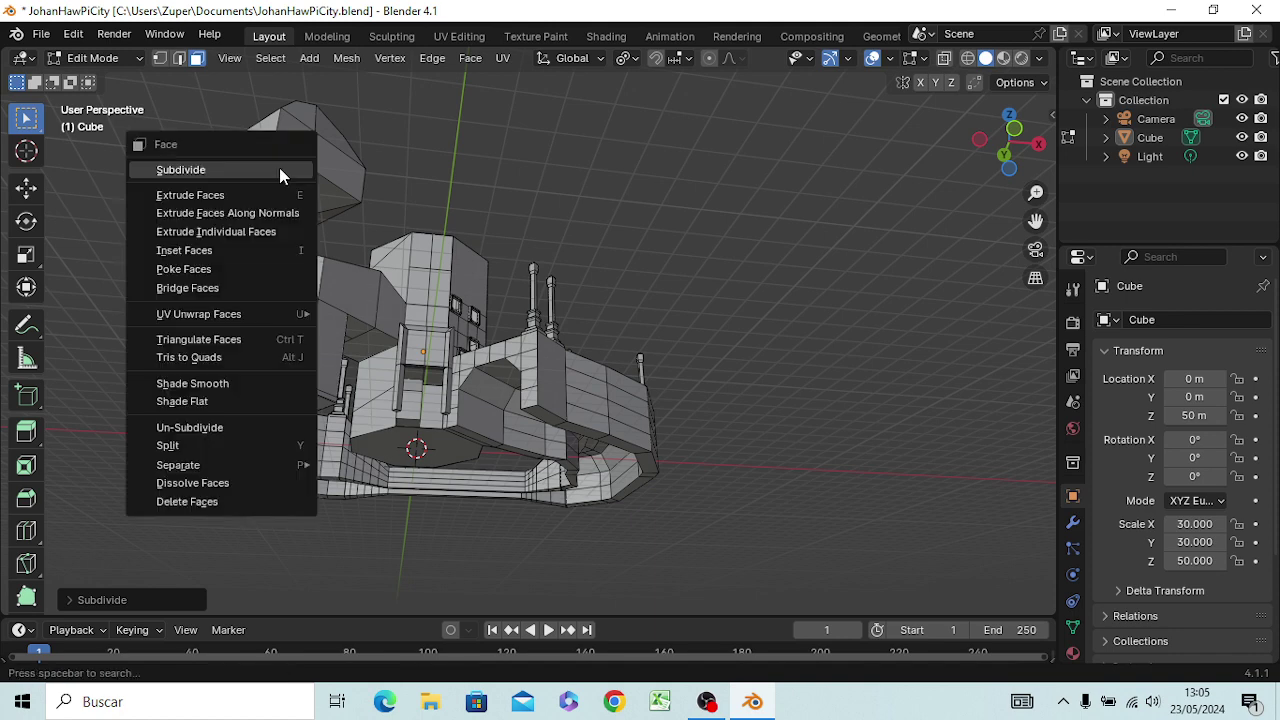
{"action": "left_click", "coordinate": [280, 169]}
{"action": "left_click", "coordinate": [301, 170], "text": "shift"}
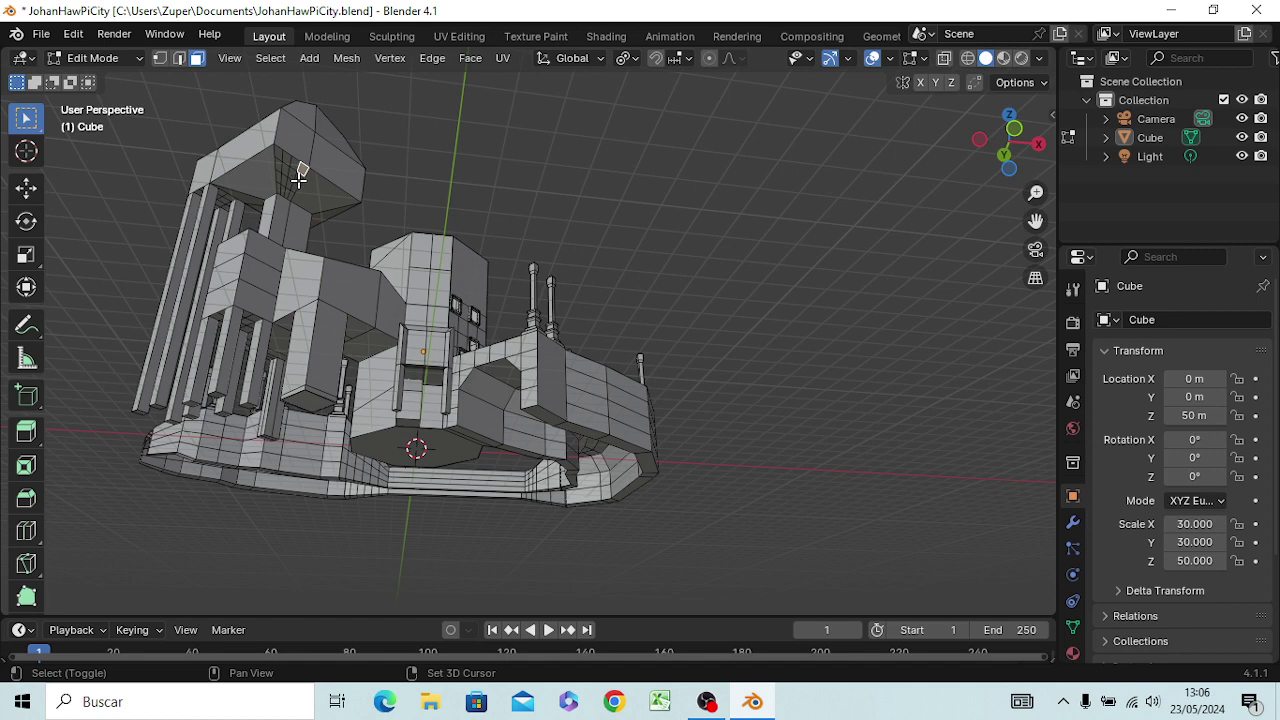
Step: Select two adjacent small underside faces and start rotating them
{"action": "left_click", "coordinate": [298, 179], "text": "shift"}
{"action": "left_click", "coordinate": [294, 178], "text": "shift"}
{"action": "mouse_move", "coordinate": [343, 257]}
{"action": "middle_mouse_down"}
{"action": "mouse_move", "coordinate": [410, 355]}
{"action": "mouse_move", "coordinate": [455, 328]}
{"action": "middle_mouse_up"}
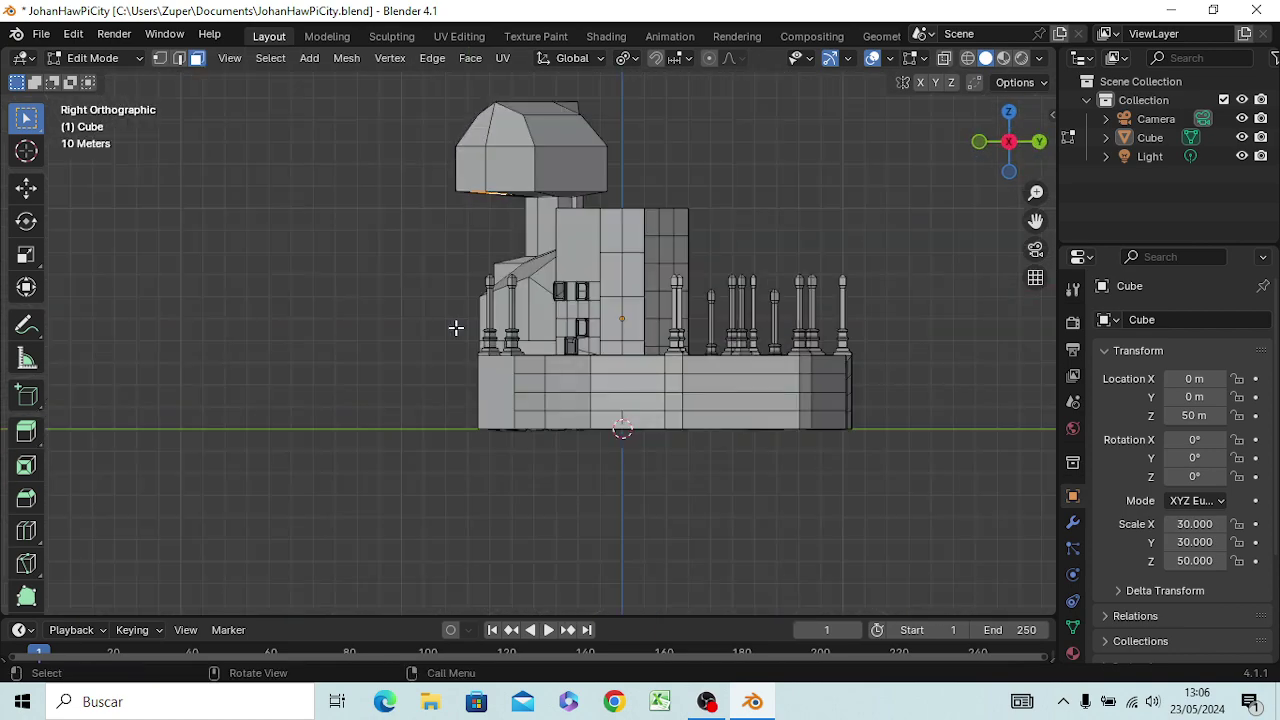
{"action": "key", "text": "r"}
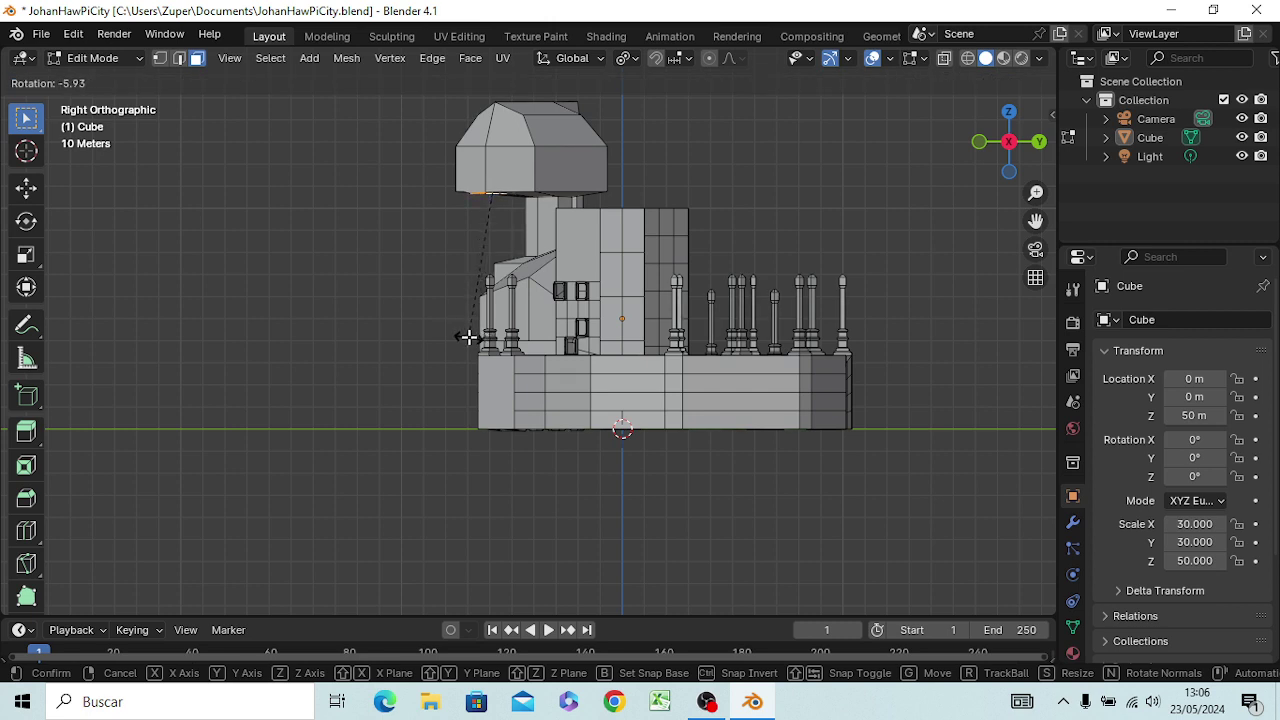
Step: Tilt the faces about -5.9° and extrude them about 107 m down into a slanted pillar
{"action": "left_click", "coordinate": [467, 337]}
{"action": "key", "text": "e"}
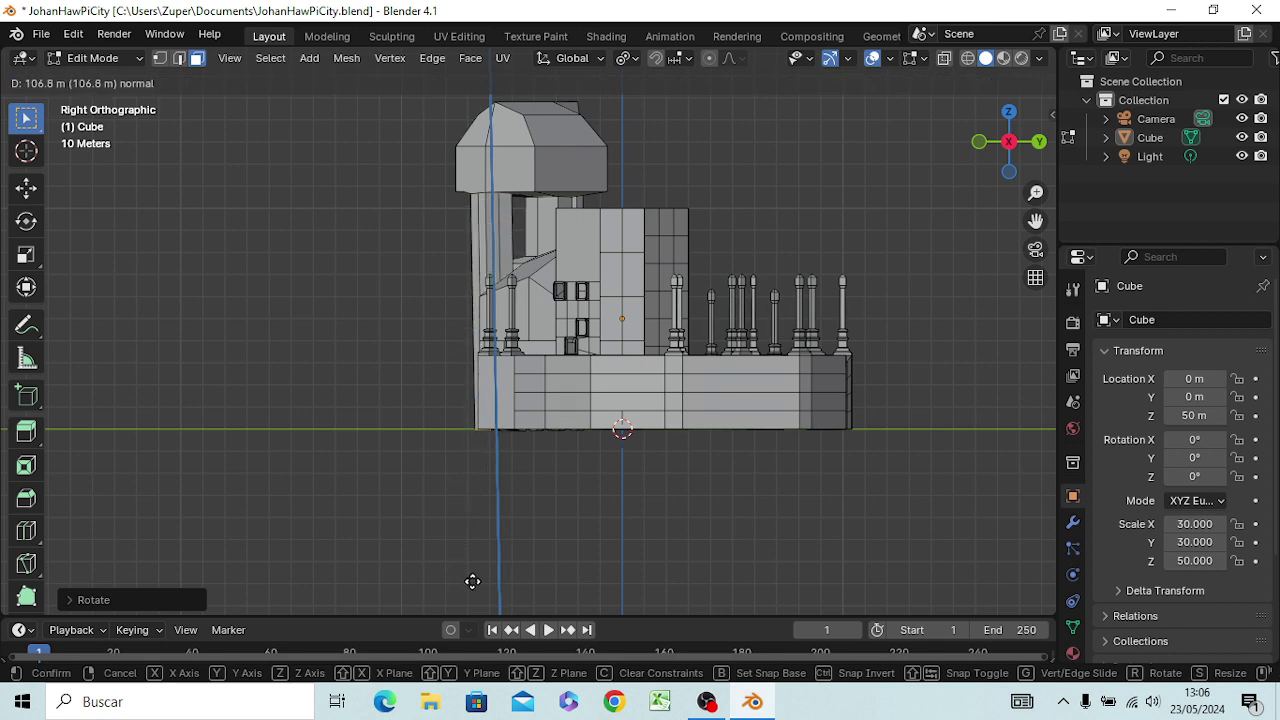
{"action": "right_click", "coordinate": [474, 580]}
{"action": "mouse_move", "coordinate": [486, 571]}
{"action": "middle_mouse_down"}
{"action": "mouse_move", "coordinate": [715, 565]}
{"action": "mouse_move", "coordinate": [789, 520]}
{"action": "mouse_move", "coordinate": [731, 551]}
{"action": "mouse_move", "coordinate": [589, 576]}
{"action": "mouse_move", "coordinate": [617, 534]}
{"action": "middle_mouse_up"}
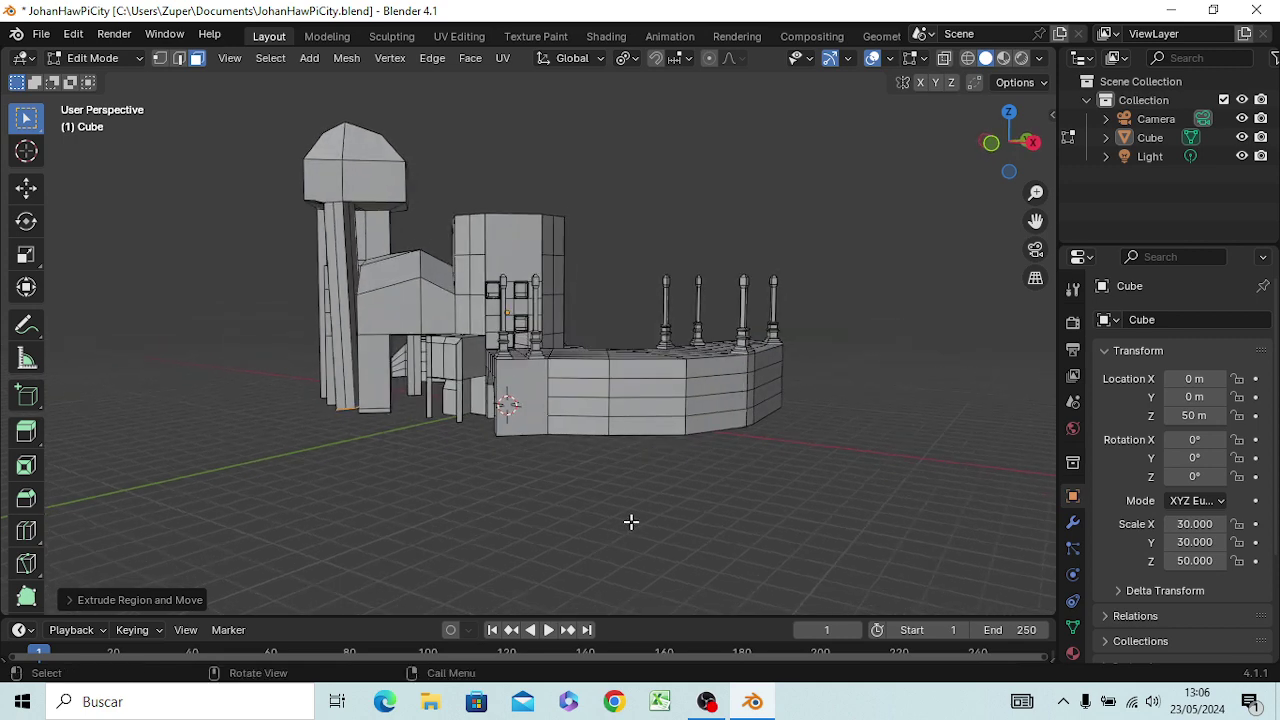
Step: Slide the left tower's base piece -6.8 m along X, then drop it 4.2 m to ground level
{"action": "key", "text": "KP_3"}
{"action": "key", "text": "KP_1"}
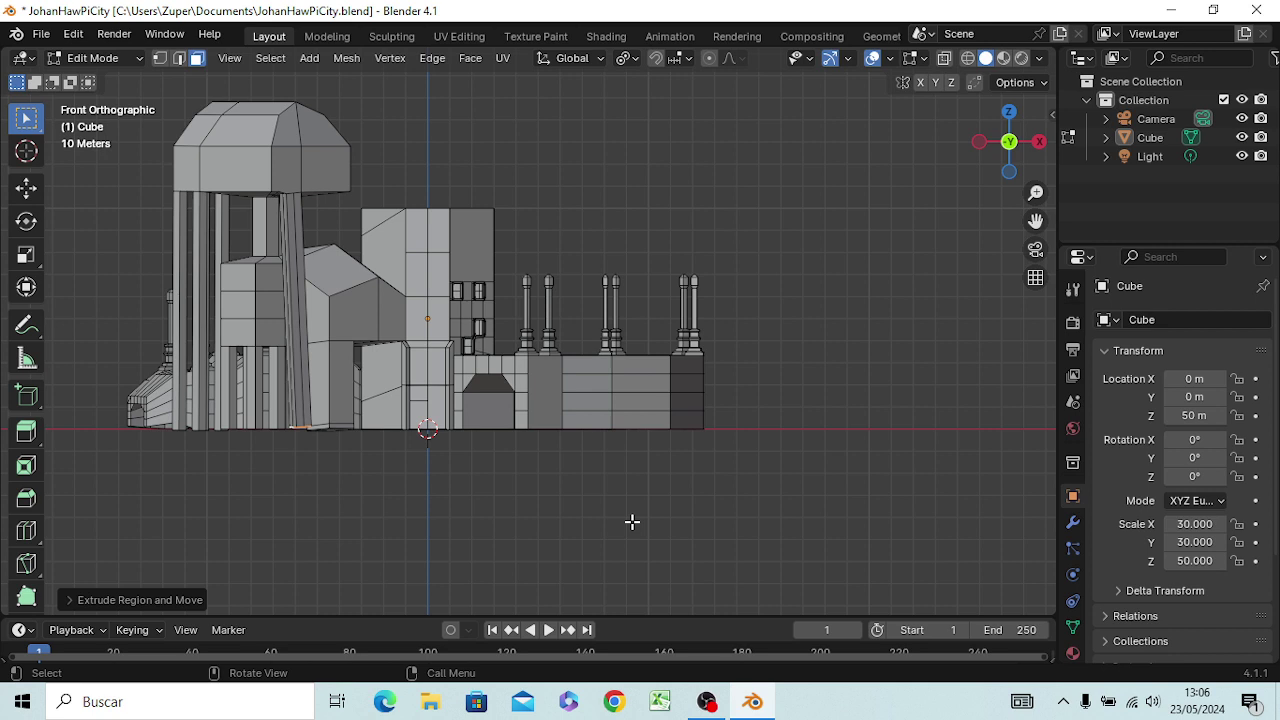
{"action": "key", "text": "g"}
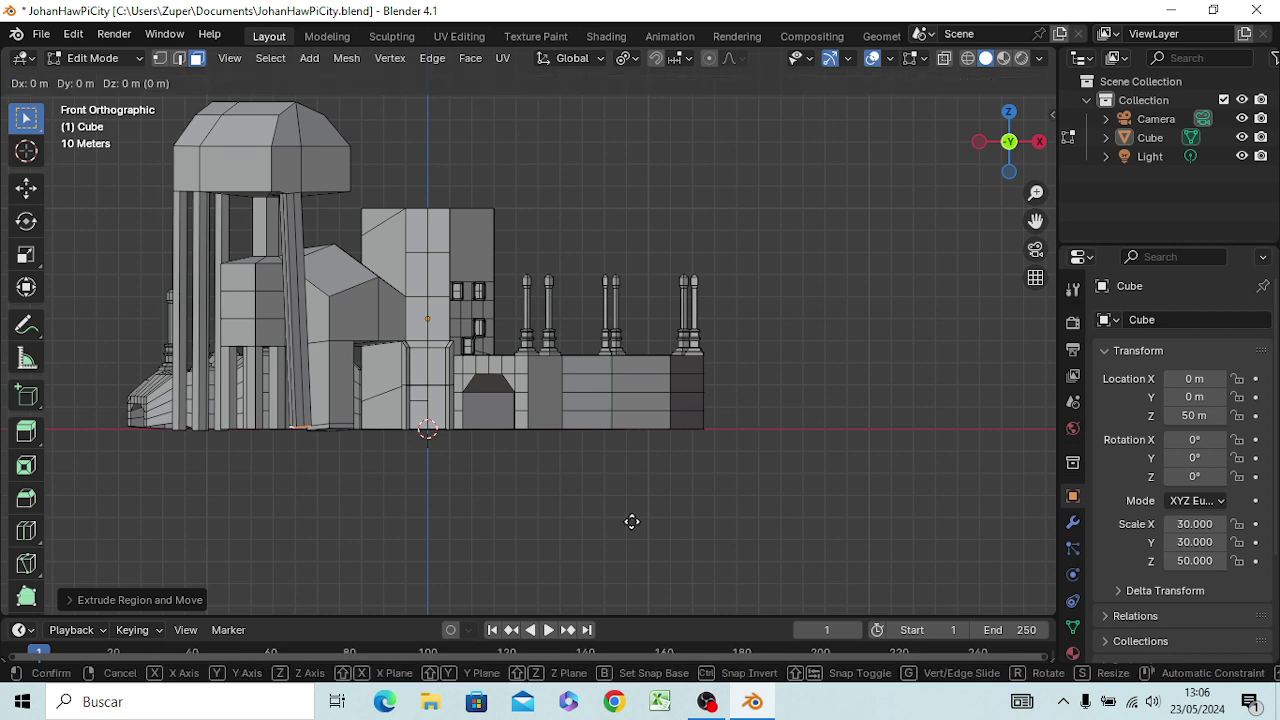
{"action": "key", "text": "x"}
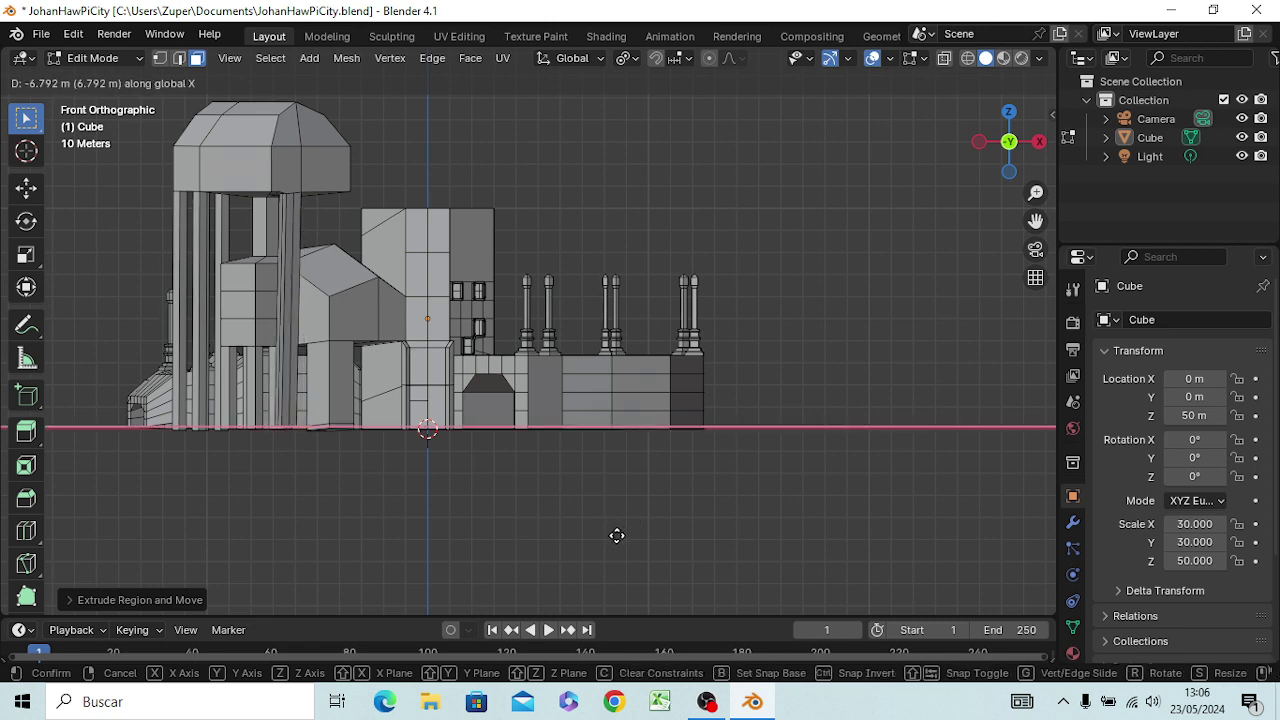
{"action": "left_click", "coordinate": [617, 536]}
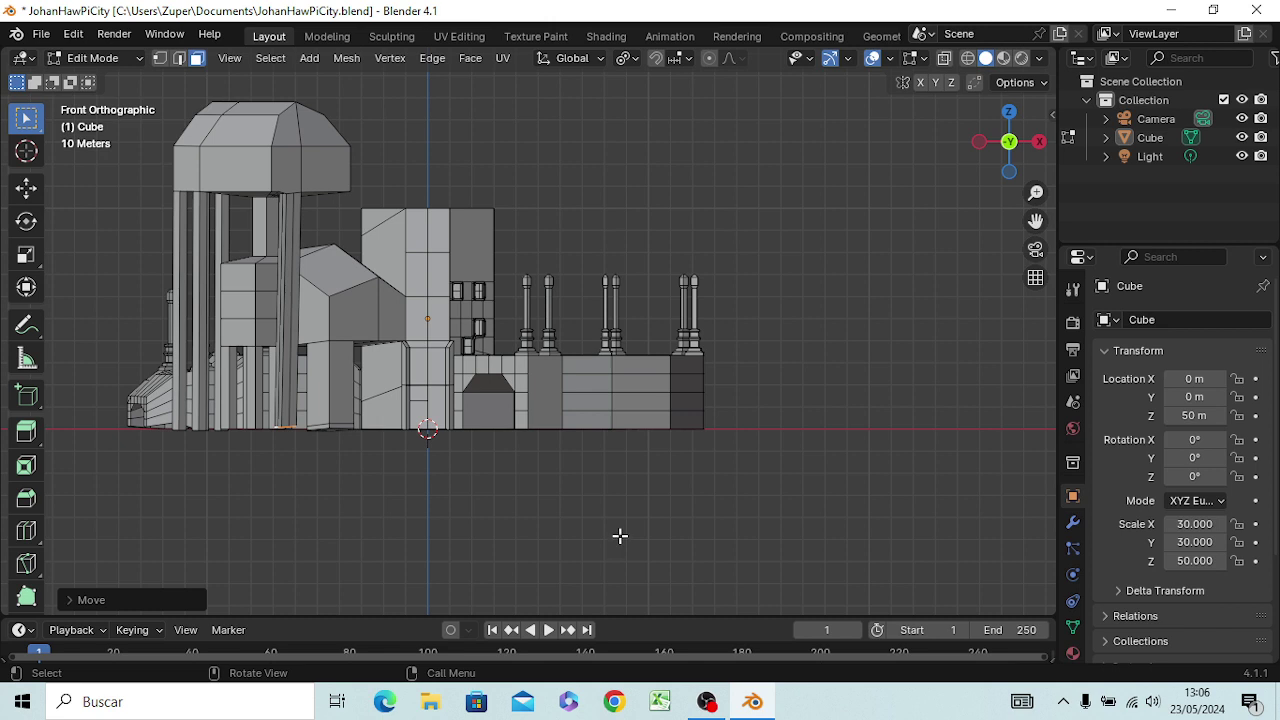
{"action": "key", "text": "g"}
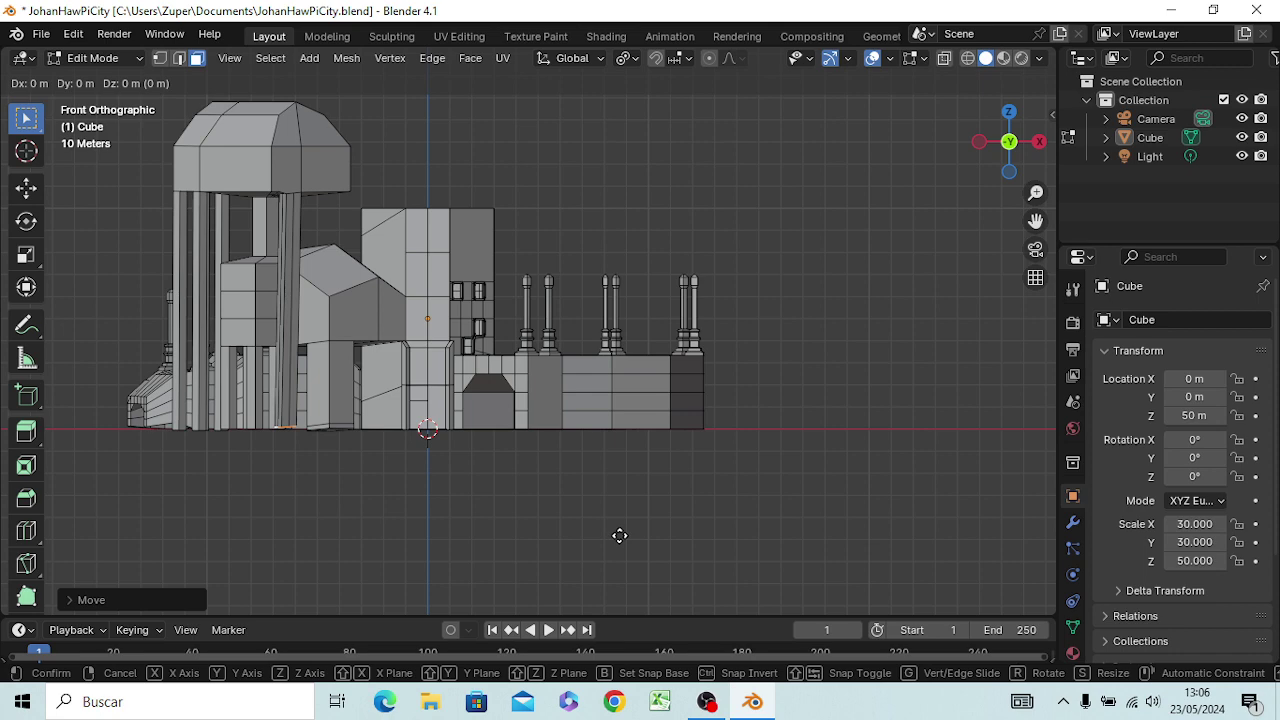
{"action": "key", "text": "z"}
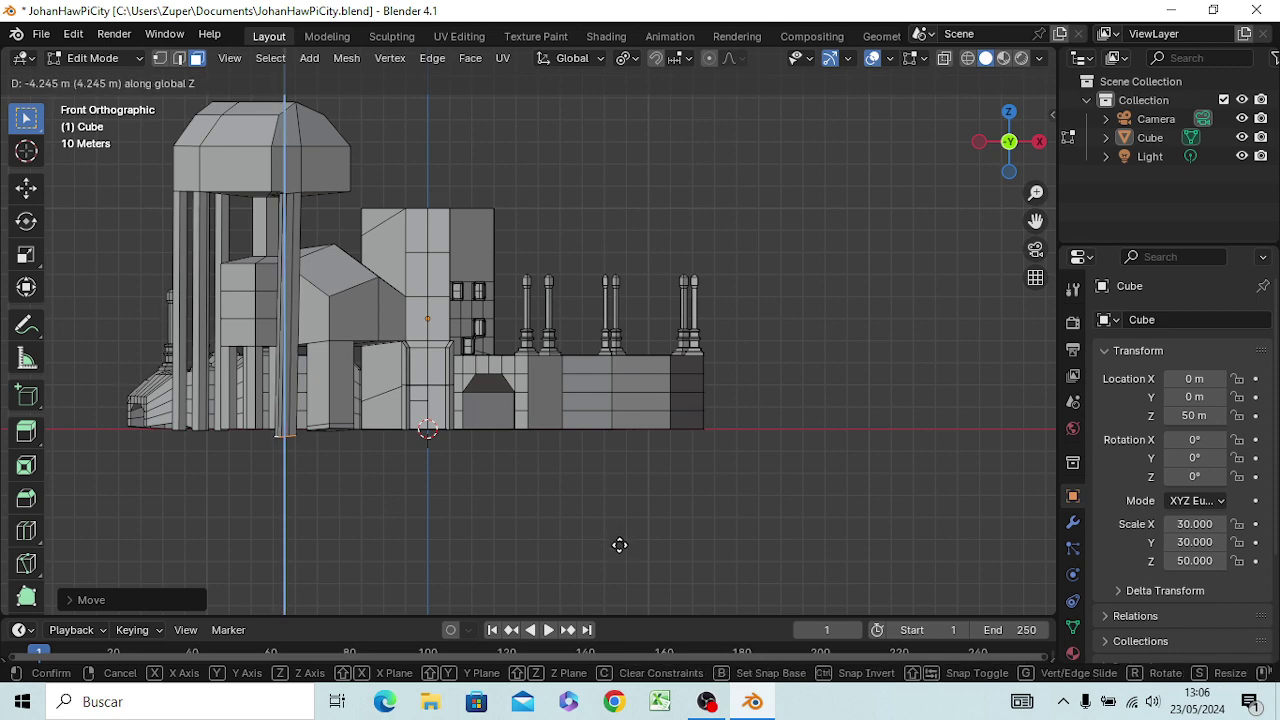
{"action": "left_click", "coordinate": [618, 541]}
{"action": "mouse_move", "coordinate": [651, 557]}
{"action": "middle_mouse_down"}
{"action": "mouse_move", "coordinate": [645, 588]}
{"action": "mouse_move", "coordinate": [560, 603]}
{"action": "mouse_move", "coordinate": [723, 569]}
{"action": "middle_mouse_up"}
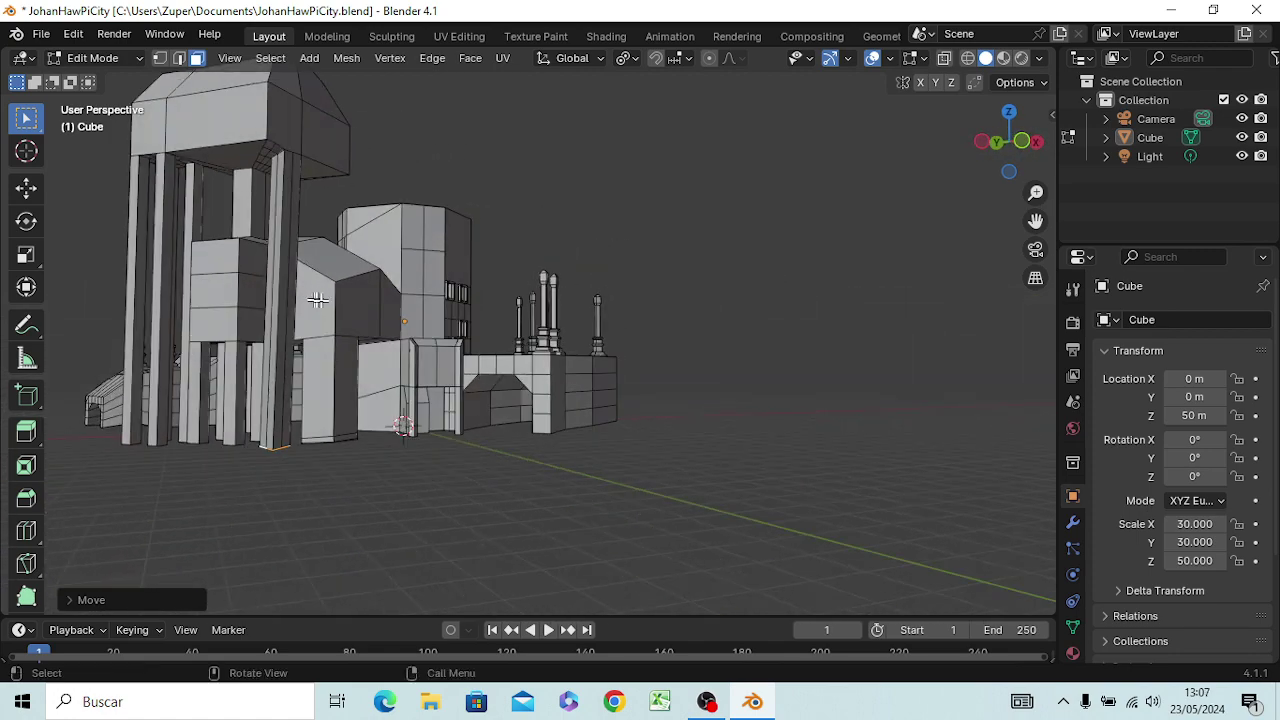
Step: Extrude the angled block's side face about 18.2 m outward toward the tall pillared tower
{"action": "left_click", "coordinate": [320, 301]}
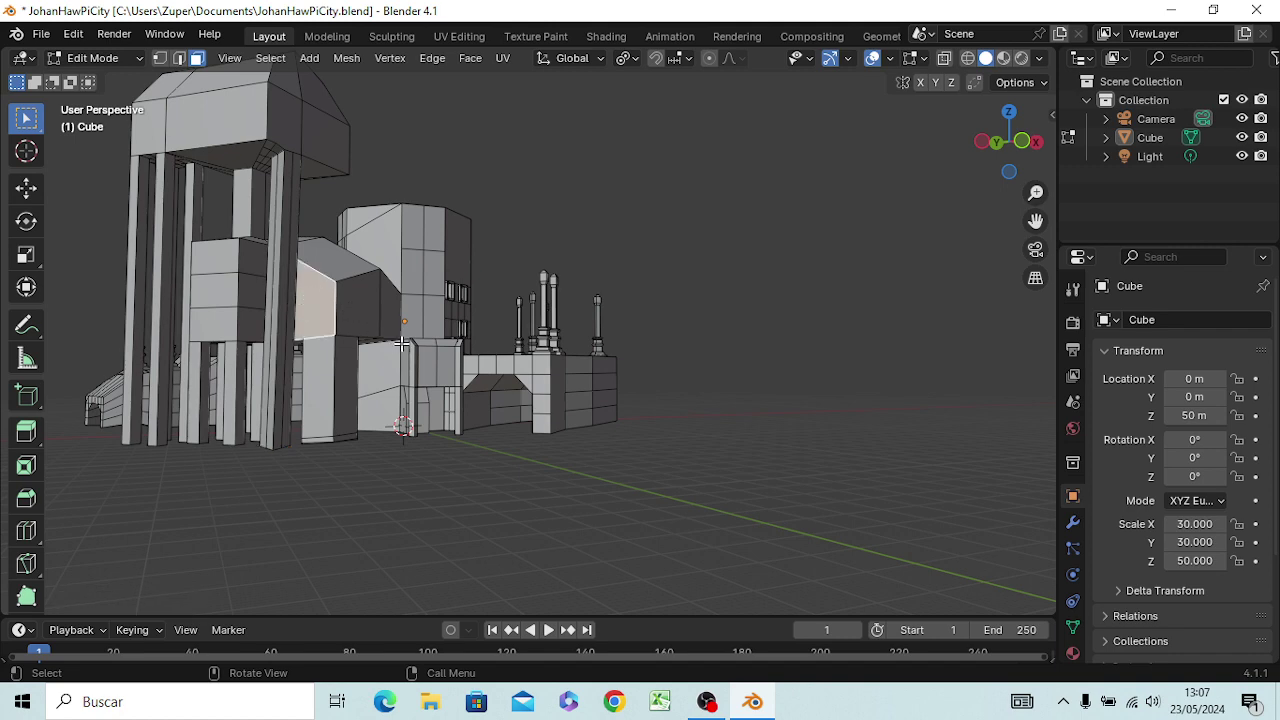
{"action": "key", "text": "e"}
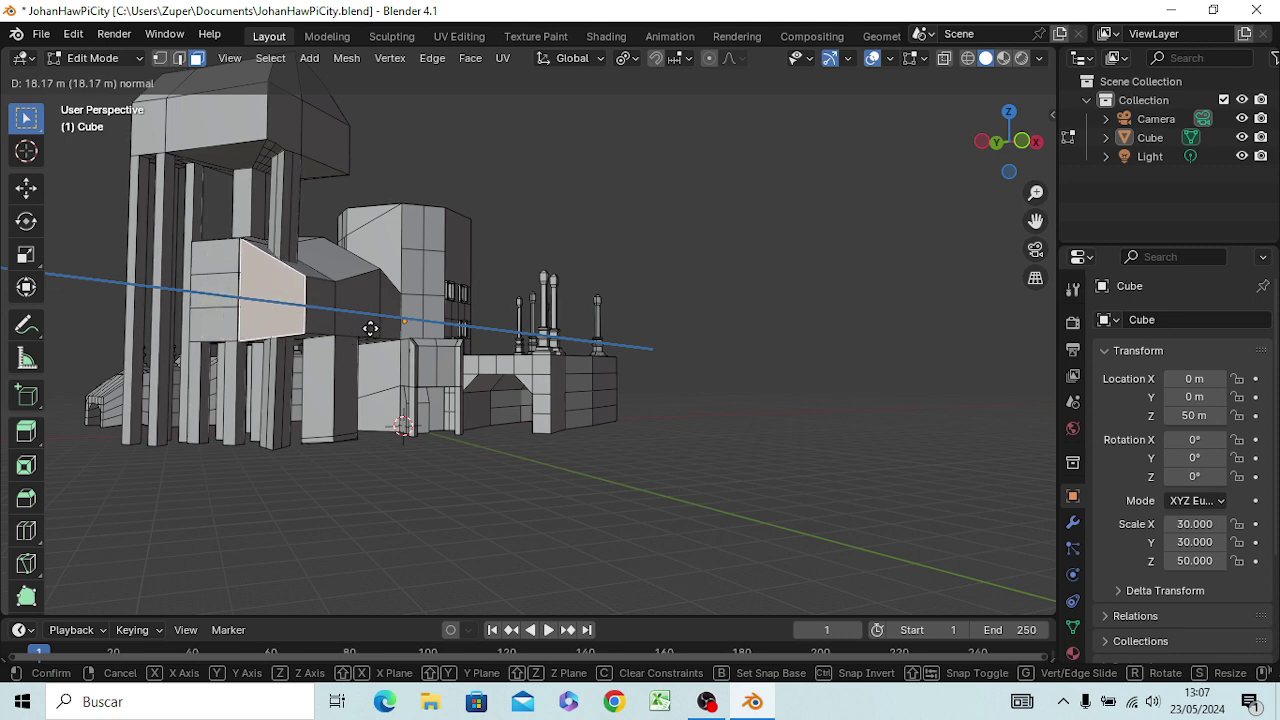
{"action": "left_click", "coordinate": [368, 328]}
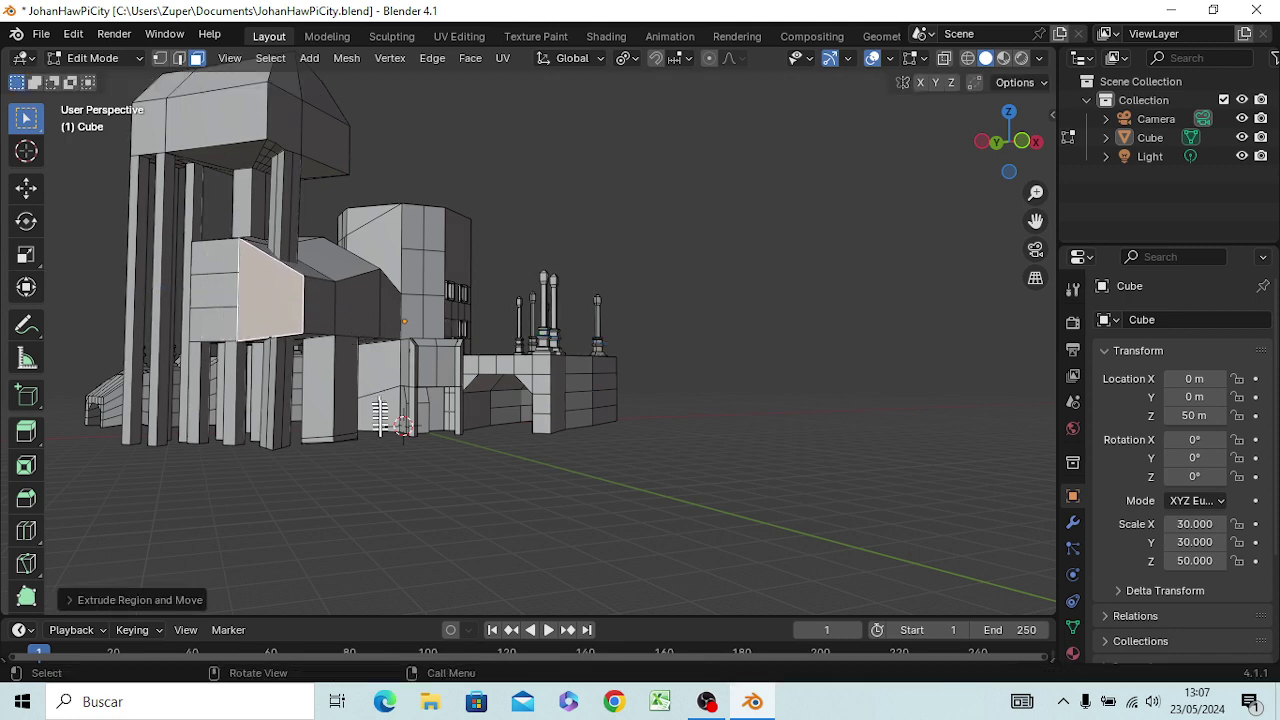
{"action": "left_click", "coordinate": [400, 543]}
{"action": "mouse_move", "coordinate": [397, 546]}
{"action": "middle_mouse_down"}
{"action": "mouse_move", "coordinate": [390, 578]}
{"action": "mouse_move", "coordinate": [345, 480]}
{"action": "mouse_move", "coordinate": [467, 504]}
{"action": "mouse_move", "coordinate": [466, 561]}
{"action": "mouse_move", "coordinate": [289, 526]}
{"action": "mouse_move", "coordinate": [286, 486]}
{"action": "mouse_move", "coordinate": [261, 540]}
{"action": "mouse_move", "coordinate": [283, 571]}
{"action": "mouse_move", "coordinate": [314, 571]}
{"action": "mouse_move", "coordinate": [366, 520]}
{"action": "middle_mouse_up"}
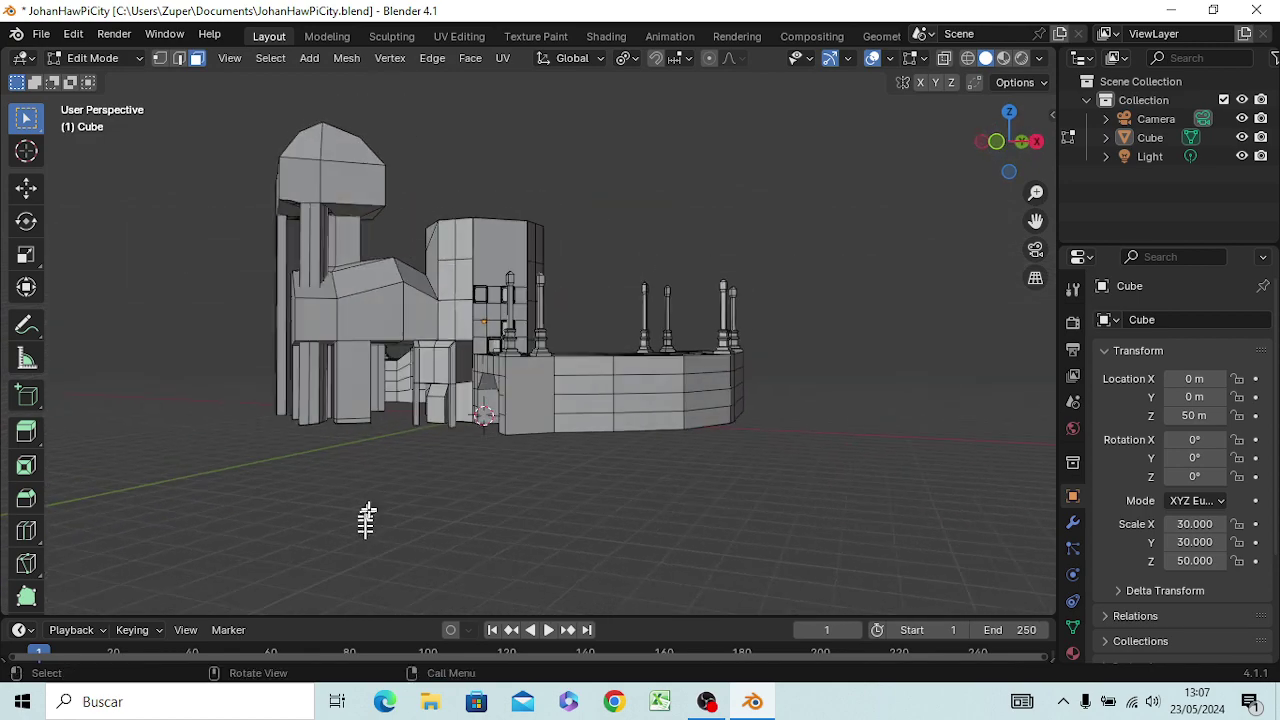
Step: Subdivide the extruded block's front face, then undo the subdivision
{"action": "scroll", "coordinate": [365, 450], "scroll_direction": "up", "scroll_amount": 1}
{"action": "scroll", "coordinate": [352, 390], "scroll_direction": "up", "scroll_amount": 1}
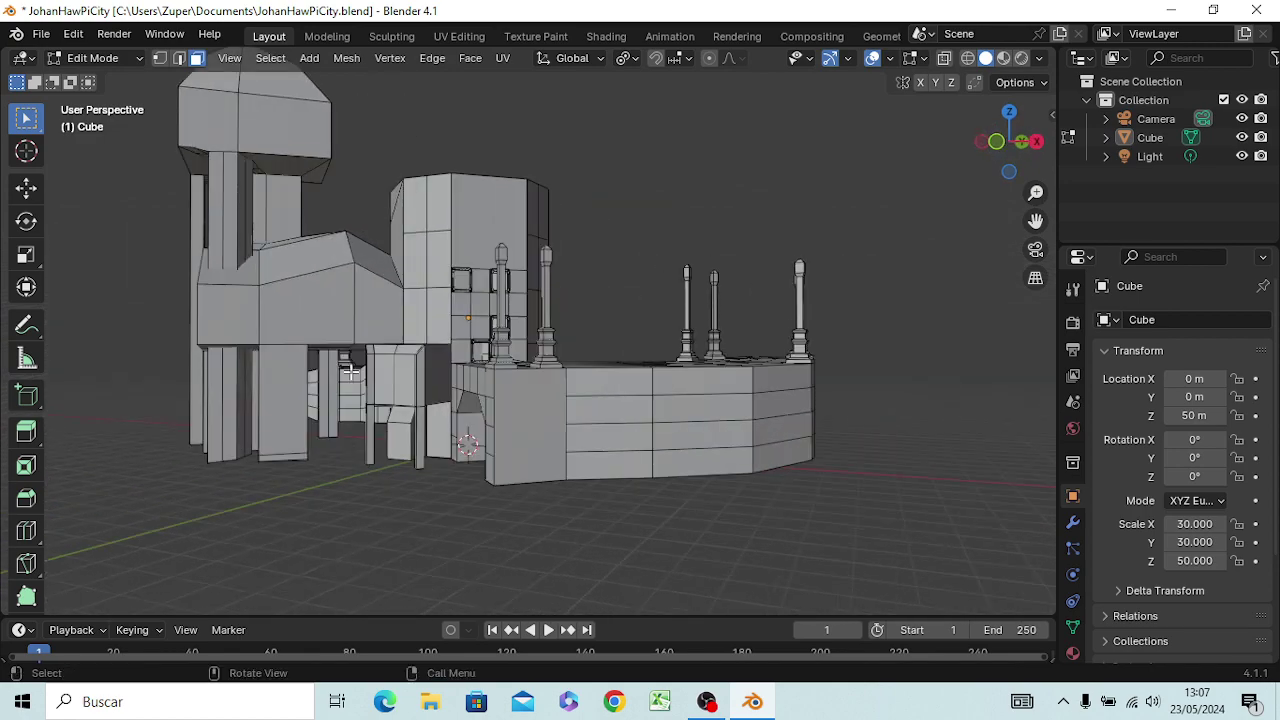
{"action": "left_click", "coordinate": [310, 314]}
{"action": "right_click", "coordinate": [312, 314]}
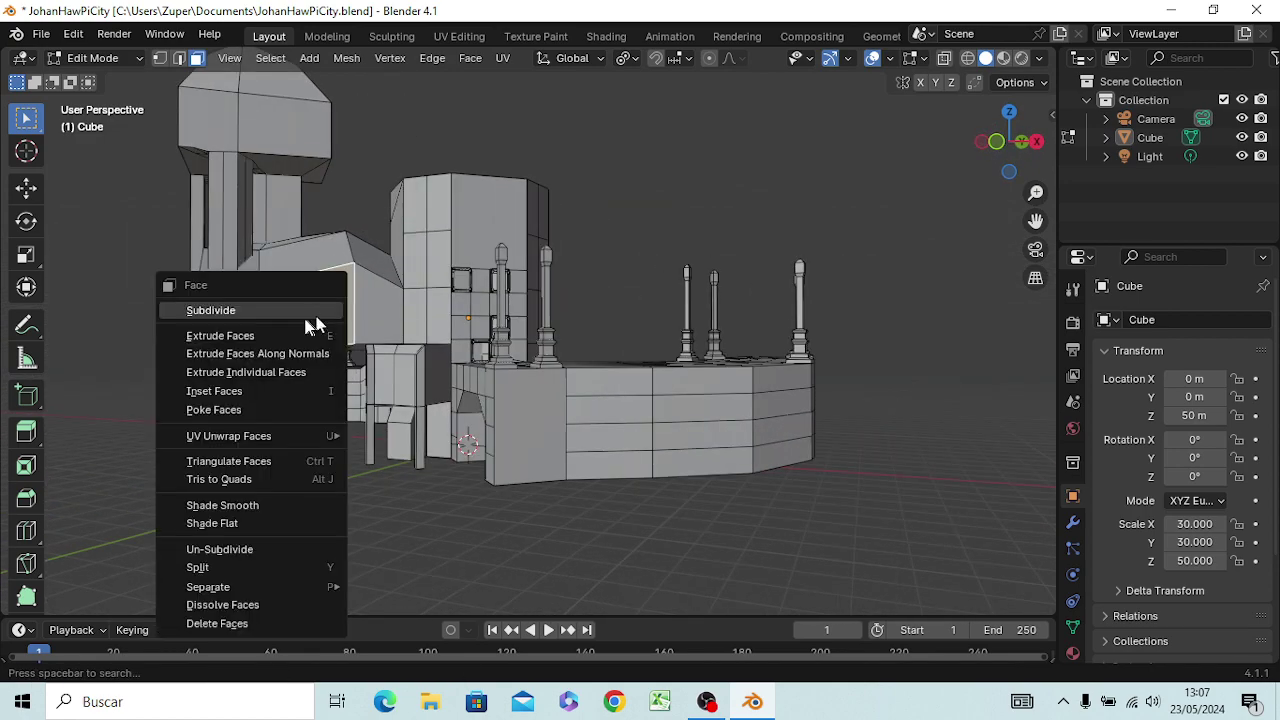
{"action": "left_click", "coordinate": [303, 314]}
{"action": "right_click", "coordinate": [308, 316]}
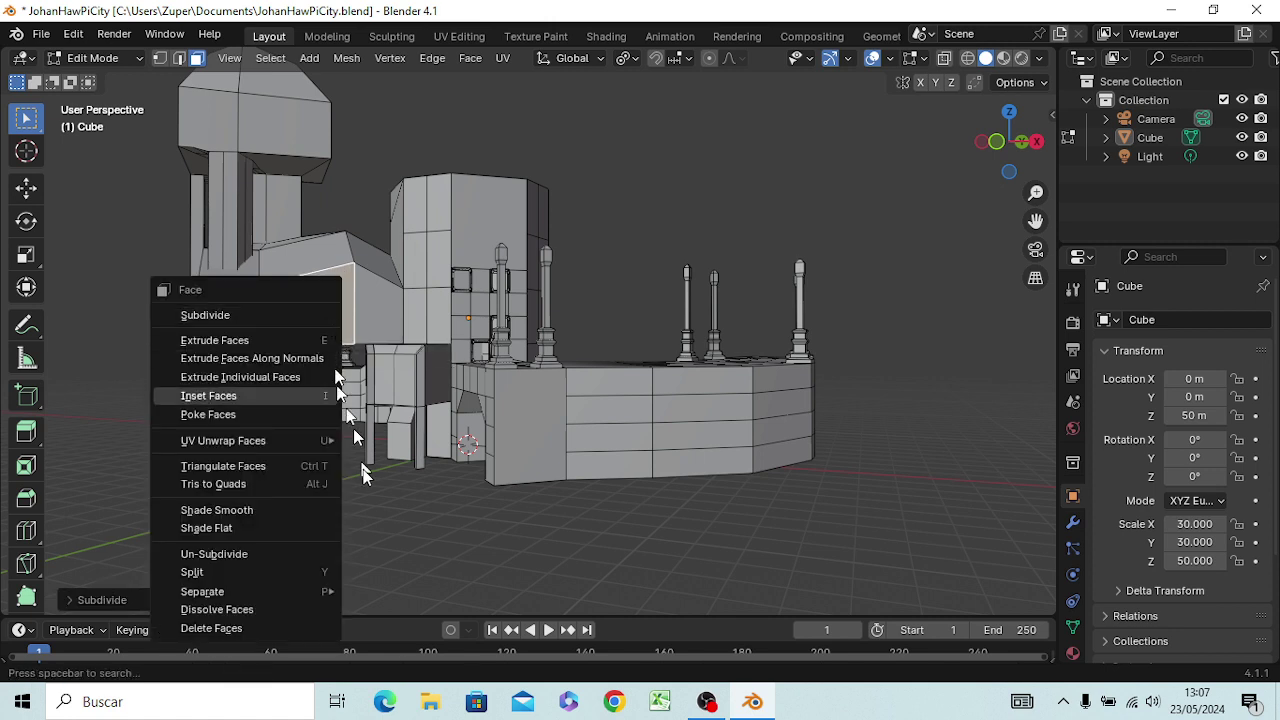
{"action": "key", "text": "ctrl+z"}
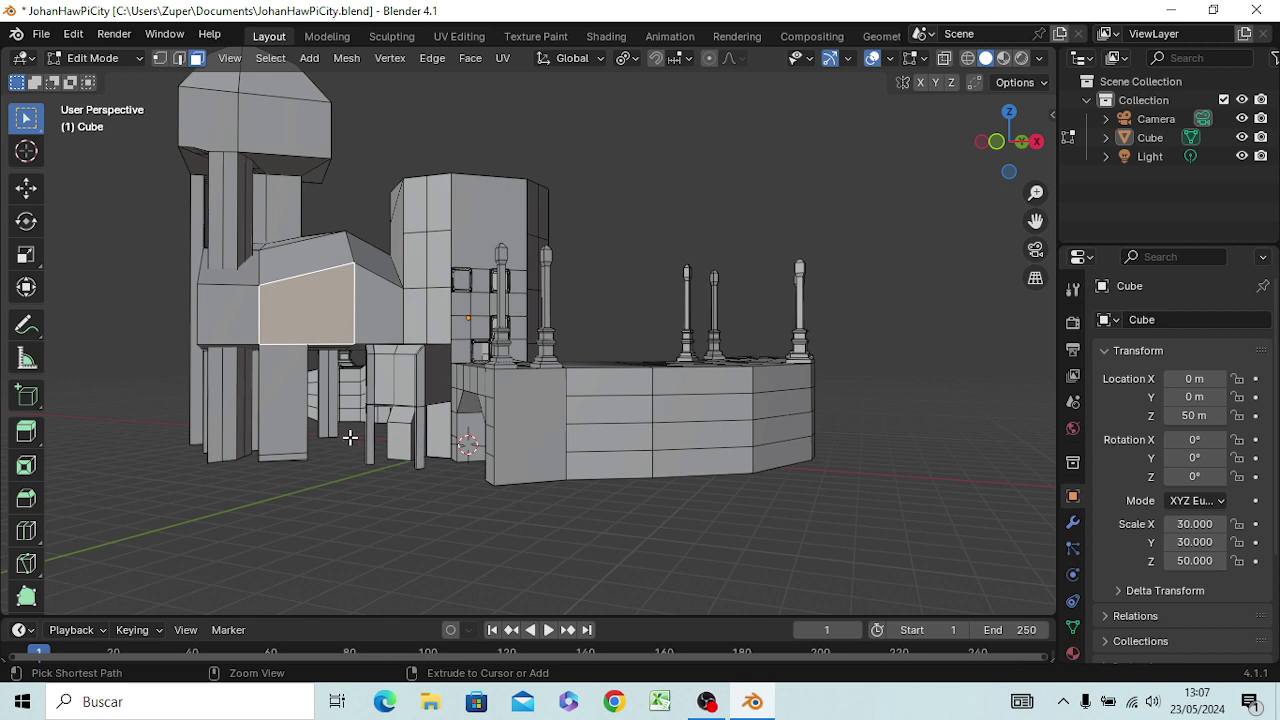
{"action": "key", "text": "ctrl+z"}
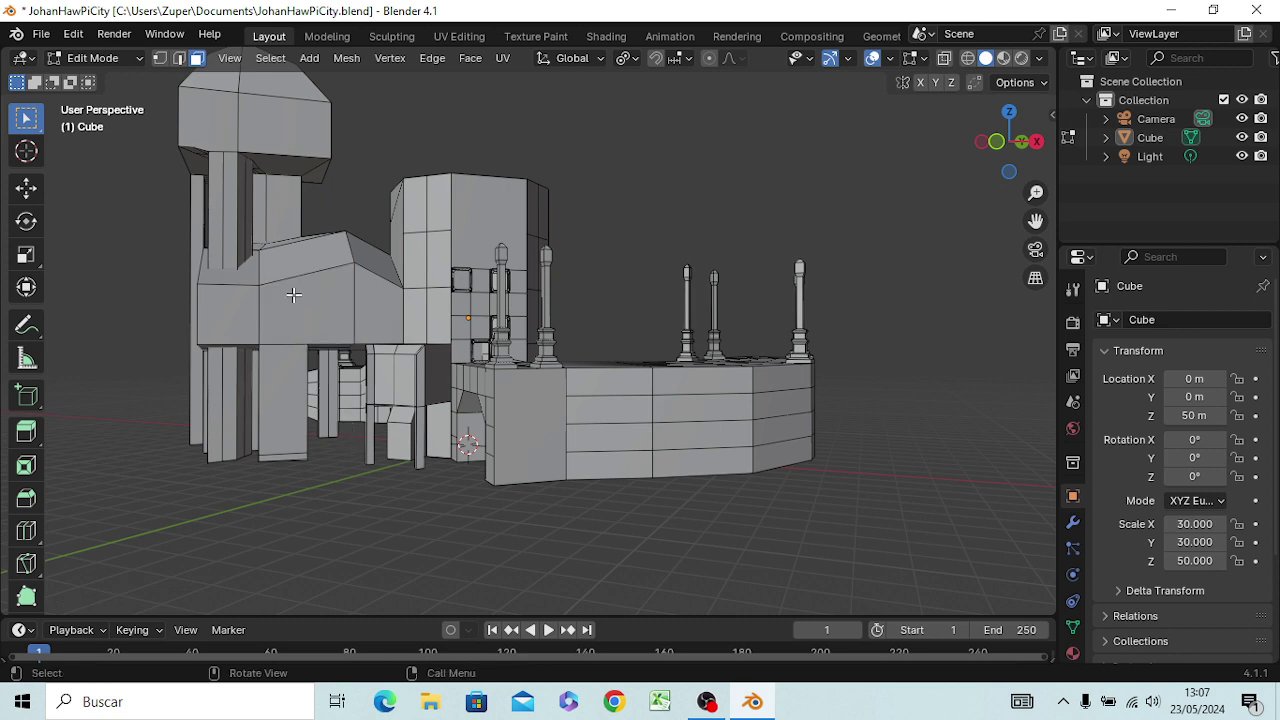
Step: Add two vertical edge loops near the extruded block's end
{"action": "left_click", "coordinate": [298, 300]}
{"action": "key", "text": "ctrl+r"}
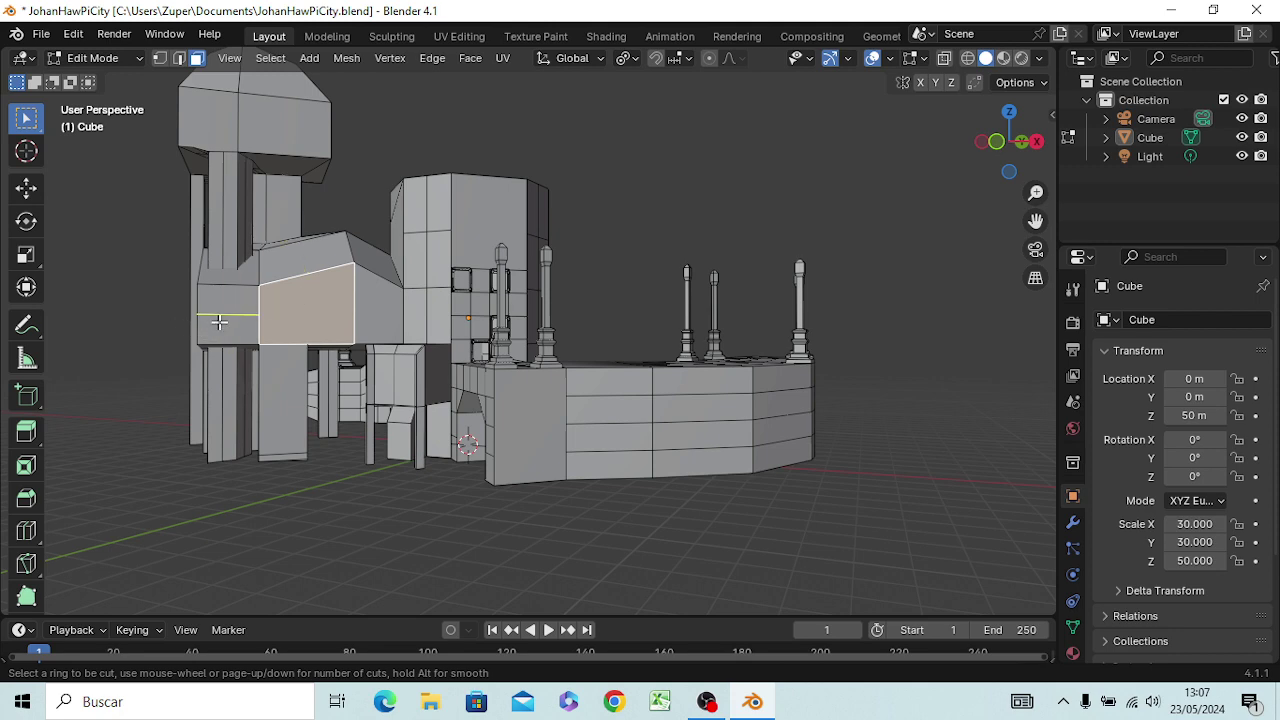
{"action": "scroll", "coordinate": [225, 320], "scroll_direction": "up", "scroll_amount": 1}
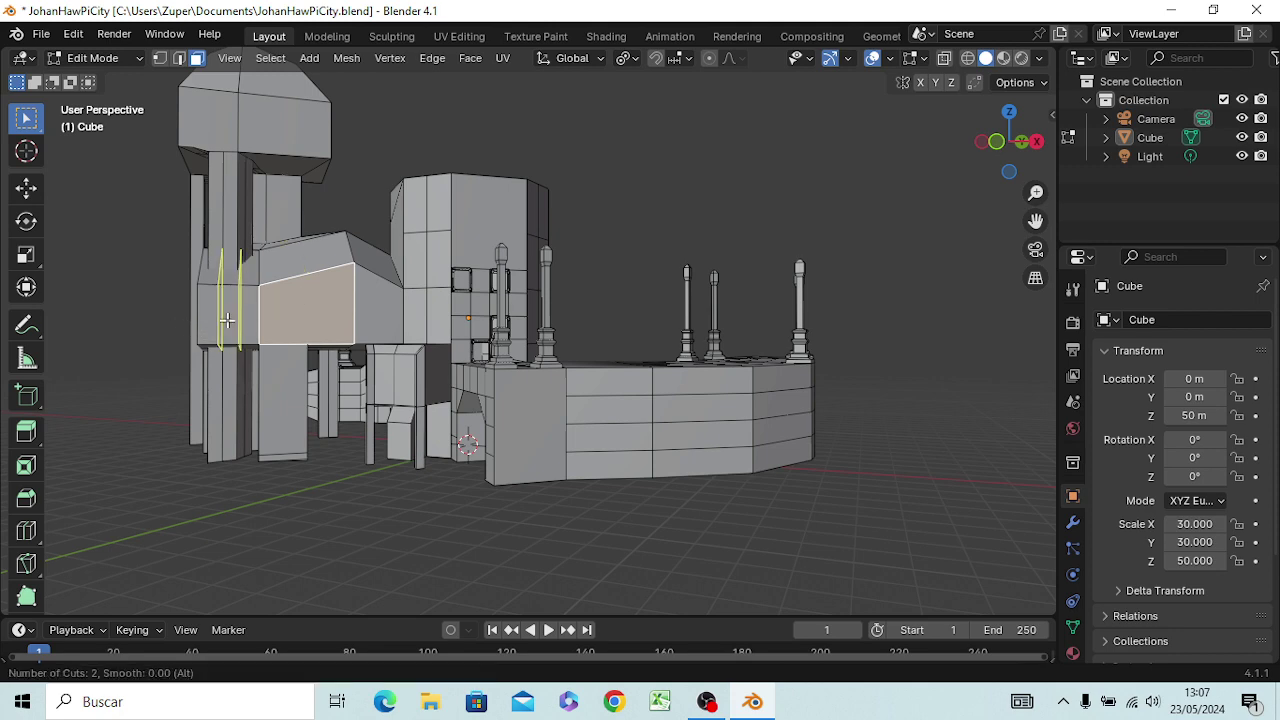
{"action": "left_click", "coordinate": [227, 320]}
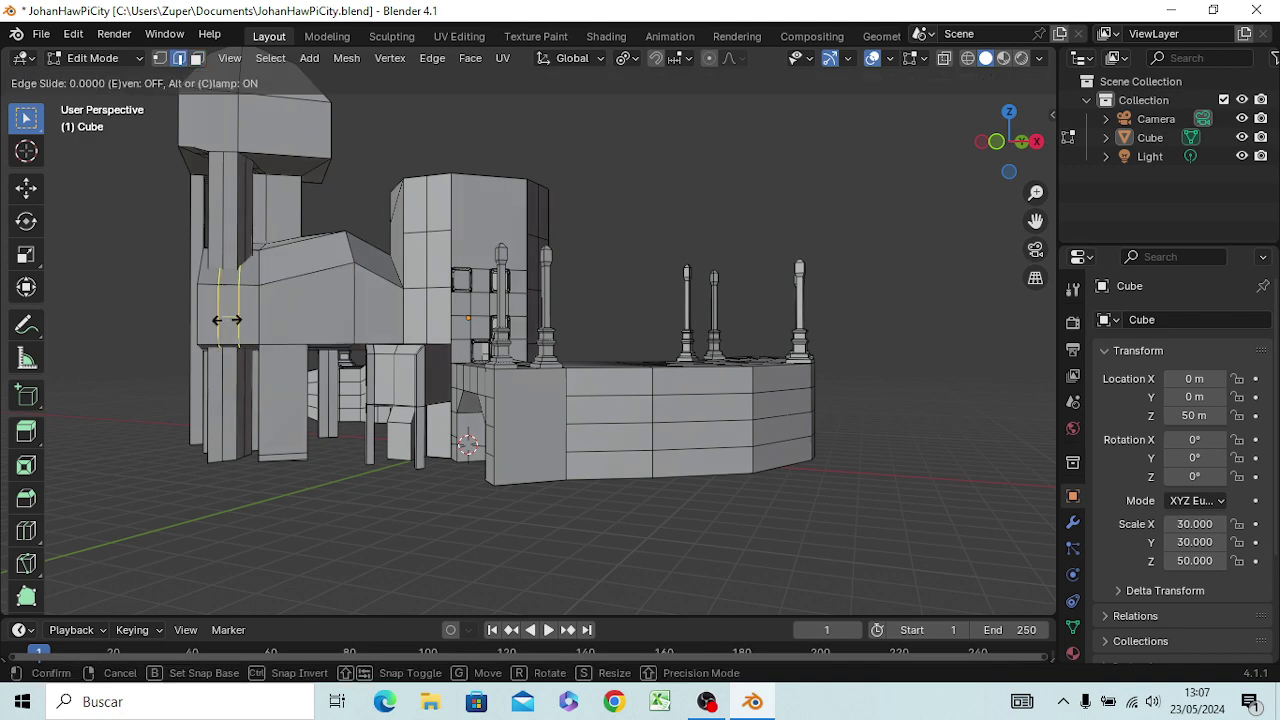
{"action": "left_click", "coordinate": [227, 320]}
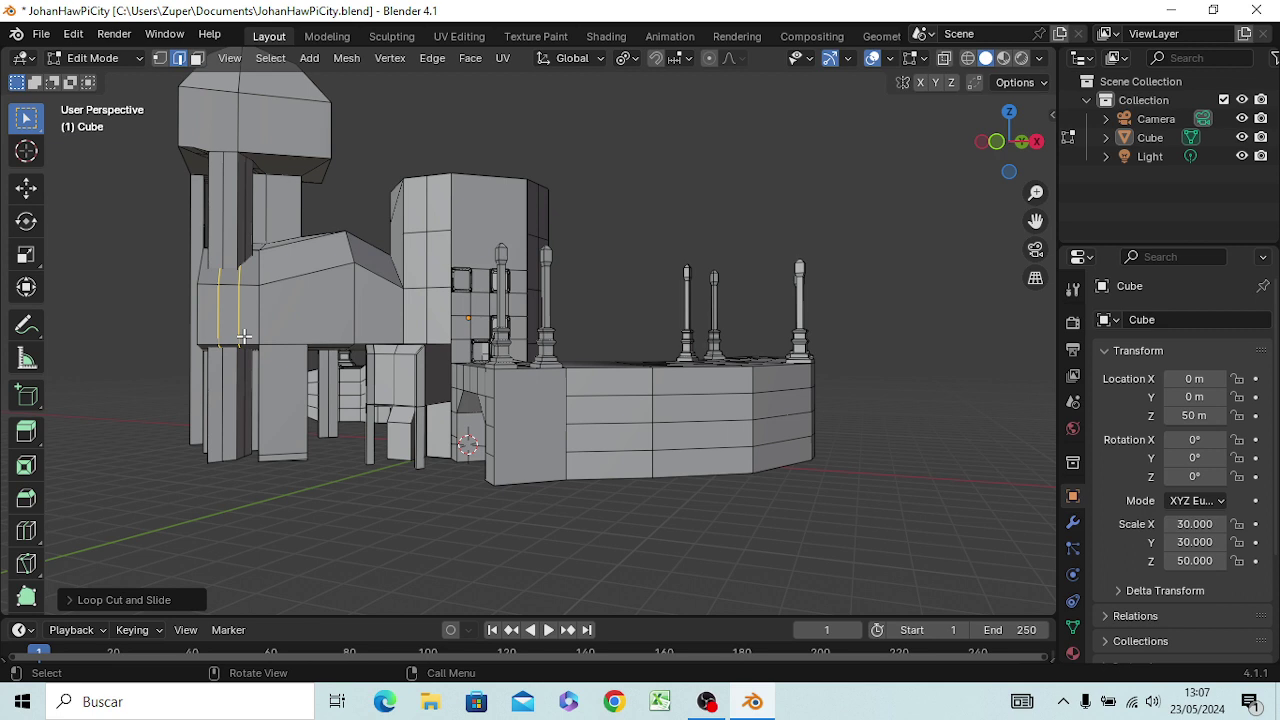
Step: Add two horizontal edge loops and select the small square face between the cuts
{"action": "key", "text": "ctrl+r"}
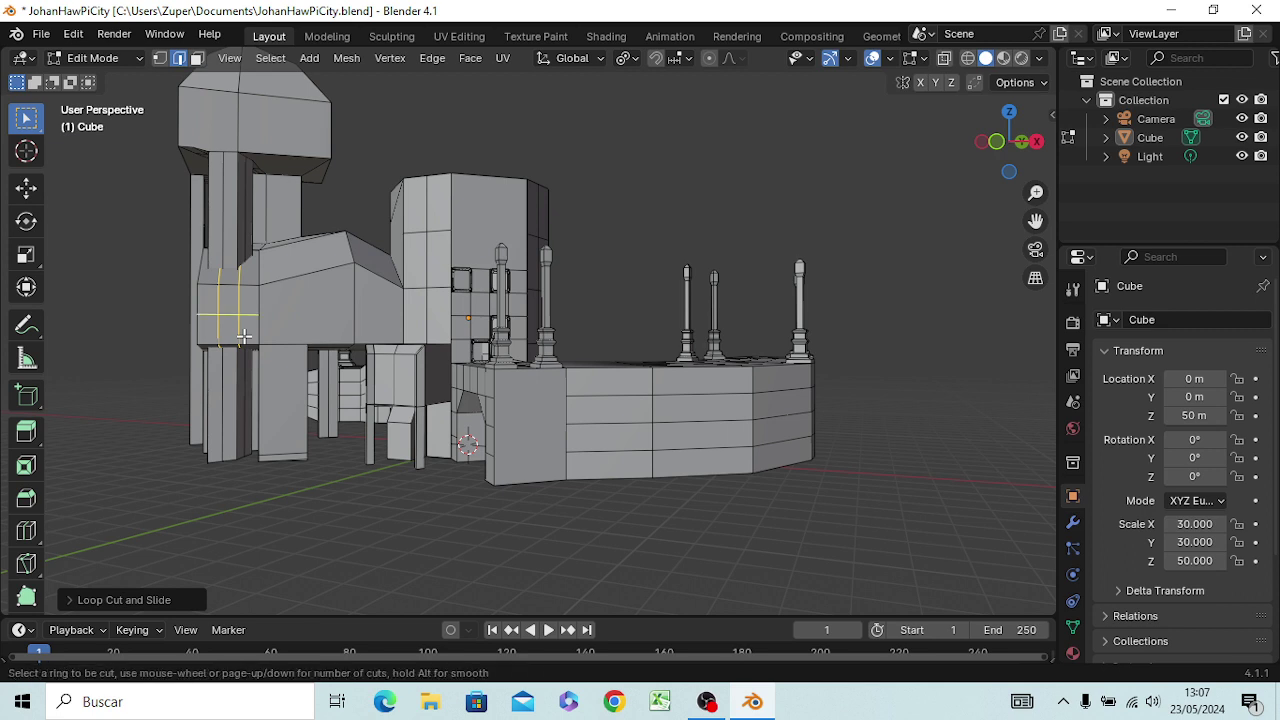
{"action": "scroll", "coordinate": [214, 315], "scroll_direction": "up", "scroll_amount": 1}
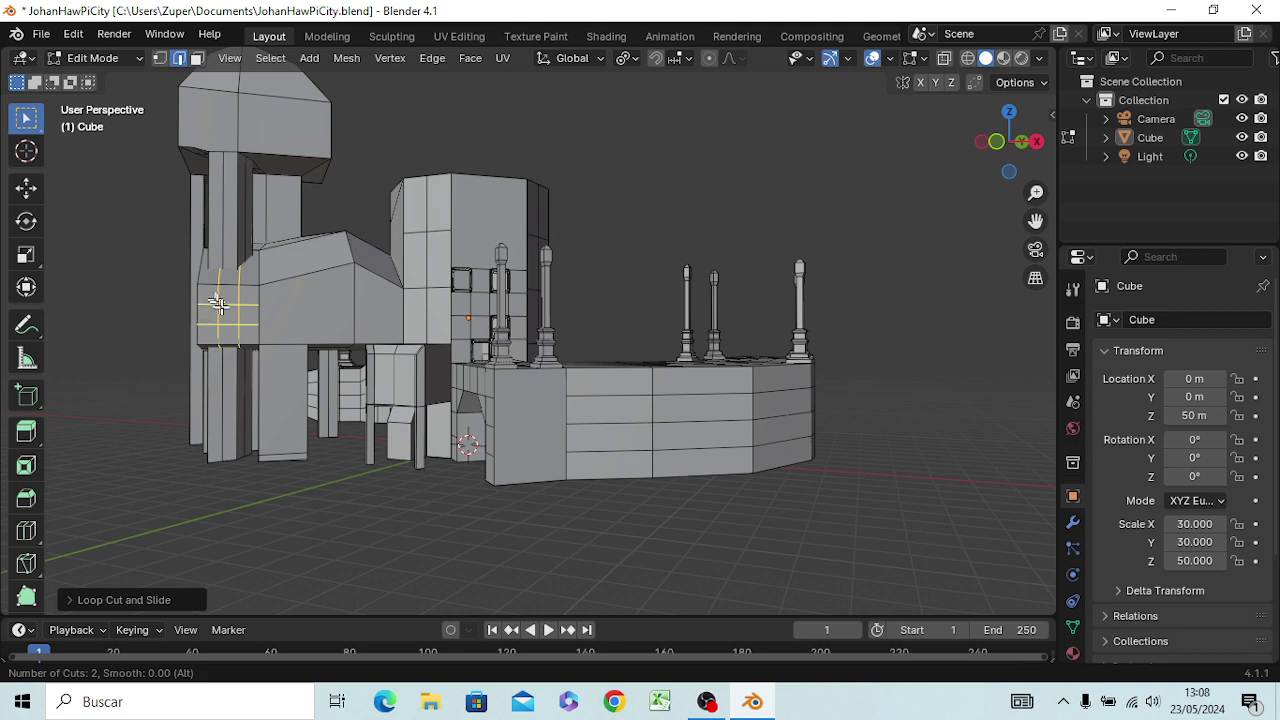
{"action": "left_click", "coordinate": [221, 308]}
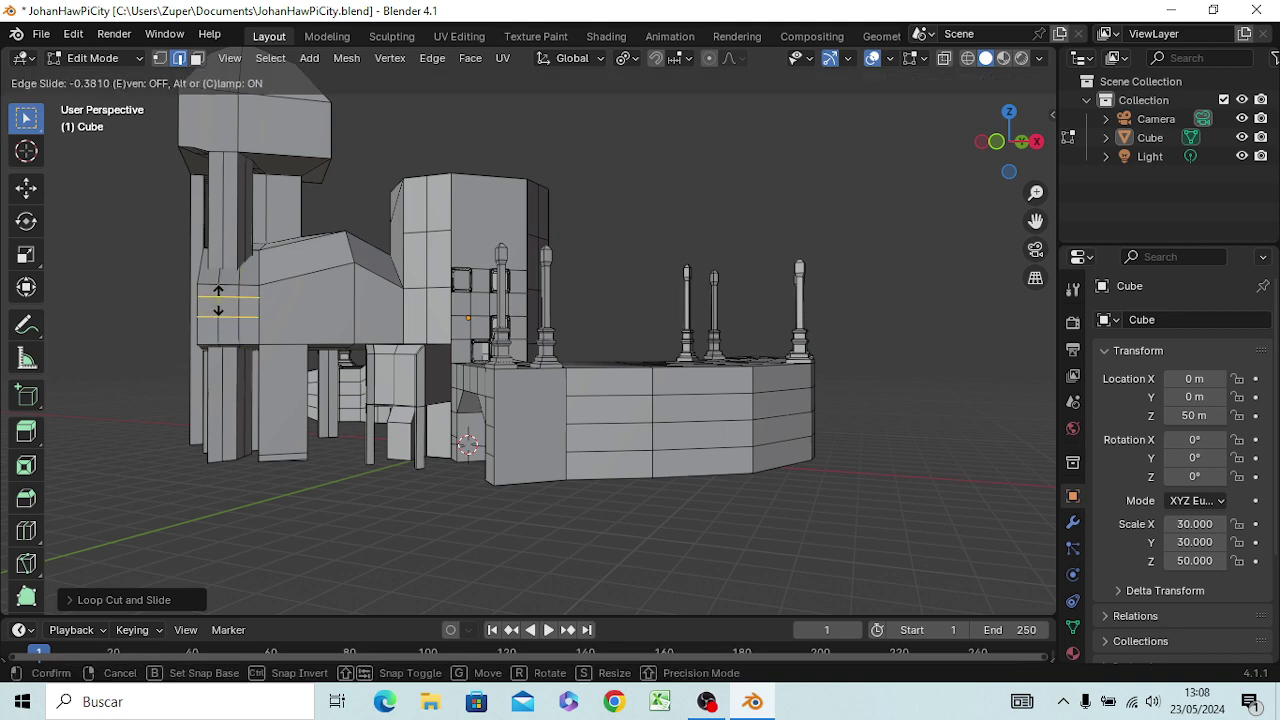
{"action": "left_click", "coordinate": [218, 300]}
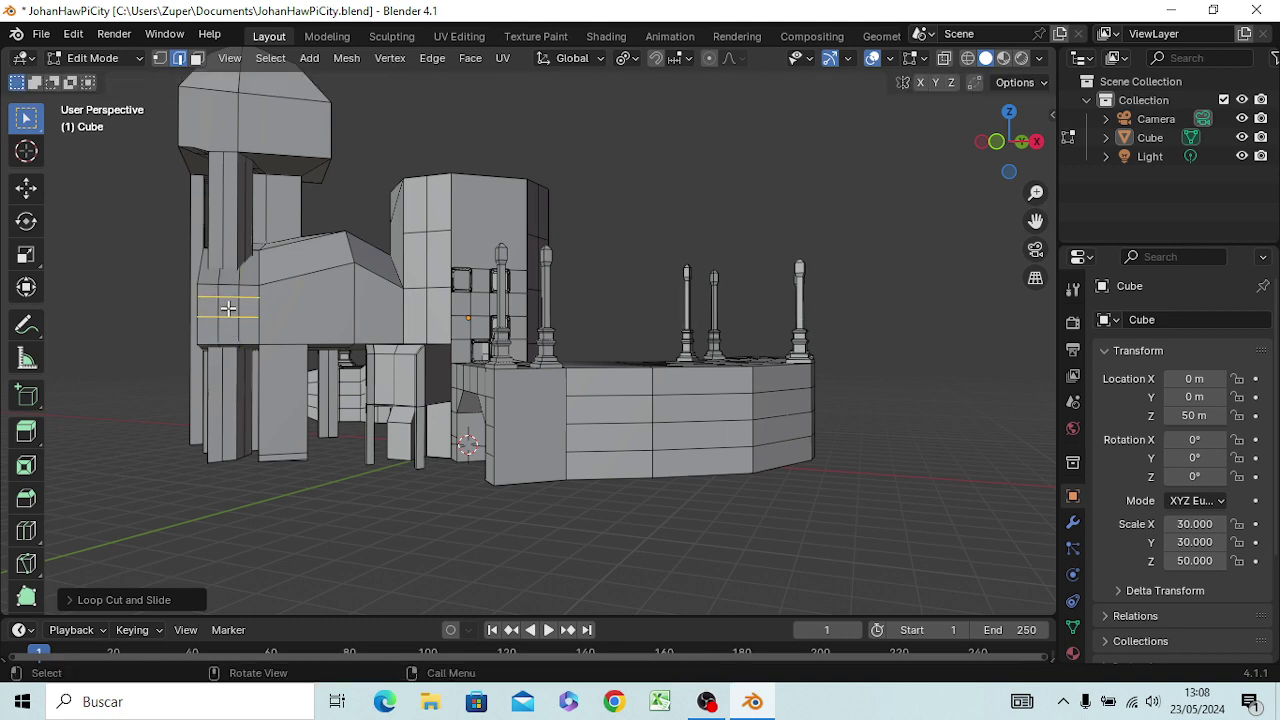
{"action": "left_click", "coordinate": [227, 315]}
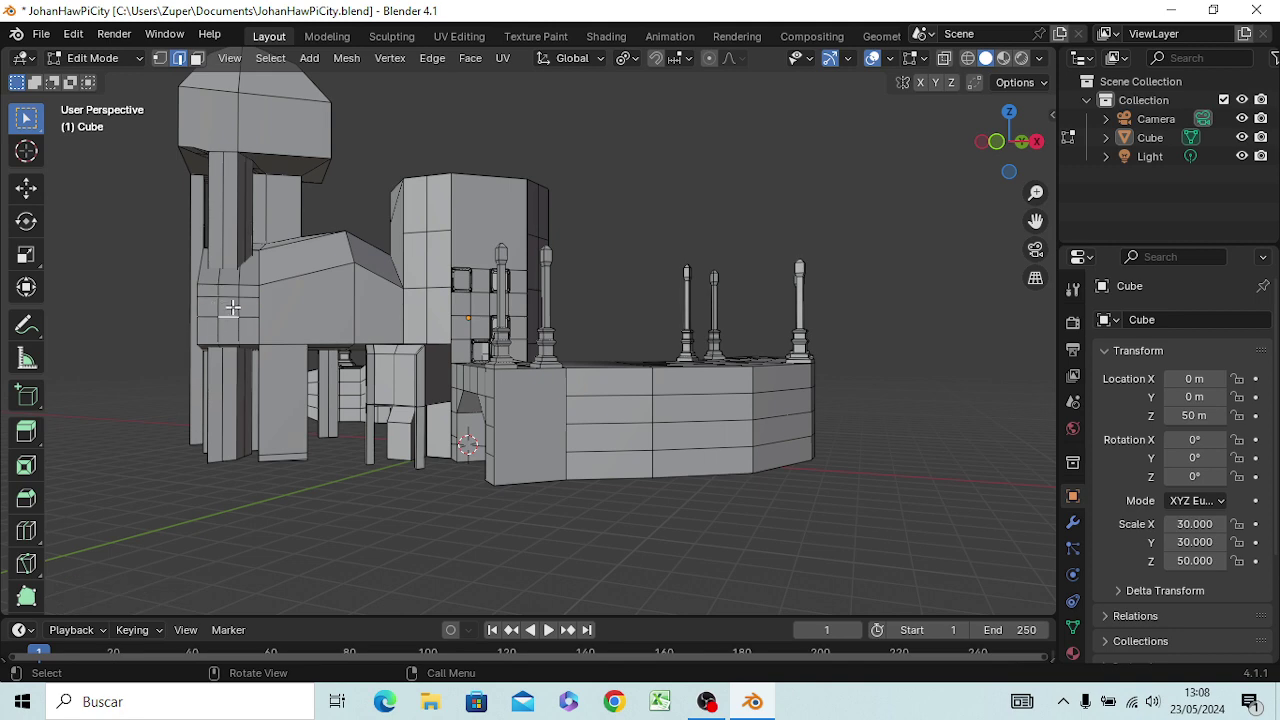
{"action": "key", "text": "3"}
{"action": "left_click", "coordinate": [220, 310]}
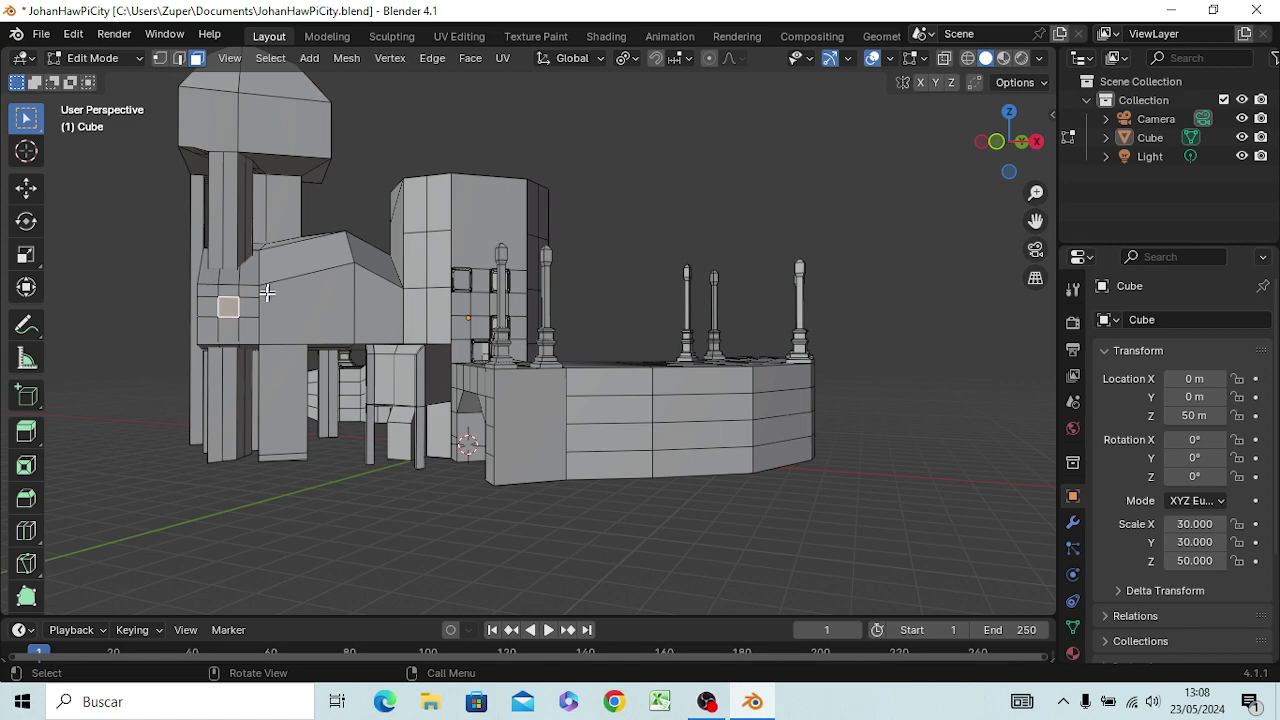
Step: Zoom in on the small square face and inset it
{"action": "scroll", "coordinate": [250, 300], "scroll_direction": "up", "scroll_amount": 2}
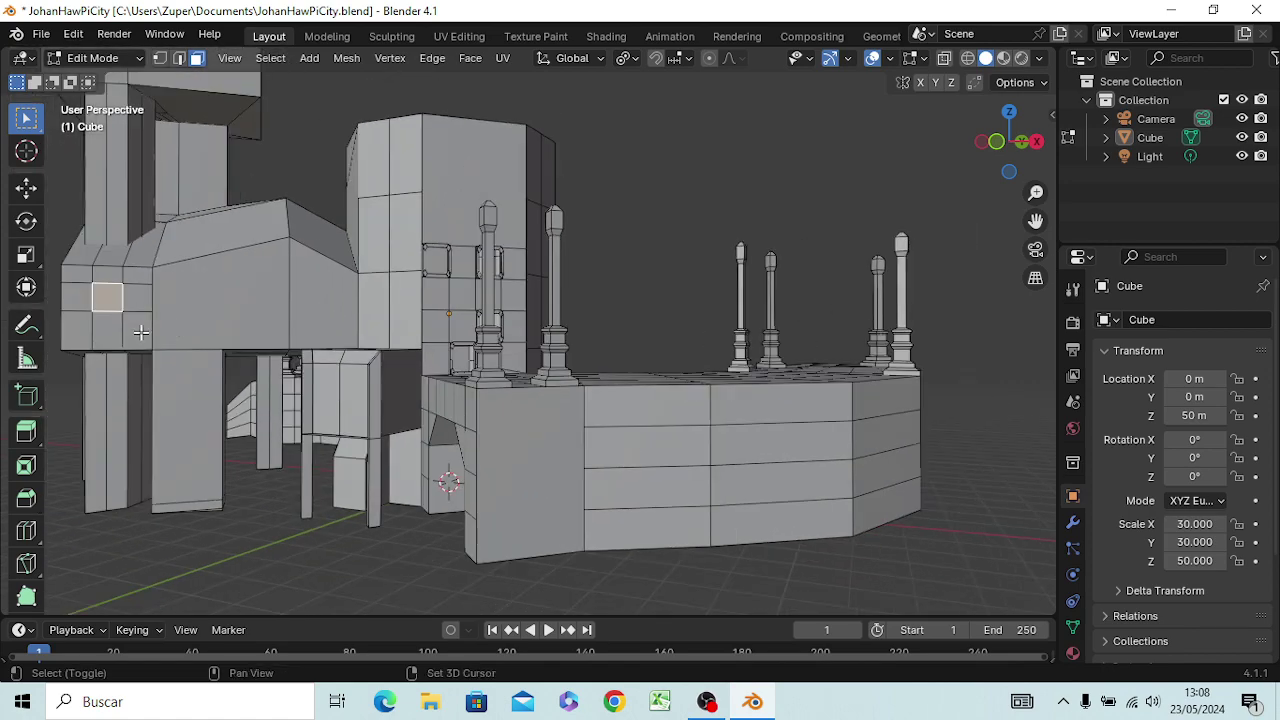
{"action": "middle_click_drag", "start_coordinate": [141, 325], "coordinate": [352, 352], "text": "shift"}
{"action": "scroll", "coordinate": [352, 352], "scroll_direction": "up", "scroll_amount": 1}
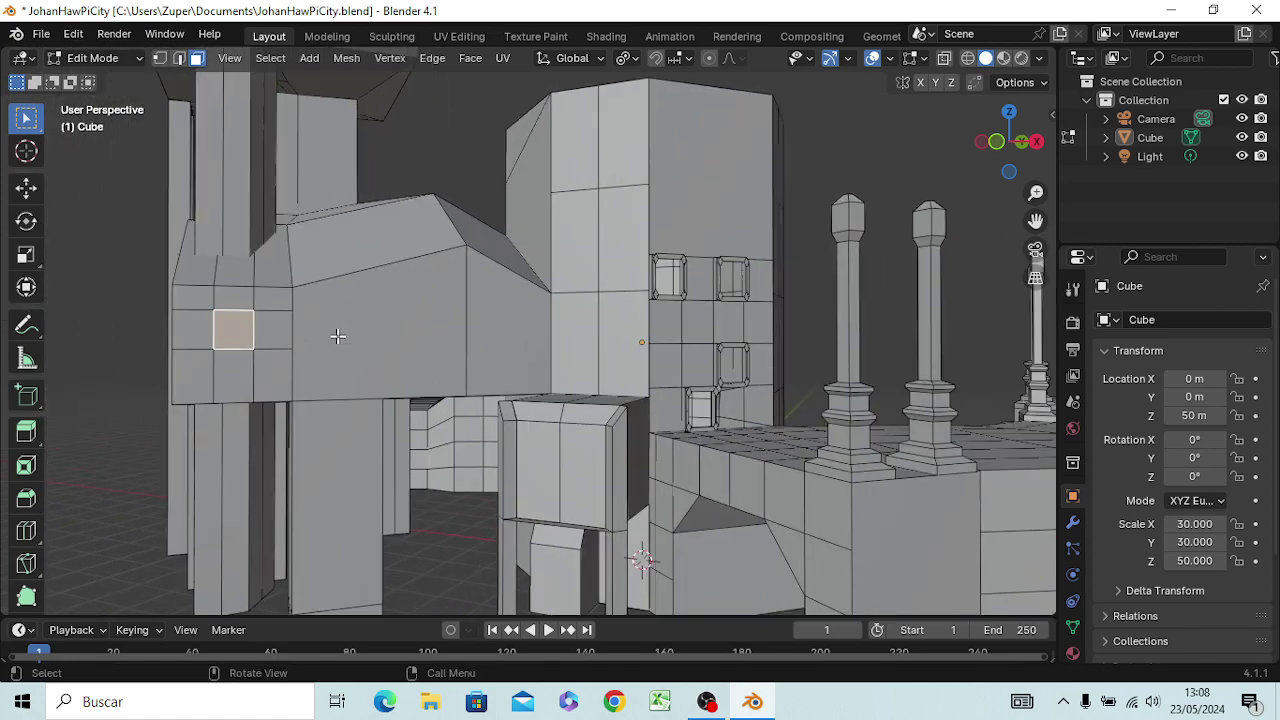
{"action": "scroll", "coordinate": [334, 334], "scroll_direction": "up", "scroll_amount": 1}
{"action": "scroll", "coordinate": [334, 334], "scroll_direction": "up", "scroll_amount": 1}
{"action": "scroll", "coordinate": [360, 400], "scroll_direction": "up", "scroll_amount": 1}
{"action": "middle_click_drag", "start_coordinate": [401, 404], "coordinate": [417, 380], "text": "shift"}
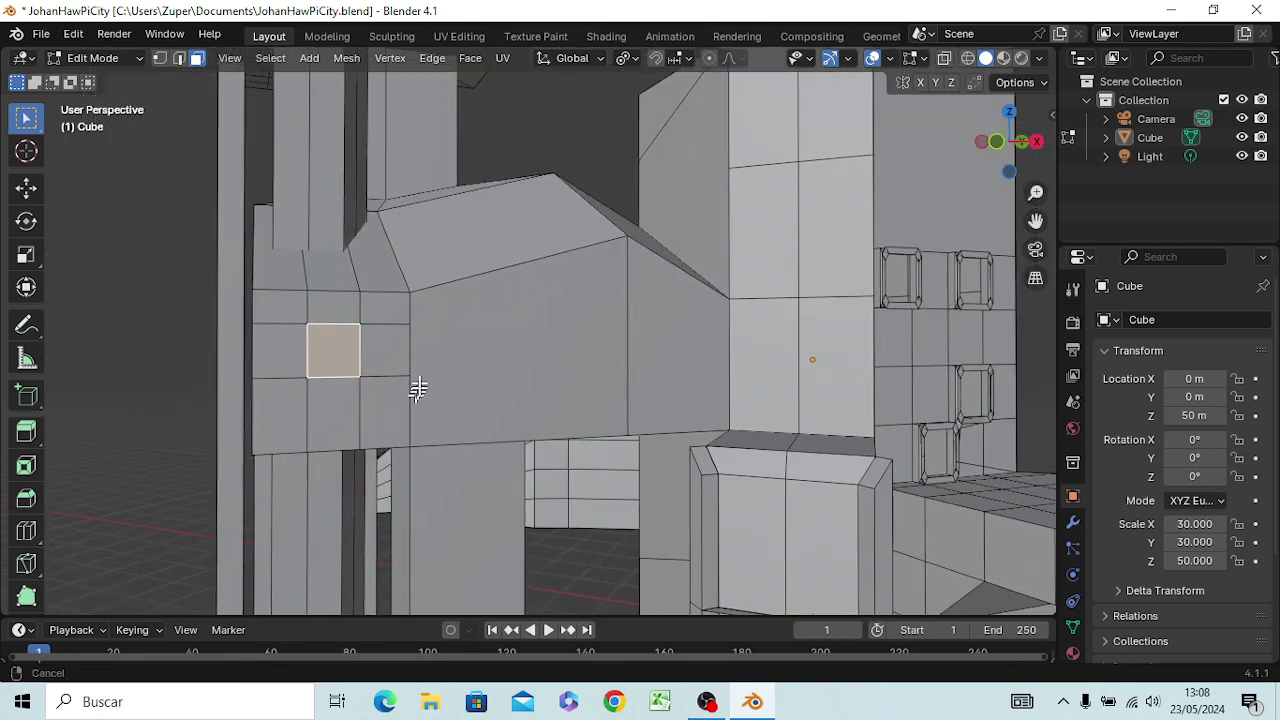
{"action": "key", "text": "i"}
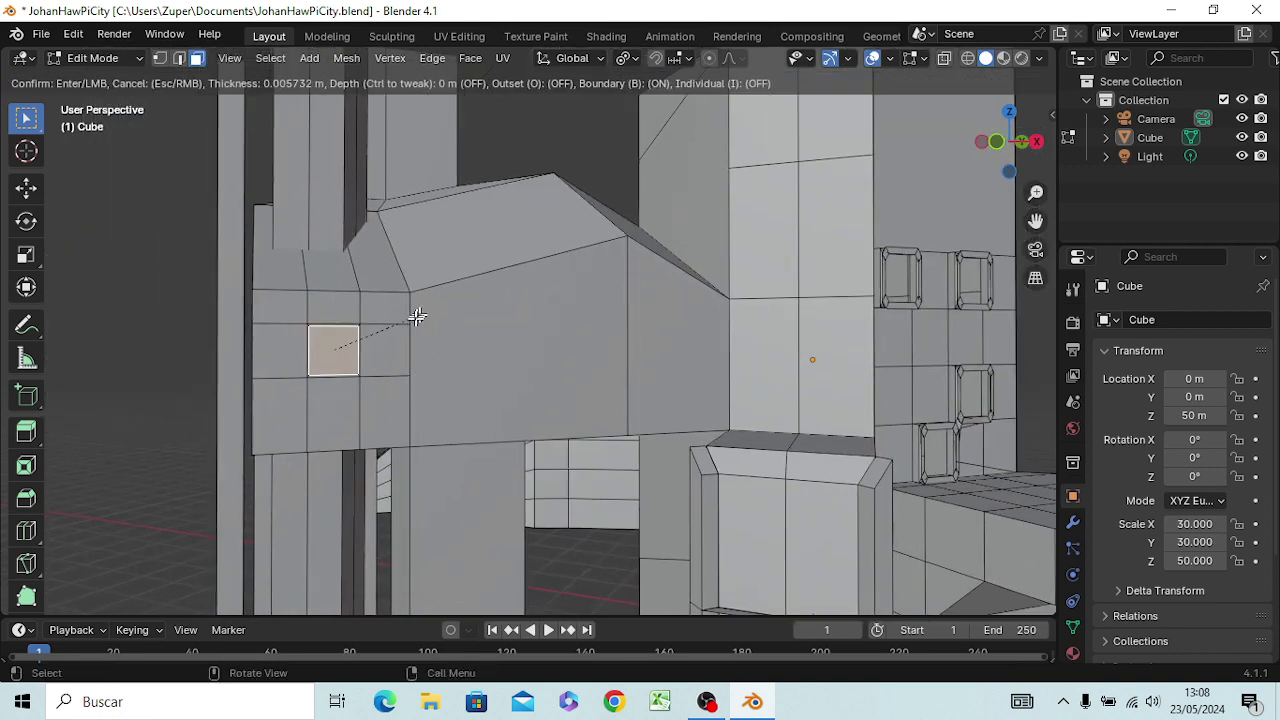
{"action": "left_click", "coordinate": [420, 320]}
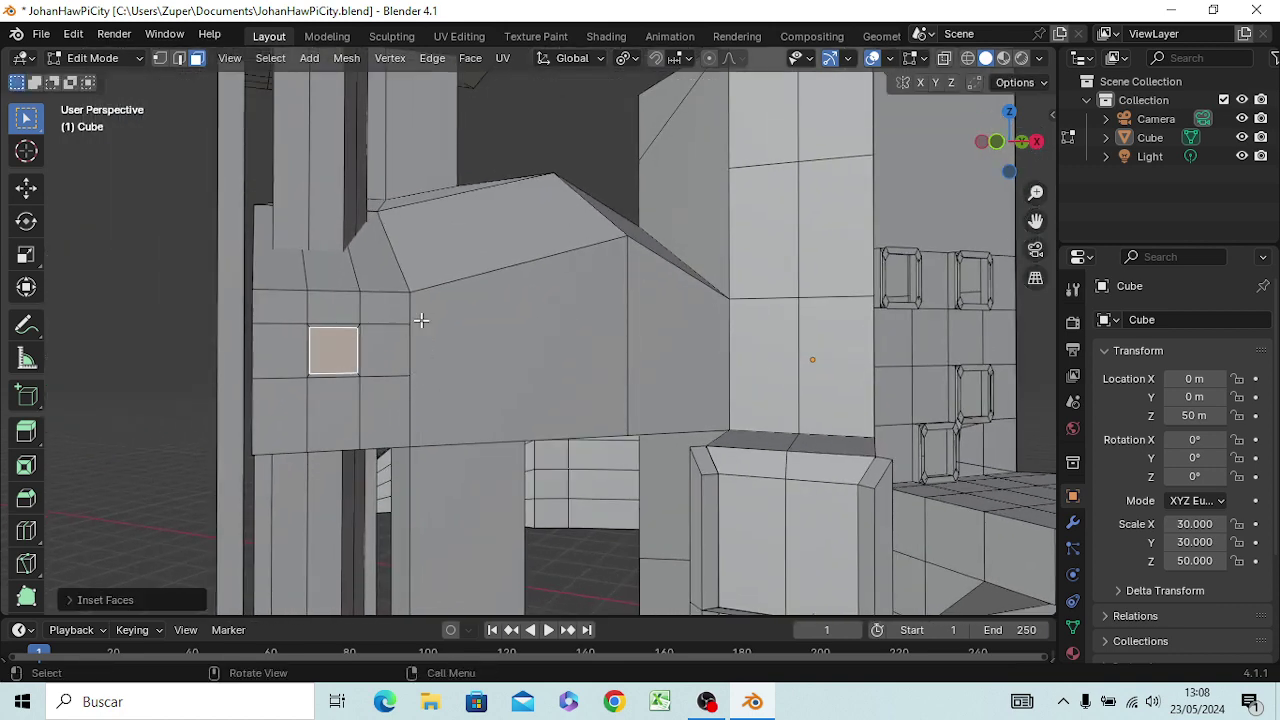
Step: Delete the window face by its edges, after undoing a vertex delete, leaving a hole
{"action": "scroll", "coordinate": [280, 360], "scroll_direction": "up", "scroll_amount": 2}
{"action": "scroll", "coordinate": [283, 358], "scroll_direction": "up", "scroll_amount": 1}
{"action": "scroll", "coordinate": [270, 357], "scroll_direction": "up", "scroll_amount": 1}
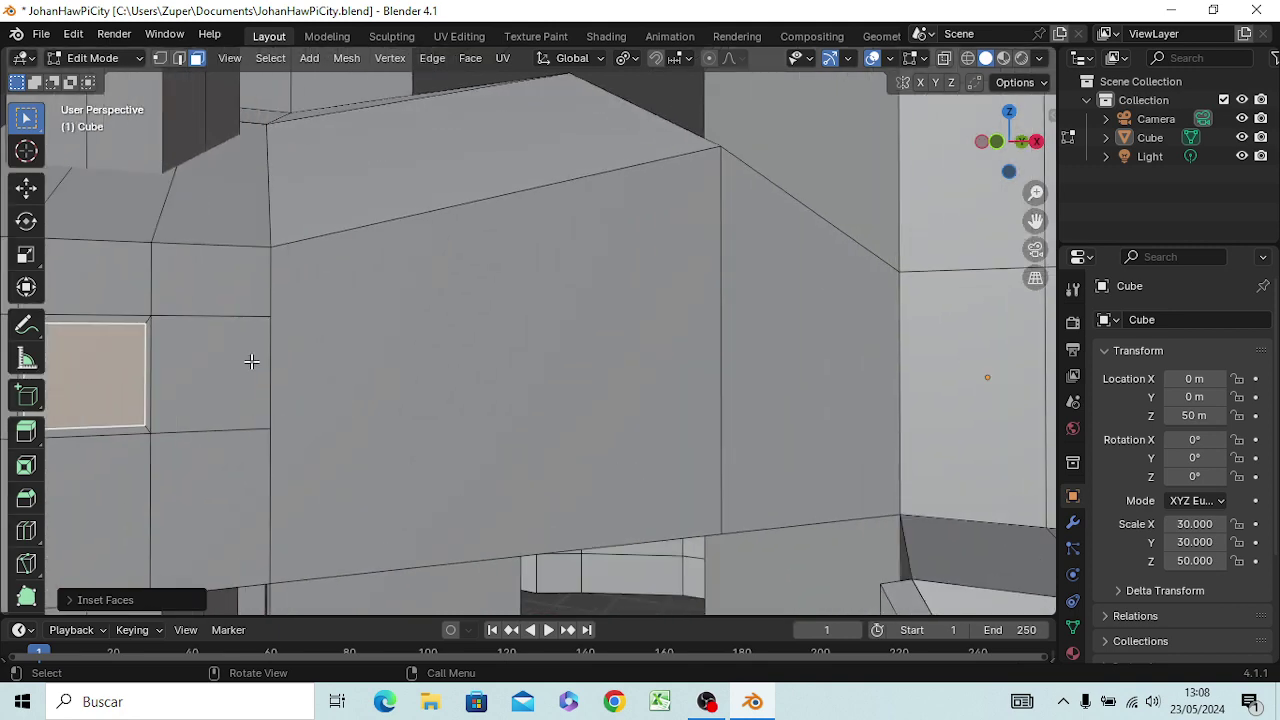
{"action": "key", "text": "x"}
{"action": "left_click", "coordinate": [251, 363]}
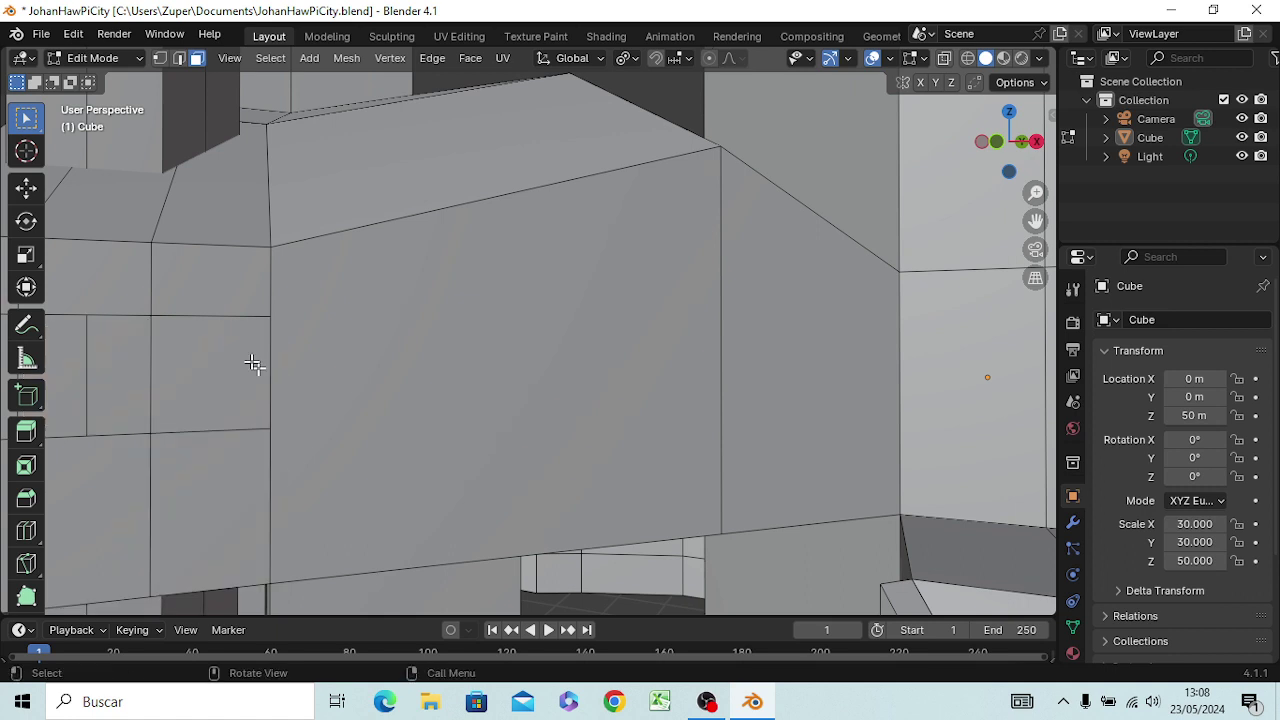
{"action": "key", "text": "ctrl+z"}
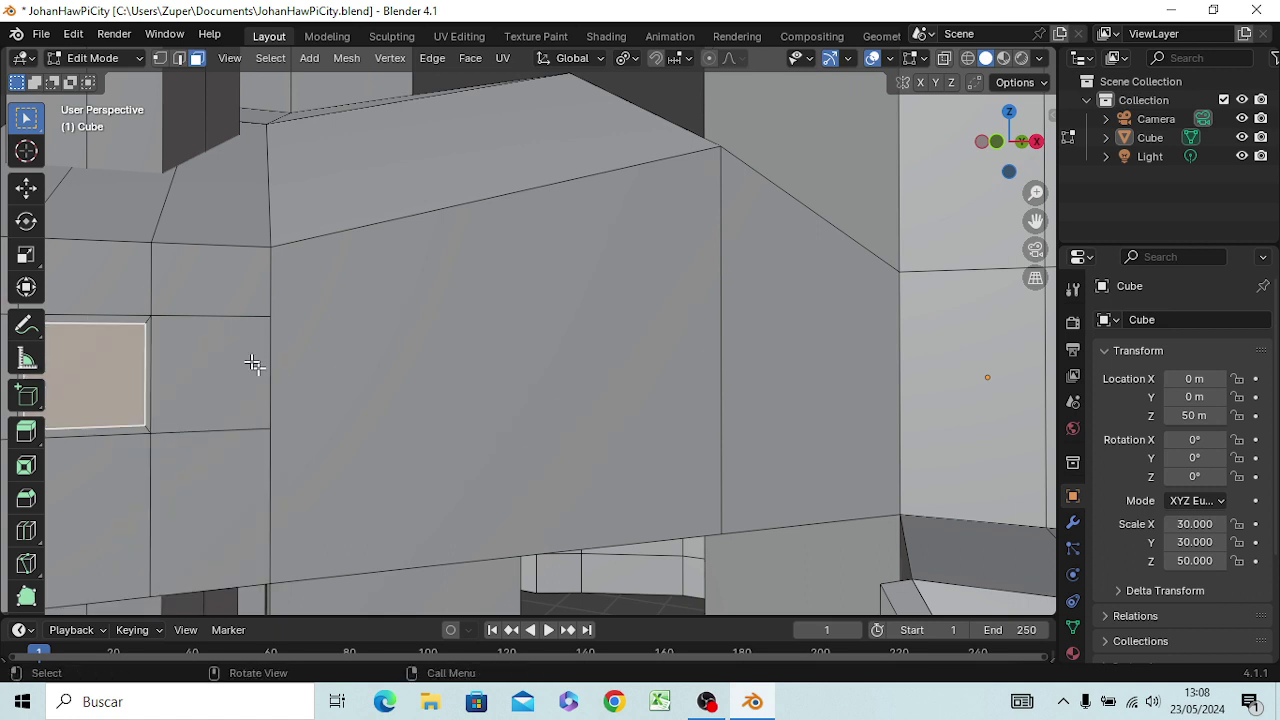
{"action": "key", "text": "x"}
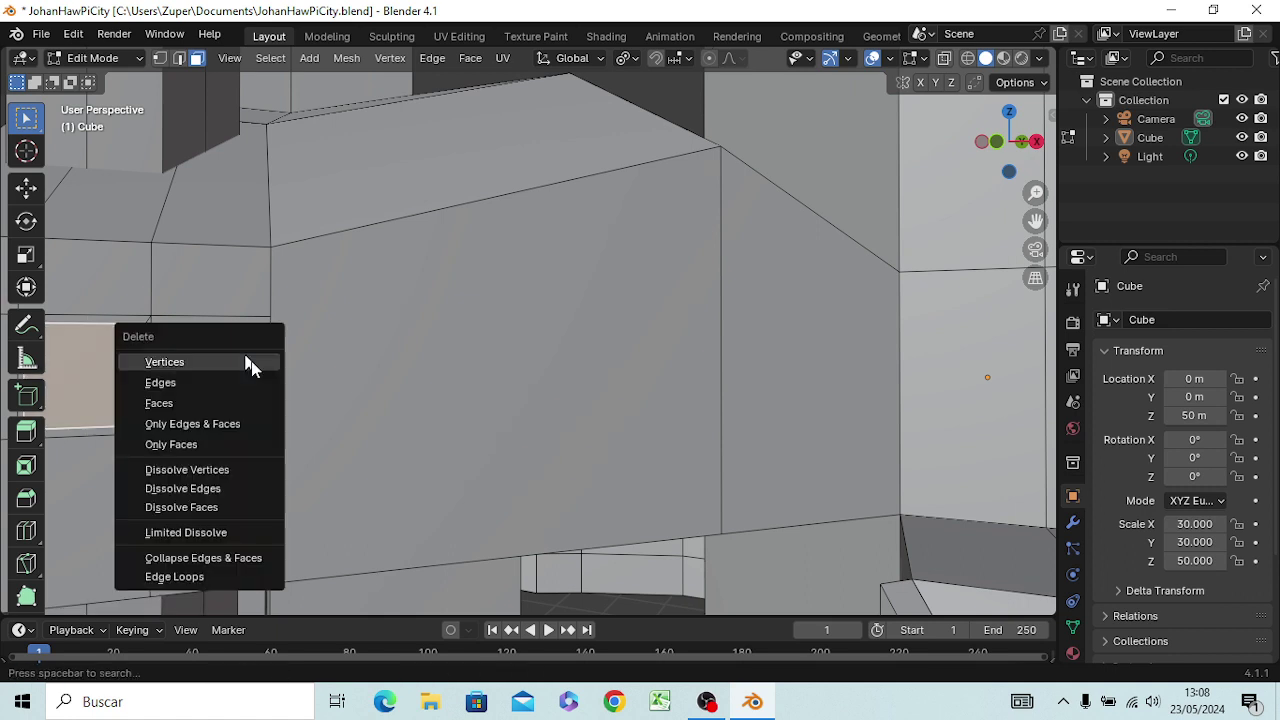
{"action": "left_click", "coordinate": [249, 377]}
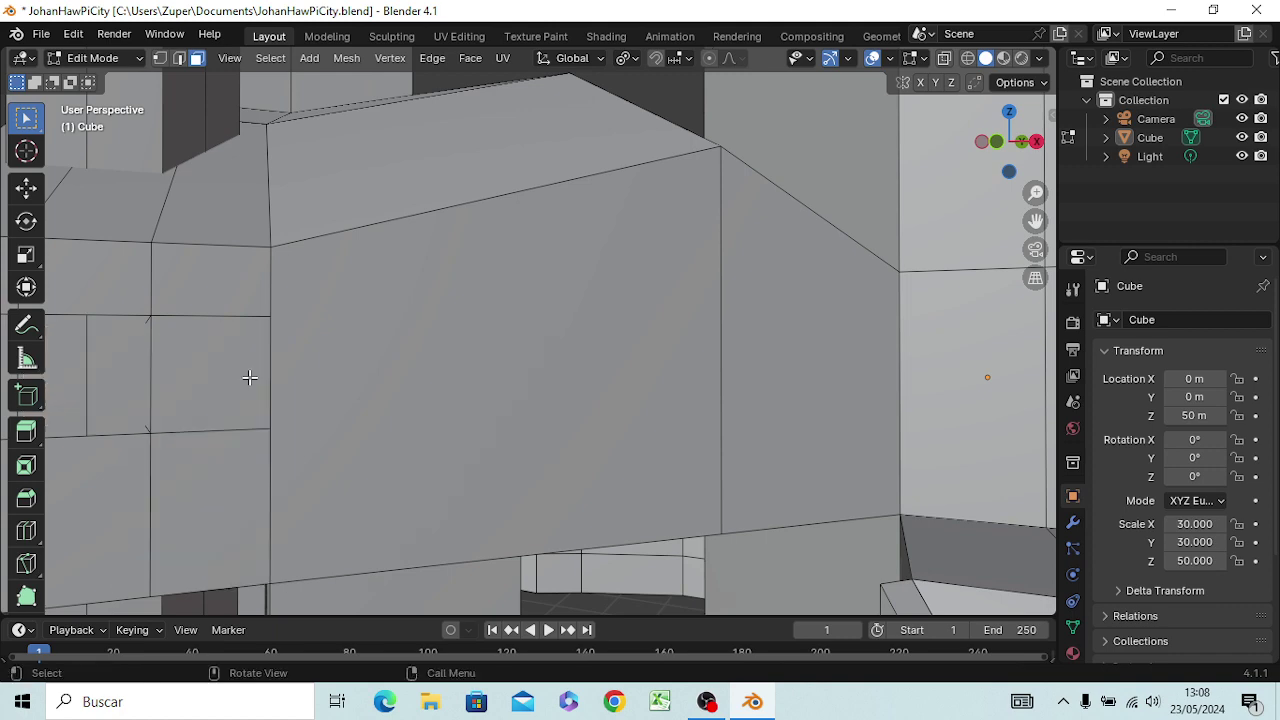
{"action": "mouse_move", "coordinate": [249, 377]}
{"action": "middle_mouse_down"}
{"action": "mouse_move", "coordinate": [278, 408]}
{"action": "mouse_move", "coordinate": [240, 383]}
{"action": "middle_mouse_up"}
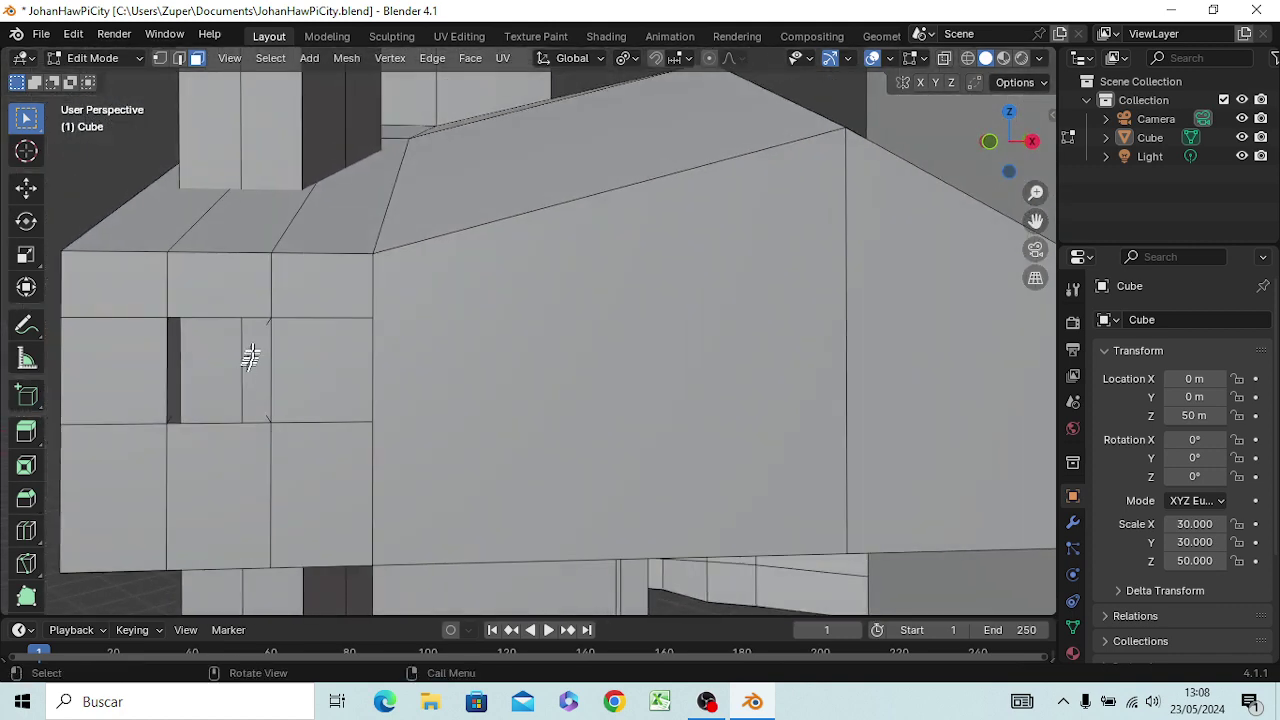
Step: Save the file, fill the hole with a face, inset it and delete the inner face
{"action": "key", "text": "ctrl+s"}
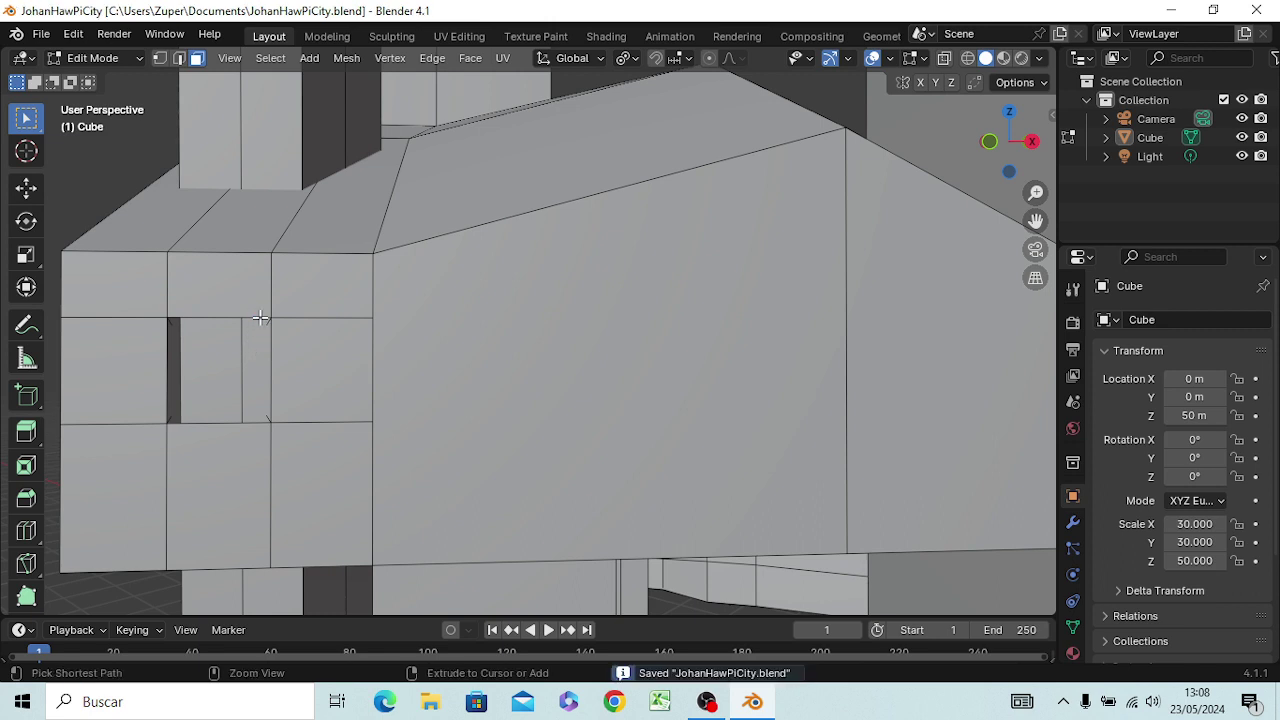
{"action": "key", "text": "alt+h"}
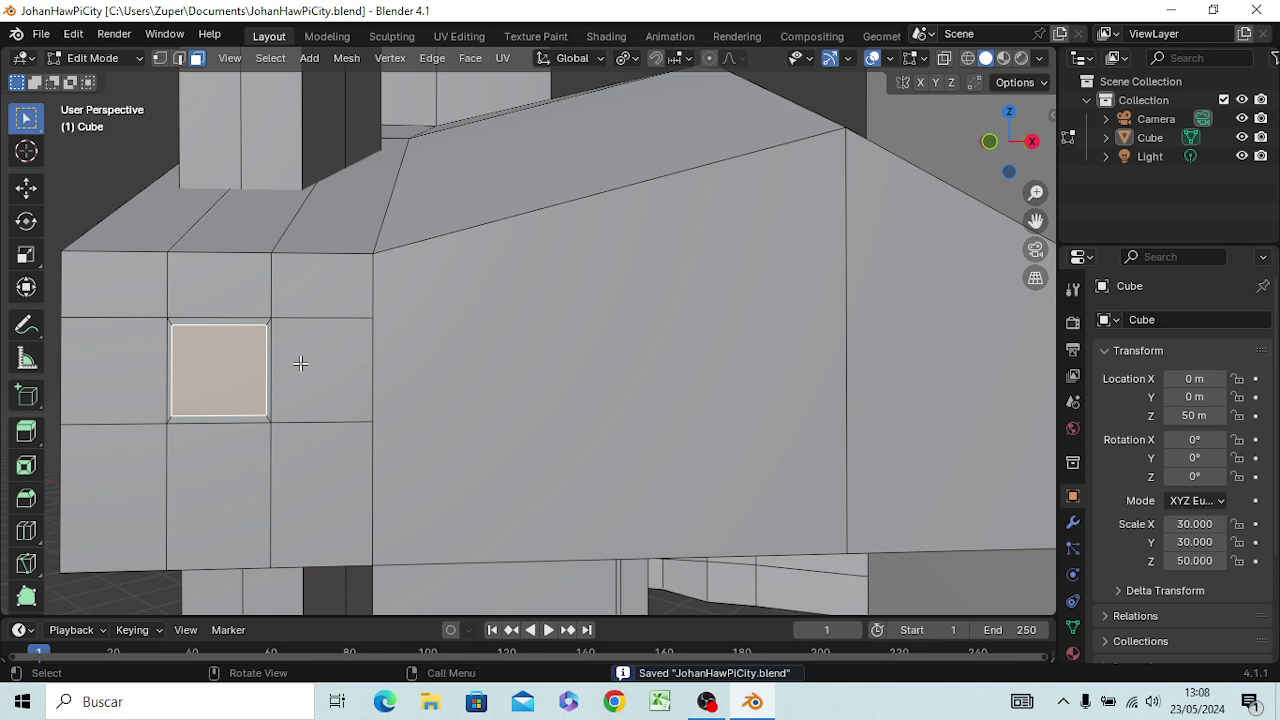
{"action": "key", "text": "i"}
{"action": "left_click", "coordinate": [287, 369]}
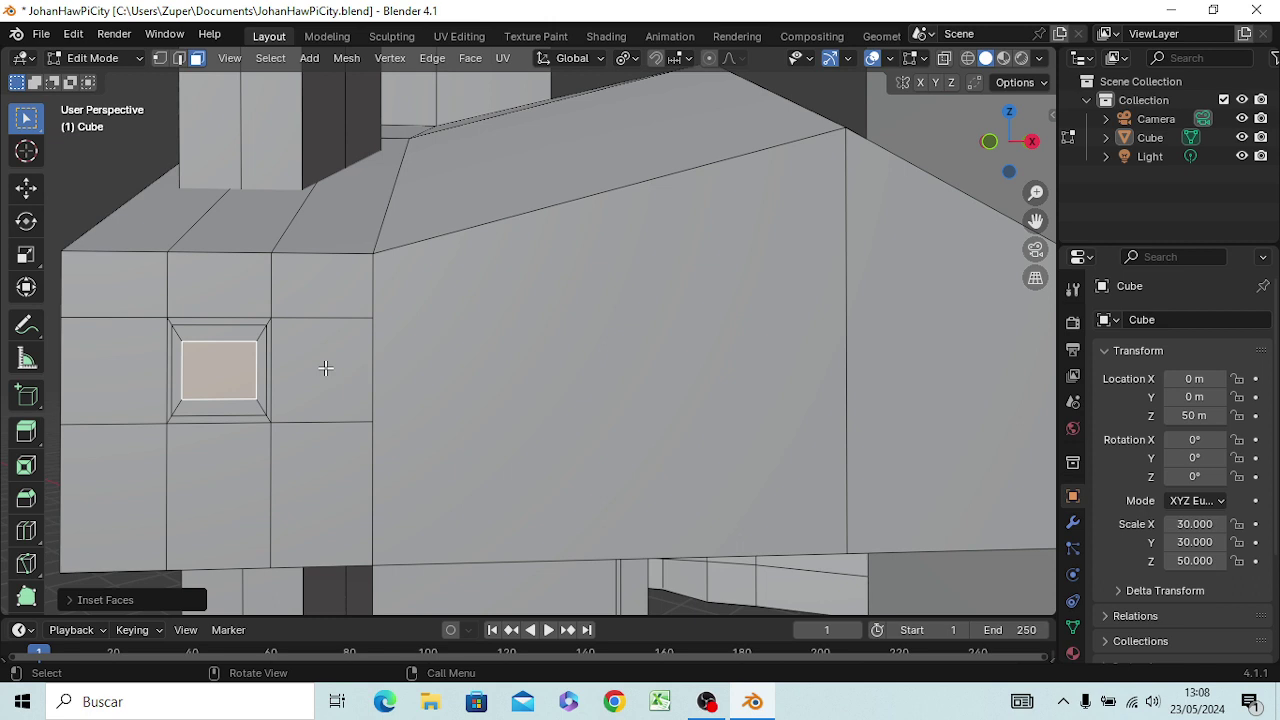
{"action": "key", "text": "x"}
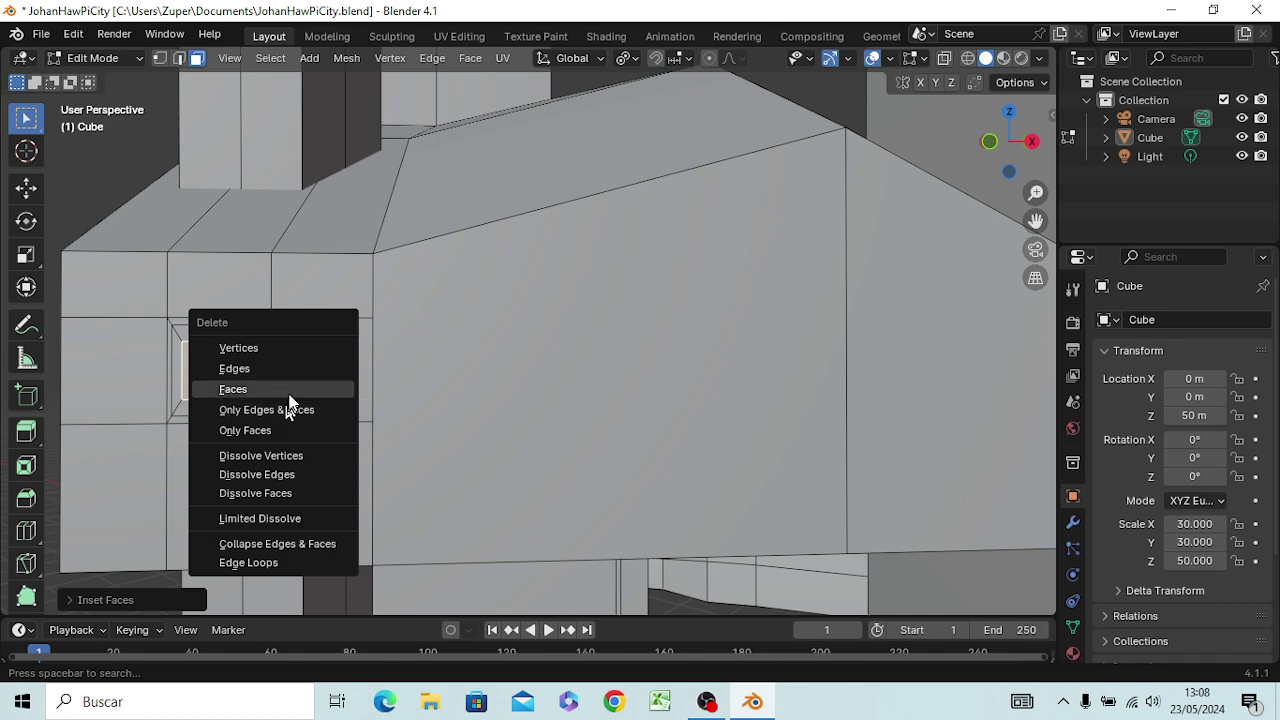
{"action": "left_click", "coordinate": [289, 398]}
{"action": "mouse_move", "coordinate": [237, 391]}
{"action": "middle_mouse_down"}
{"action": "mouse_move", "coordinate": [233, 410]}
{"action": "mouse_move", "coordinate": [294, 366]}
{"action": "mouse_move", "coordinate": [206, 386]}
{"action": "mouse_move", "coordinate": [257, 366]}
{"action": "middle_mouse_up"}
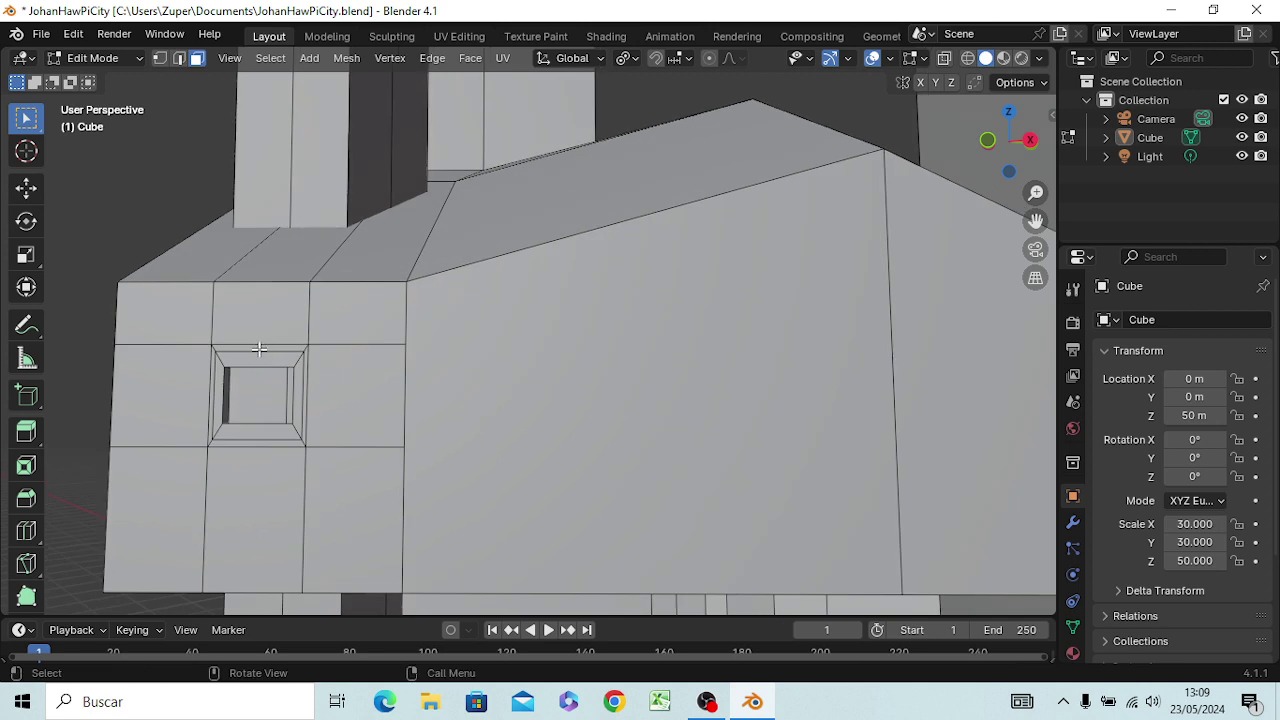
Step: Extrude the window hole's four rim edges along global Y into the wall and start bevelling them
{"action": "left_click", "coordinate": [259, 348]}
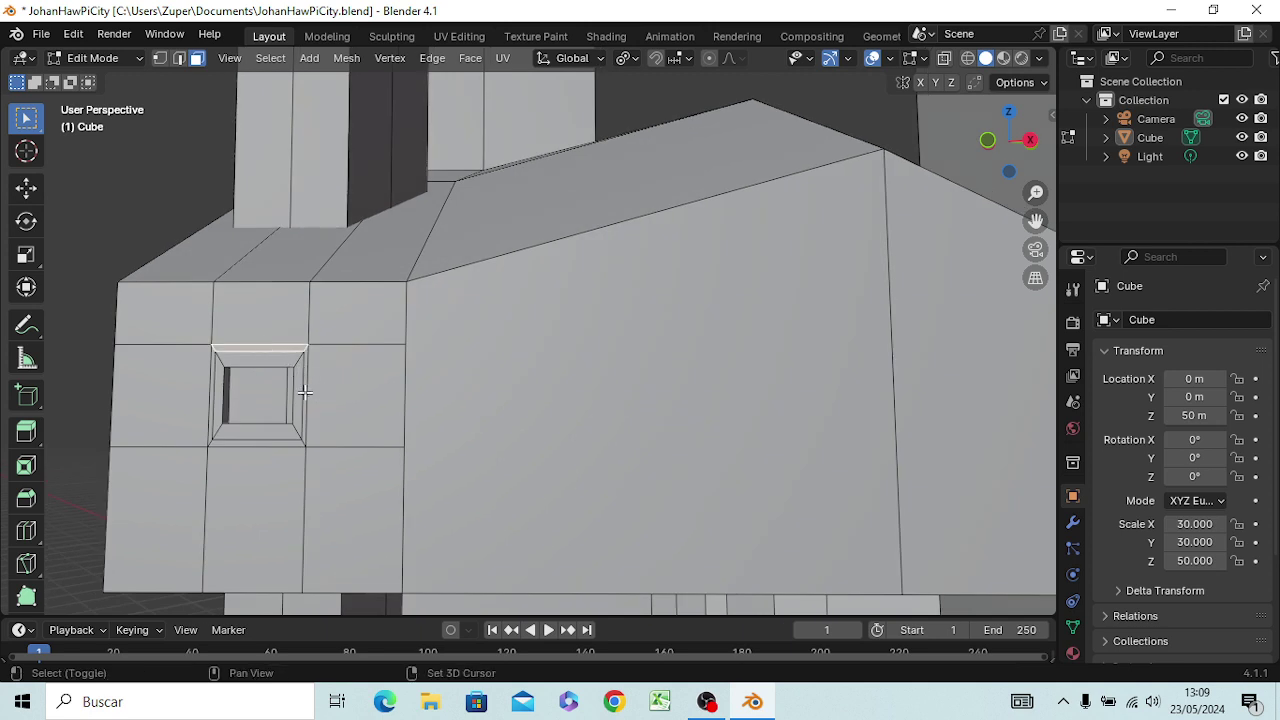
{"action": "left_click", "coordinate": [304, 392], "text": "shift"}
{"action": "left_click", "coordinate": [256, 440], "text": "shift"}
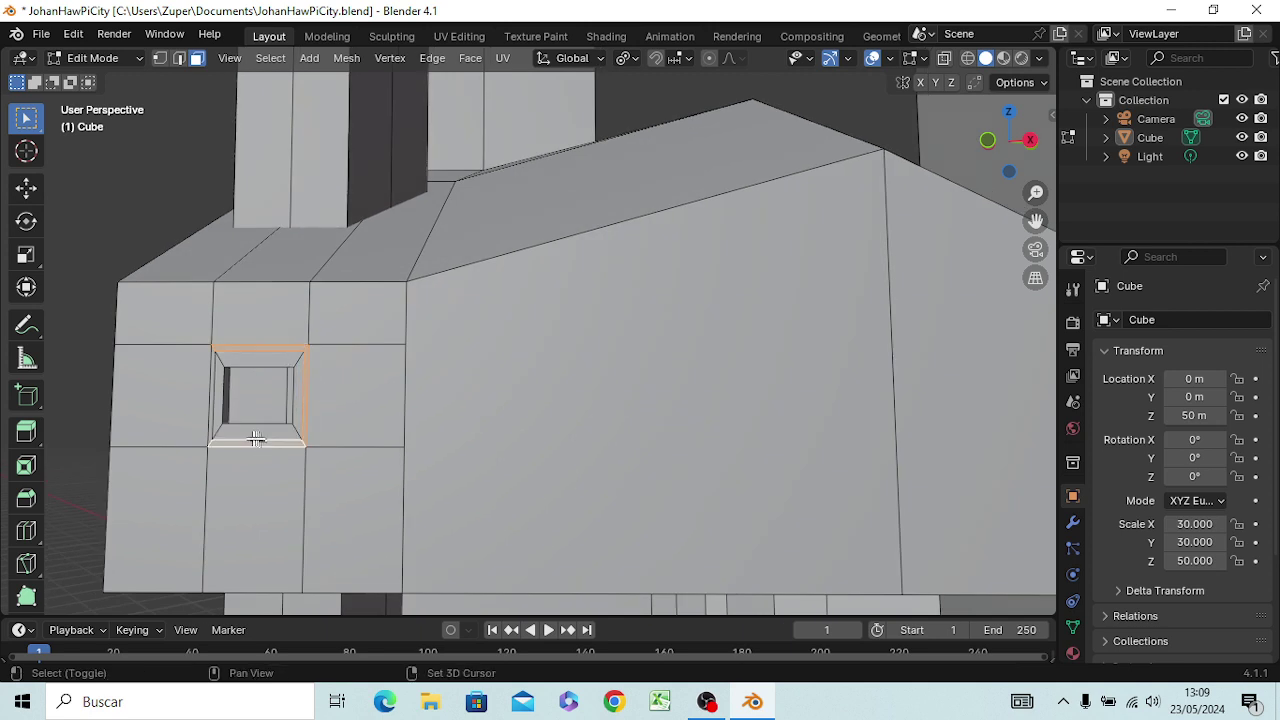
{"action": "left_click", "coordinate": [213, 402], "text": "shift"}
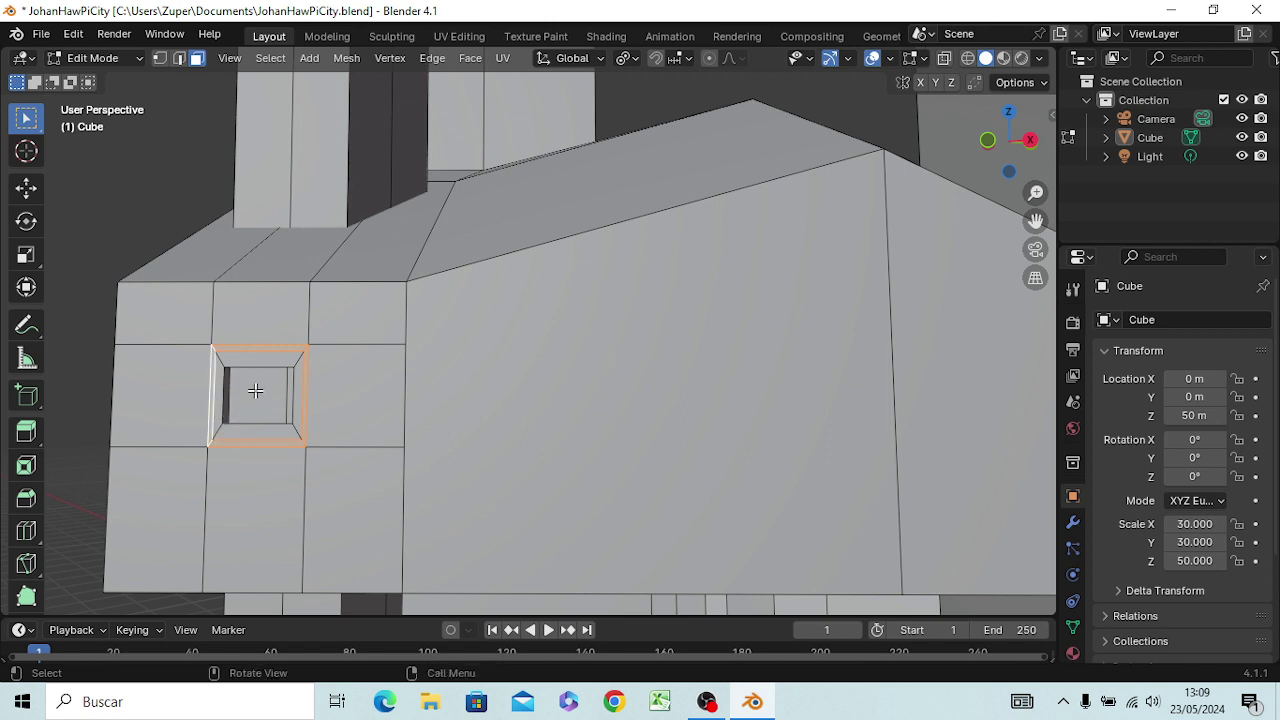
{"action": "key", "text": "e"}
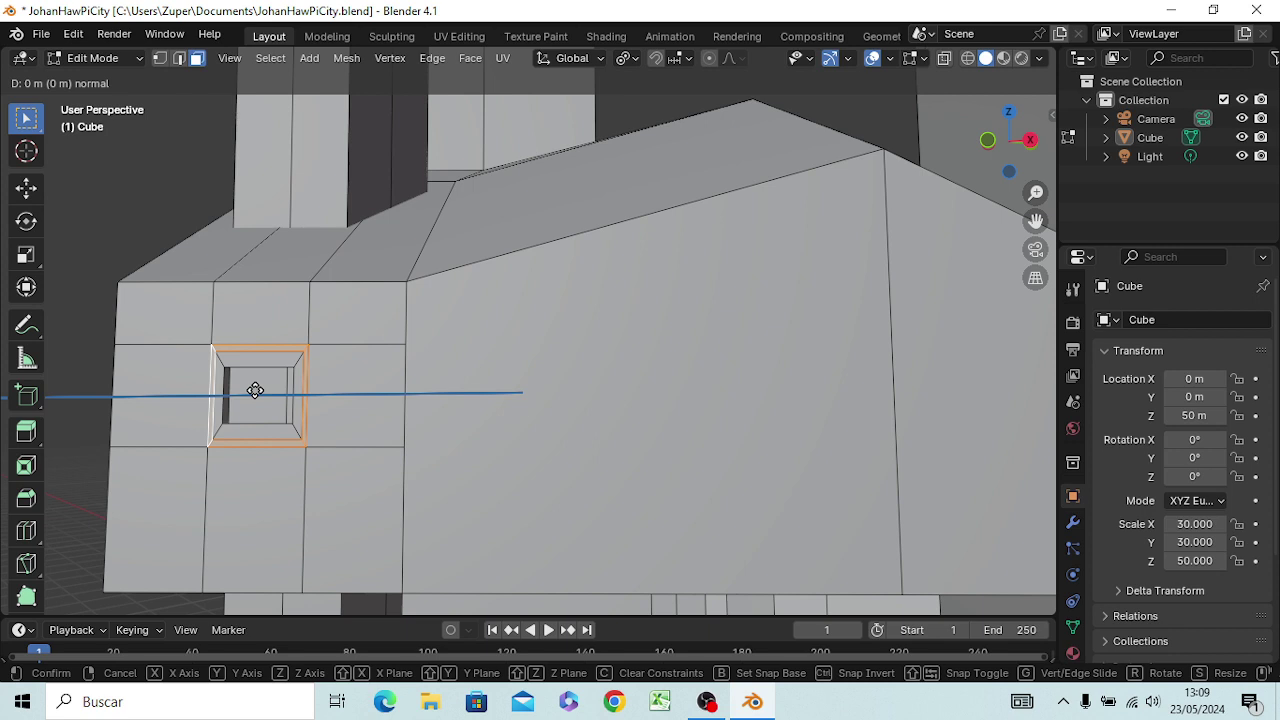
{"action": "key", "text": "y"}
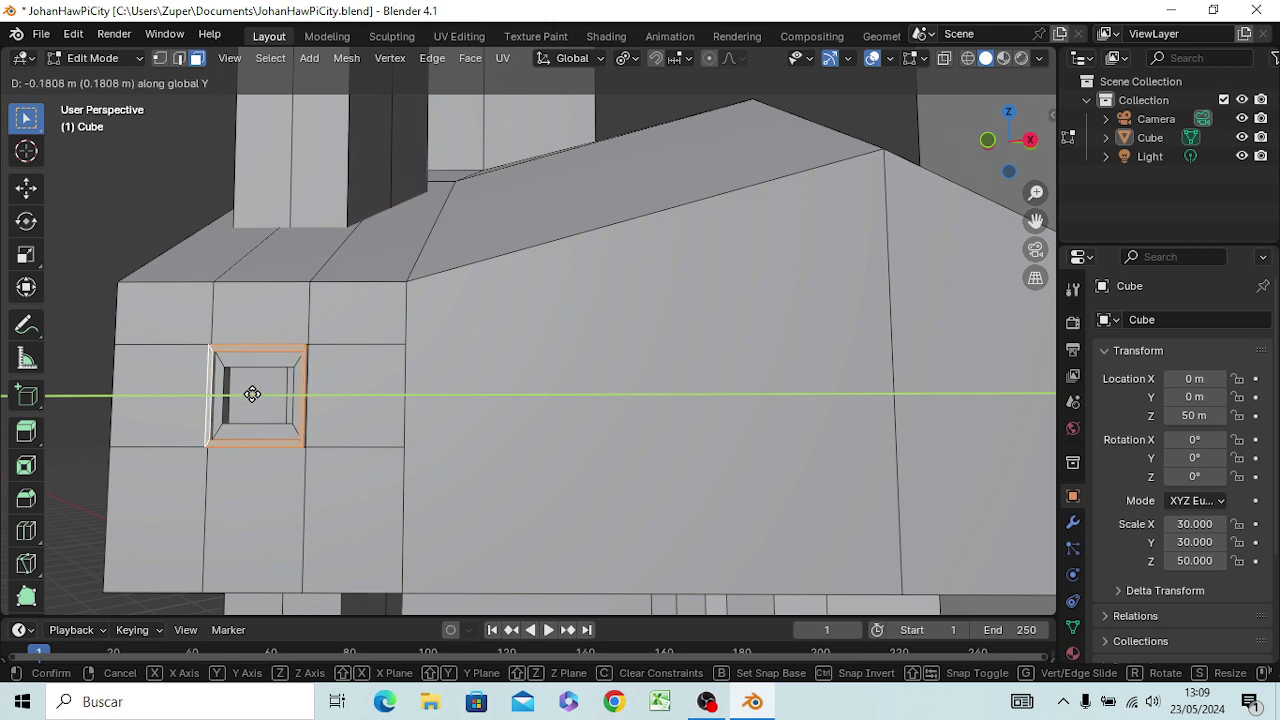
{"action": "left_click", "coordinate": [252, 394]}
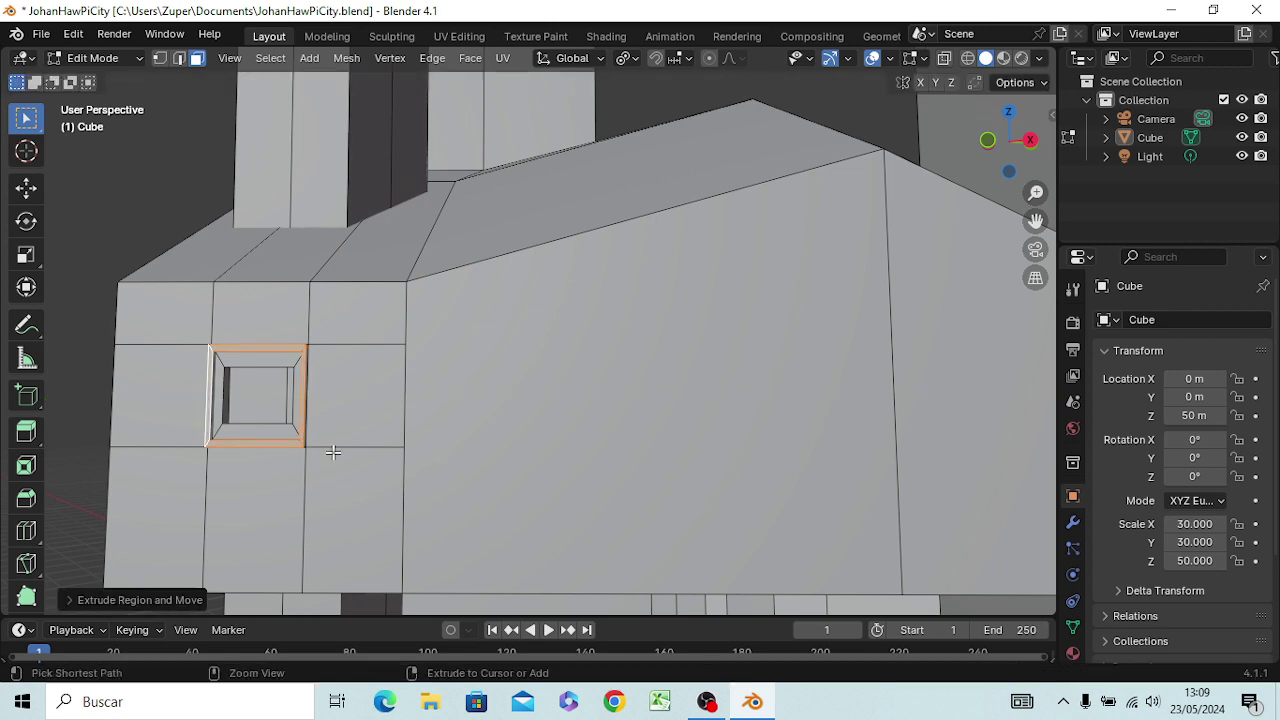
{"action": "key", "text": "ctrl+b"}
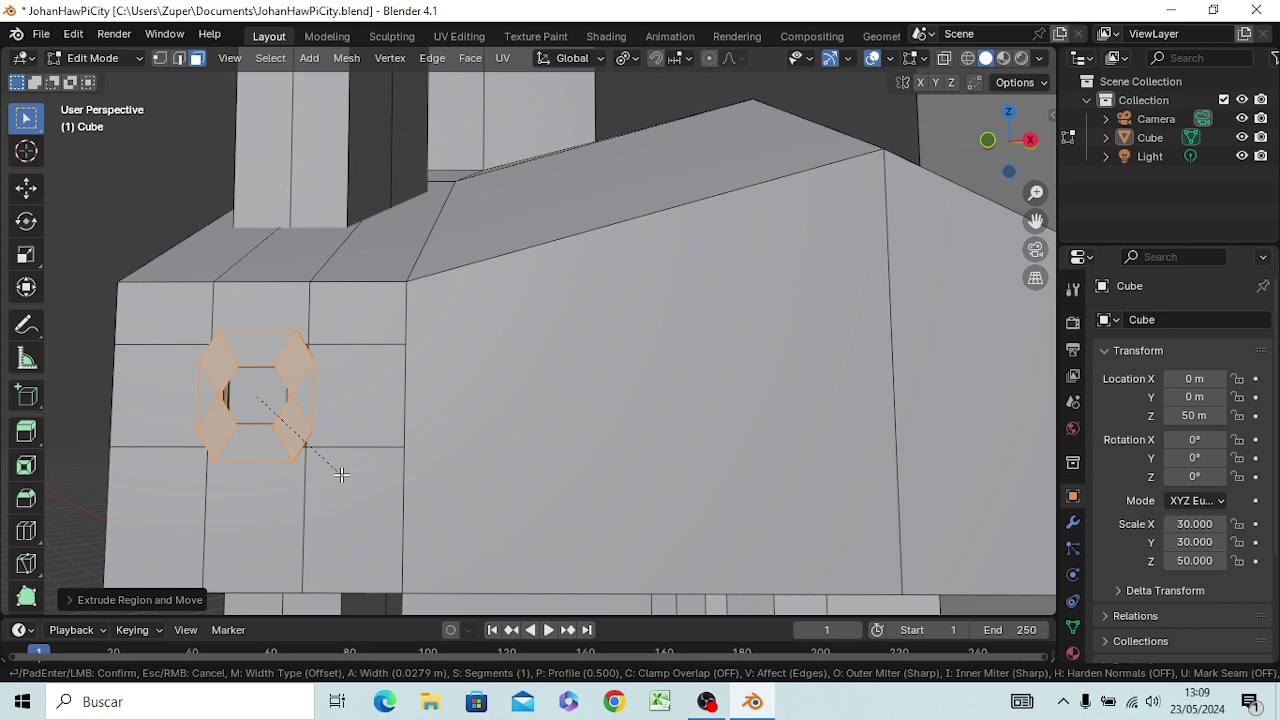
Step: Replace the first rim bevel with an inward frame extrusion and a roughly 0.019 m rim bevel
{"action": "left_click", "coordinate": [336, 472]}
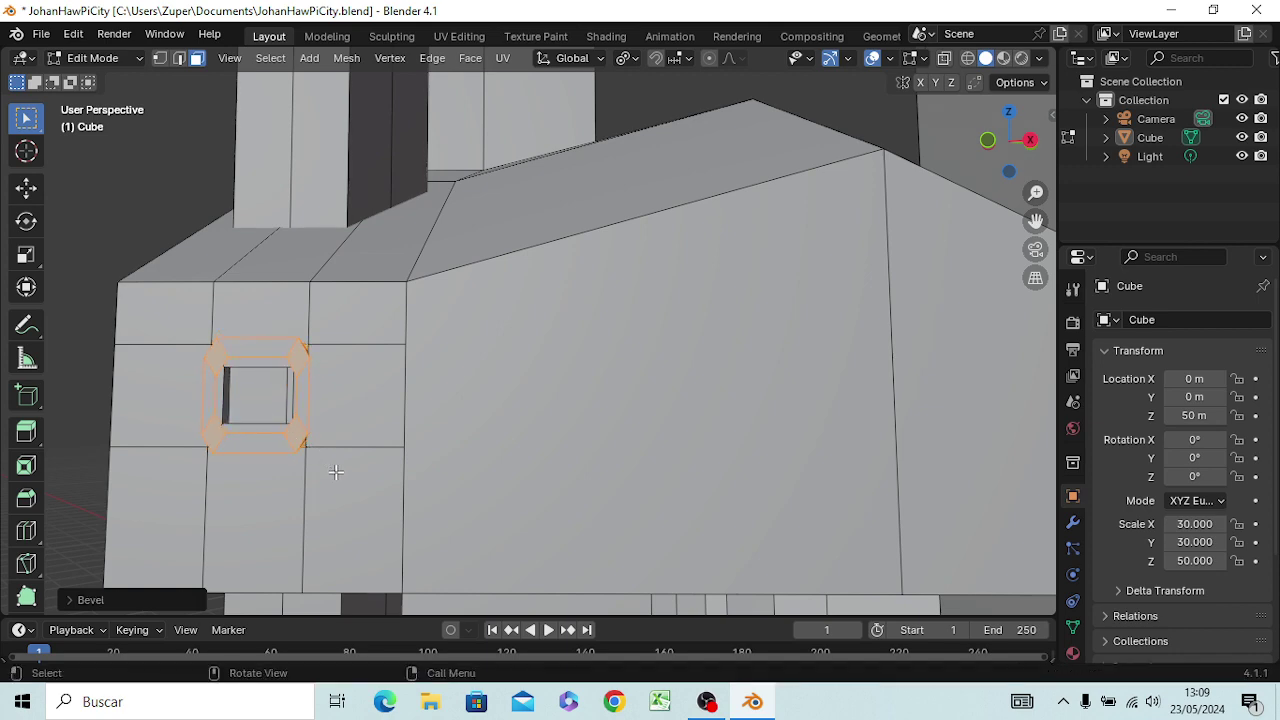
{"action": "mouse_move", "coordinate": [337, 508]}
{"action": "middle_mouse_down"}
{"action": "mouse_move", "coordinate": [88, 522]}
{"action": "mouse_move", "coordinate": [114, 517]}
{"action": "middle_mouse_up"}
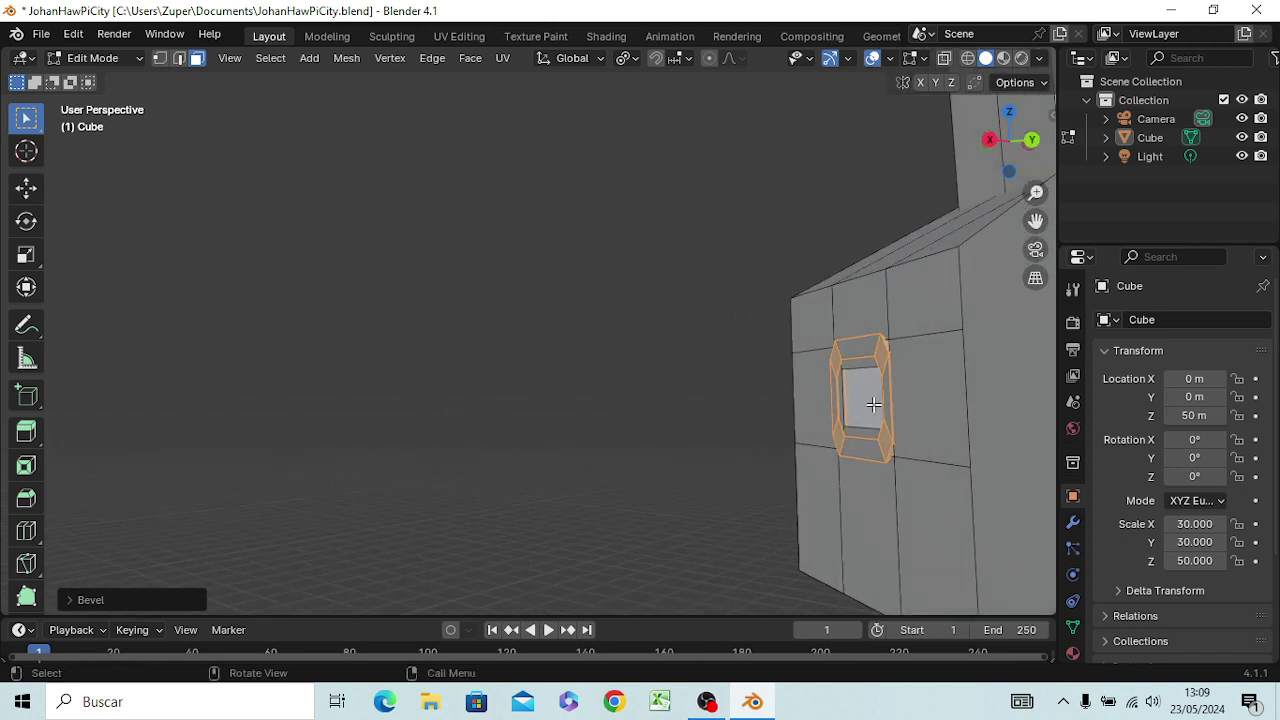
{"action": "middle_click_drag", "start_coordinate": [873, 404], "coordinate": [877, 423]}
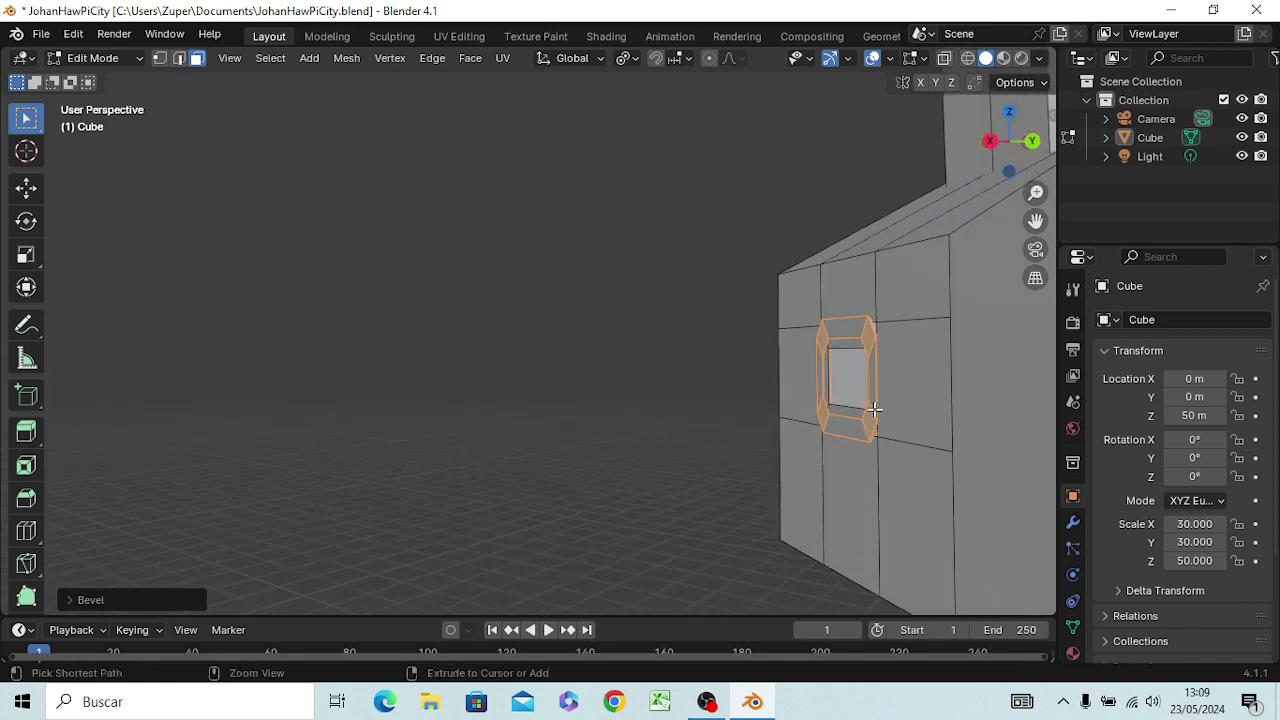
{"action": "key", "text": "ctrl+z"}
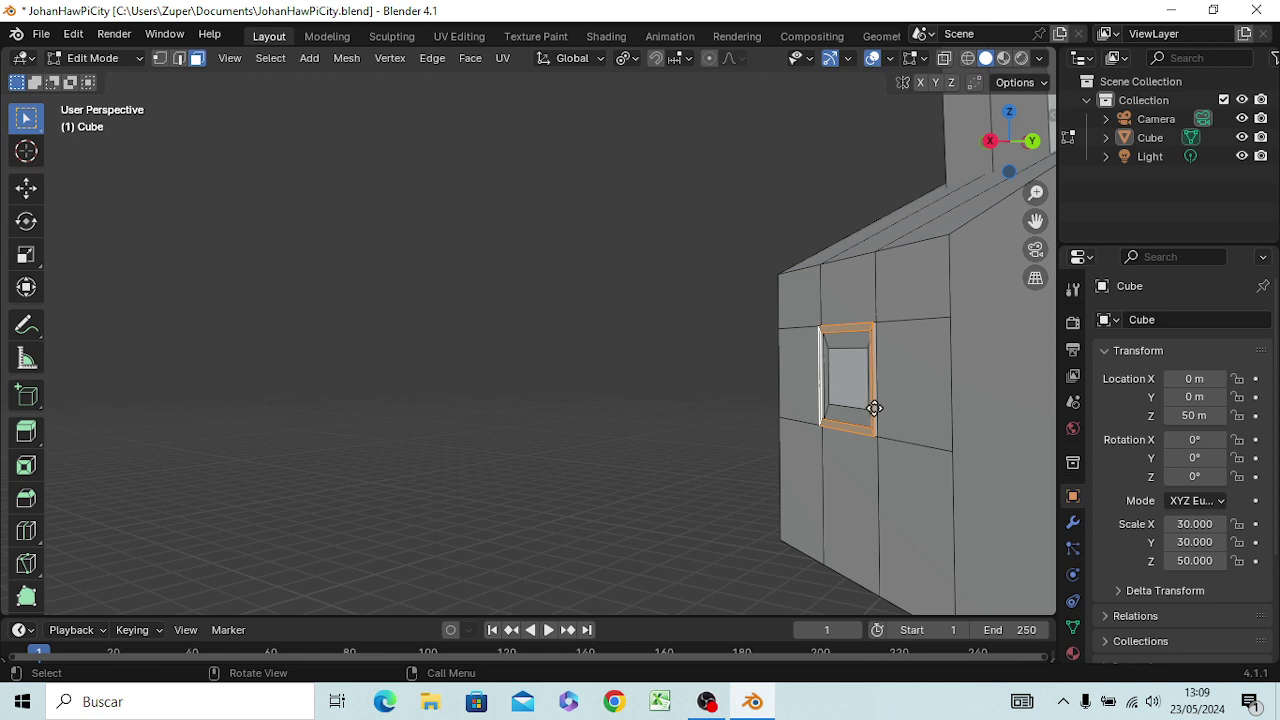
{"action": "key", "text": "e"}
{"action": "left_click", "coordinate": [861, 410]}
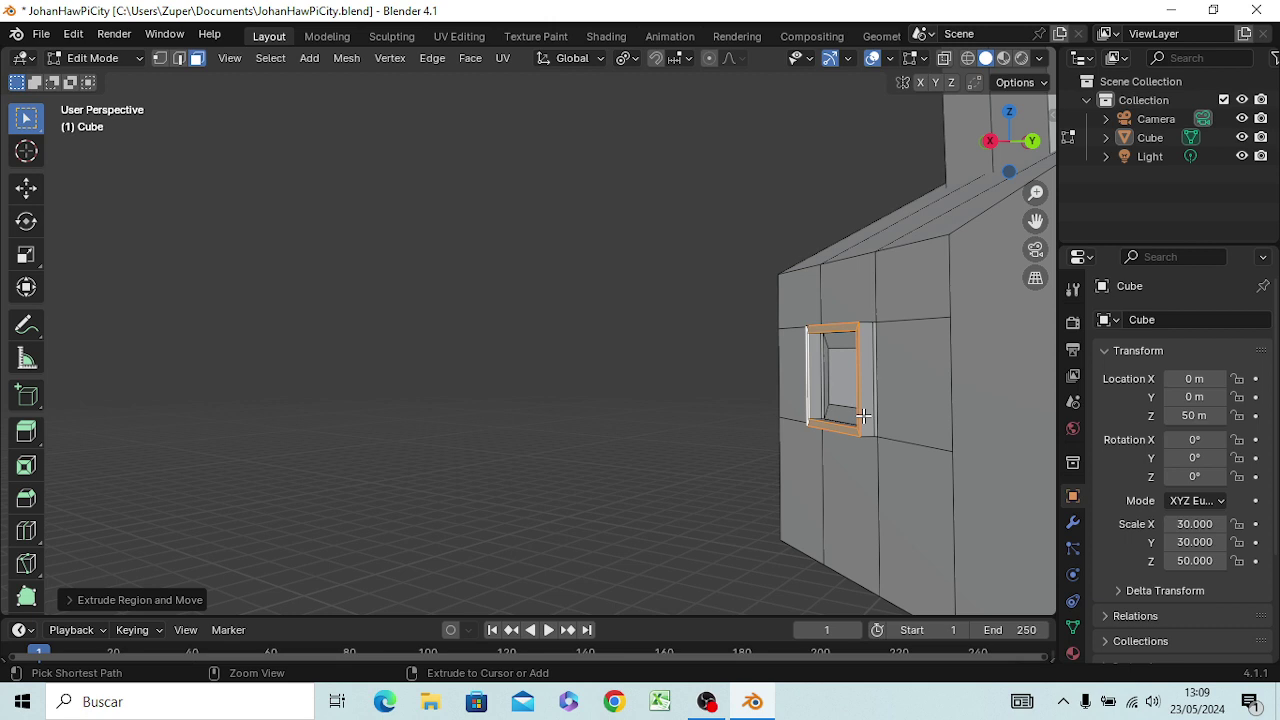
{"action": "key", "text": "ctrl+b"}
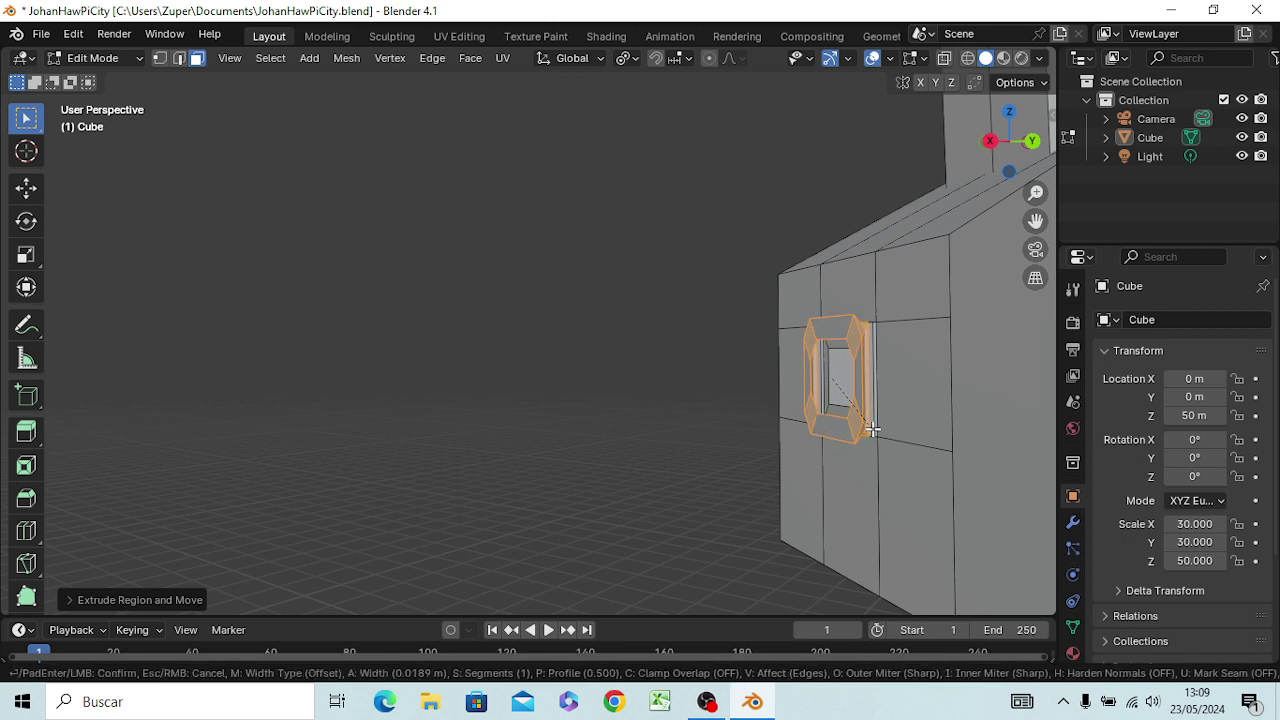
{"action": "left_click", "coordinate": [872, 430]}
{"action": "mouse_move", "coordinate": [805, 458]}
{"action": "middle_mouse_down"}
{"action": "mouse_move", "coordinate": [848, 495]}
{"action": "mouse_move", "coordinate": [934, 451]}
{"action": "mouse_move", "coordinate": [720, 477]}
{"action": "mouse_move", "coordinate": [740, 471]}
{"action": "middle_mouse_up"}
Step: Orbit to view the whole building and try a loop cut on the left column, then cancel it
{"action": "scroll", "coordinate": [877, 460], "scroll_direction": "up", "scroll_amount": 5}
{"action": "scroll", "coordinate": [897, 445], "scroll_direction": "up", "scroll_amount": 2}
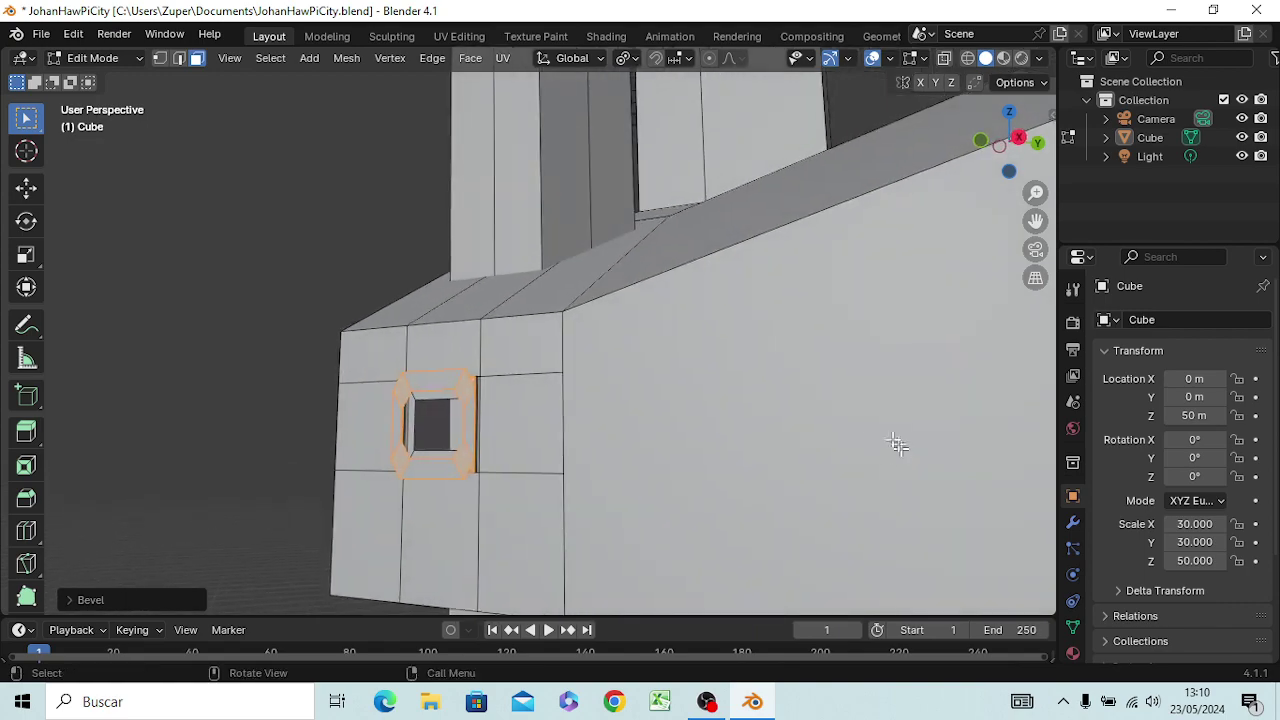
{"action": "scroll", "coordinate": [772, 322], "scroll_direction": "down", "scroll_amount": 1}
{"action": "scroll", "coordinate": [771, 340], "scroll_direction": "down", "scroll_amount": 2}
{"action": "scroll", "coordinate": [785, 400], "scroll_direction": "down", "scroll_amount": 2}
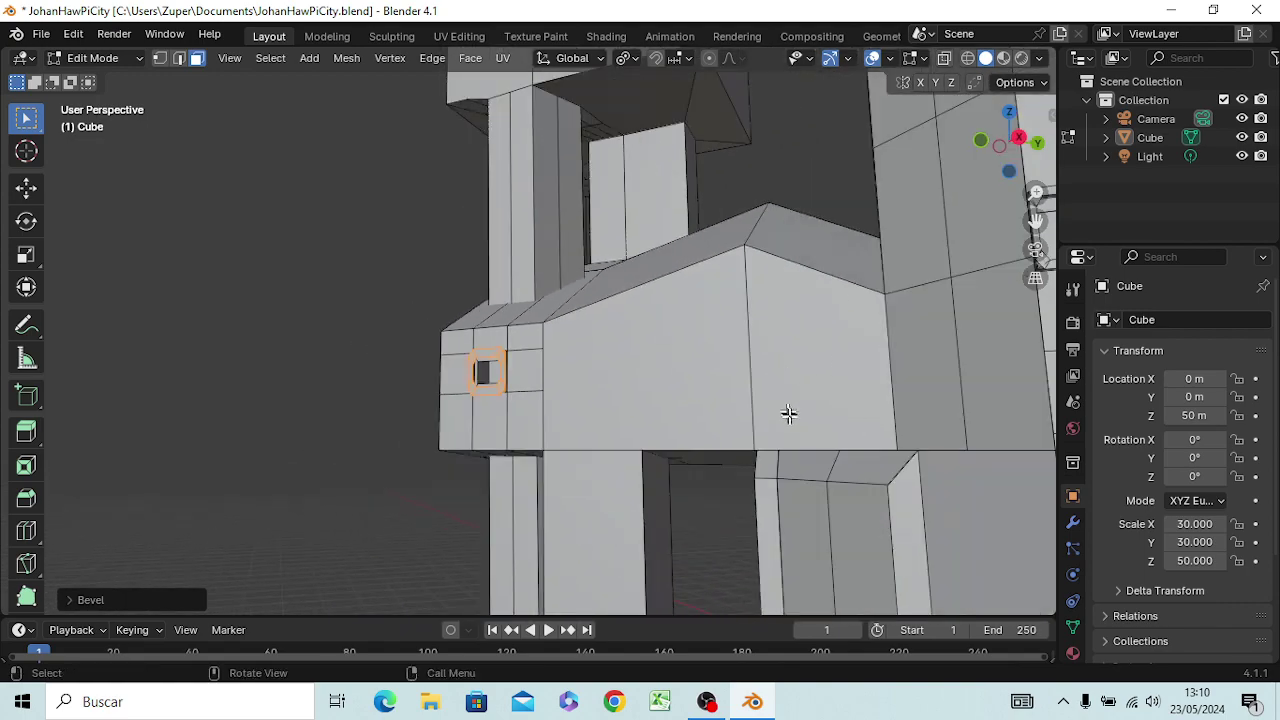
{"action": "scroll", "coordinate": [789, 413], "scroll_direction": "down", "scroll_amount": 3}
{"action": "middle_click_drag", "start_coordinate": [556, 262], "coordinate": [503, 232]}
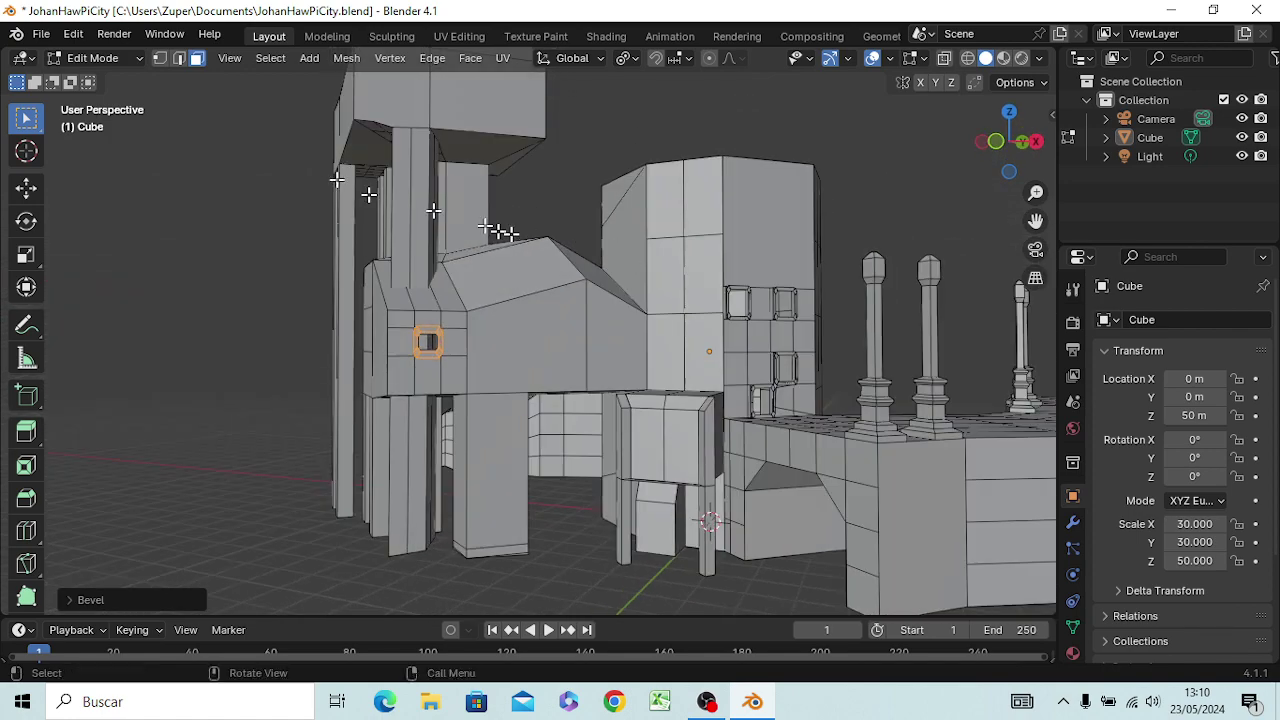
{"action": "left_click", "coordinate": [413, 184], "text": "alt"}
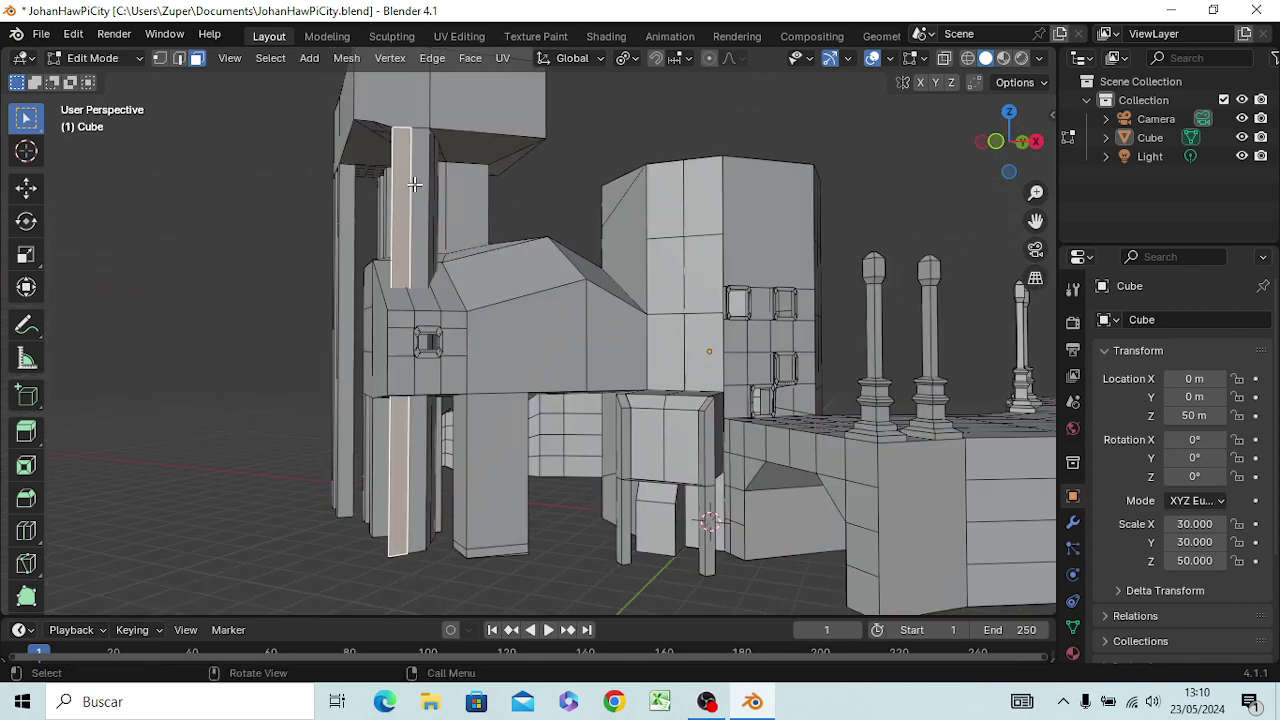
{"action": "left_click", "coordinate": [424, 180], "text": "alt"}
{"action": "left_click", "coordinate": [420, 184], "text": "alt"}
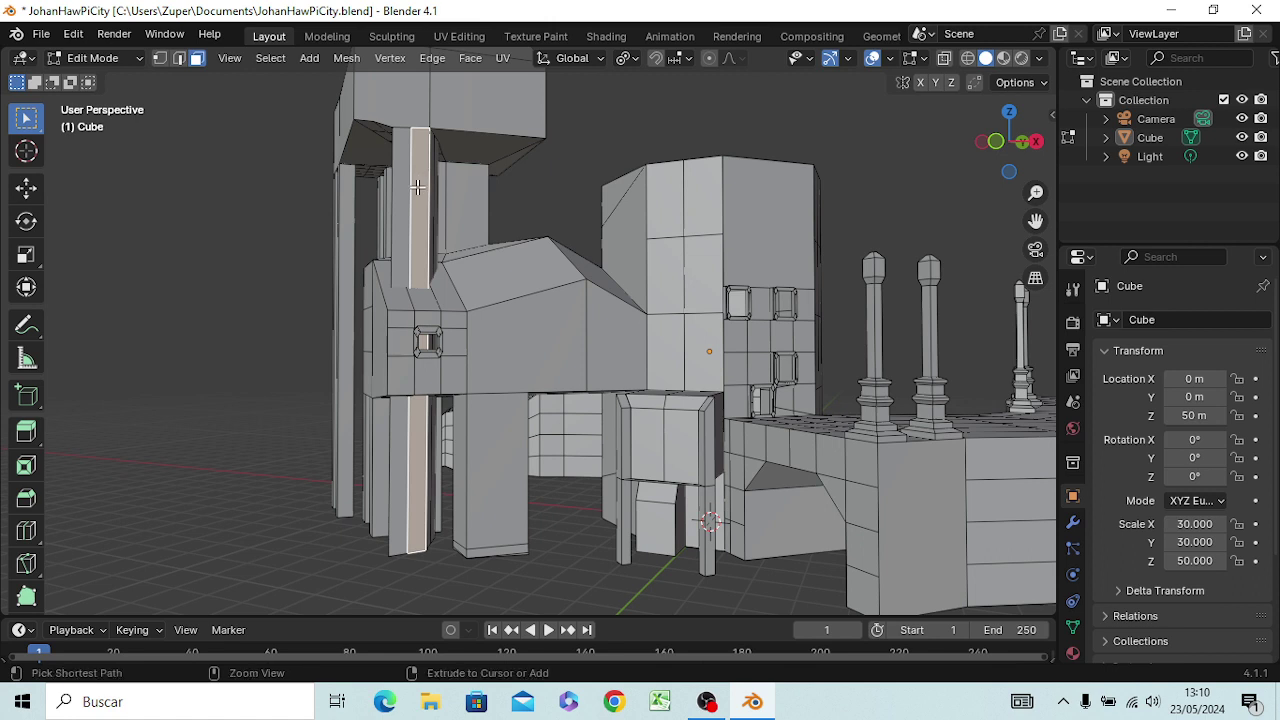
{"action": "key", "text": "ctrl+r"}
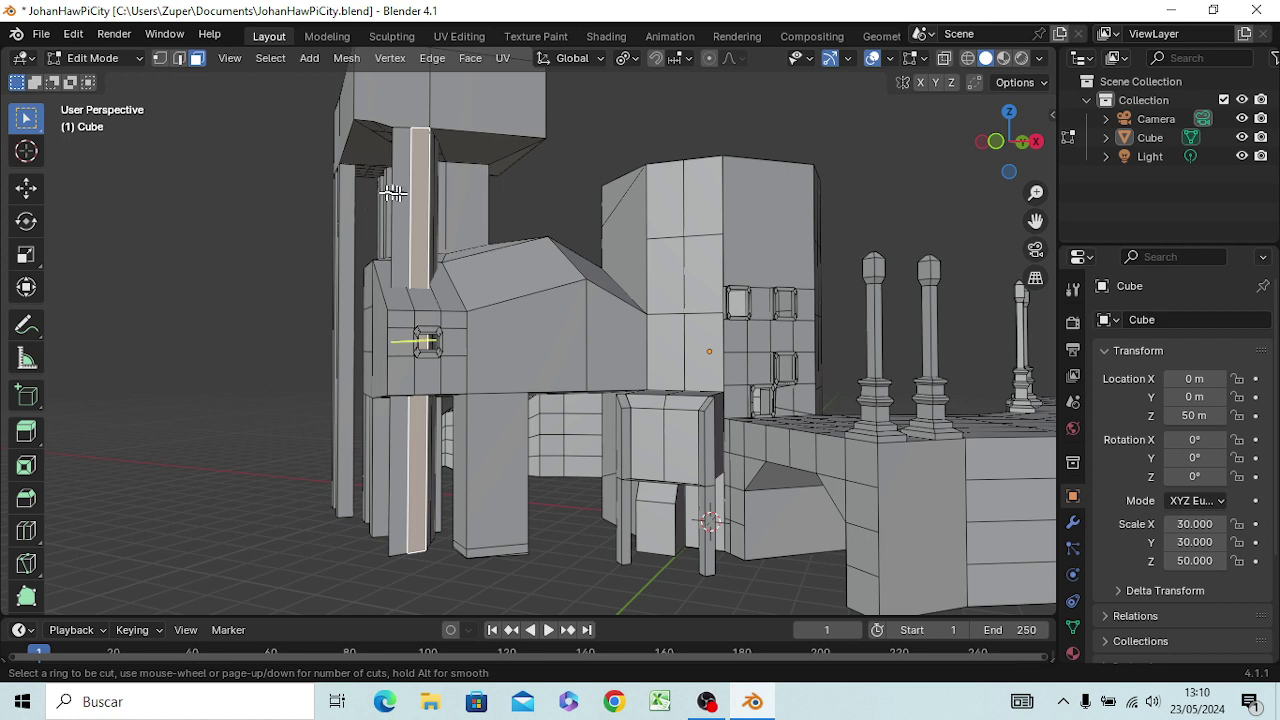
{"action": "key", "text": "Escape"}
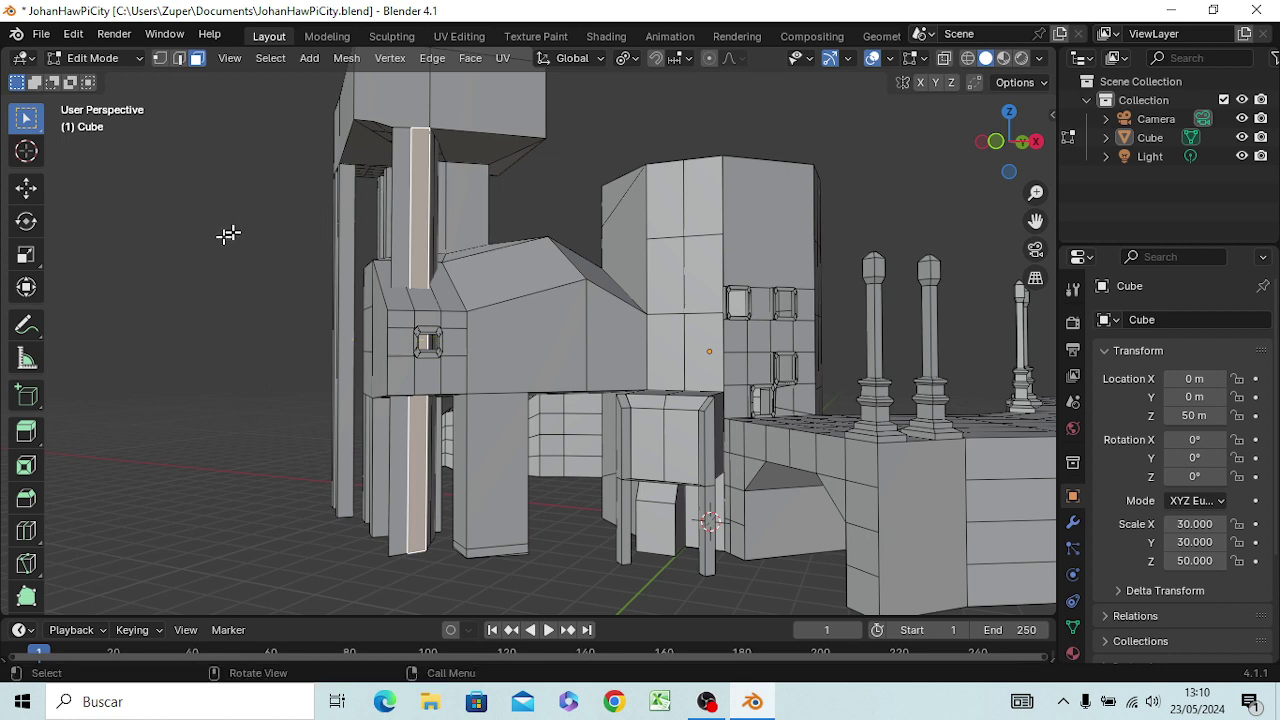
{"action": "left_click", "coordinate": [230, 236]}
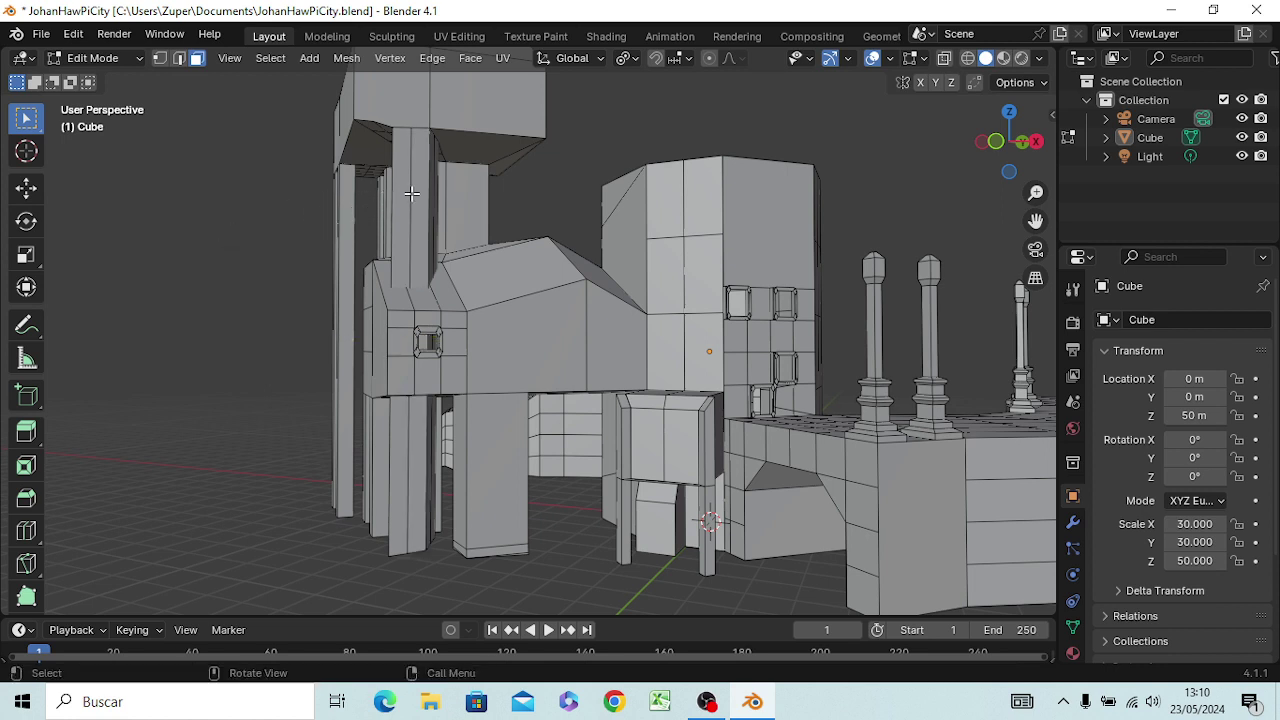
Step: Add seven horizontal edge loops to the upper wall beside the tall column
{"action": "key", "text": "ctrl"}
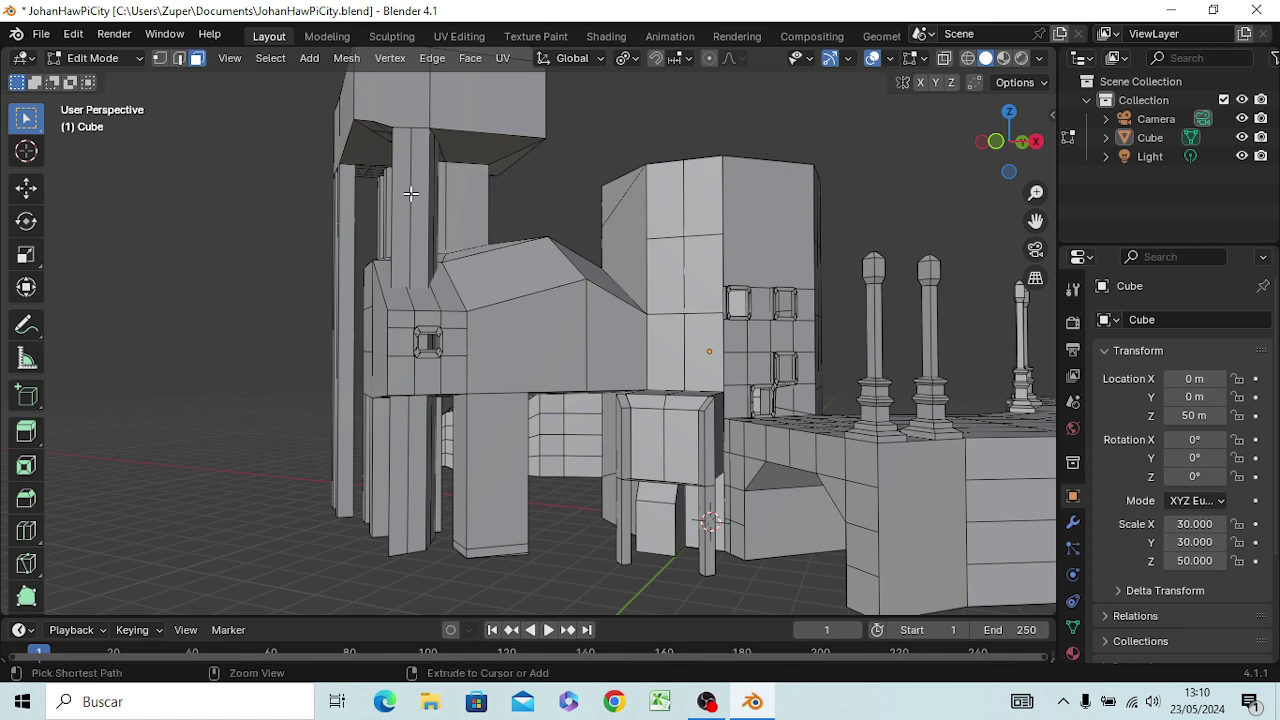
{"action": "key", "text": "ctrl+r"}
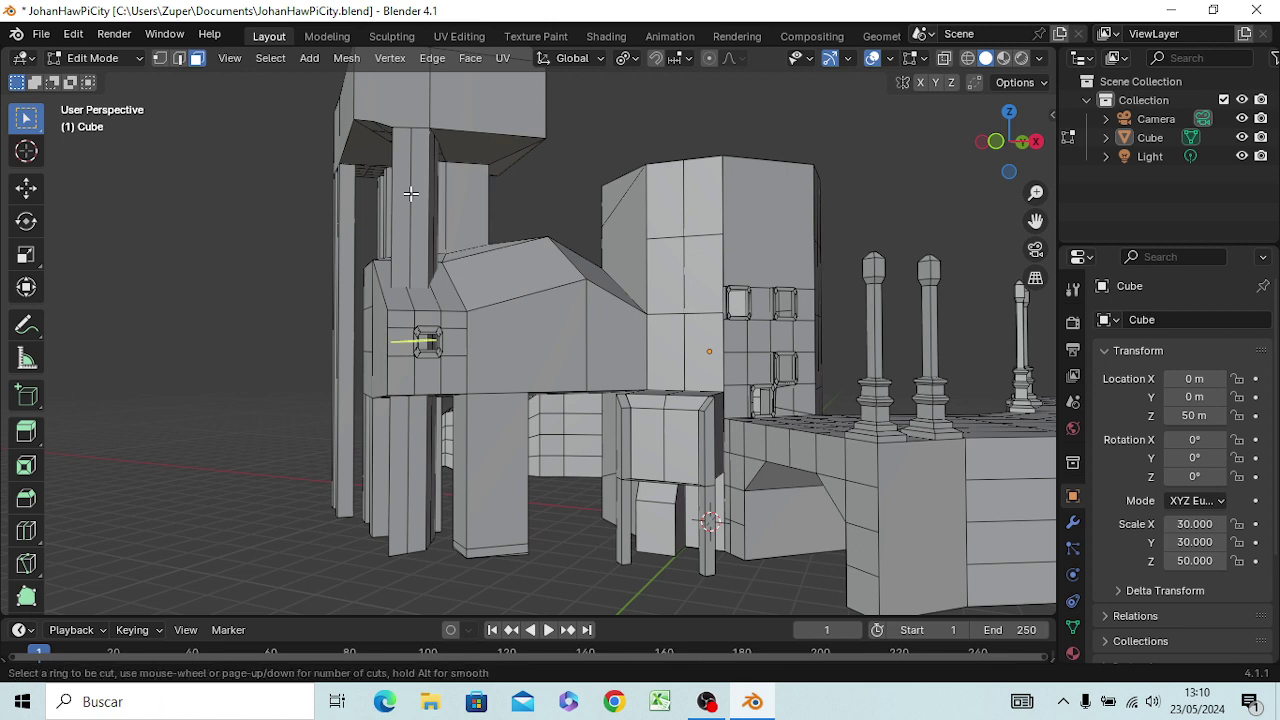
{"action": "scroll", "coordinate": [410, 193], "scroll_direction": "up", "scroll_amount": 1}
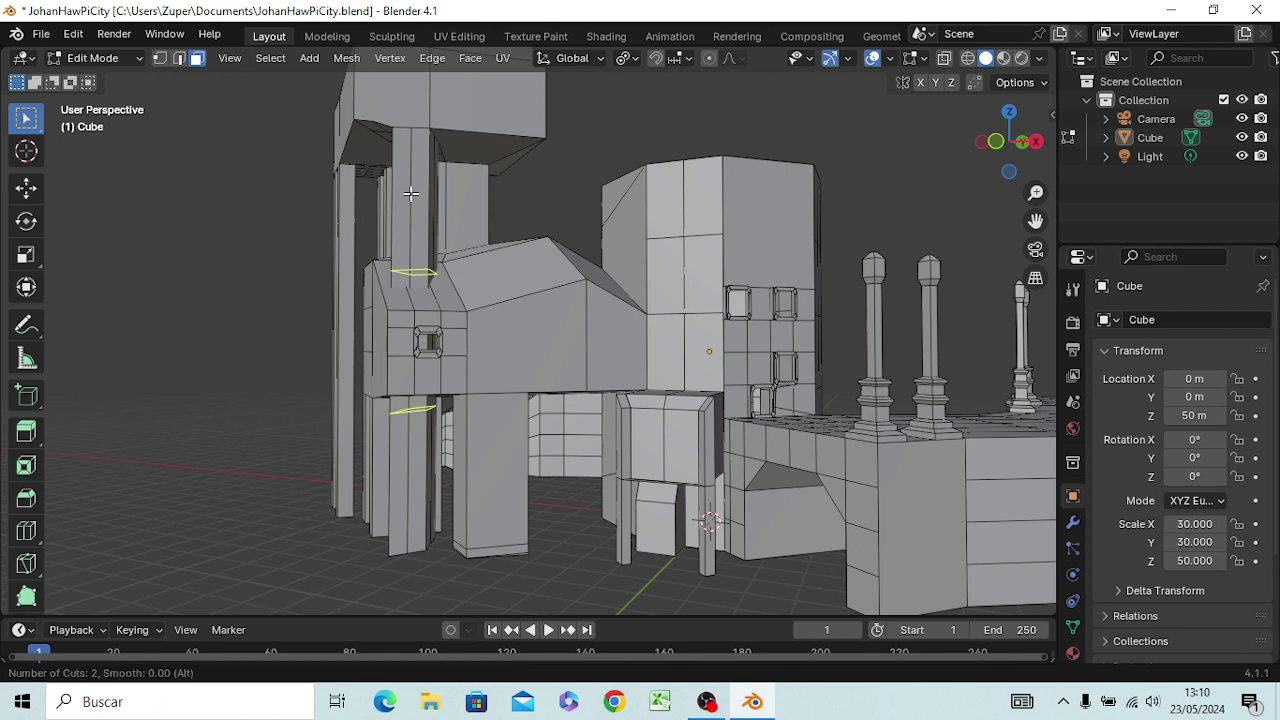
{"action": "scroll", "coordinate": [413, 191], "scroll_direction": "up", "scroll_amount": 1}
{"action": "scroll", "coordinate": [425, 185], "scroll_direction": "up", "scroll_amount": 1}
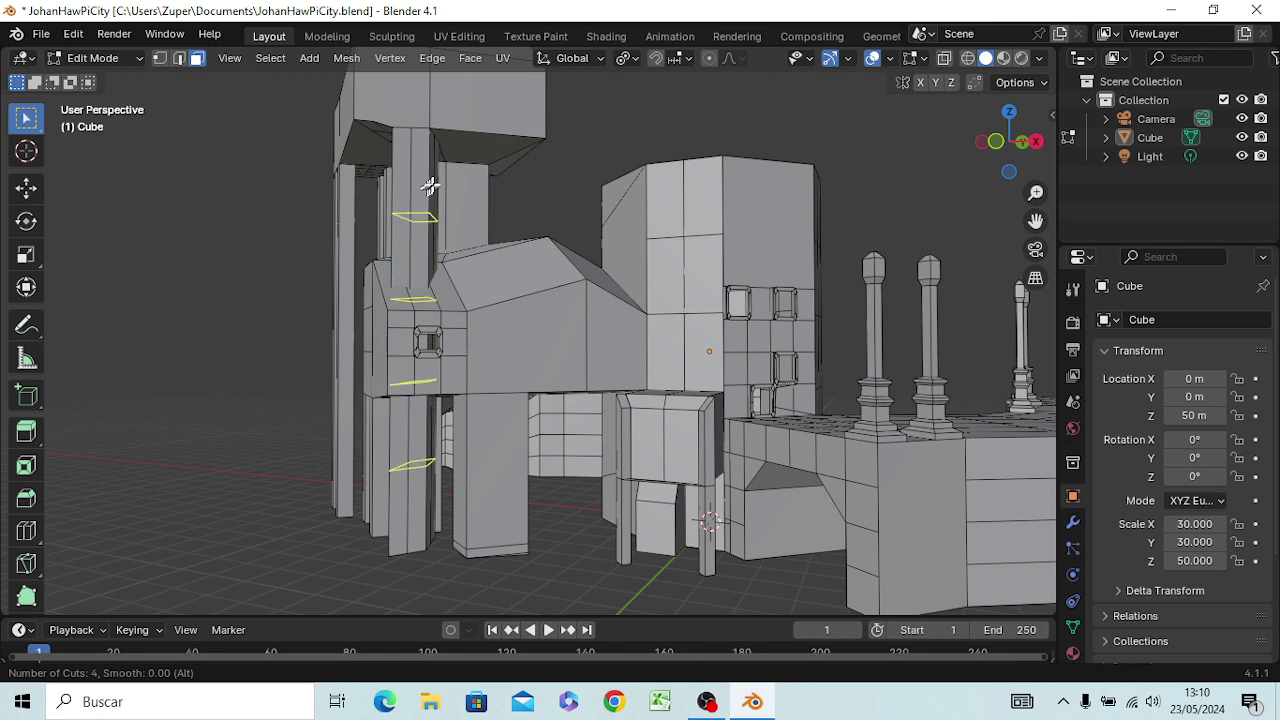
{"action": "scroll", "coordinate": [432, 180], "scroll_direction": "up", "scroll_amount": 1}
{"action": "scroll", "coordinate": [435, 176], "scroll_direction": "up", "scroll_amount": 1}
{"action": "scroll", "coordinate": [436, 174], "scroll_direction": "up", "scroll_amount": 1}
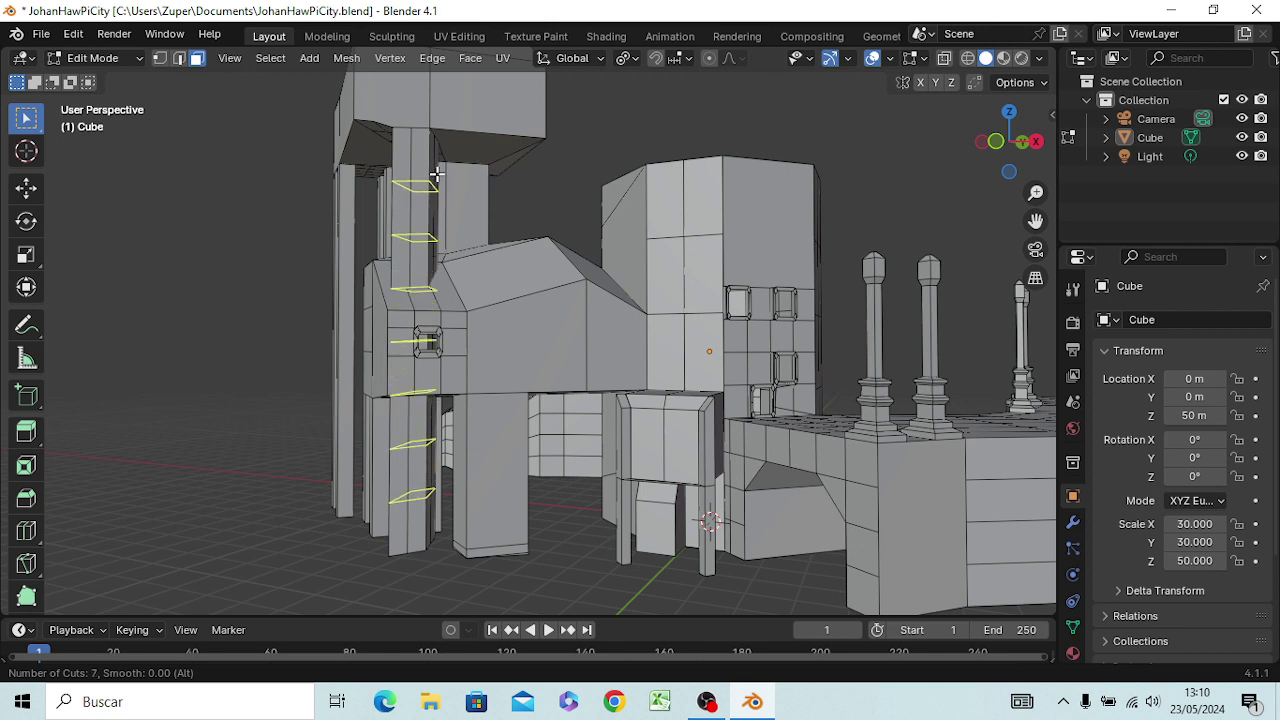
{"action": "left_click", "coordinate": [442, 178]}
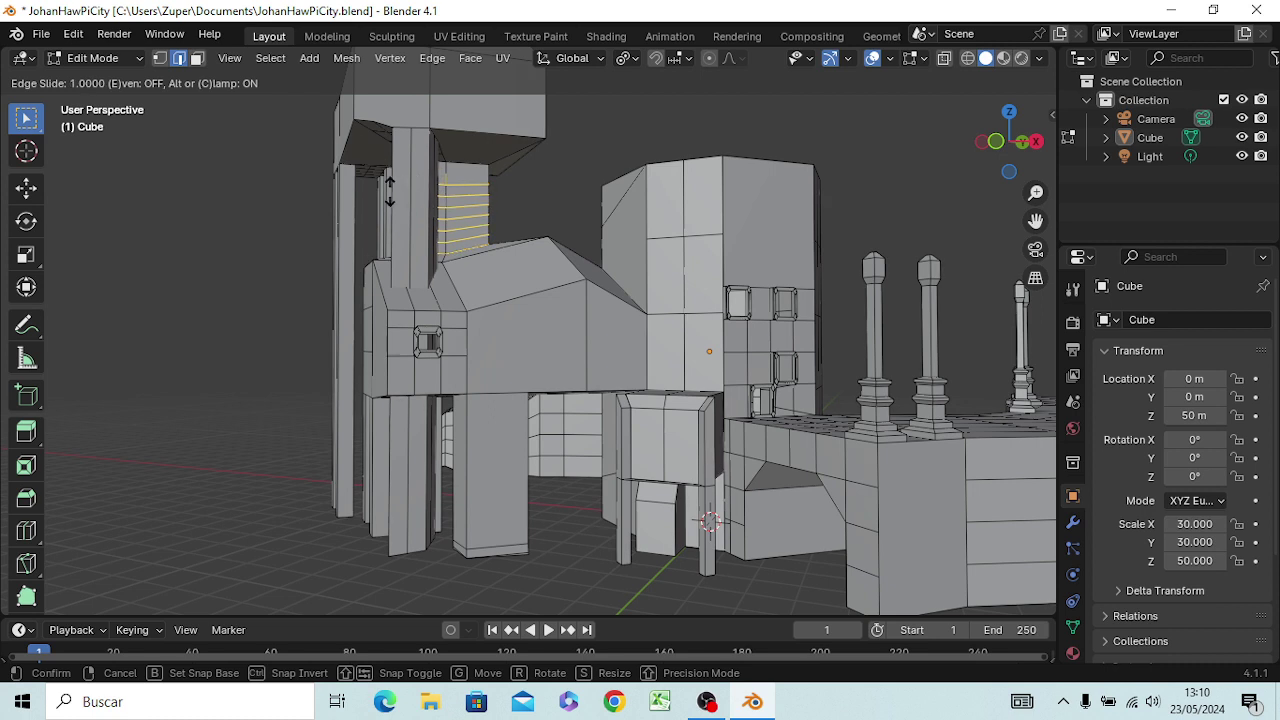
{"action": "left_click", "coordinate": [413, 185]}
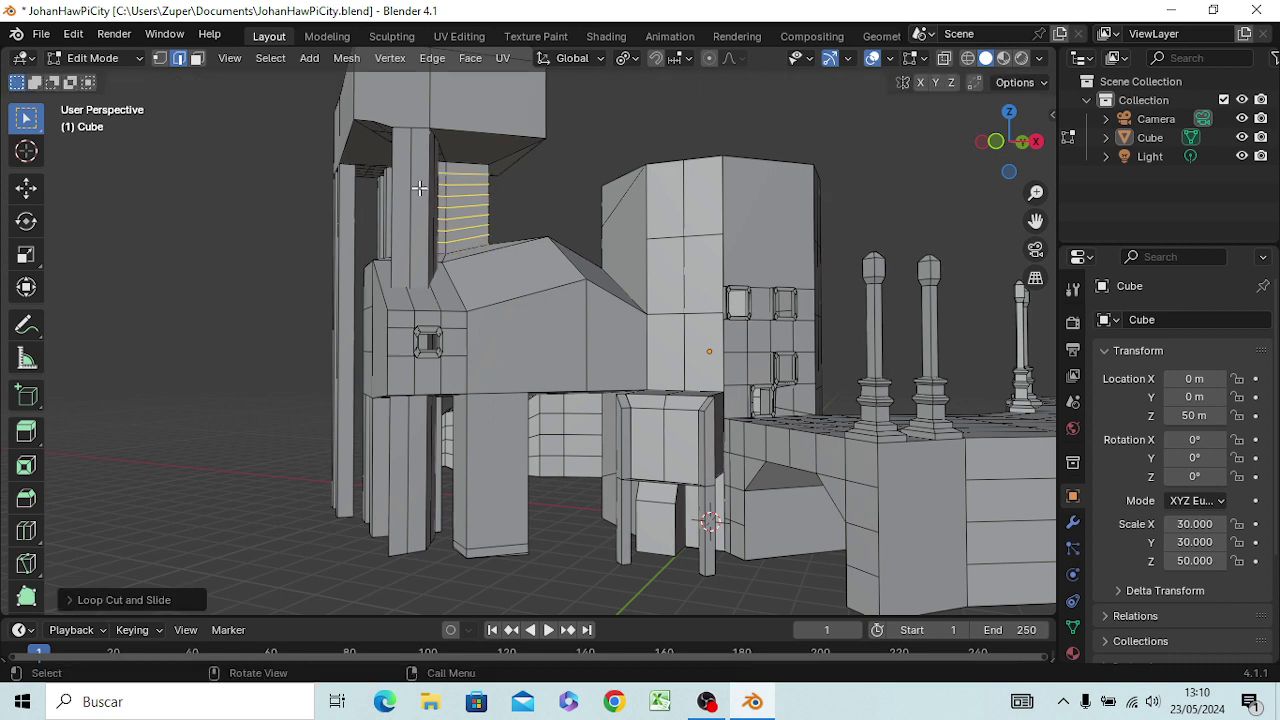
{"action": "left_click", "coordinate": [420, 188], "text": "alt"}
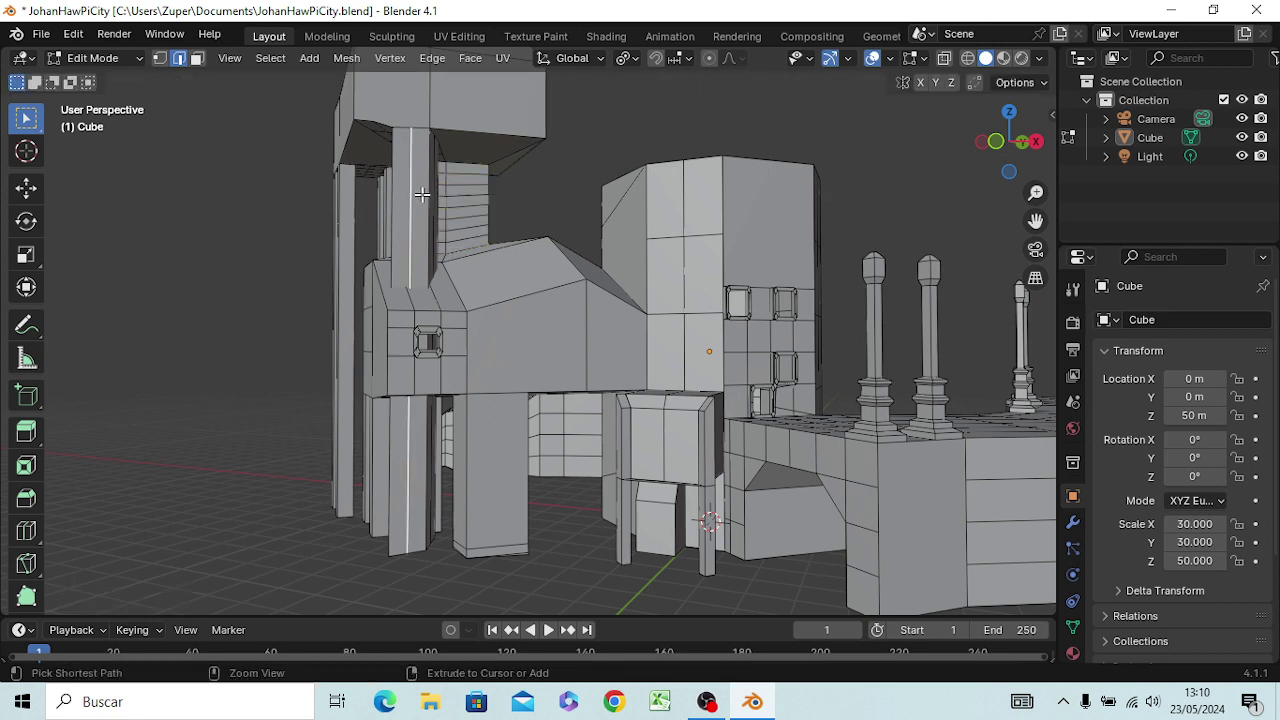
Step: Add ten edge loops along the front column and slide them into place
{"action": "key", "text": "ctrl+r"}
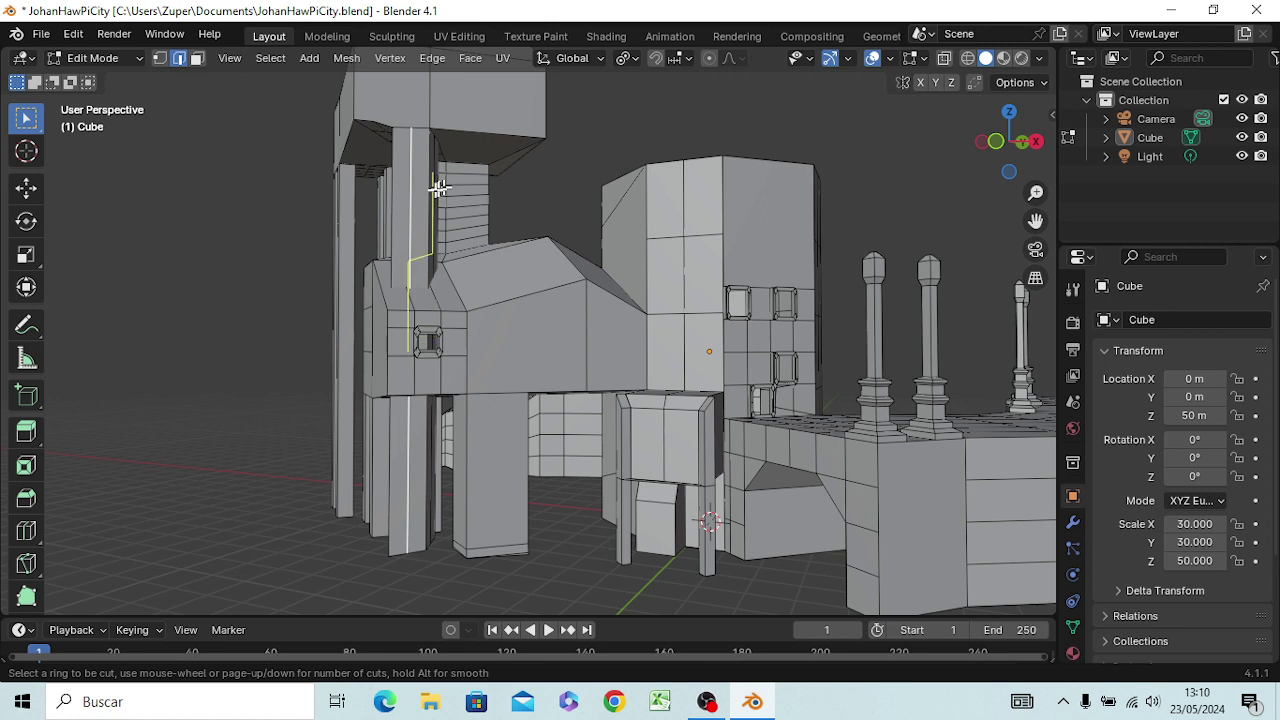
{"action": "scroll", "coordinate": [410, 197], "scroll_direction": "up", "scroll_amount": 4}
{"action": "scroll", "coordinate": [410, 197], "scroll_direction": "up", "scroll_amount": 2}
{"action": "scroll", "coordinate": [401, 187], "scroll_direction": "up", "scroll_amount": 3}
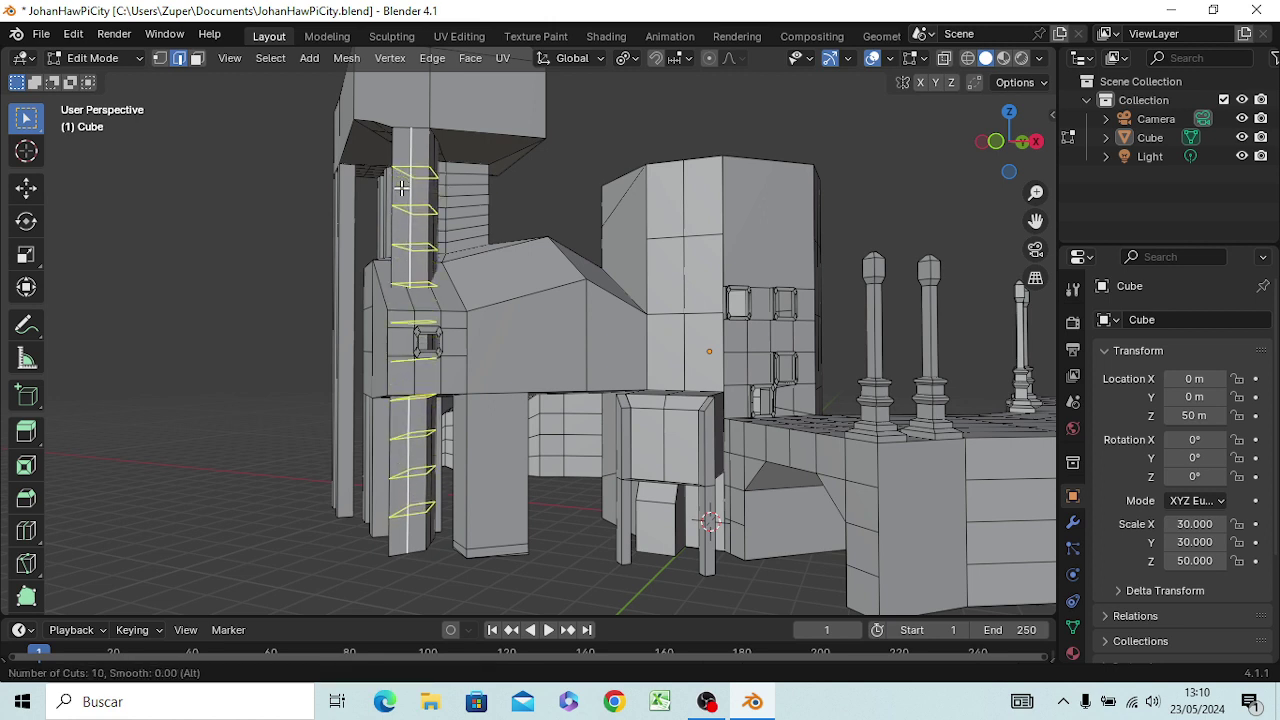
{"action": "left_click", "coordinate": [403, 187]}
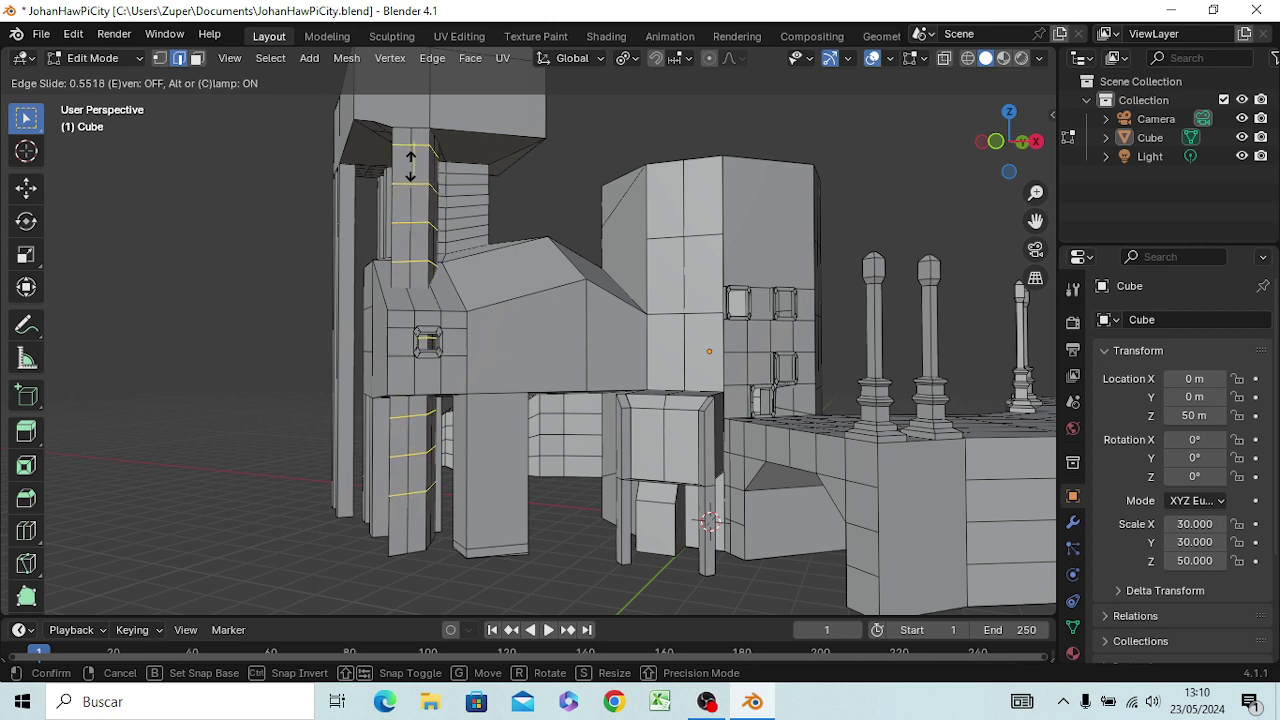
{"action": "left_click", "coordinate": [410, 165]}
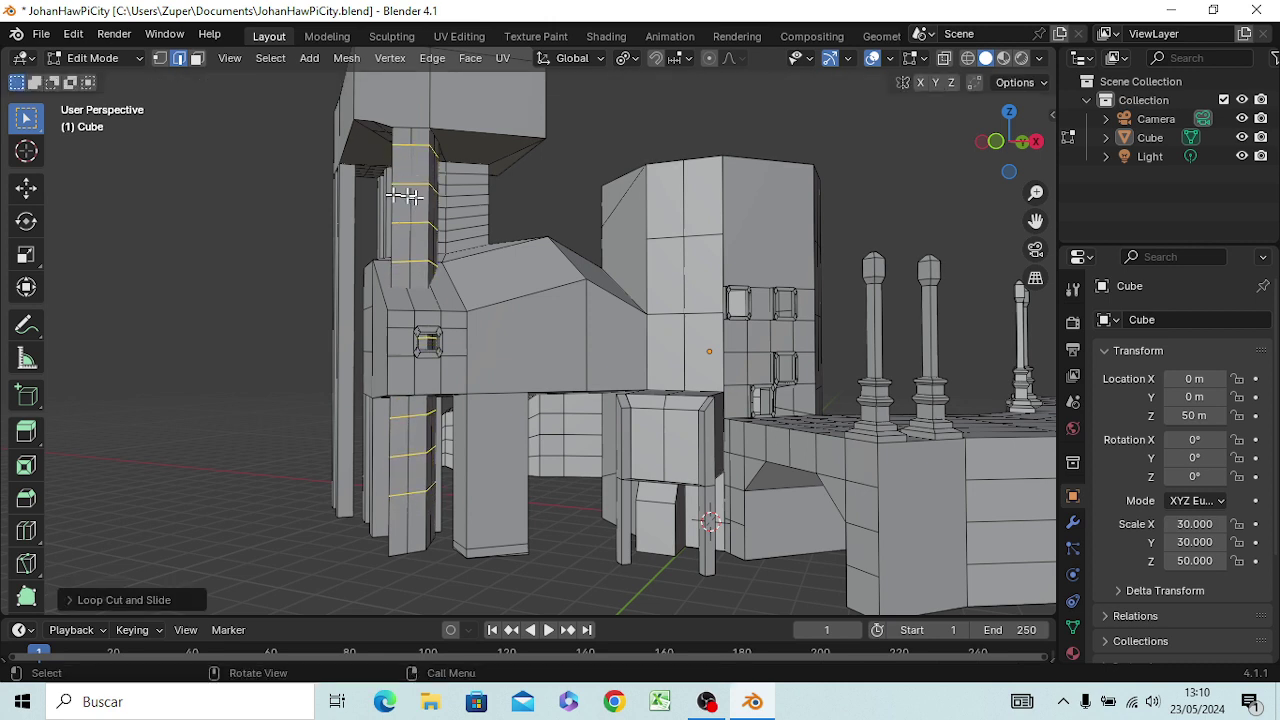
{"action": "left_click", "coordinate": [333, 200]}
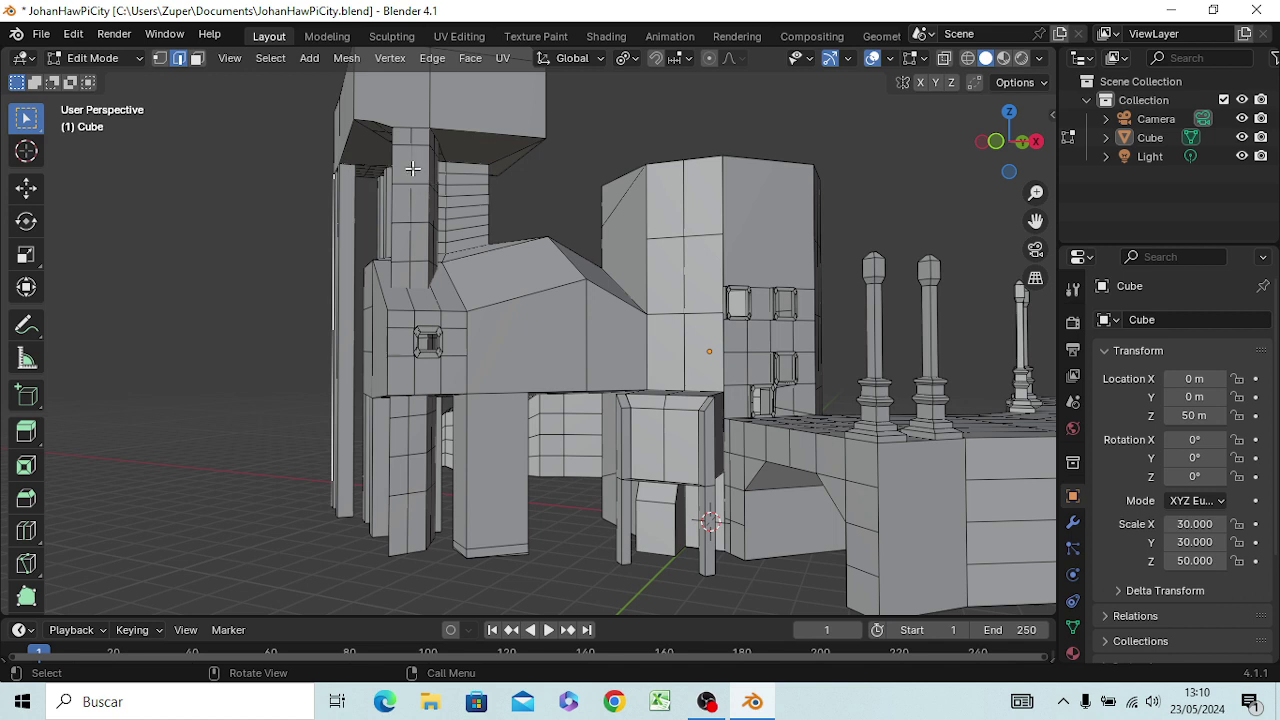
Step: Inset two small faces near the top of the slim column
{"action": "left_click", "coordinate": [411, 167]}
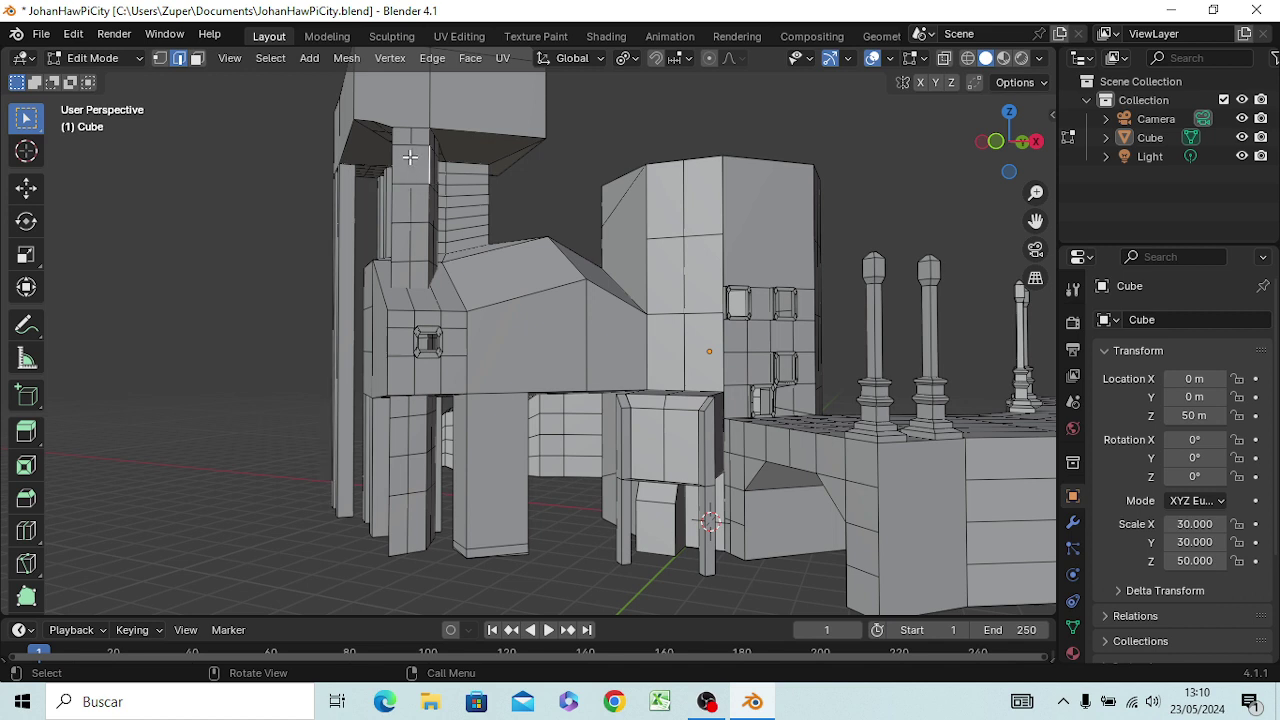
{"action": "key", "text": "3"}
{"action": "left_click", "coordinate": [418, 168]}
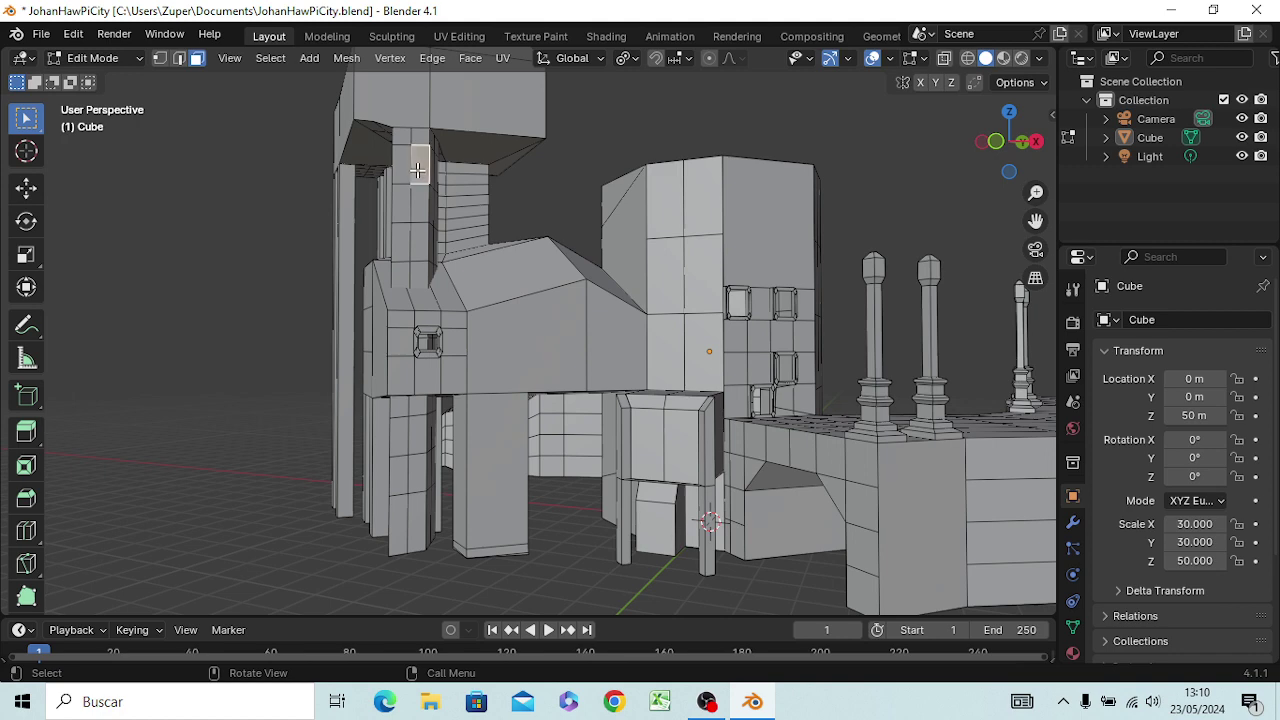
{"action": "left_click", "coordinate": [401, 166], "text": "shift"}
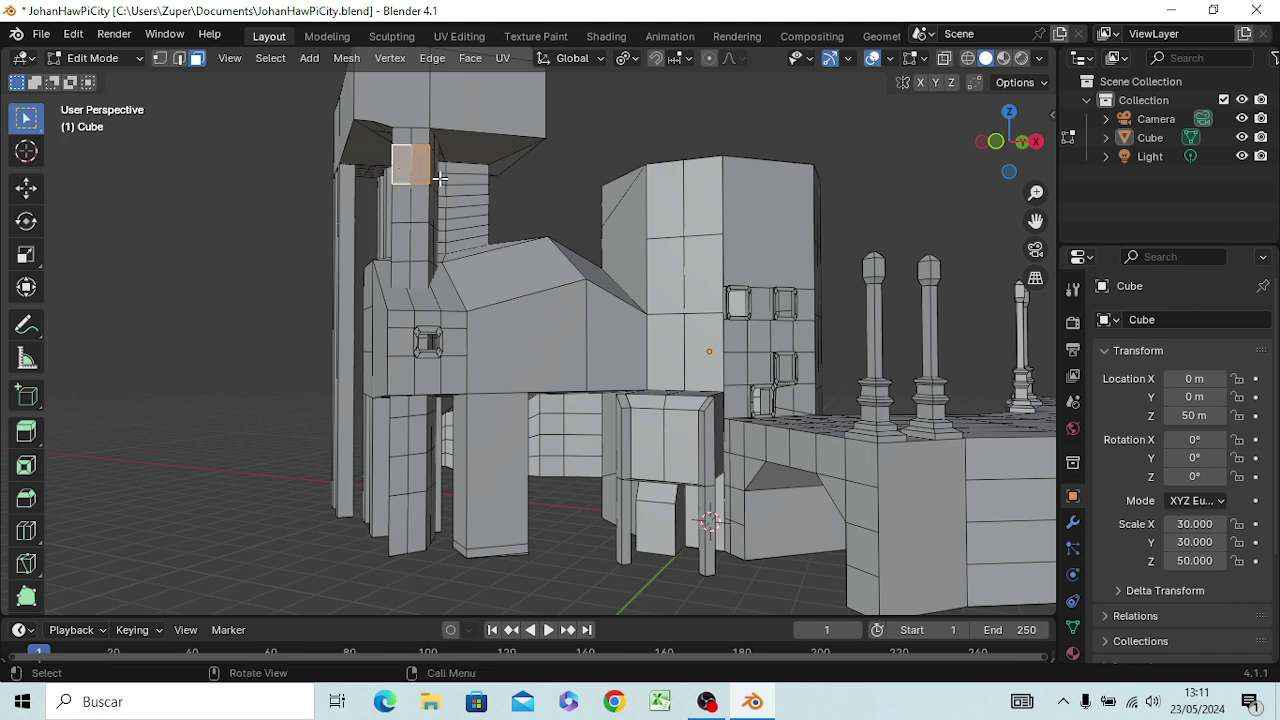
{"action": "key", "text": "i"}
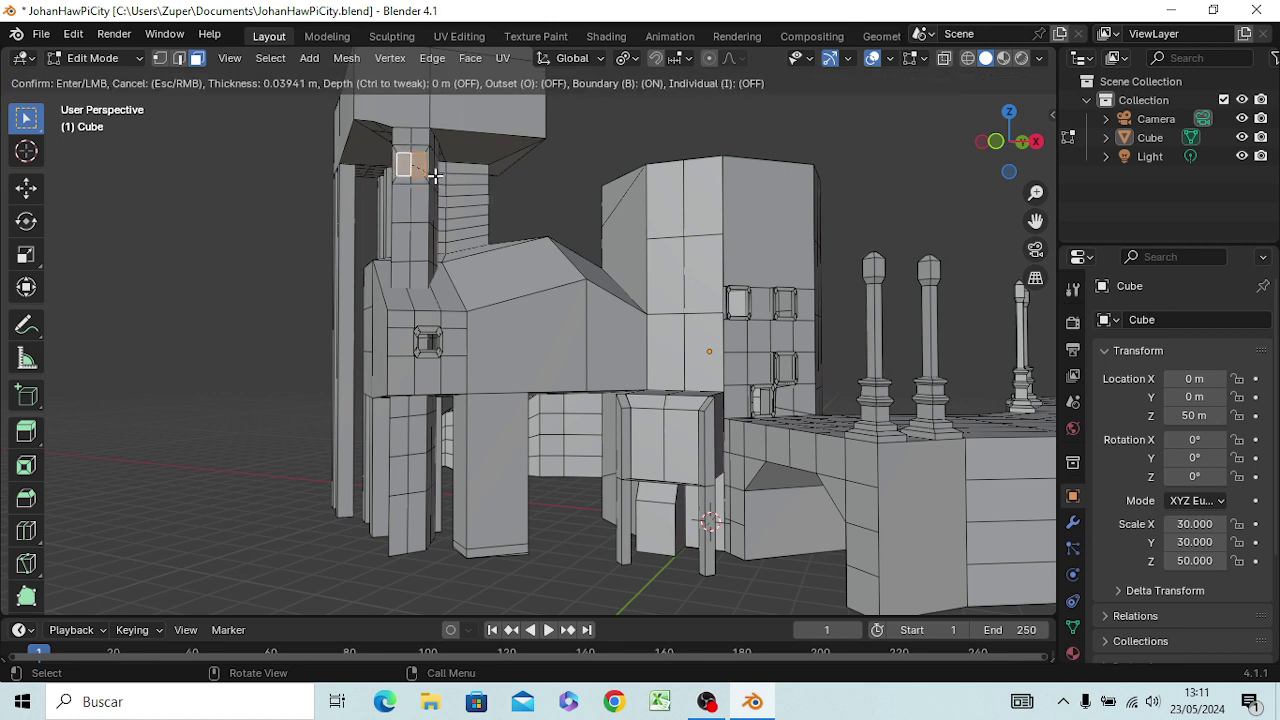
{"action": "left_click", "coordinate": [434, 178]}
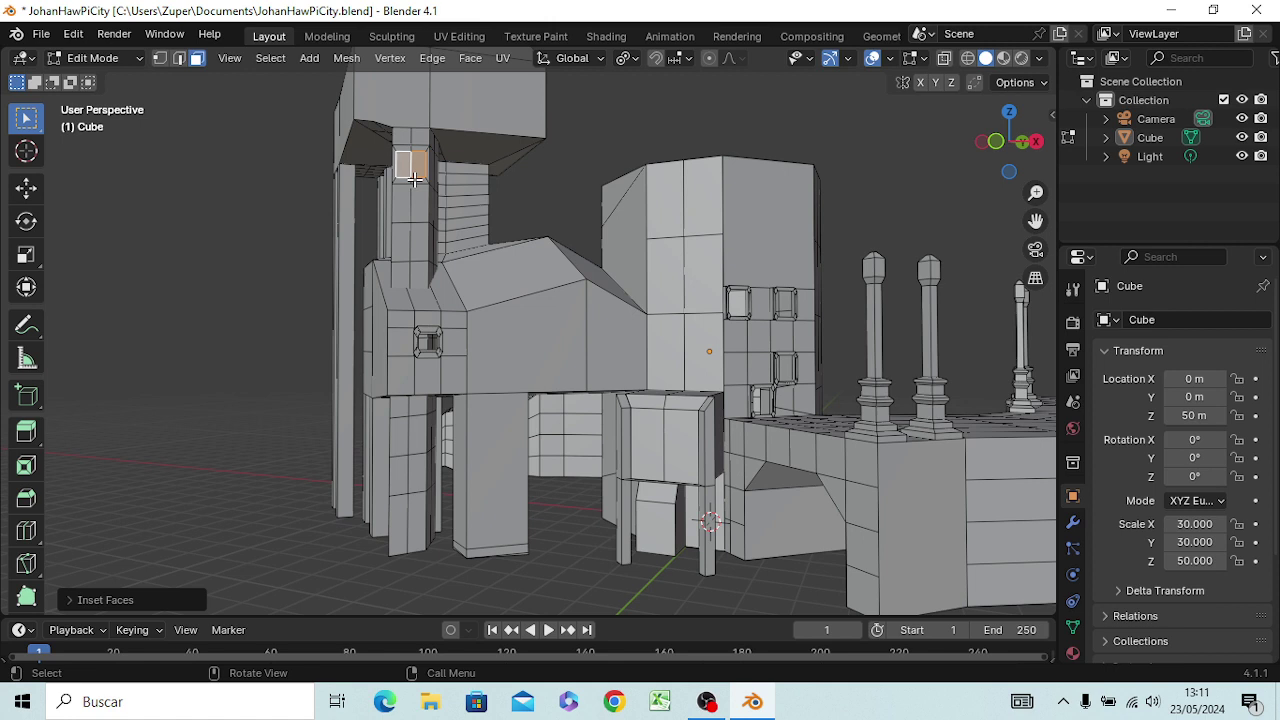
Step: Recess the inset faces into the column and switch to OBS Studio
{"action": "key", "text": "e"}
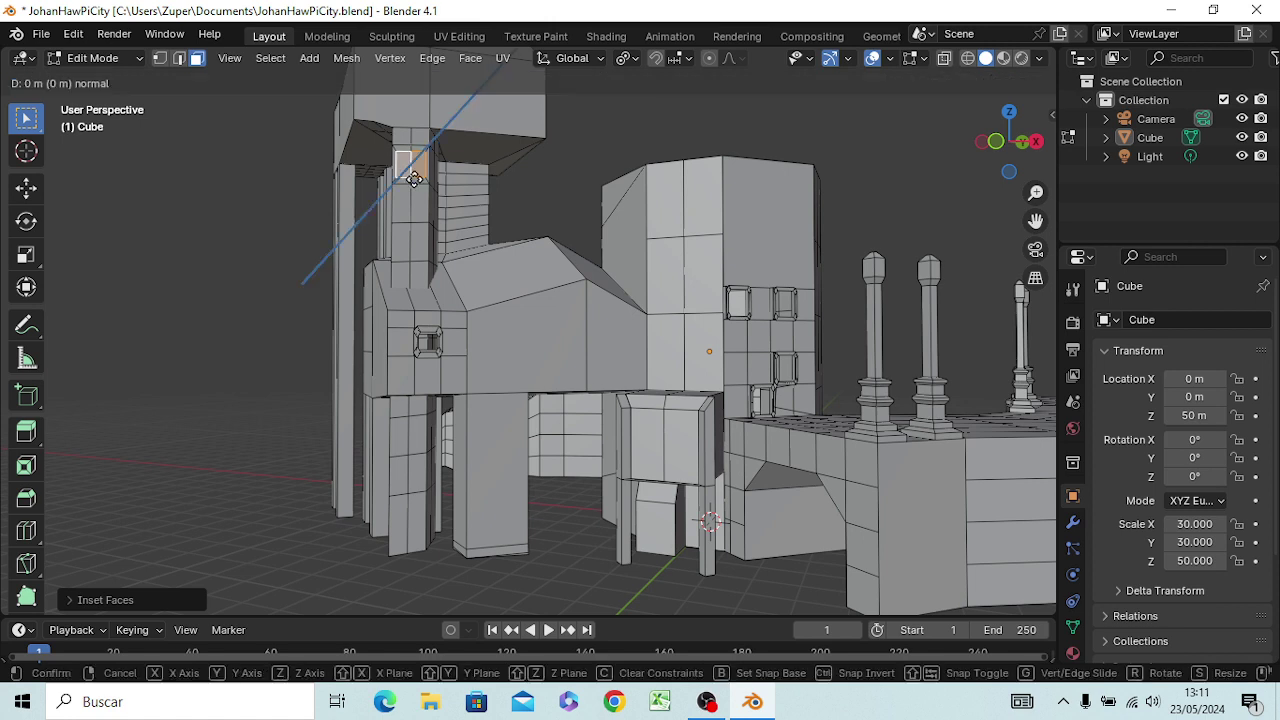
{"action": "left_click", "coordinate": [411, 182]}
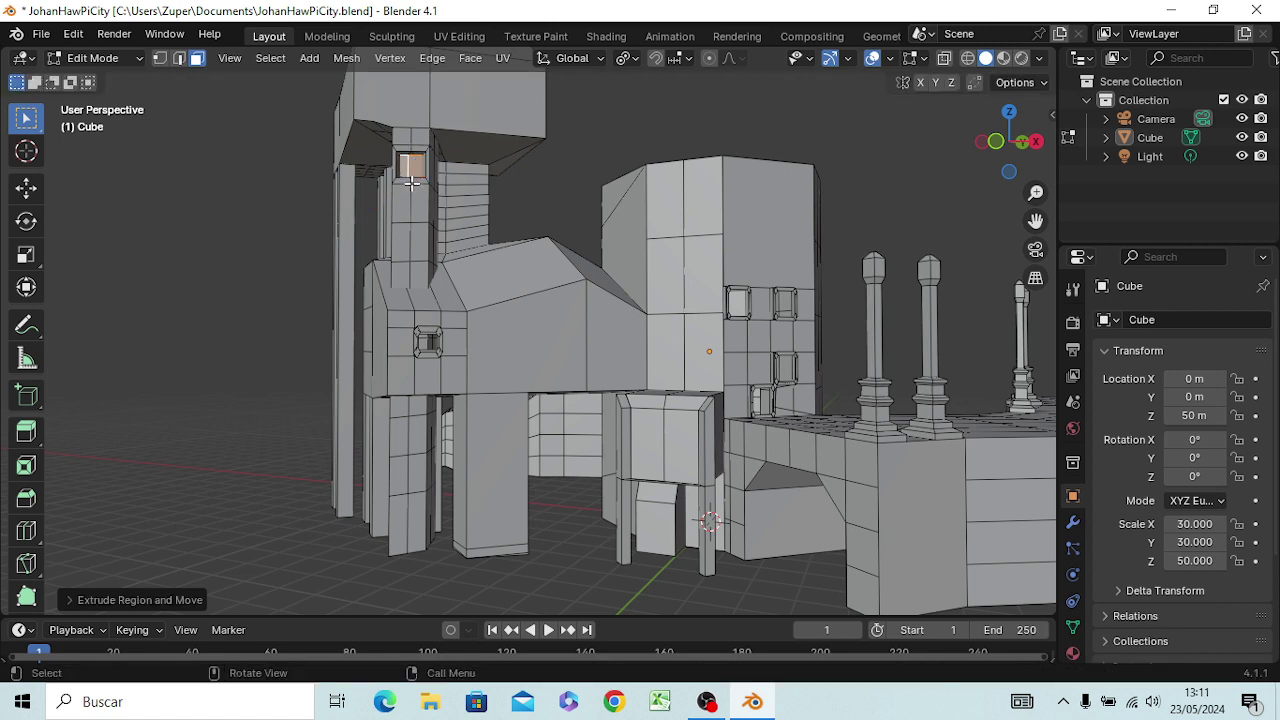
{"action": "key", "text": "alt+Tab"}
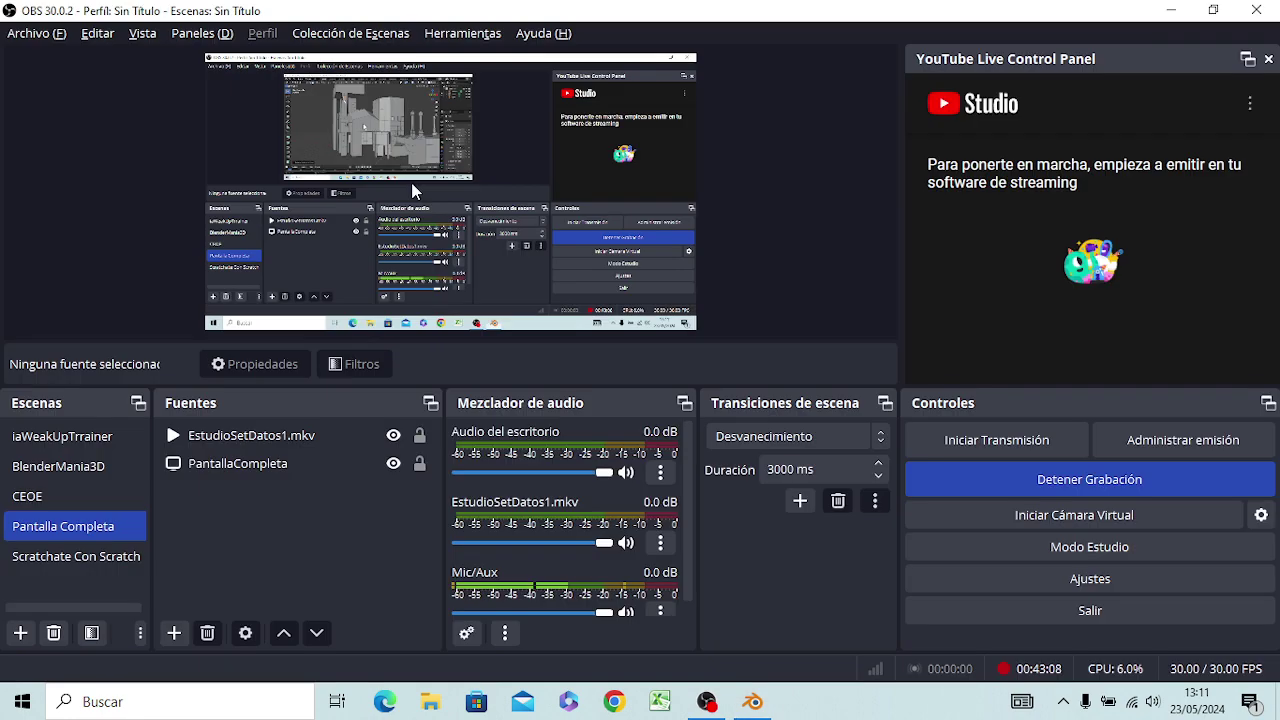